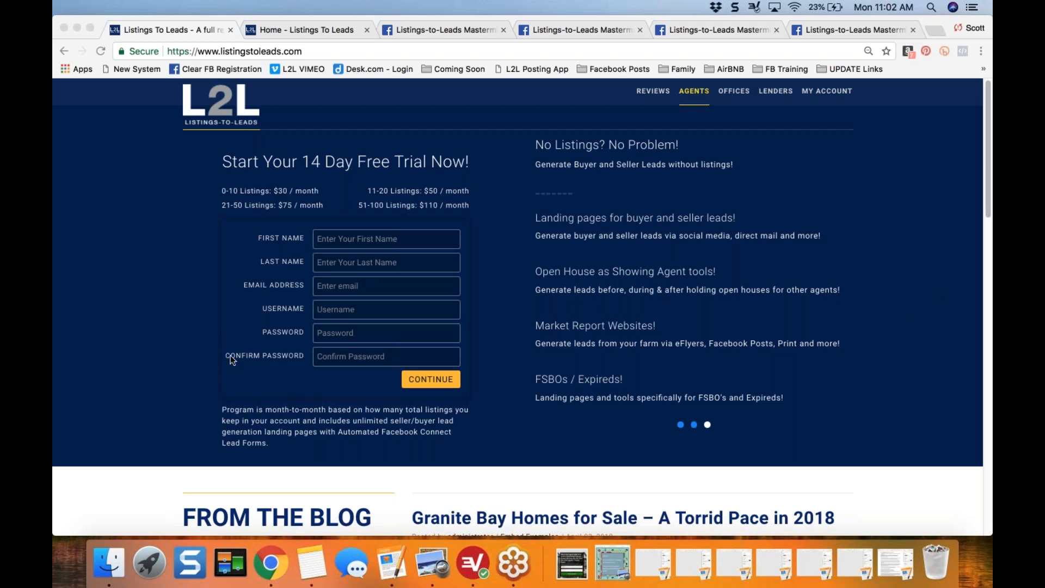
- Switch to the Listings-to-Leads dashboard and open the account's profile settings
click(166, 335)
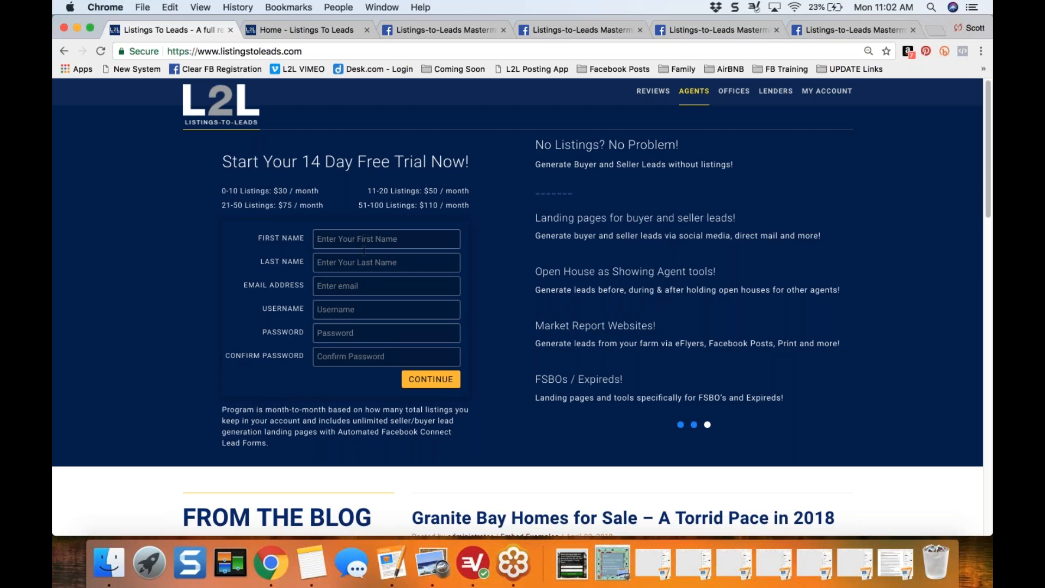
click(311, 31)
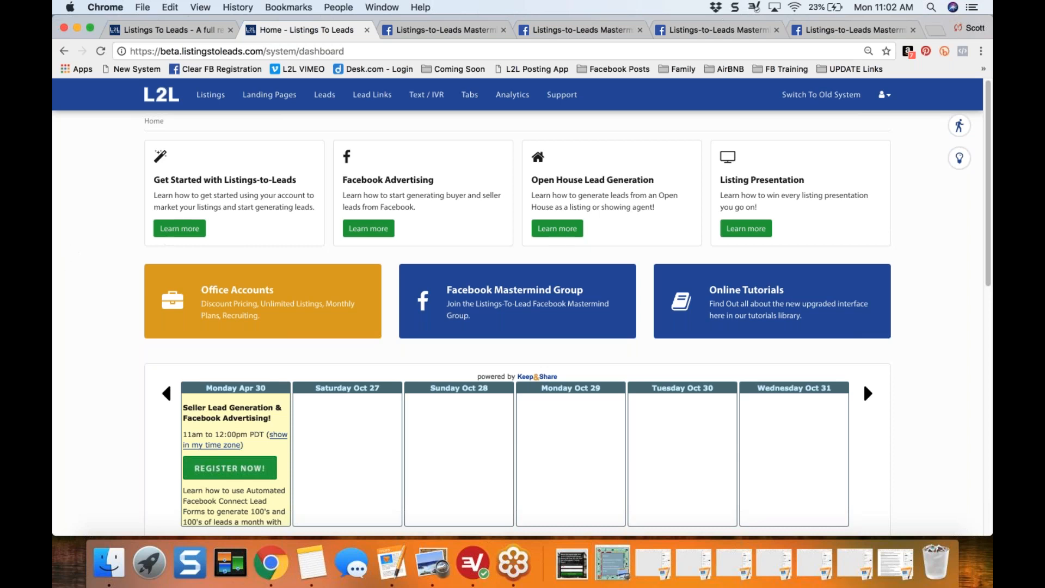
click(891, 102)
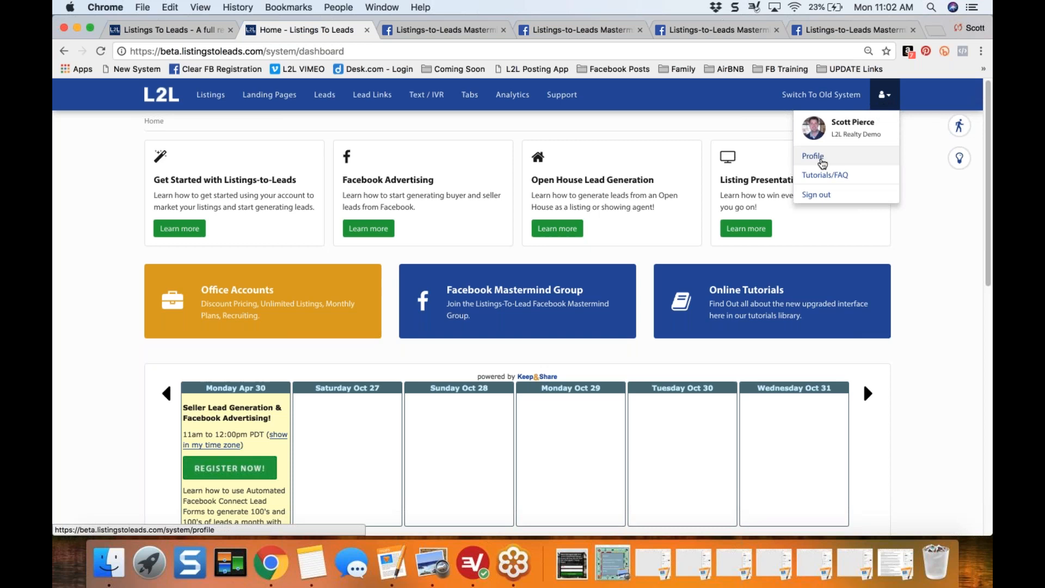
click(812, 156)
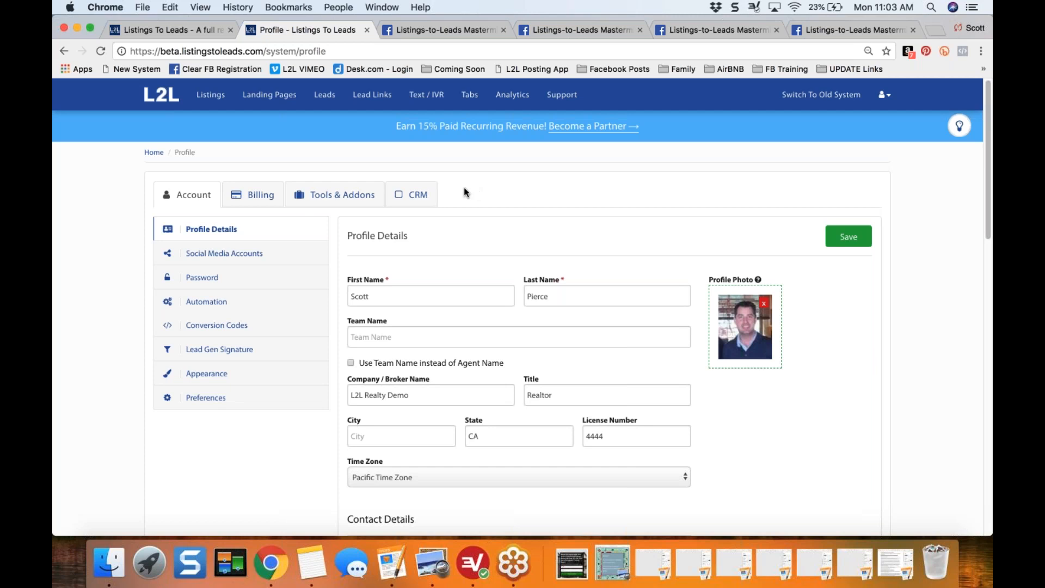
- Look through the profile's CRM integration settings for LionDesk, BoomTown and Top Producer
click(418, 200)
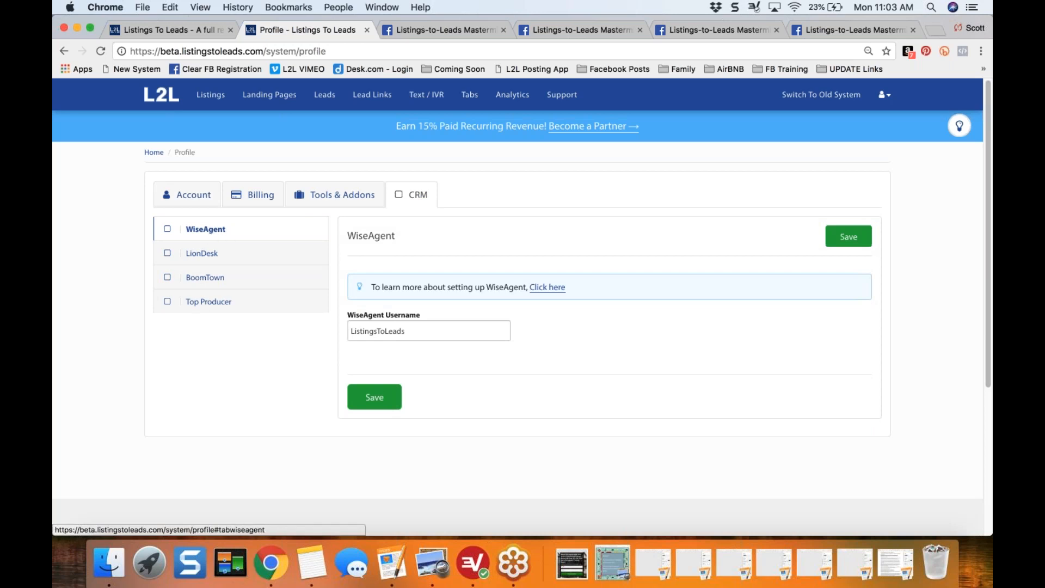
click(205, 260)
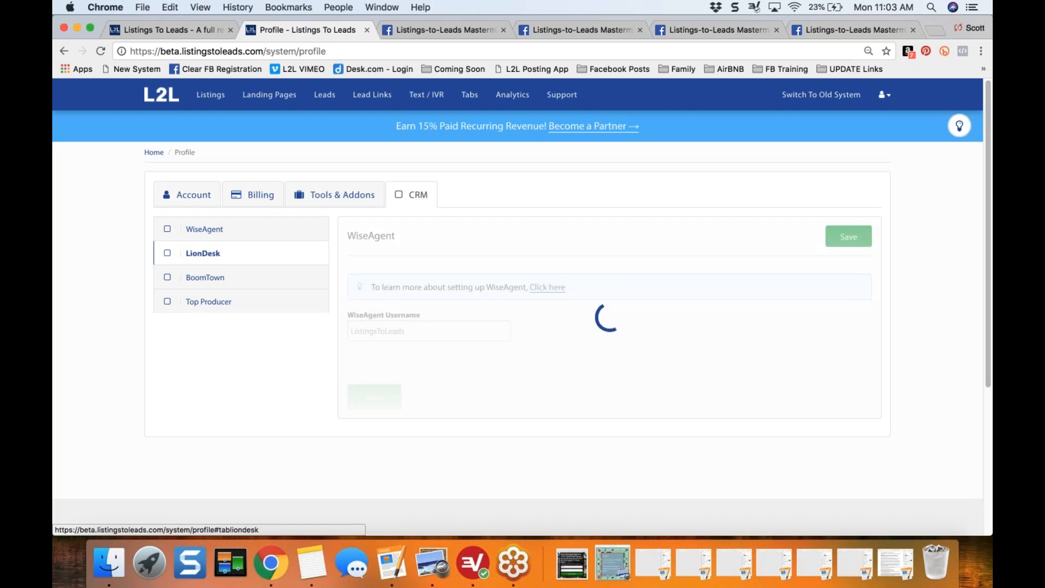
click(206, 278)
click(204, 302)
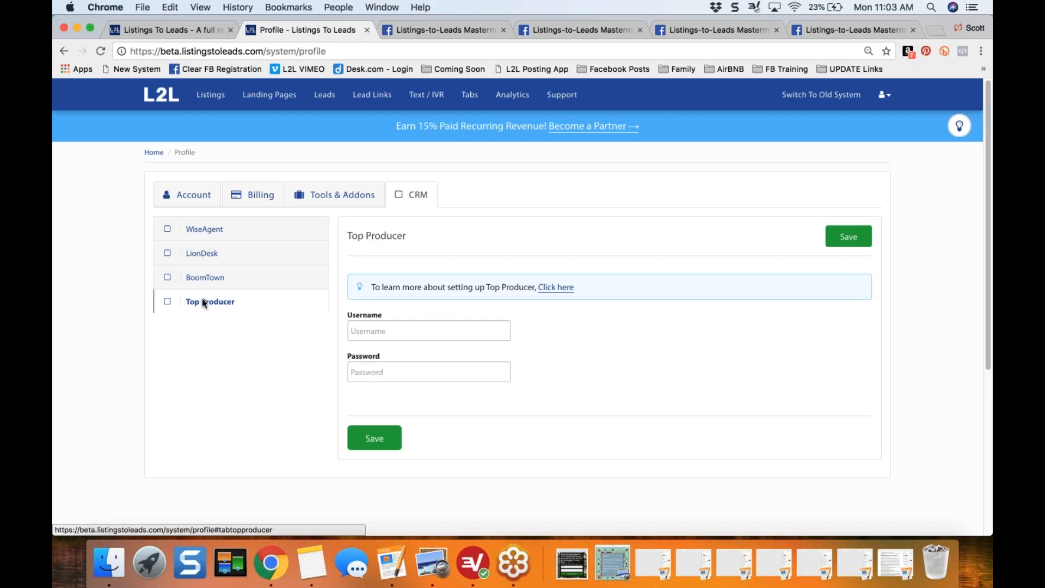
- Review the WiseAgent integration settings and read its support article, closing the article when done
click(208, 235)
click(442, 331)
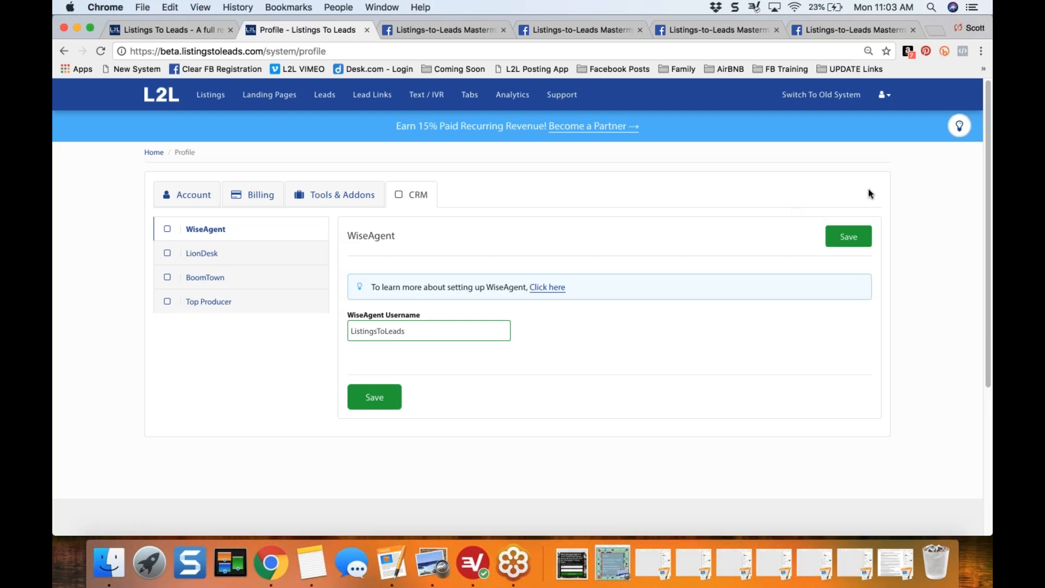
click(961, 127)
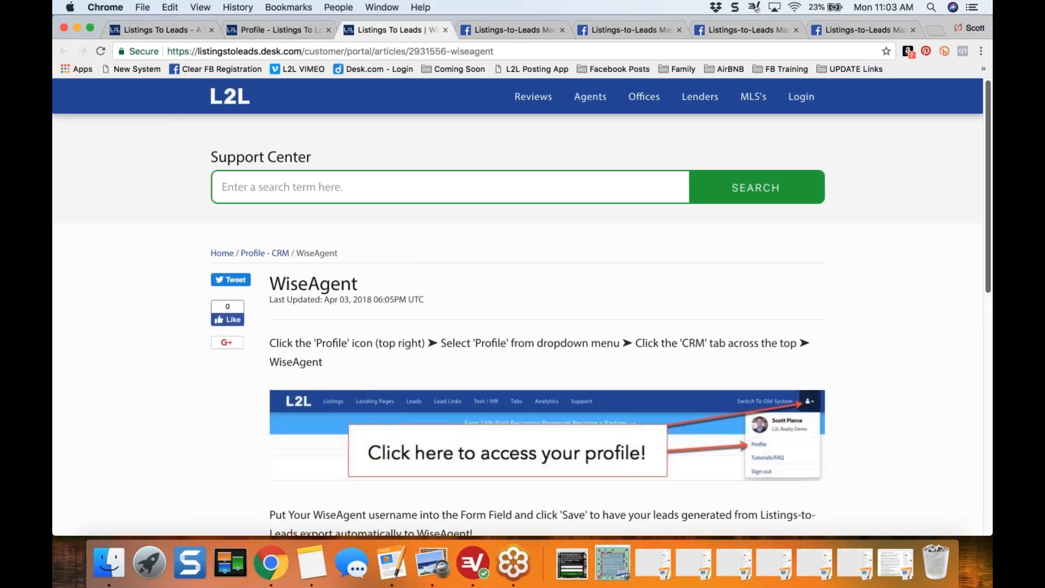
scroll(522, 305, down, 5)
scroll(523, 304, up, 4)
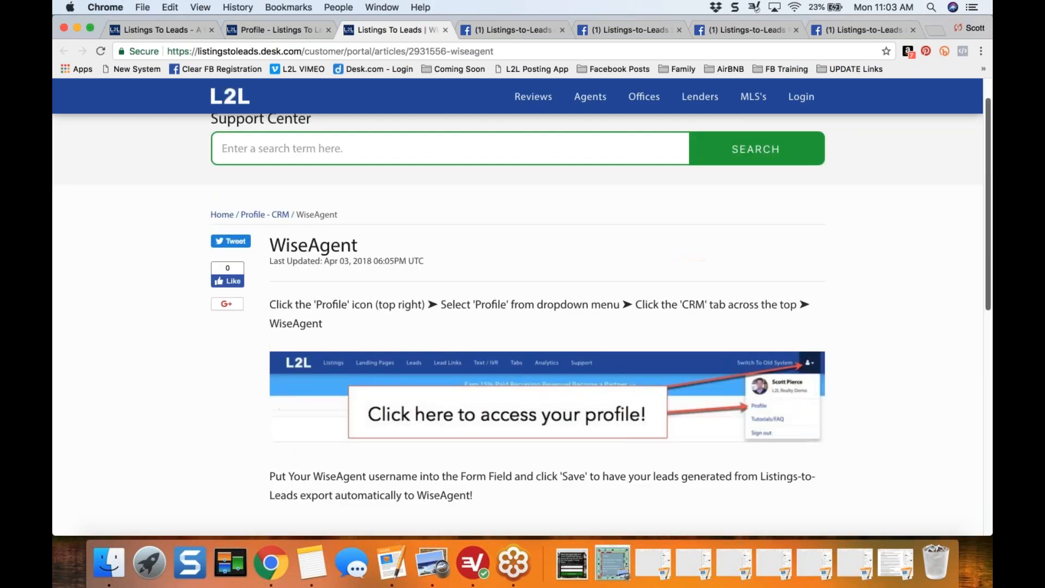
scroll(522, 304, up, 1)
click(444, 31)
- Read the LionDesk integration's support article through to the end, then close it
click(204, 253)
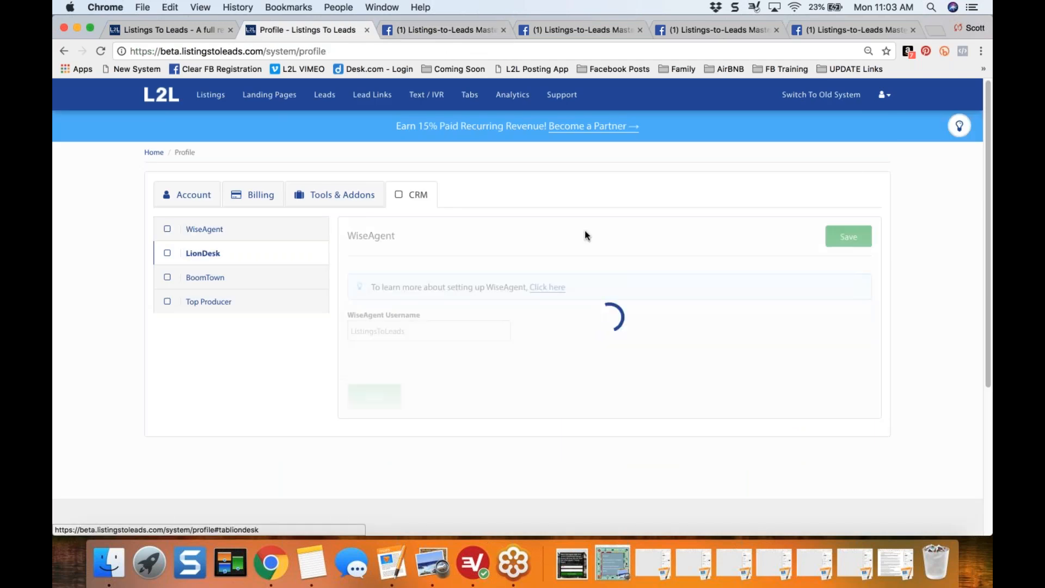
click(959, 127)
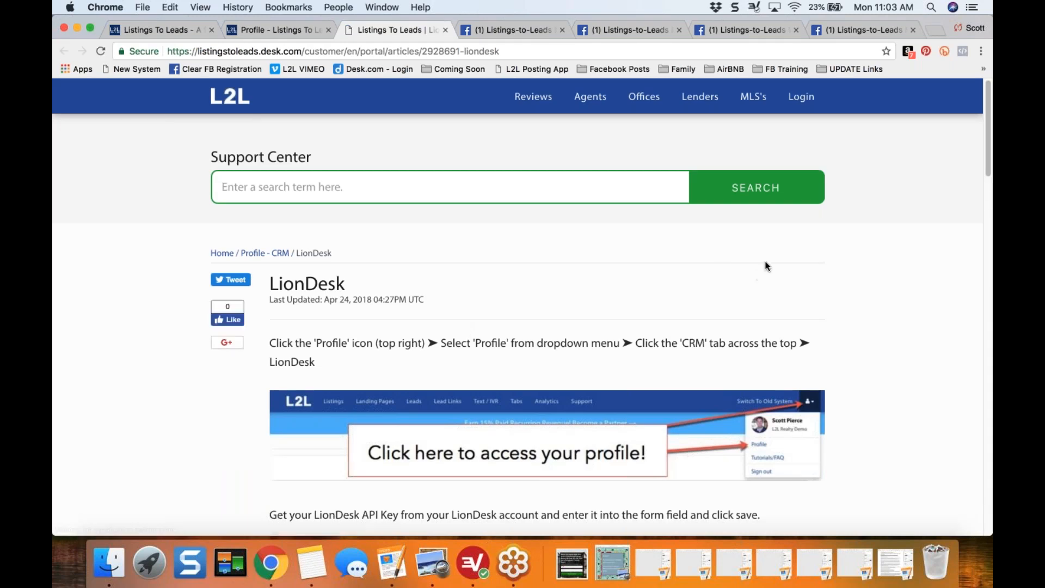
drag(987, 160, 989, 452)
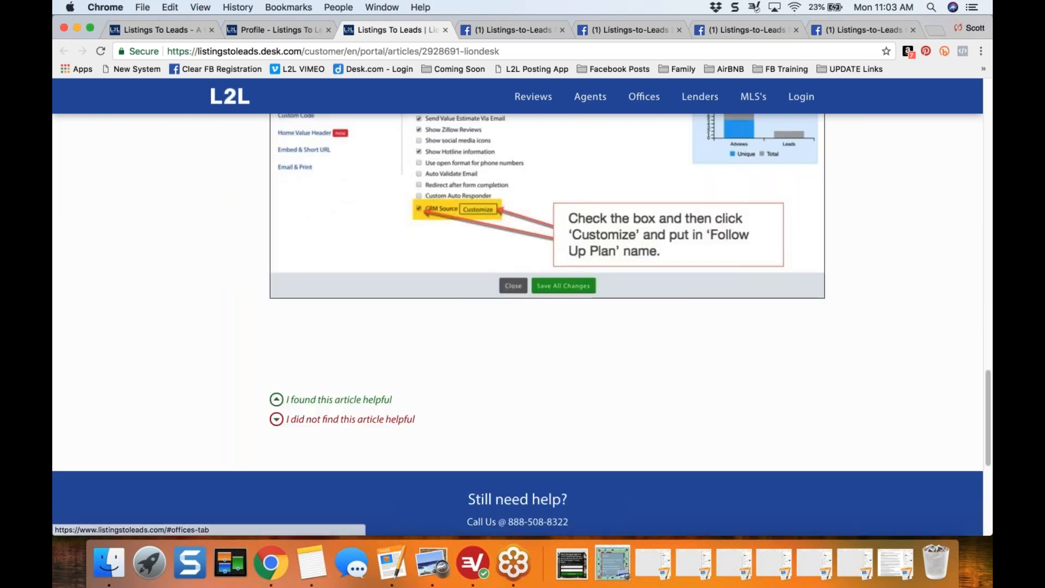
click(445, 29)
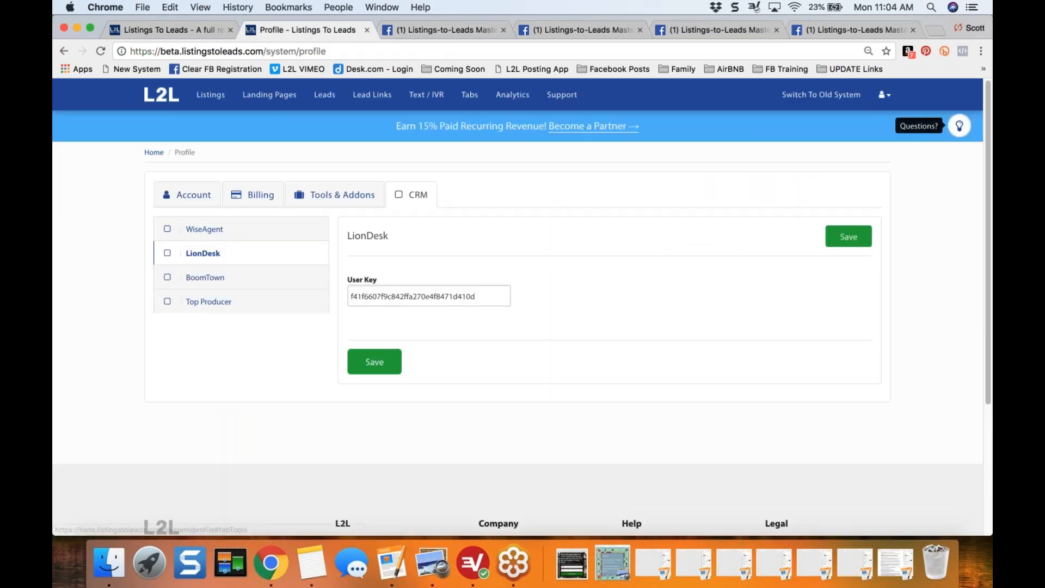
- Set the first alternative email's option to Send leads in the account's contact details
click(191, 197)
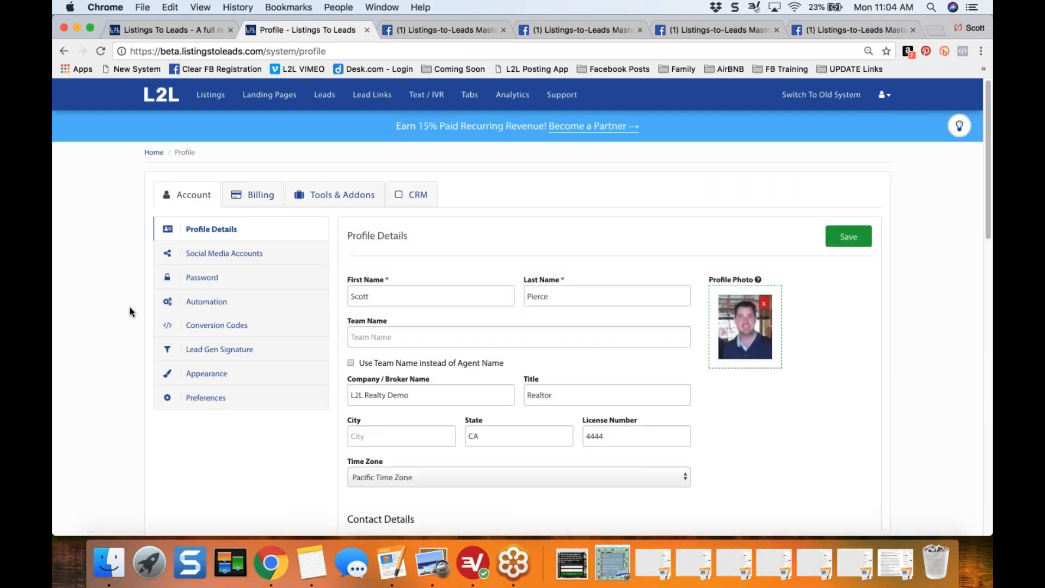
scroll(130, 307, down, 2)
scroll(130, 307, down, 5)
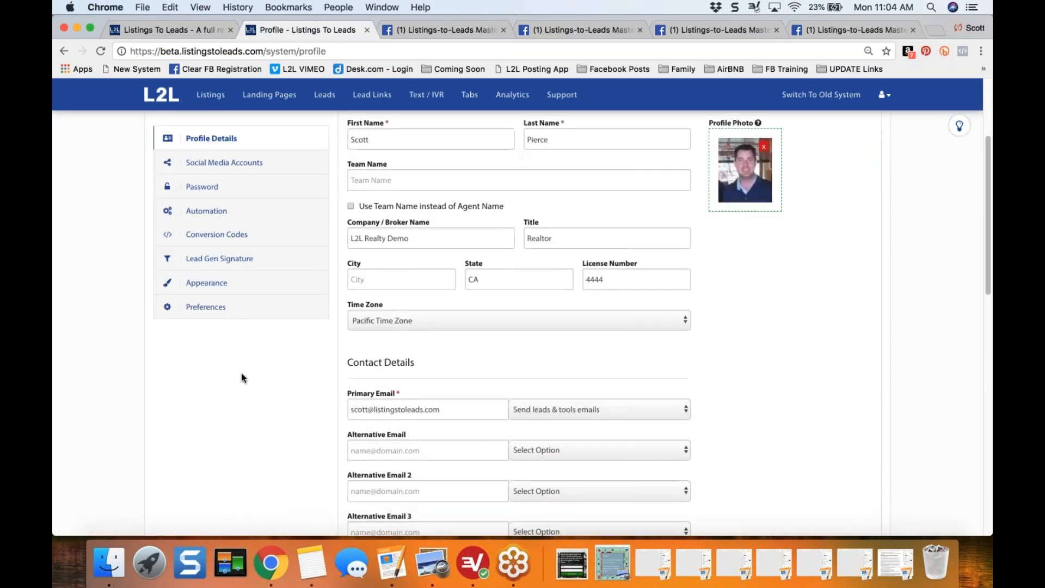
scroll(241, 376, down, 3)
scroll(259, 359, down, 1)
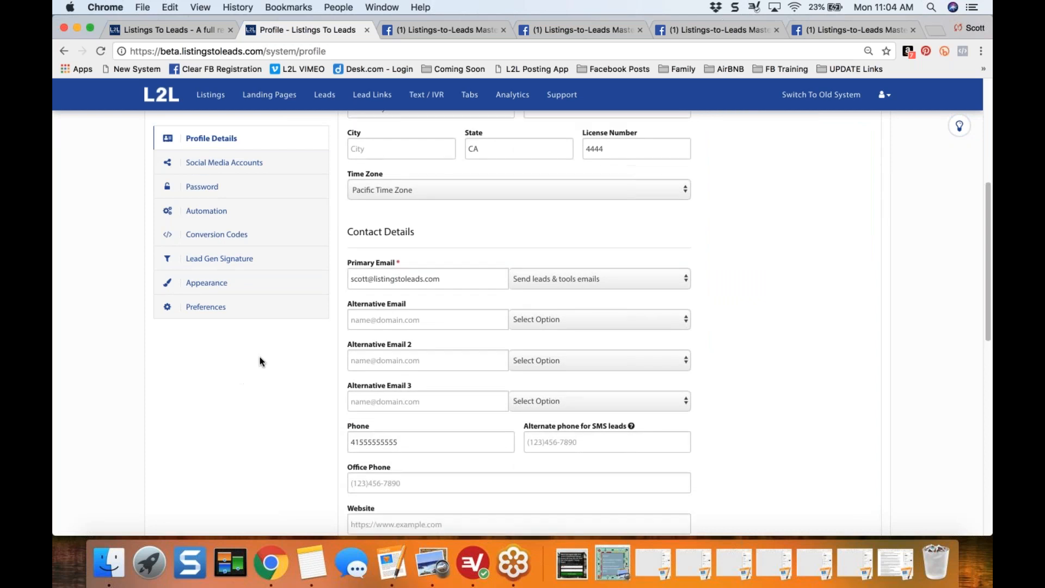
click(381, 322)
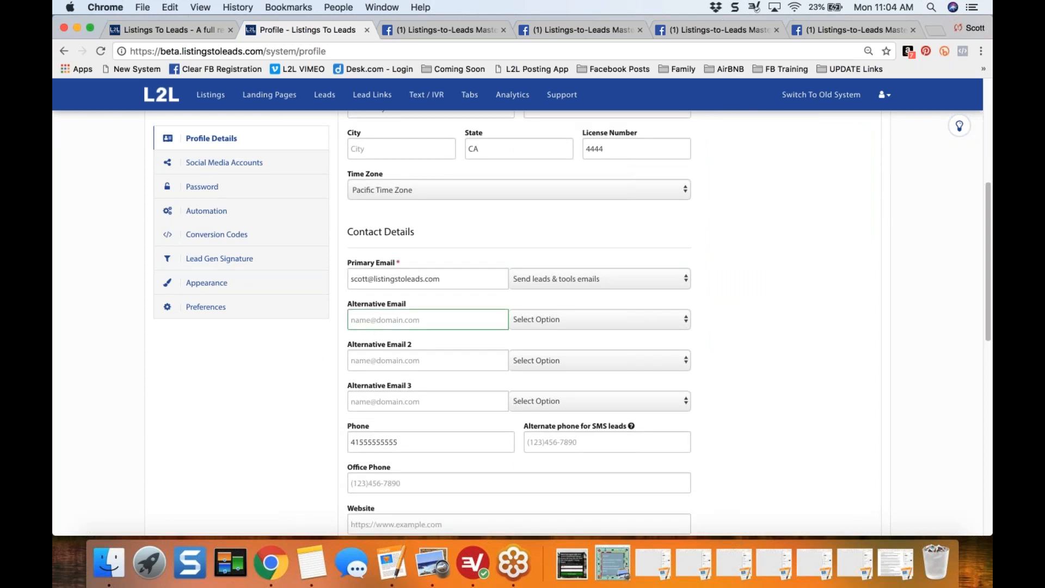
click(581, 322)
click(575, 328)
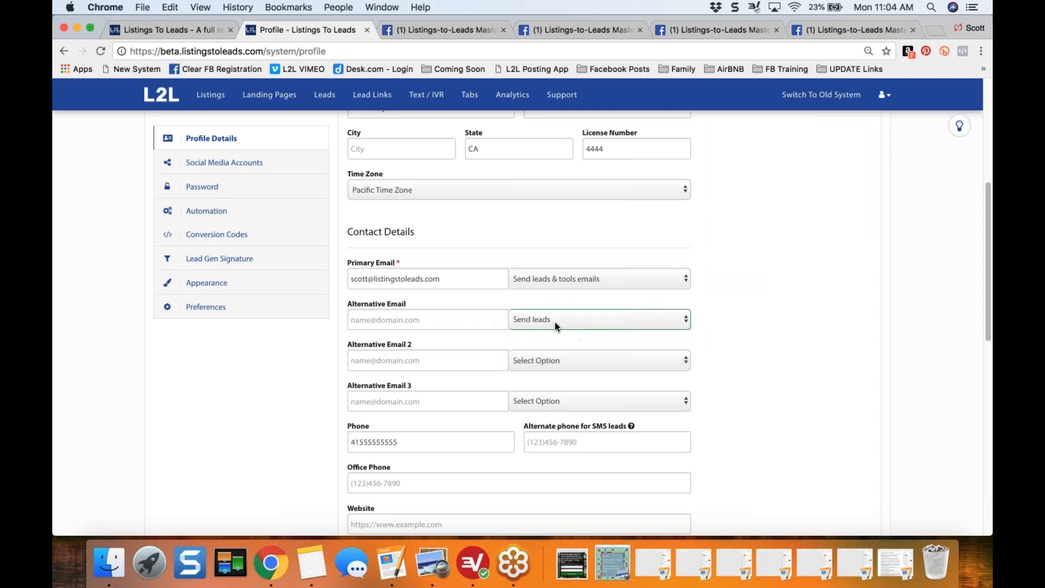
click(438, 320)
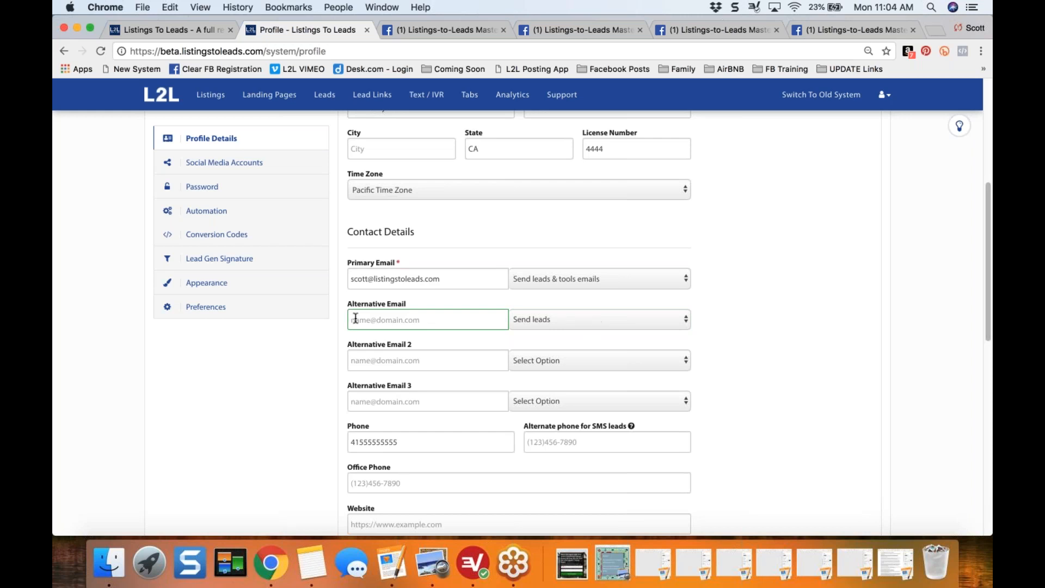
click(255, 380)
- Review the Listing Lead Capture Forms options in the account preferences, including display time and Facebook registration
scroll(255, 380, up, 4)
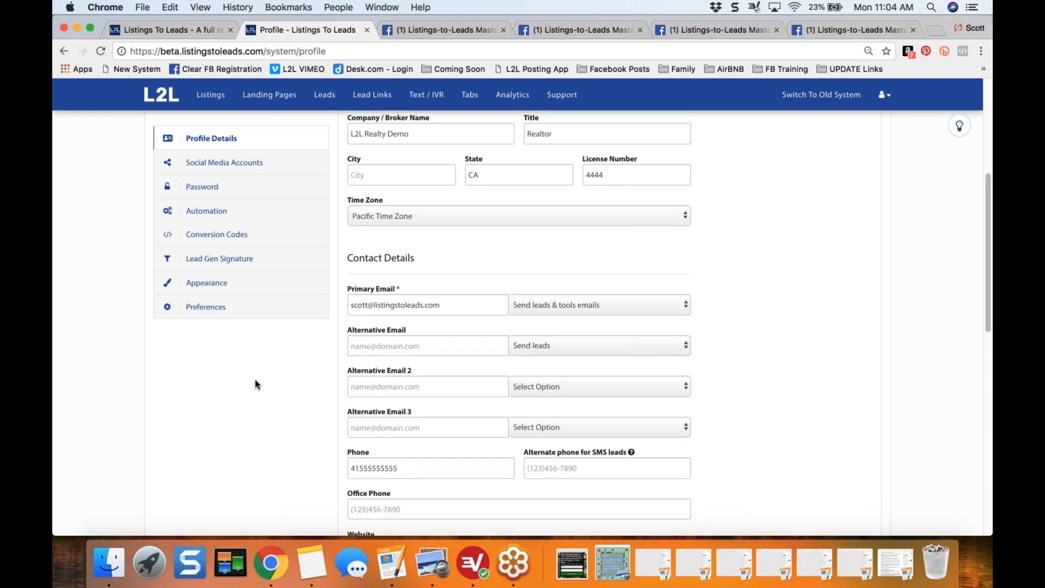
scroll(255, 380, up, 2)
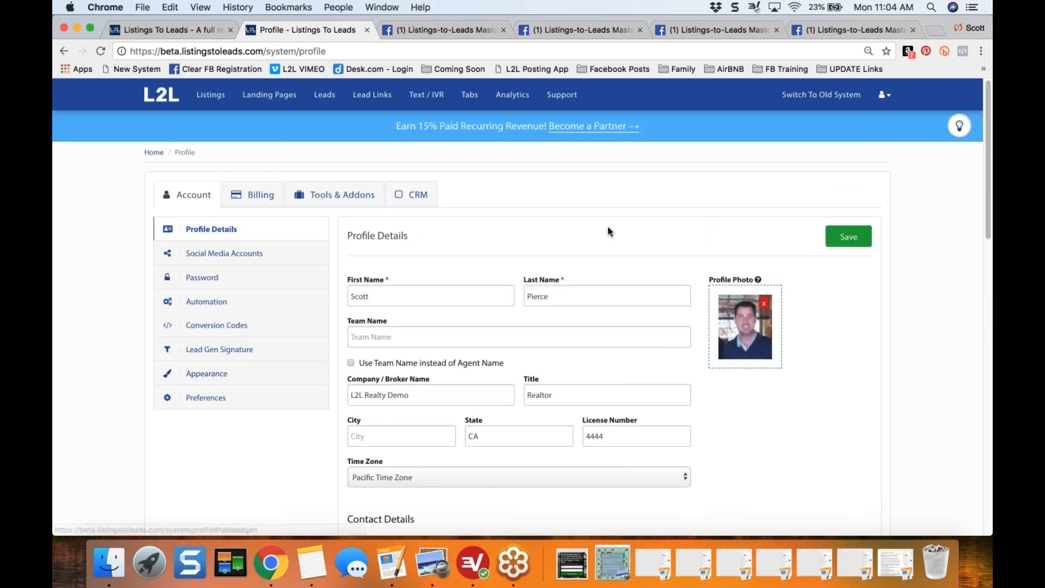
click(211, 400)
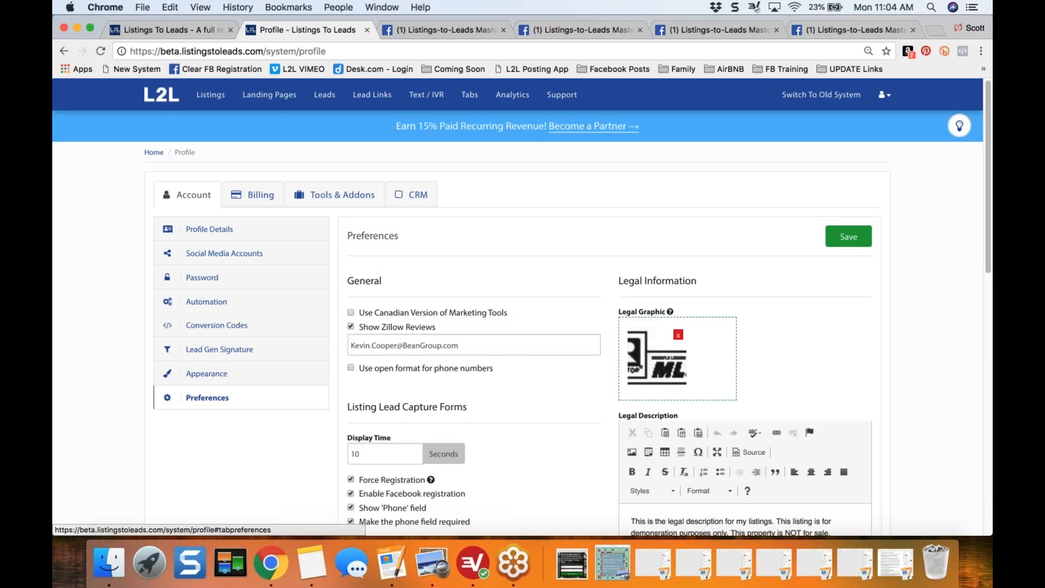
scroll(205, 346, down, 2)
scroll(204, 346, down, 2)
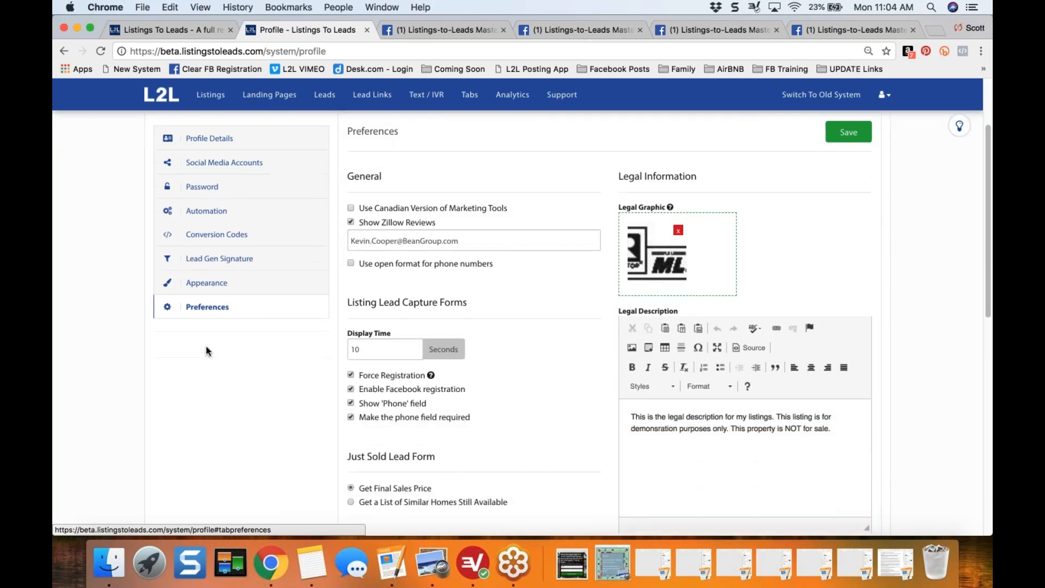
scroll(206, 350, down, 2)
drag(348, 249, 481, 260)
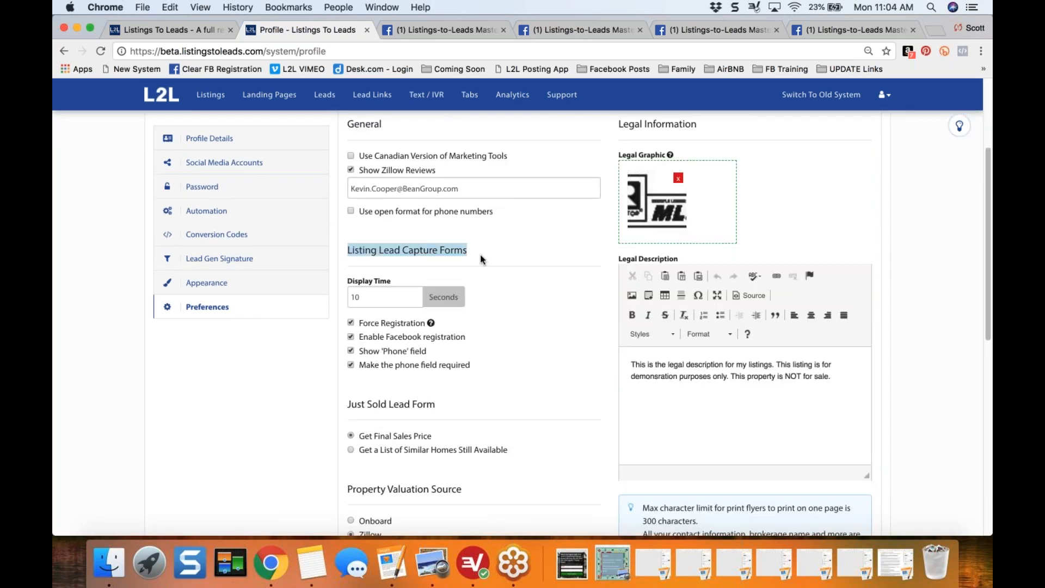
click(480, 253)
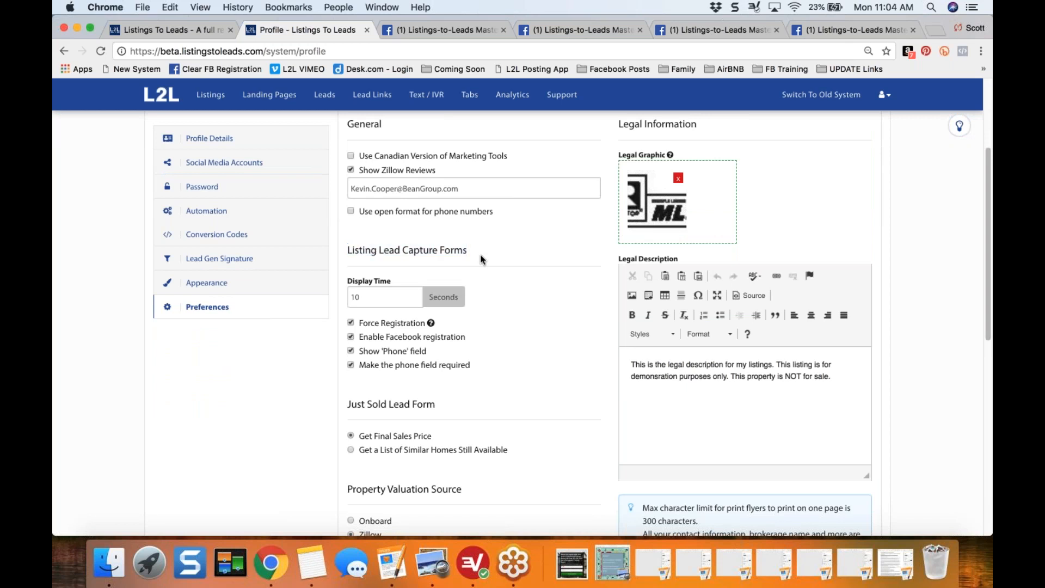
click(376, 298)
click(381, 337)
drag(347, 248, 472, 263)
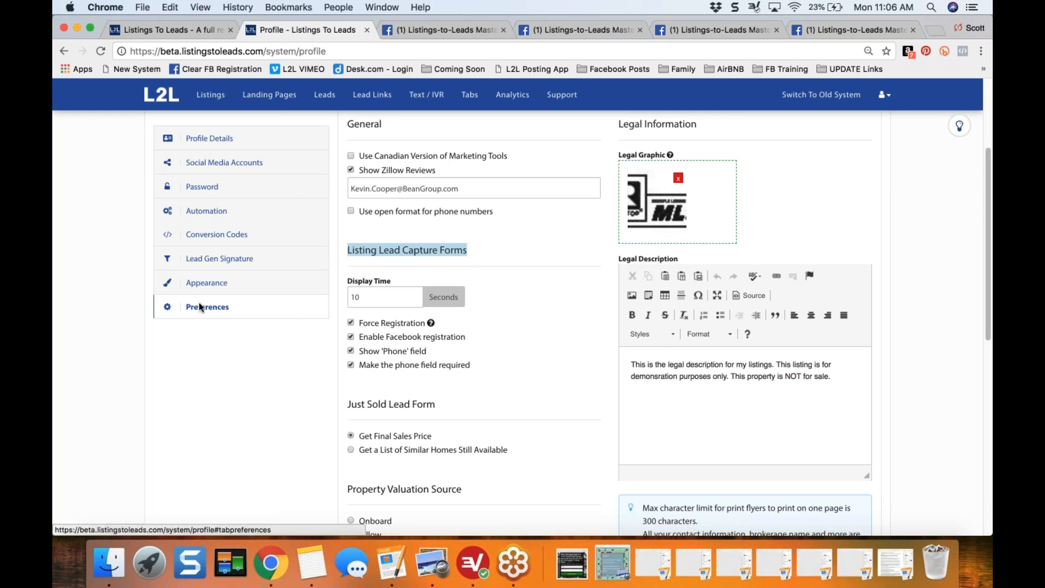
click(212, 385)
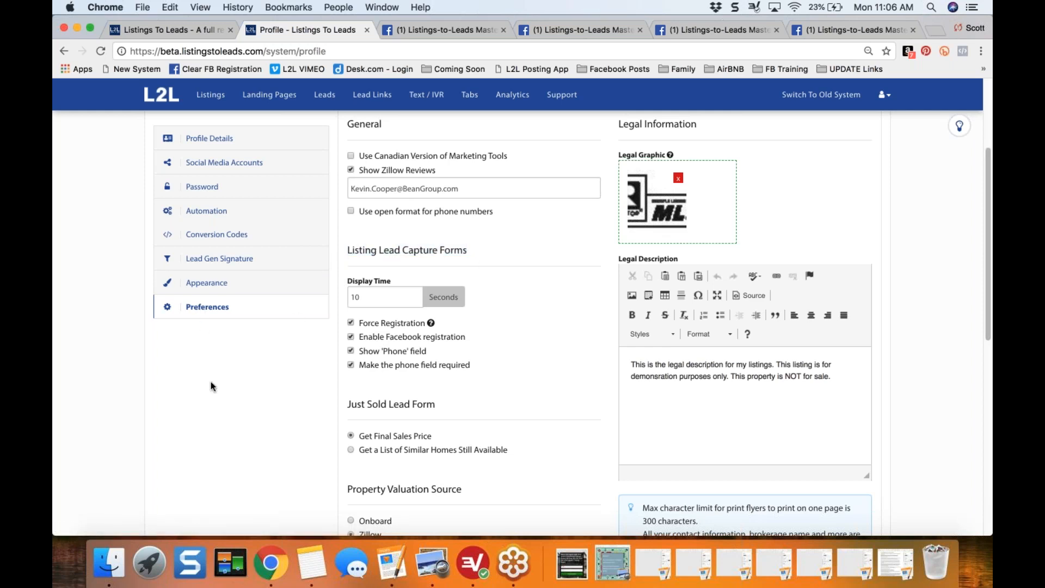
- Turn on the Facebook Pixel in the account's conversion codes
scroll(213, 385, up, 5)
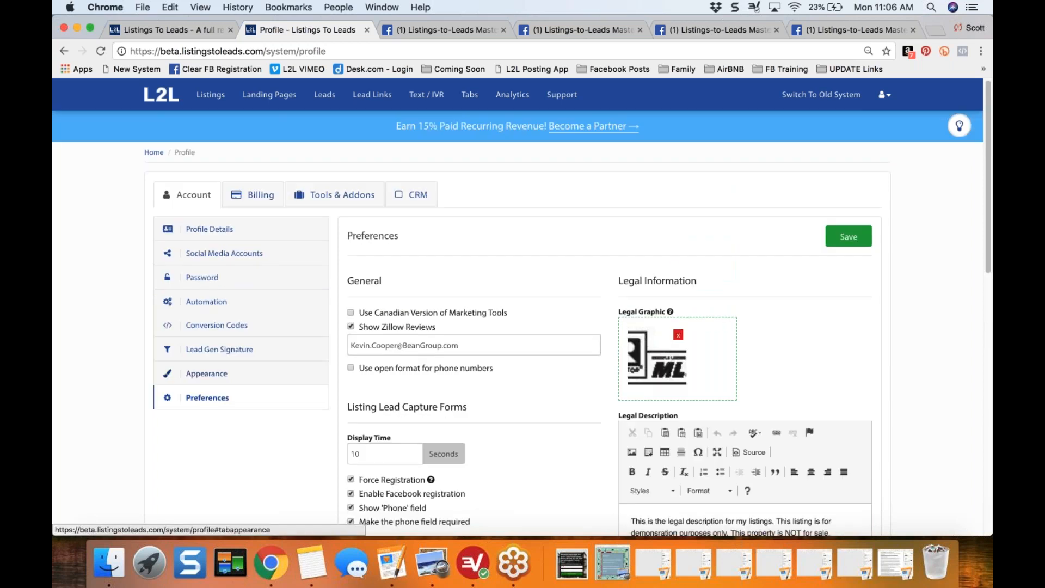
click(223, 325)
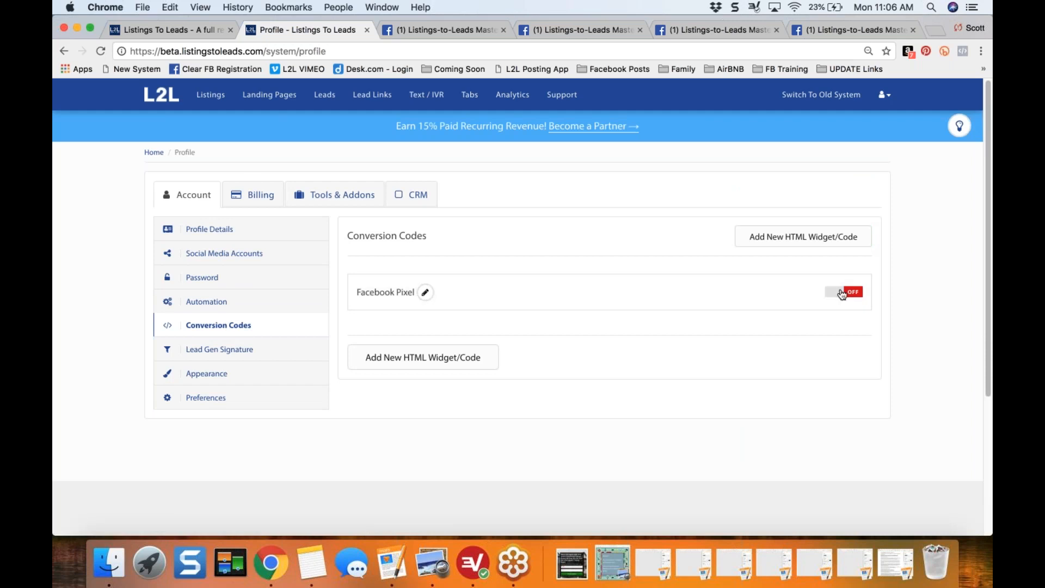
click(839, 295)
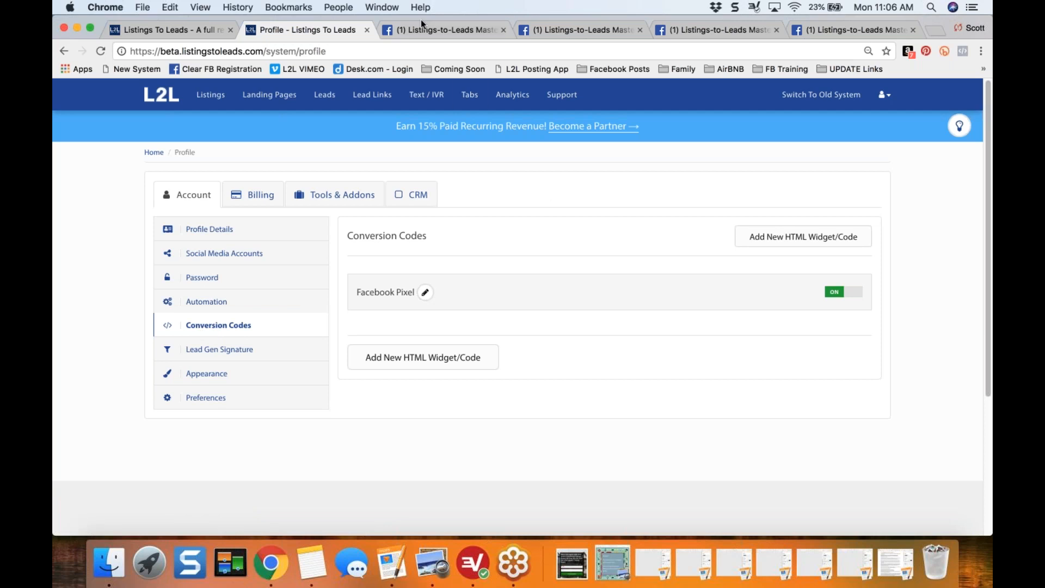
- Switch to Facebook and open the new campaign creation page in Ads Manager
click(437, 31)
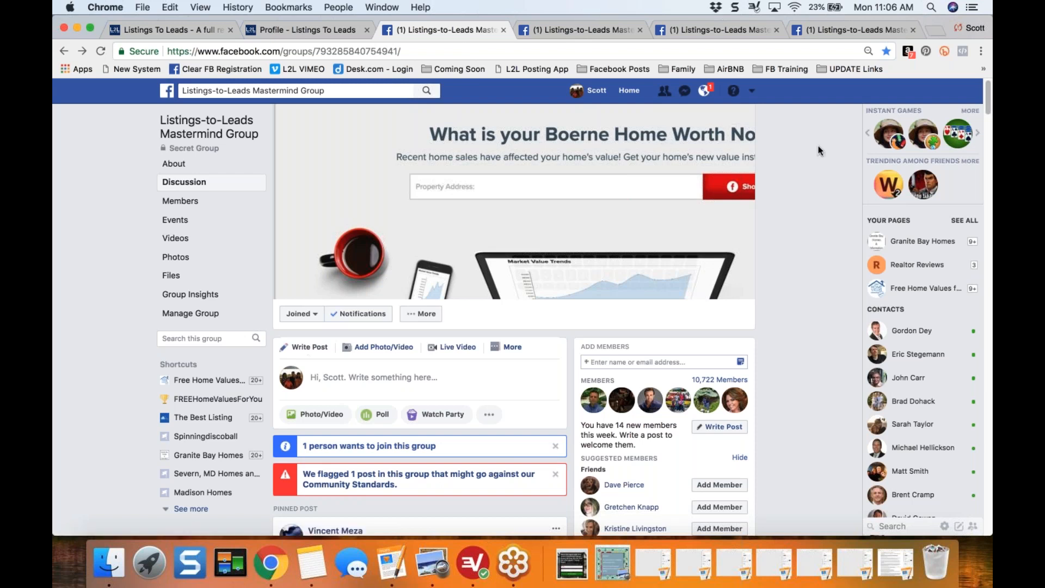
click(751, 90)
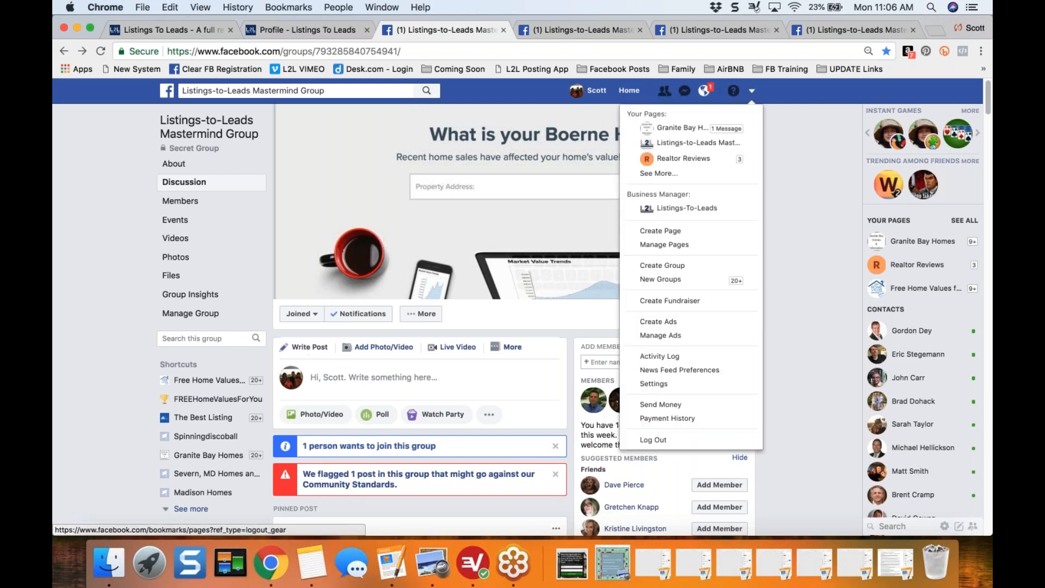
click(698, 325)
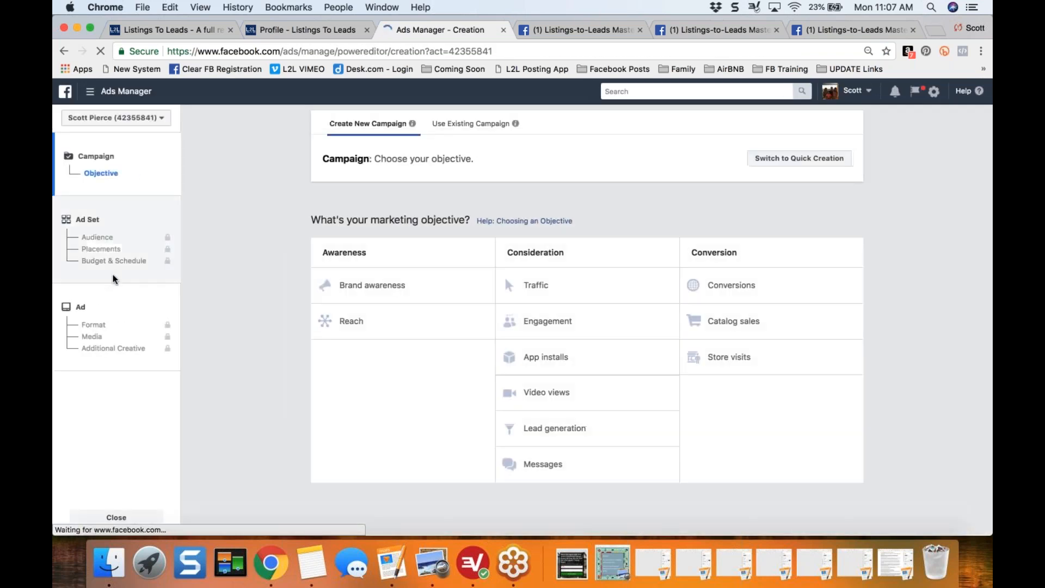
click(718, 94)
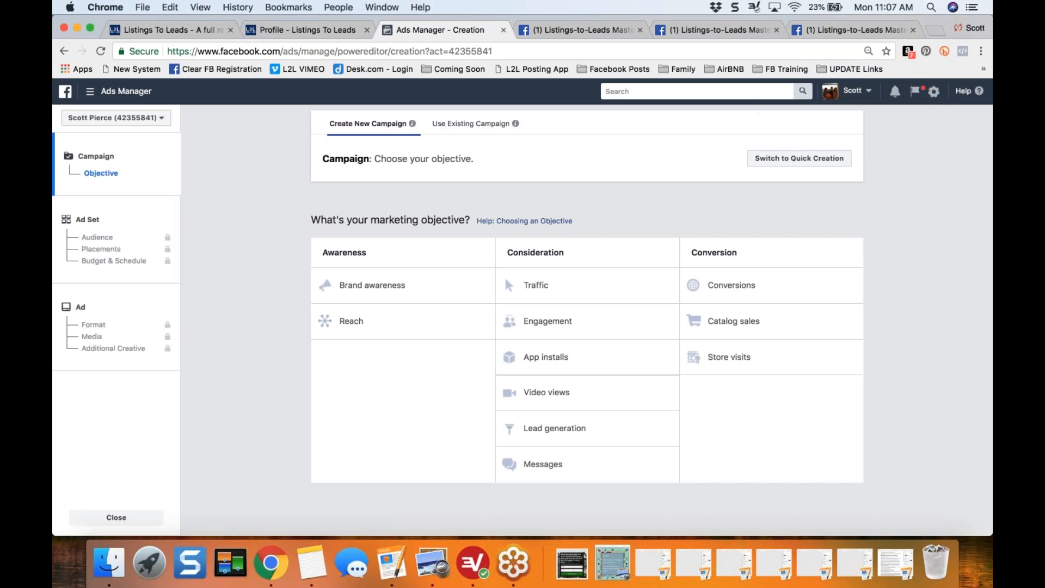
- Find the Facebook Pixels page by searching for "pixel" and switch it to the Listings-To-Leads (Business Only) account
text(pixel)
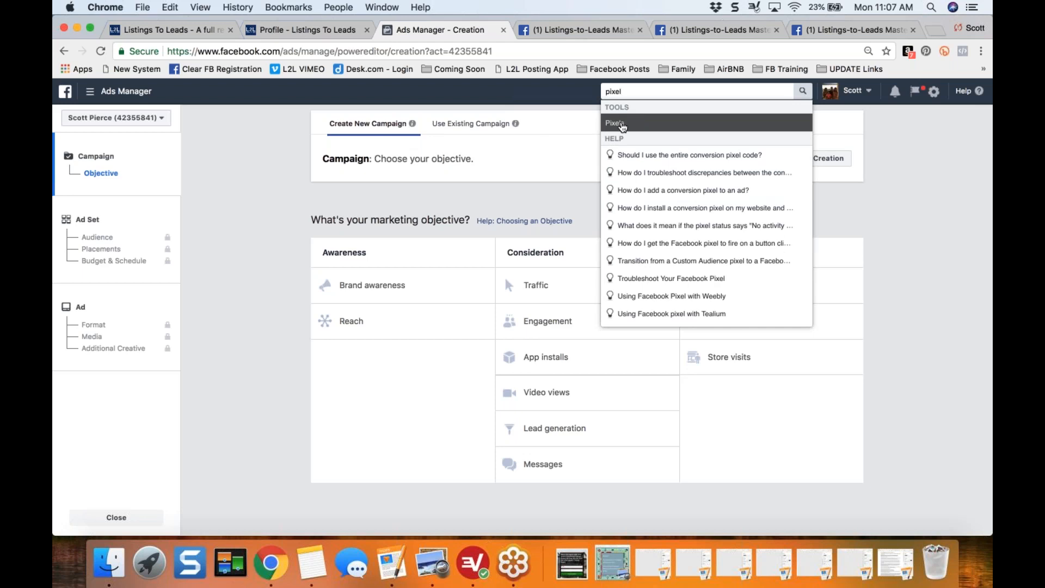
click(622, 126)
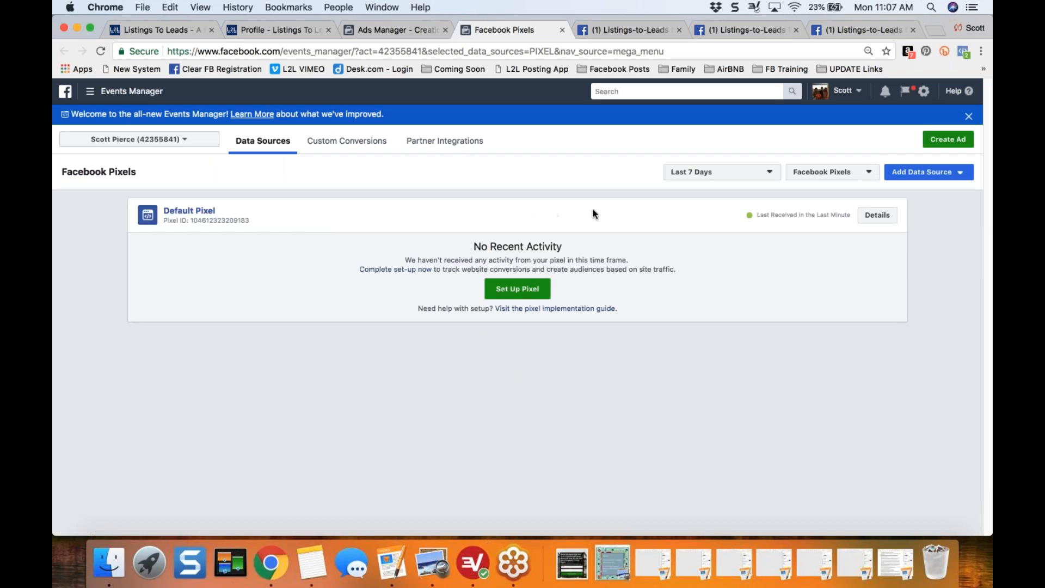
click(858, 172)
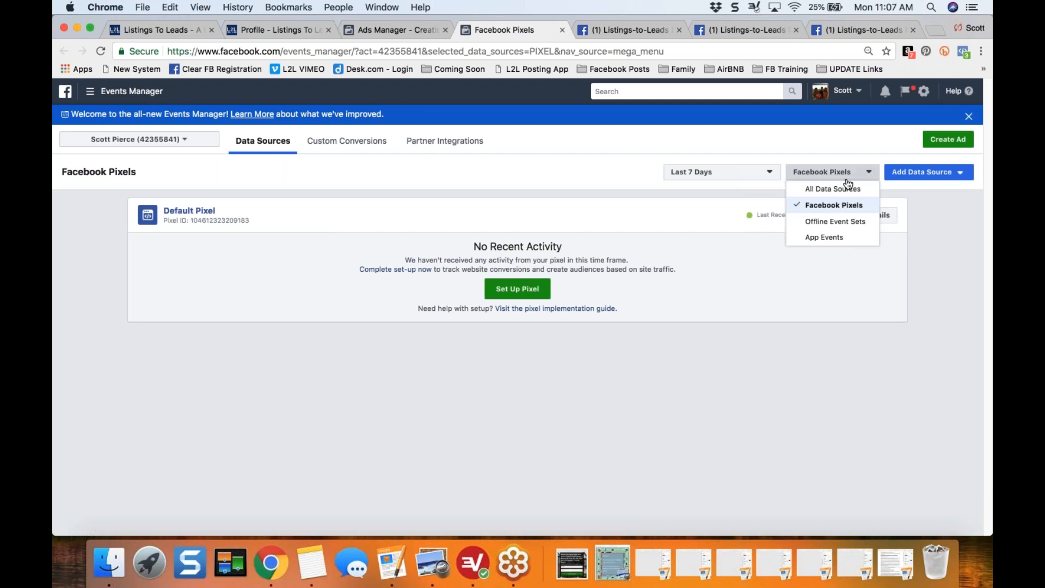
click(831, 205)
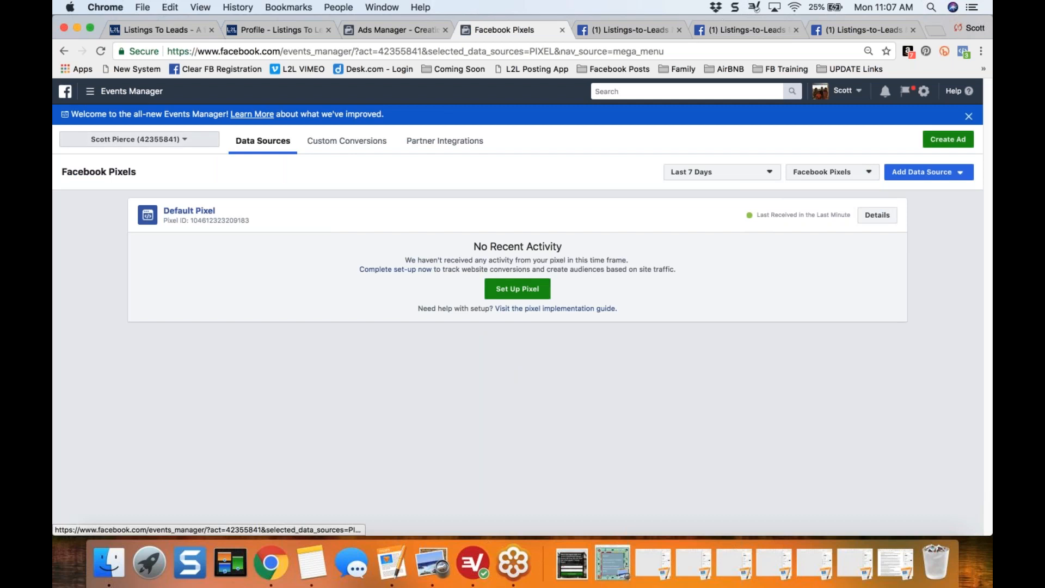
click(90, 139)
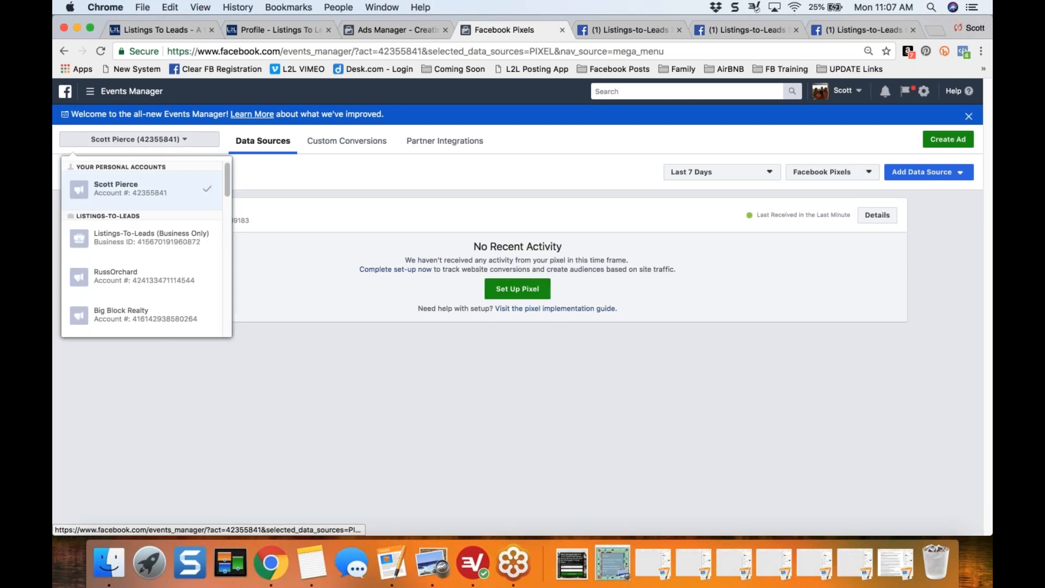
click(142, 240)
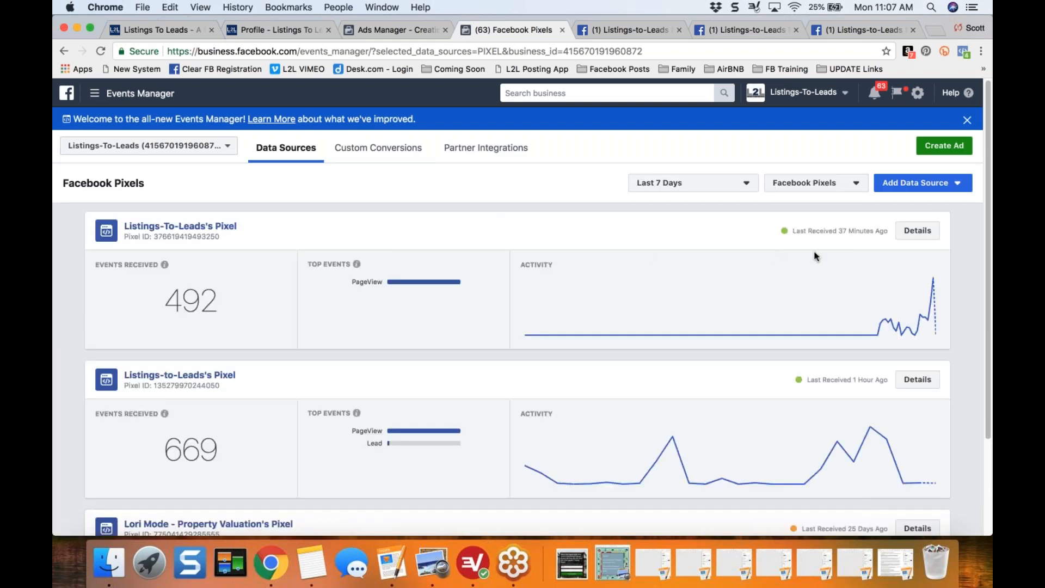
- Add a Facebook Pixel as a new data source for the business account, keeping the suggested pixel name
click(917, 183)
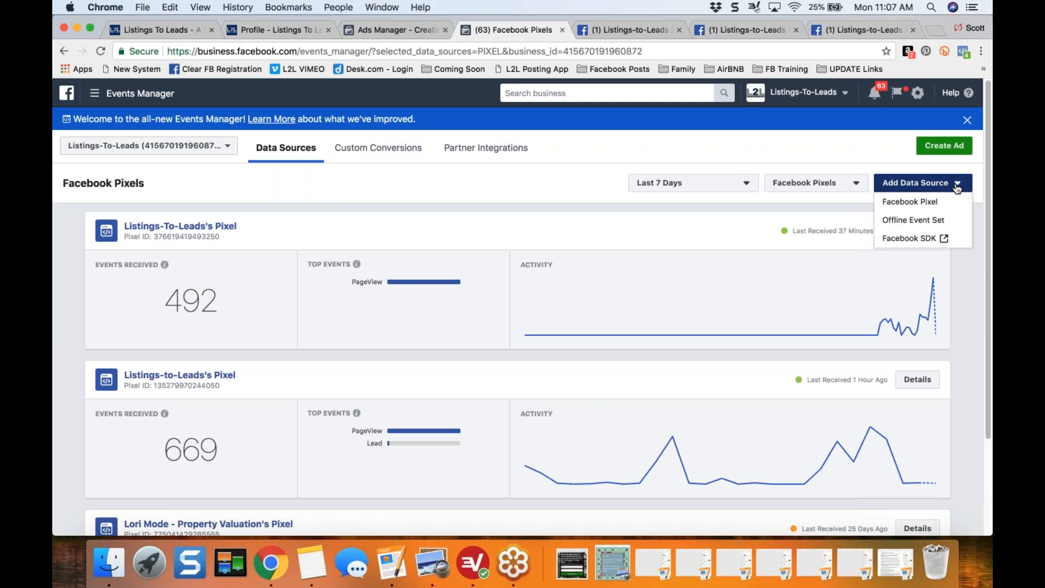
click(910, 202)
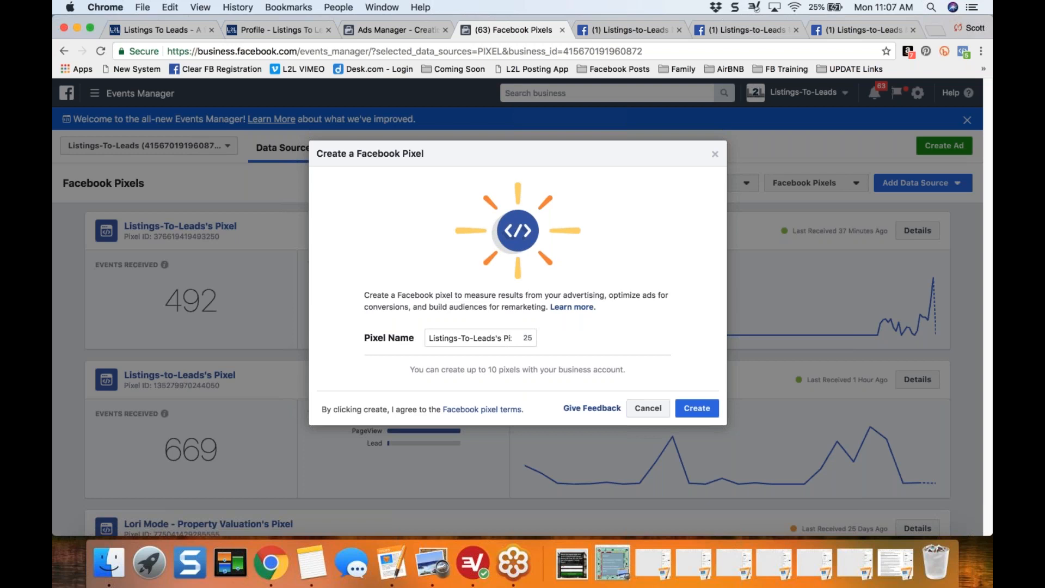
click(701, 413)
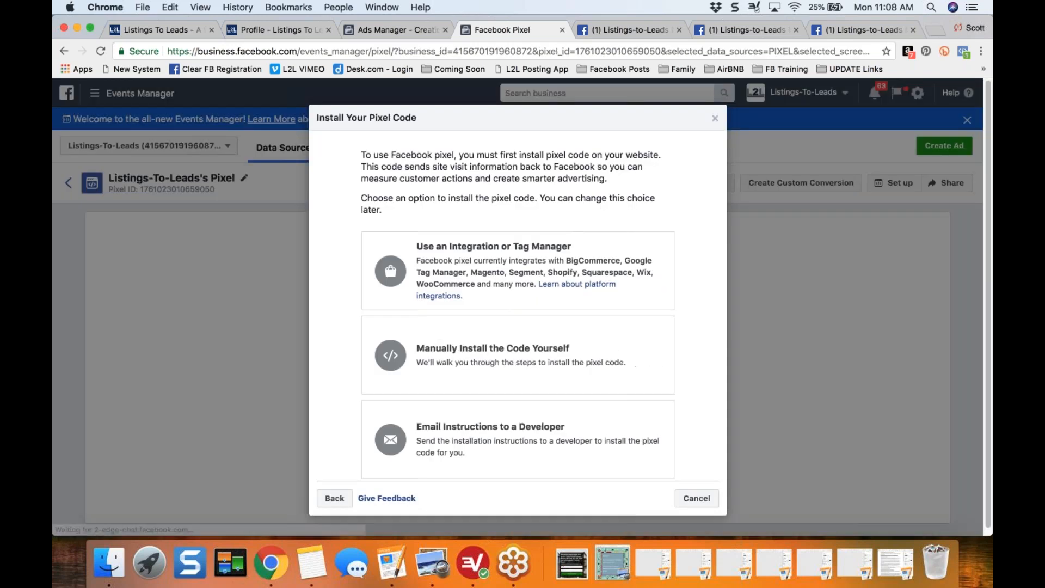
- Choose to install the pixel code manually and copy the entire base code to the clipboard
drag(317, 118, 416, 120)
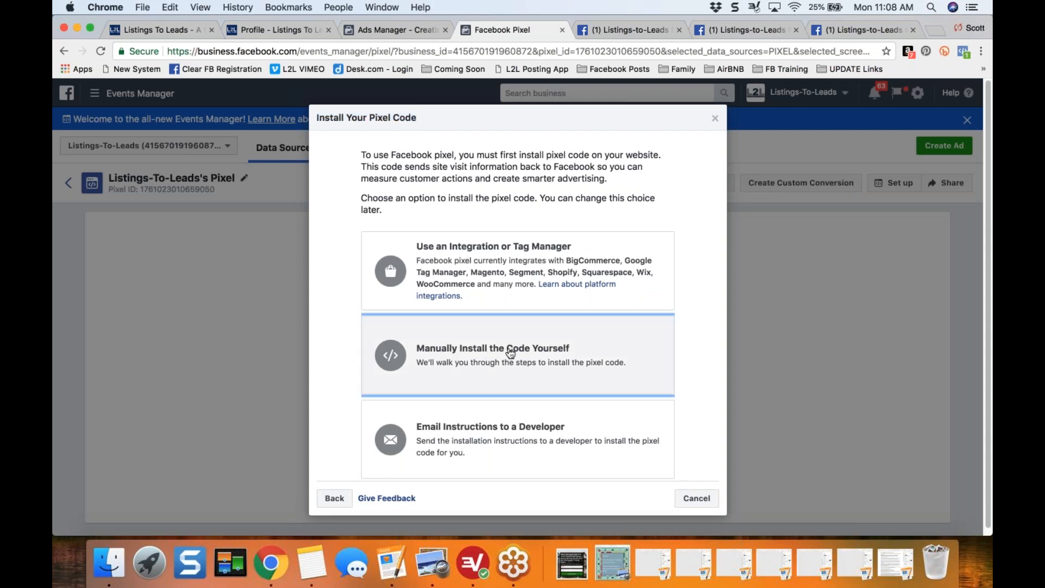
click(510, 353)
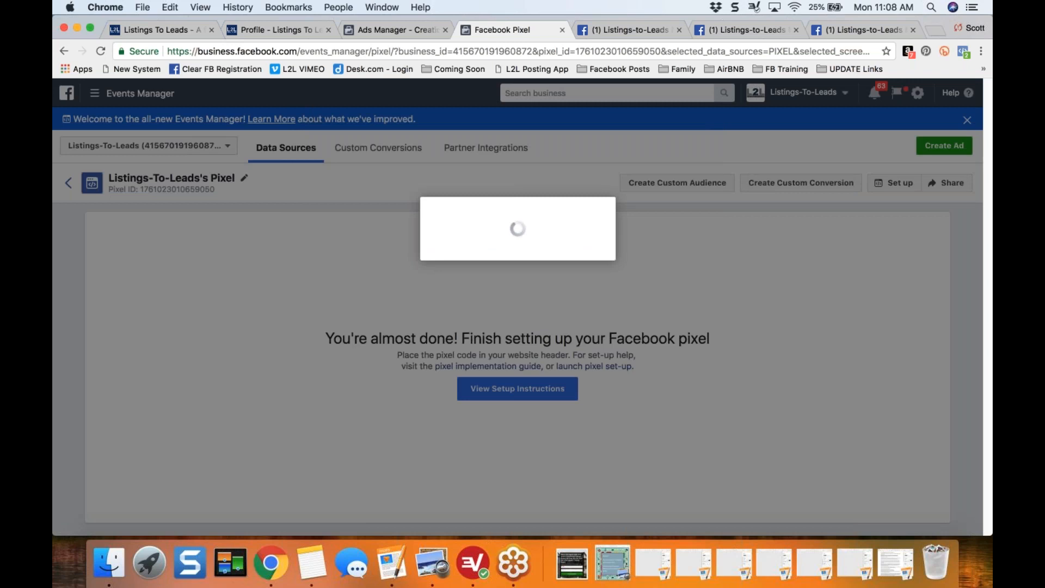
scroll(365, 192, down, 5)
drag(349, 195, 519, 201)
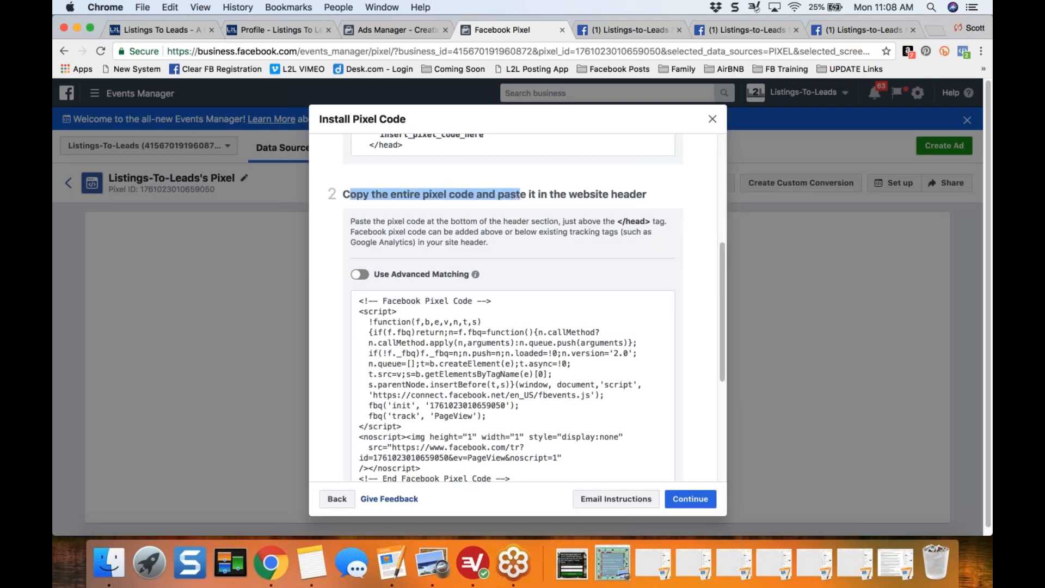
mouse_move(492, 384)
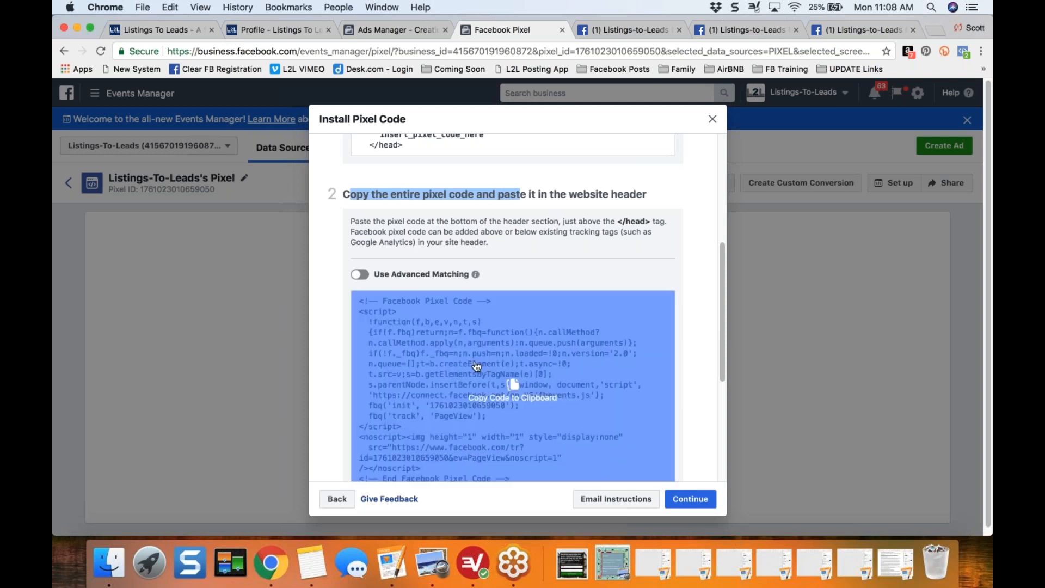
click(477, 365)
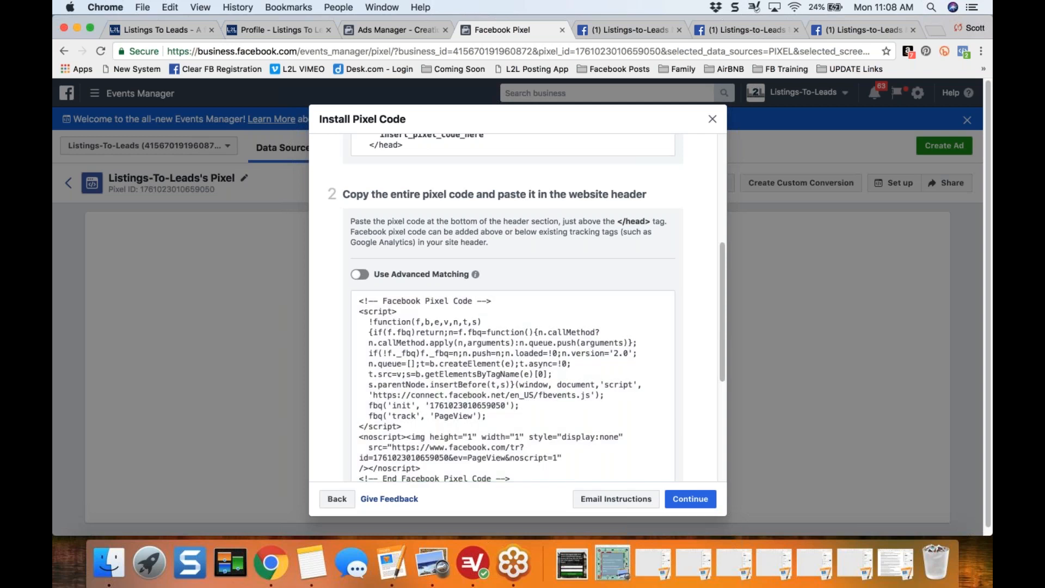
- In the Listings-to-Leads conversion codes, turn off the existing Facebook Pixel and save the copied code for all pages, titled "Facebook Pixel 2"
click(271, 30)
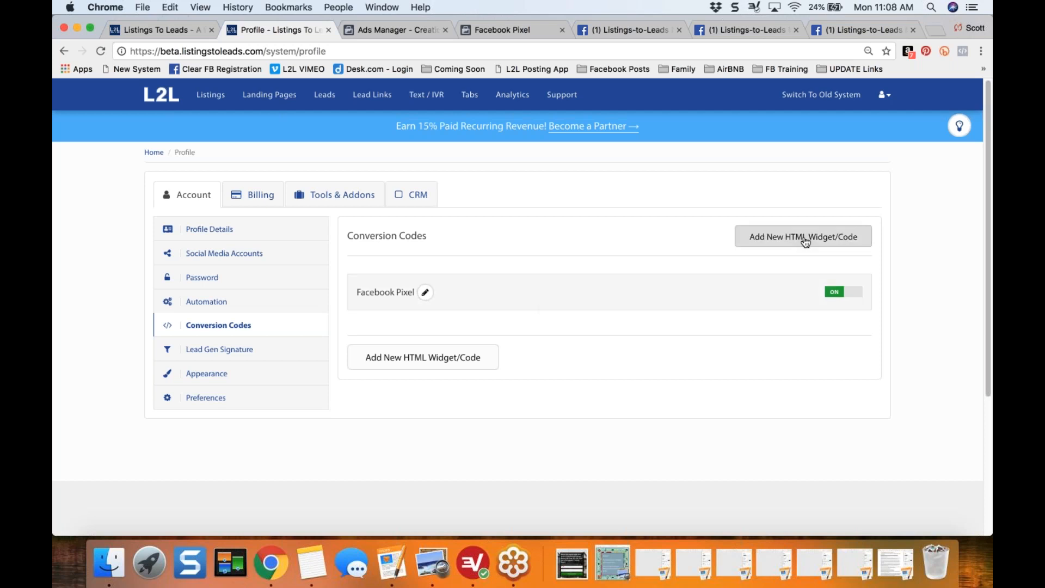
click(835, 292)
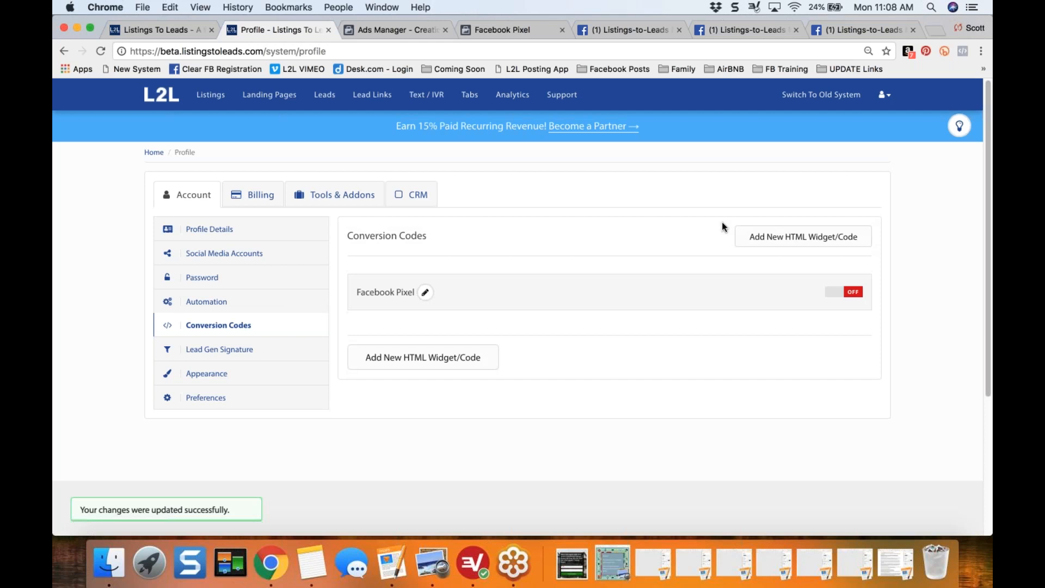
click(812, 243)
click(488, 290)
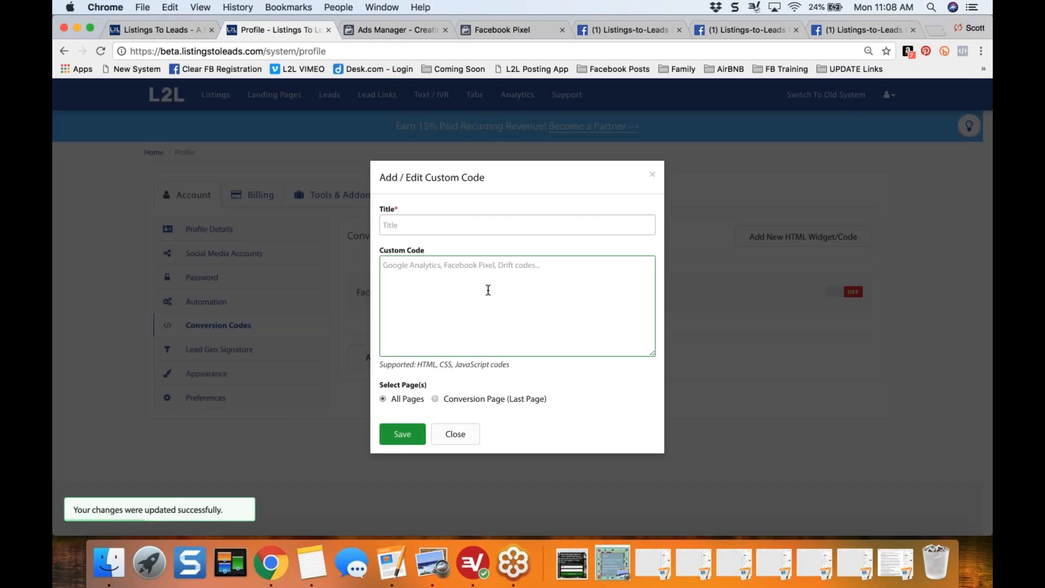
key(super+v)
click(496, 225)
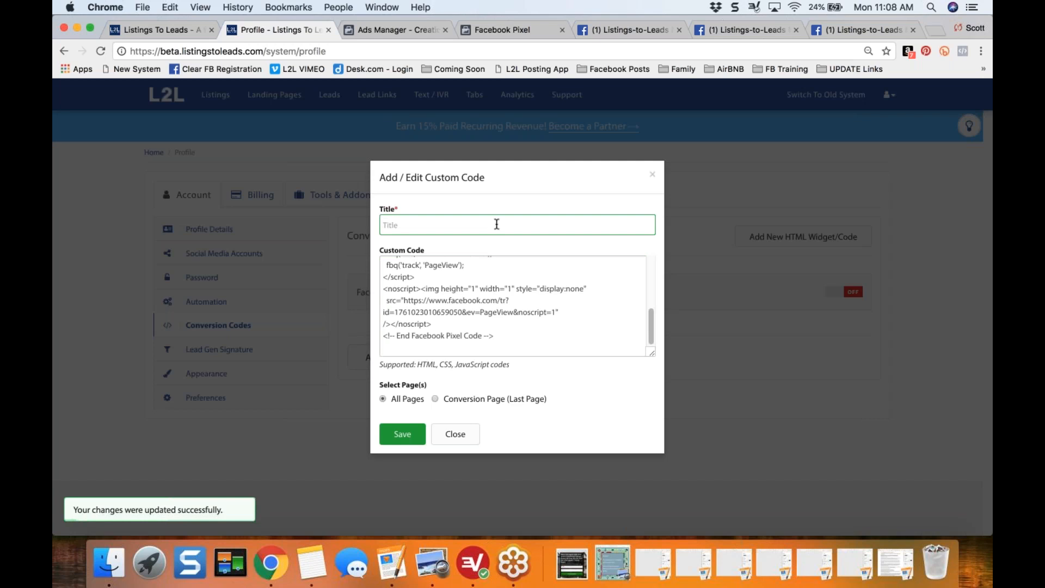
text(Facebook P)
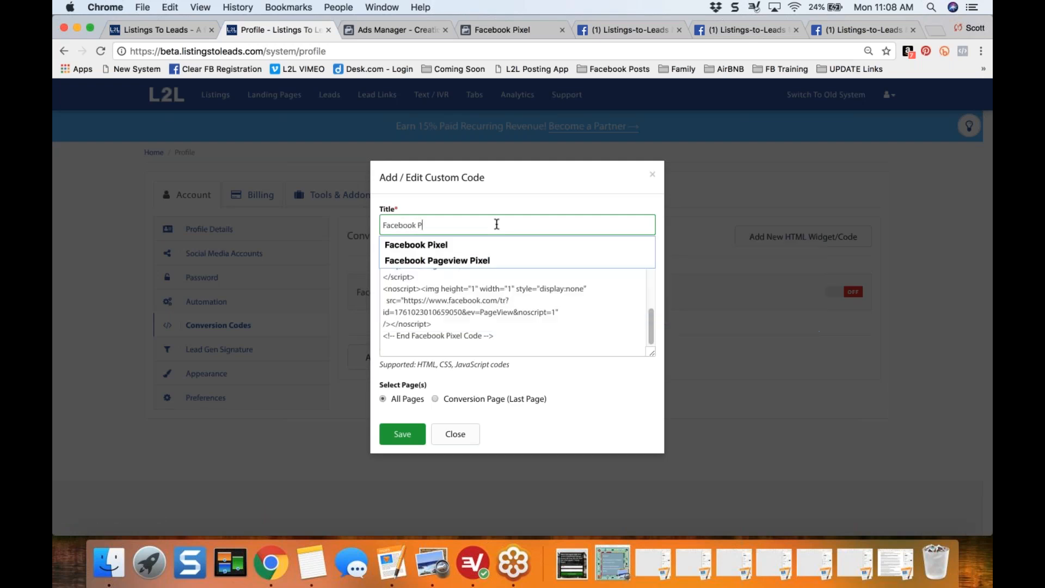
text(ixel 2)
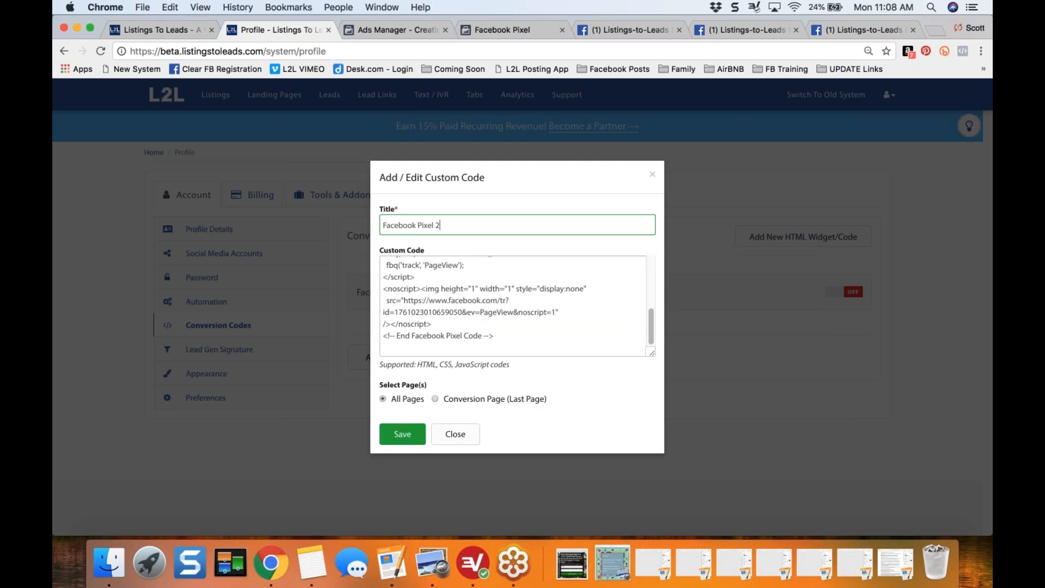
click(402, 435)
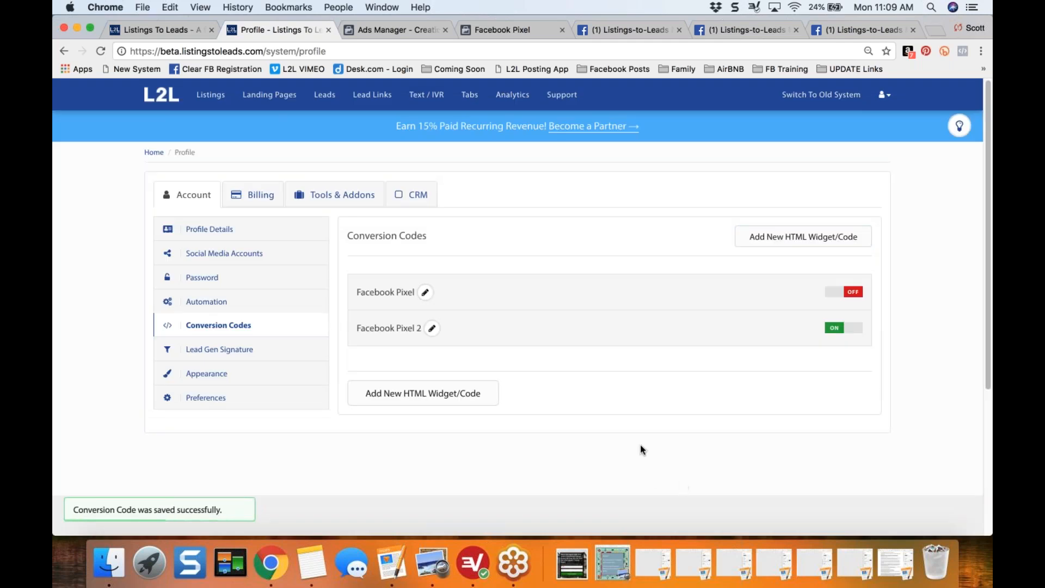
- Delete the original Facebook Pixel entry from the conversion codes
click(431, 294)
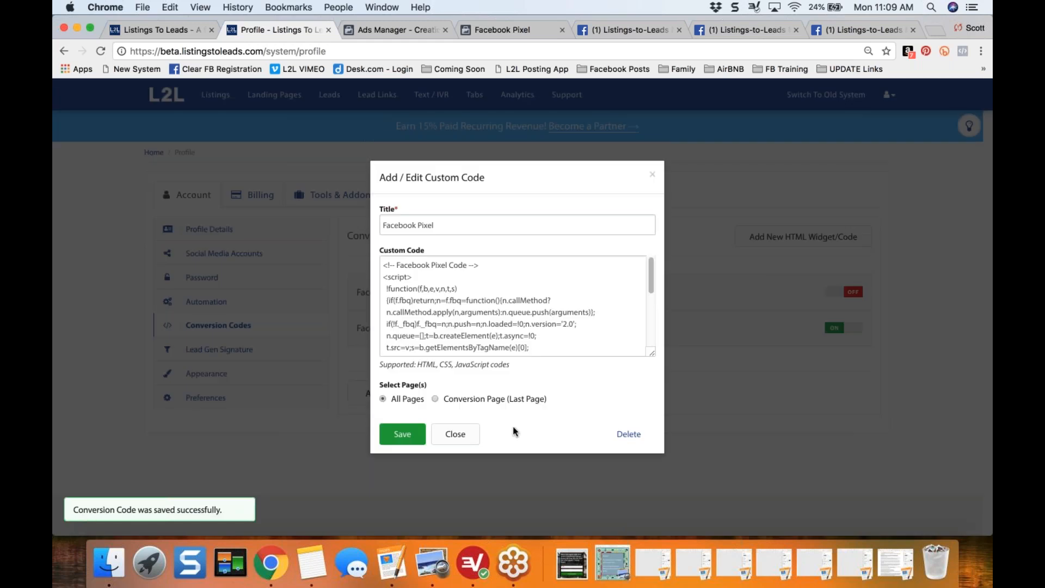
click(628, 434)
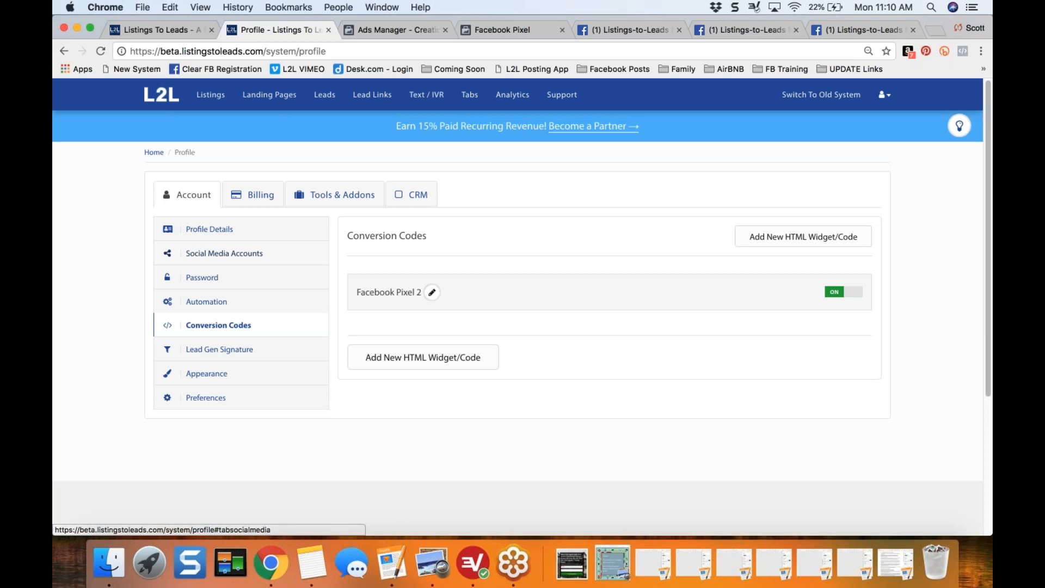
- Open the Listings page and examine the status options available for the listings, such as Coming Soon, Pending and Just Sold
click(207, 98)
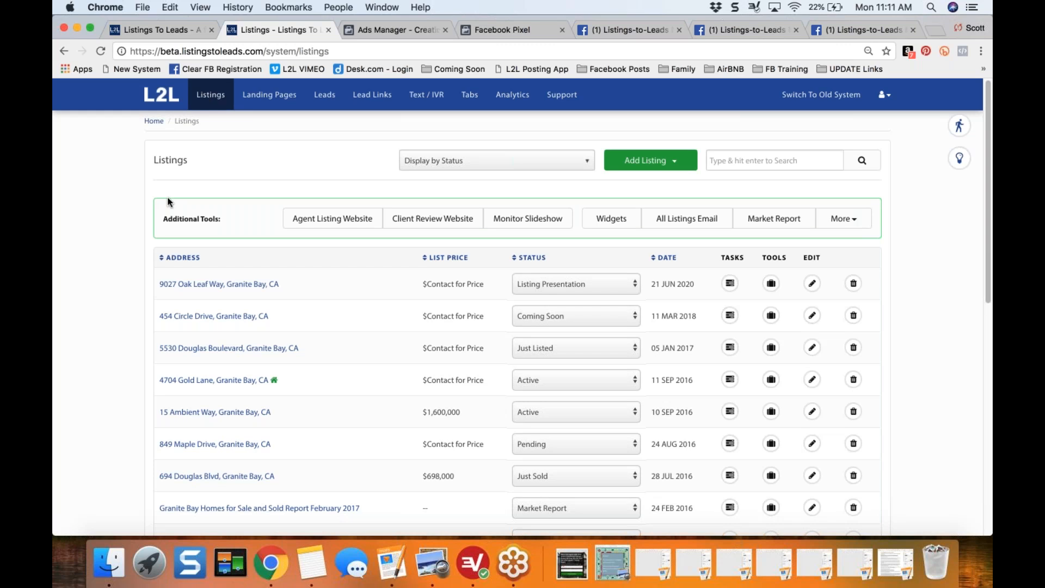
scroll(169, 202, down, 2)
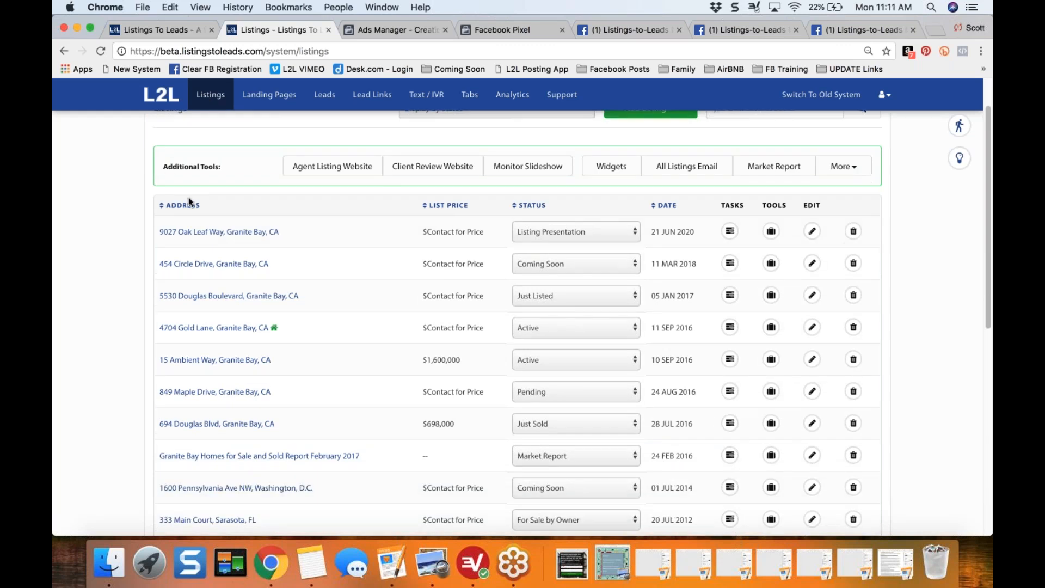
click(621, 231)
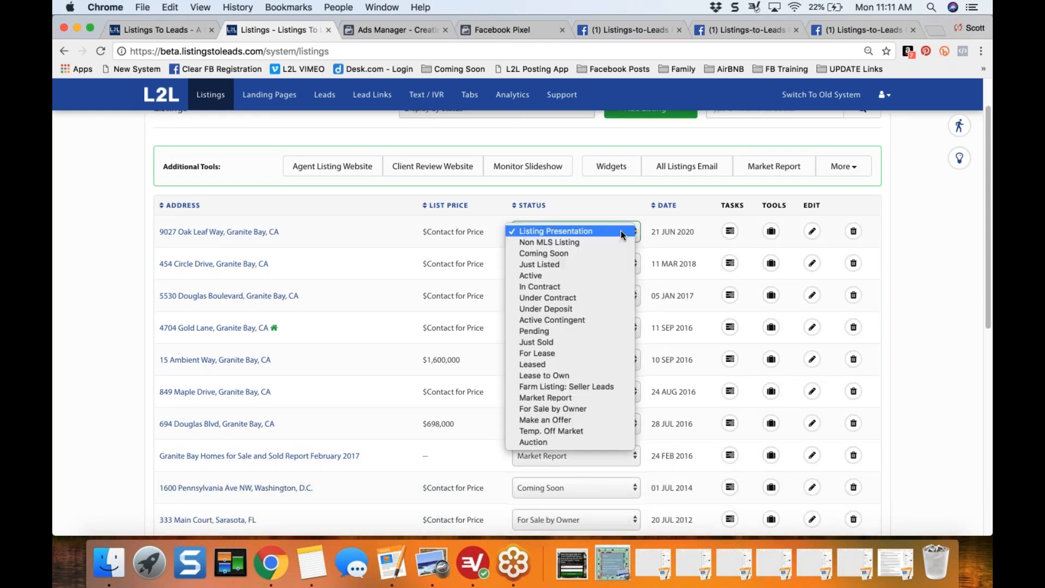
click(620, 230)
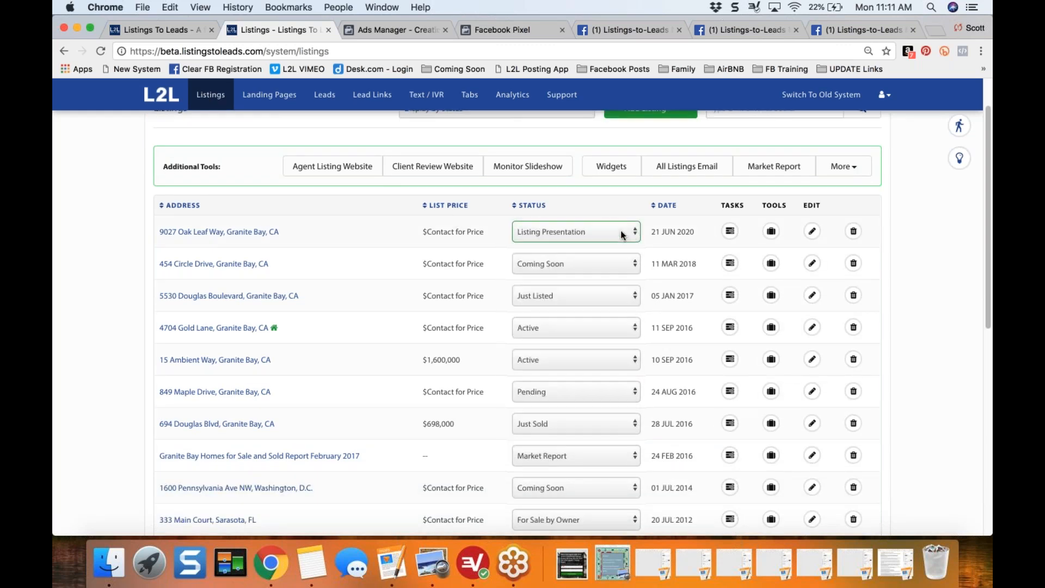
click(623, 263)
click(624, 266)
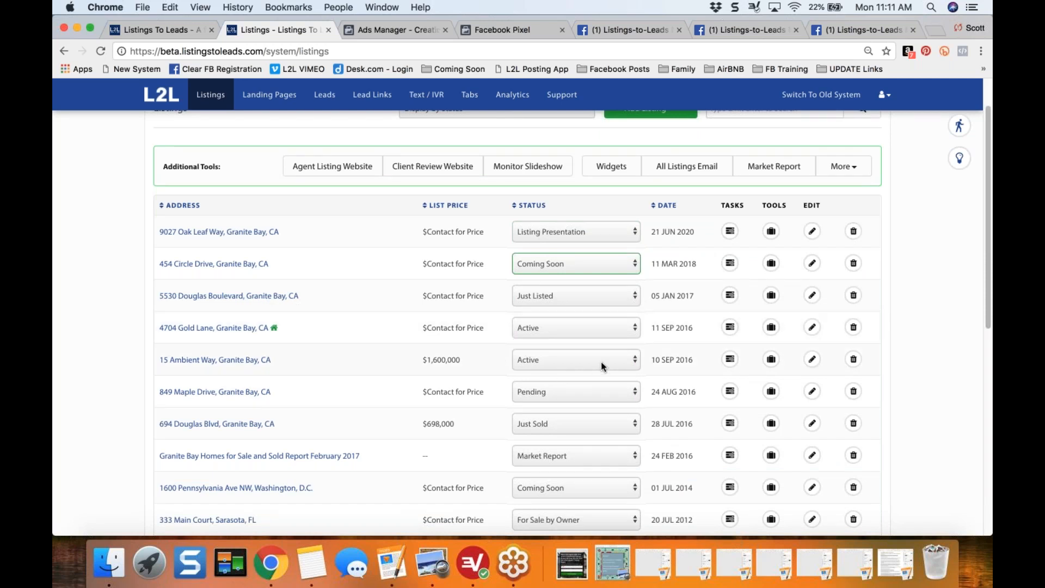
click(582, 396)
click(566, 390)
click(573, 432)
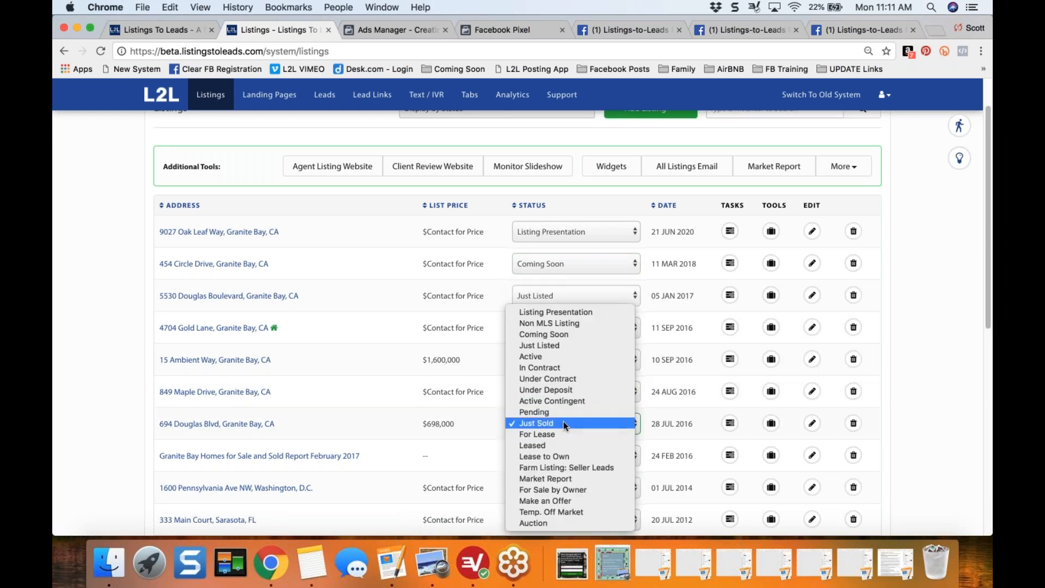
click(563, 421)
click(130, 399)
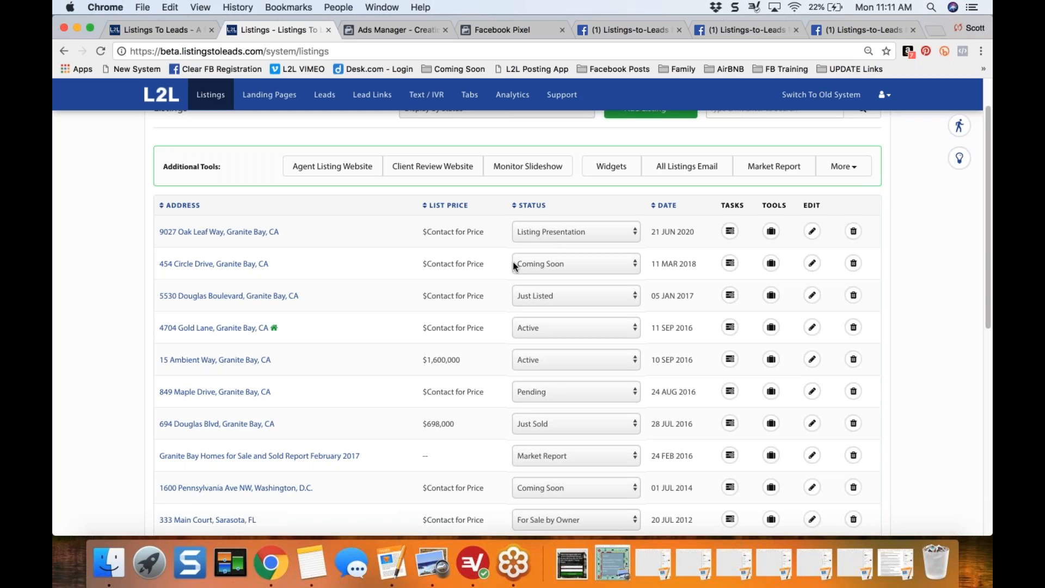
mouse_move(275, 330)
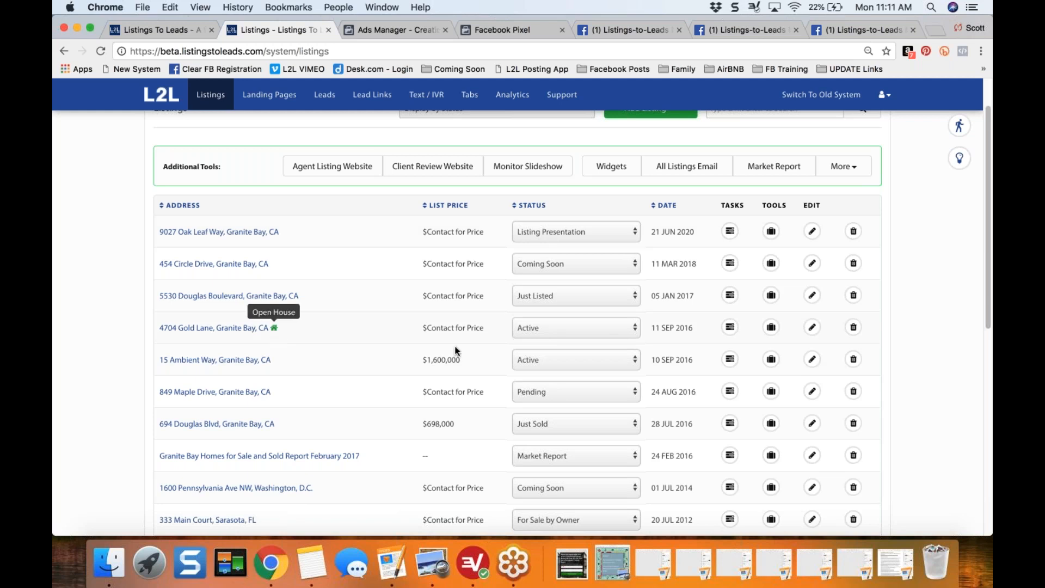
click(730, 328)
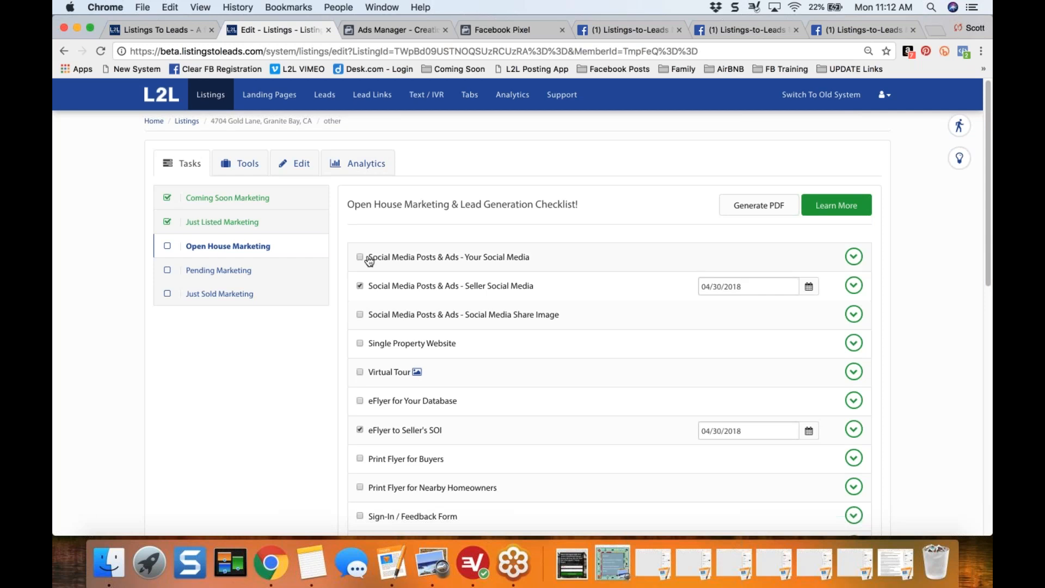
drag(369, 259, 494, 270)
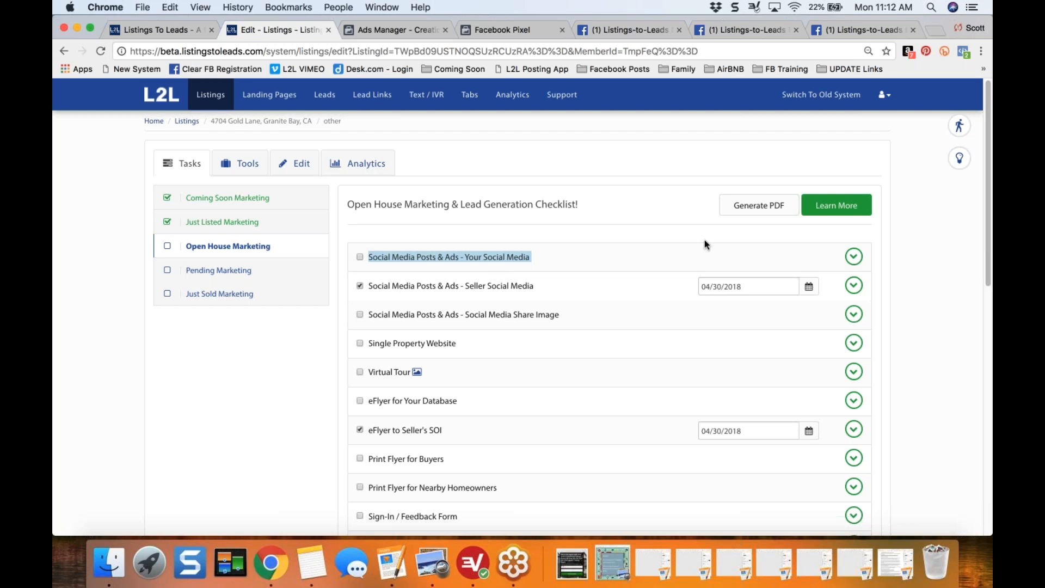
- Start the task list walkthrough, go through its tips up to the Help center one, and close it
click(959, 127)
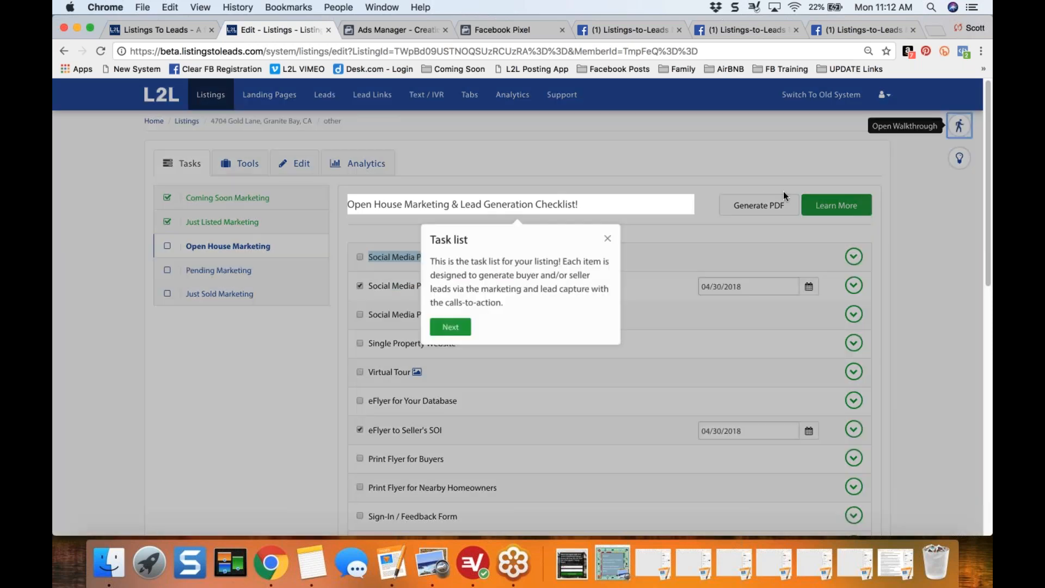
click(450, 327)
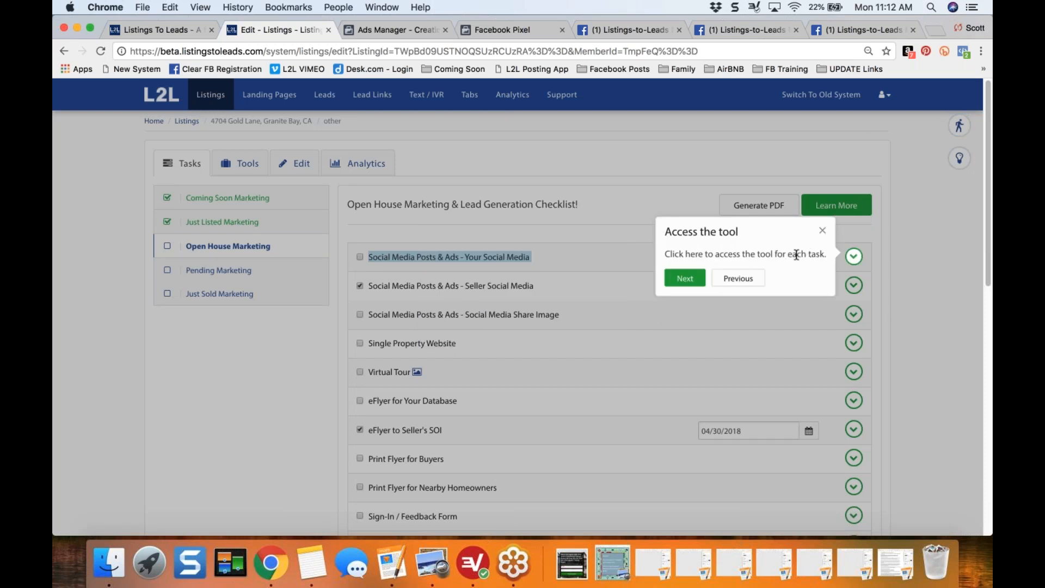
click(682, 277)
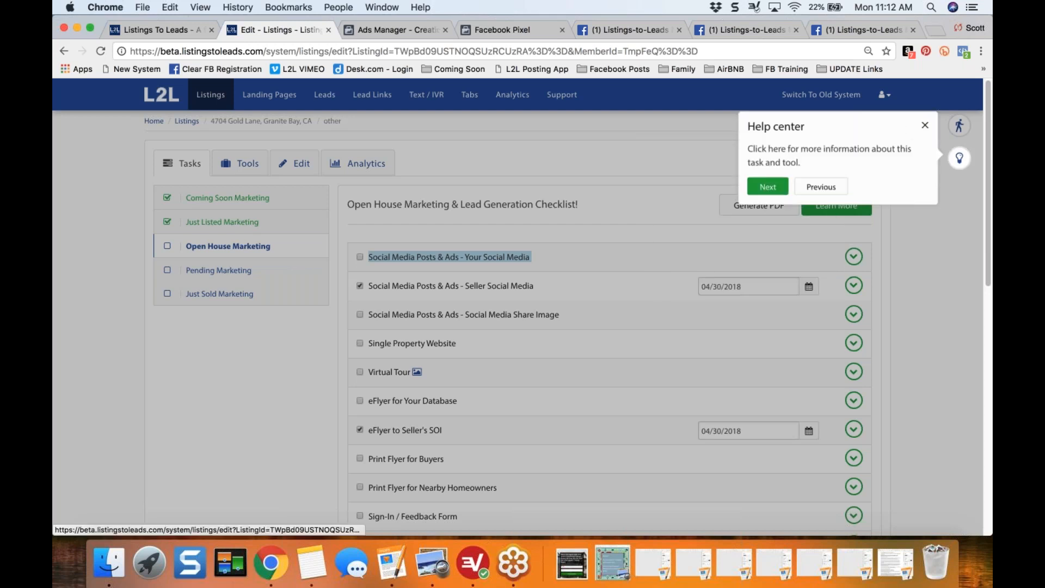
click(923, 126)
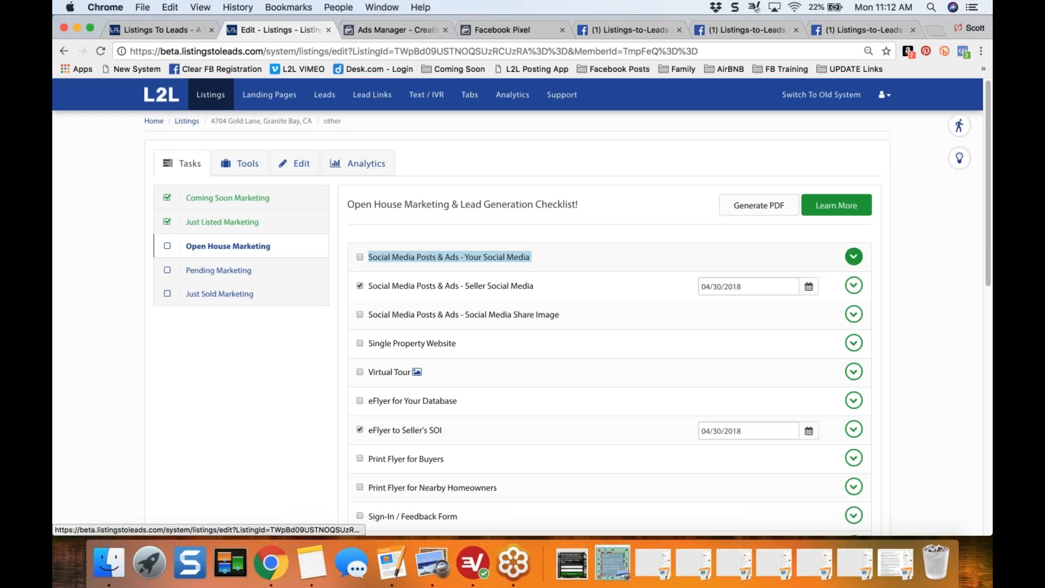
- Expand the "Social Media Posts & Ads - Your Social Media" task and look over its Listing Landing Page preview
click(853, 256)
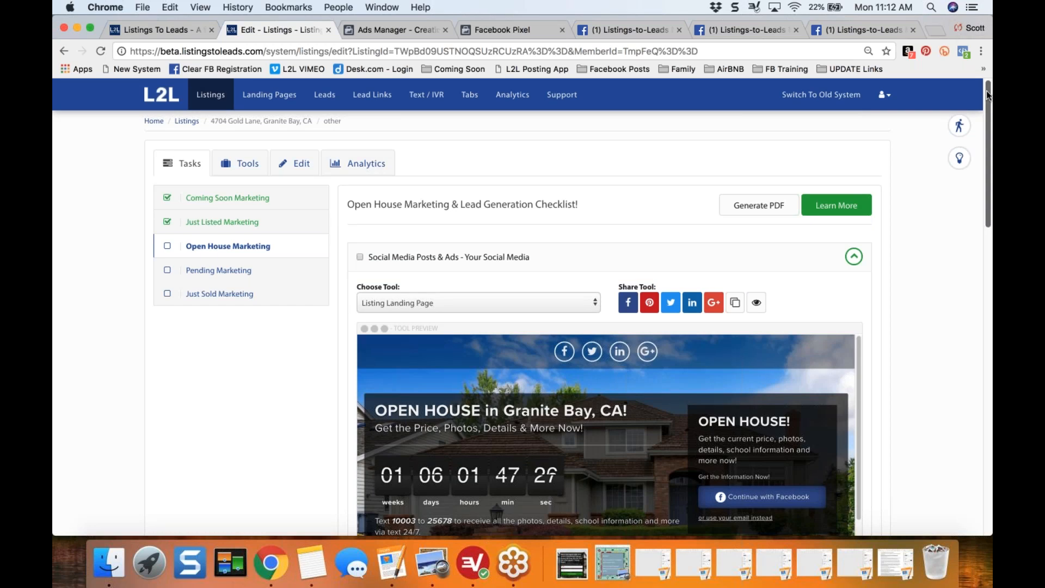
scroll(987, 104, down, 1)
scroll(987, 113, down, 3)
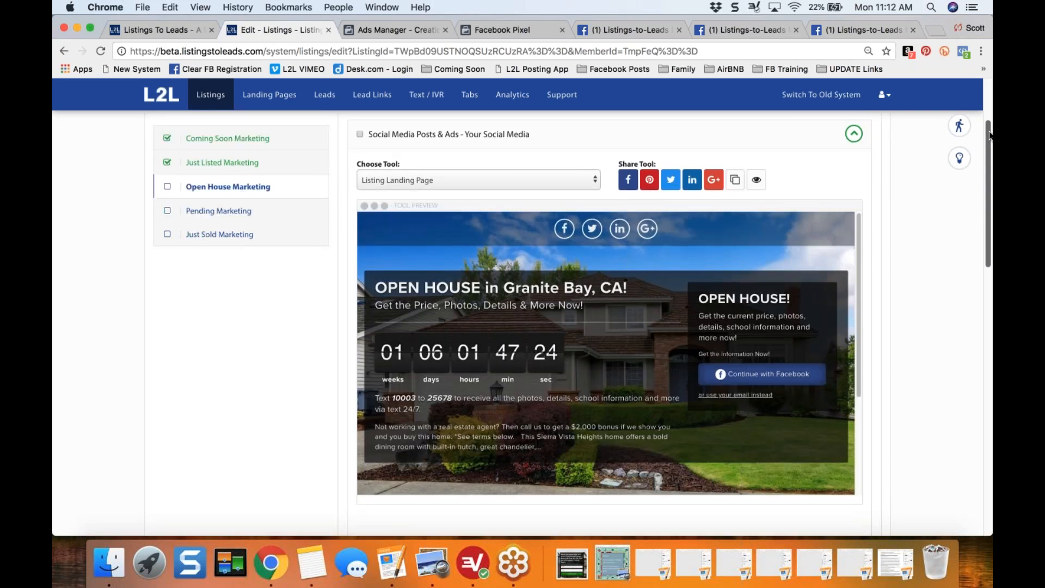
drag(989, 135, 989, 93)
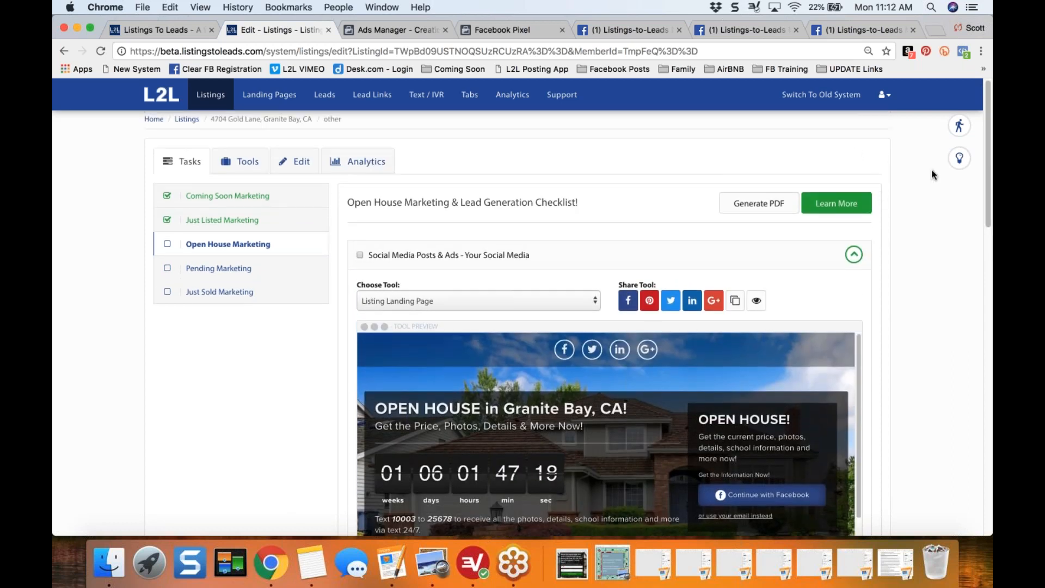
- Open the help article for the expanded social media task, read through its instructions, and close the article
click(959, 160)
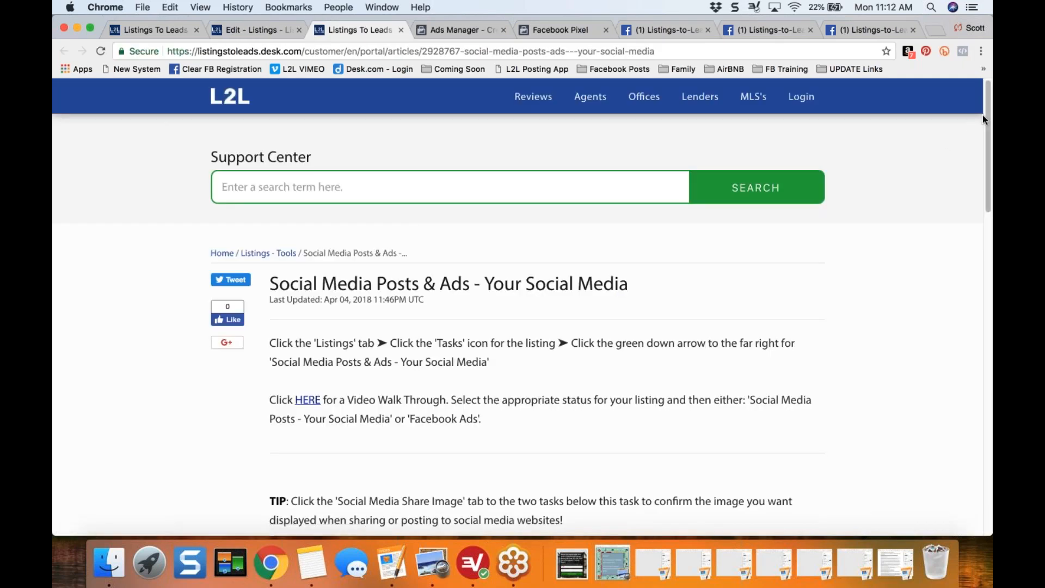
drag(988, 117, 987, 161)
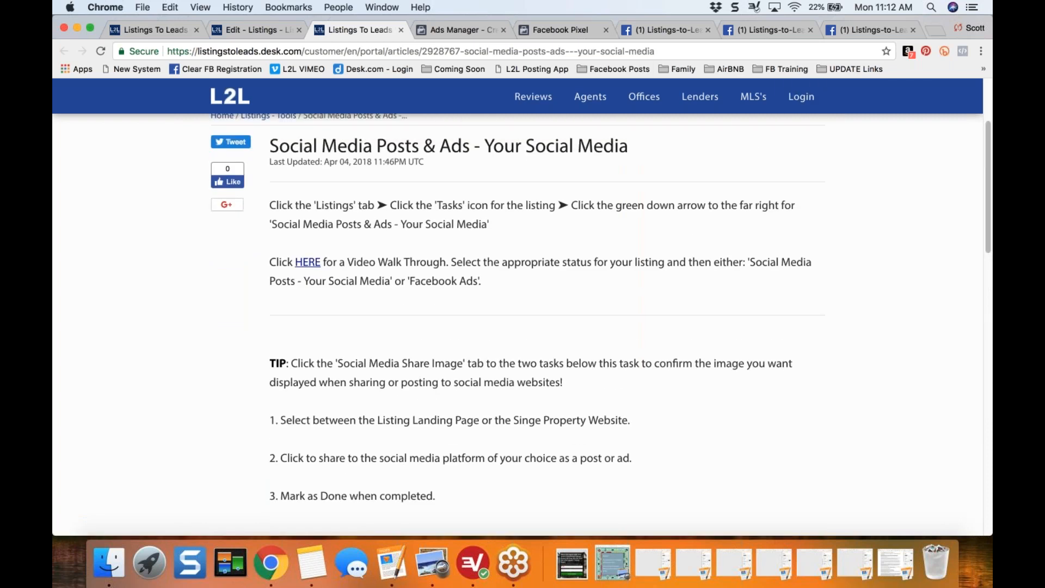
click(400, 32)
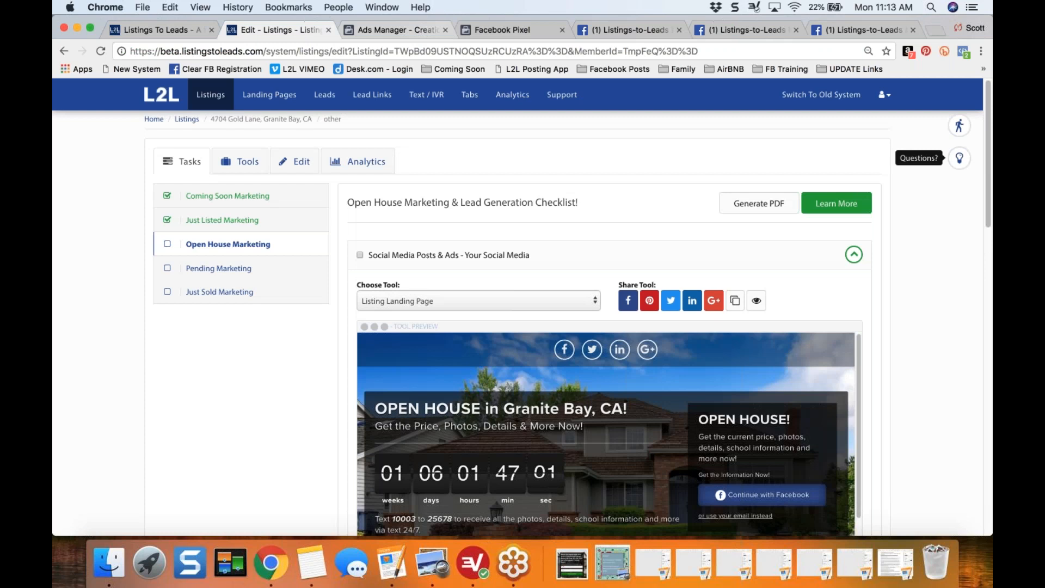
- Open the checklist's Open House Marketing & Lead Generation article and examine its list of playlist videos, including the Facebook Ads entry
click(838, 205)
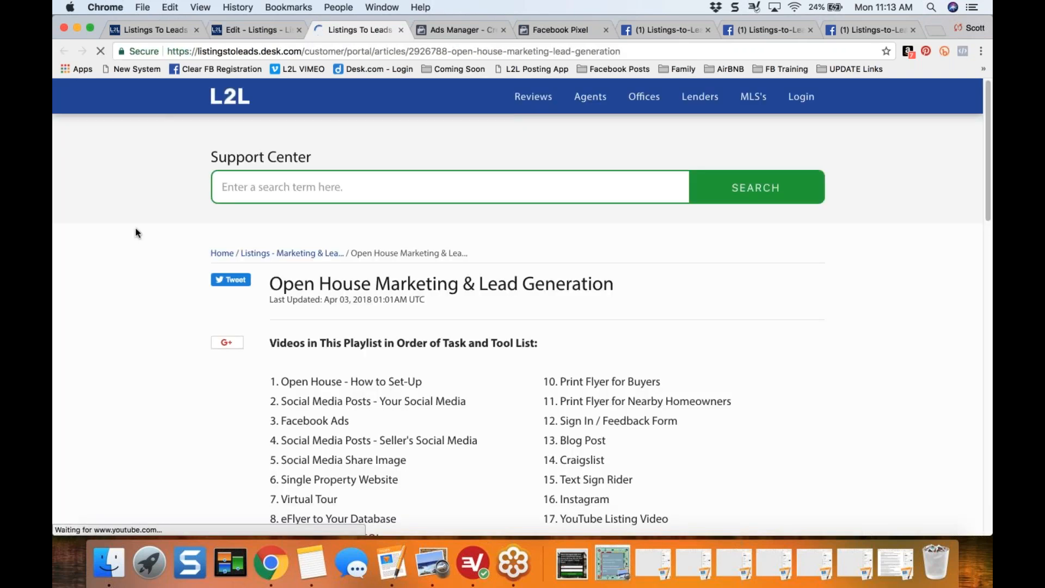
scroll(137, 233, down, 2)
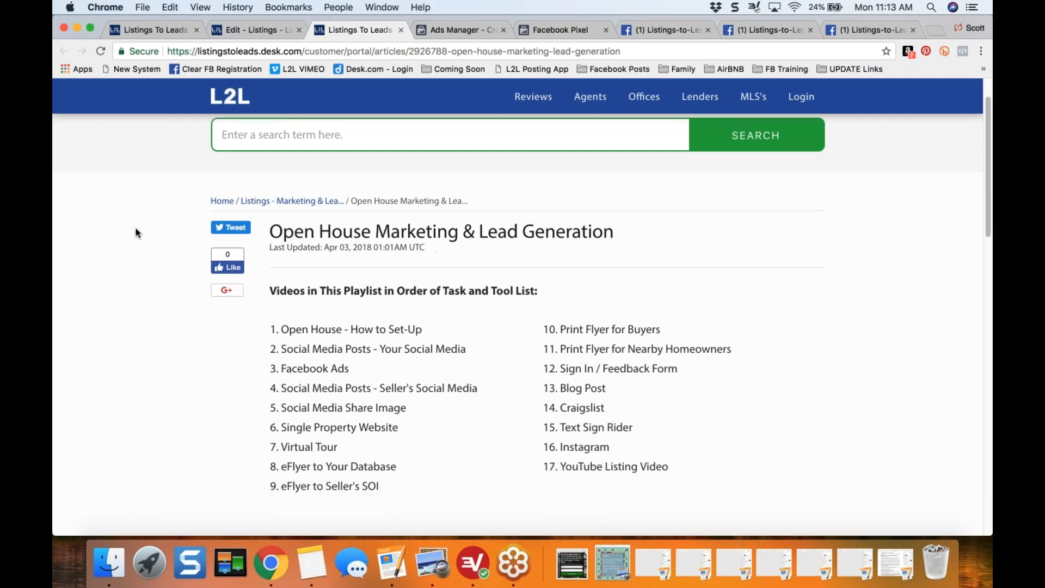
scroll(138, 233, down, 1)
scroll(138, 233, down, 1)
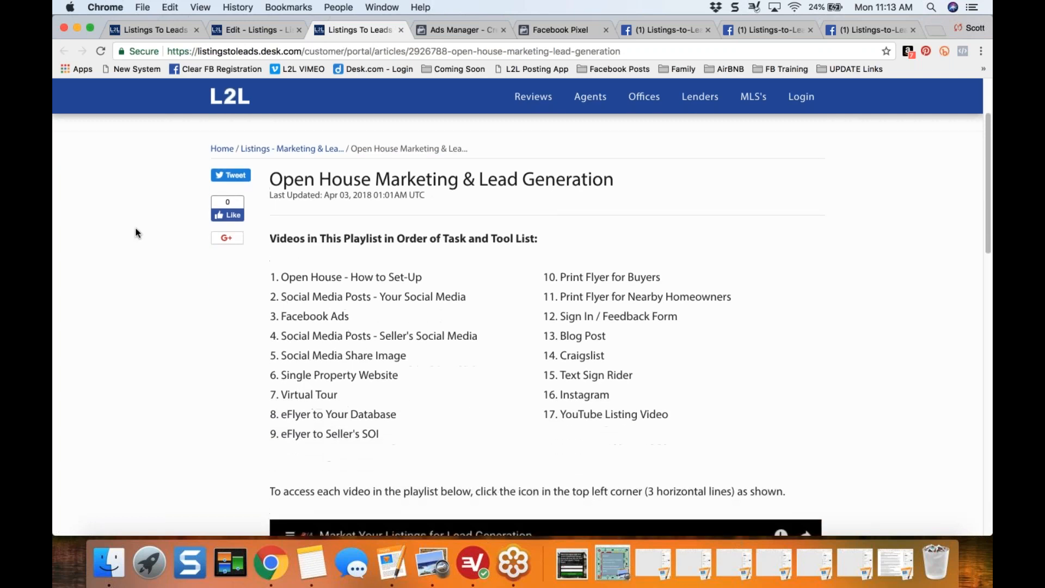
scroll(138, 233, down, 1)
drag(275, 212, 488, 212)
scroll(544, 327, down, 2)
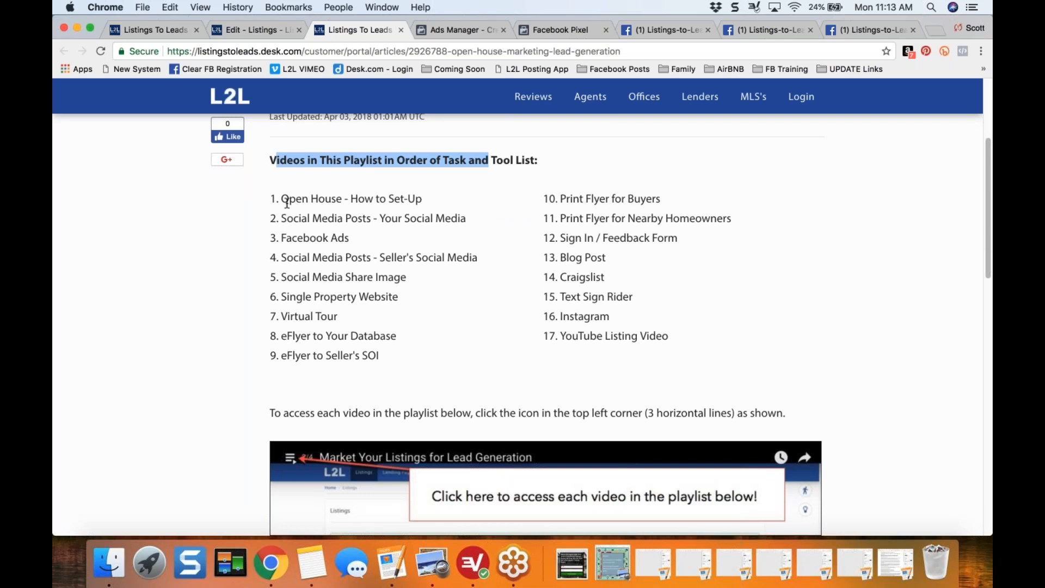
drag(281, 199, 423, 199)
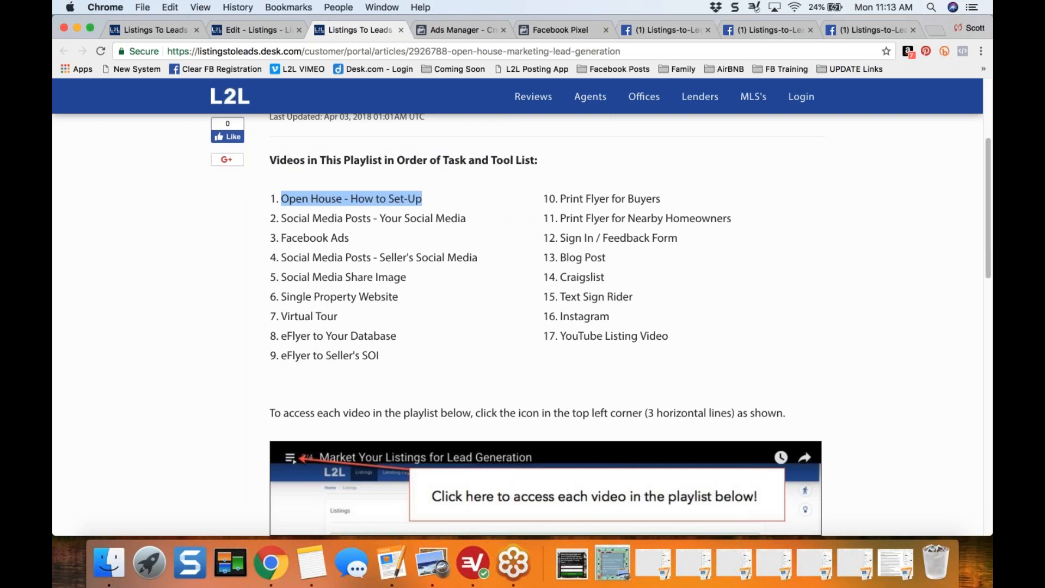
click(423, 199)
drag(281, 219, 477, 223)
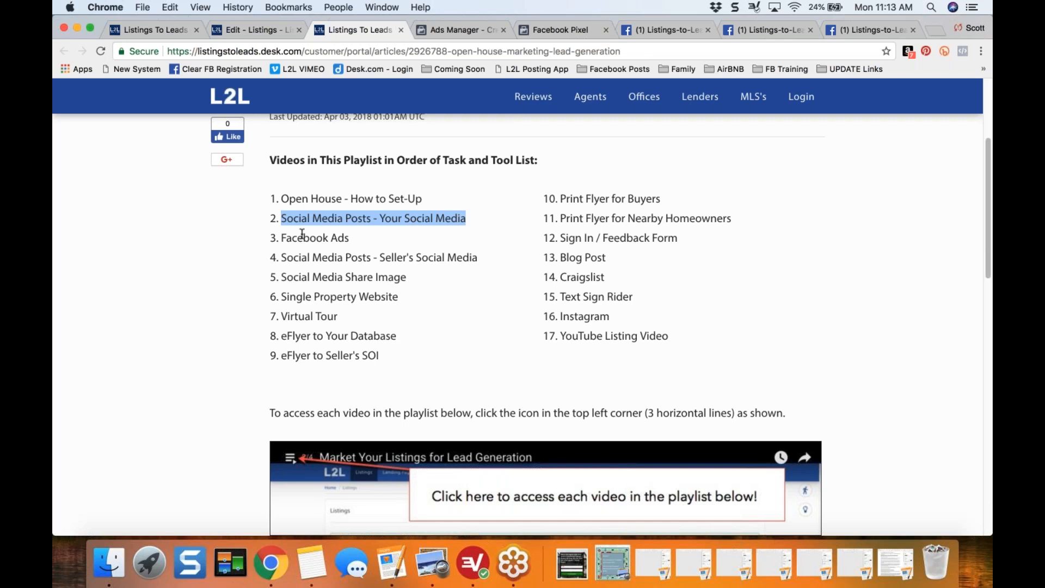
drag(280, 240, 349, 240)
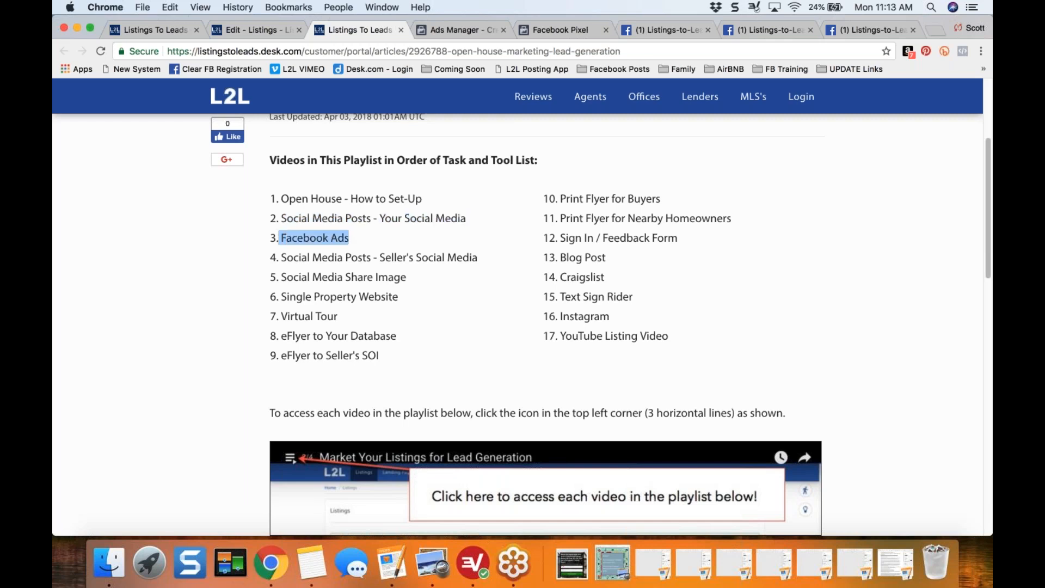
click(164, 378)
scroll(166, 381, down, 1)
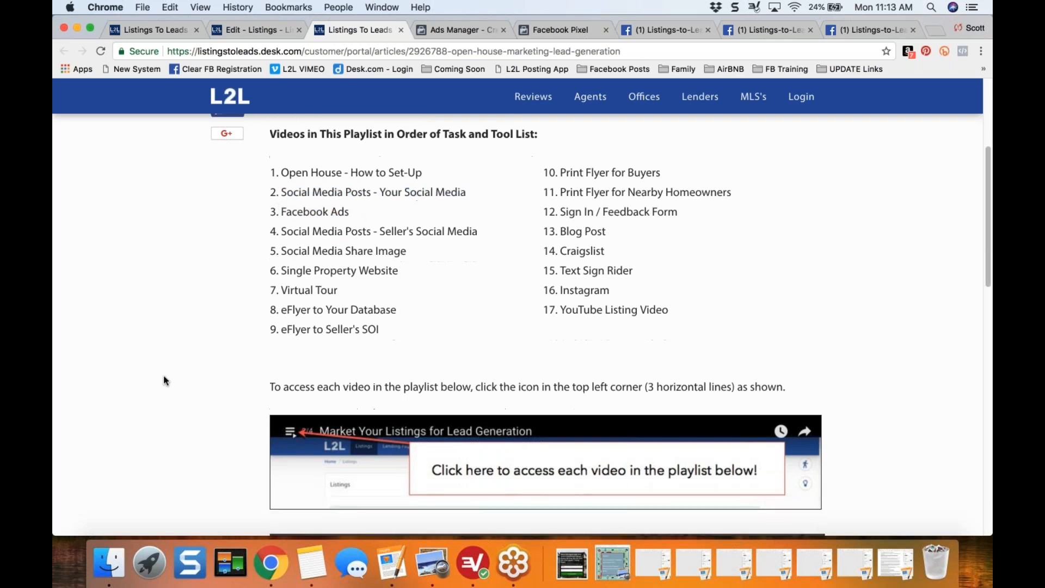
scroll(163, 379, down, 15)
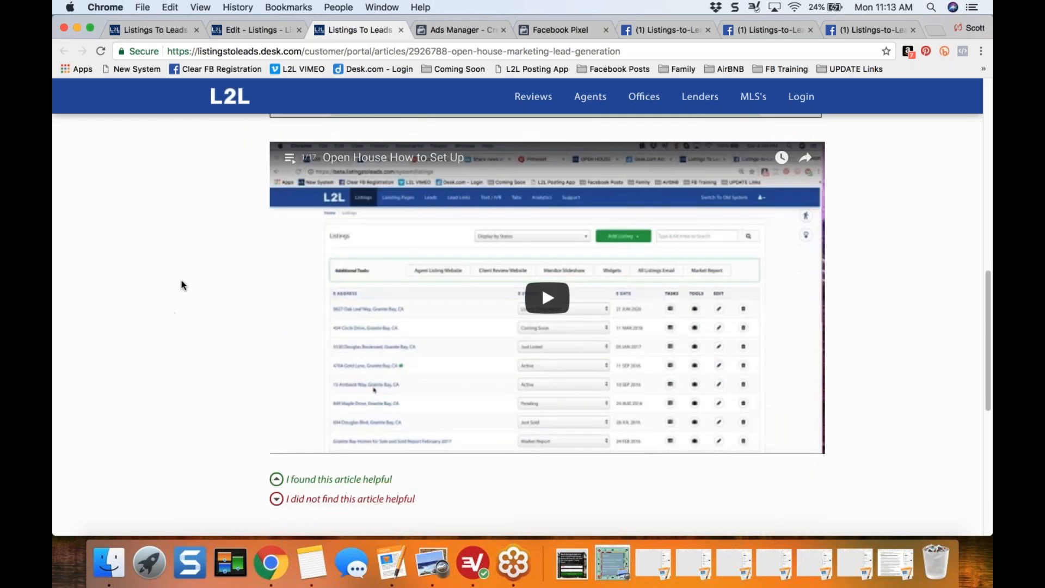
- Play "Social Media Posts - Your Social Media - Open House" from the article's video playlist and pause it
click(289, 157)
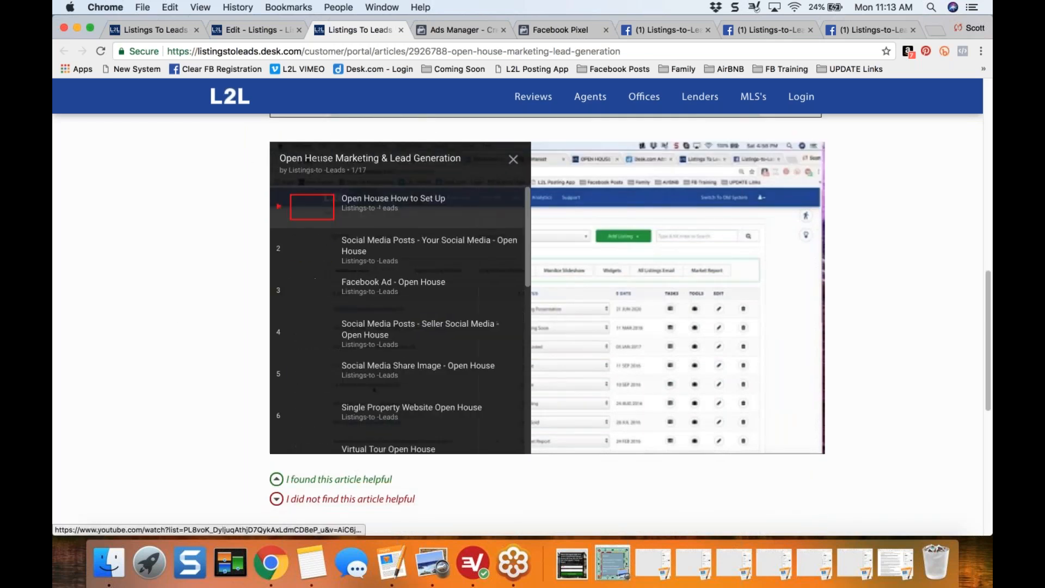
click(402, 250)
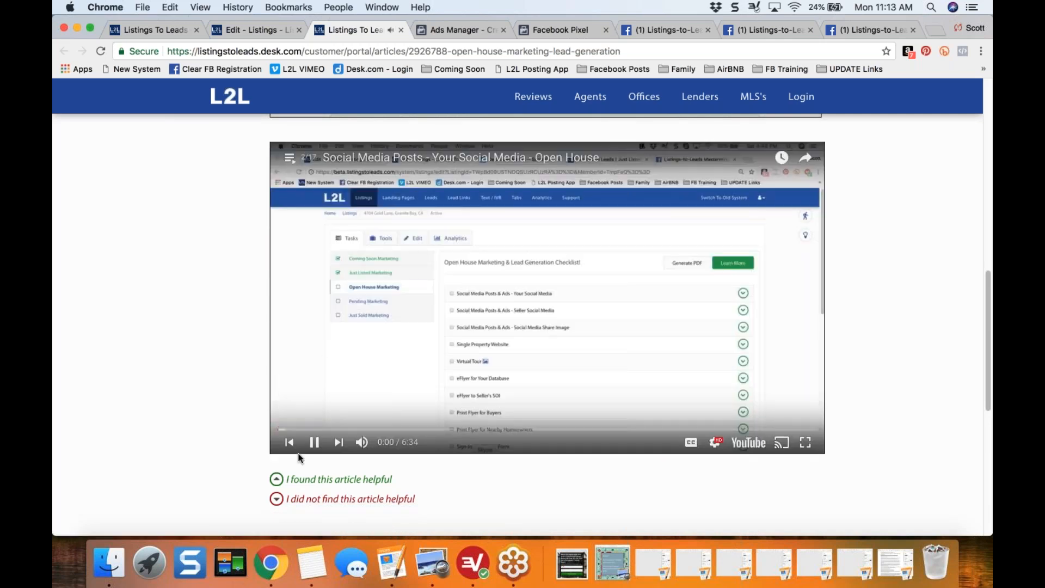
click(314, 442)
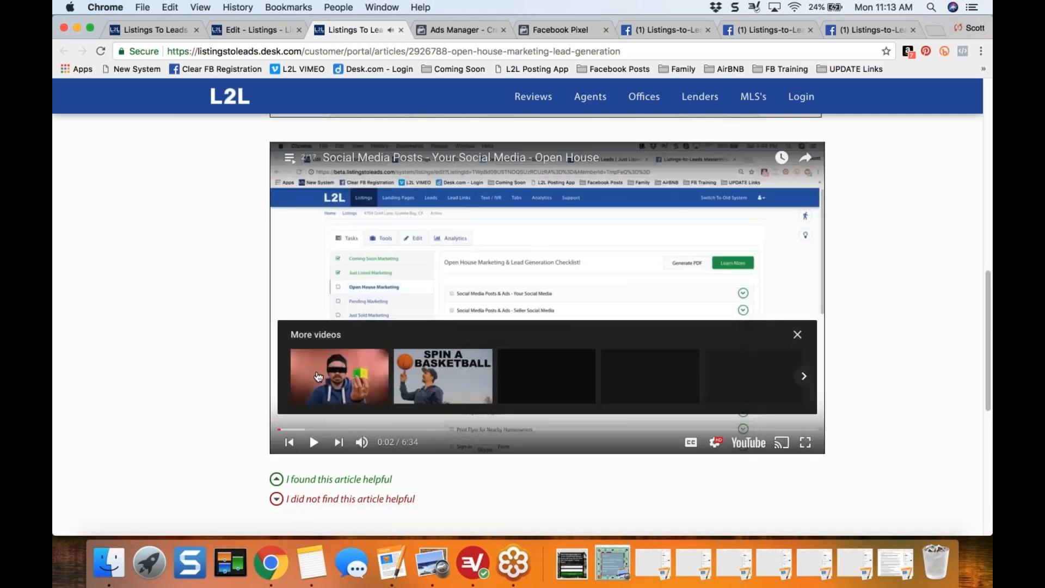
- Play the playlist's "Facebook Ad - Open House" video at a lower volume, pause it, and close the article
click(289, 157)
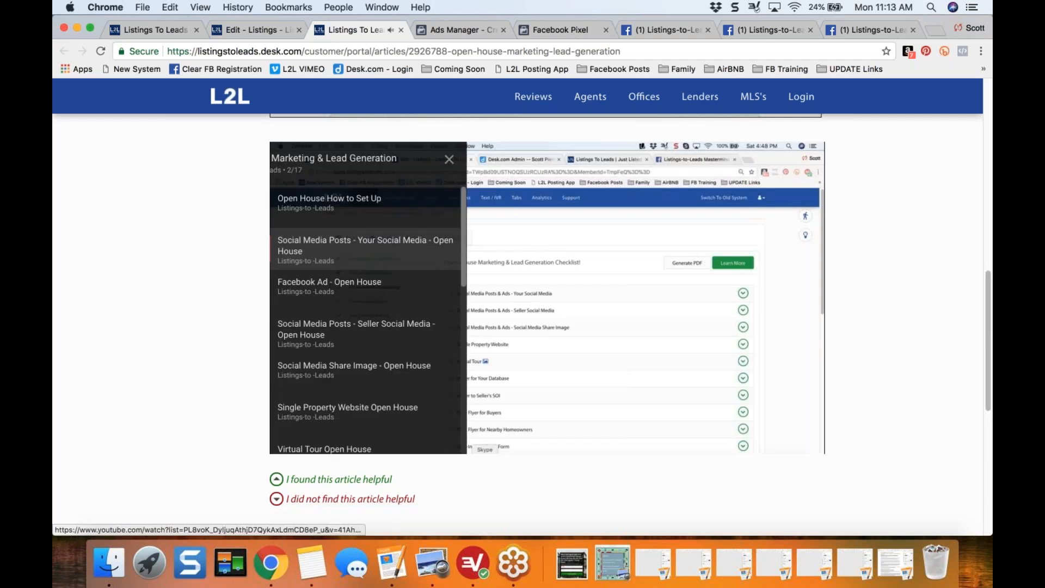
click(373, 294)
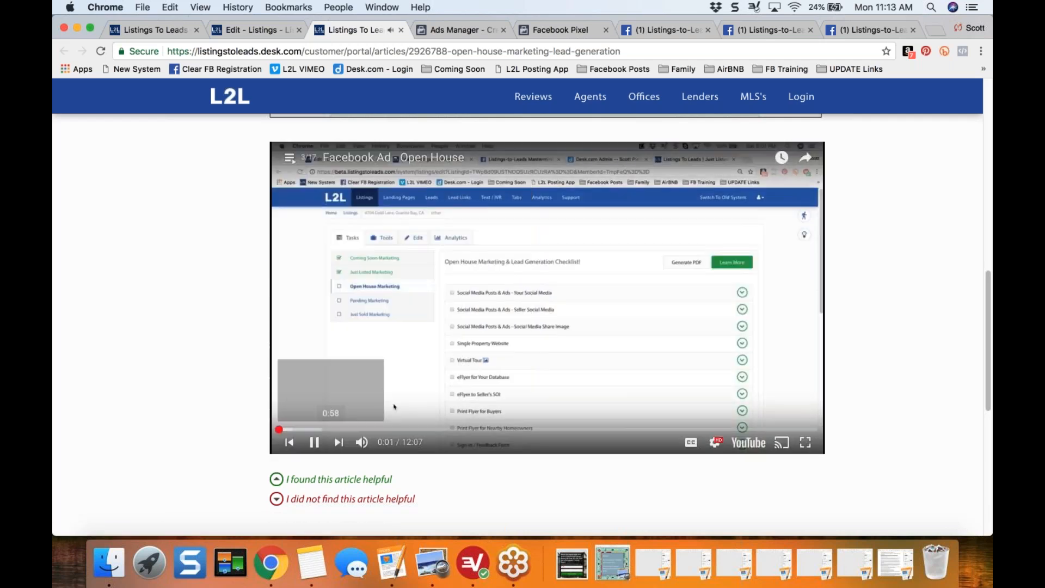
mouse_move(364, 443)
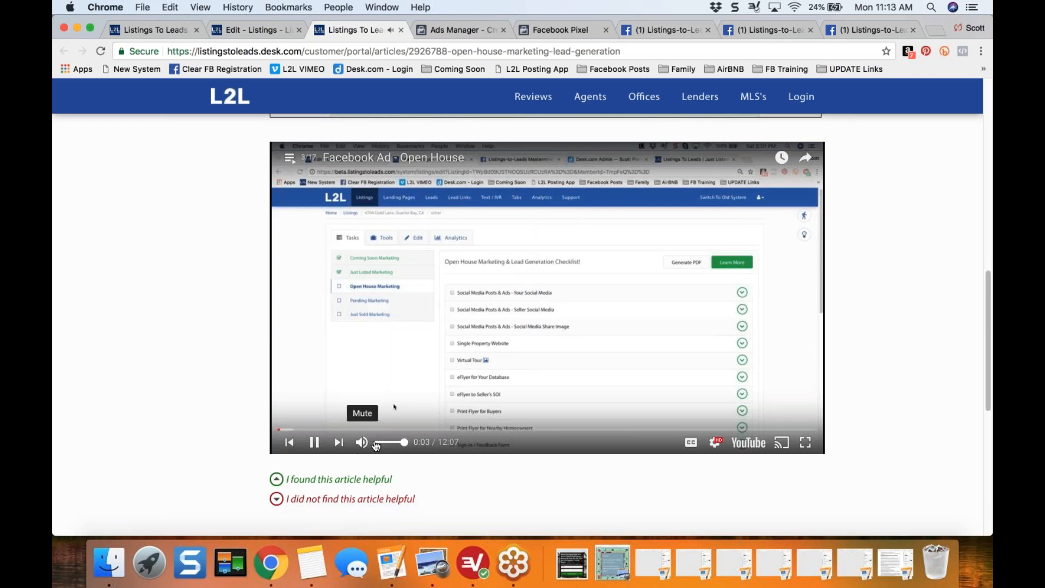
drag(405, 445, 391, 444)
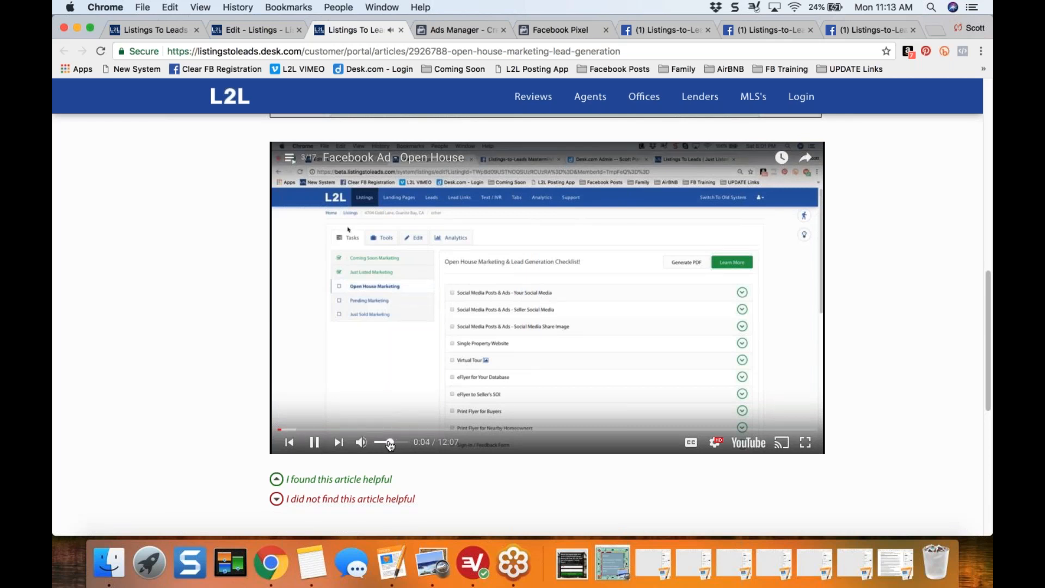
click(316, 442)
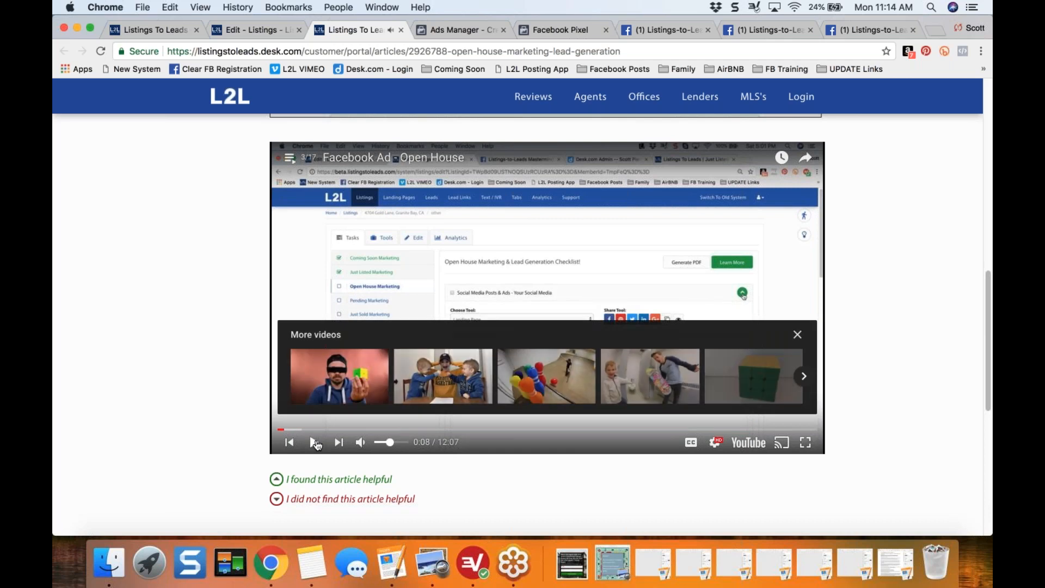
click(797, 336)
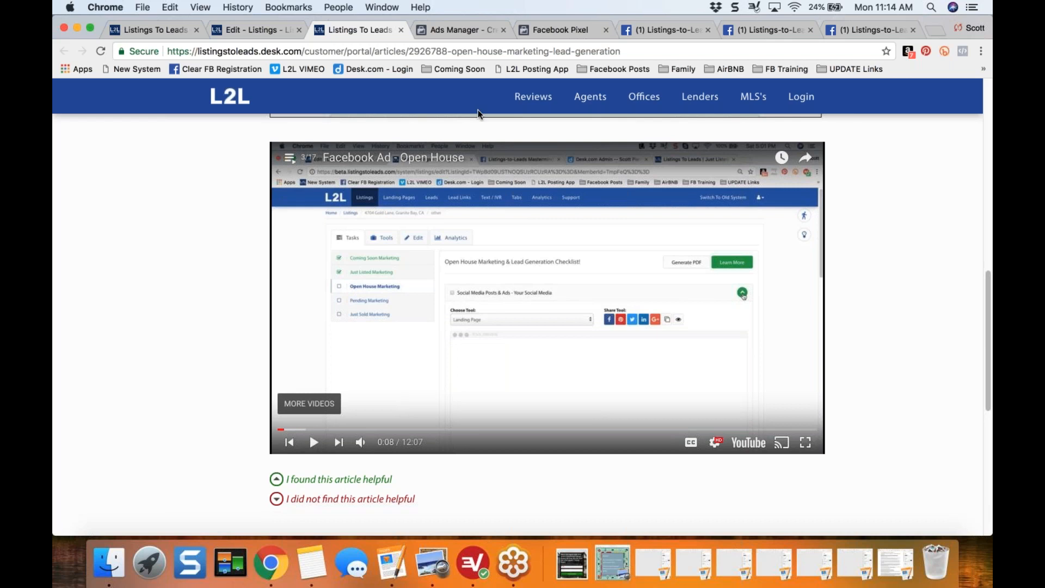
click(401, 30)
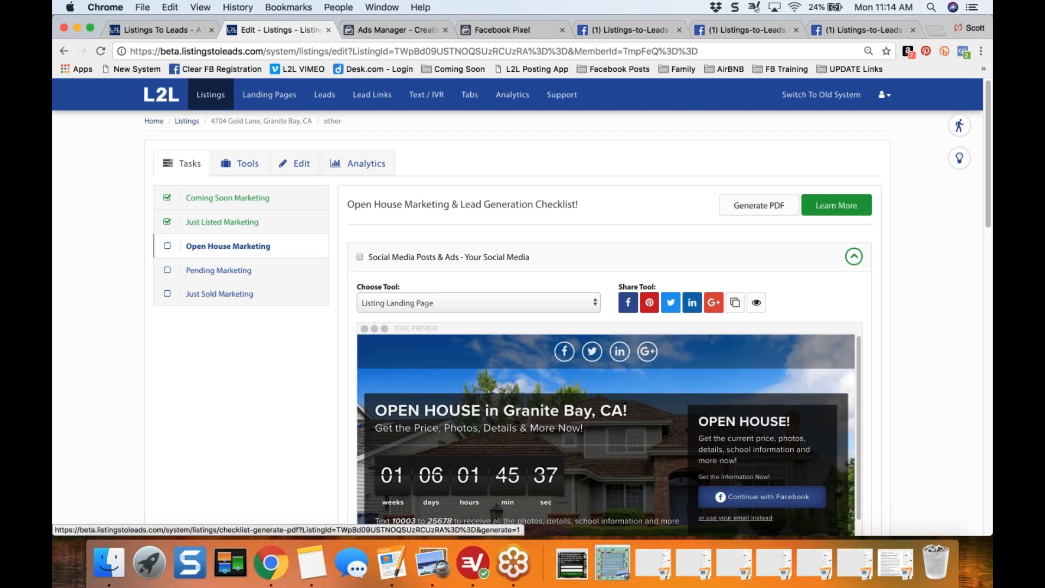
- Set the tool for the "Social Media Posts & Ads - Your Social Media" task to Single Property Website
scroll(289, 374, down, 4)
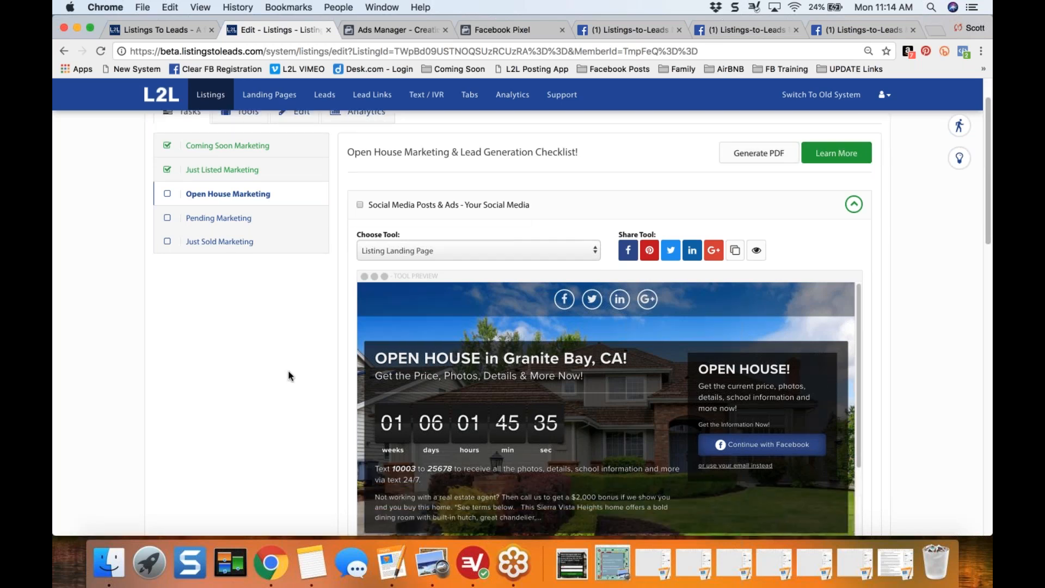
click(580, 199)
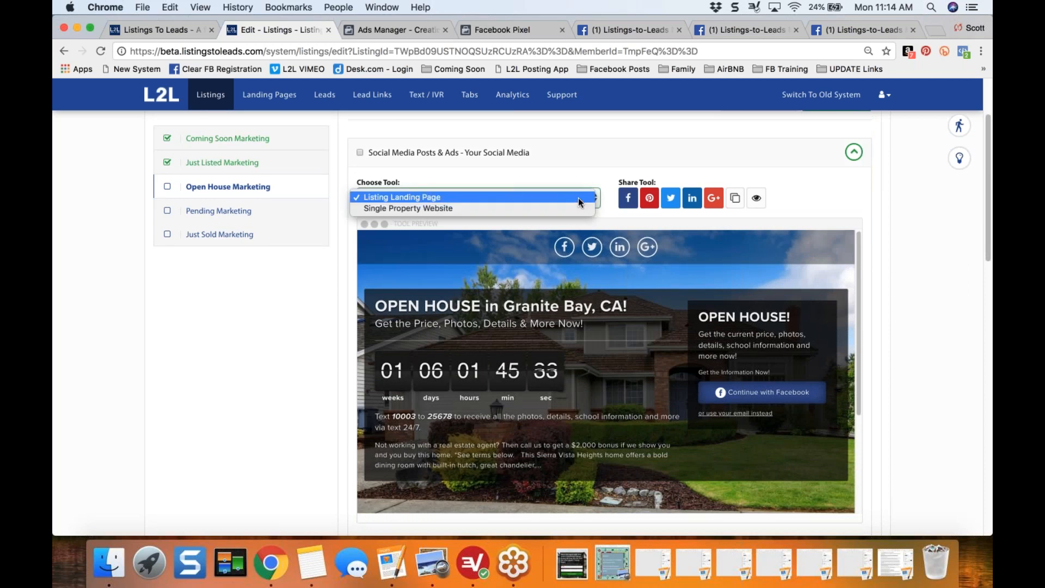
click(508, 207)
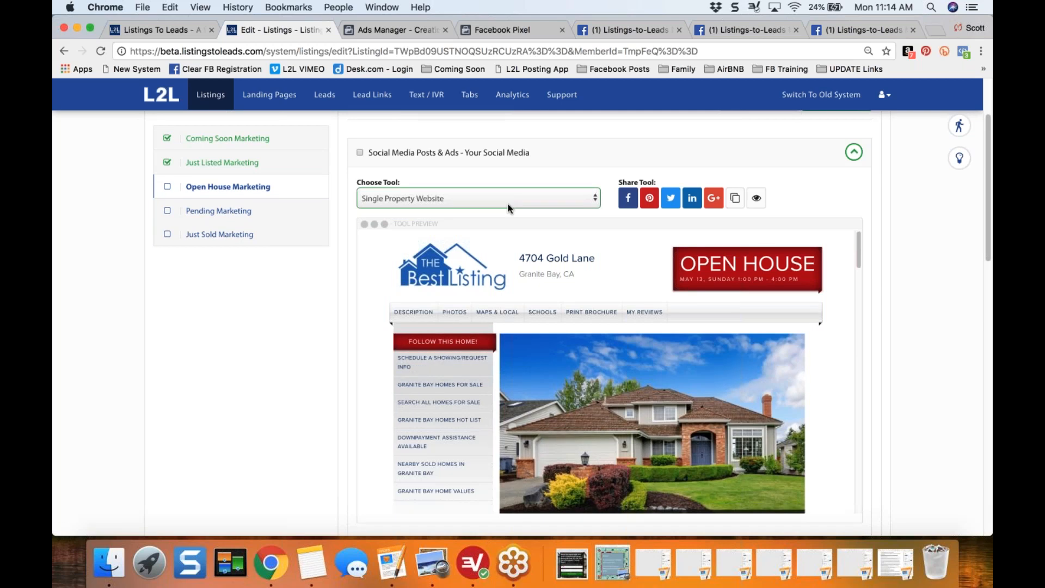
- Set the task's tool to Listing Landing Page and share that page on Facebook
click(507, 204)
click(463, 185)
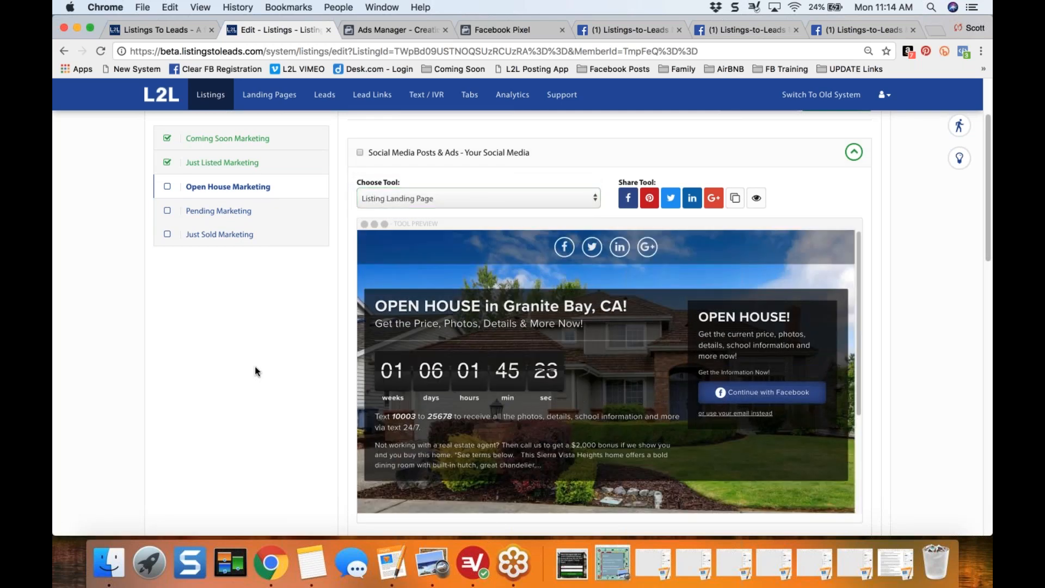
scroll(254, 367, up, 2)
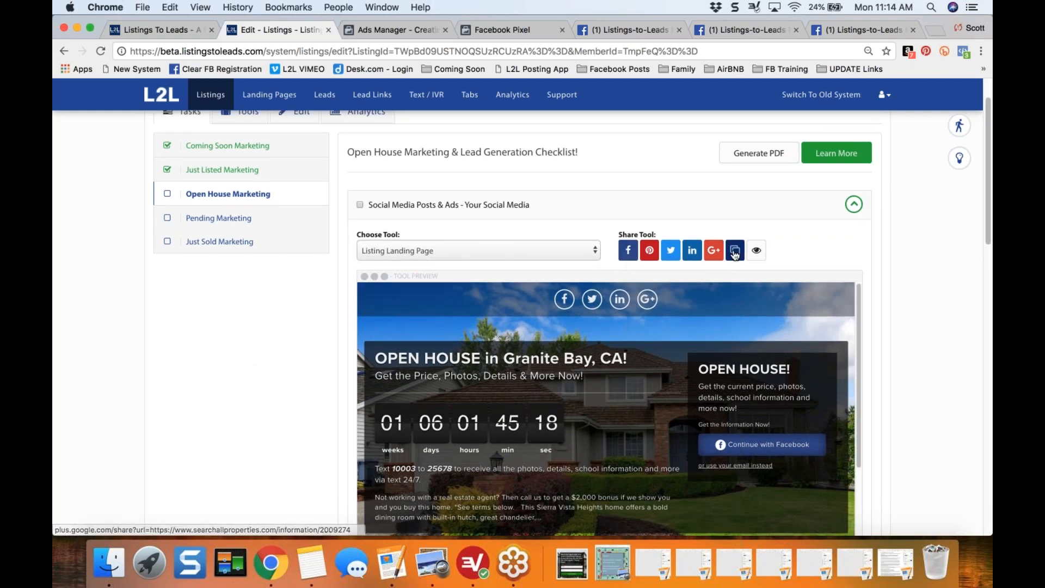
click(629, 250)
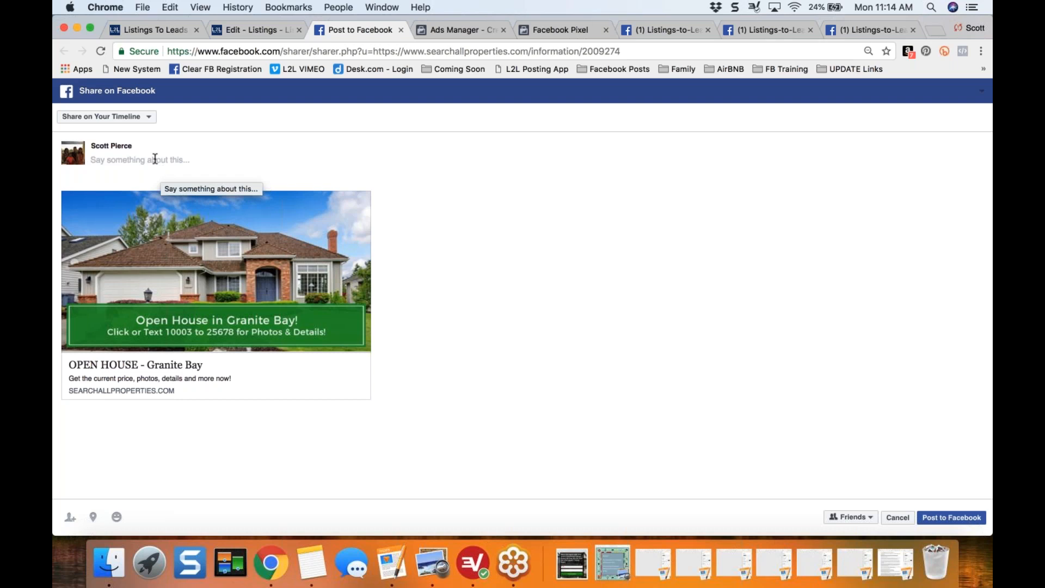
- Set the post to be shared on a managed page and choose Granite Bay Homes
click(104, 116)
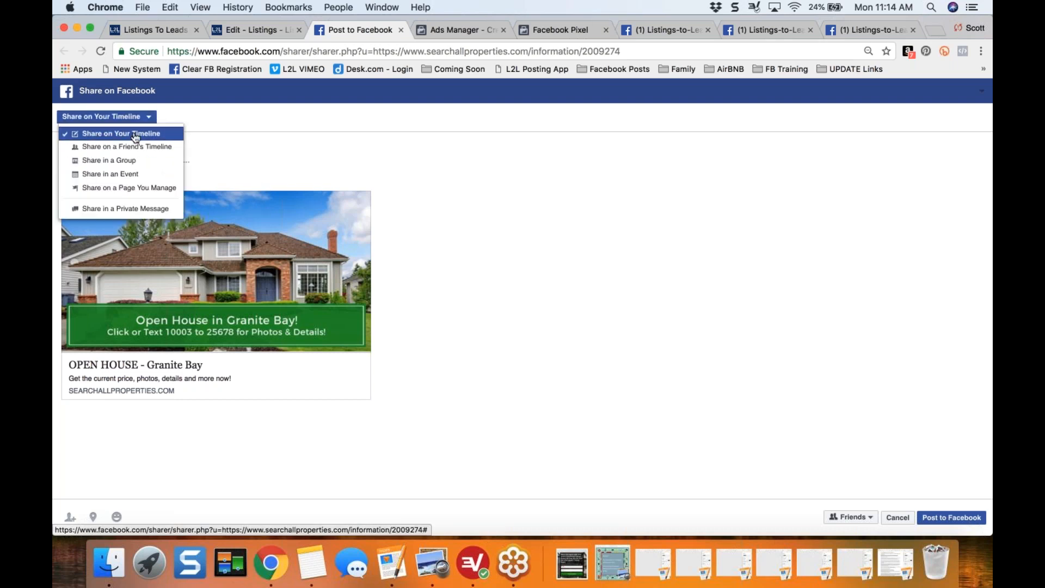
click(133, 188)
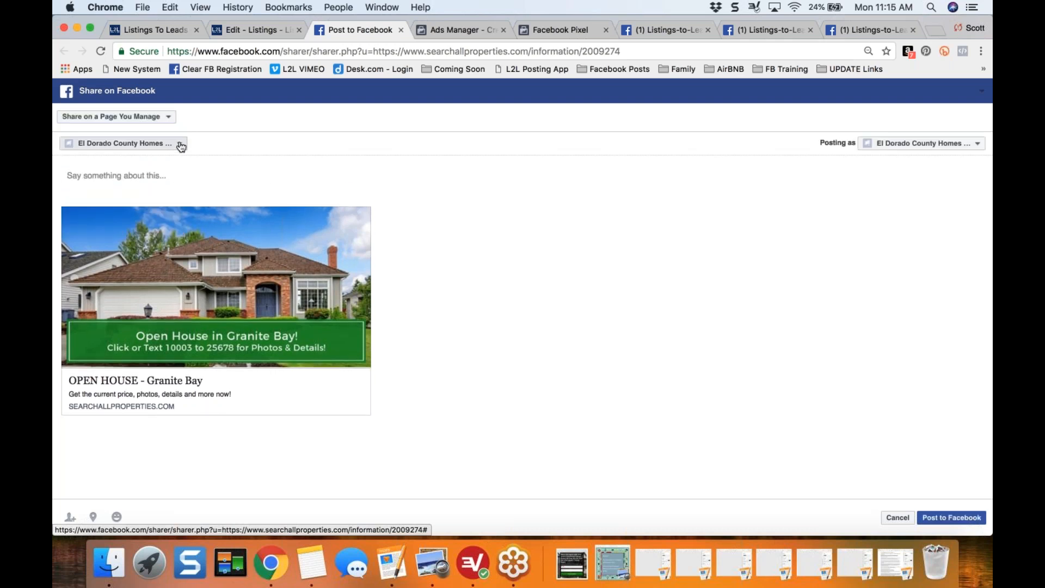
click(180, 145)
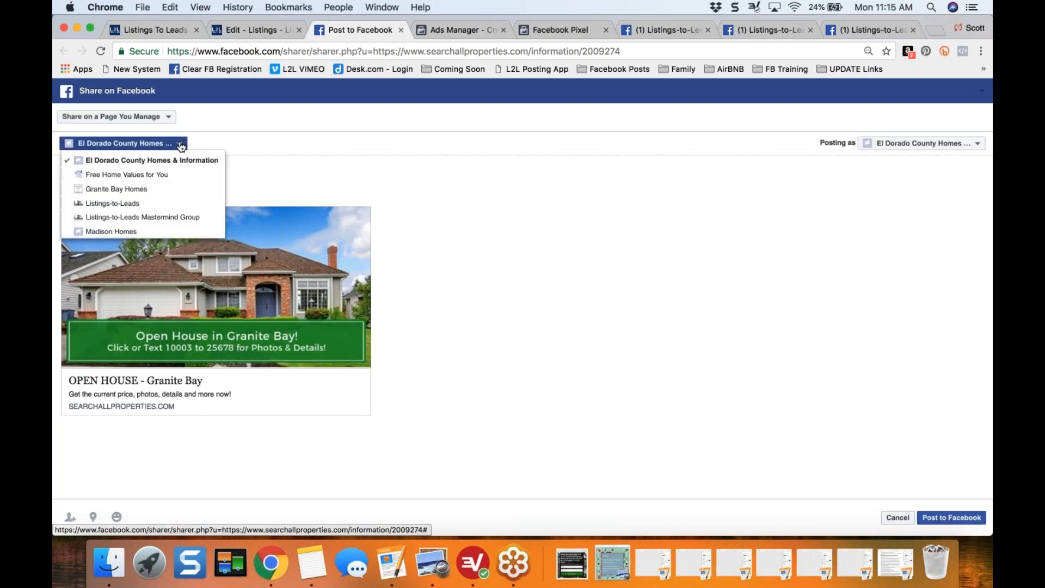
click(143, 191)
- Write "Open House in Granite Bay!" as the opening line of the post
click(171, 175)
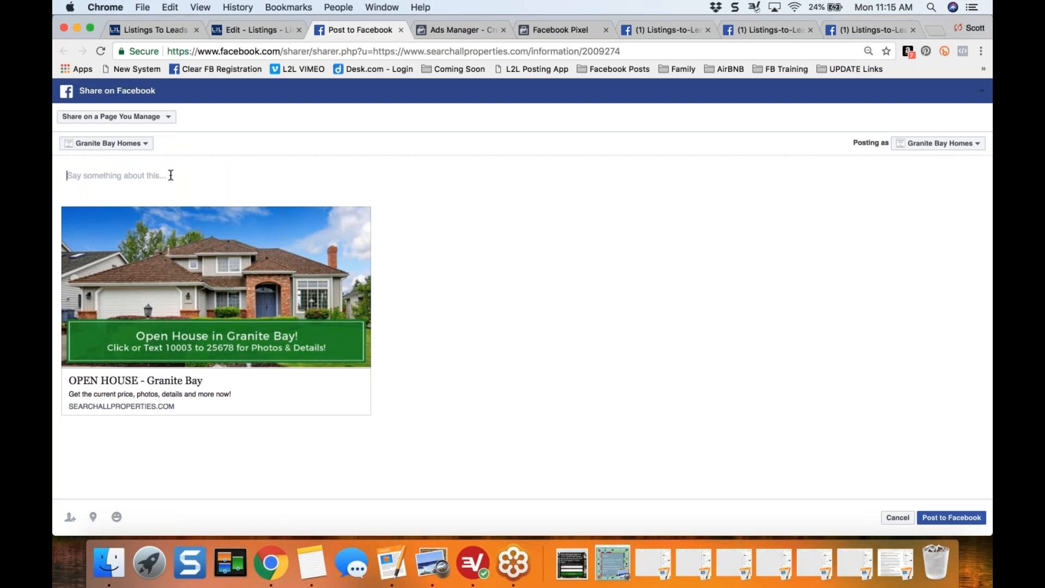
text(Open House in Granit e)
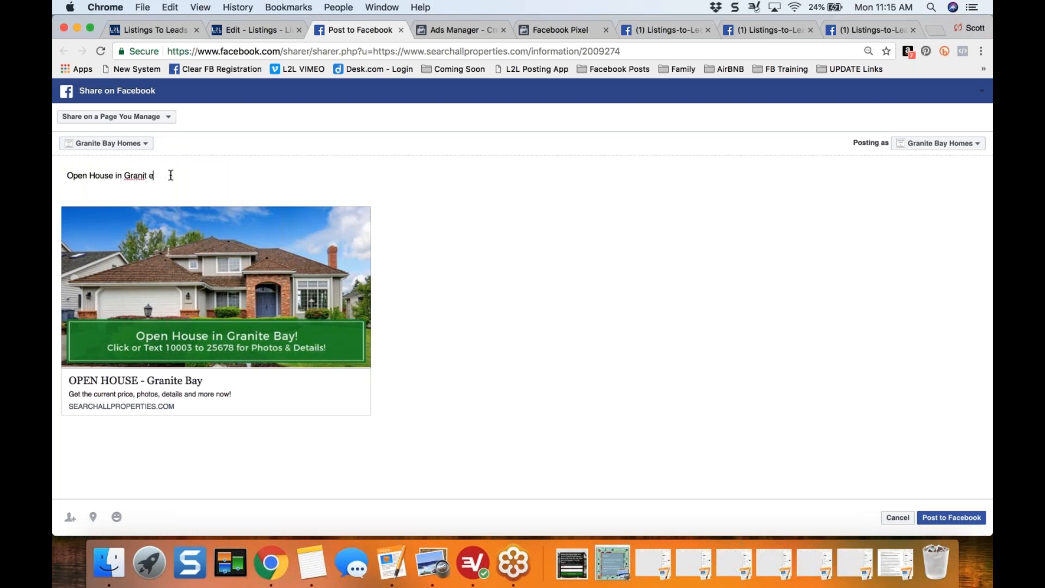
key(BackSpace)
key(BackSpace)
text(e Bay!)
key(Return)
- Add the line "Click or text 10003 to 25678 for INSTANT ACCESS to all photos, details and more!" to the post
text(Click or text )
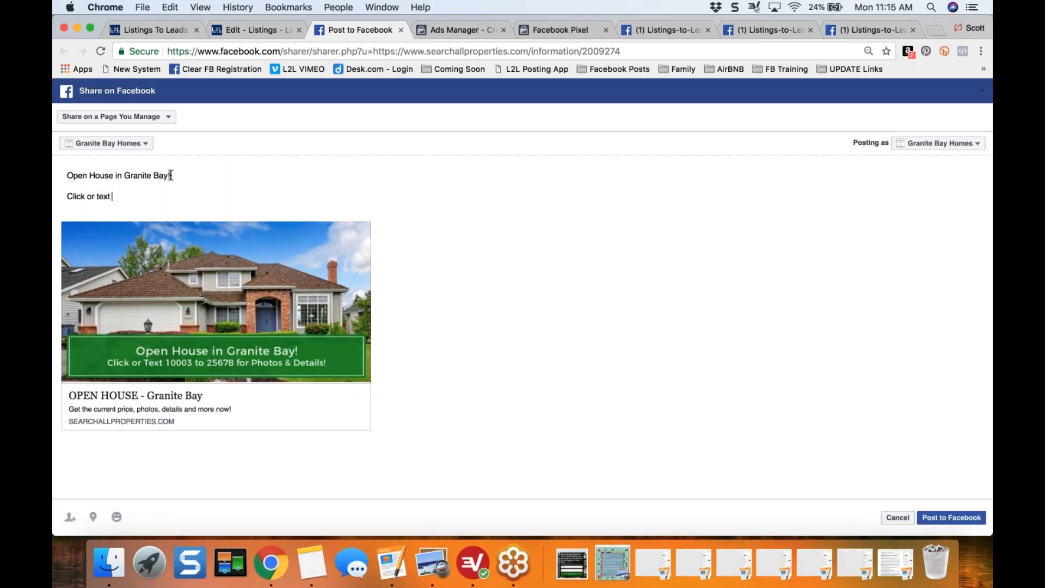
text(100)
text(03 to 2567)
text(8 for INSTANT AC)
text(CESS to a)
text(ll phtoos)
text(ot)
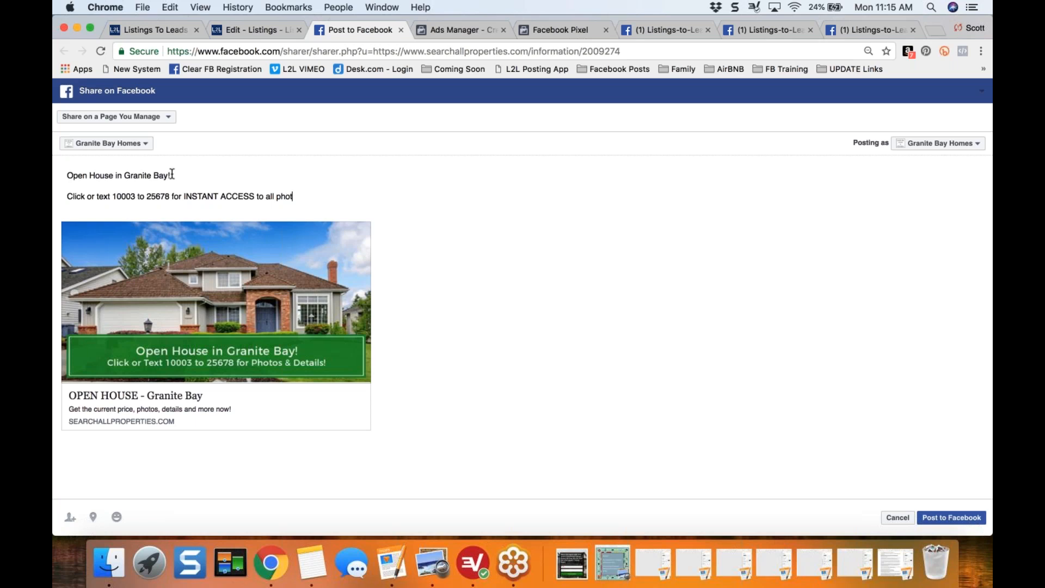
text(os, details  and more!)
key(Return)
key(Return)
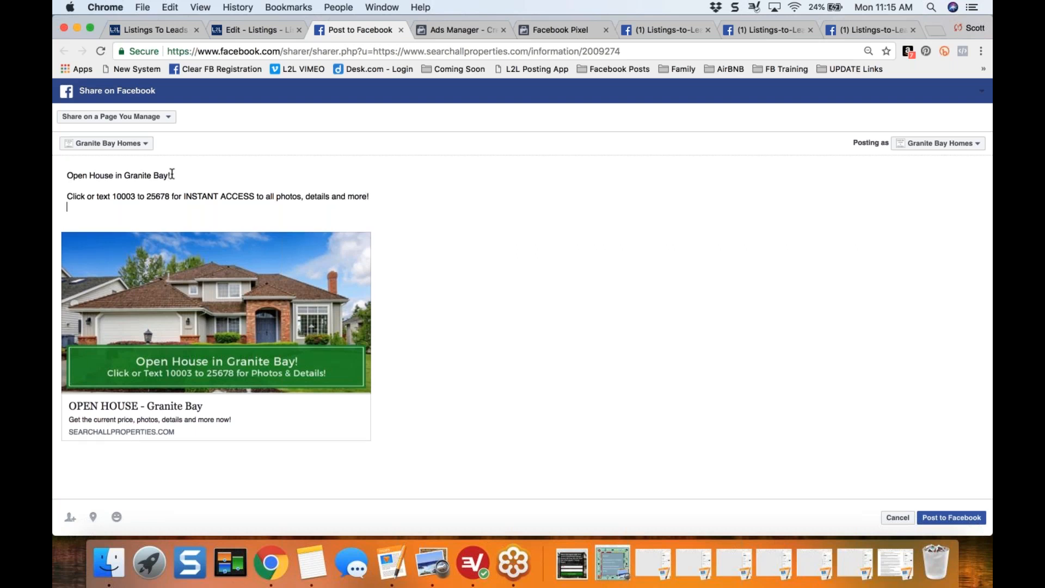
- Add the line "Beautiful new construction with open floor plan and parklike backyard." and correct the spelling of "construction"
text(Beautiful new contr)
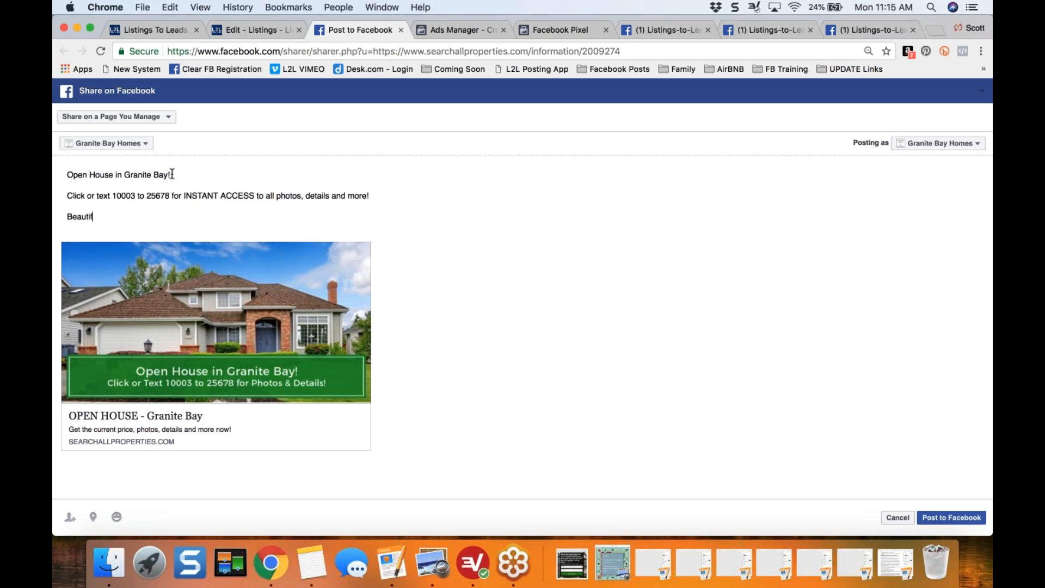
key(BackSpace)
text(sc)
key(BackSpace)
key(BackSpace)
text(structino wi)
key(BackSpace)
key(BackSpace)
key(BackSpace)
text(n with )
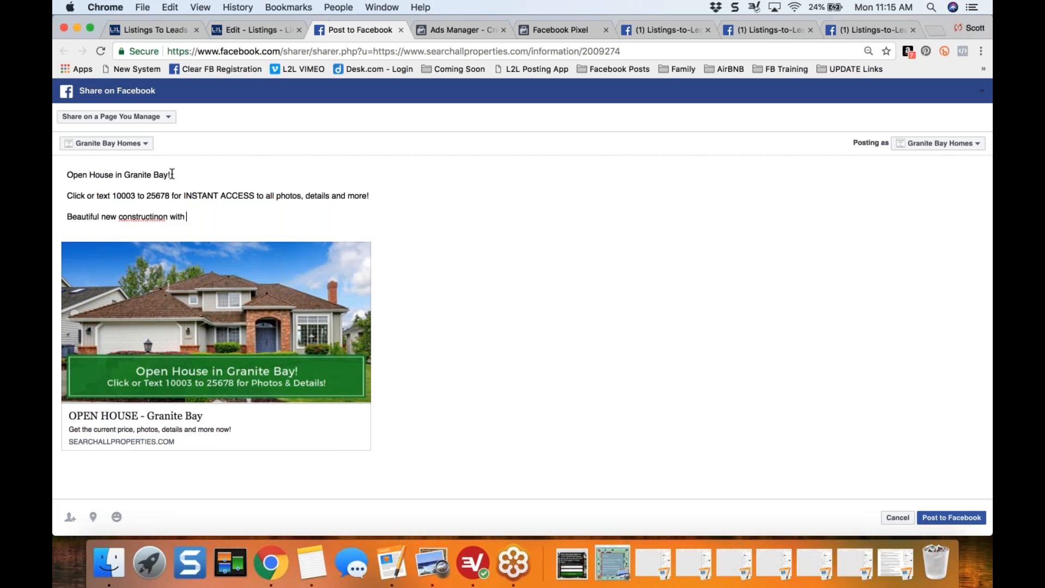
text(open floor plan and parklik)
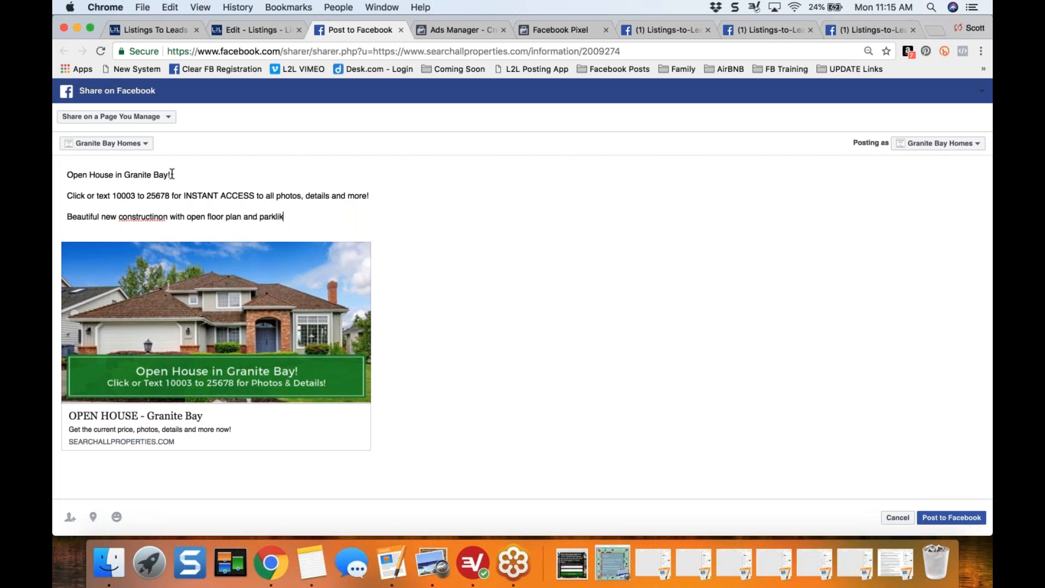
text(e backyard.)
right_click(136, 216)
click(159, 222)
- Review the post text line by line: the open house headline, the call to action and the property description
click(198, 175)
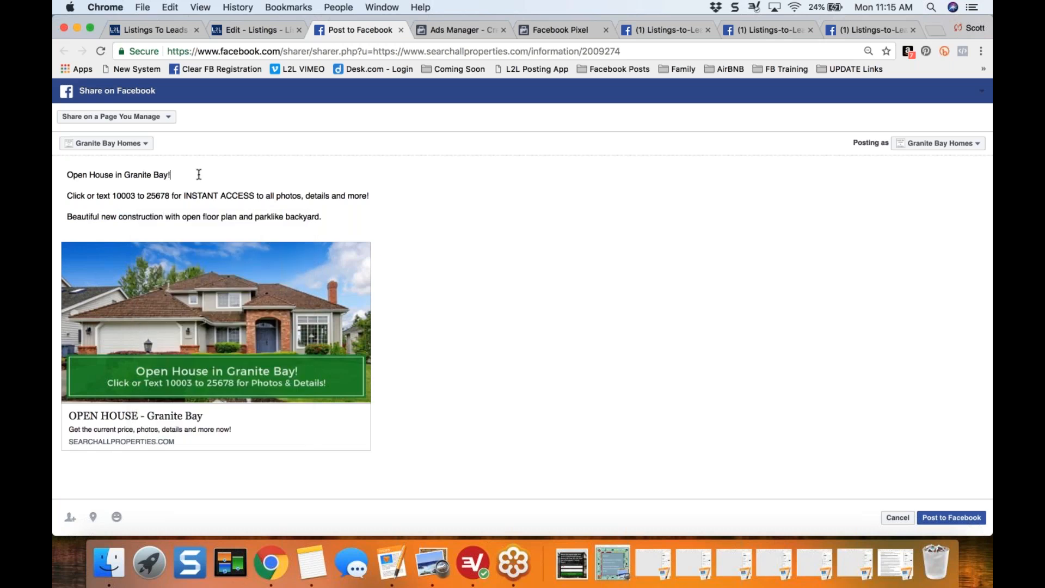
triple_click(199, 174)
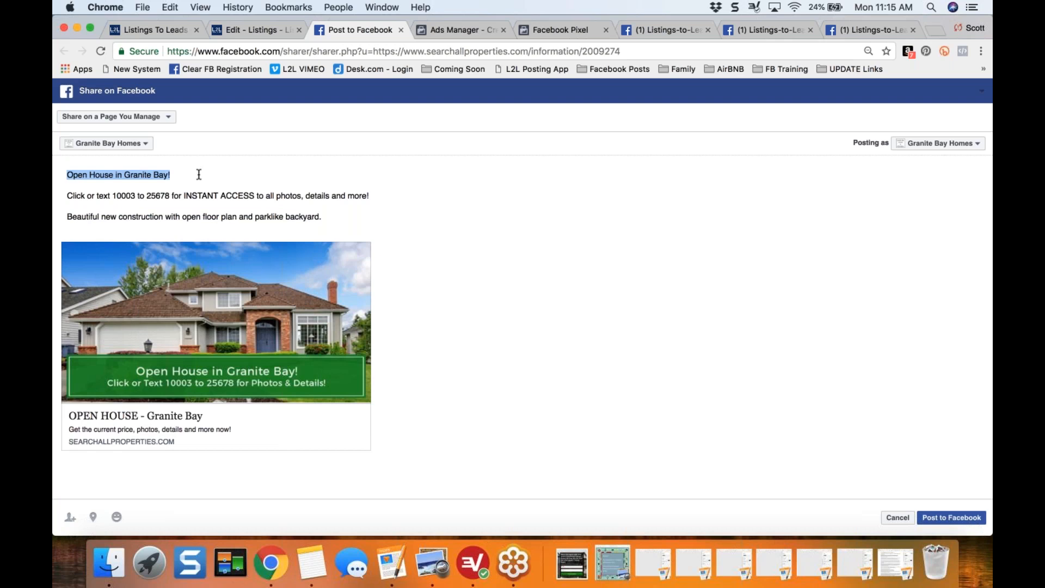
click(198, 175)
key(shift+Left)
key(shift+Left)
key(shift+Left)
key(shift+Left)
key(shift+Left)
key(shift+Left)
key(shift+Left)
key(shift+Left)
key(shift+Left)
key(shift+Left)
key(shift+Left)
key(shift+Left)
key(Up)
key(shift+Right)
key(shift+Right)
key(shift+Right)
key(shift+Right)
key(shift+Right)
key(shift+Right)
key(shift+Right)
key(shift+Right)
key(shift+Right)
key(shift+Right)
key(shift+Right)
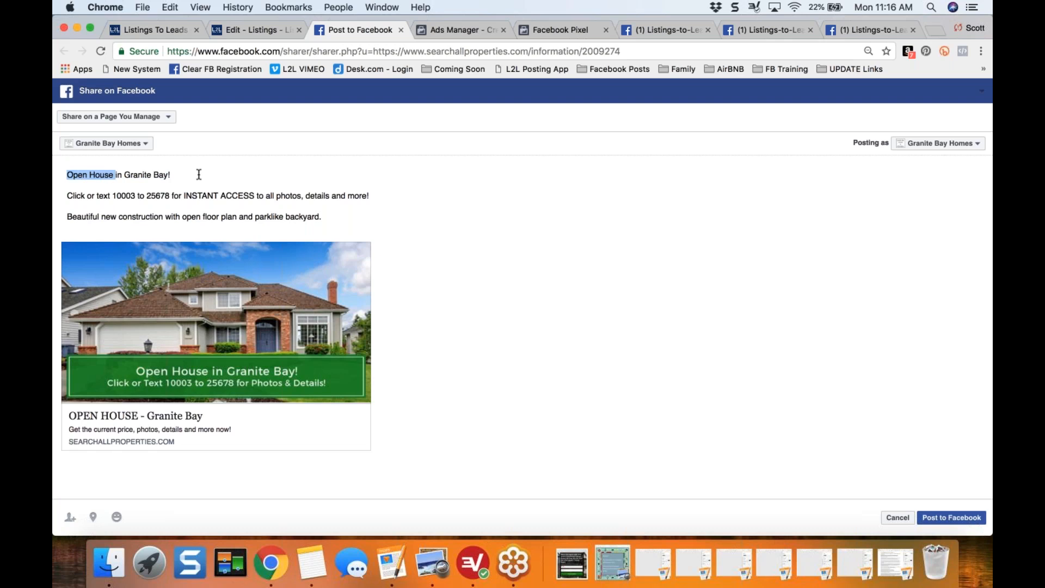
key(Left)
key(shift+End)
key(Down)
key(shift+End)
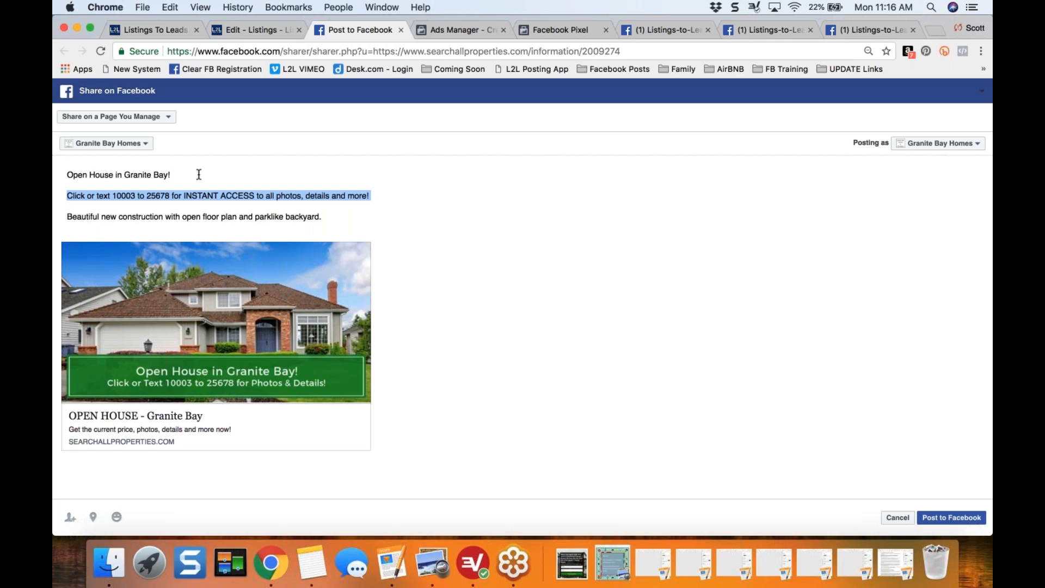
key(Left)
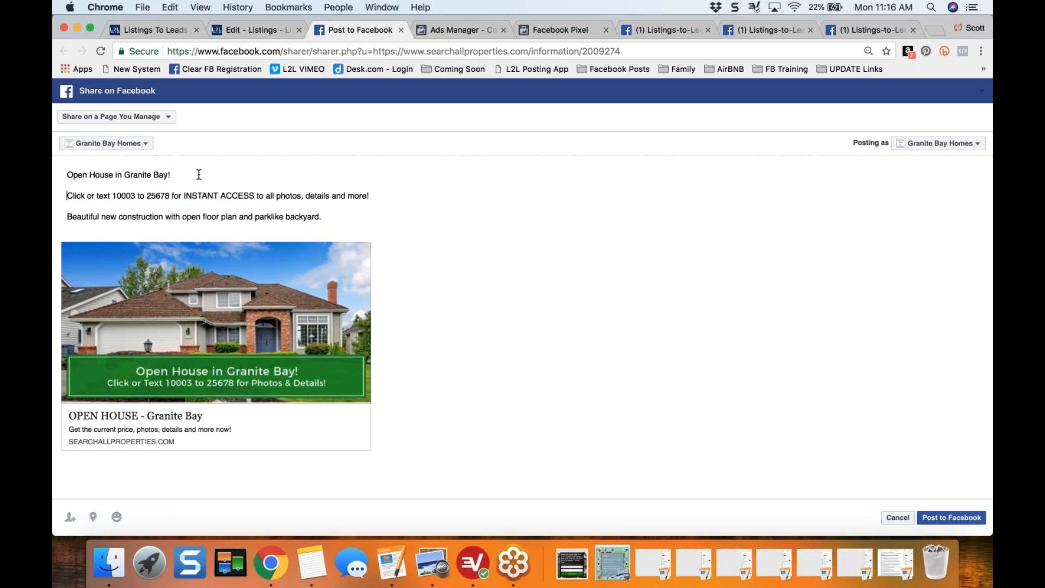
key(shift+End)
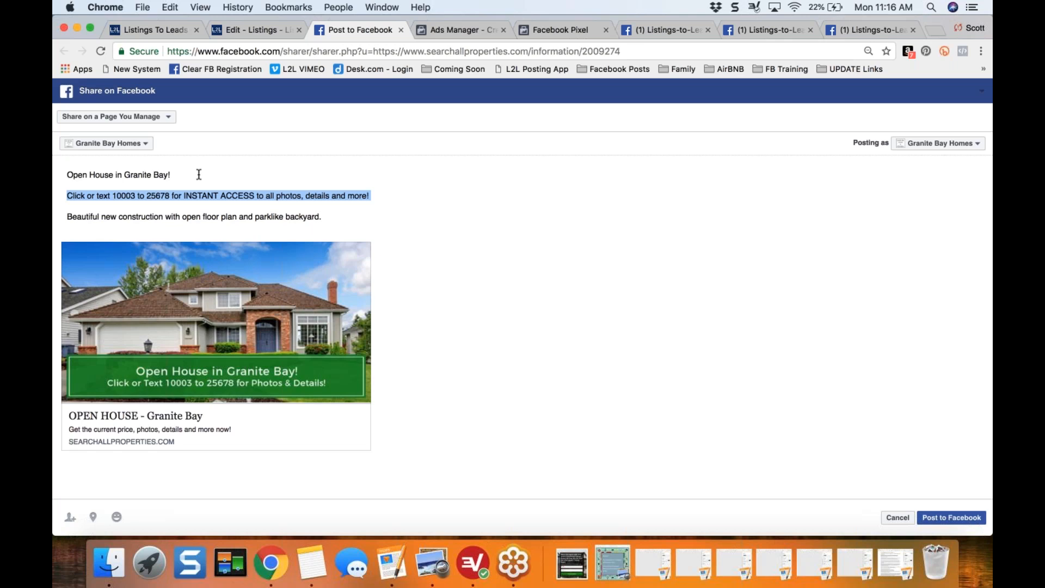
key(Down)
key(Down)
key(shift+End)
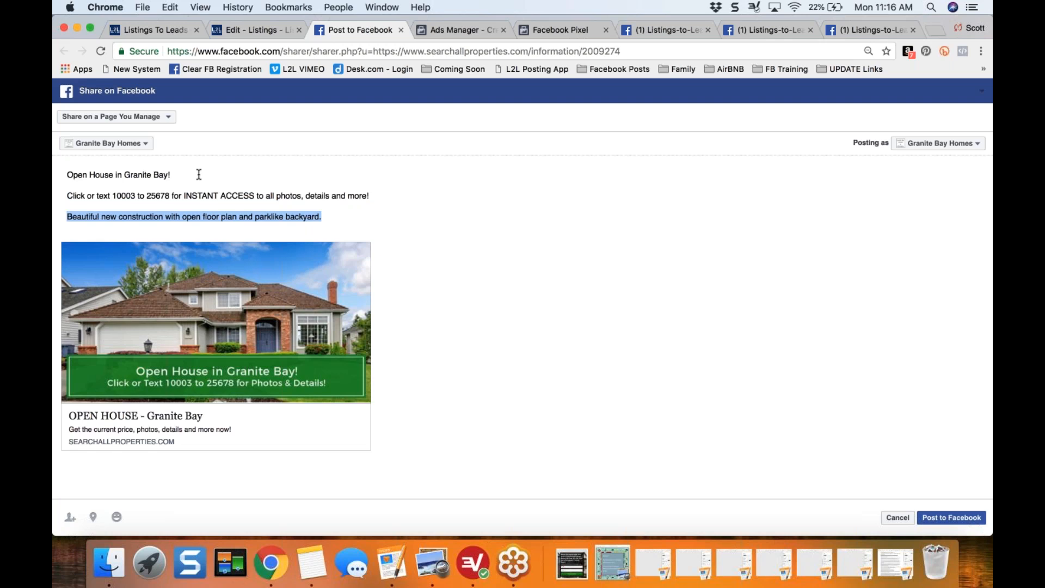
key(Left)
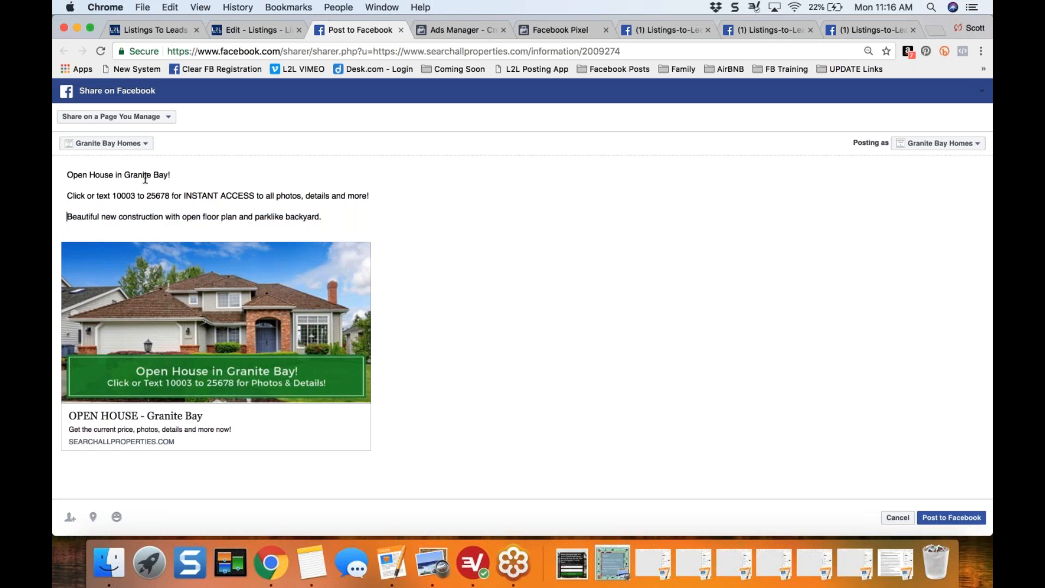
- Insert a red heart emoji after "Granite Bay" in the post's first line
click(182, 172)
key(Left)
click(169, 7)
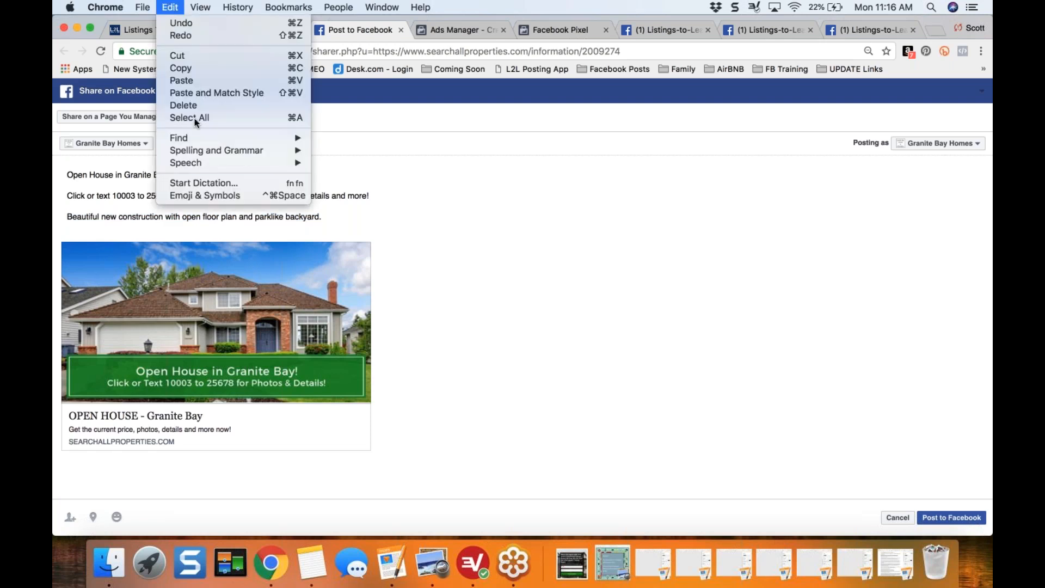
click(198, 195)
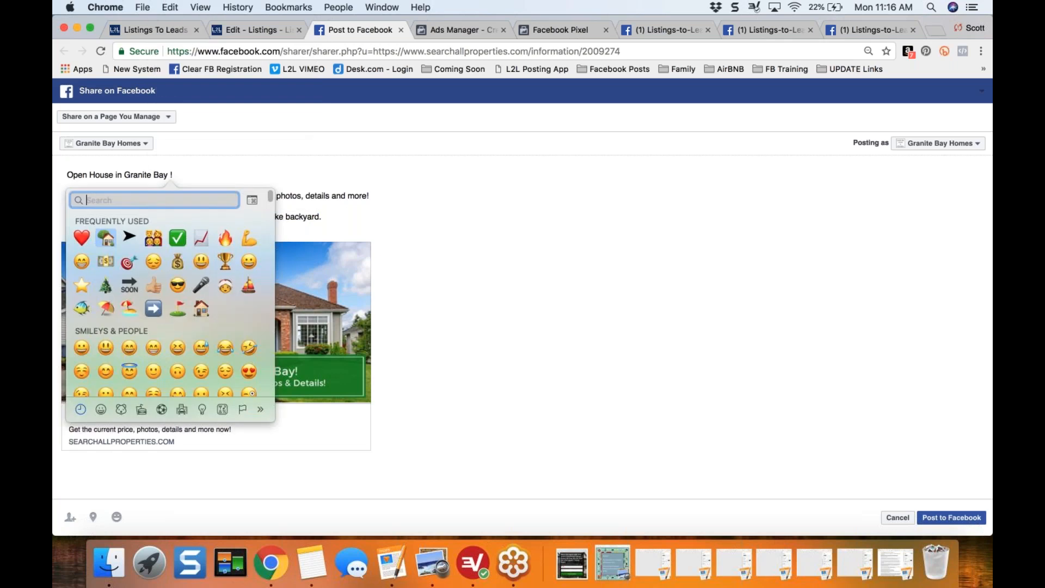
click(82, 237)
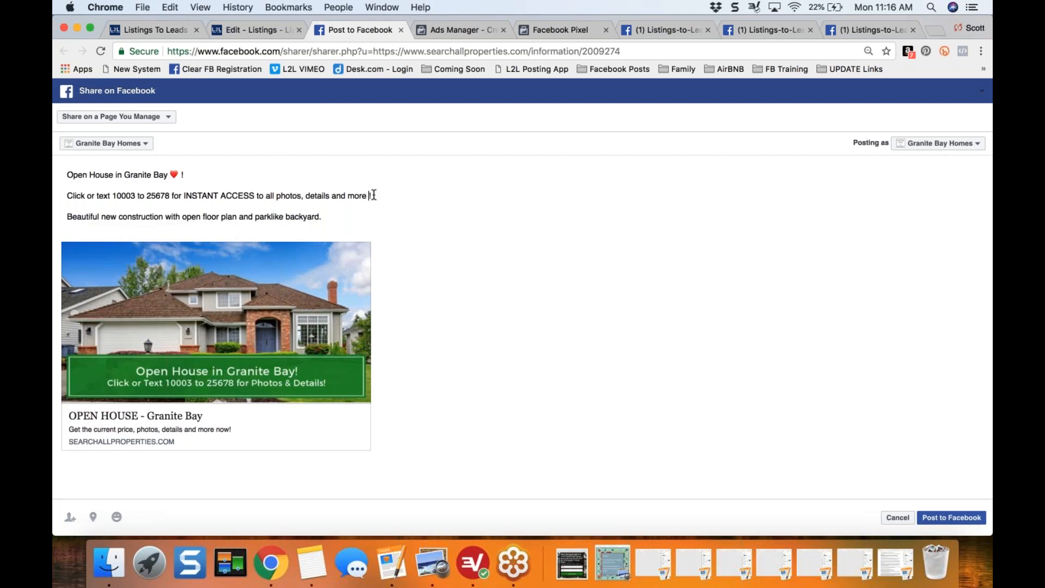
- Insert a house with garden emoji after "details and more" in the call-to-action line
click(167, 8)
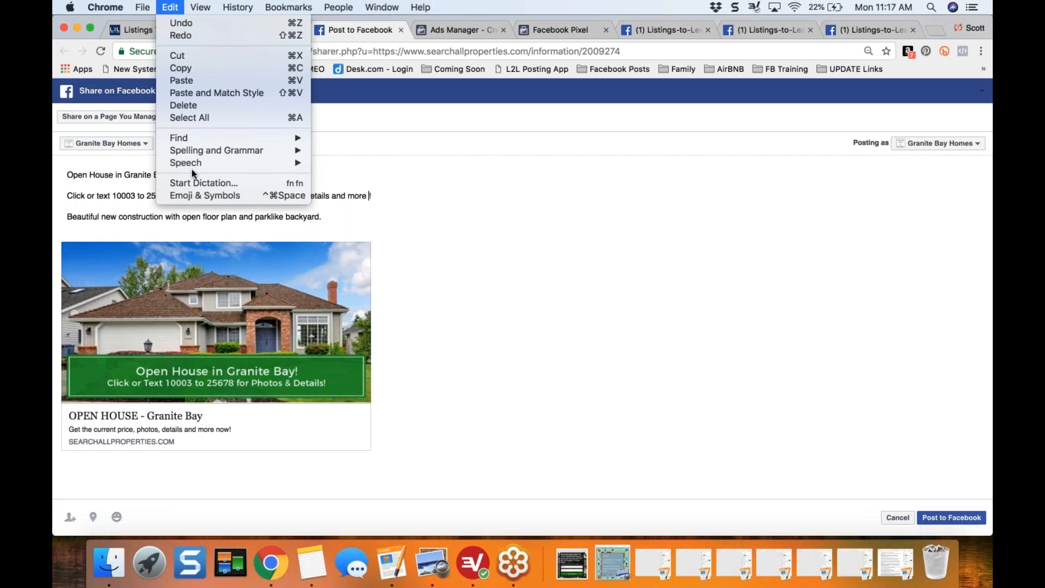
click(197, 194)
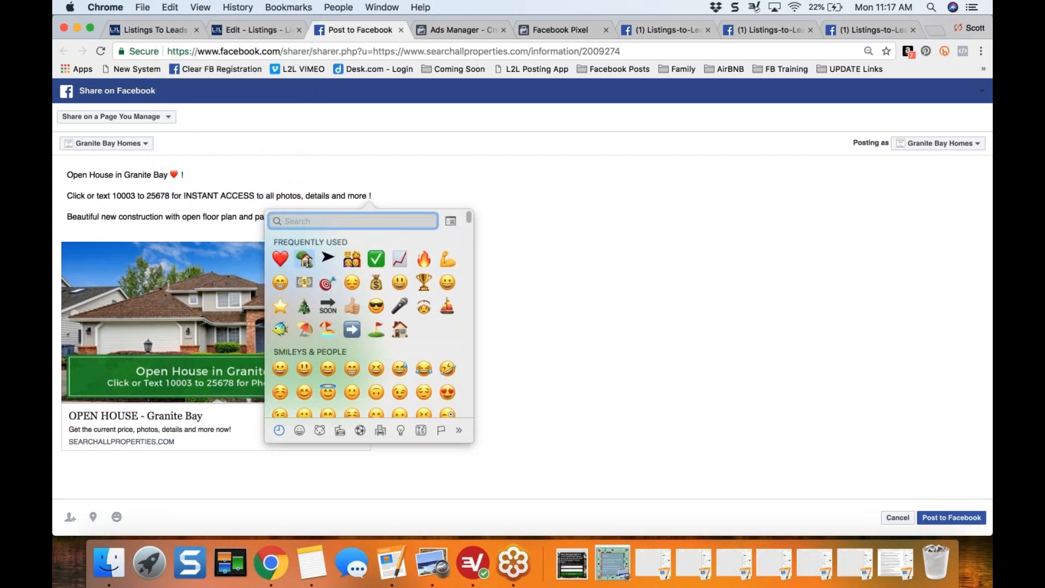
click(305, 258)
- Insert a family emoji after "parklike backyard" in the property description line
click(324, 216)
key(Left)
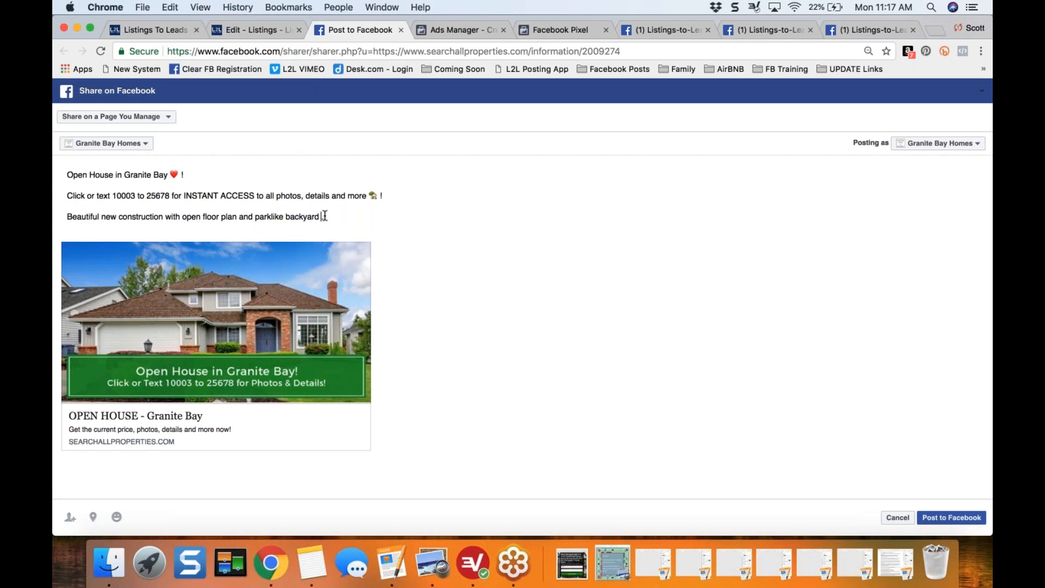
click(168, 7)
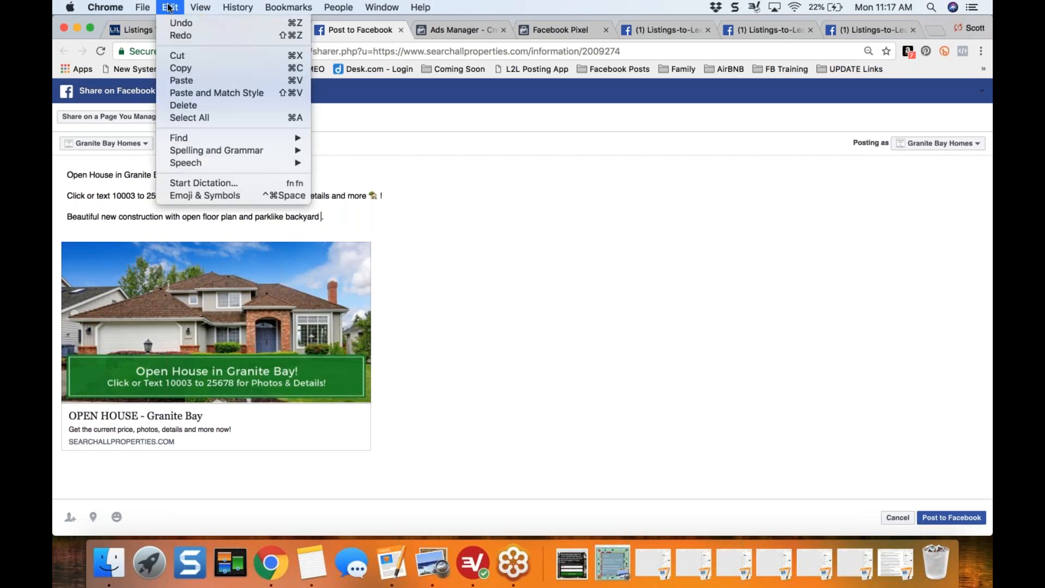
click(199, 194)
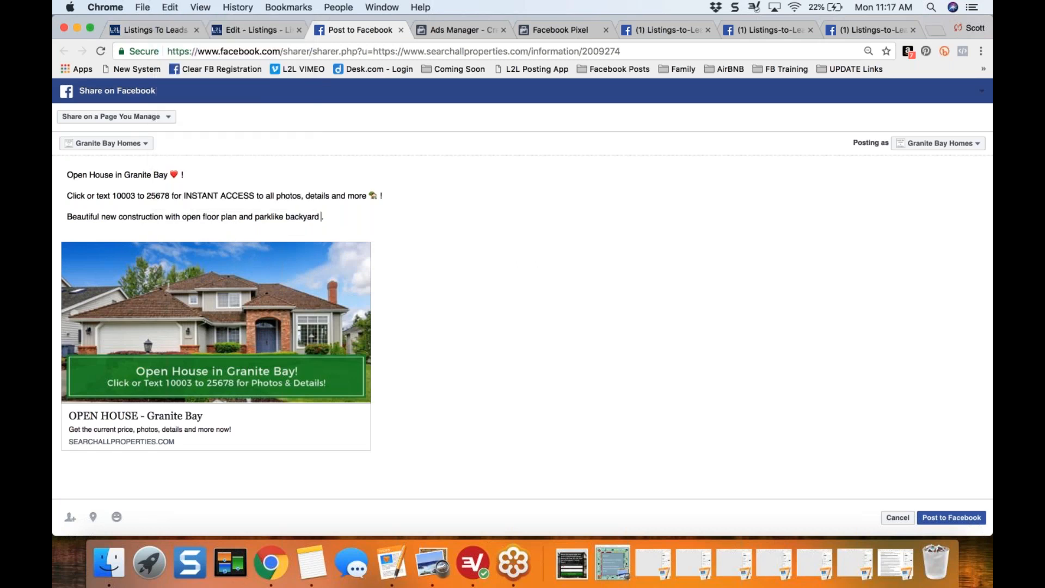
click(306, 282)
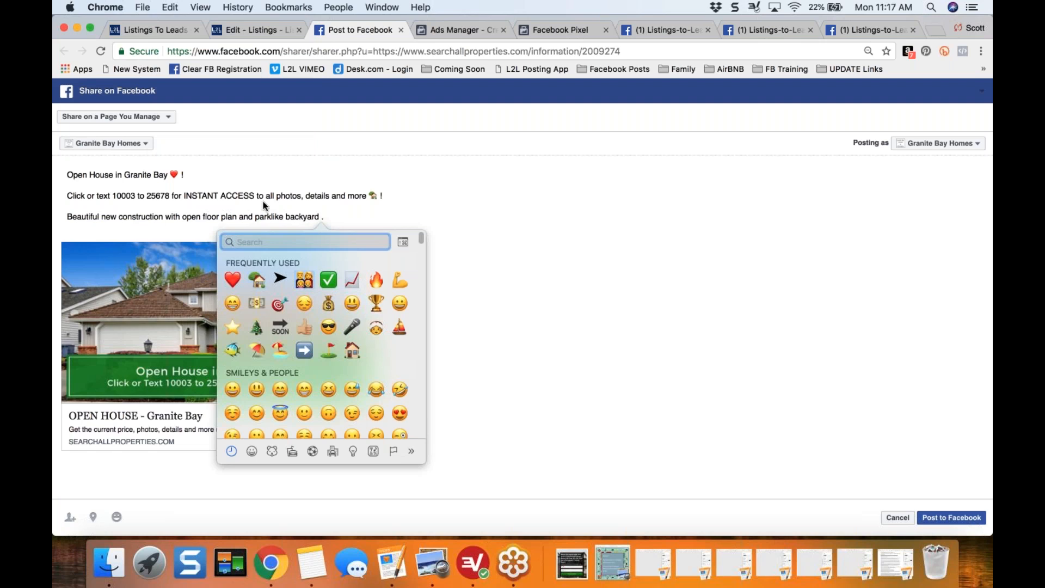
click(171, 8)
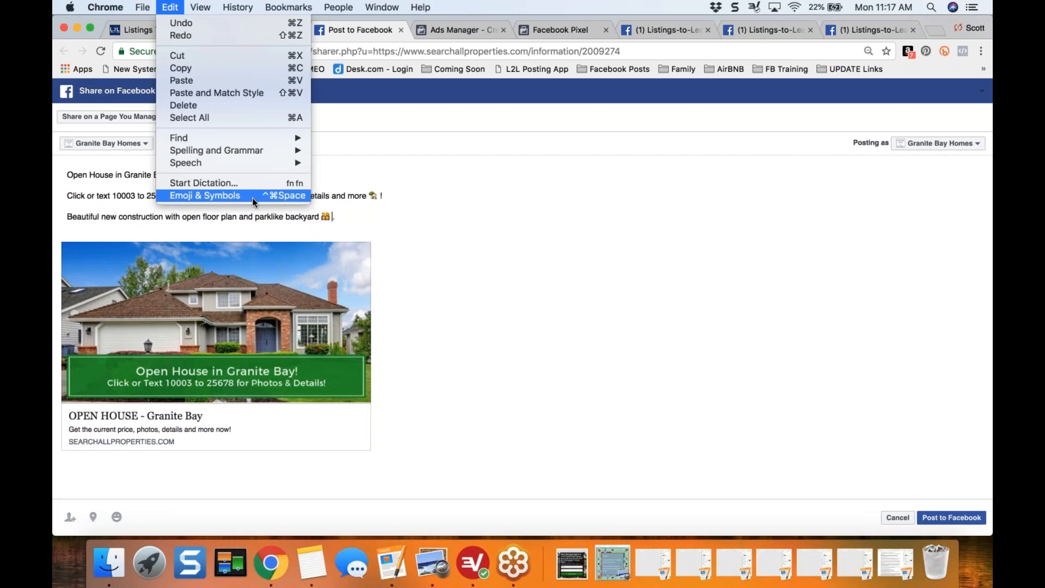
click(460, 233)
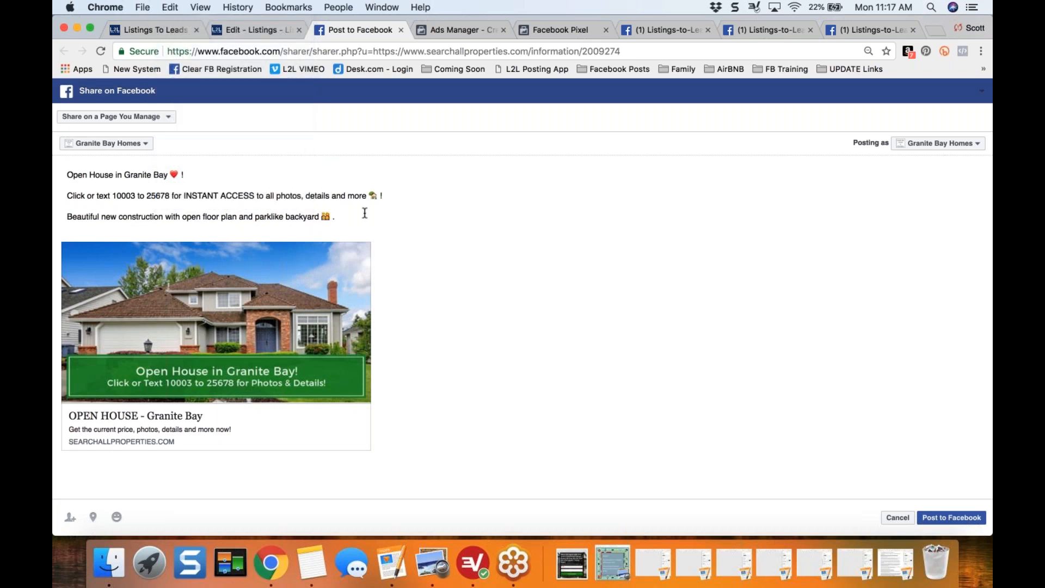
- Add the hashtags #GraniteBay and #OpenHouse on a separate line below the property description
key(Return)
text(#)
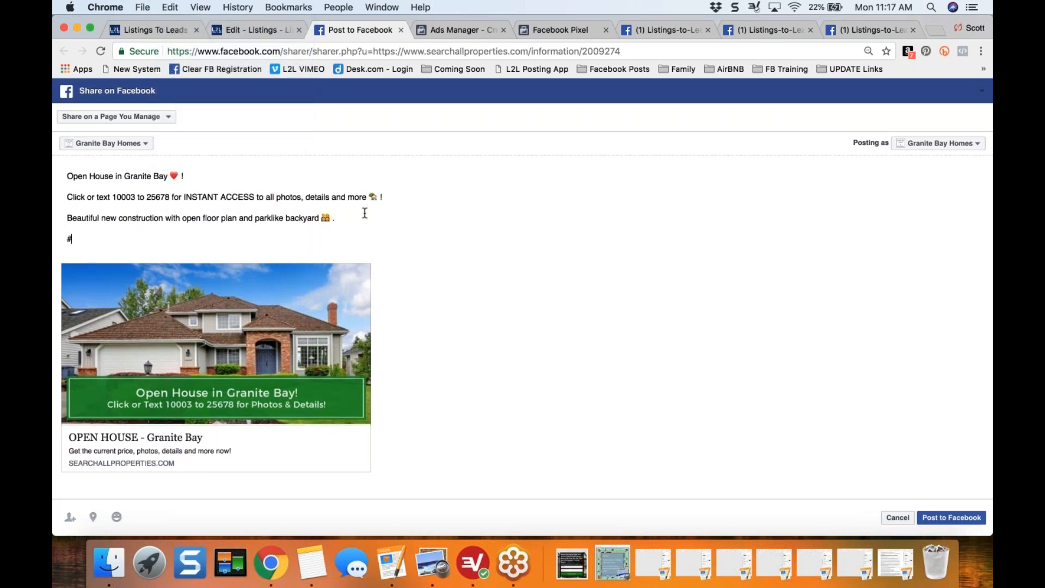
text(GraniteBay )
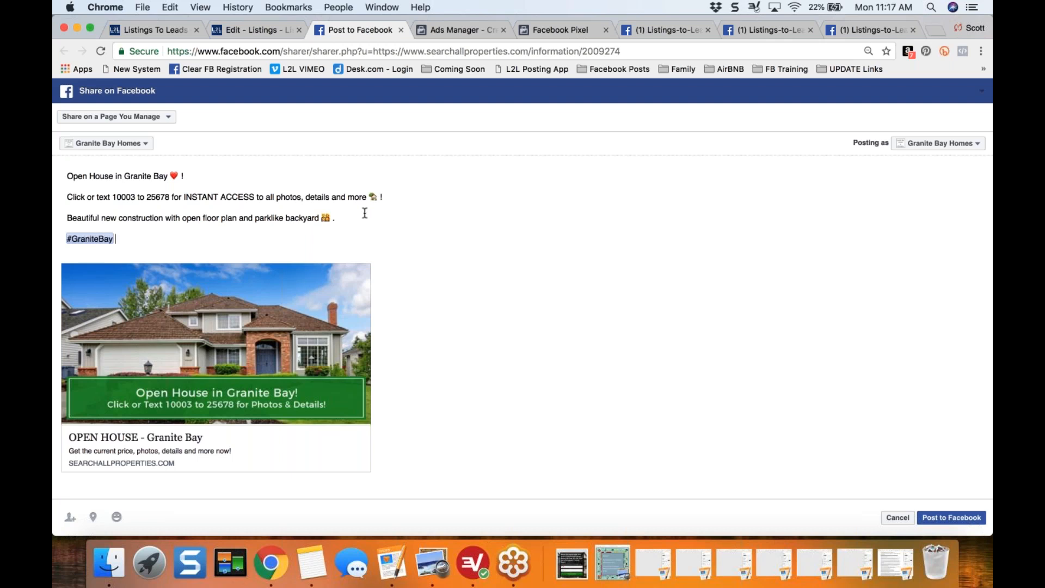
text(#OpenHouse)
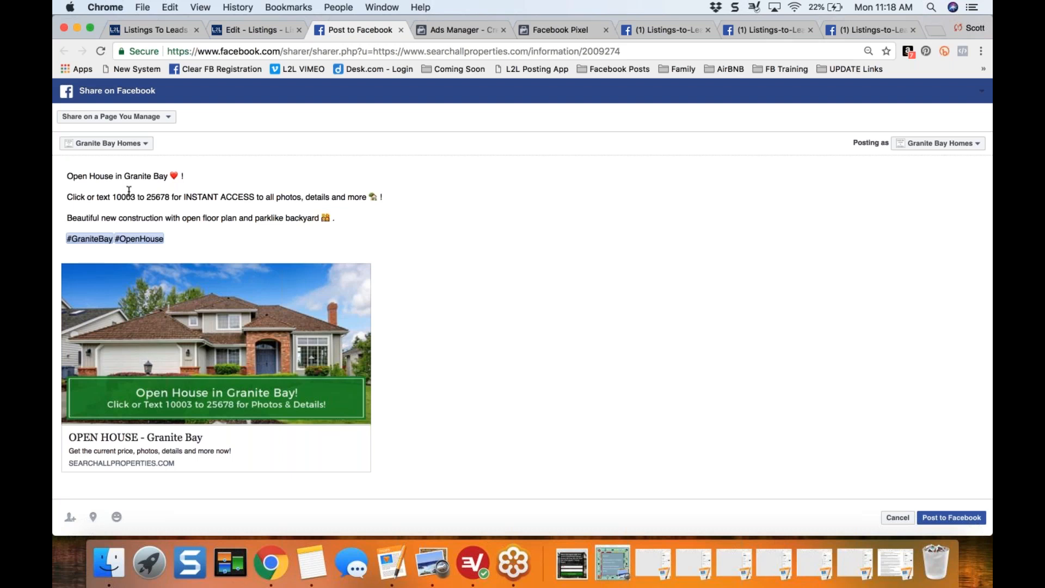
- Copy the full Facebook post text and paste it into a Google+ share of the listing's open house landing page
click(68, 175)
key(super+a)
key(super+c)
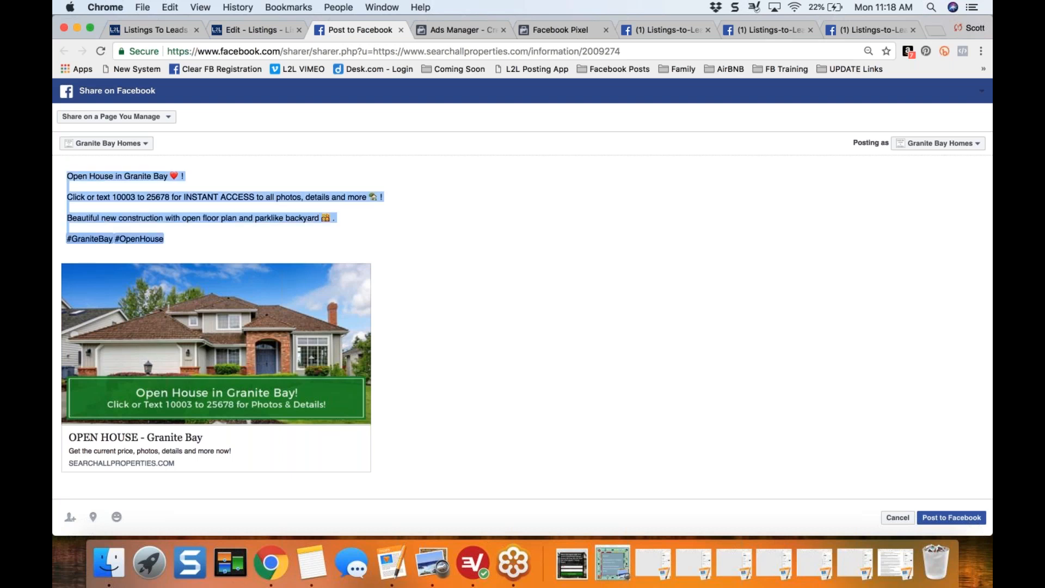
click(235, 197)
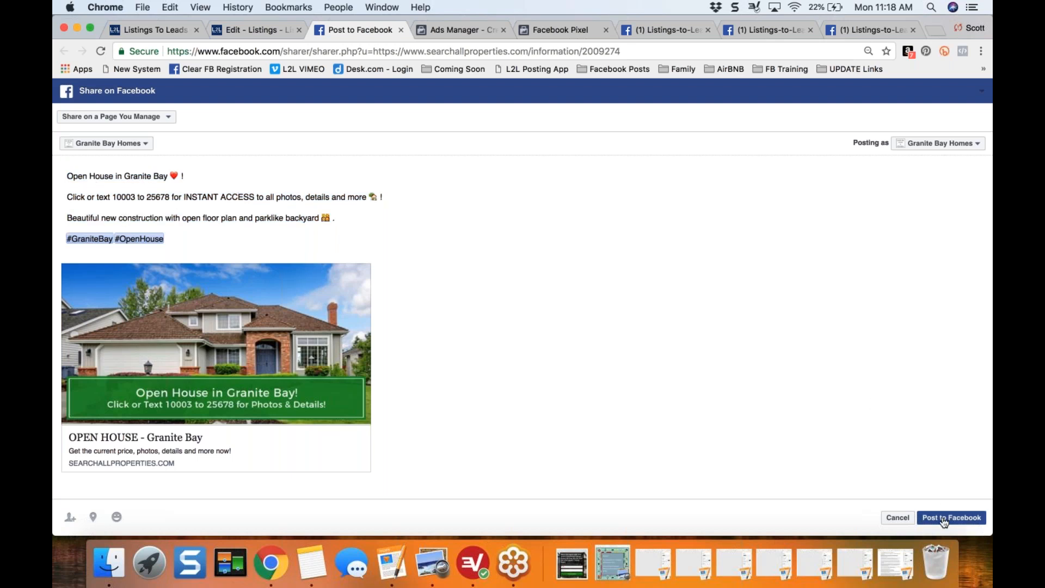
click(240, 27)
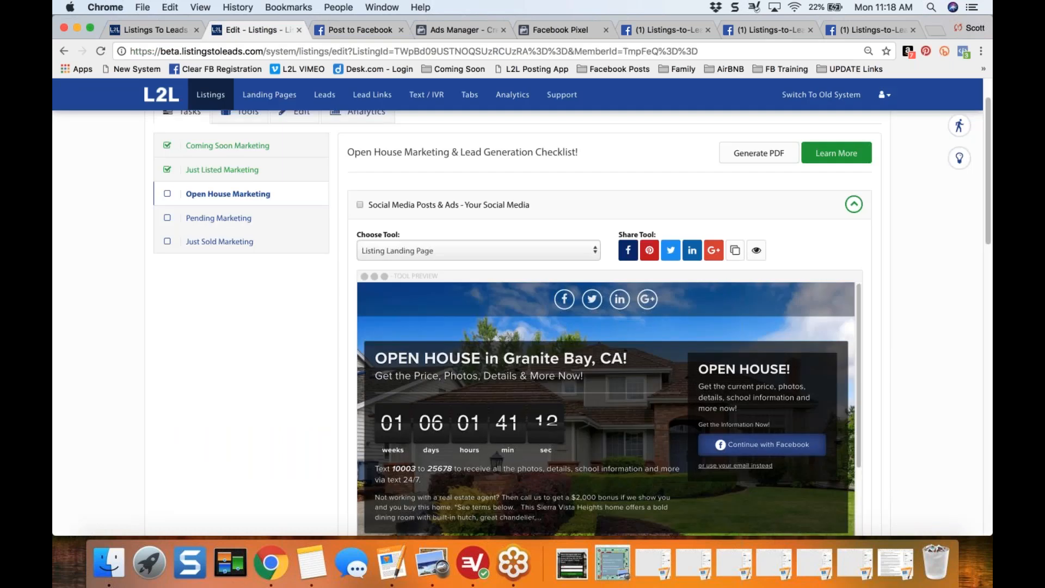
click(713, 251)
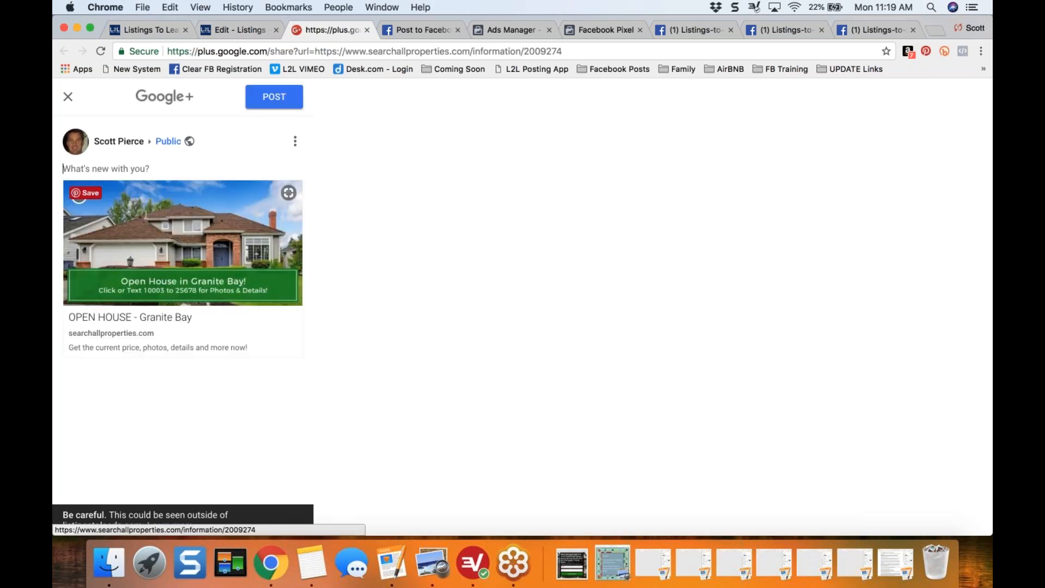
key(super+v)
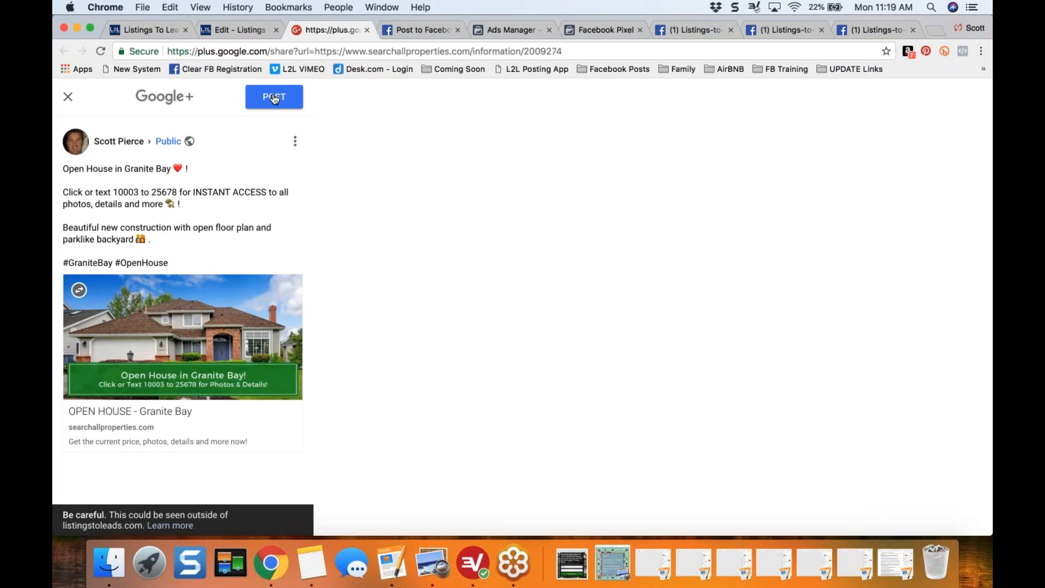
- Review the call-to-action, property description and hashtags in the Google+ post draft
click(224, 25)
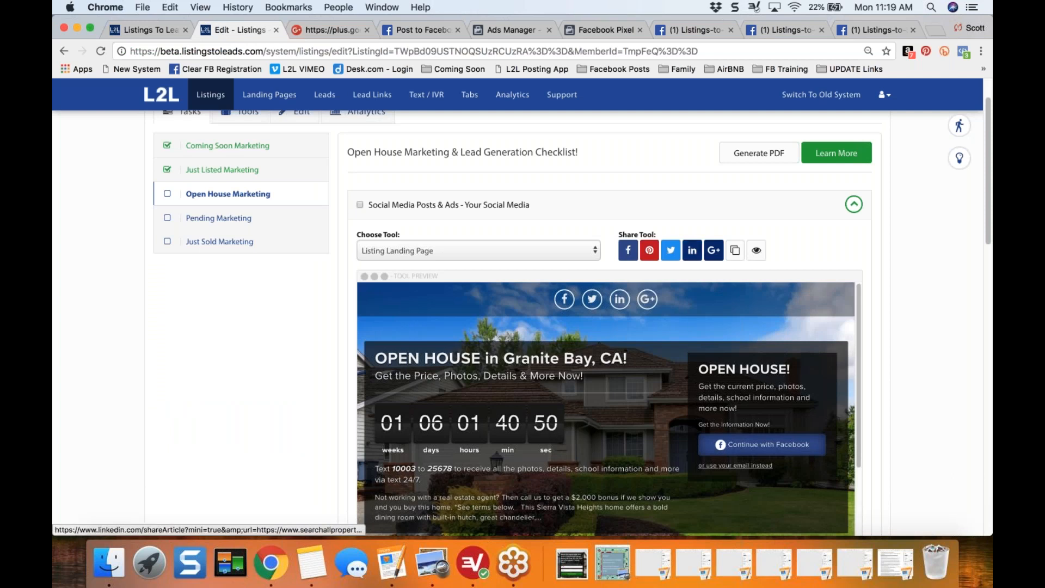
click(329, 29)
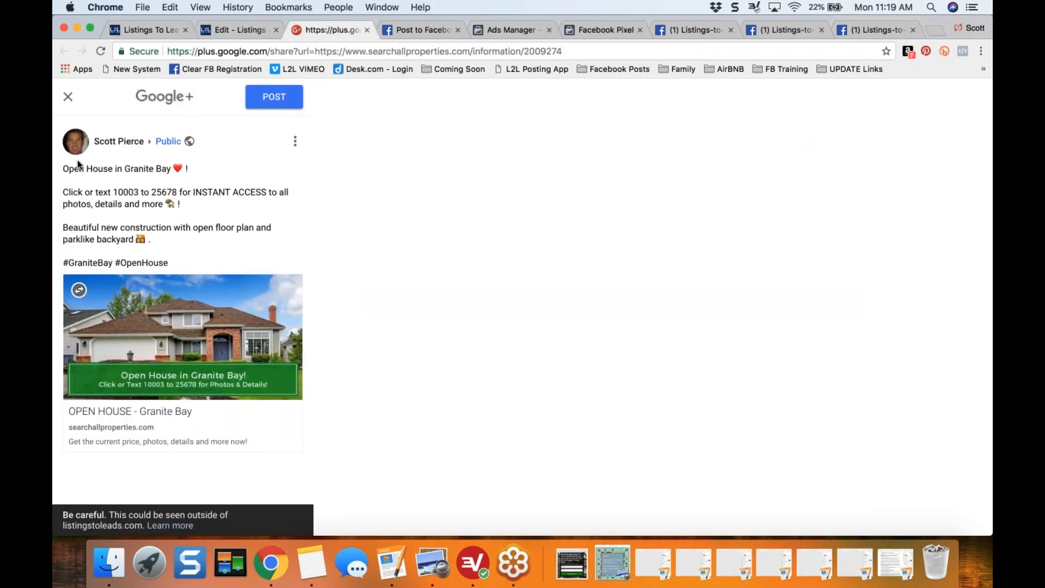
drag(62, 191, 201, 221)
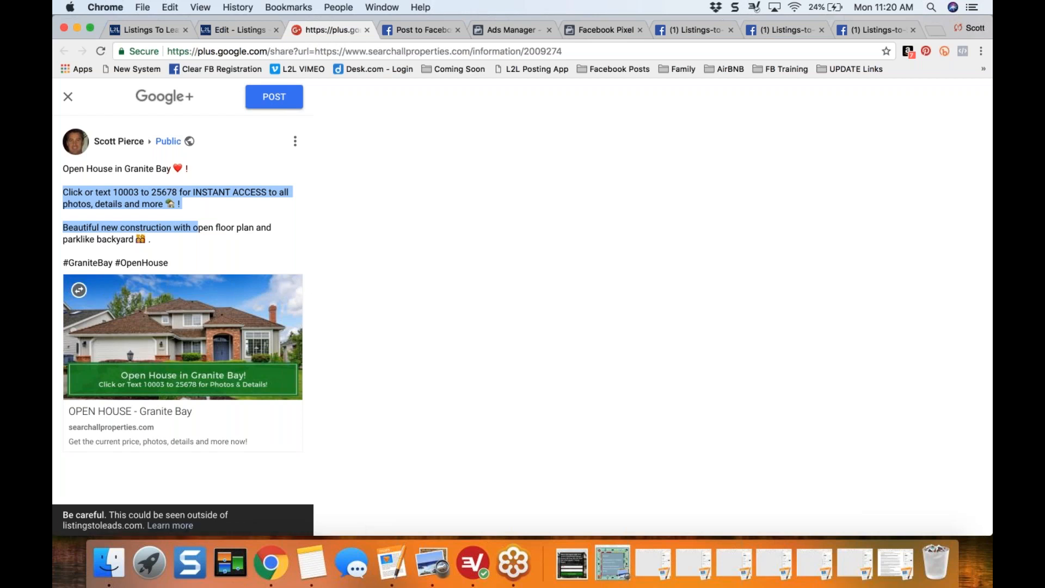
click(104, 202)
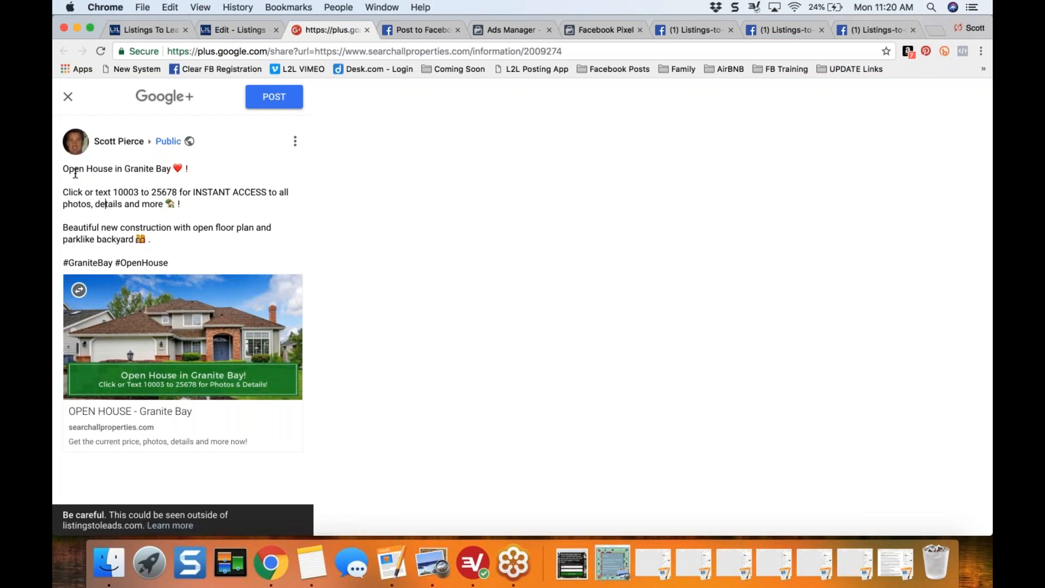
drag(66, 170, 219, 260)
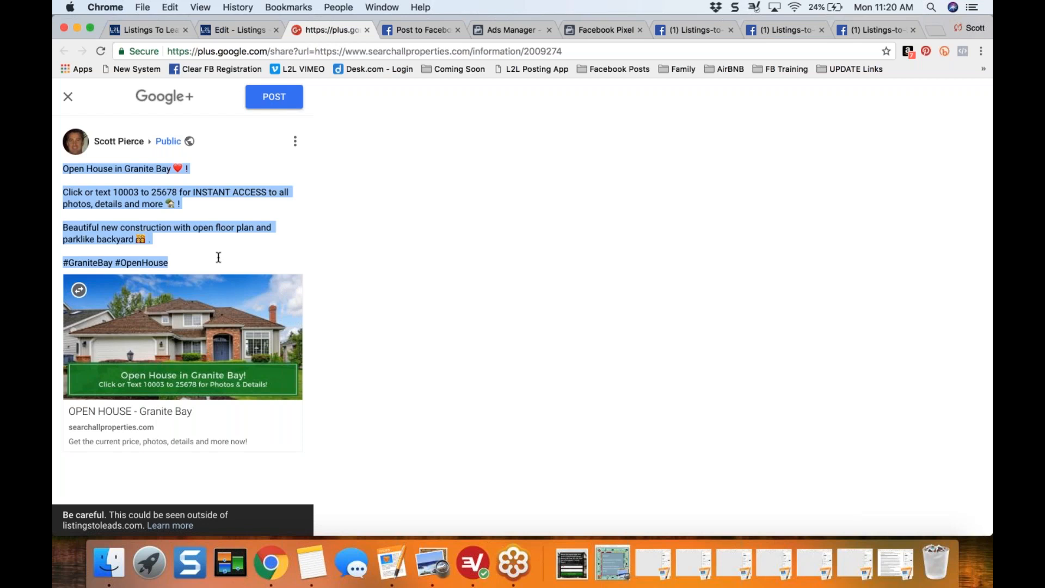
click(218, 200)
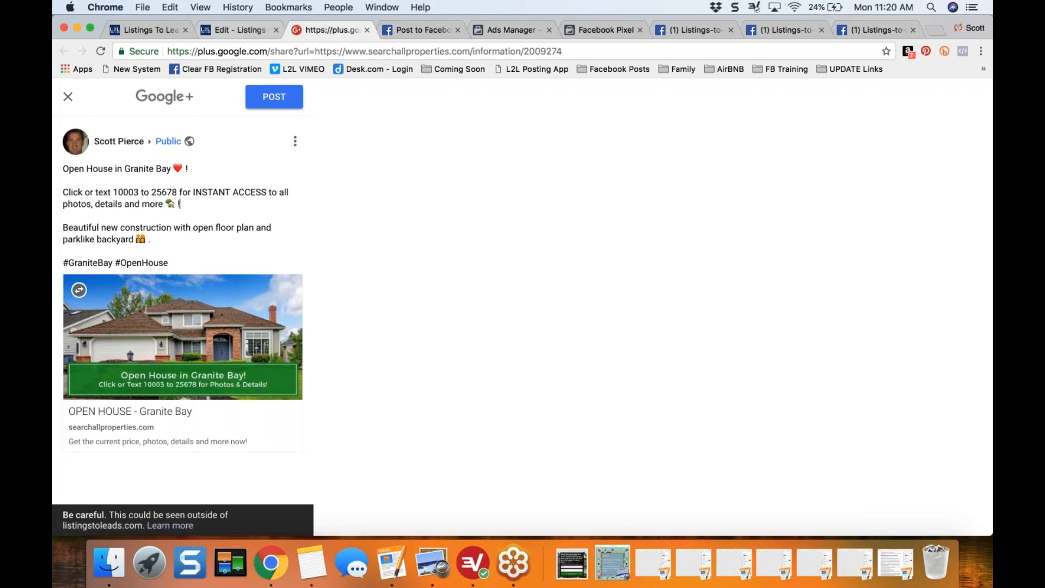
- Return to the Listings-to-Leads listing and open the Social Media Share Image task in the Open House Marketing checklist
click(228, 31)
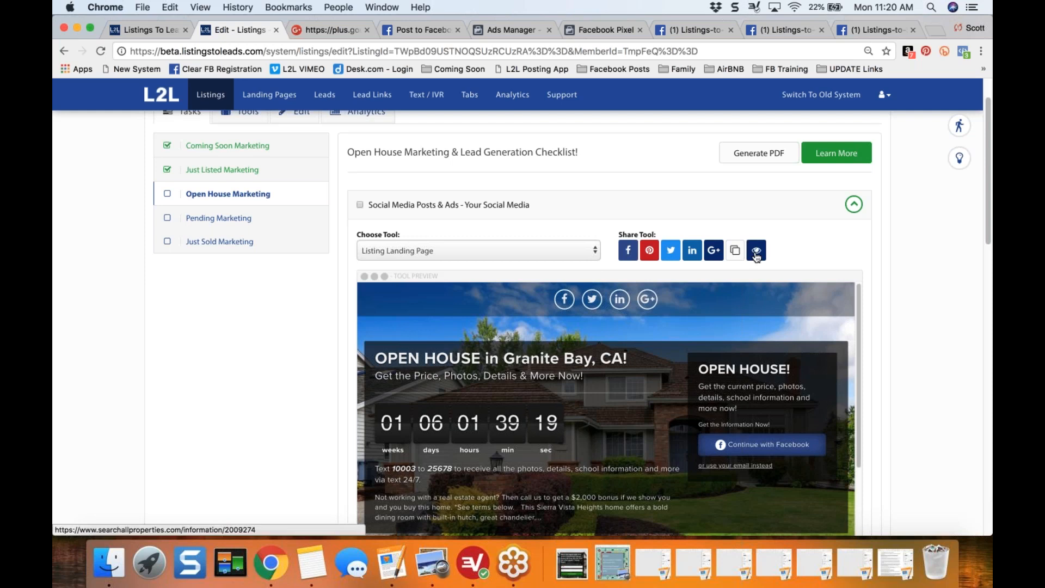
click(854, 207)
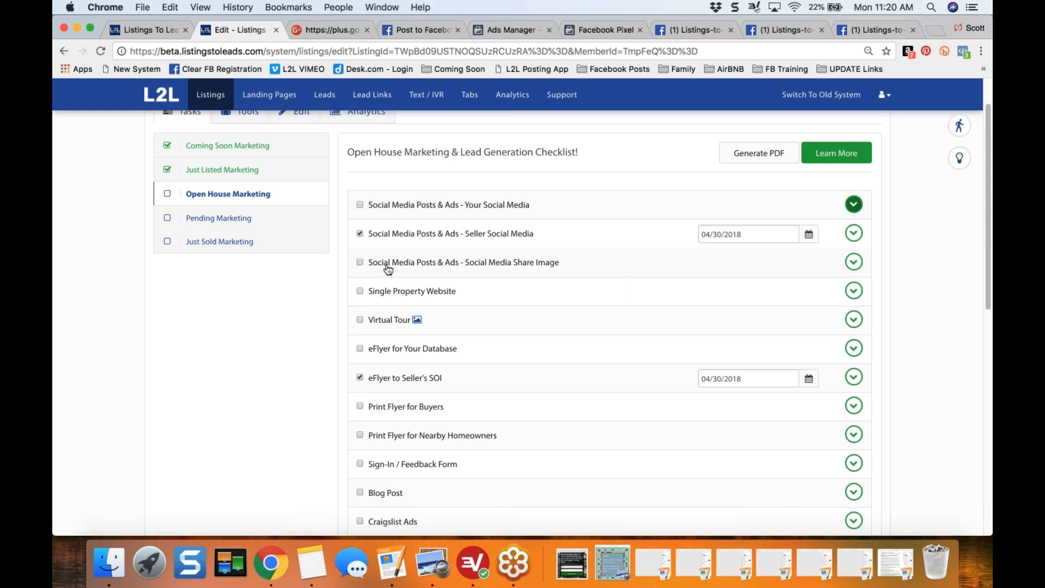
drag(381, 262, 559, 273)
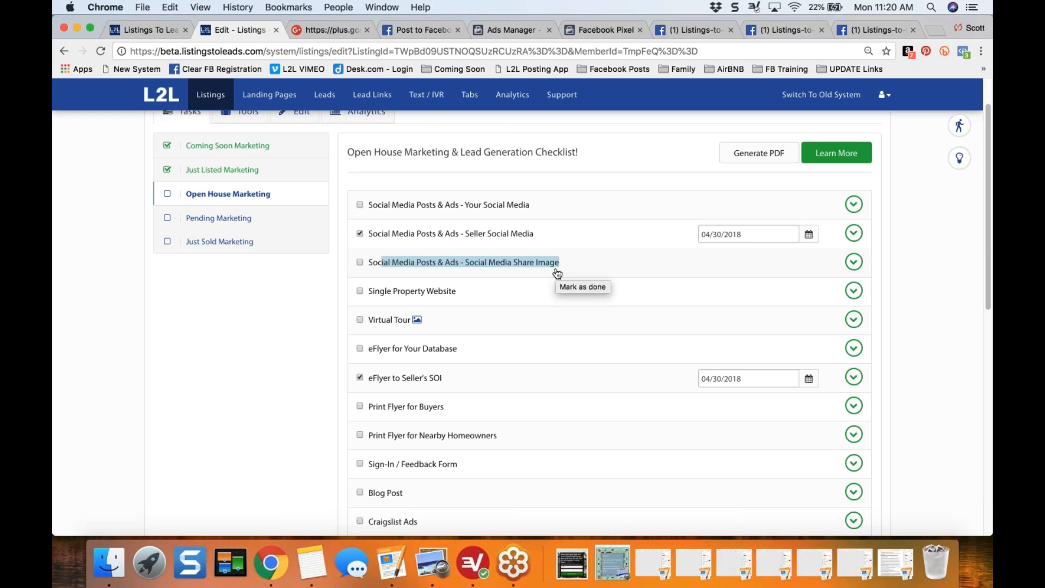
click(854, 263)
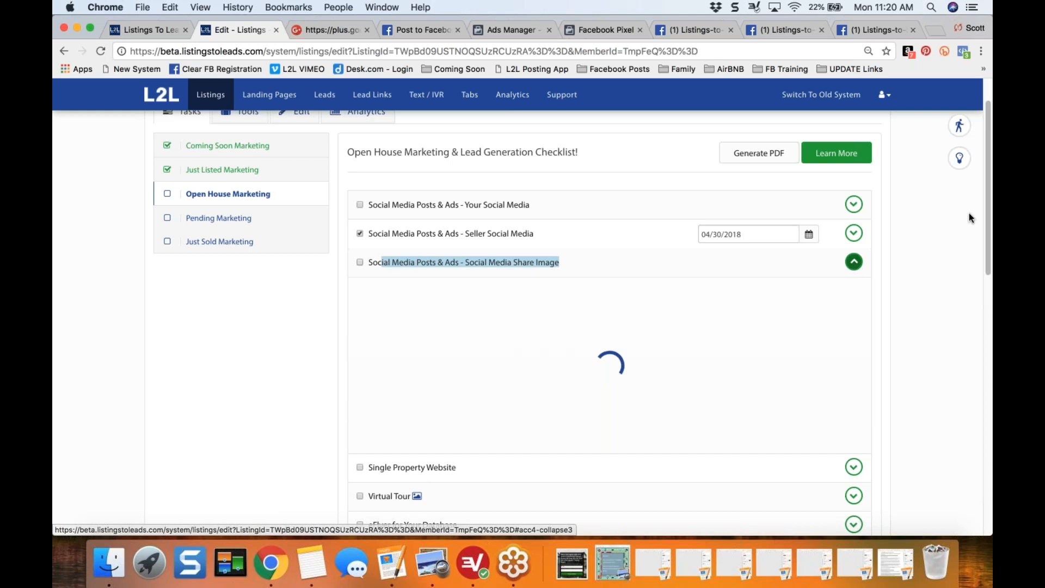
drag(985, 211, 987, 289)
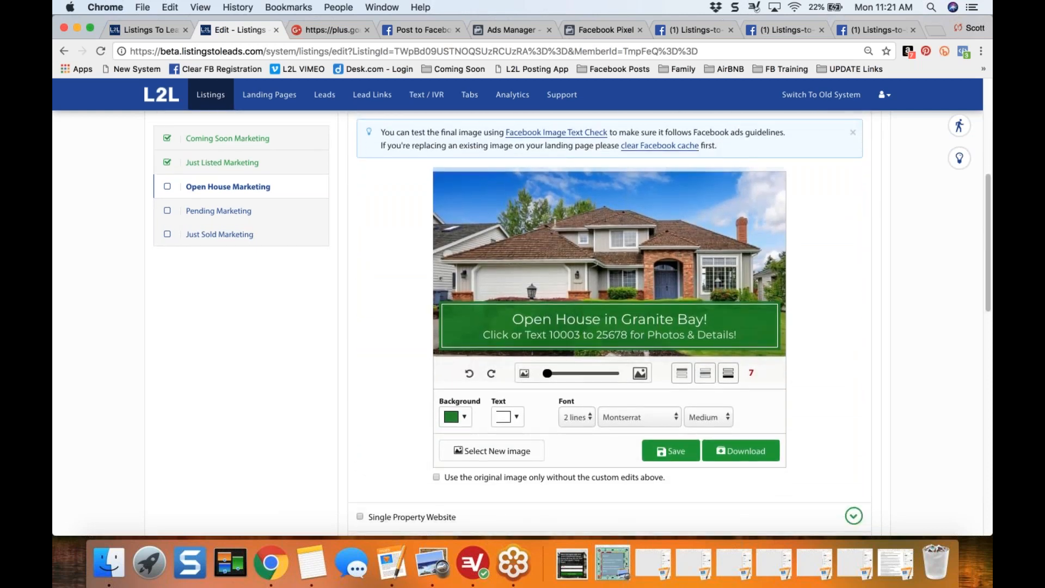
- Delete and retype the end of "House" in the share image's headline
click(605, 317)
key(BackSpace)
key(BackSpace)
key(BackSpace)
key(BackSpace)
text(ouse)
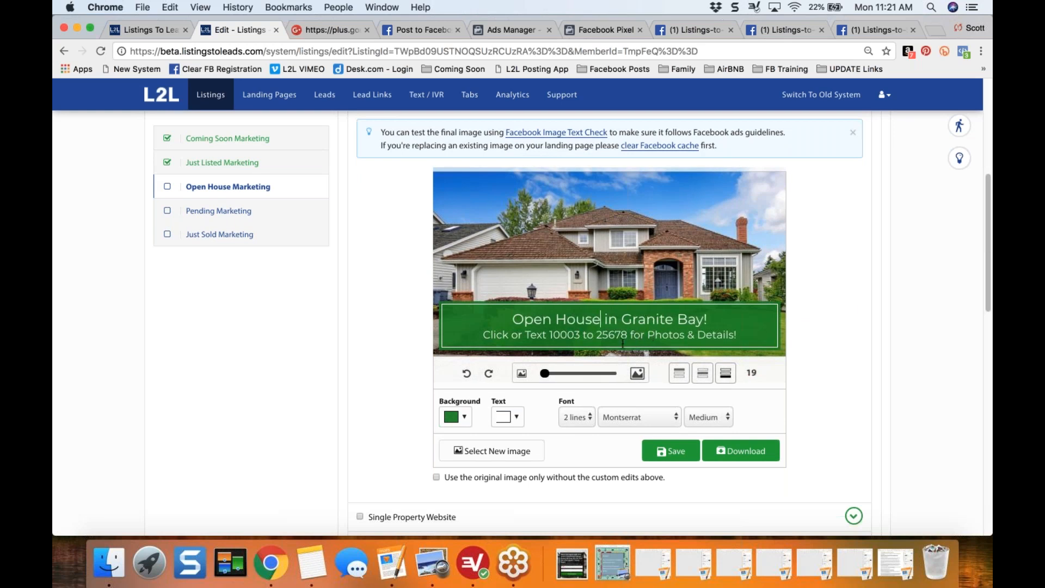
- Lower the opacity of the share image's green banner background to 0.36
click(464, 417)
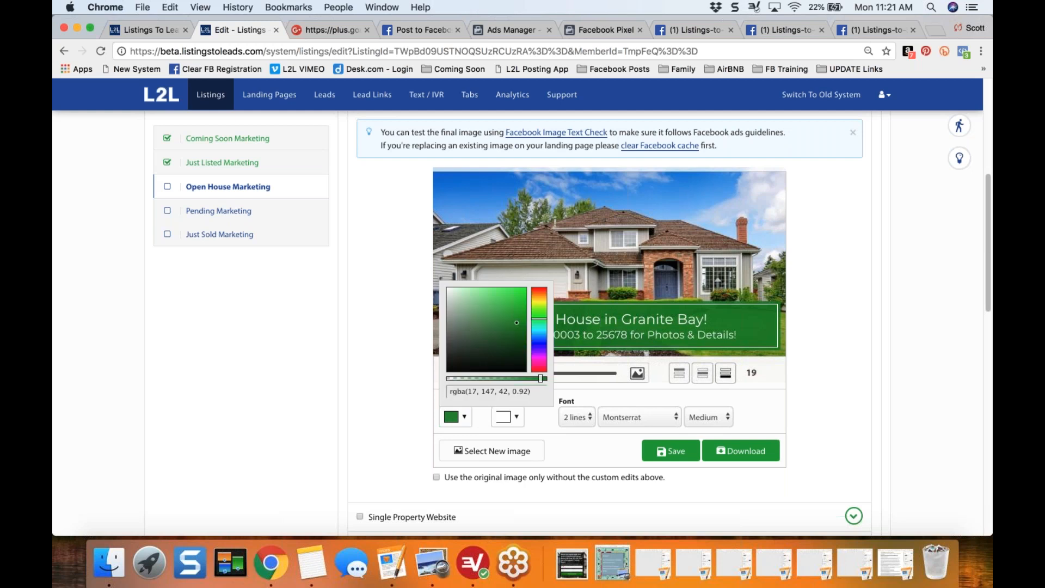
click(401, 353)
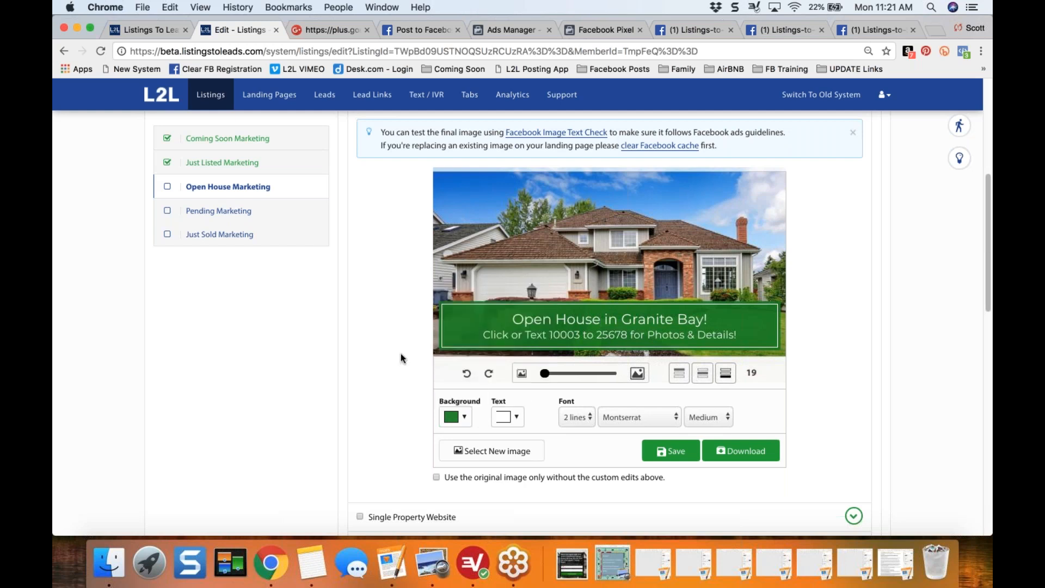
click(463, 417)
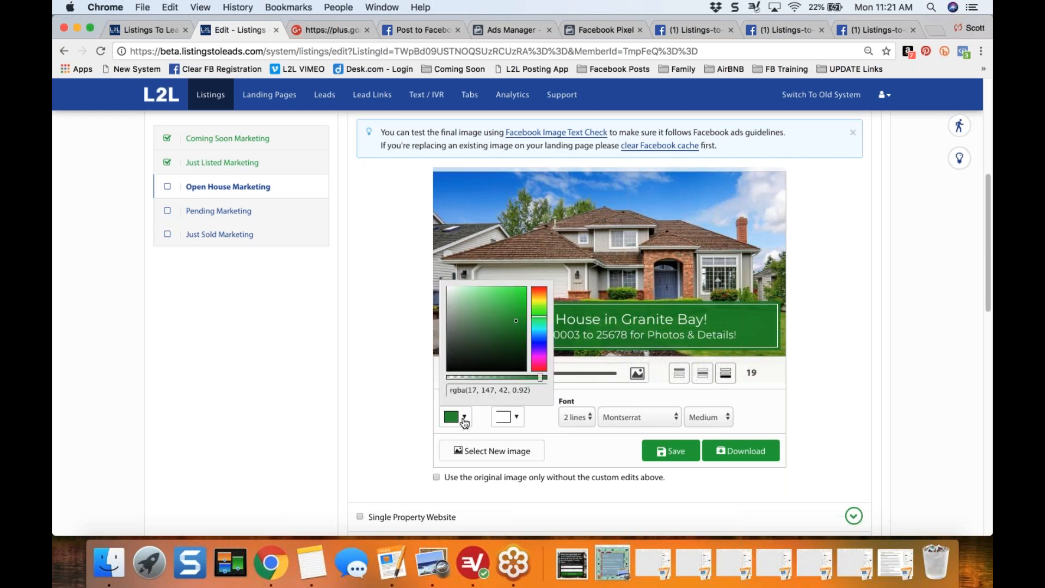
drag(539, 377, 481, 379)
click(357, 366)
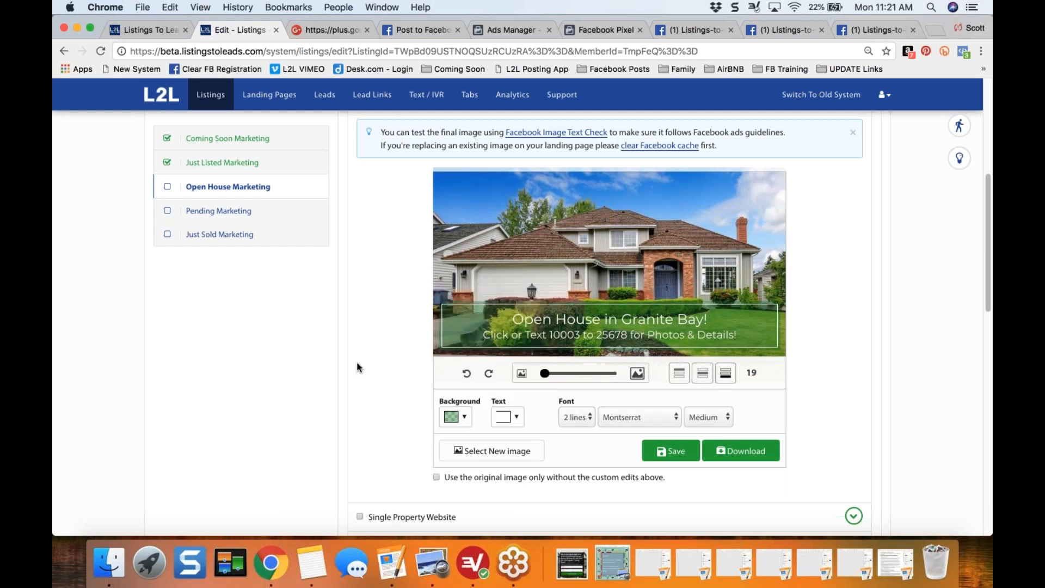
- Raise the green banner background's opacity to 0.8
click(464, 420)
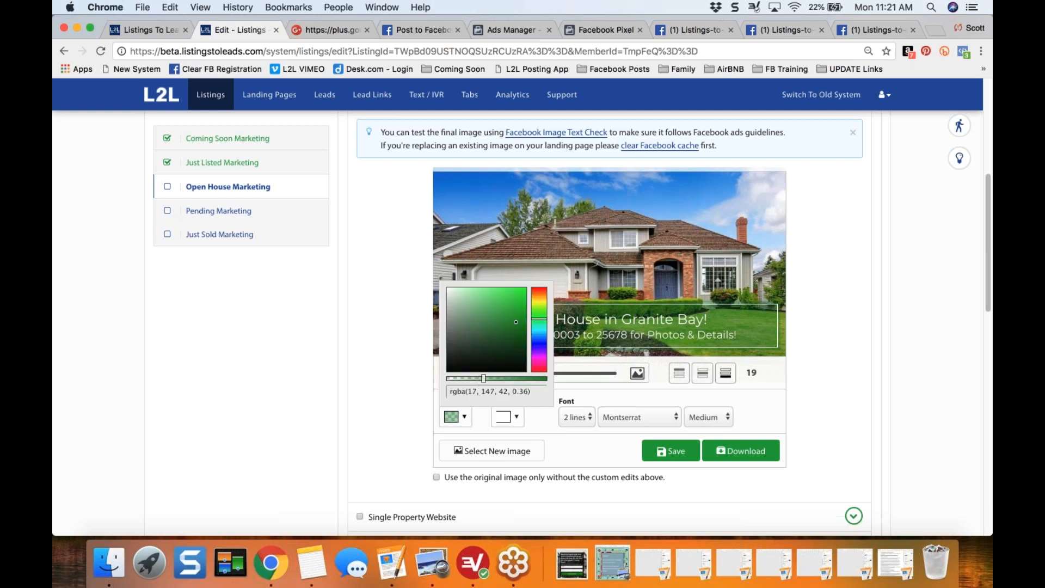
drag(481, 378, 528, 379)
click(391, 355)
- Try the text banner at the top and middle of the photo and return it to the bottom
click(678, 372)
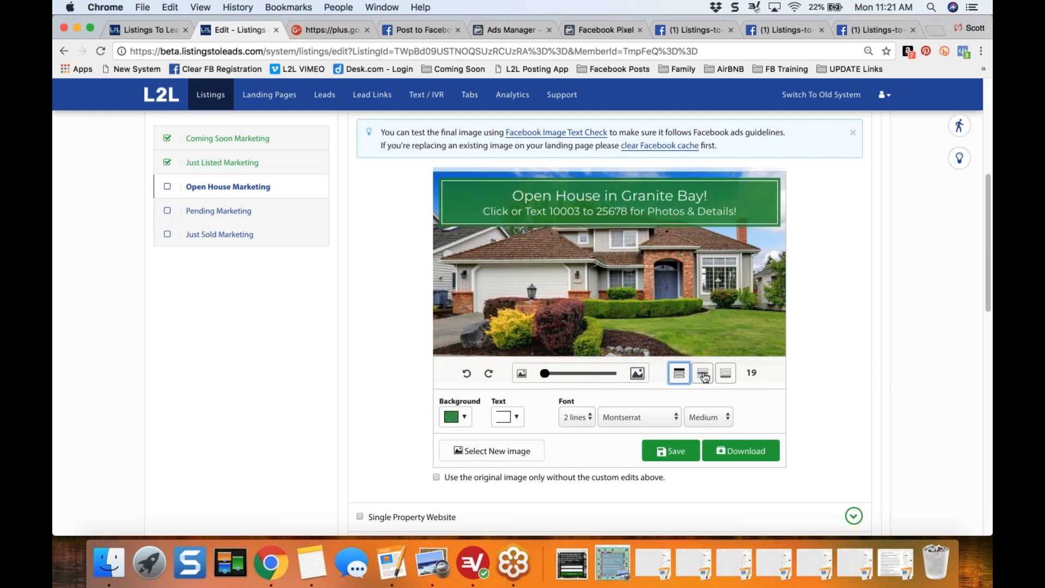
click(705, 374)
click(724, 373)
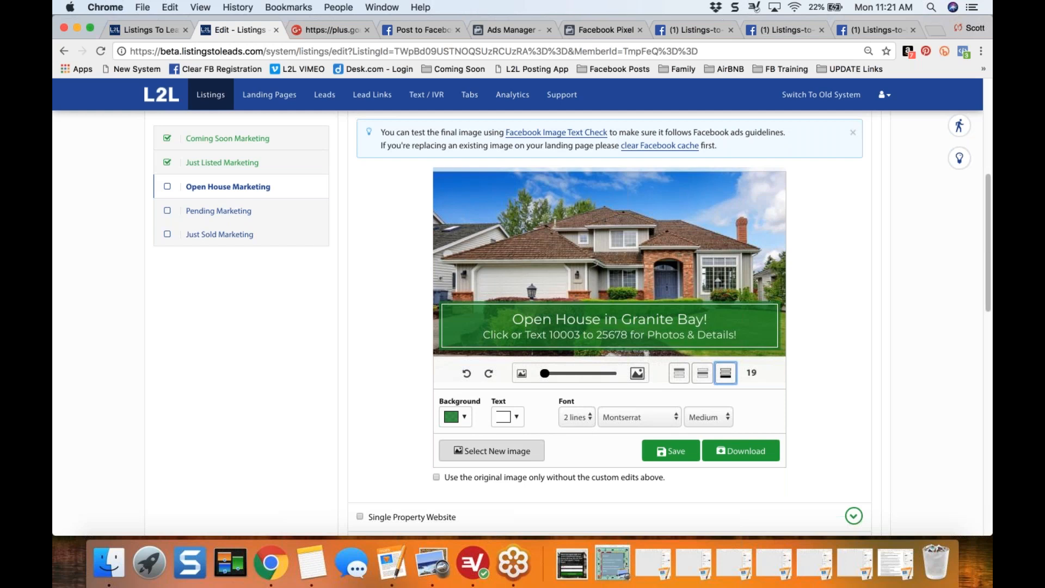
- Replace the share image's house exterior photo with the kitchen photo from the listing's images
click(479, 458)
scroll(331, 334, down, 2)
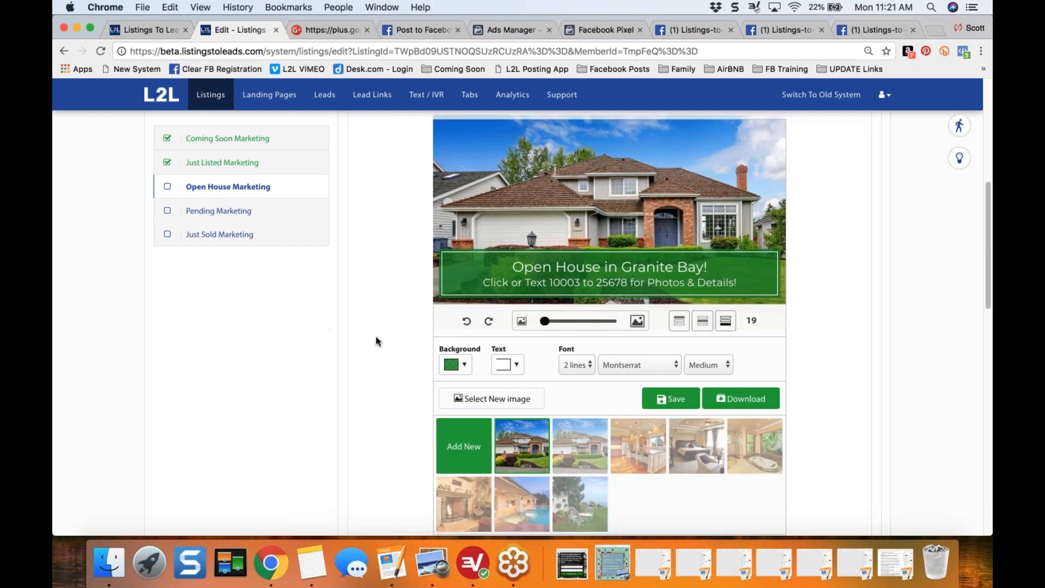
click(635, 421)
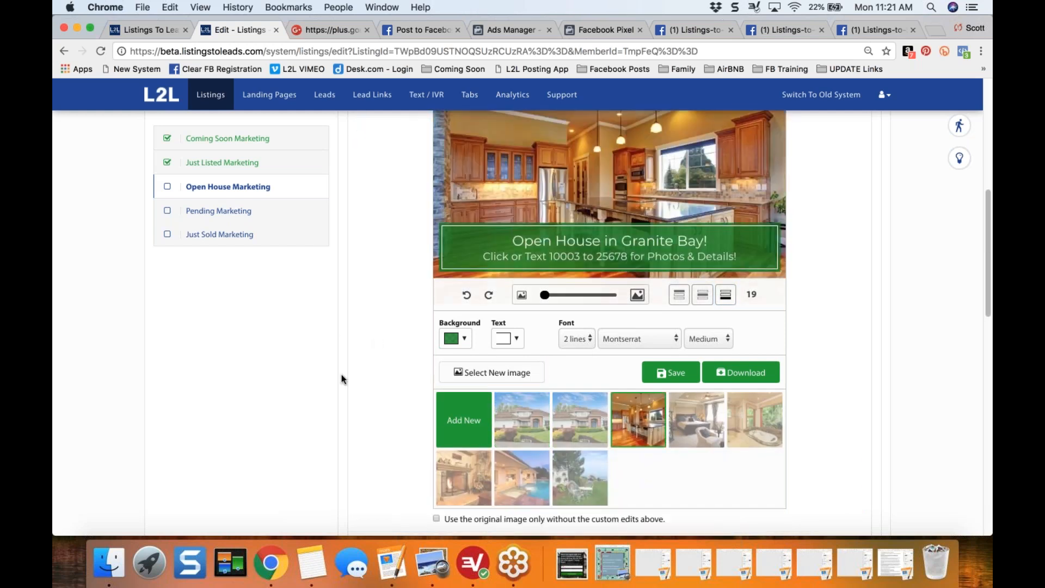
scroll(341, 373, up, 2)
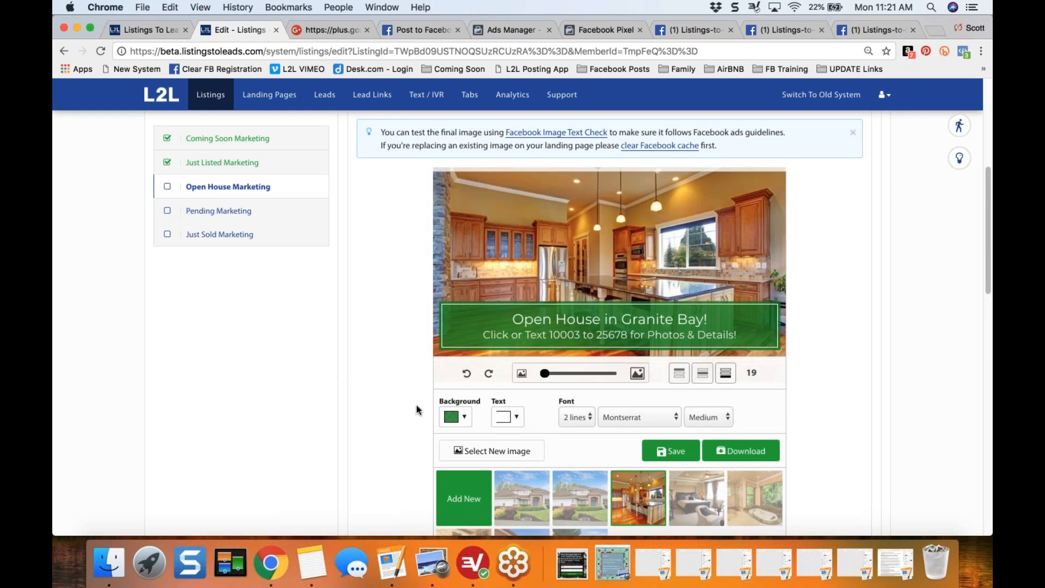
- Change the banner background to a brighter, more opaque medium blue and save the share image
click(465, 419)
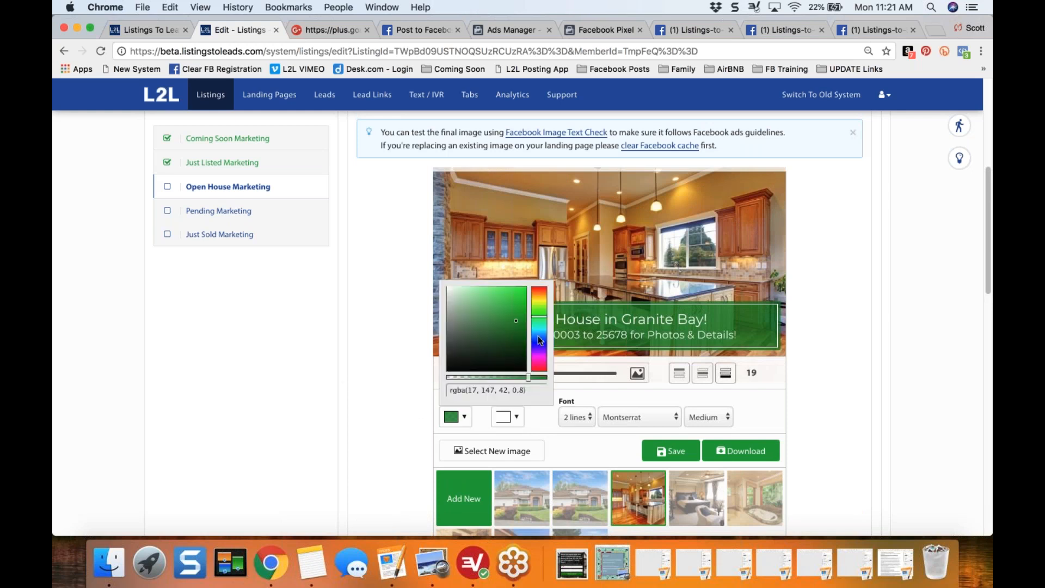
click(538, 336)
click(539, 342)
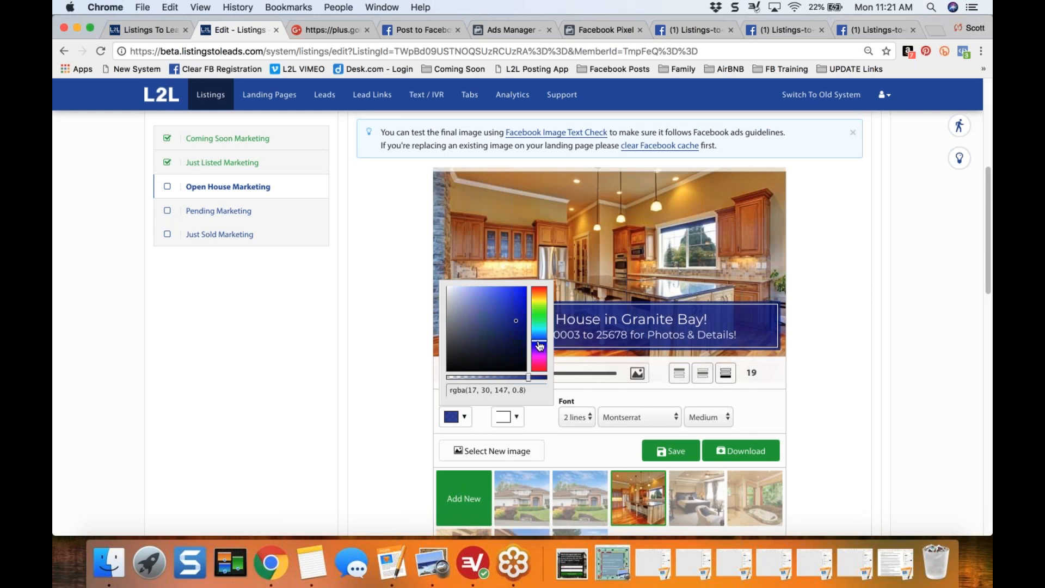
click(539, 340)
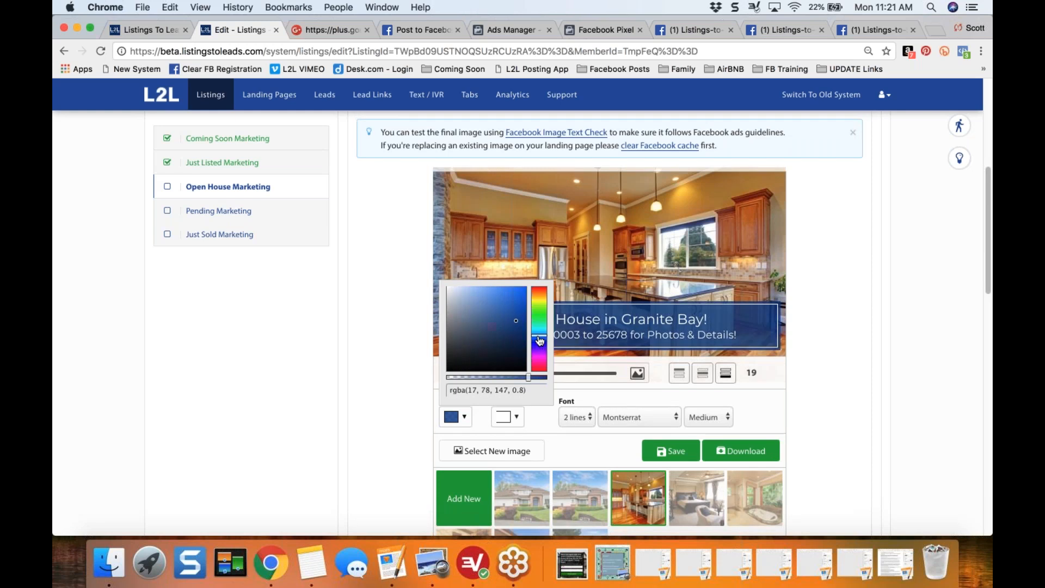
click(518, 311)
click(537, 378)
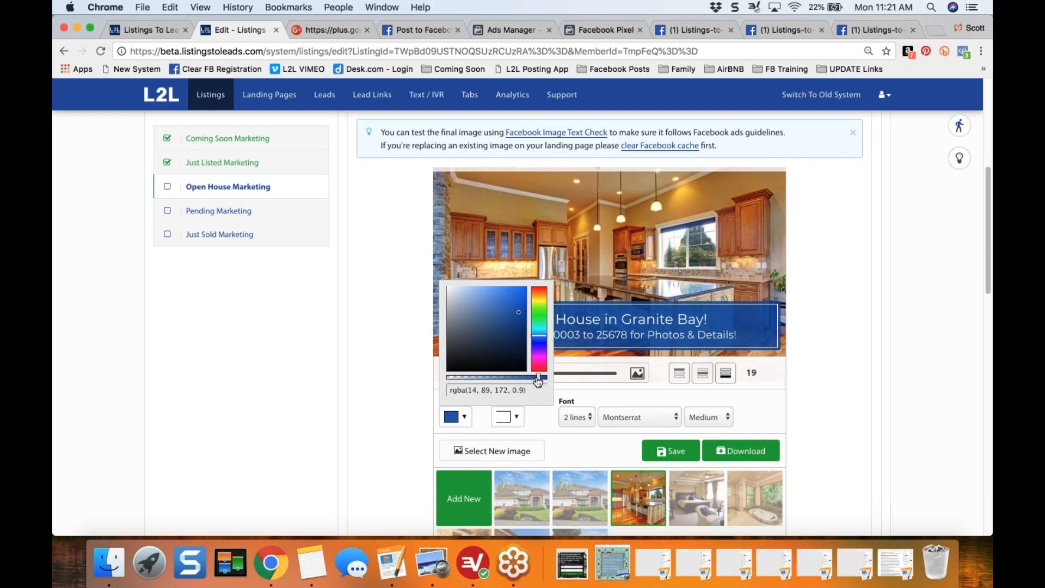
click(377, 341)
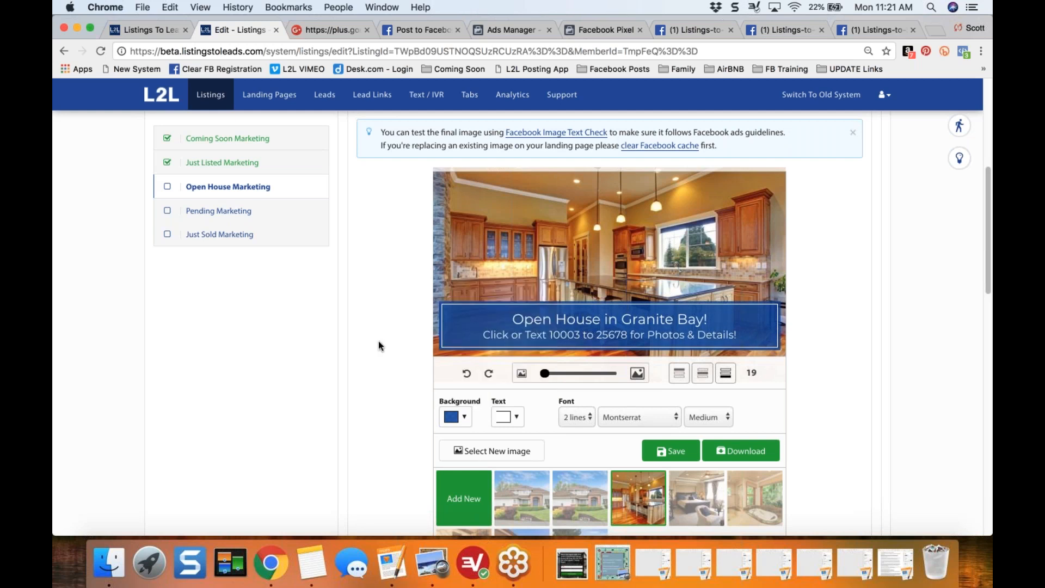
click(670, 450)
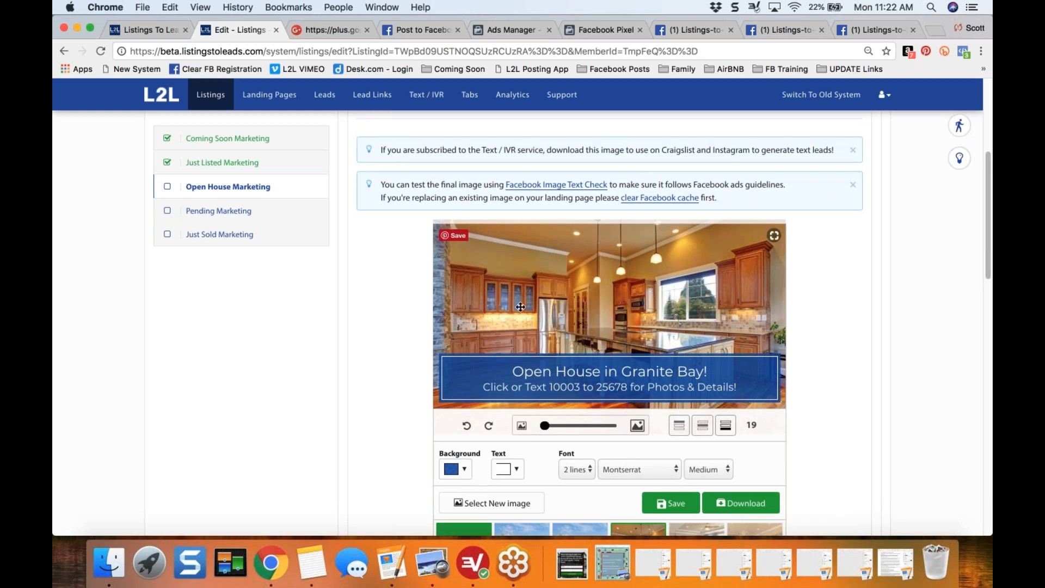
- Compare the image preview in the Facebook post draft with the edited share image and its headline
click(410, 31)
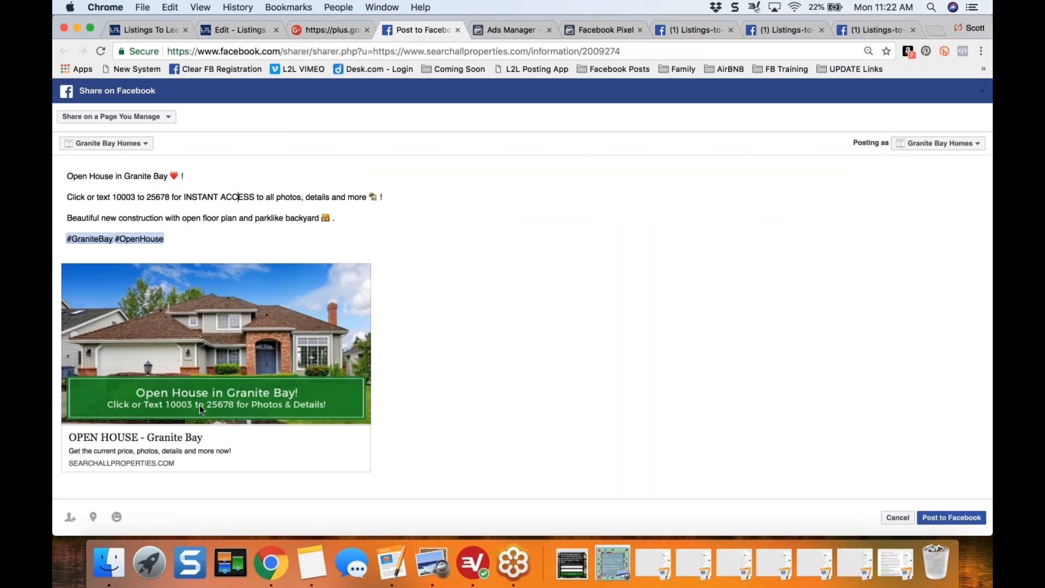
click(235, 31)
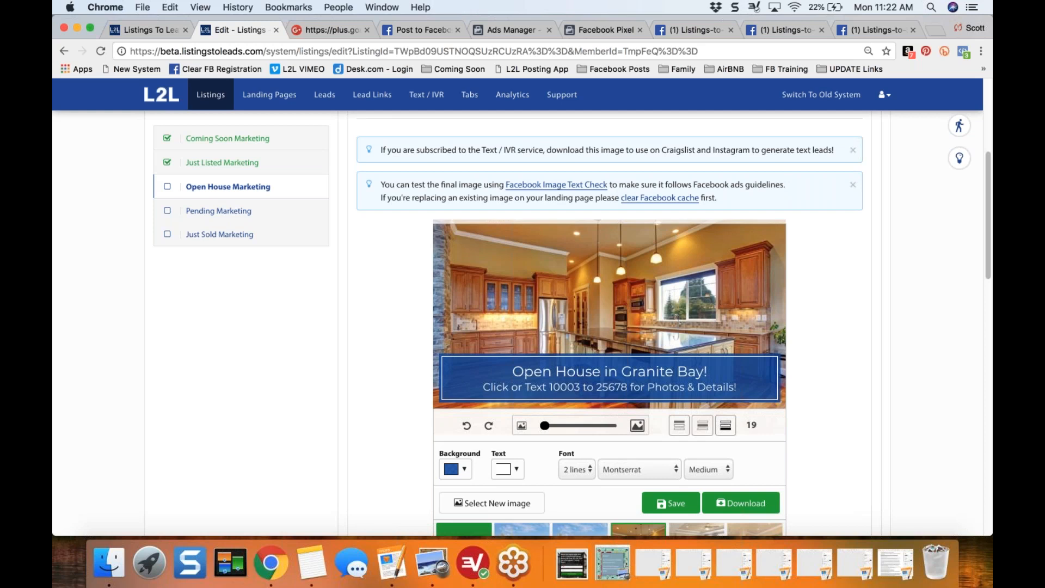
triple_click(519, 371)
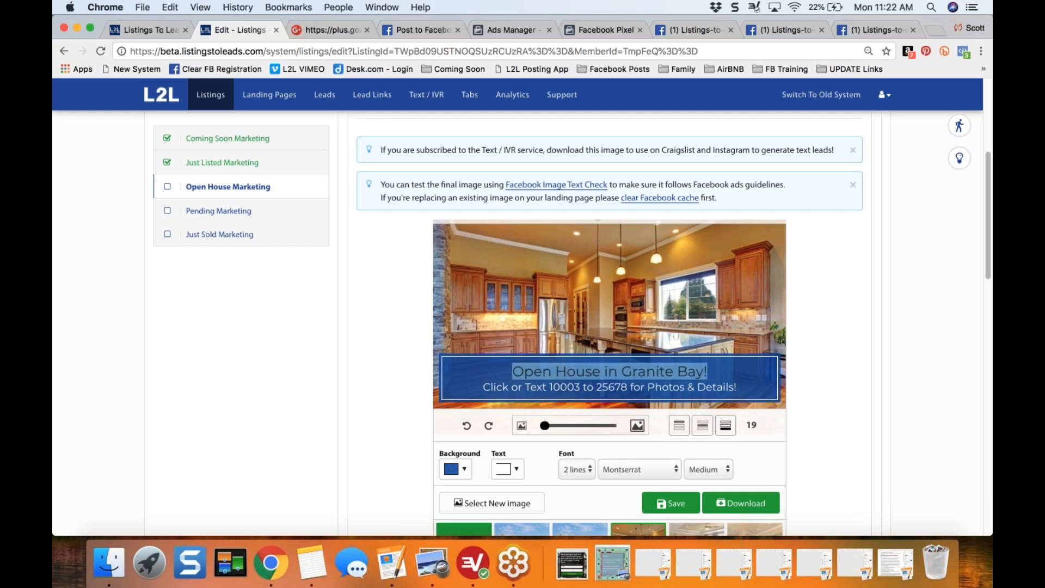
- Compare the image previews in the Facebook and Google+ post drafts with the edited share image
click(419, 29)
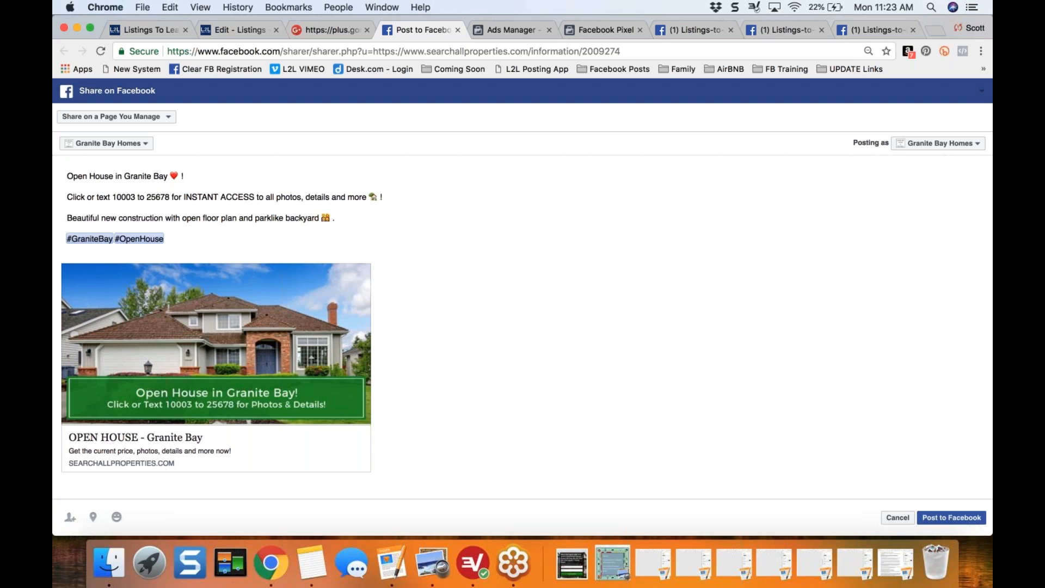
click(229, 28)
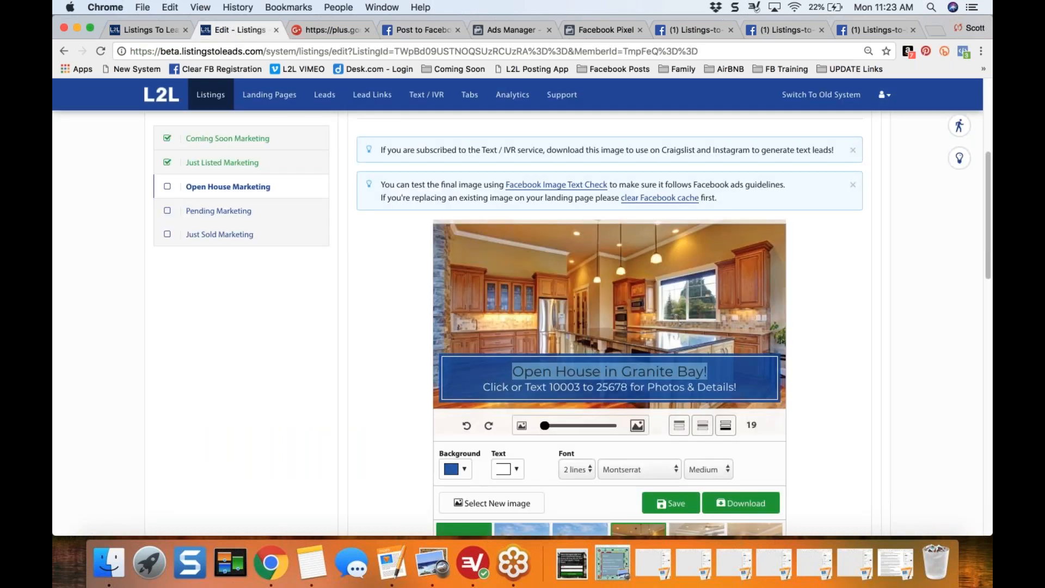
click(372, 365)
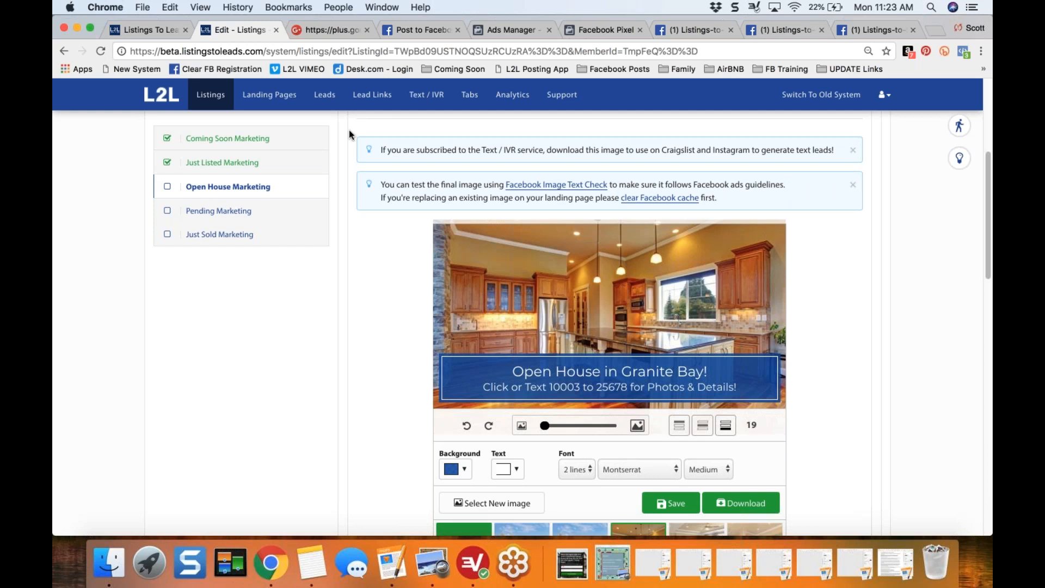
click(338, 32)
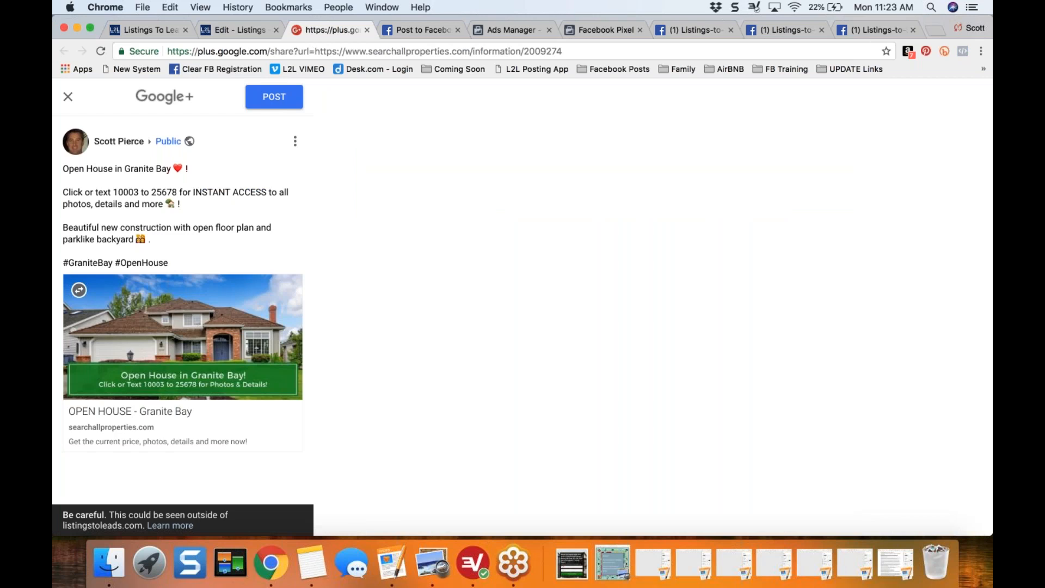
click(235, 29)
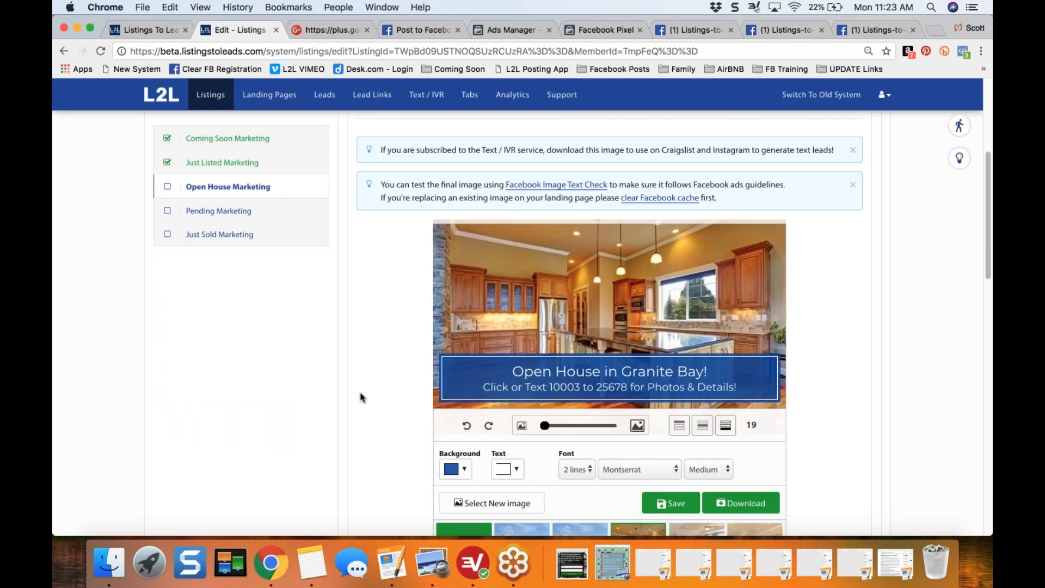
- Try the pool patio photo for the share image with a dark red banner background
scroll(360, 398, down, 5)
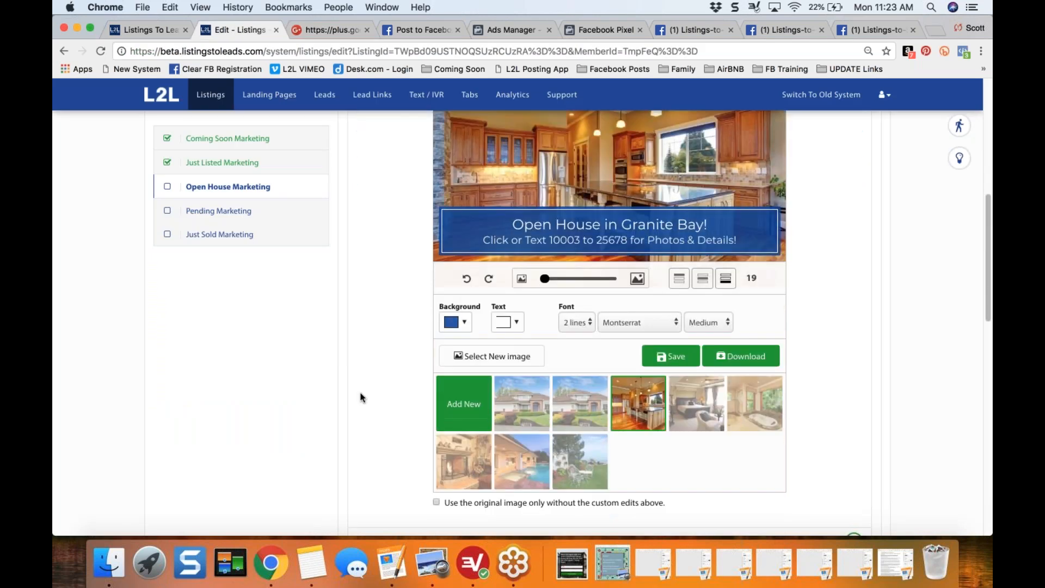
click(519, 451)
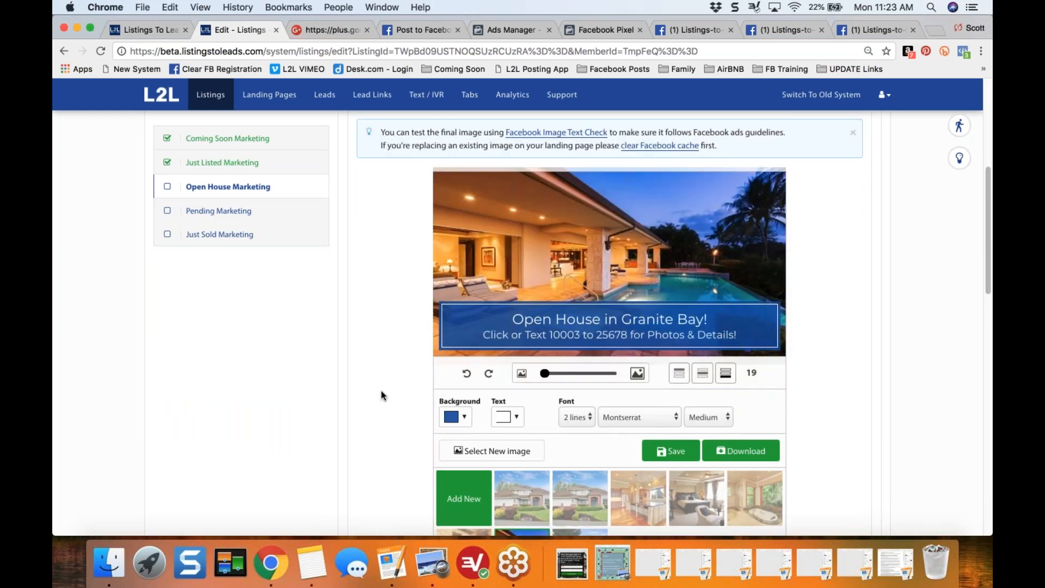
click(464, 418)
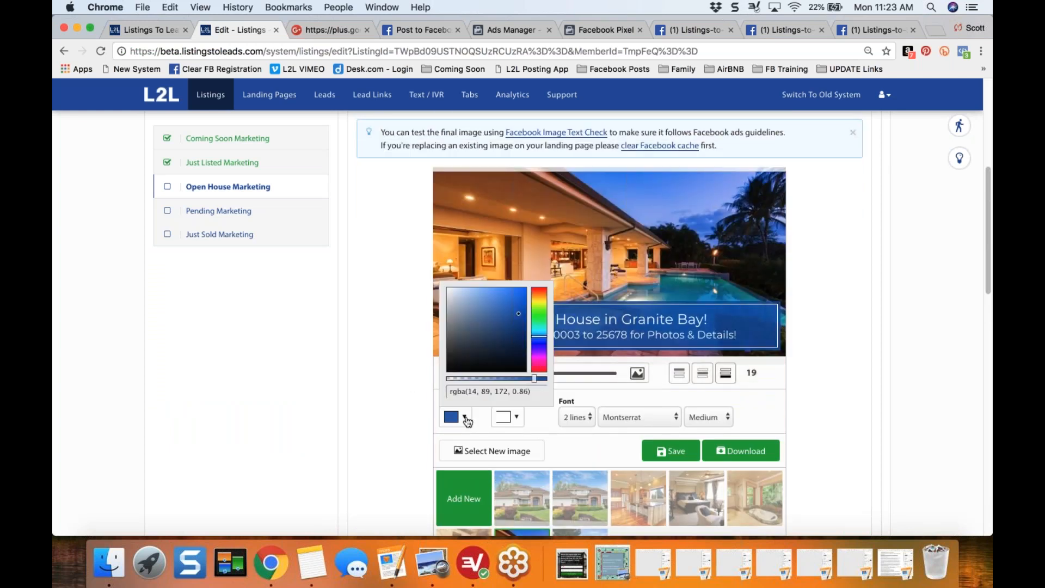
click(539, 304)
drag(539, 305, 538, 289)
click(604, 255)
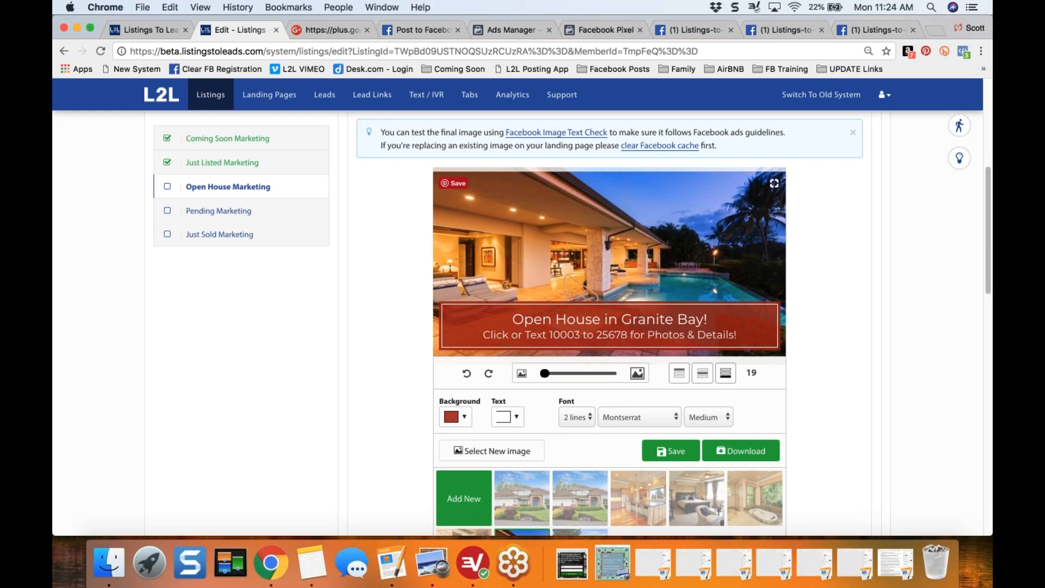
- Switch the share image to the bedroom photo and change the banner background to dark blue
scroll(607, 326, up, 1)
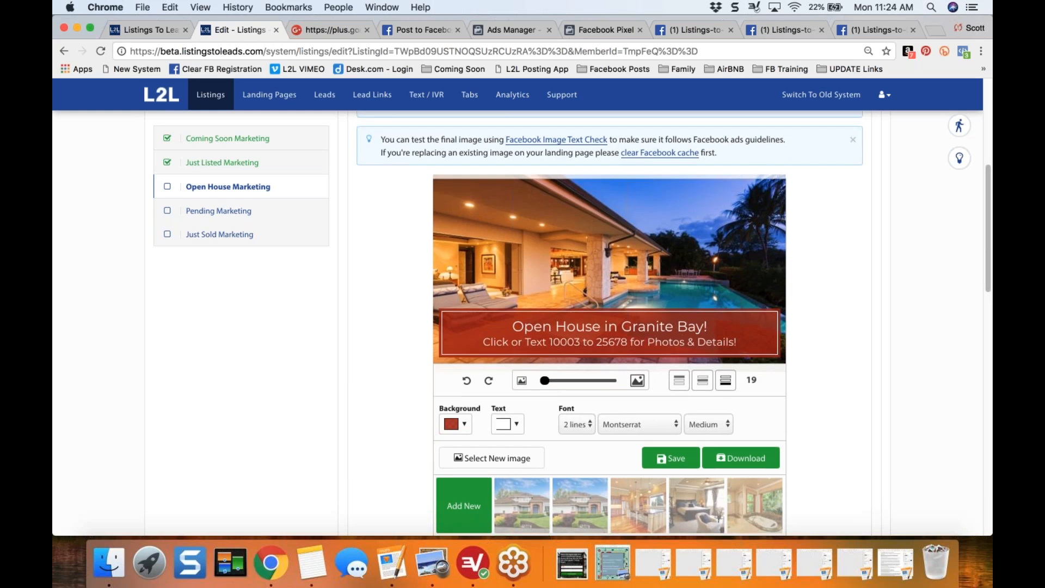
click(706, 504)
click(464, 425)
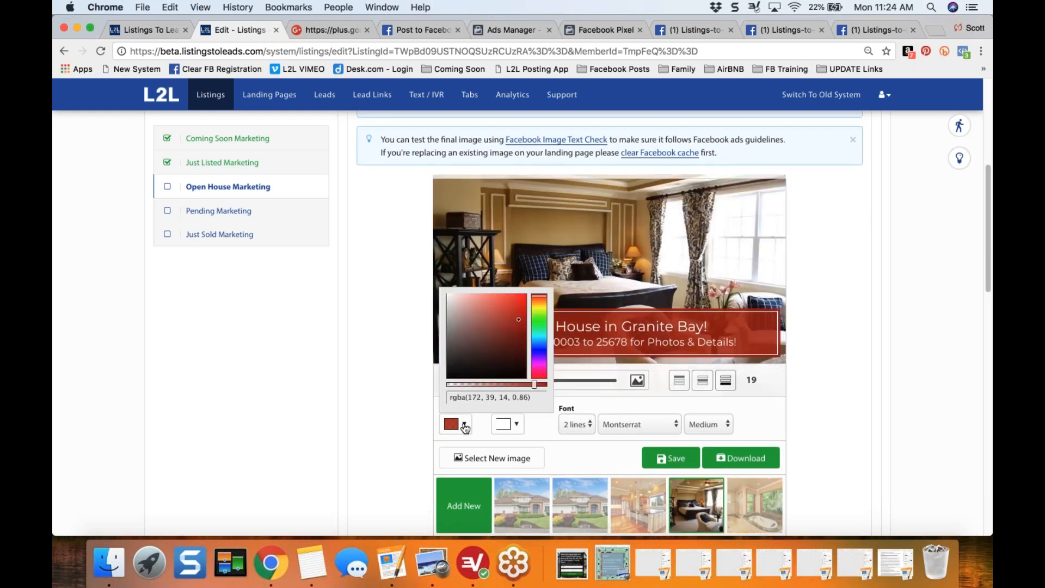
click(537, 359)
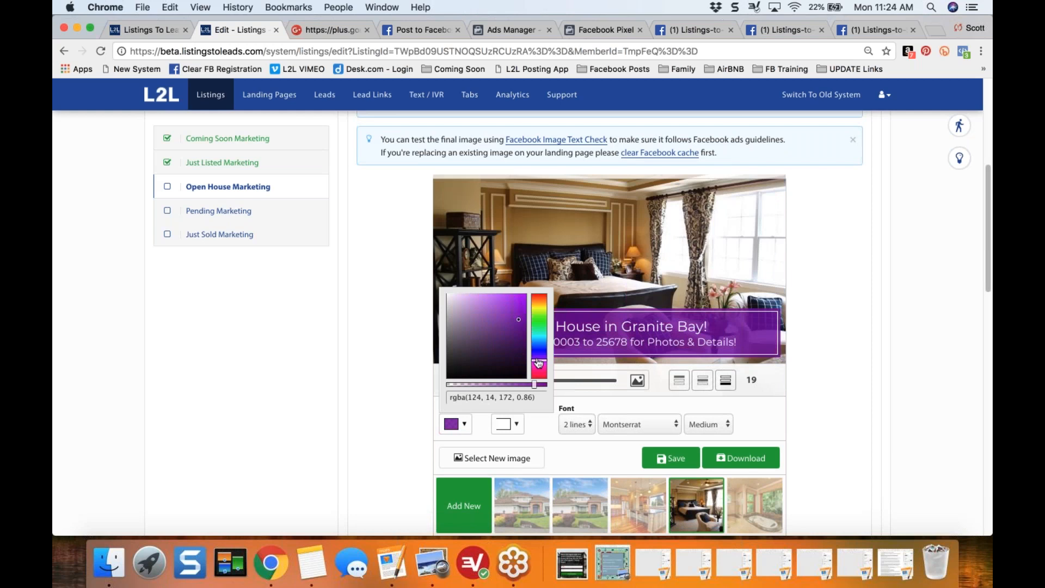
drag(538, 361, 538, 347)
click(403, 347)
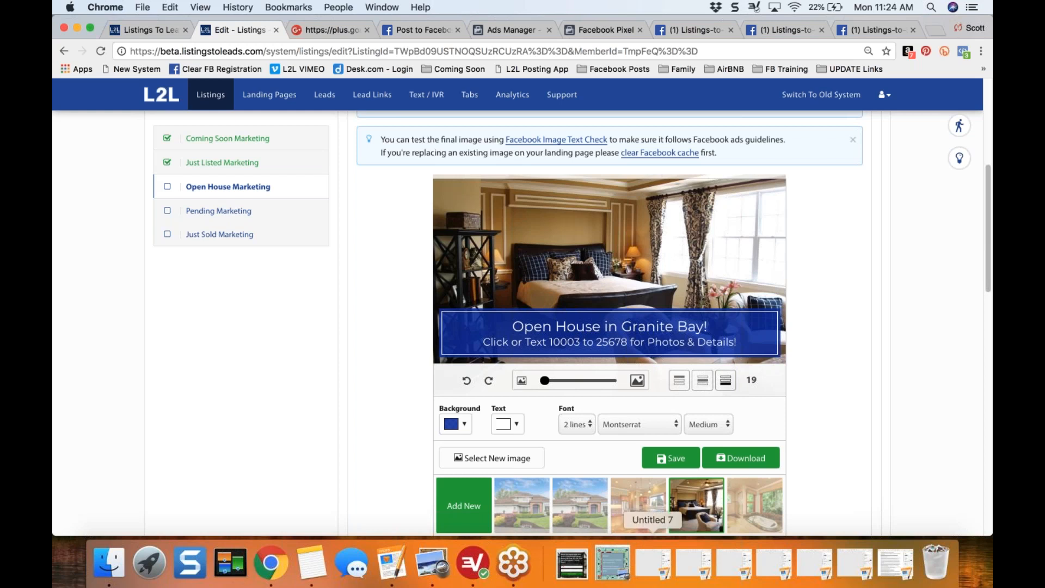
- Replace the share image's photo with the bathroom photo and shift it upward within the frame to reveal the bathtub
click(644, 504)
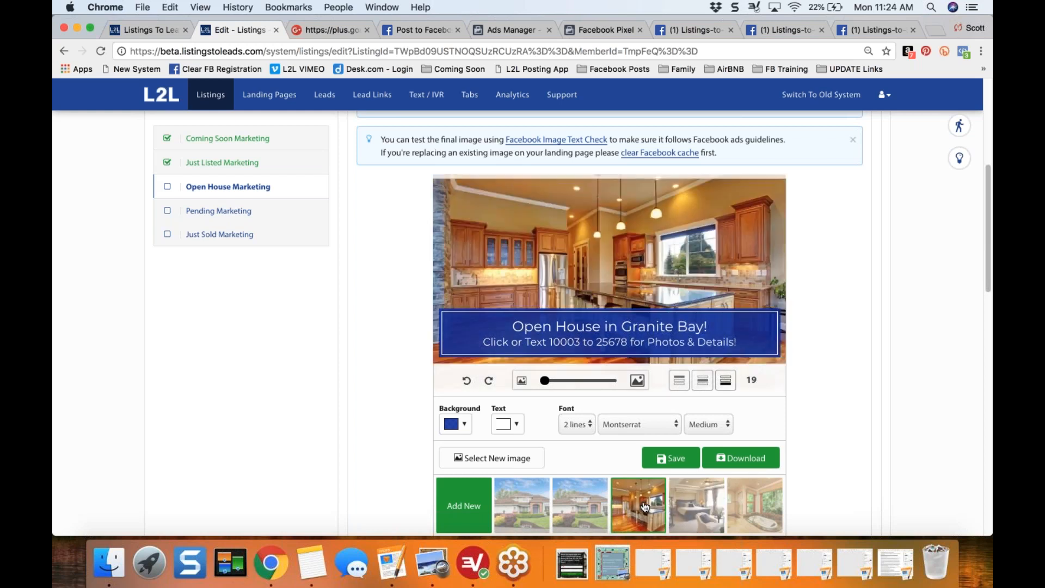
click(697, 505)
click(751, 500)
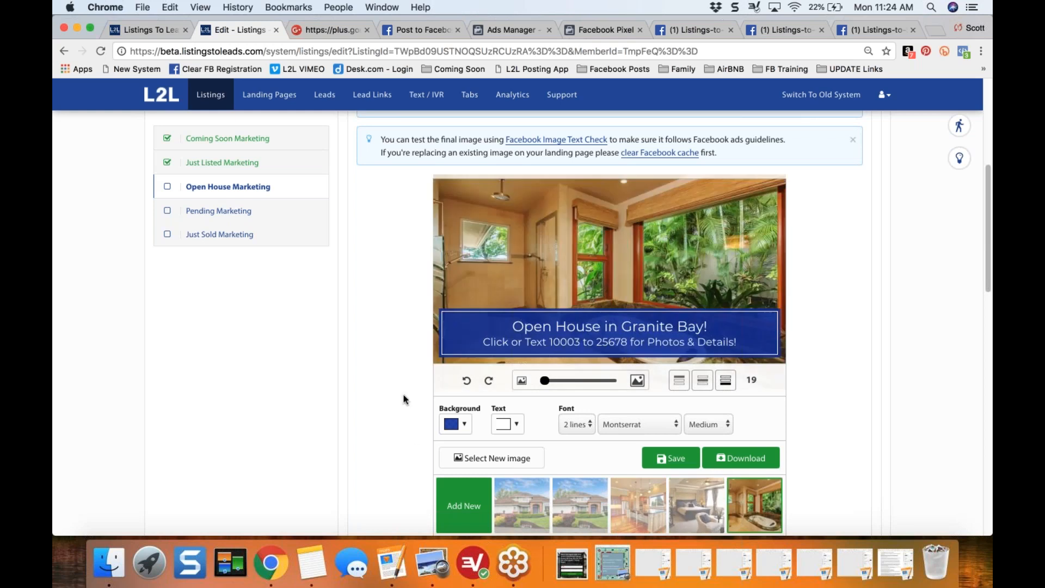
scroll(364, 401, down, 1)
drag(554, 203, 569, 135)
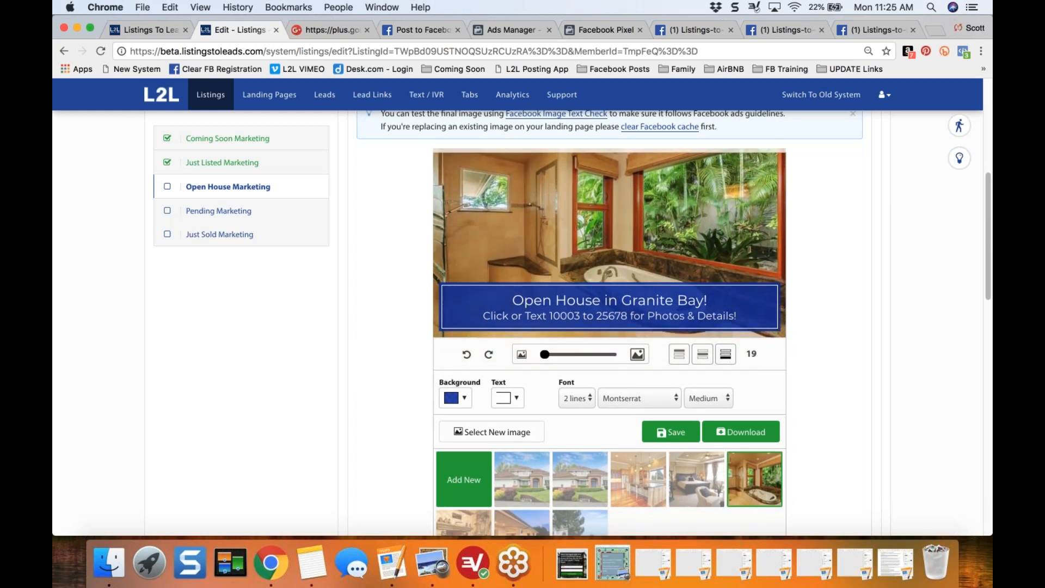
- Place the text banner at the top of the bathroom photo and shift the photo slightly down within the frame
click(679, 354)
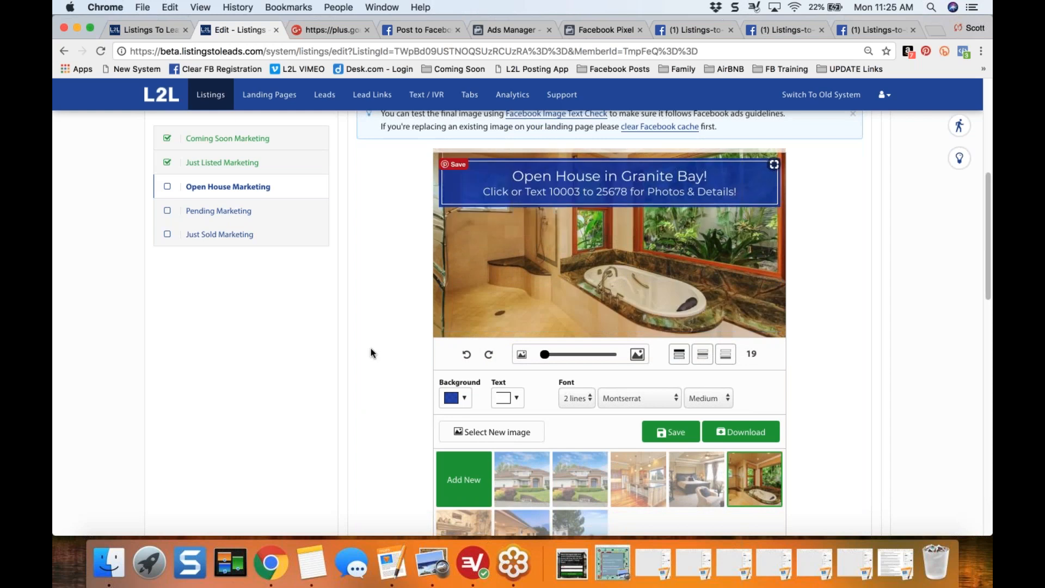
drag(554, 271, 556, 290)
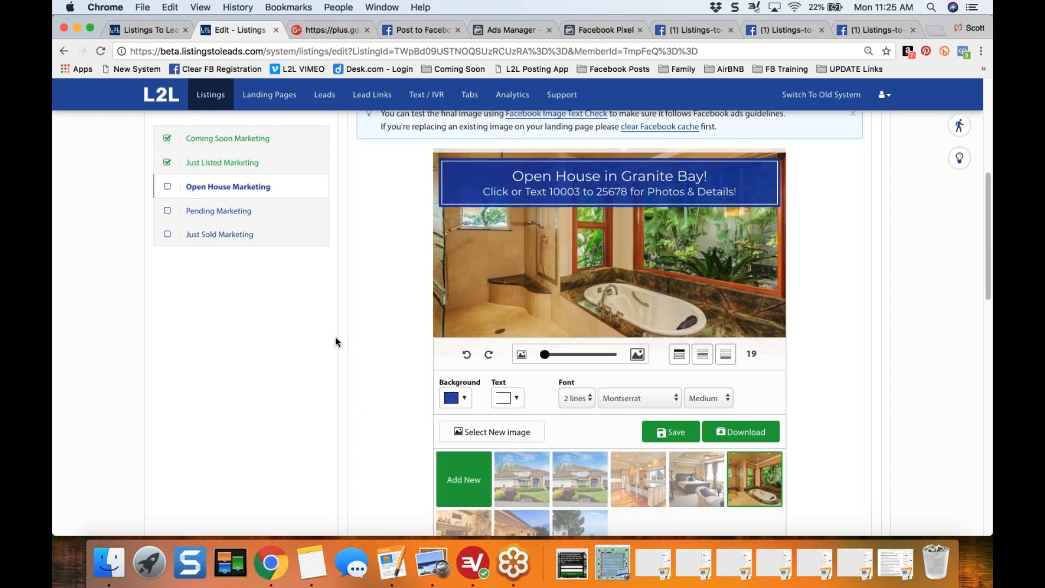
scroll(336, 337, up, 2)
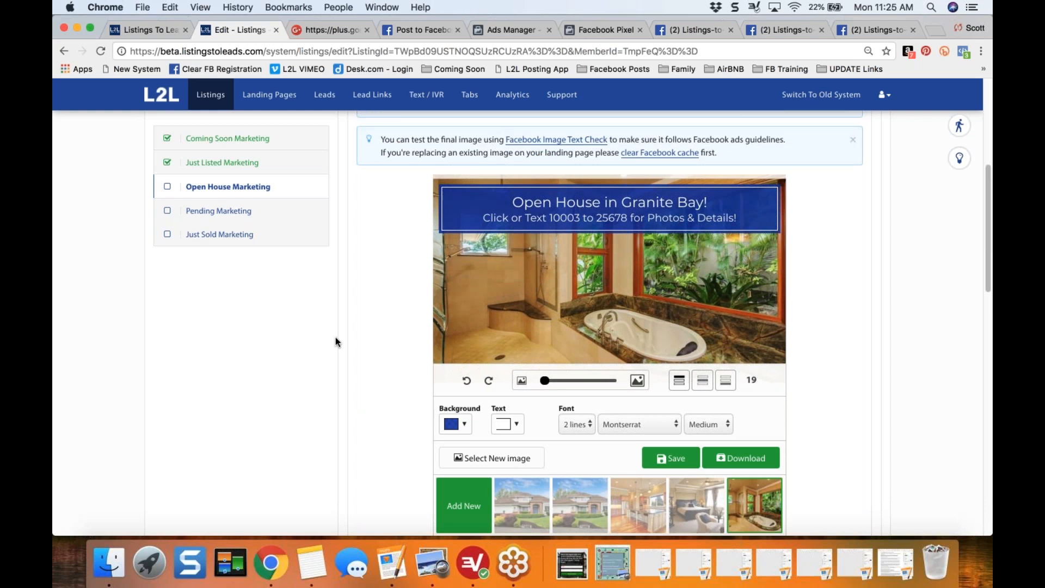
- Collapse the Social Media Share Image task in the Open House checklist and point out its title
scroll(335, 342, up, 6)
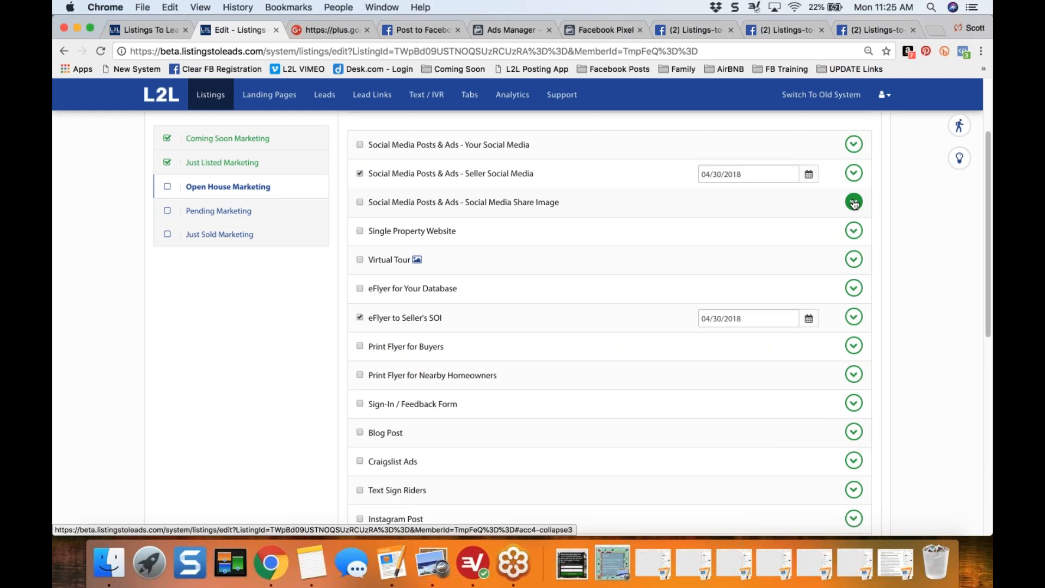
drag(462, 205, 560, 206)
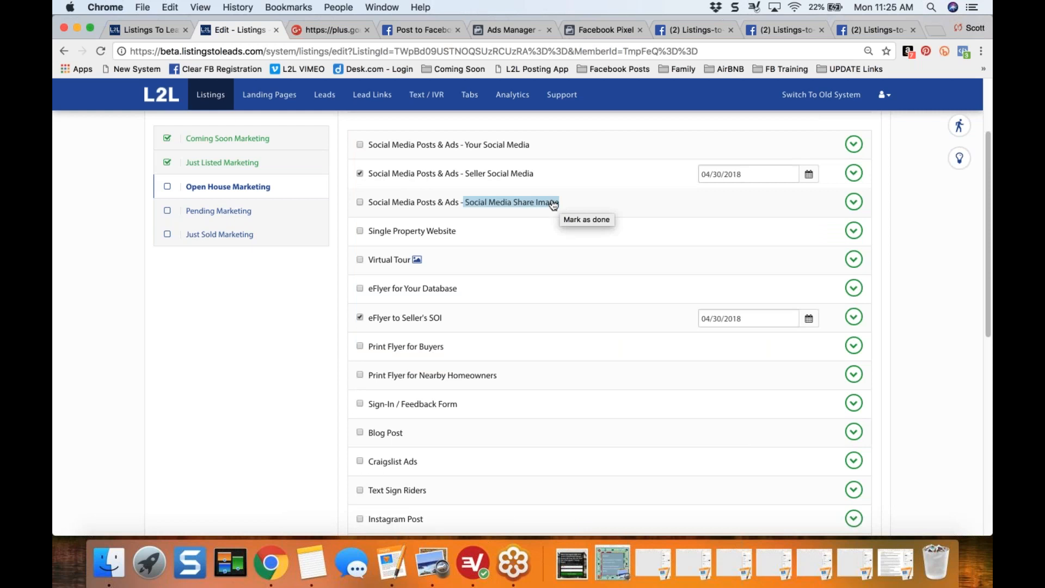
click(280, 348)
- Expand the Your Social Media task and open the full view of the Listing Landing Page
scroll(280, 348, up, 3)
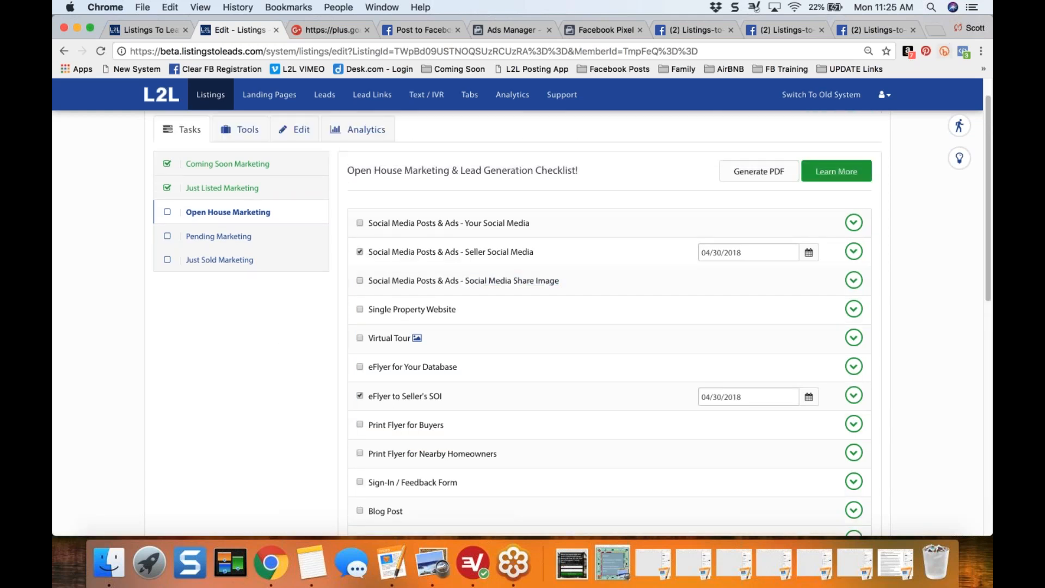
click(854, 223)
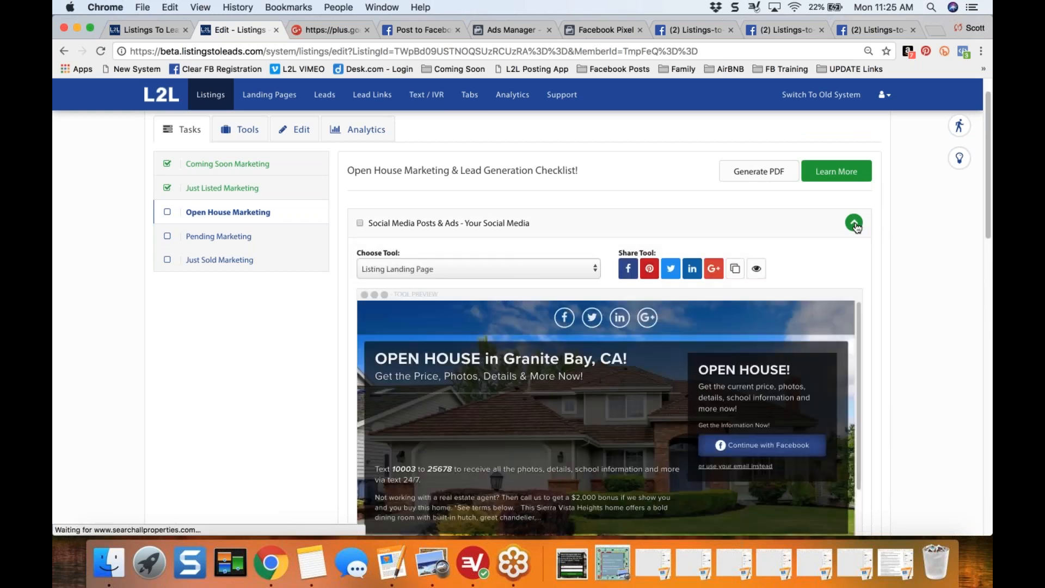
scroll(901, 275, down, 3)
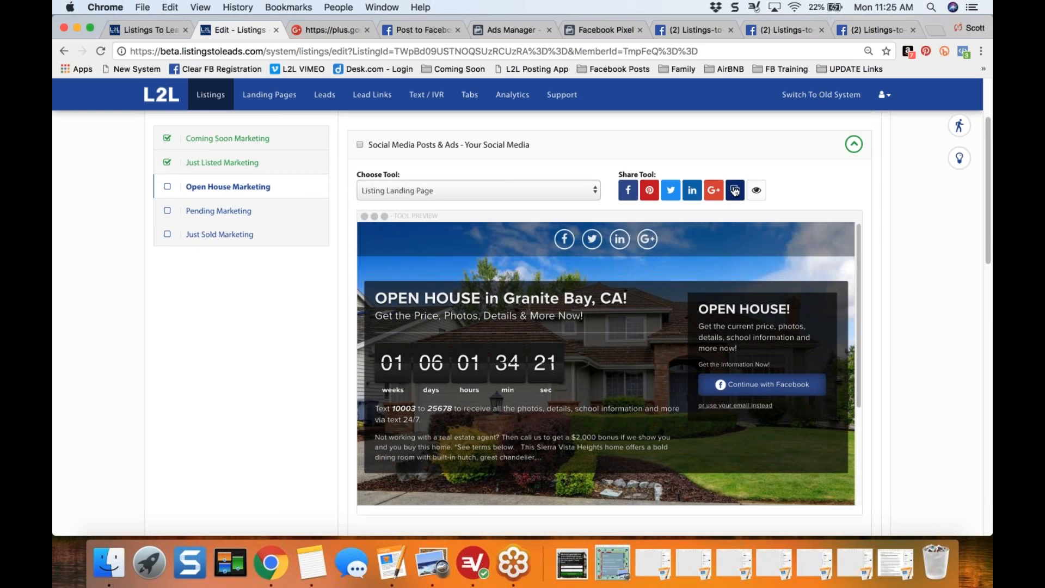
click(756, 190)
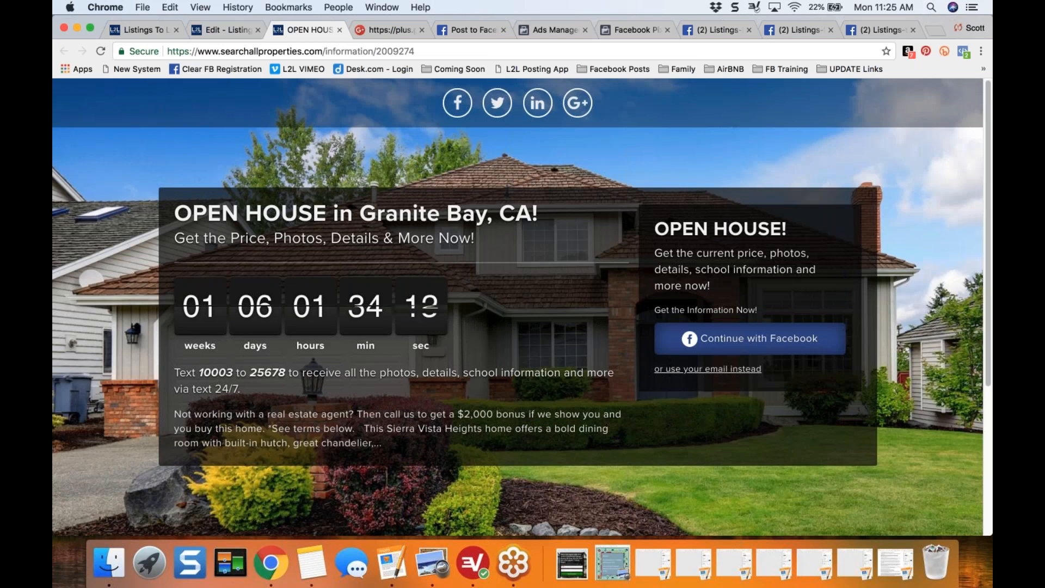
- Sign up on the open house landing page with Facebook, enter the visitor's phone number and request the information
click(757, 342)
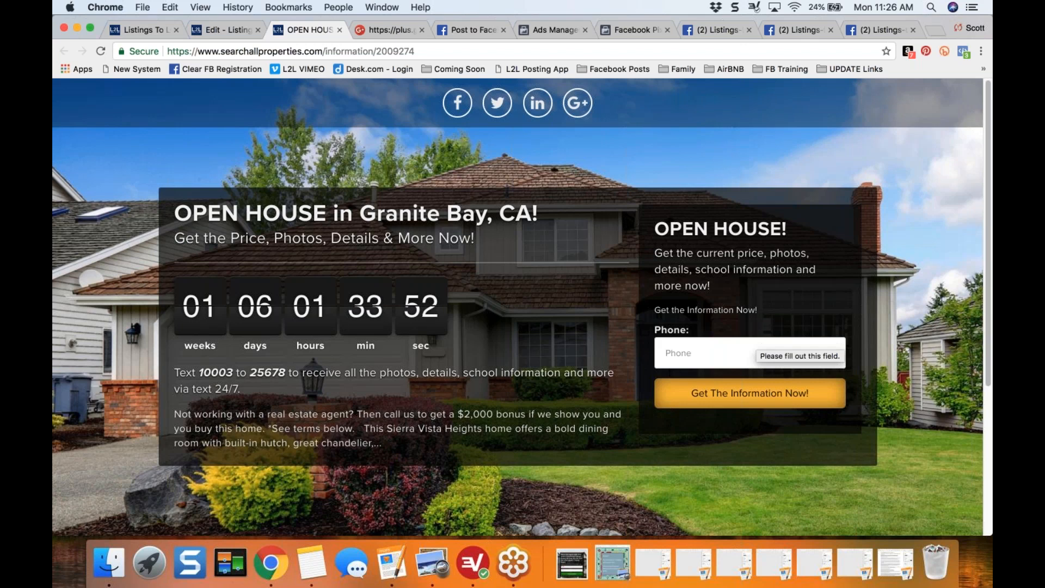
click(721, 347)
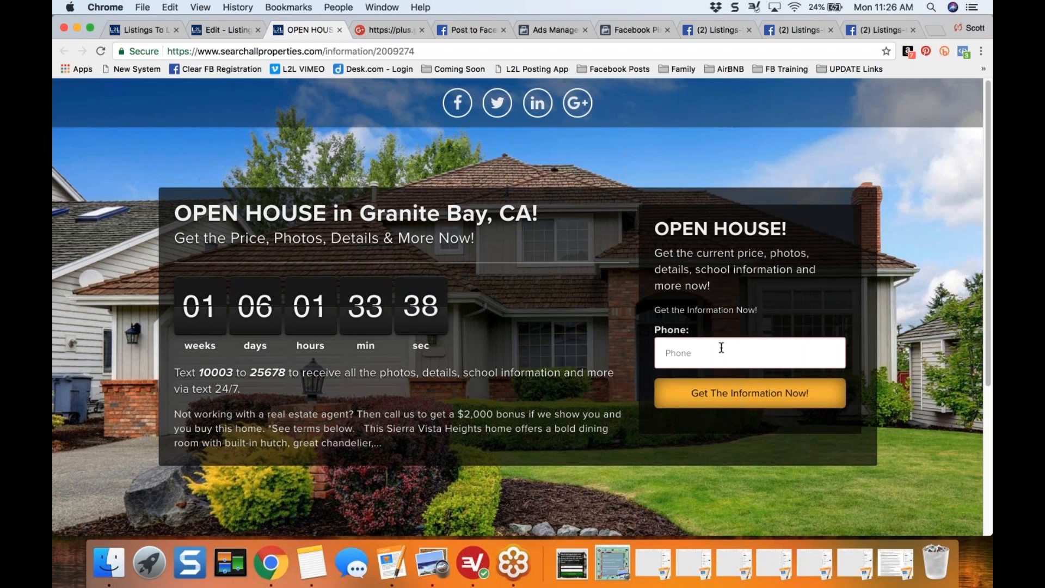
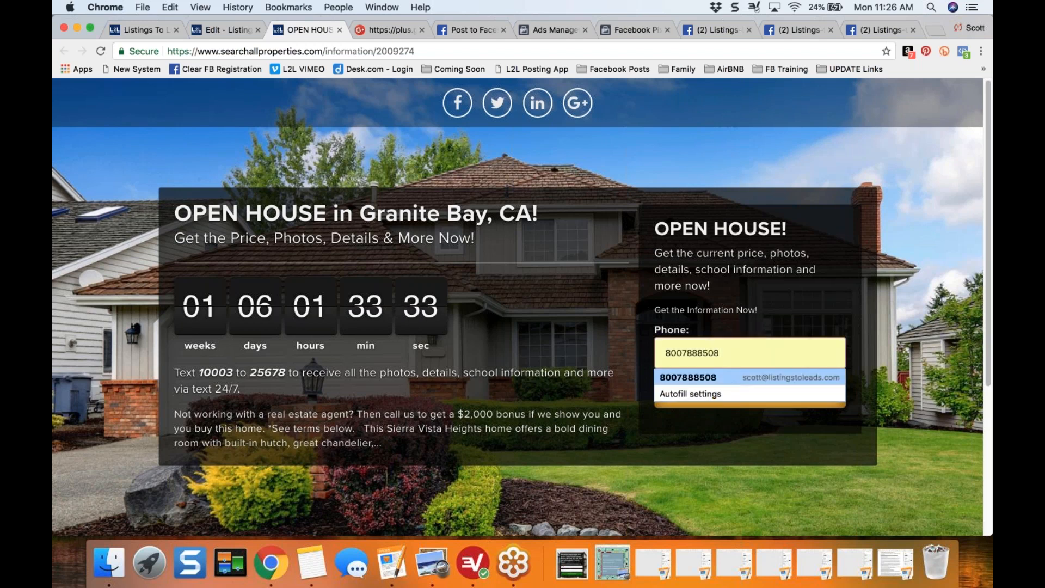
click(729, 379)
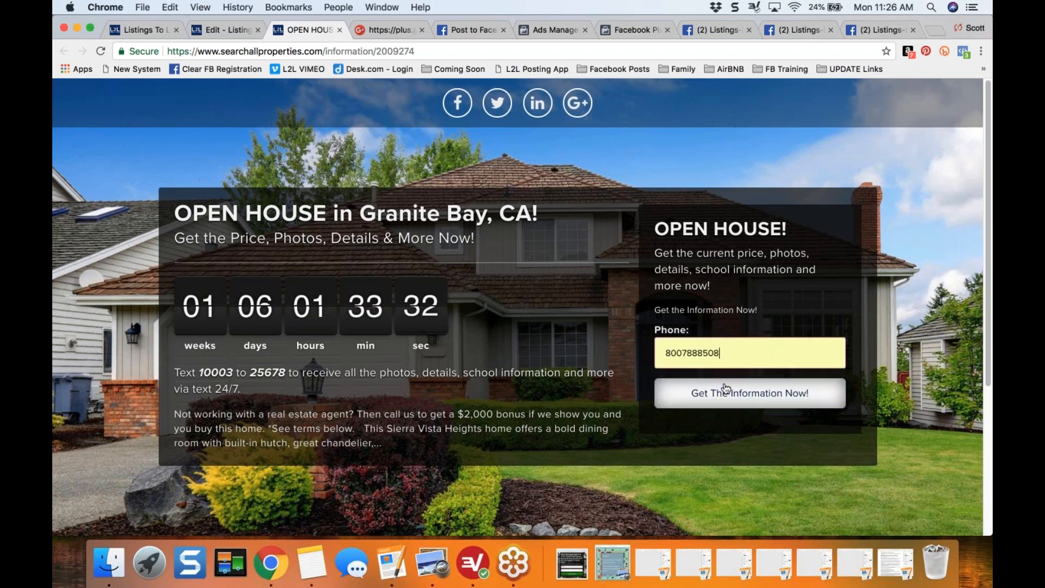
click(740, 400)
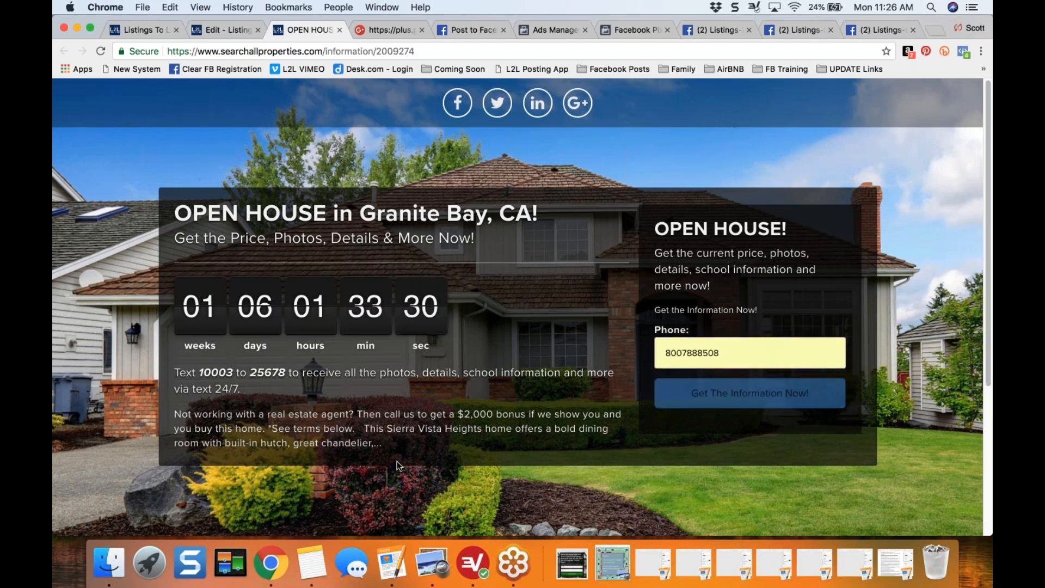
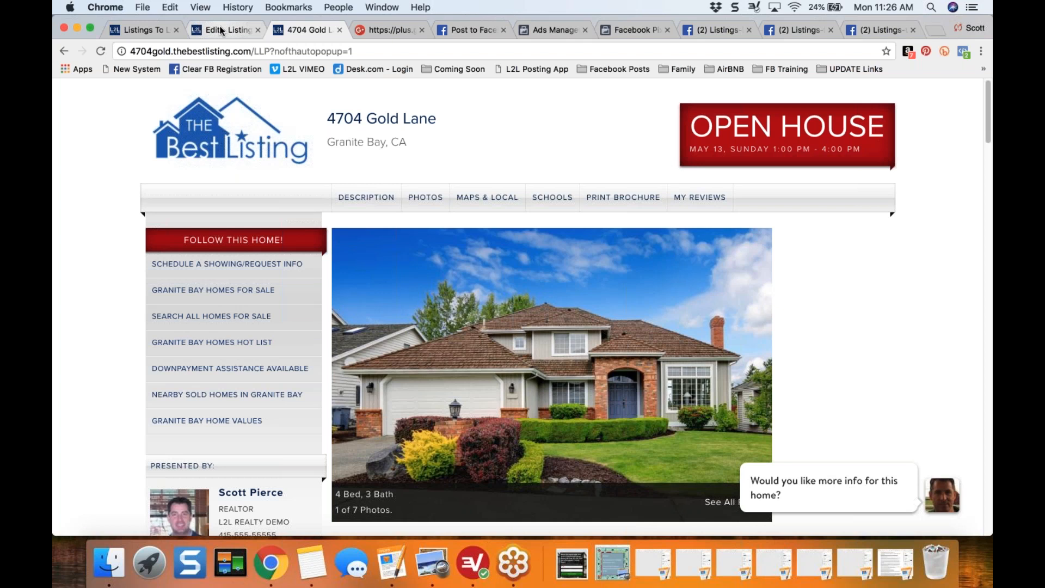
- Close the listing website, reopen the open house landing page in full view and copy its web address
click(339, 30)
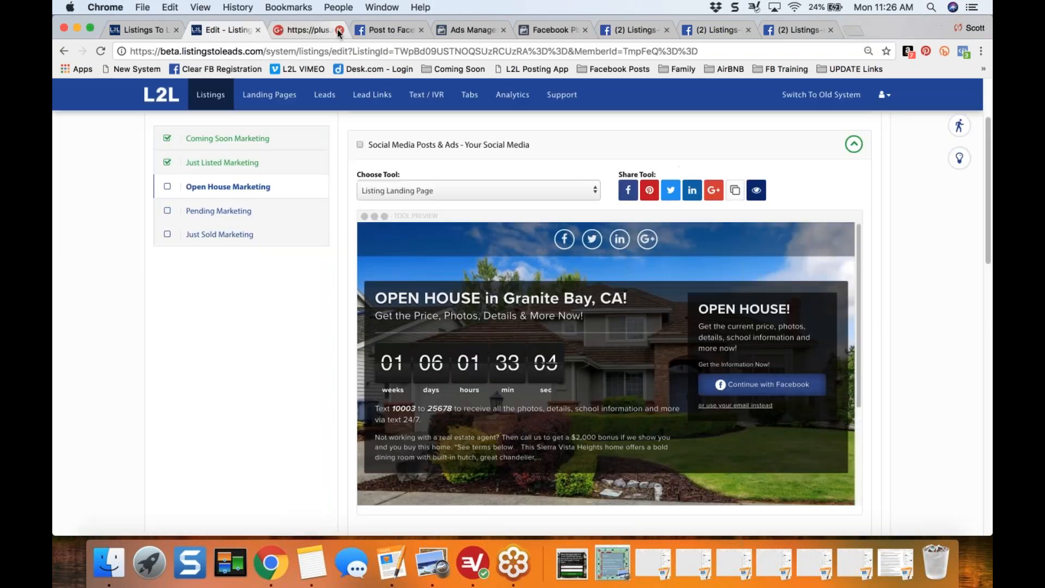
click(756, 191)
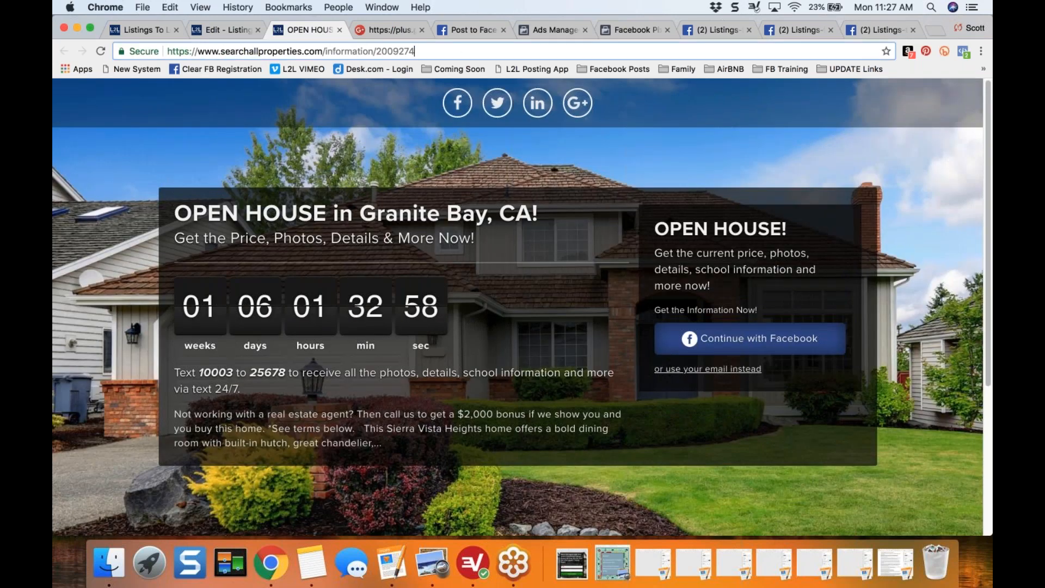
click(459, 51)
key(super+c)
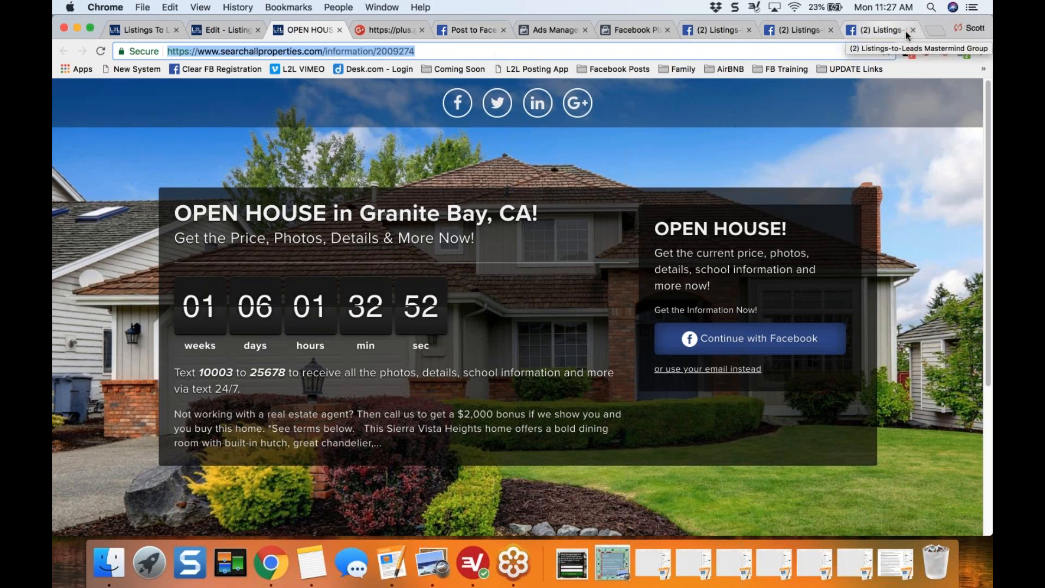
- Open the Listings-to-Leads Mastermind Group on Facebook in a new tab and start creating an ad from there
click(936, 31)
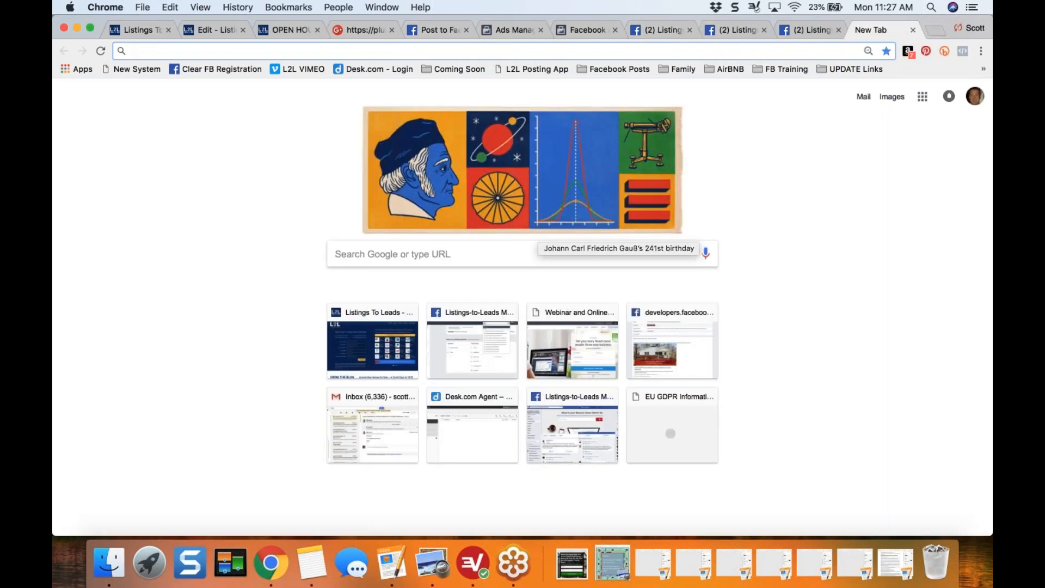
click(479, 339)
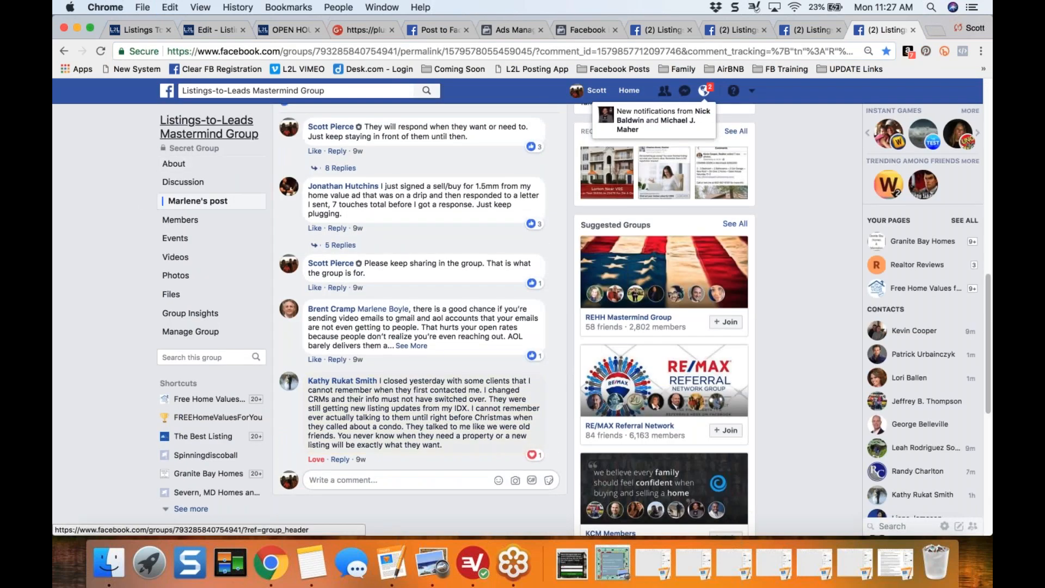
click(209, 127)
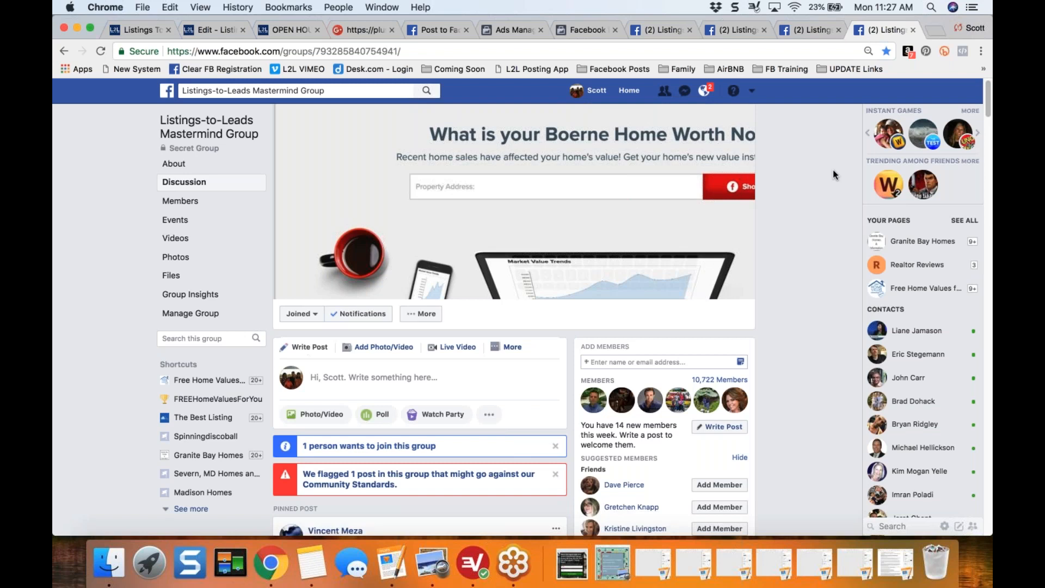
click(752, 93)
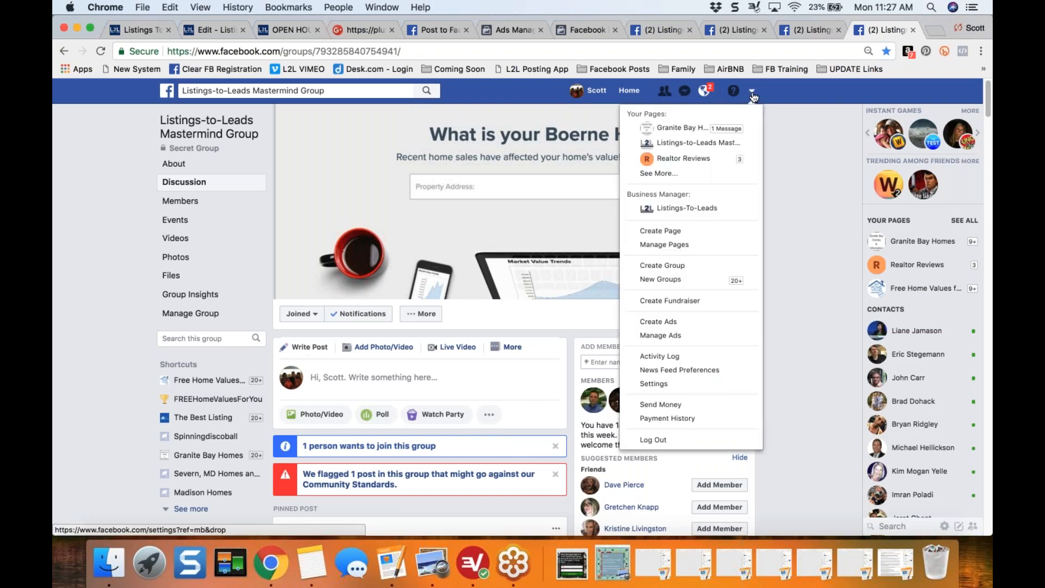
click(668, 324)
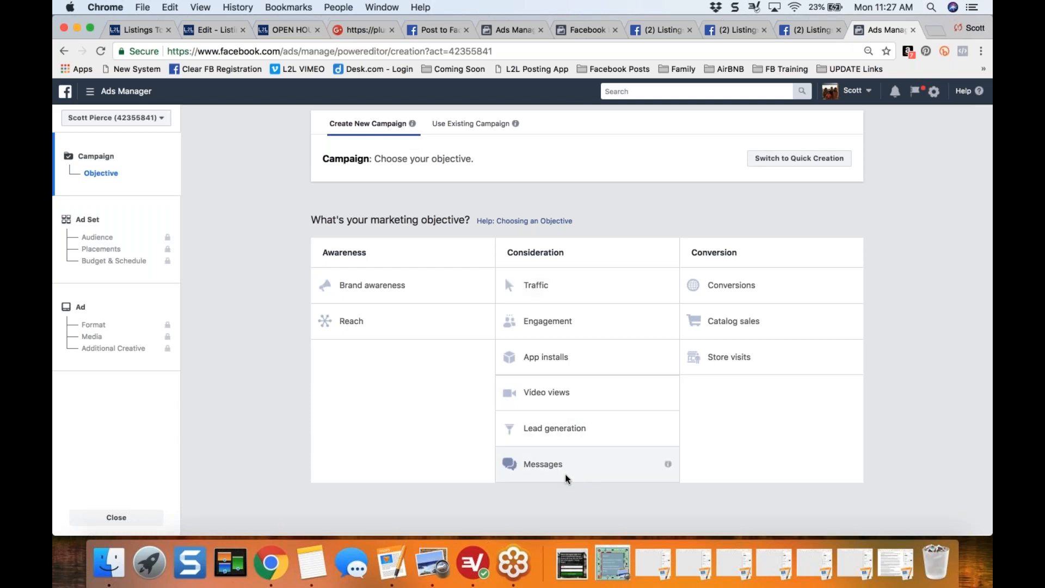
- Choose the Traffic objective, name the campaign with the listing's street address plus "Granite Bay Open House", and continue to the ad set
click(547, 283)
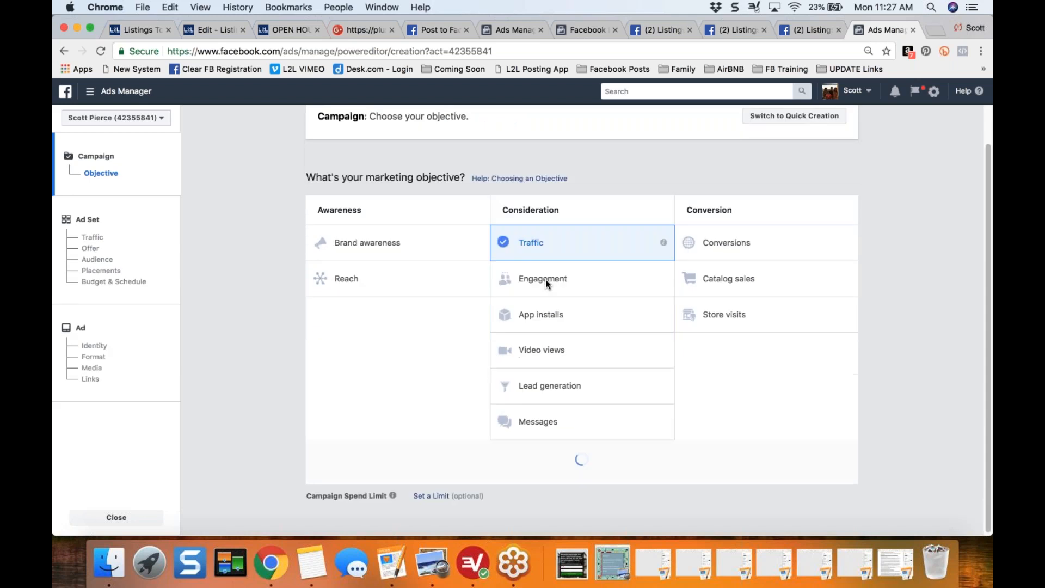
click(603, 411)
key(super+a)
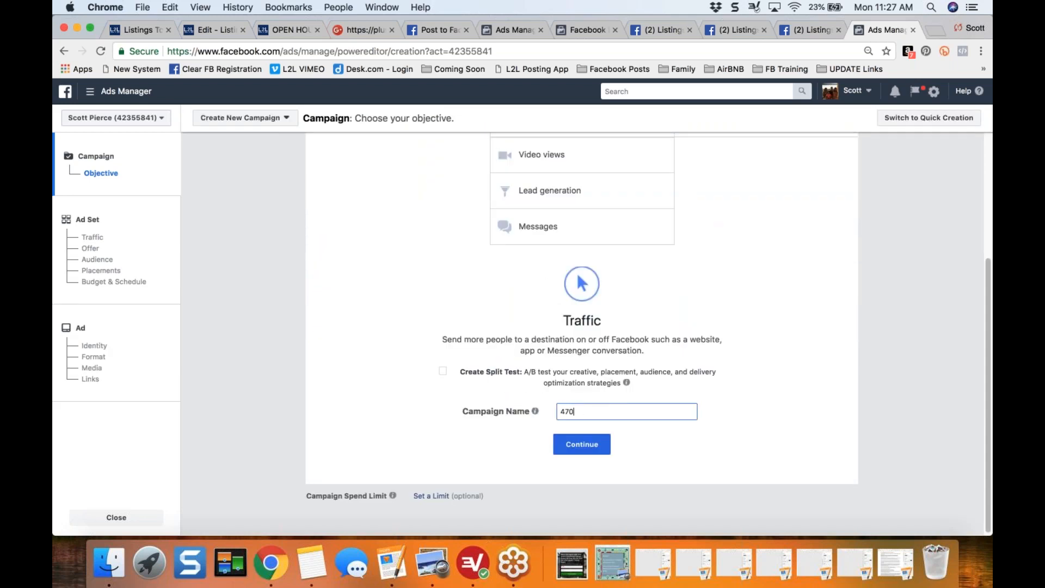
text(te Bay Open House)
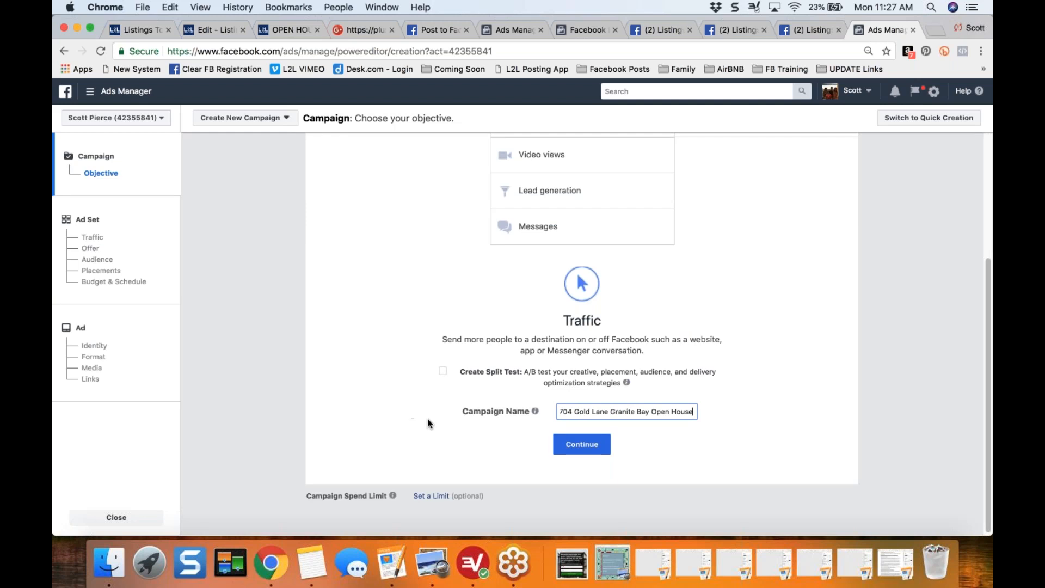
click(586, 452)
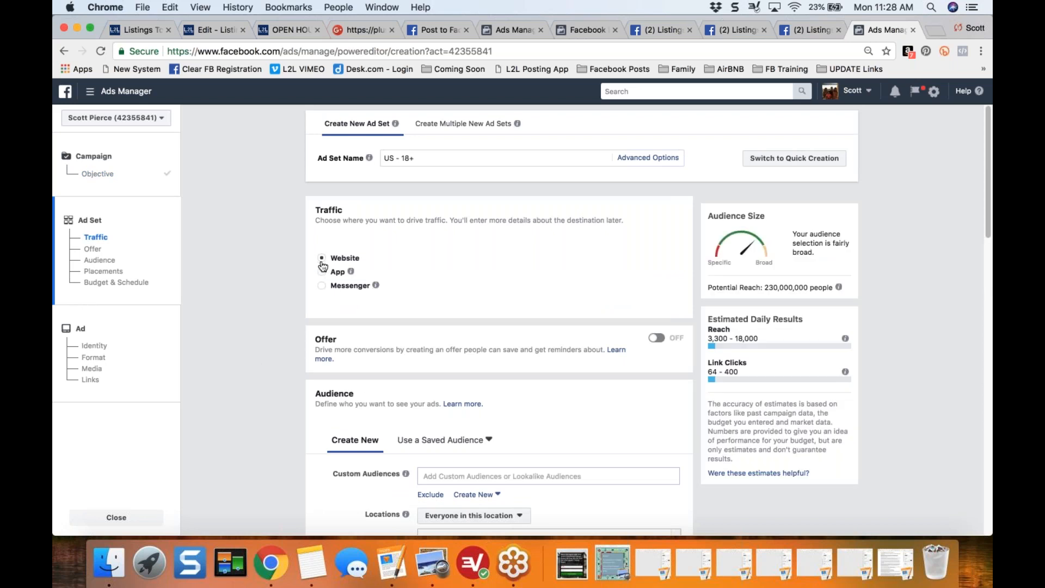
- Examine the saved audiences and the location targeting options, keeping a new audience aimed at everyone in the location
scroll(323, 266, down, 5)
scroll(499, 331, down, 3)
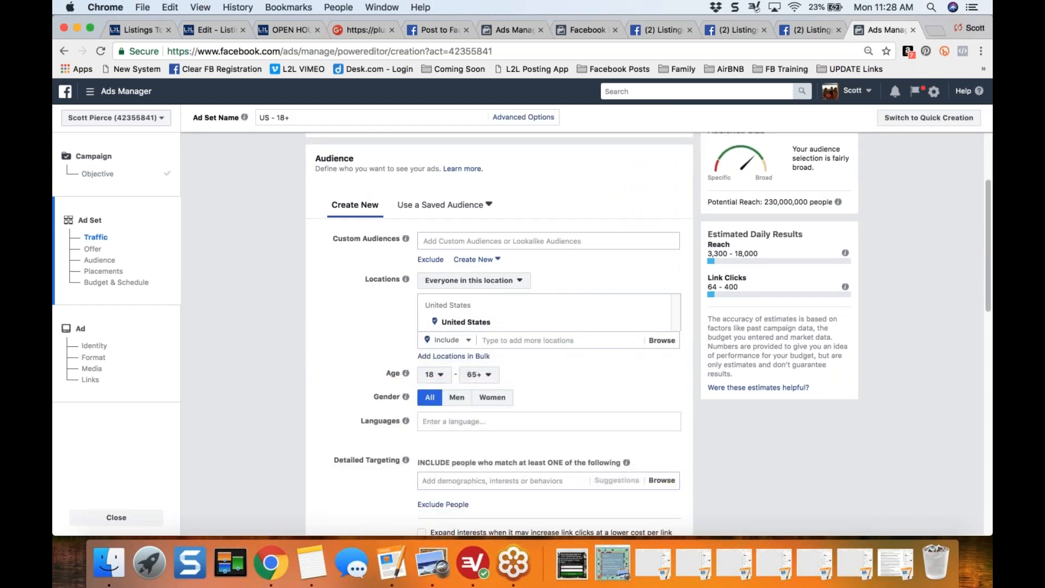
click(489, 207)
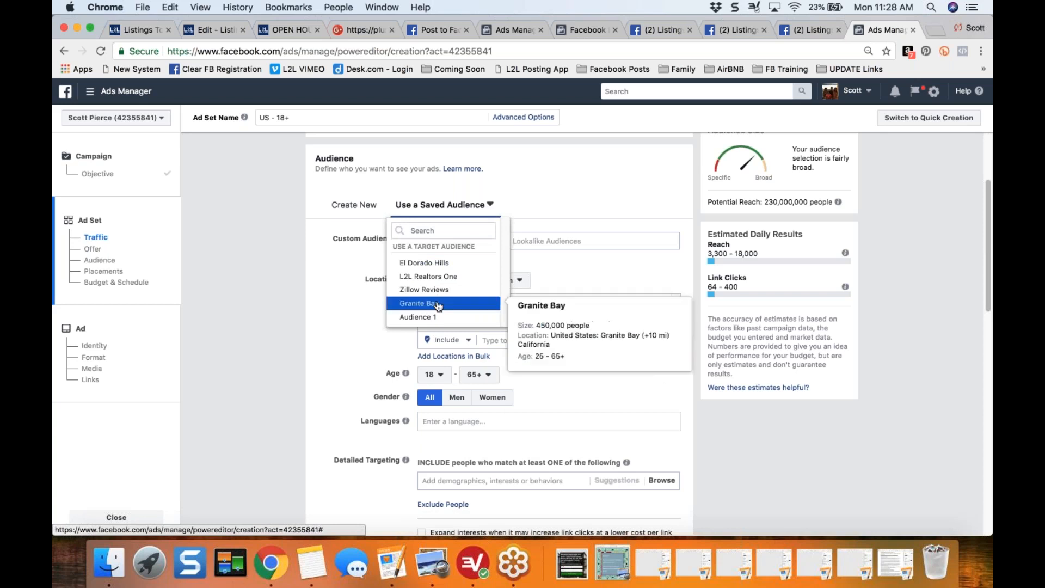
click(355, 204)
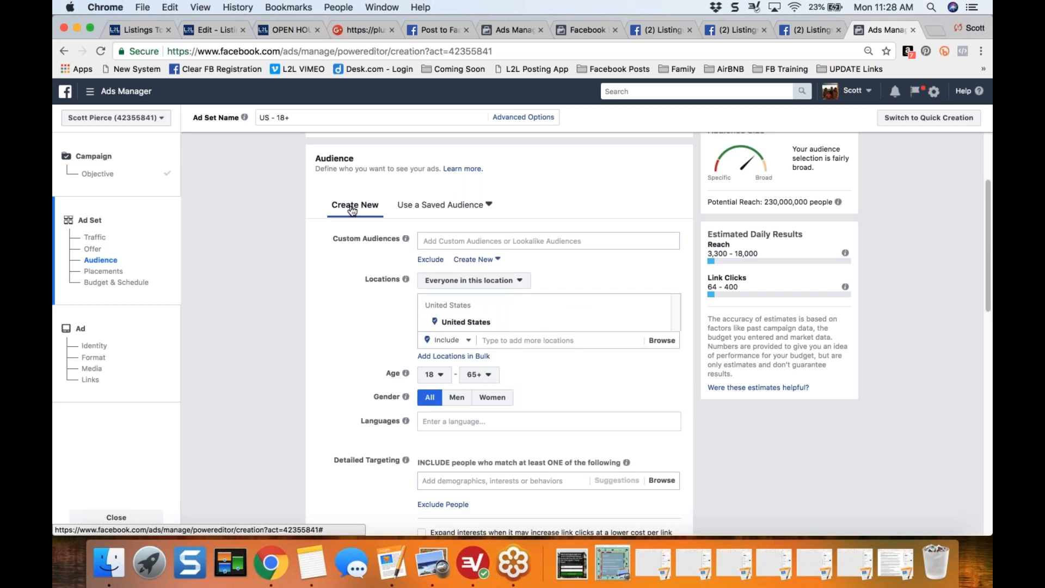
scroll(302, 292, down, 1)
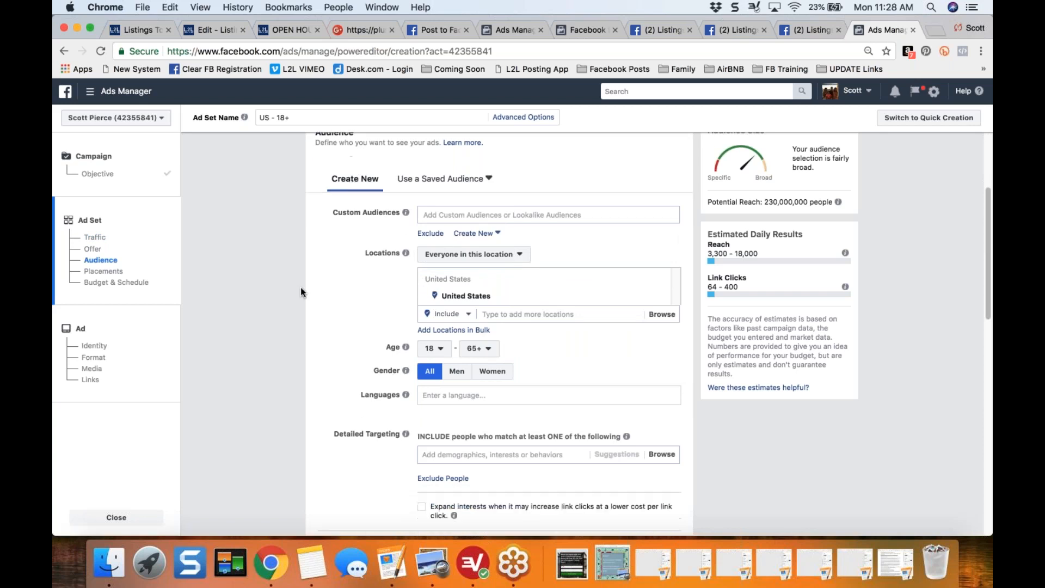
scroll(301, 289, down, 2)
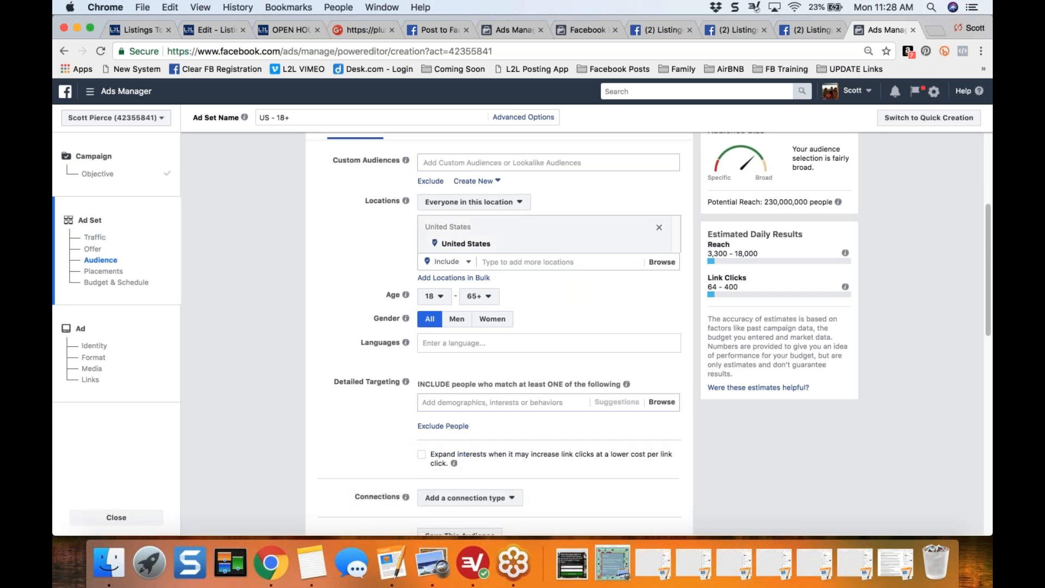
click(509, 203)
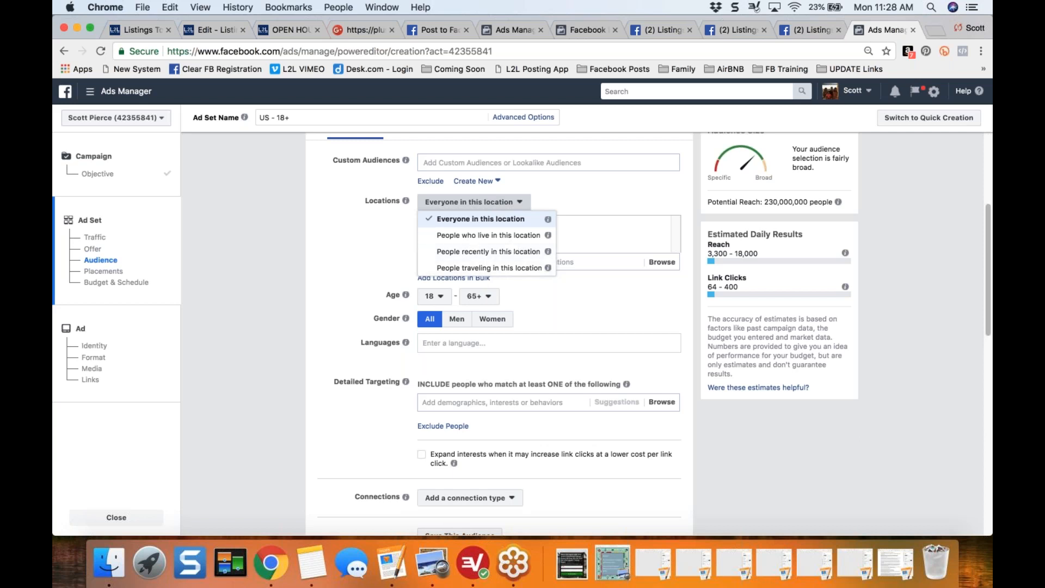
click(391, 239)
- Set the audience location to the city of Granite Bay, California, United States
scroll(335, 246, down, 1)
click(540, 236)
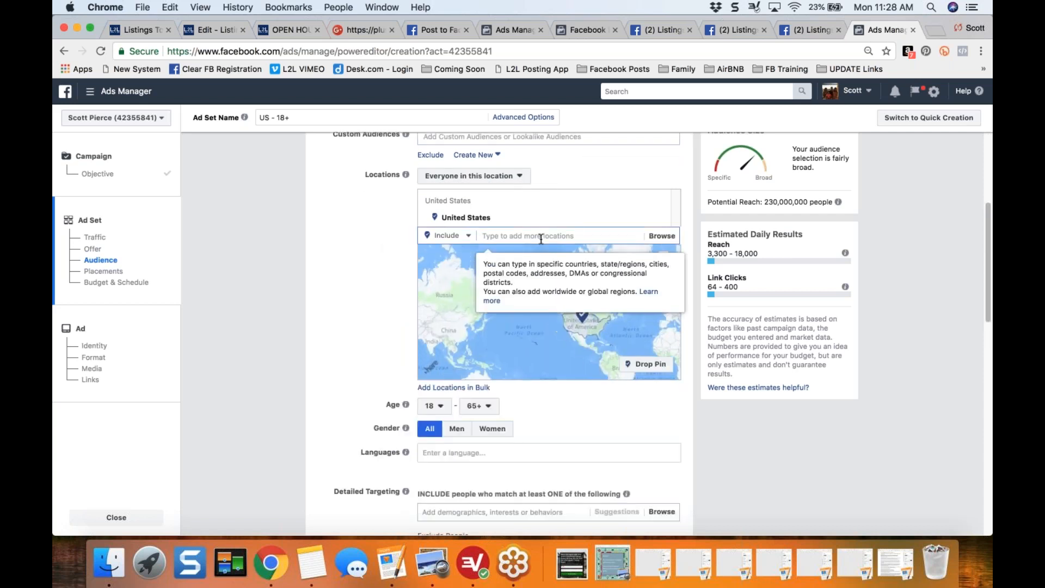
text(Granite Bay)
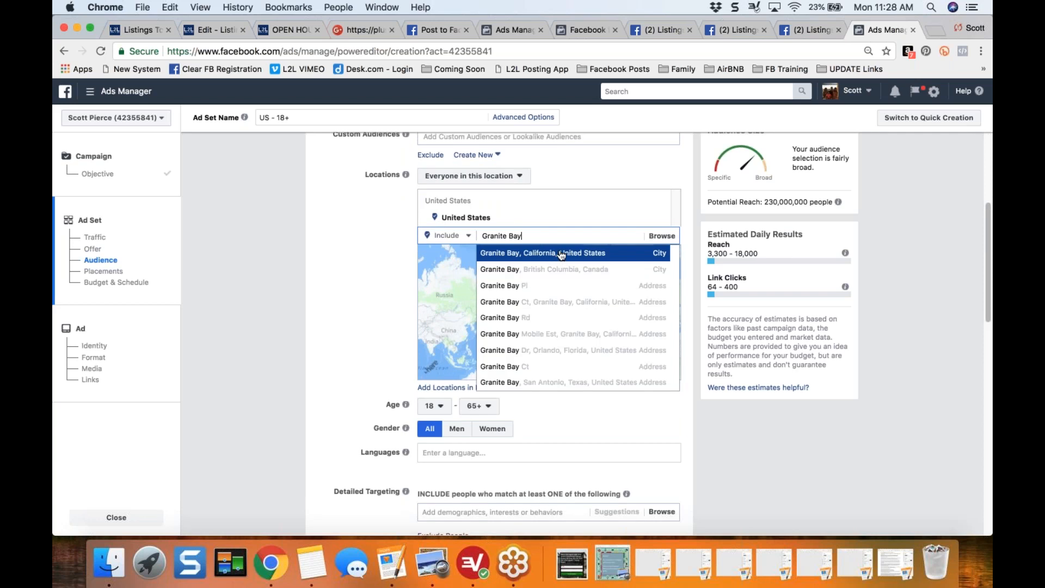
click(561, 253)
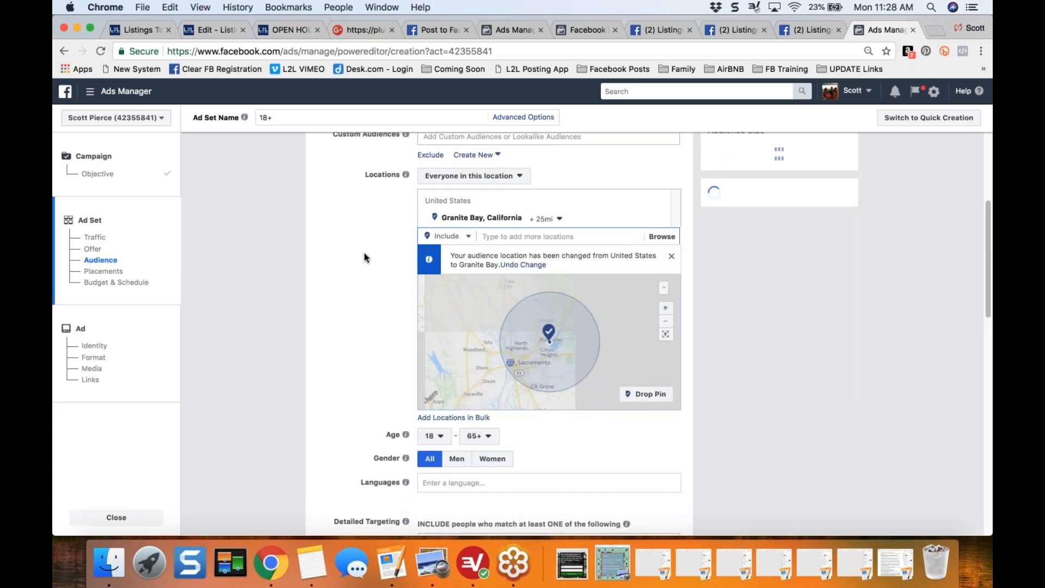
- Reduce the radius around Granite Bay to 10 miles, pointing out the potential reach before and after the change
scroll(364, 253, up, 2)
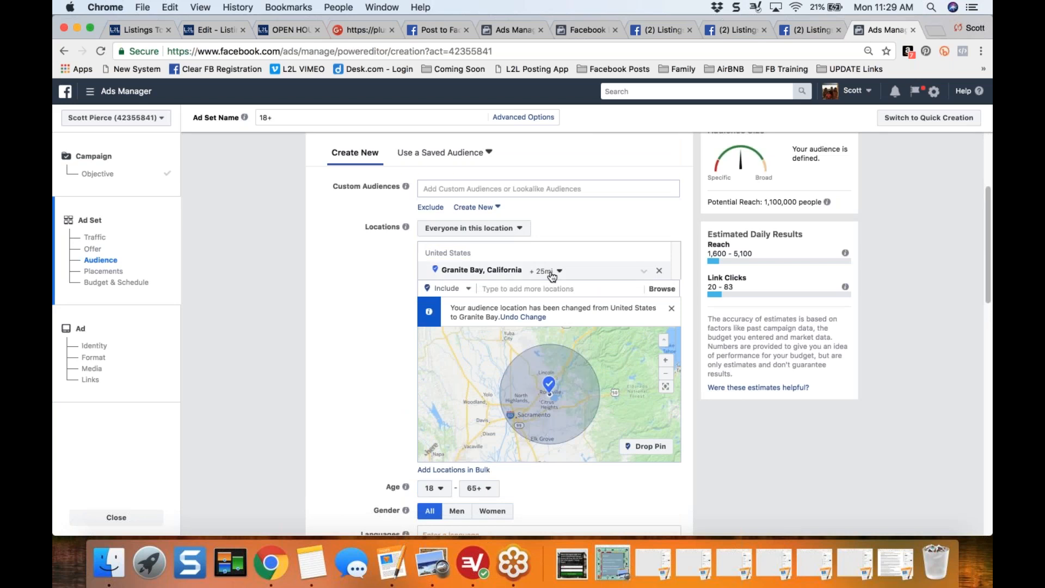
drag(723, 203, 826, 202)
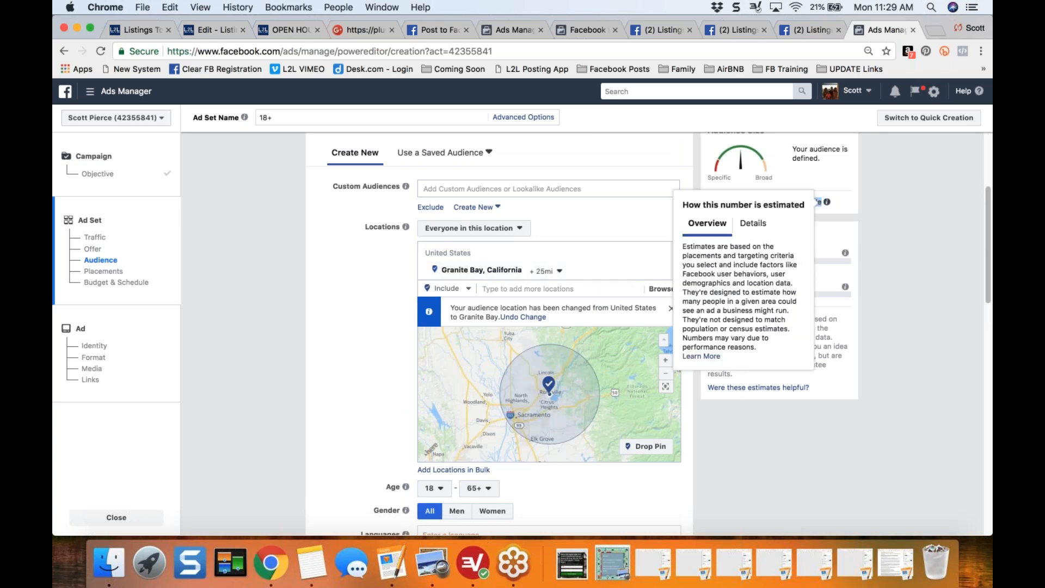
drag(756, 202, 796, 203)
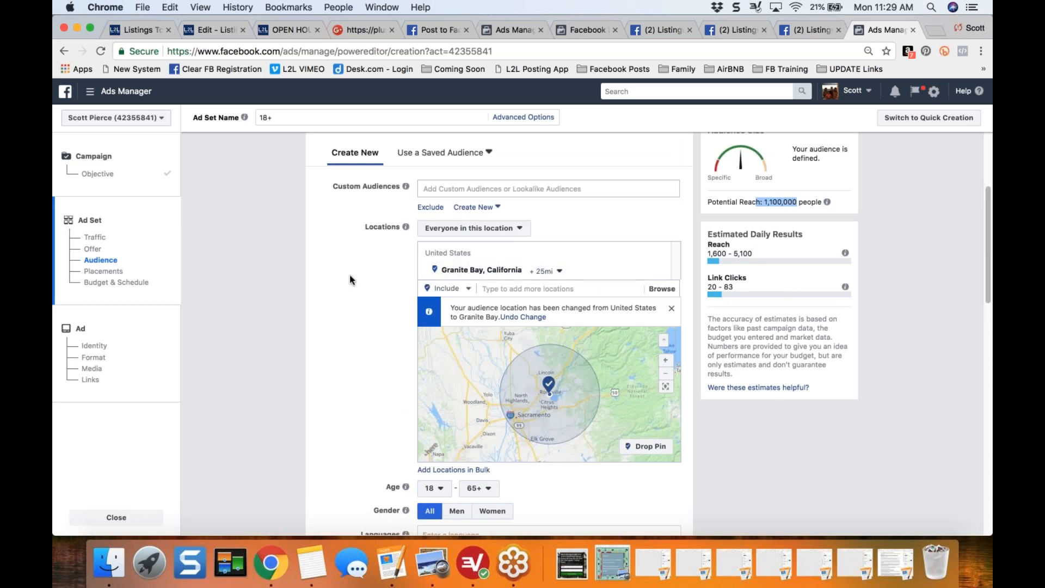
click(560, 271)
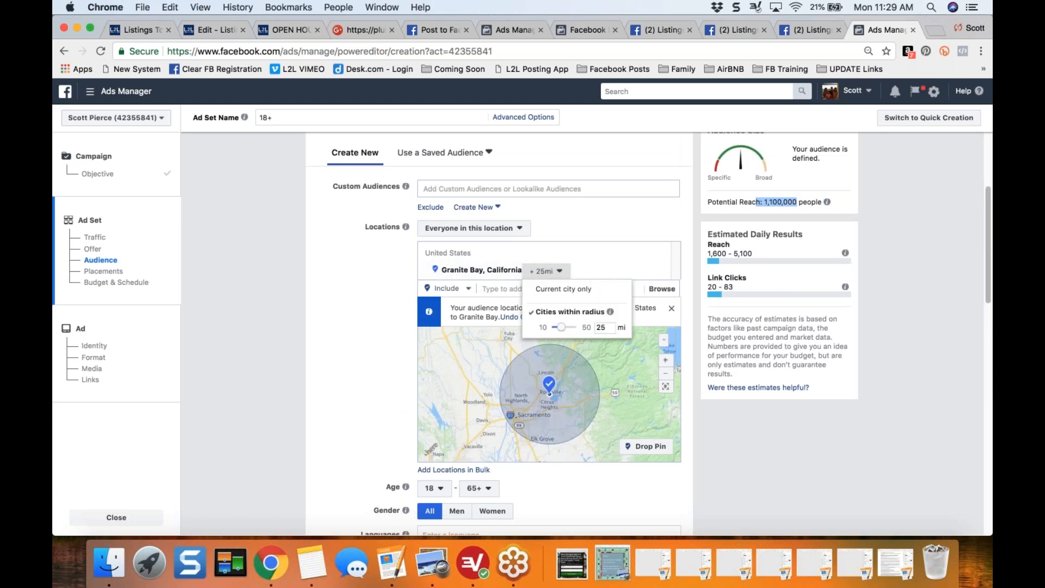
drag(562, 329, 550, 330)
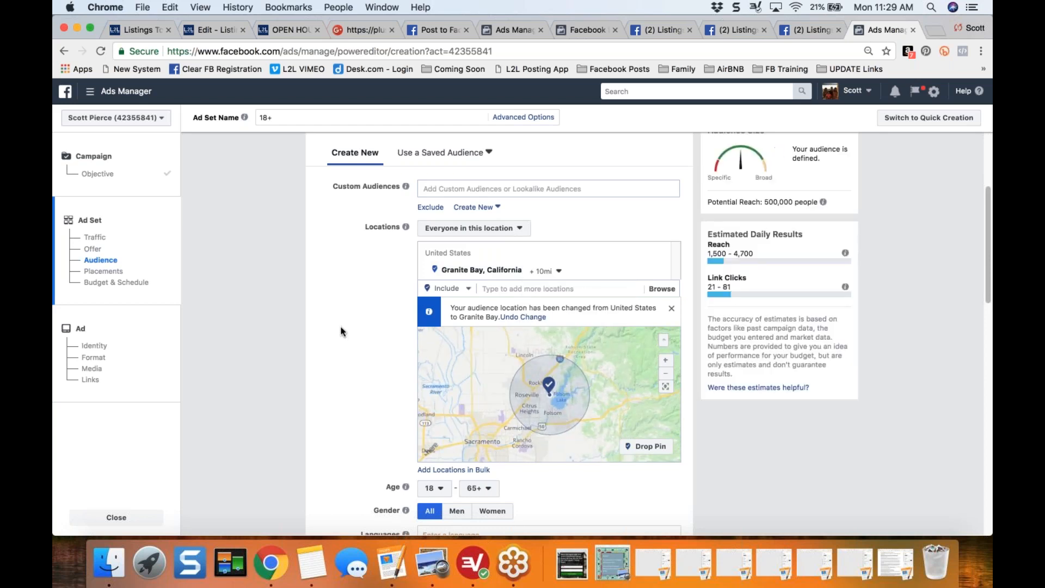
drag(760, 202, 794, 202)
click(339, 358)
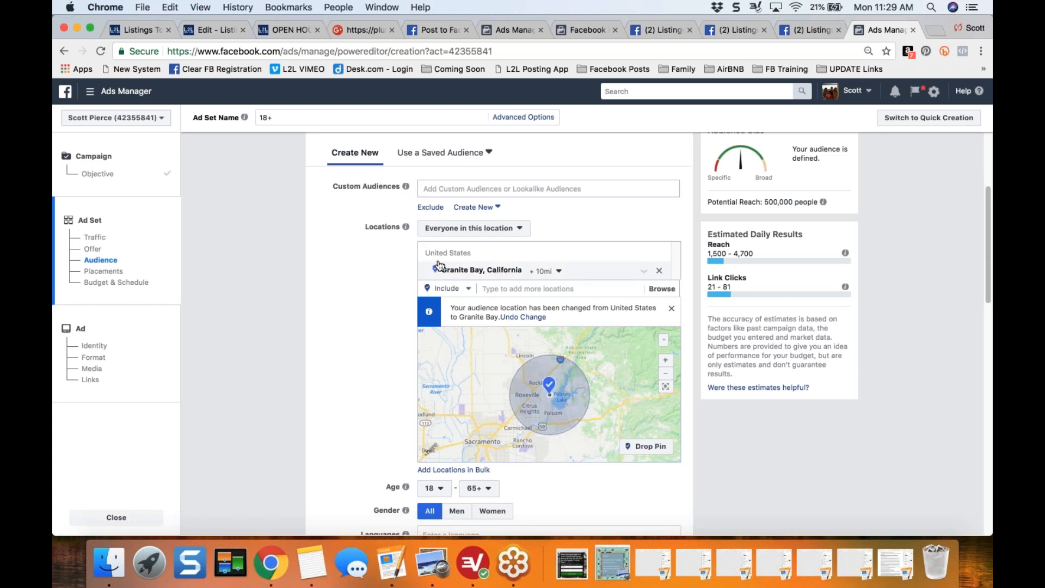
- Set the audience age range to 28 through 55 and point out the potential reach
scroll(499, 333, down, 5)
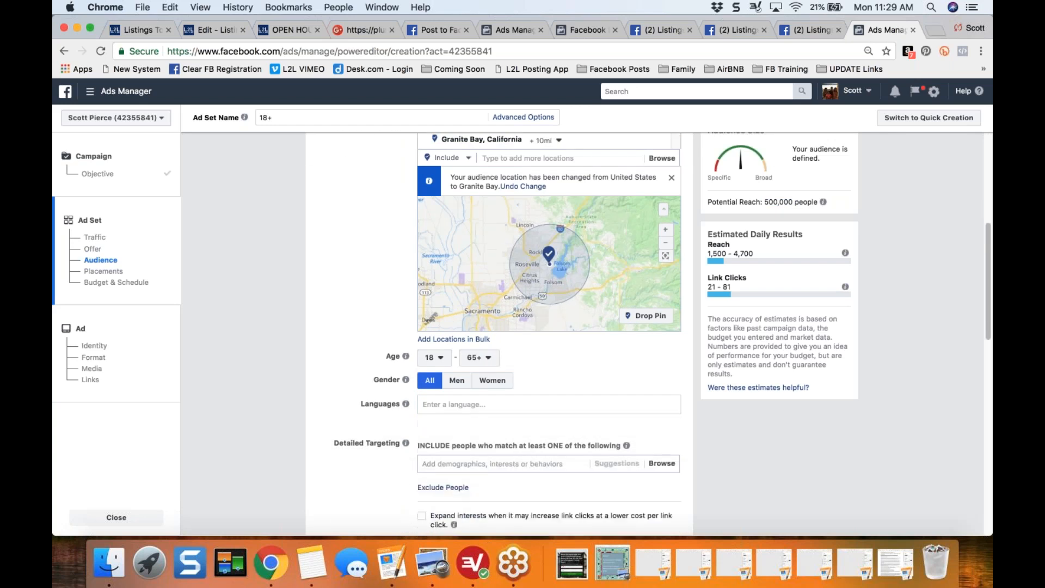
scroll(435, 239, down, 1)
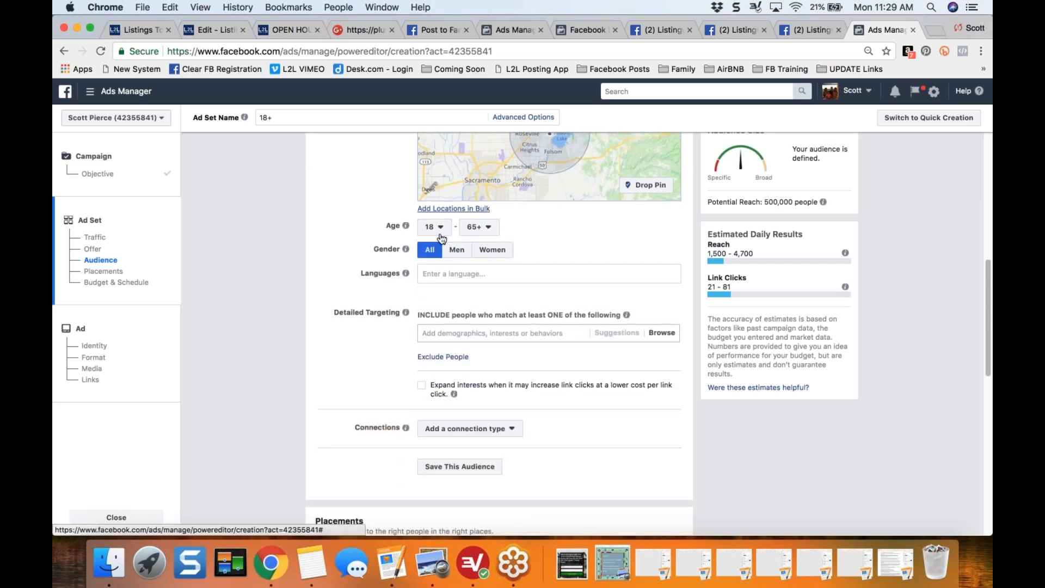
click(441, 229)
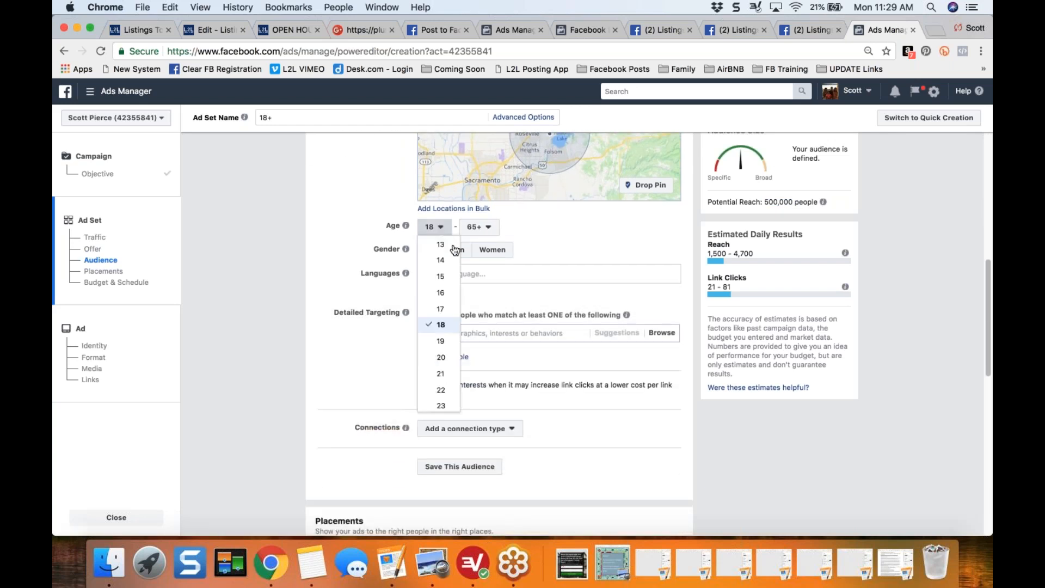
scroll(456, 278, down, 3)
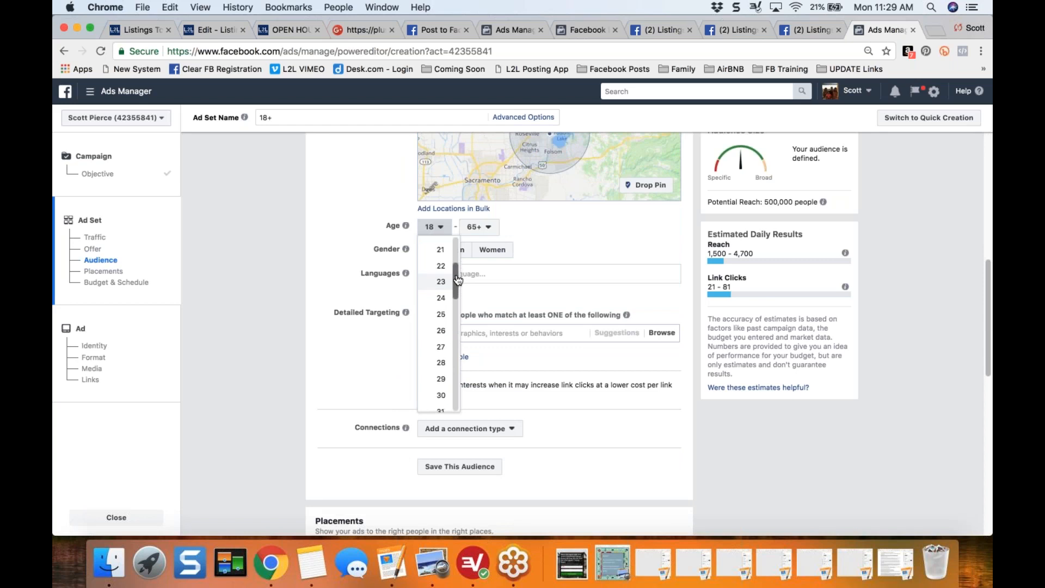
click(440, 378)
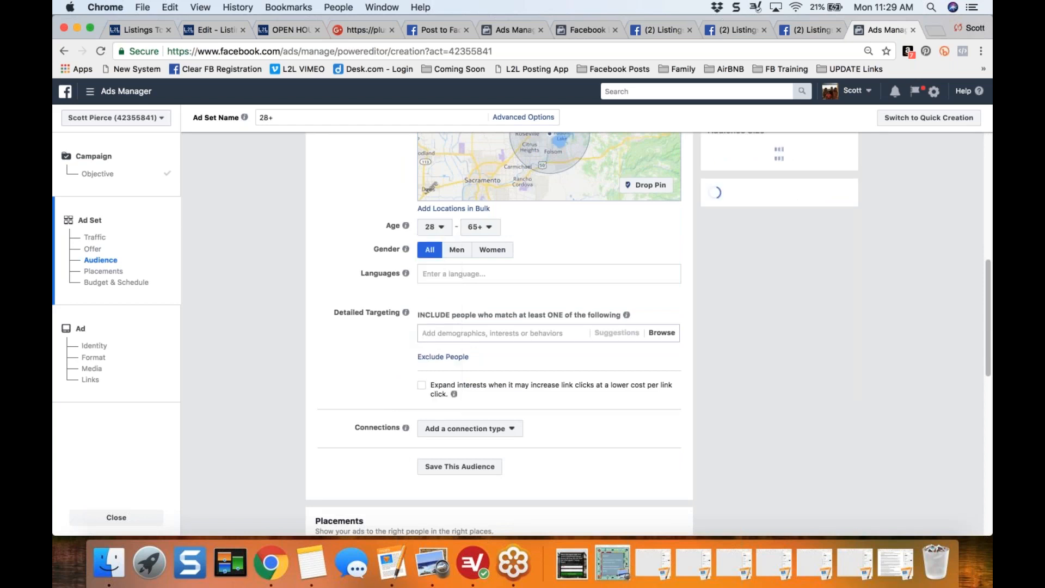
click(495, 223)
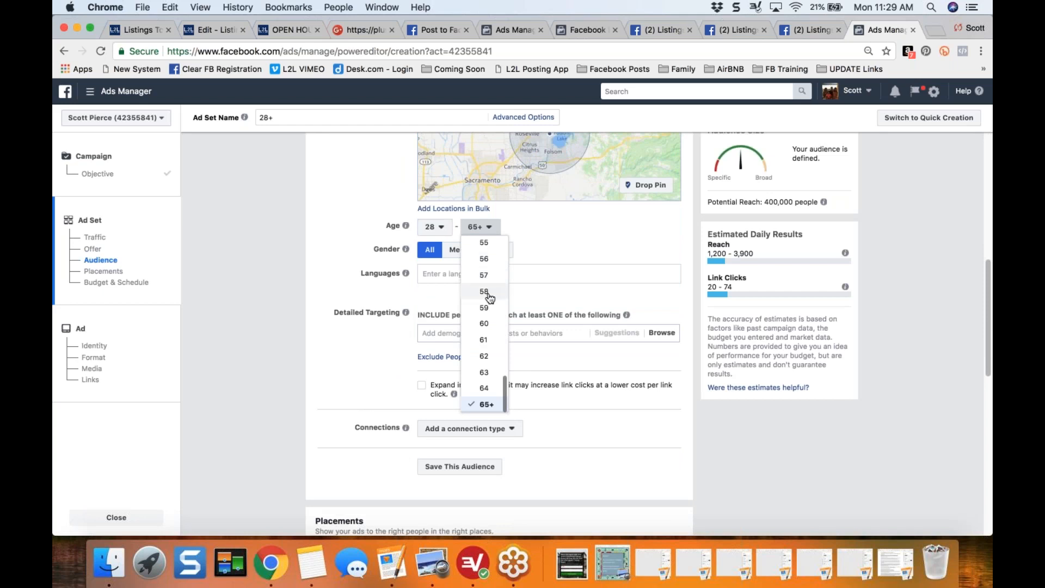
click(489, 246)
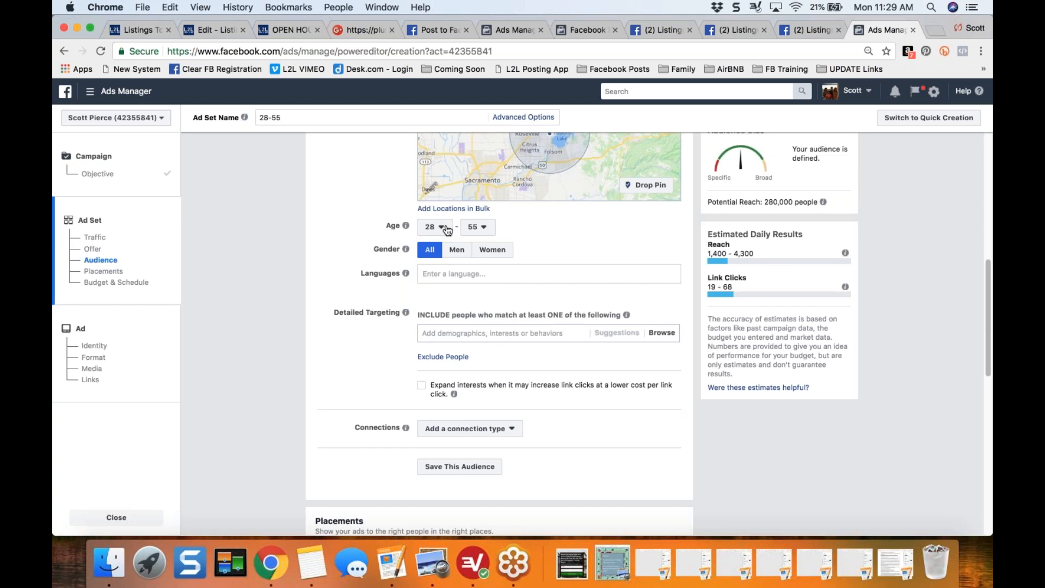
drag(736, 202, 818, 202)
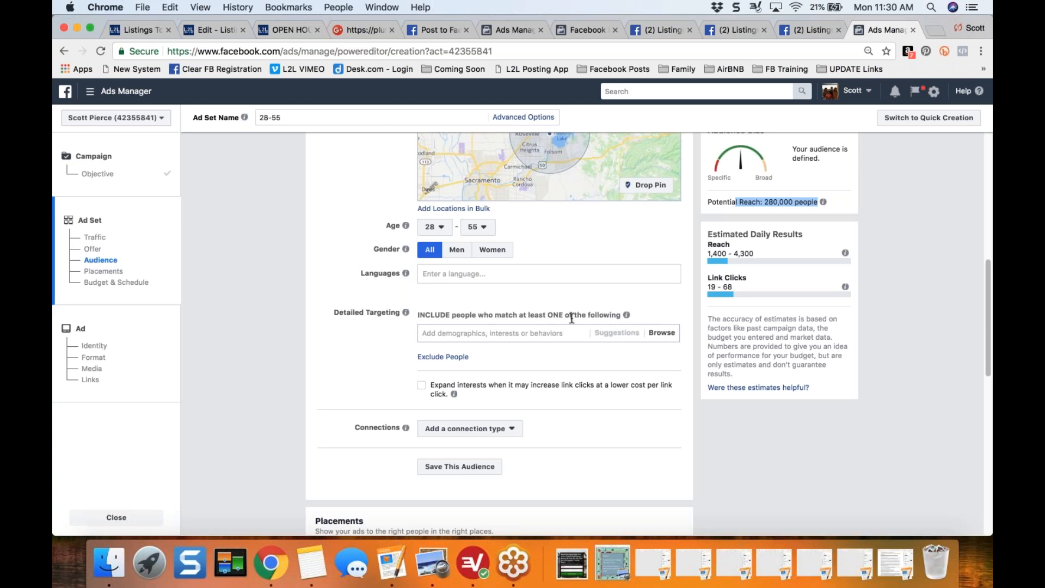
- Point out the potential reach, and search the detailed targeting inclusions for Realtor.com without adding an entry
click(299, 340)
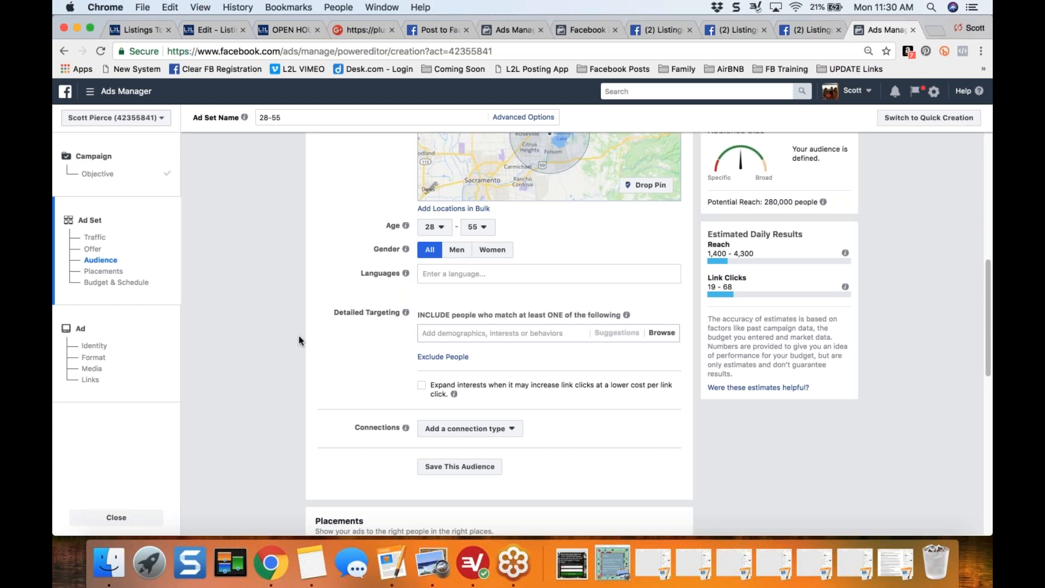
drag(761, 202, 799, 204)
click(325, 301)
scroll(324, 301, down, 4)
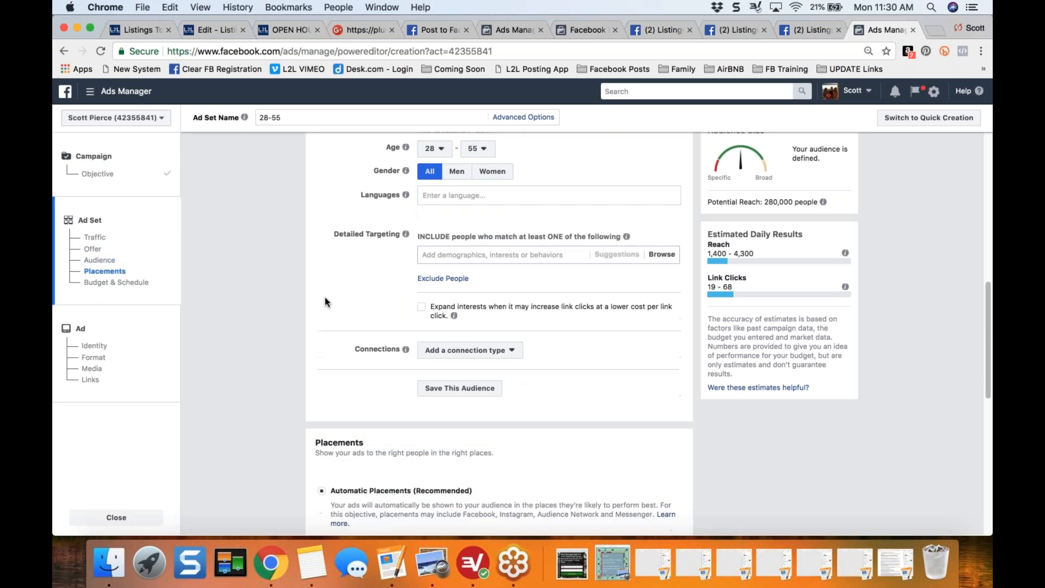
click(492, 229)
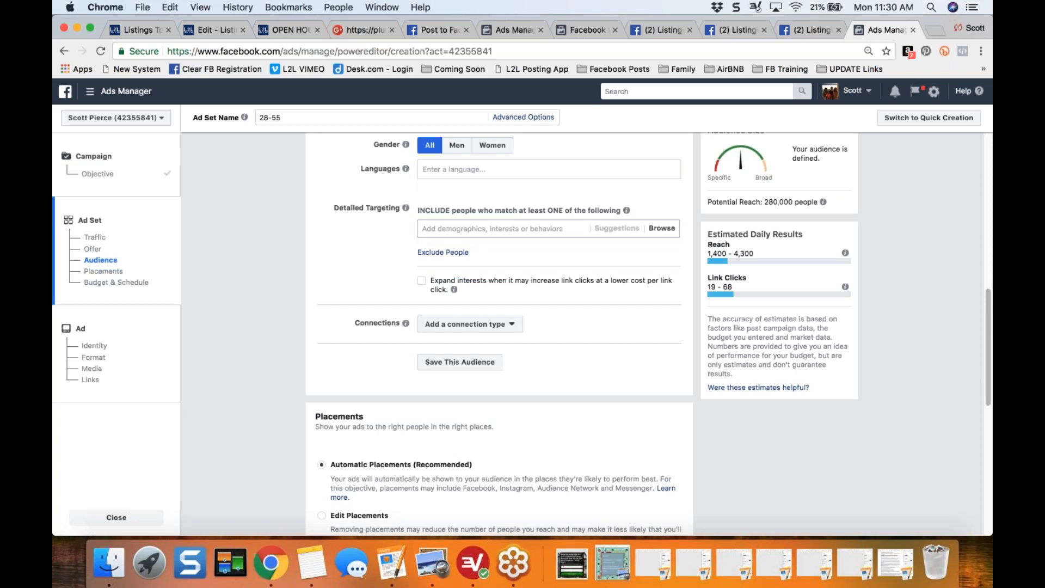
text(Realtor.com)
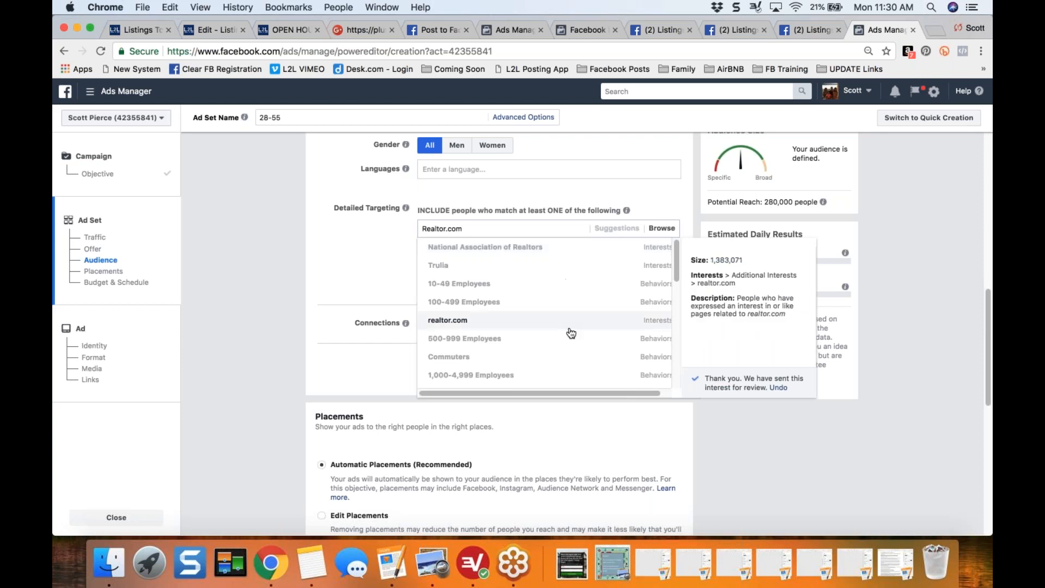
click(361, 279)
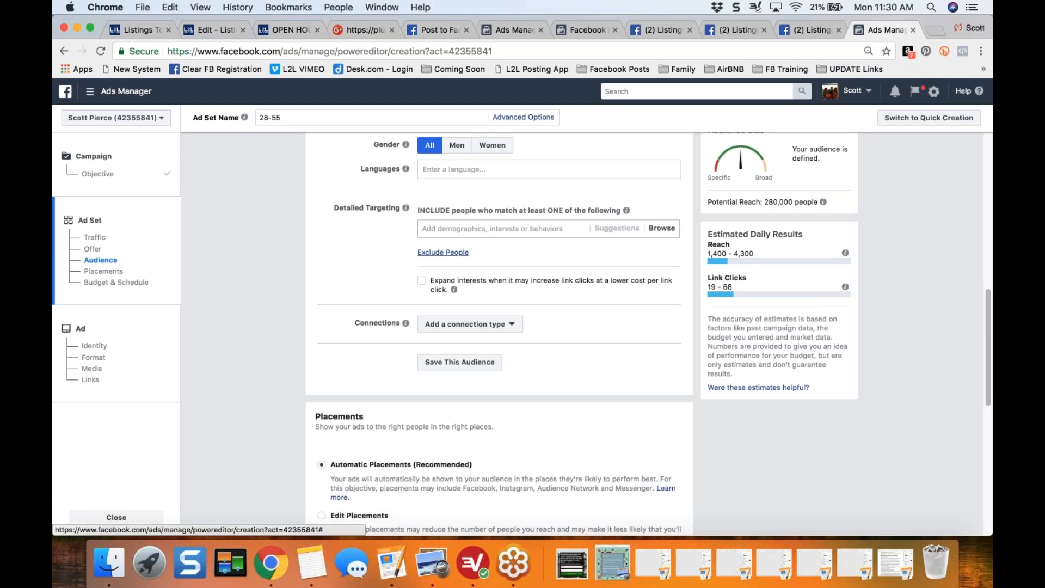
- Add an exclusion to the detailed targeting for people whose job title is Real estate broker
click(442, 252)
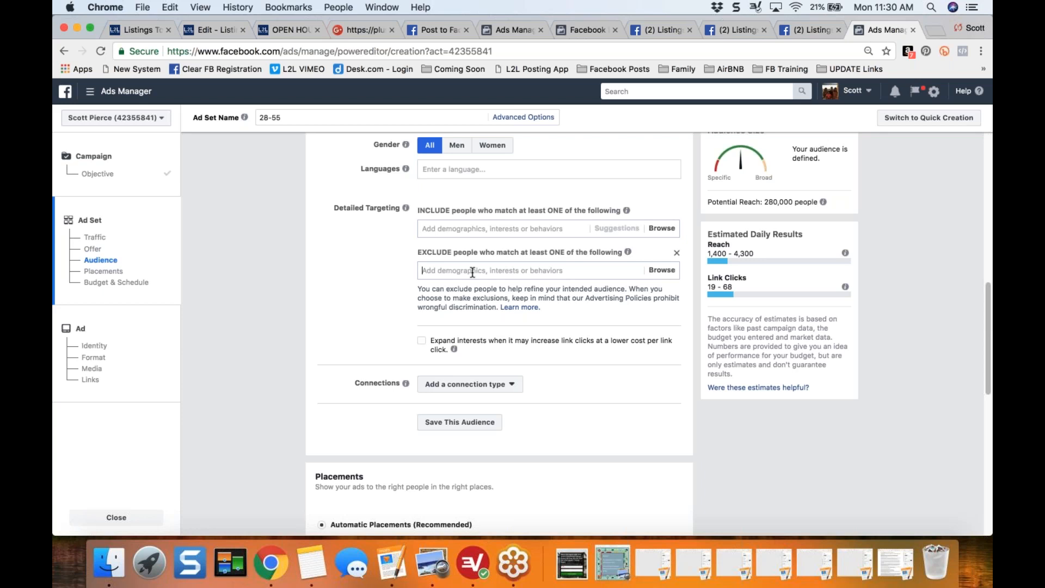
text(Rea)
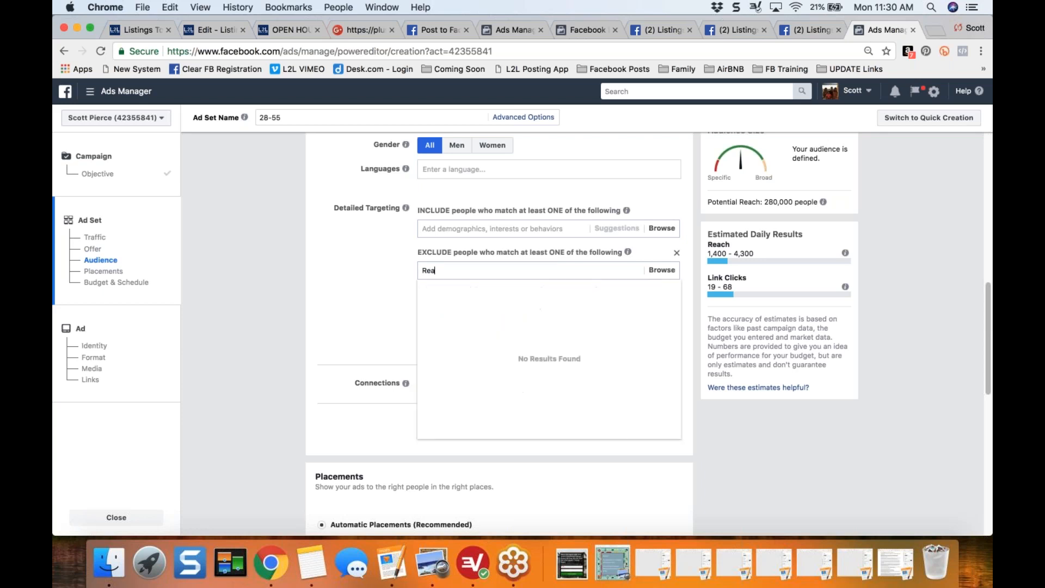
text(l Estate)
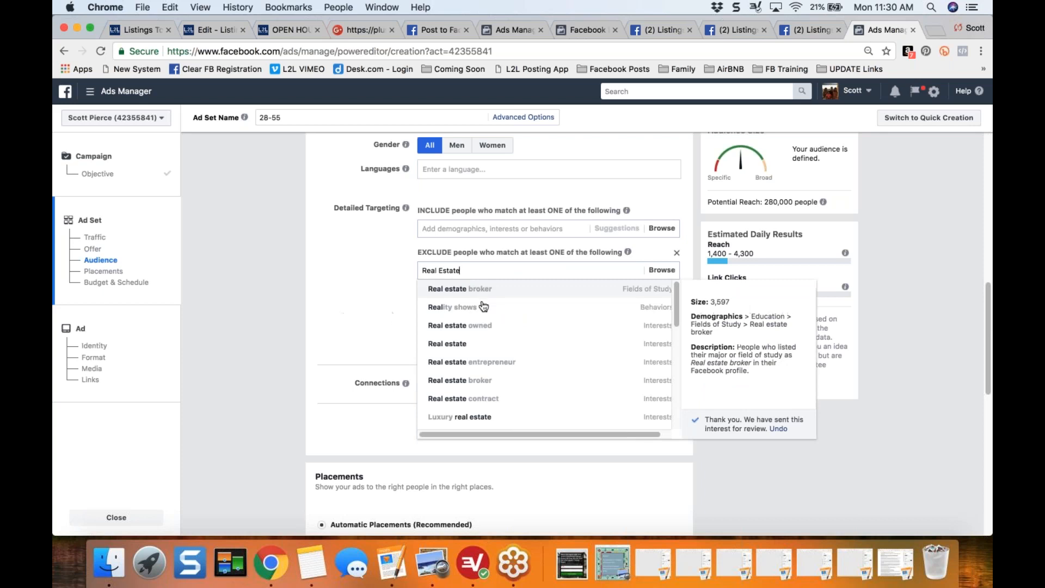
drag(675, 297, 677, 363)
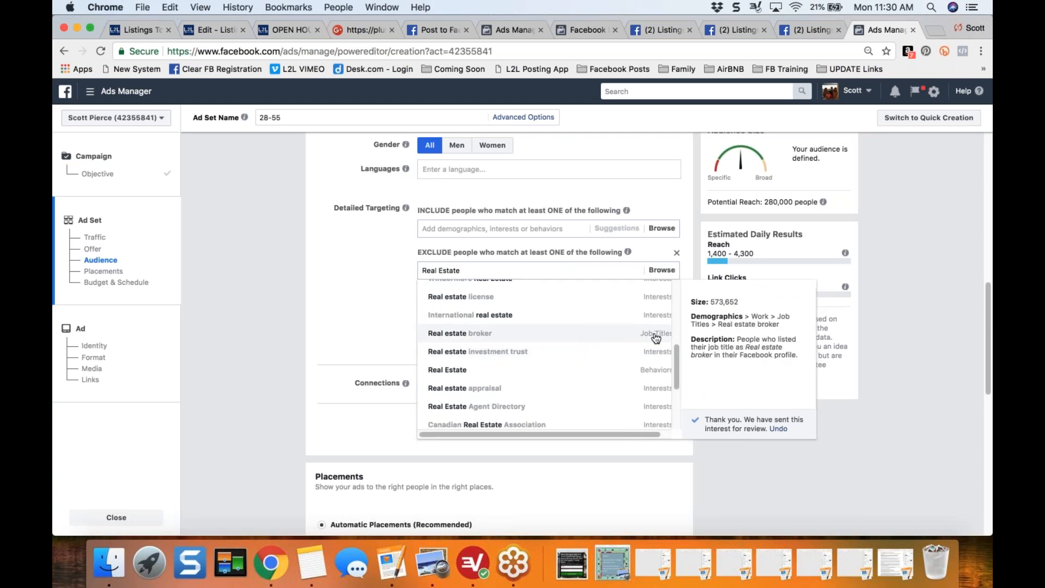
click(573, 340)
- Also exclude people whose employer is listed as Real estate broker from the audience
text(real estate)
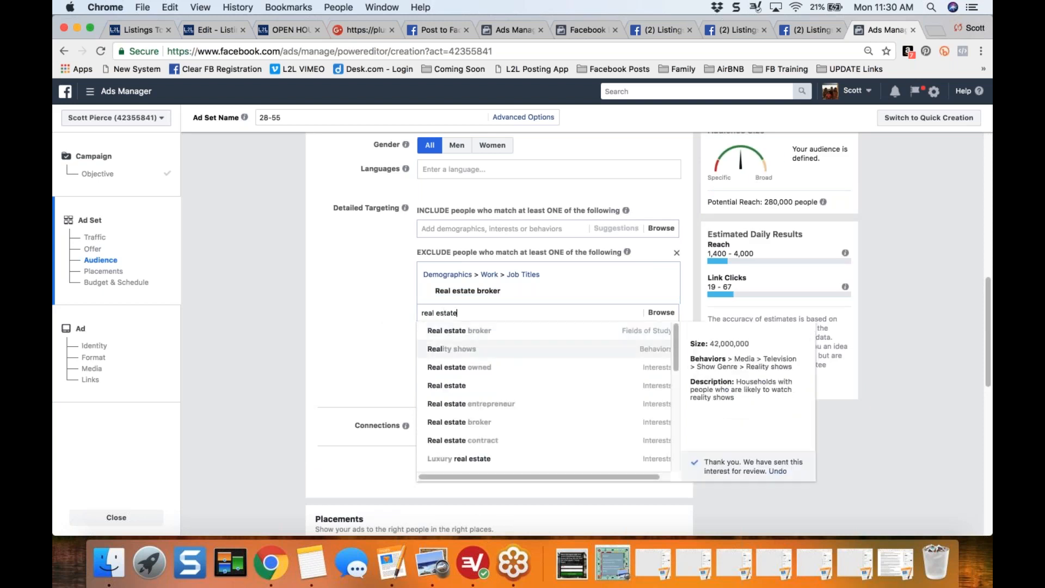
drag(675, 341, 672, 449)
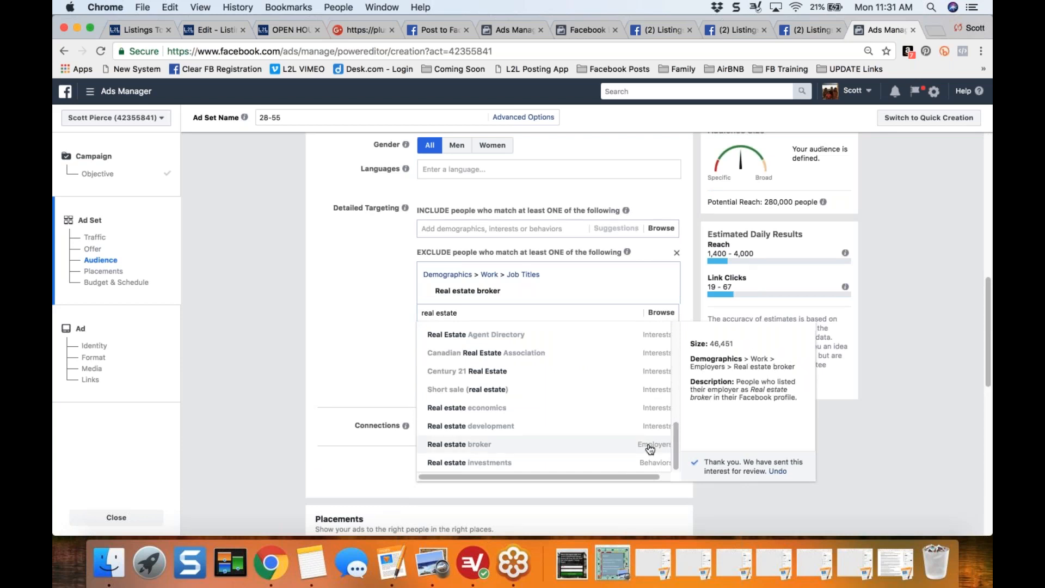
click(649, 446)
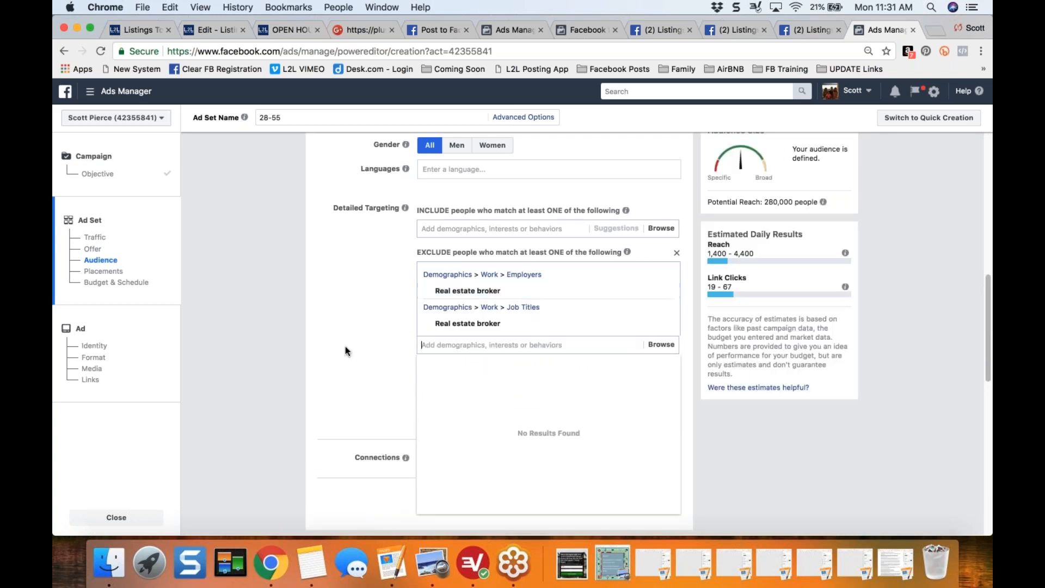
- Search the exclusion options for "realtor" and "real estate" to look for further job-related entries, leaving the exclusion list as it is
text(re)
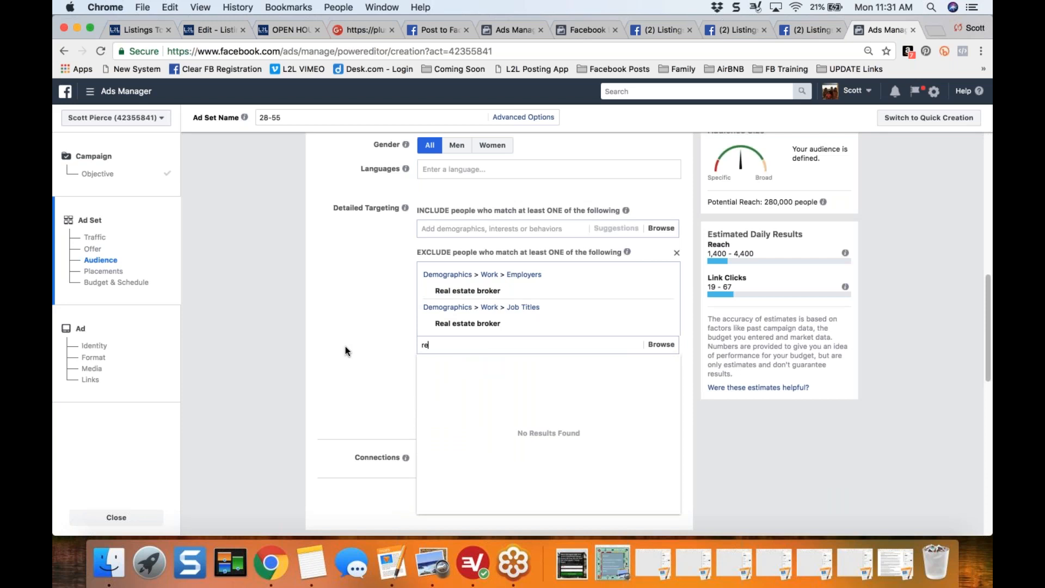
text(al tor)
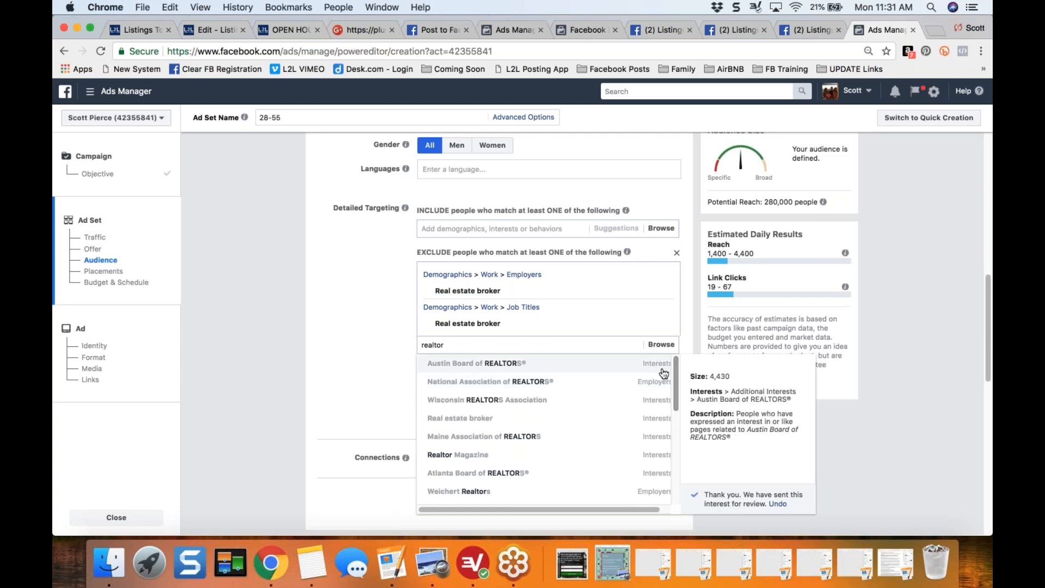
mouse_move(675, 371)
mouse_down()
mouse_move(676, 486)
mouse_move(680, 357)
mouse_up()
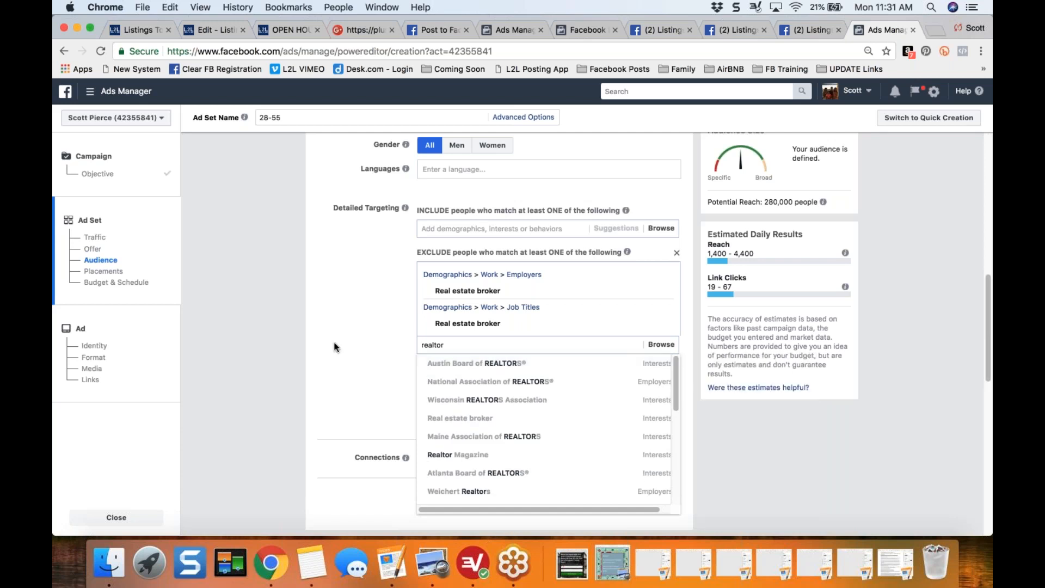
double_click(478, 343)
text(real estate)
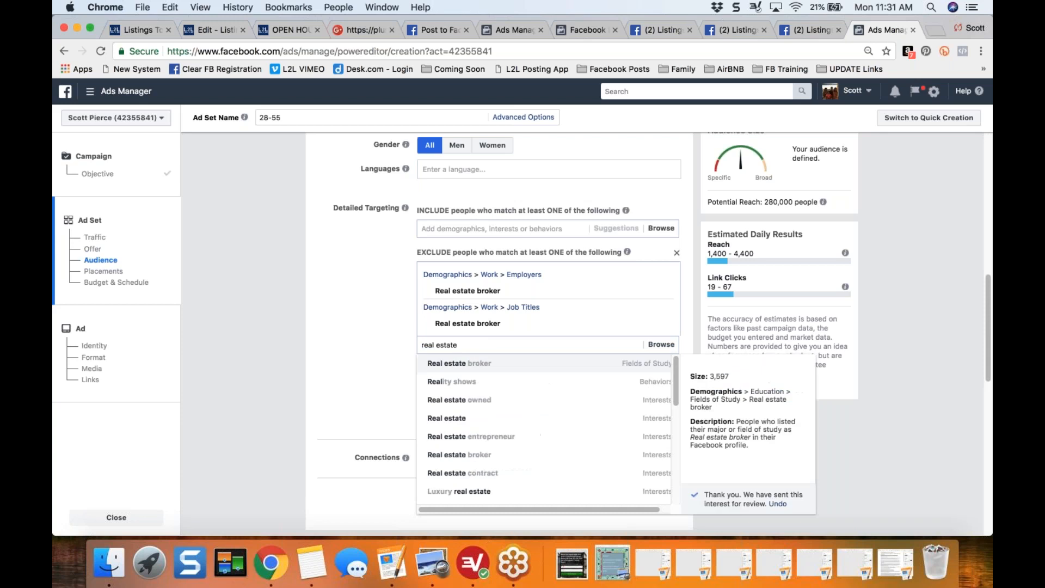
drag(675, 366, 671, 479)
drag(671, 419, 674, 350)
click(355, 336)
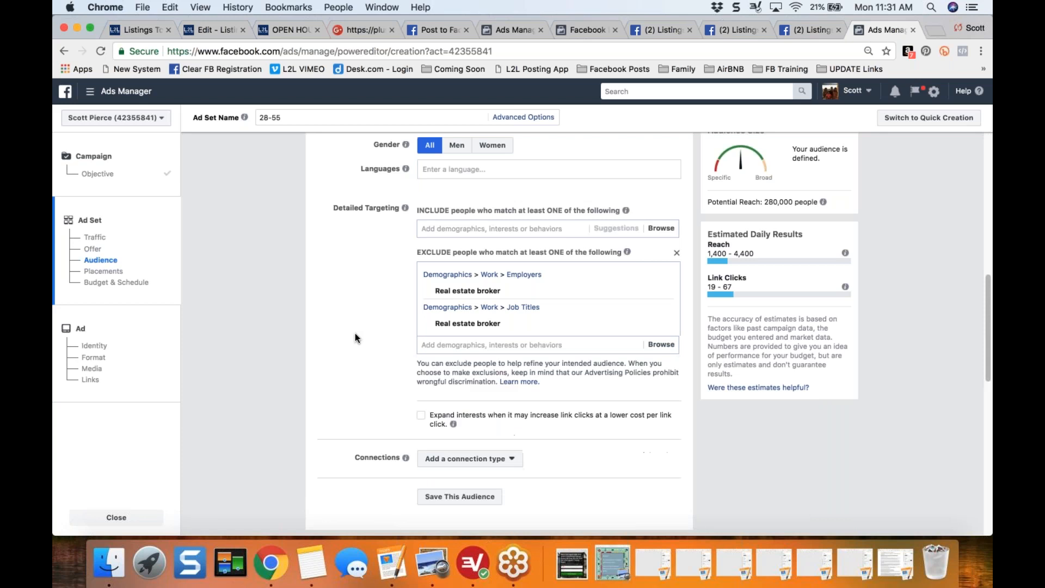
click(470, 343)
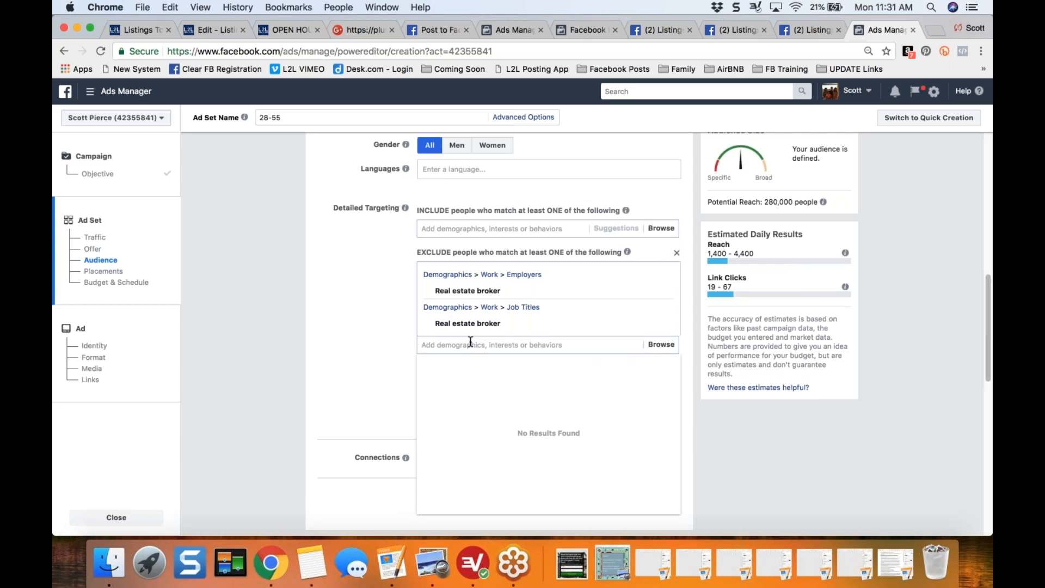
click(306, 350)
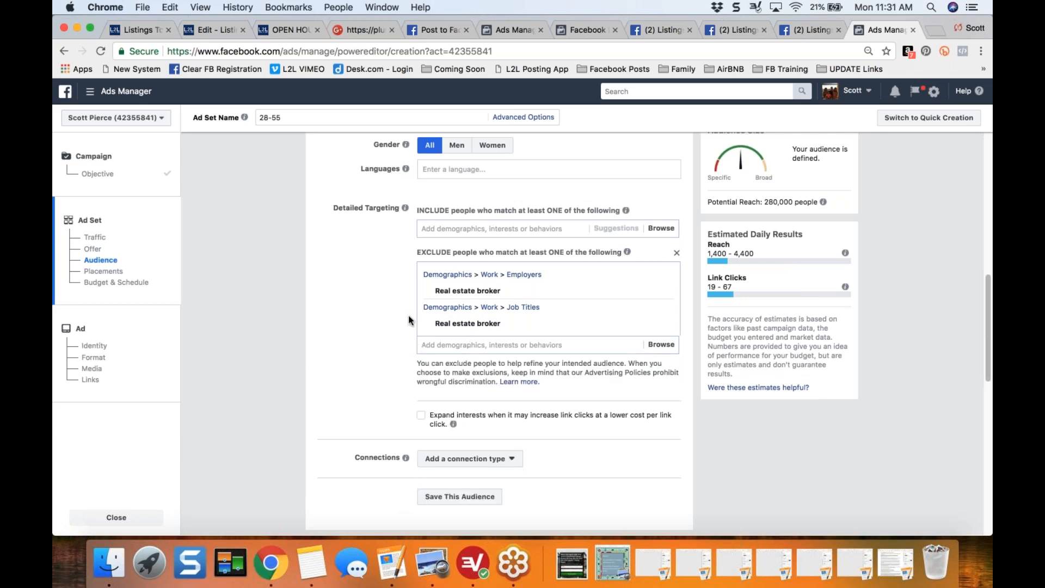
- Review the audience exclusions, the connection type setting, and the options for saving this audience and using a saved one
mouse_move(471, 292)
scroll(377, 338, down, 5)
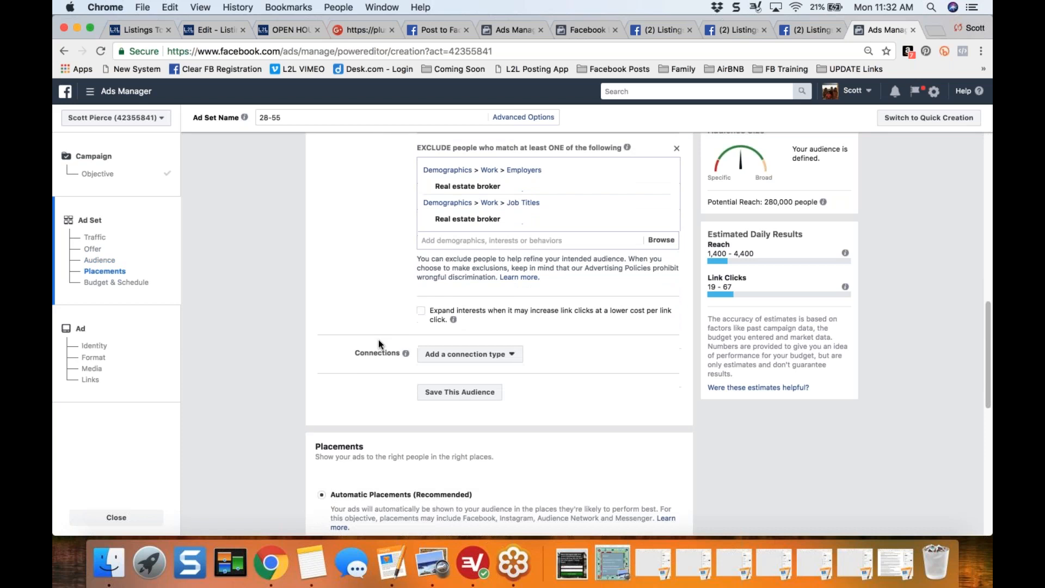
scroll(378, 342, down, 1)
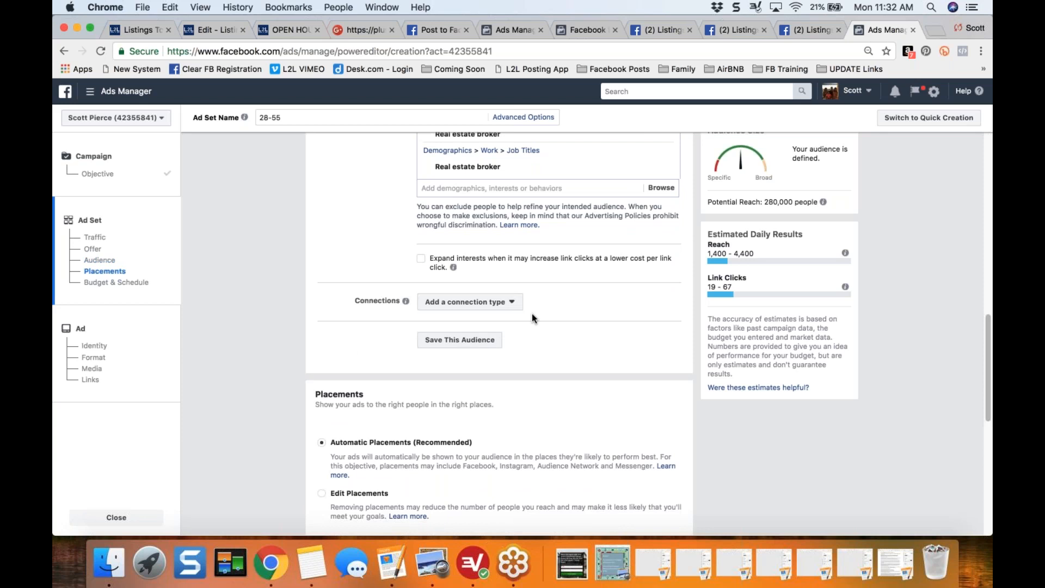
drag(988, 353, 989, 196)
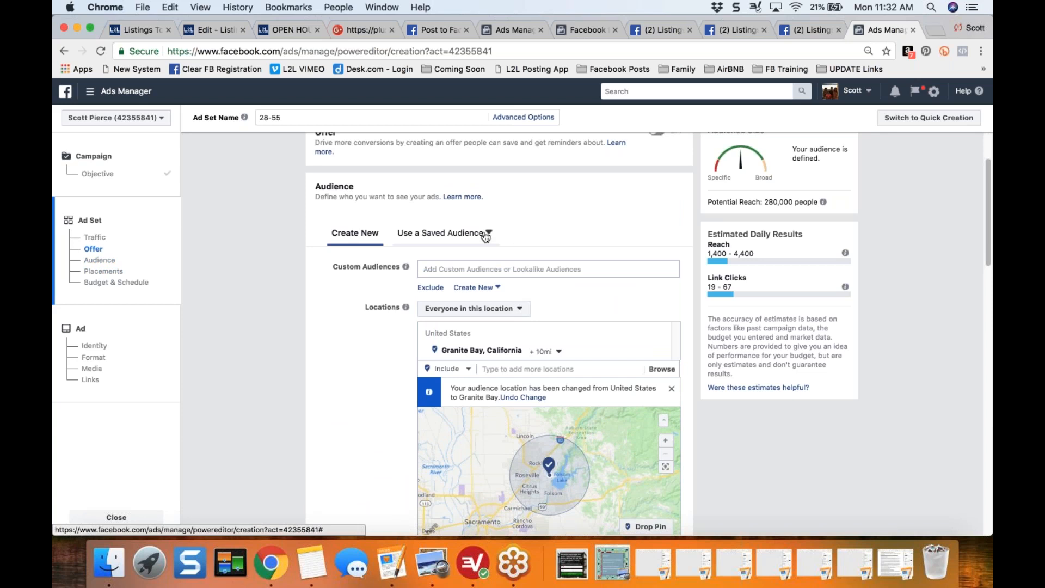
drag(985, 197, 989, 317)
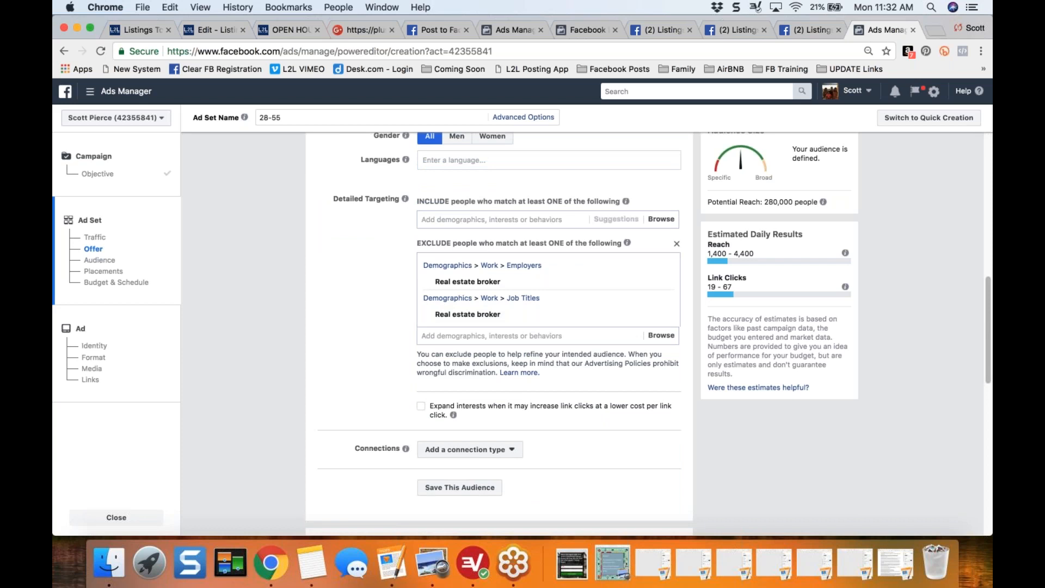
scroll(372, 387, down, 3)
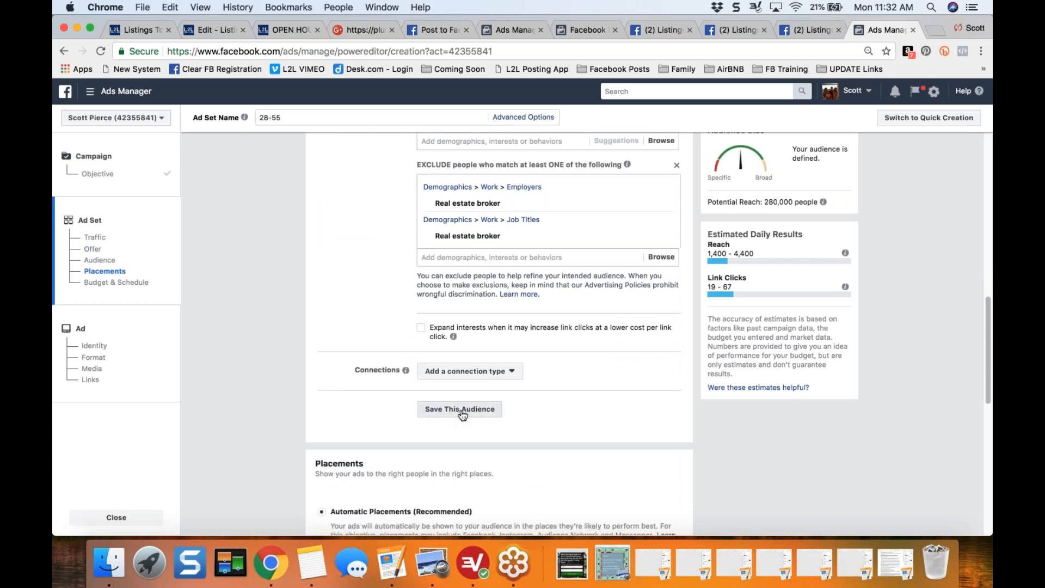
key(Down)
key(Down)
key(Down)
key(Down)
key(Down)
key(Down)
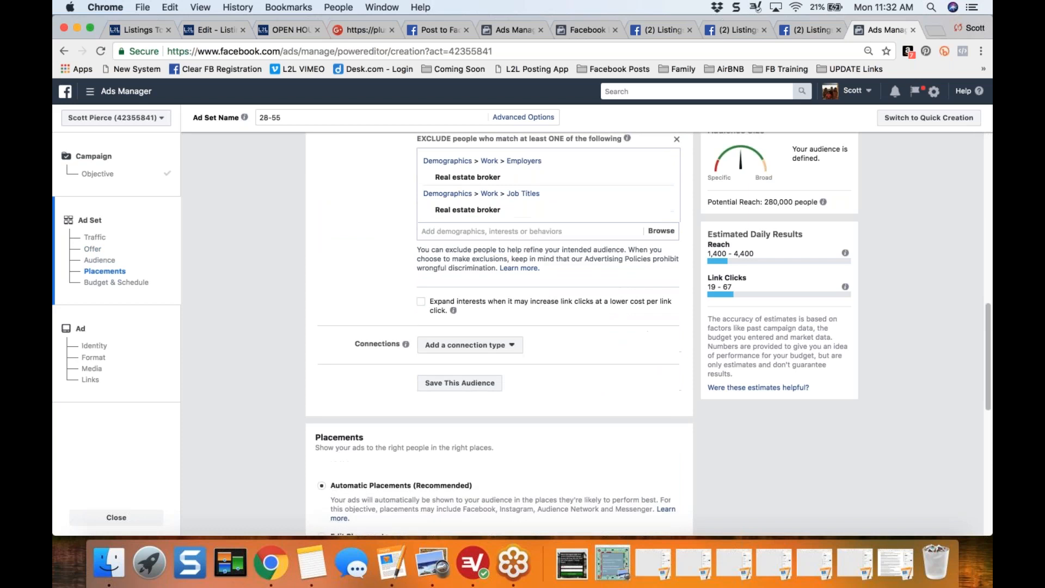
- Switch the ad set from automatic placements to Edit Placements and point out the Facebook Marketplace placement
scroll(289, 305, down, 5)
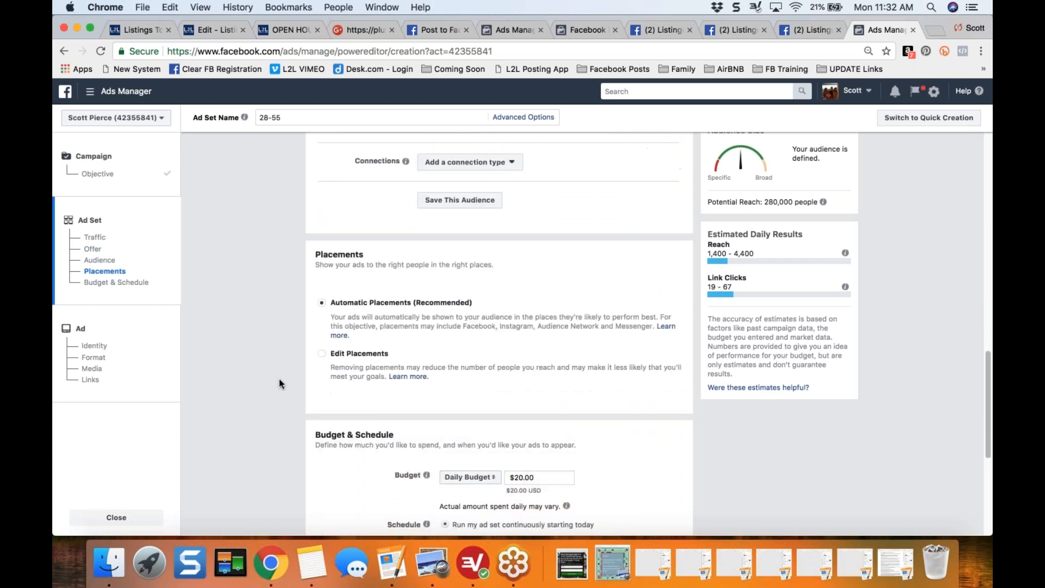
scroll(289, 302, down, 1)
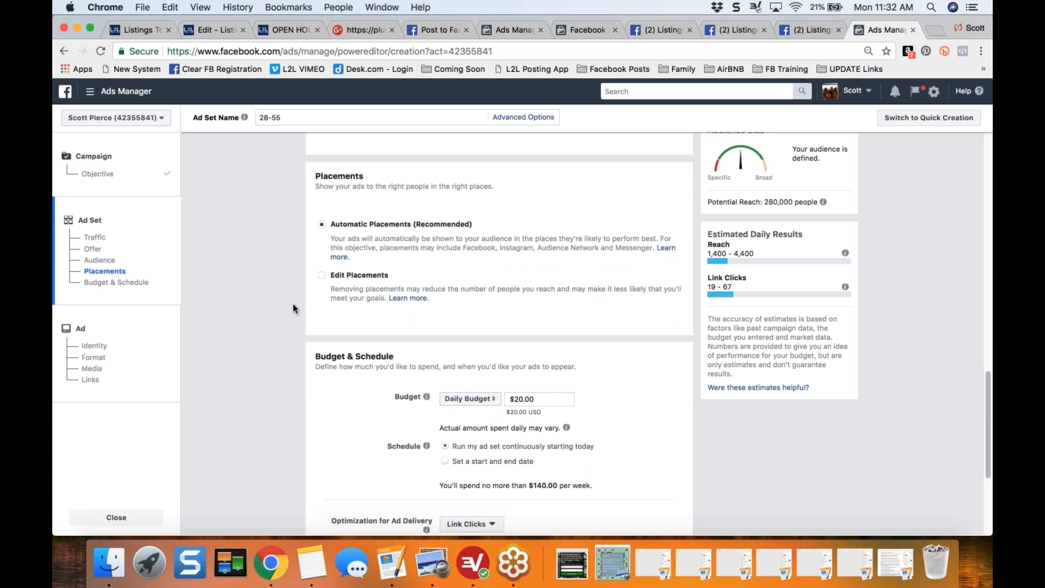
click(321, 275)
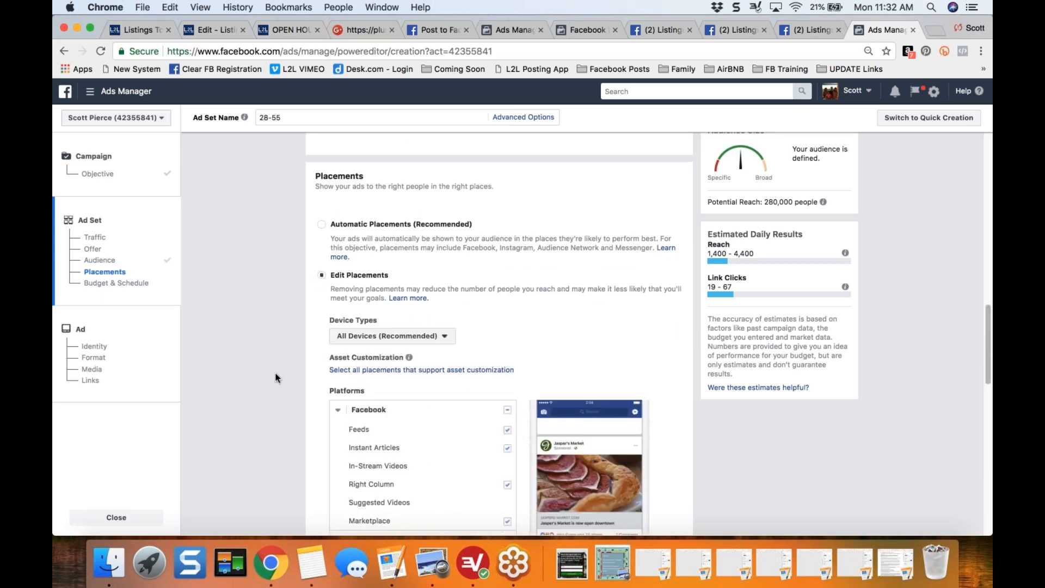
scroll(276, 377, down, 5)
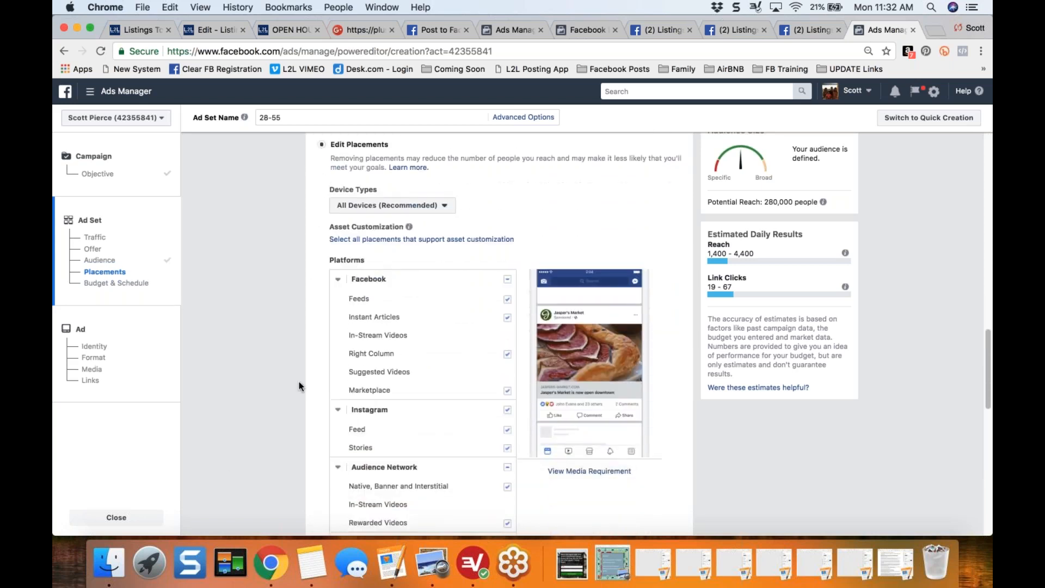
double_click(384, 390)
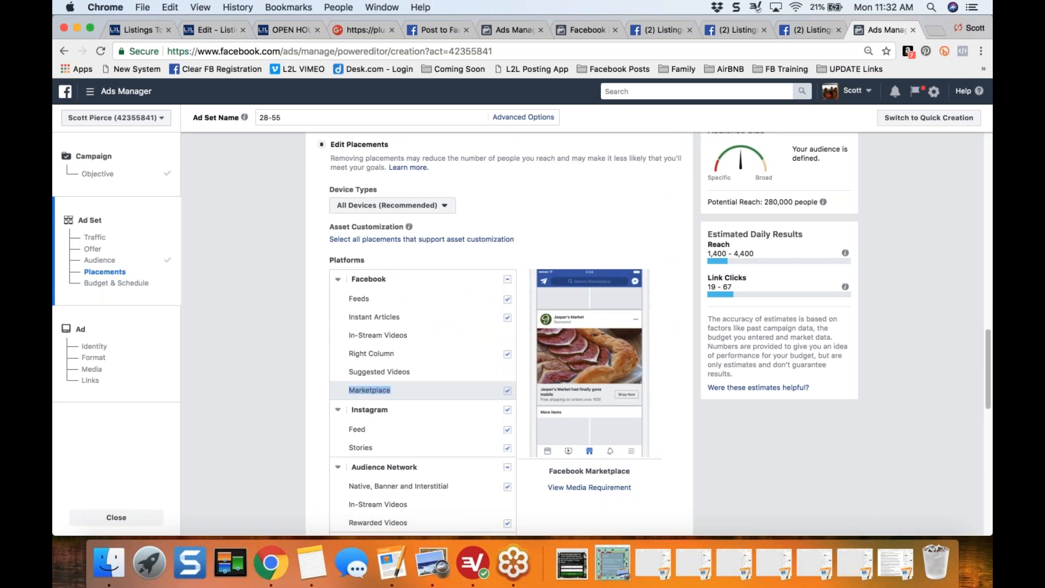
click(292, 370)
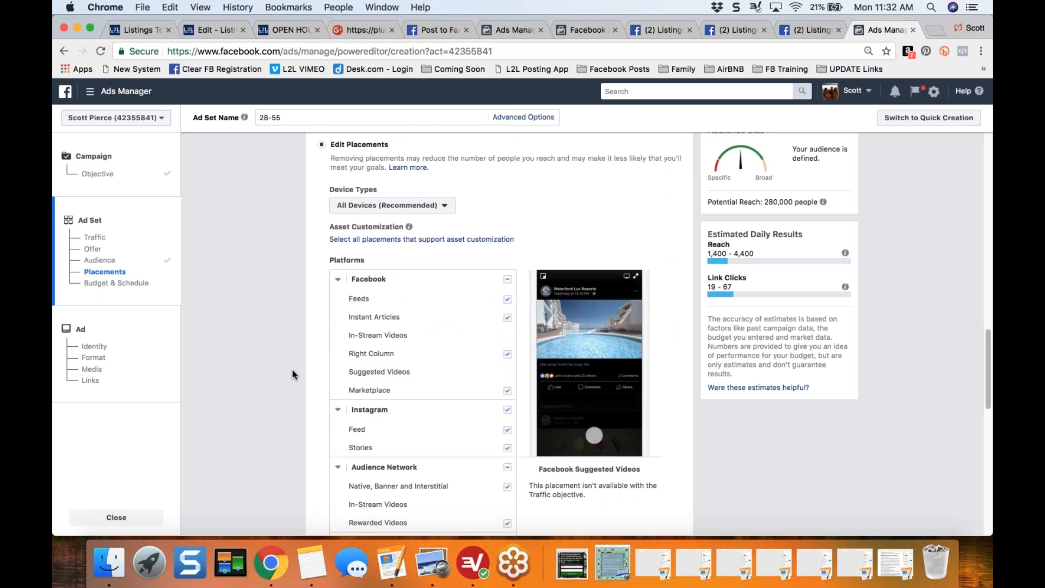
- Remove Facebook Instant Articles and Right Column, plus Audience Network Native, Banner and Interstitial and Rewarded Videos, from the ad placements
scroll(292, 370, down, 3)
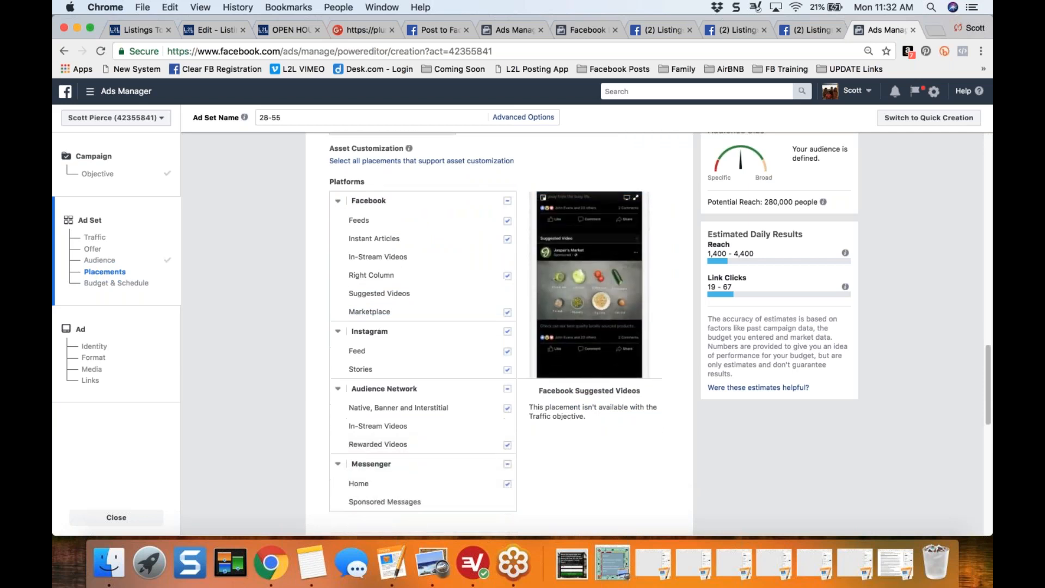
click(506, 240)
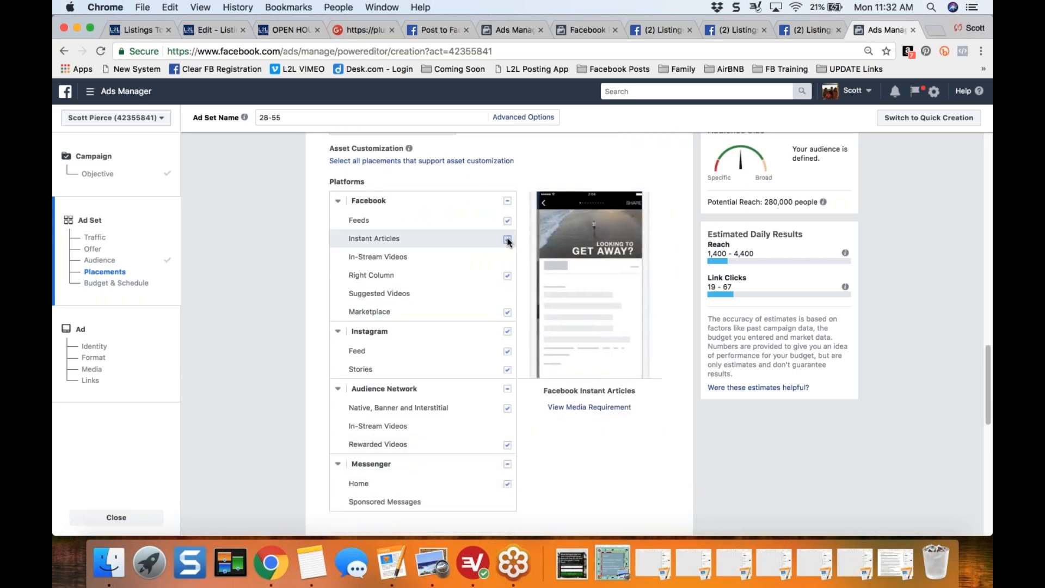
click(507, 275)
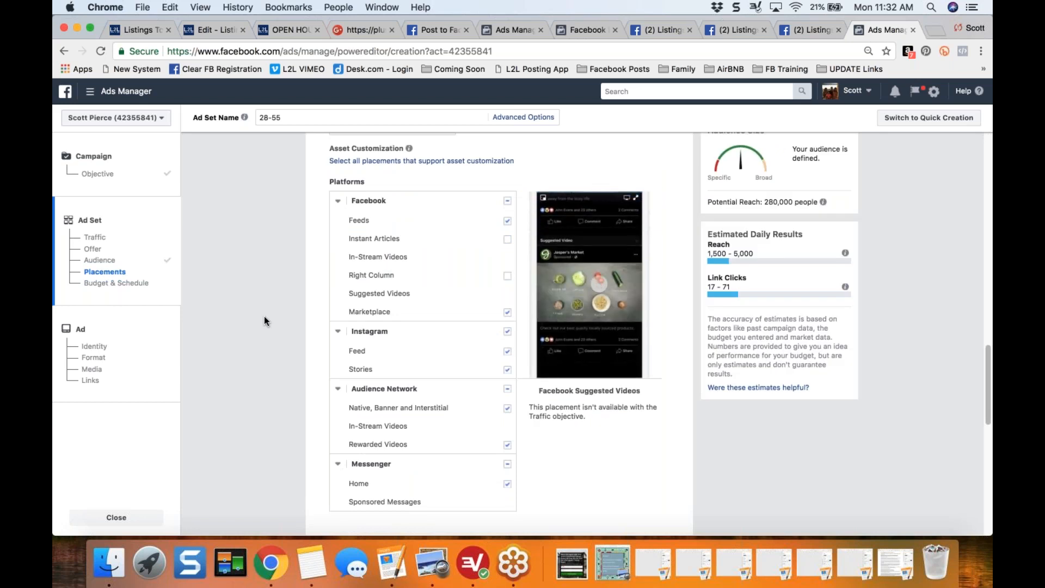
scroll(264, 315, down, 5)
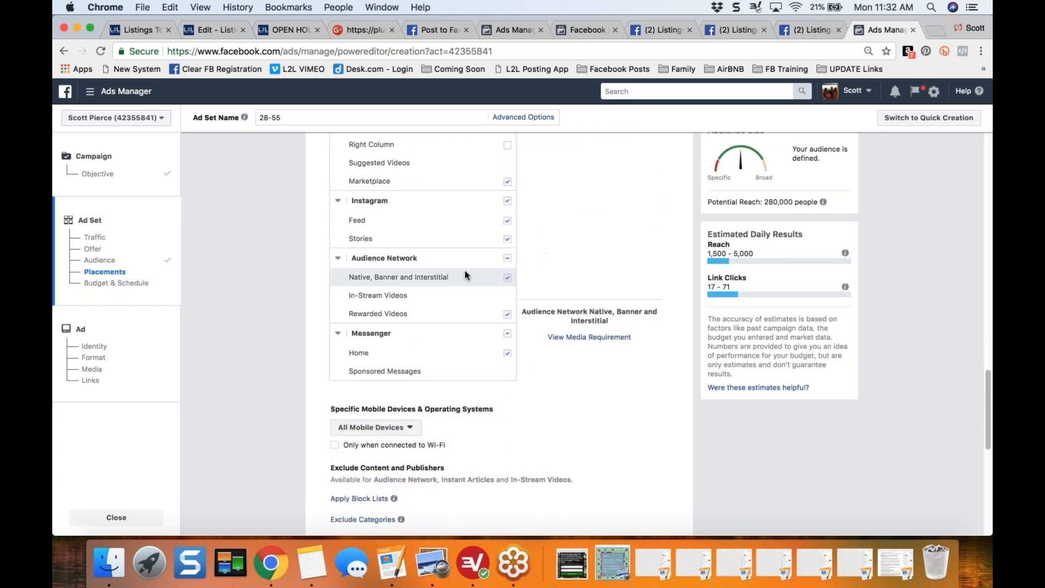
click(507, 279)
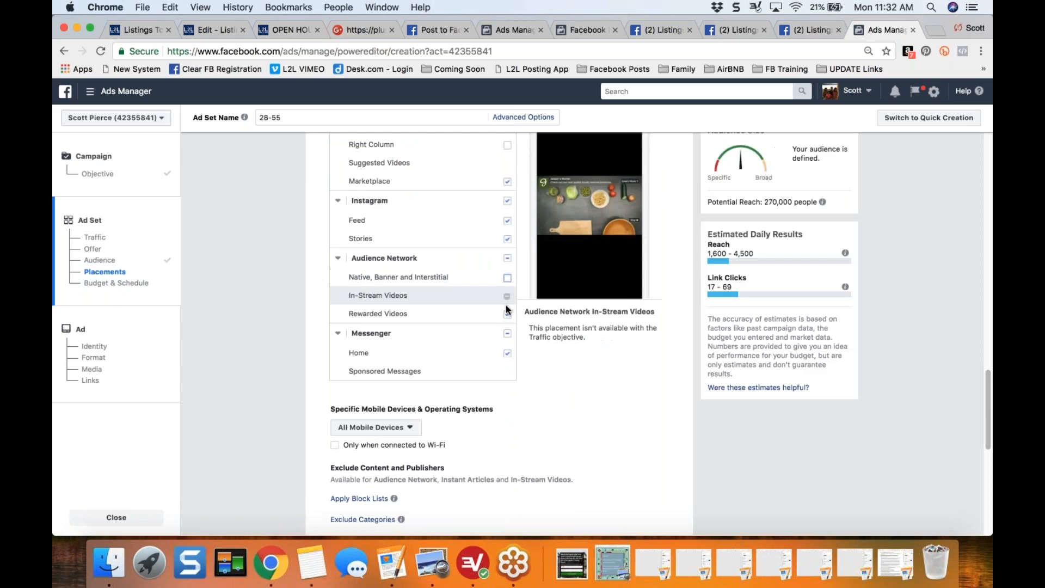
click(507, 314)
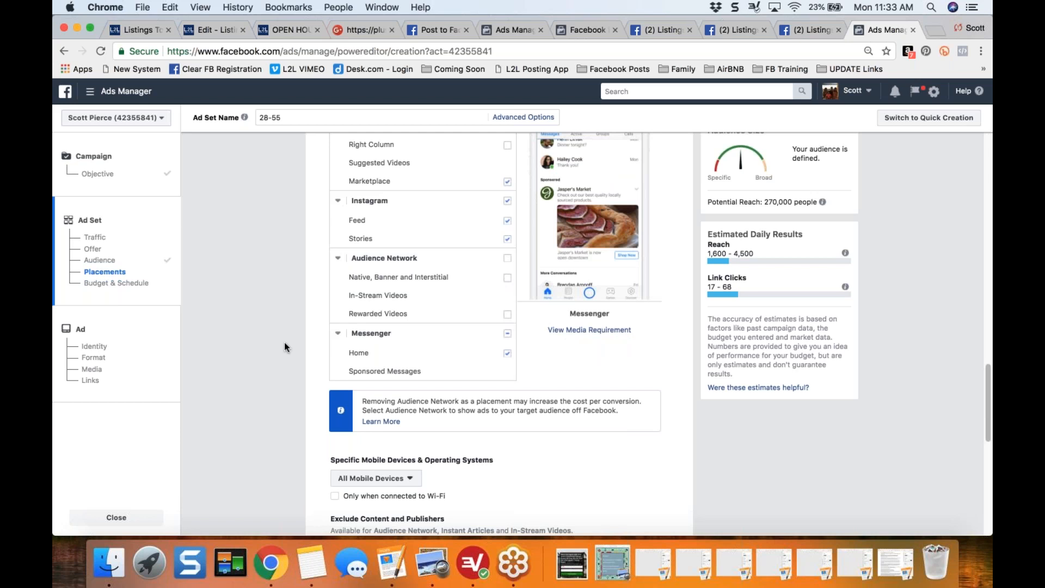
- Review the Edit Placements choices across Facebook, Instagram, Audience Network and Messenger
scroll(284, 342, up, 3)
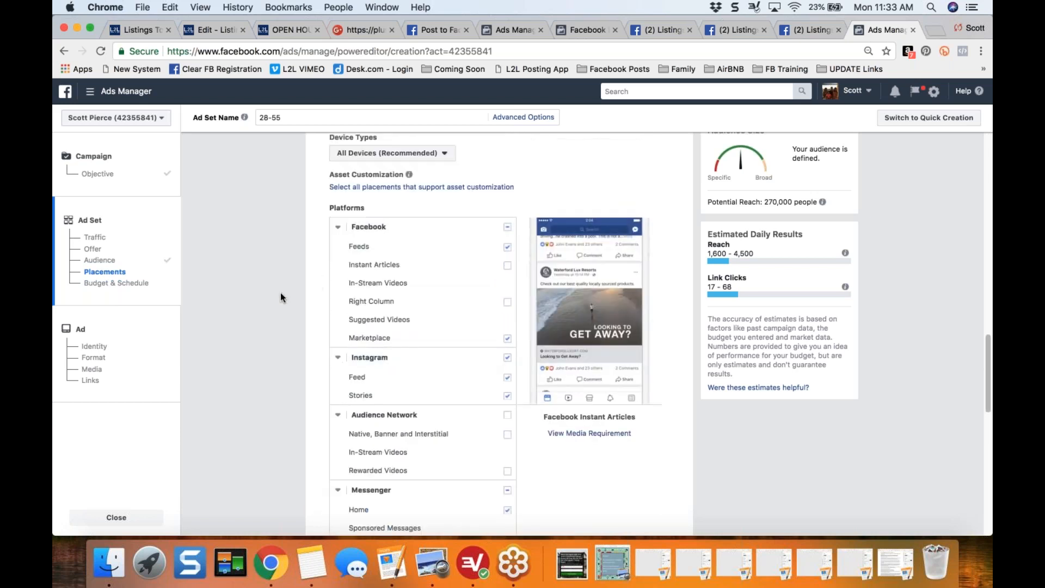
scroll(281, 297, up, 3)
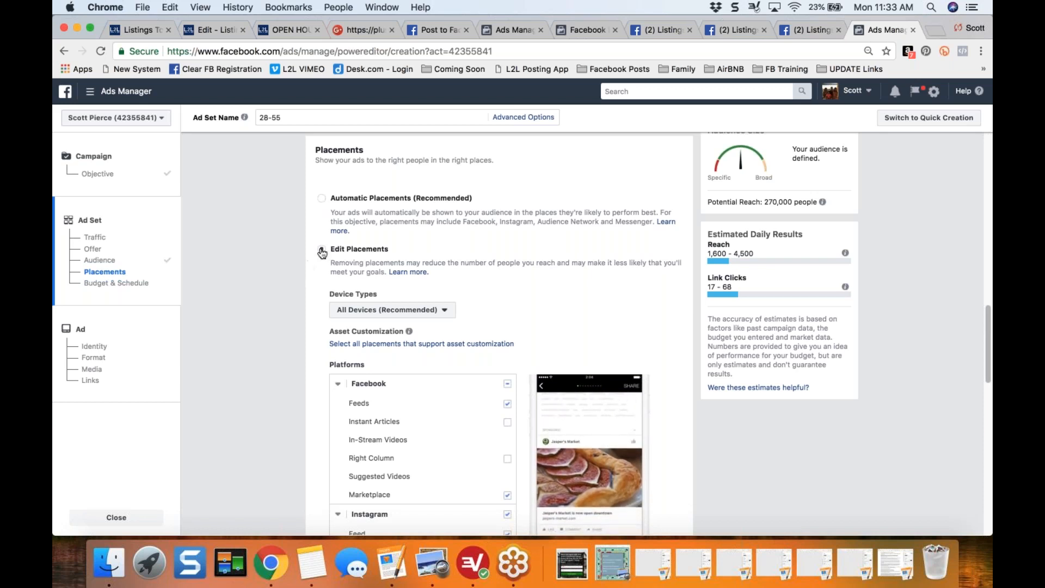
scroll(291, 354, down, 3)
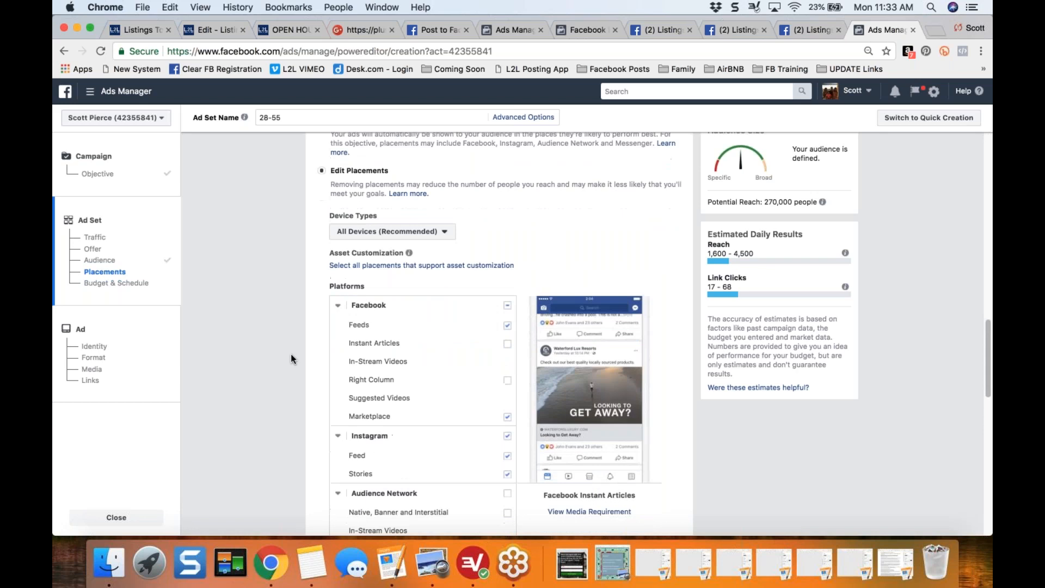
scroll(310, 348, down, 3)
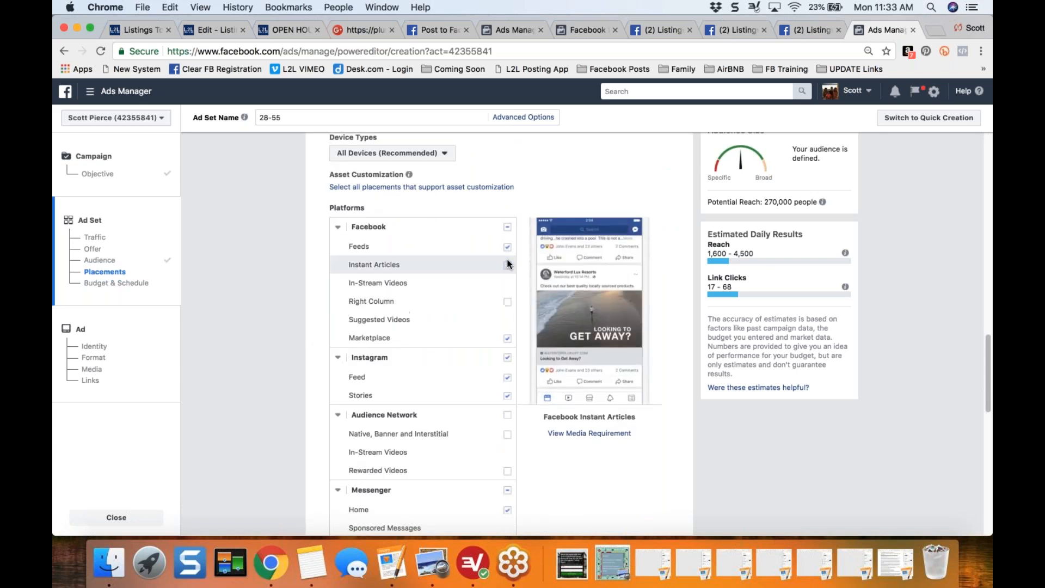
scroll(506, 298, down, 3)
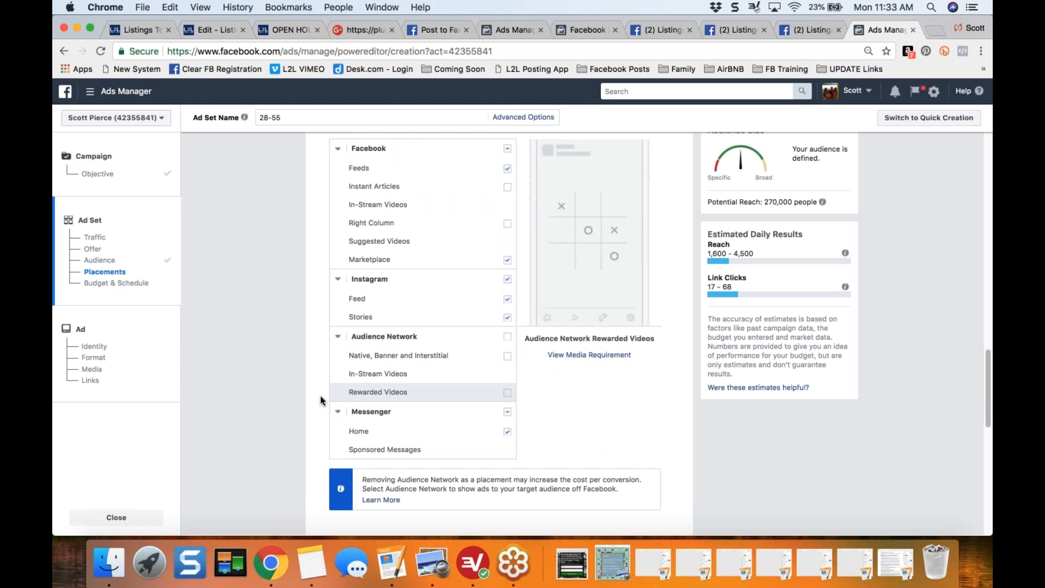
scroll(292, 398, up, 2)
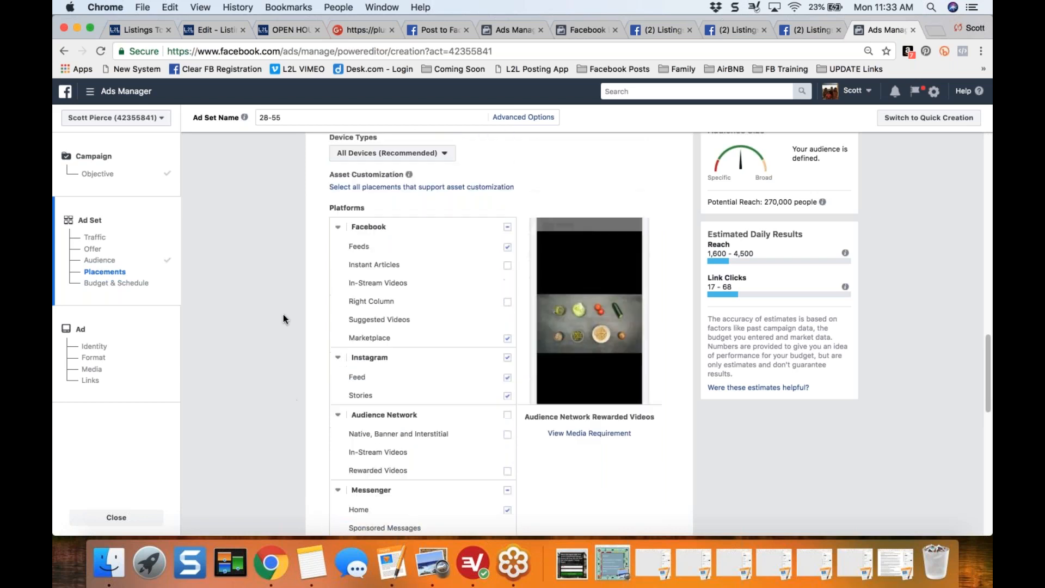
scroll(282, 317, down, 2)
scroll(282, 316, down, 10)
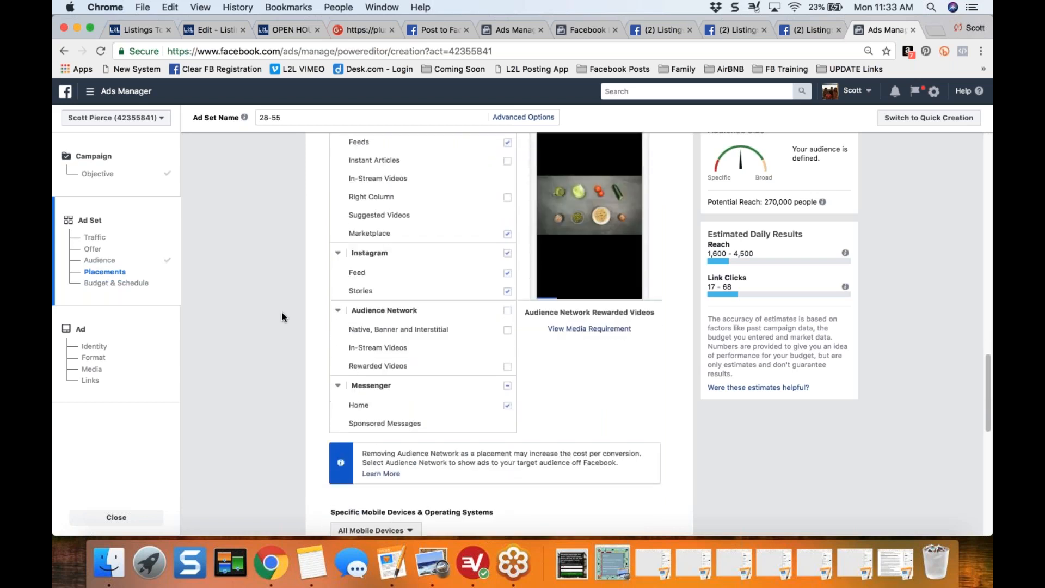
- Change the ad set's budget type to Lifetime Budget in the Budget & Schedule section
scroll(282, 316, down, 2)
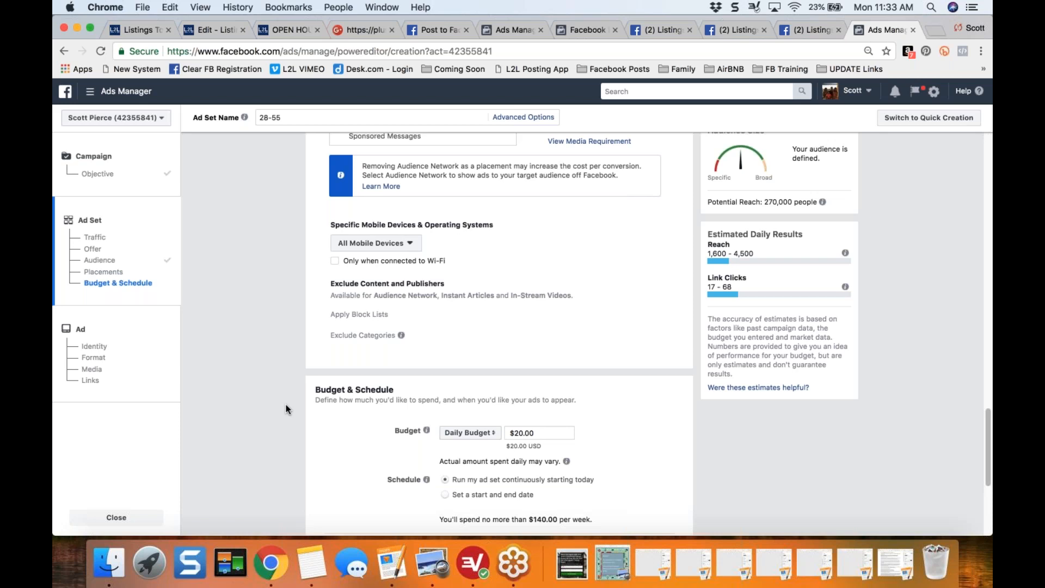
scroll(287, 409, down, 6)
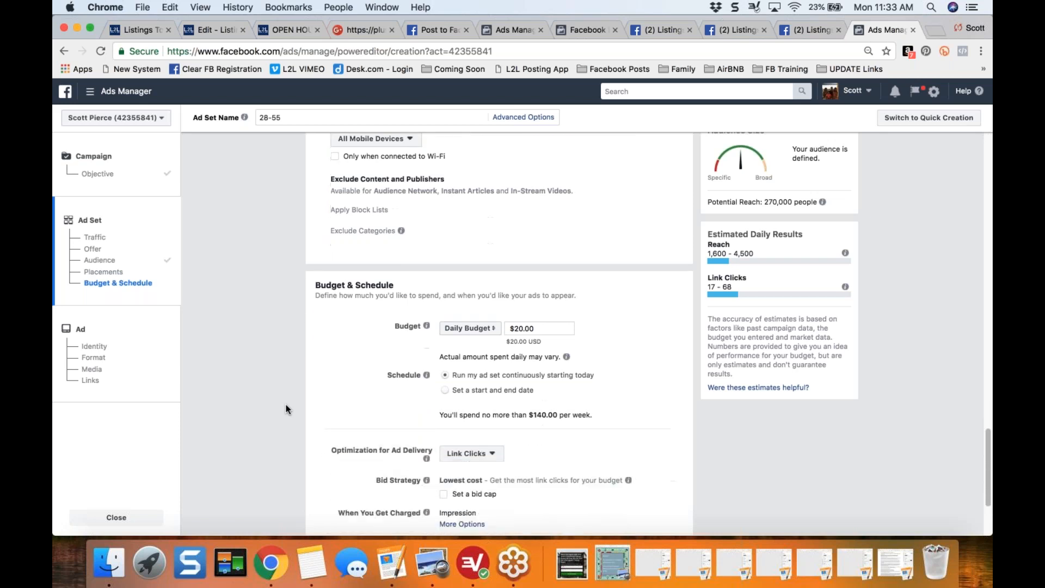
scroll(290, 386, down, 3)
drag(315, 154, 388, 154)
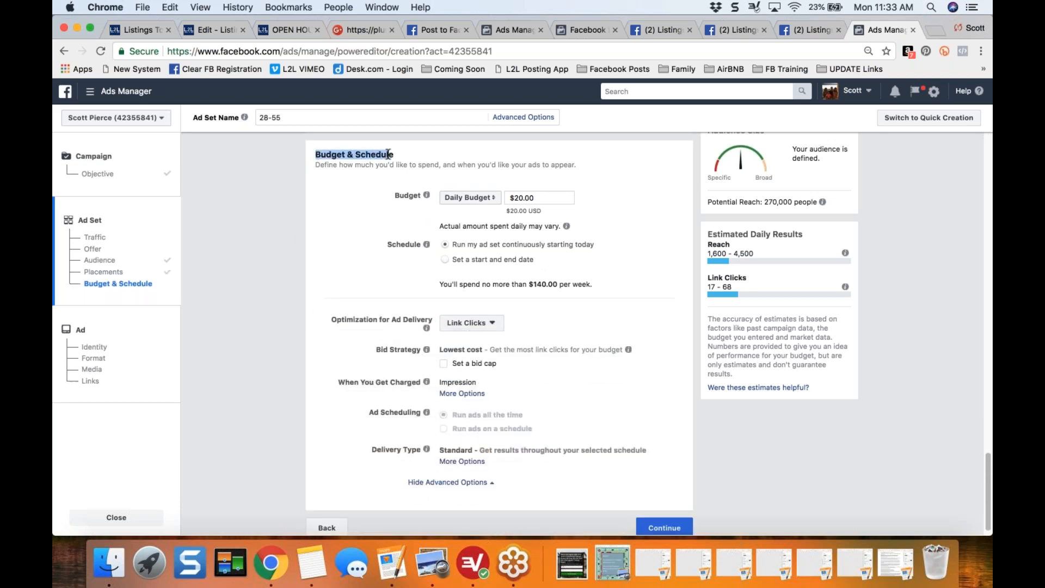
click(489, 198)
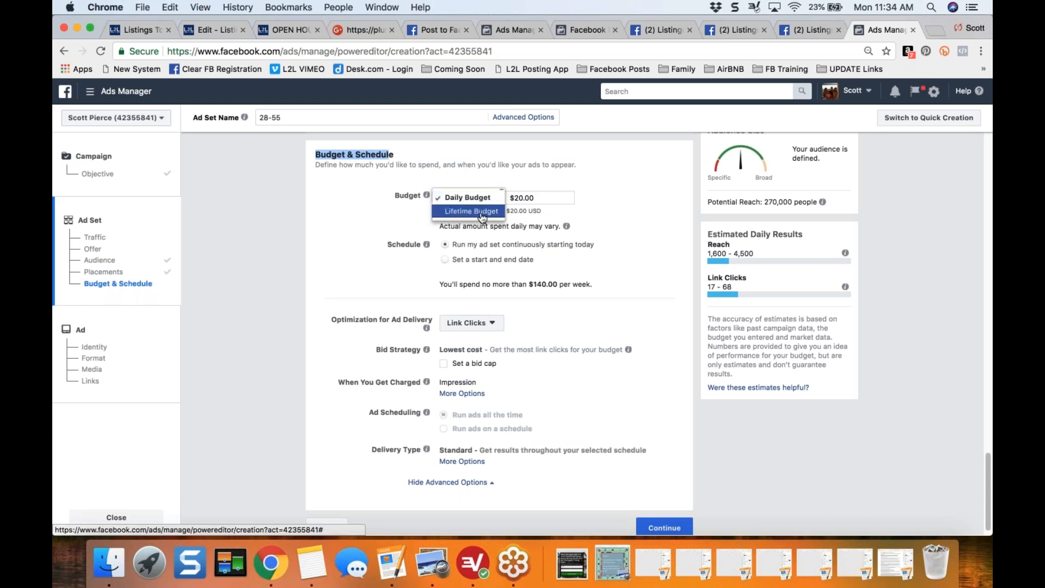
click(471, 211)
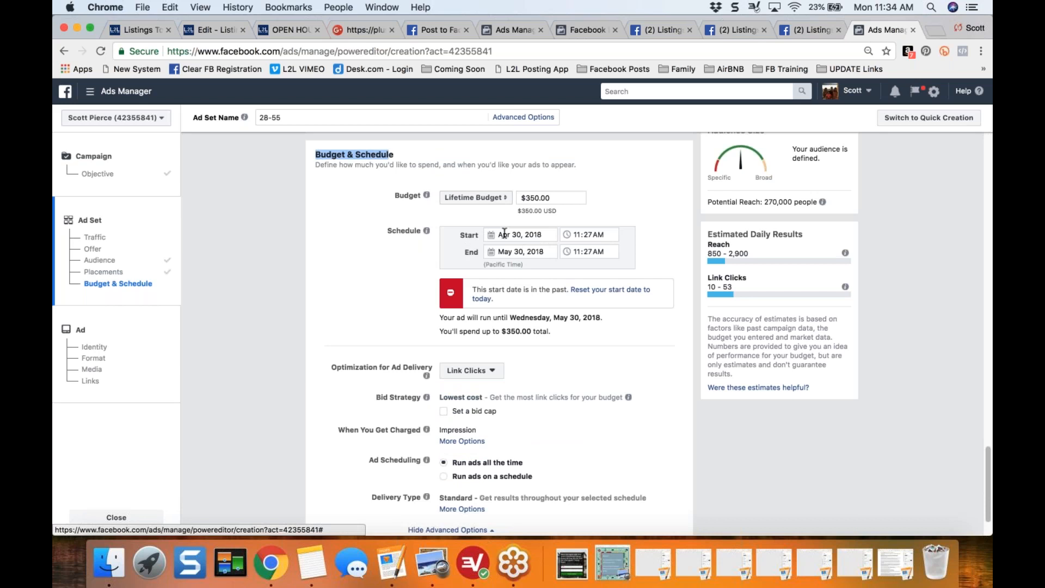
- Set the end date of the ad set's schedule to May 7, 2018
click(490, 253)
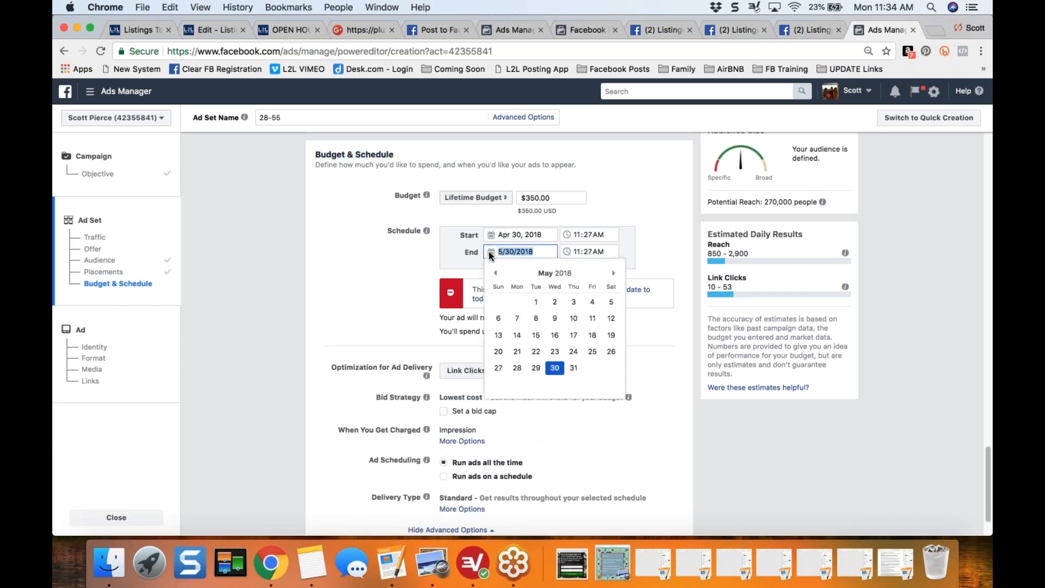
click(495, 273)
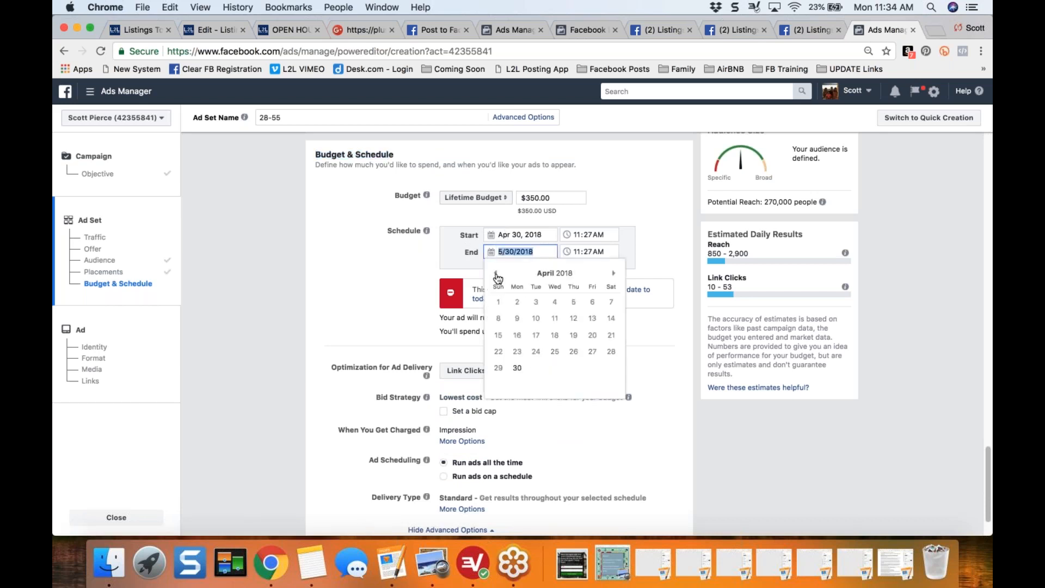
click(613, 272)
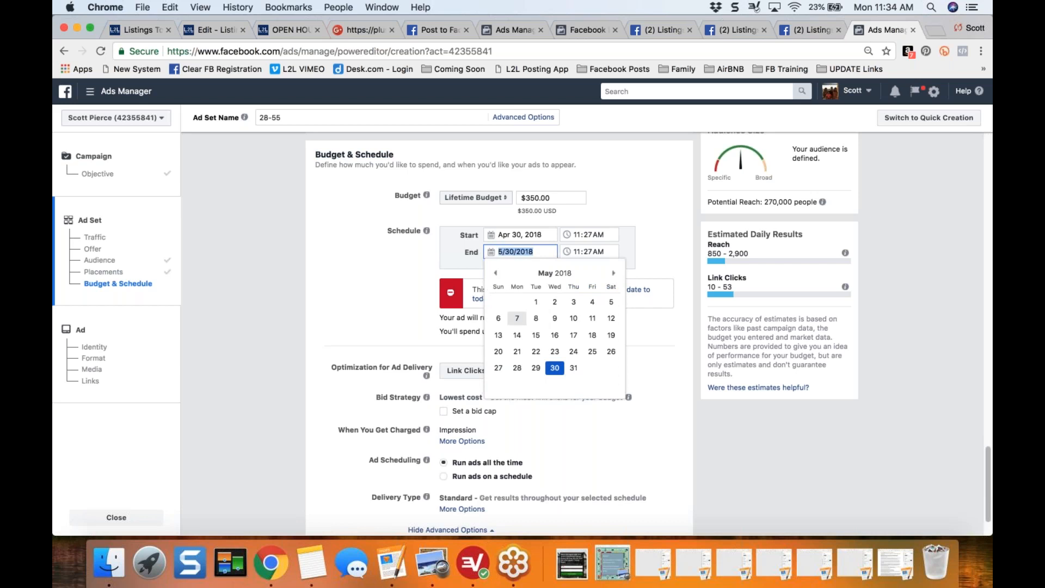
click(518, 320)
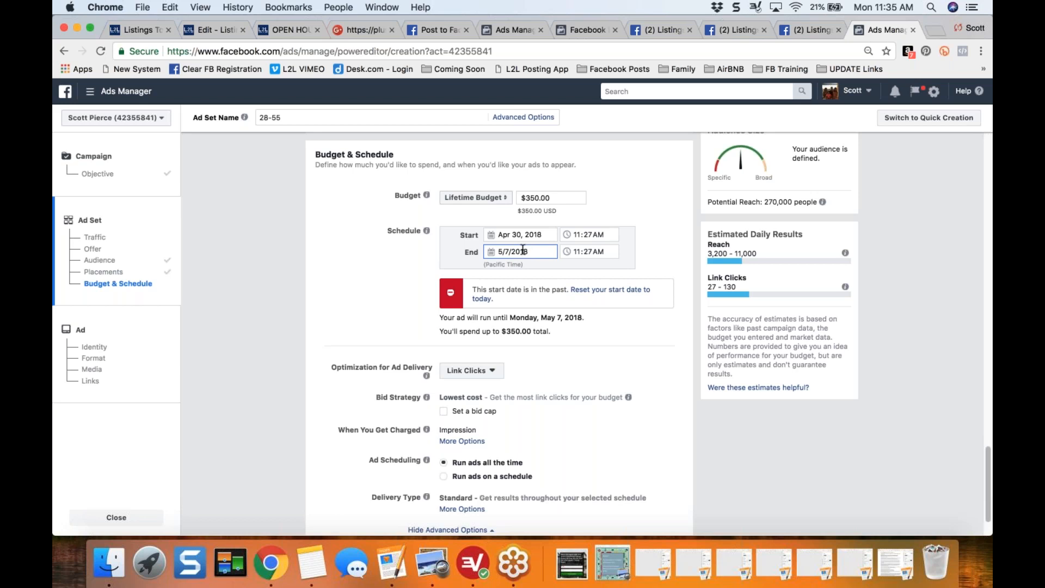
- Set the lifetime budget amount to $35.00 and continue to the ad creation page
click(562, 197)
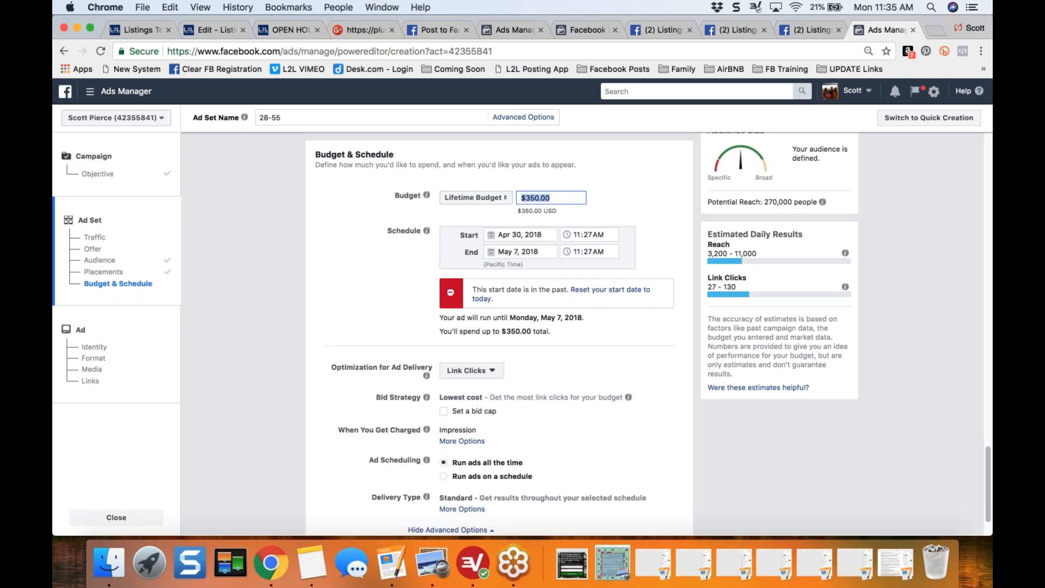
text(35)
click(347, 259)
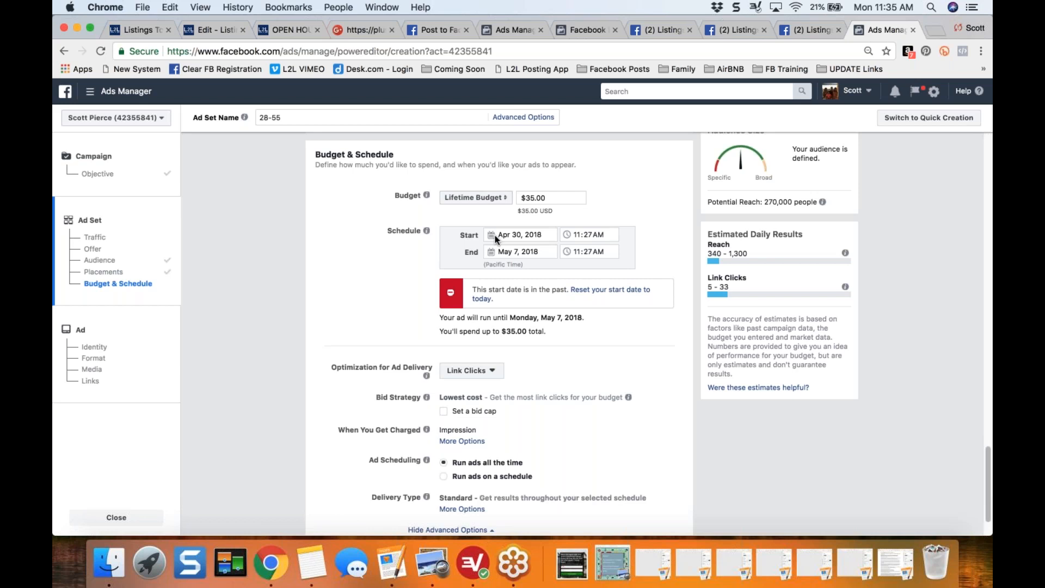
scroll(341, 307, down, 1)
scroll(341, 307, down, 1)
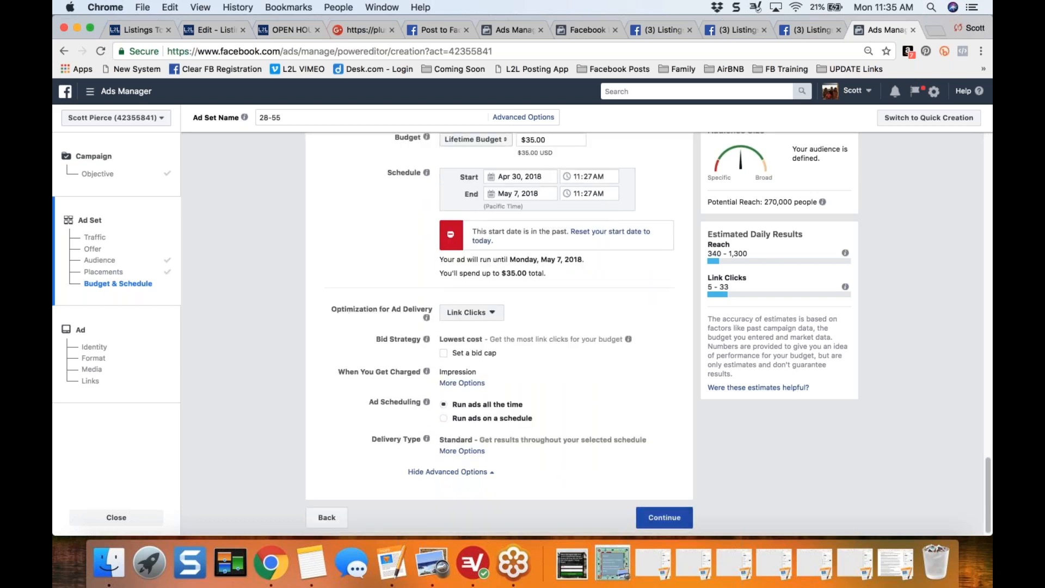
click(664, 517)
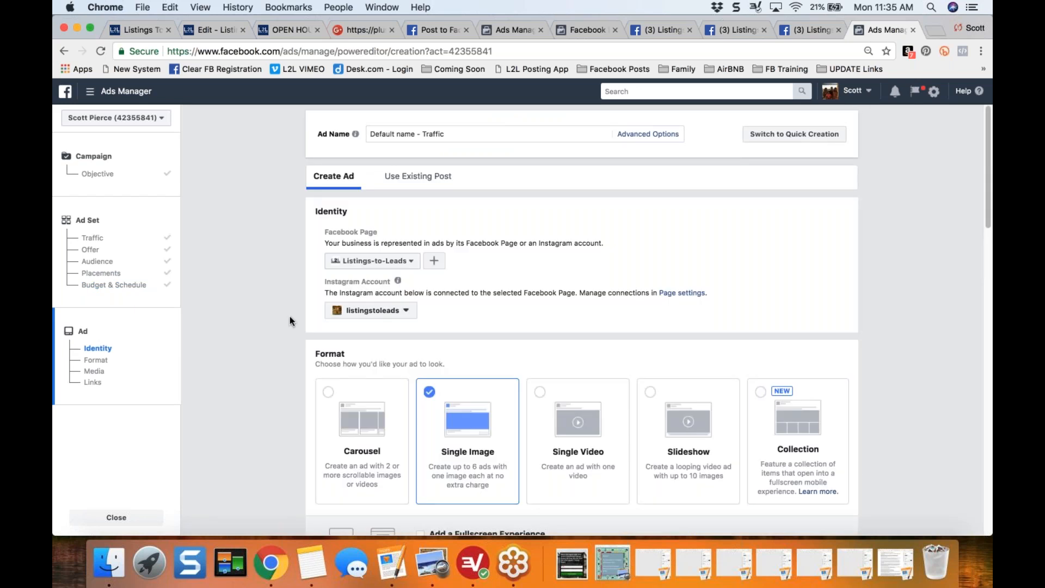
- Try The Best Listing and then Granite Bay Homes as the Facebook Page representing the ad
scroll(289, 321, down, 2)
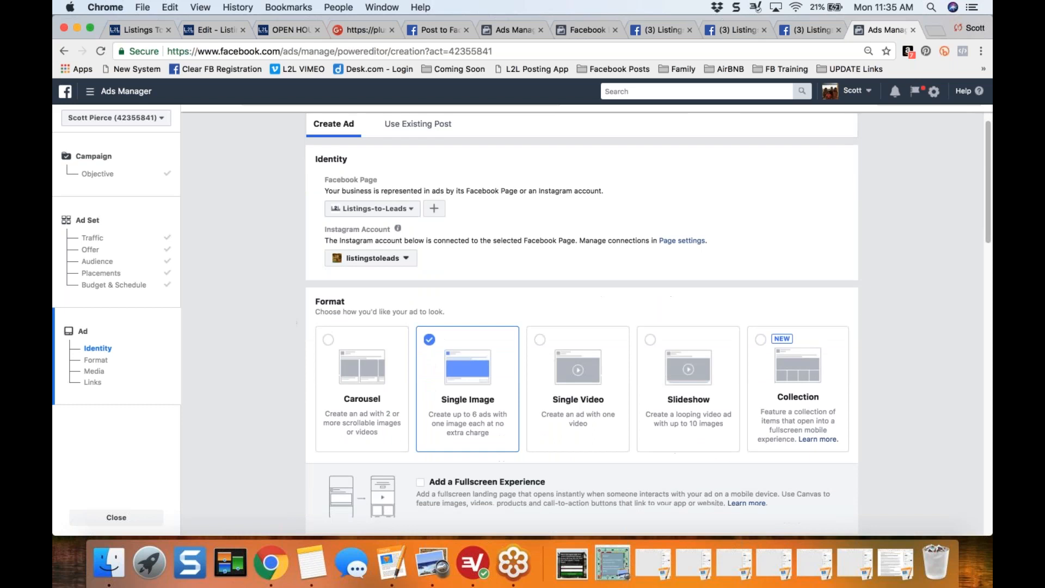
click(412, 211)
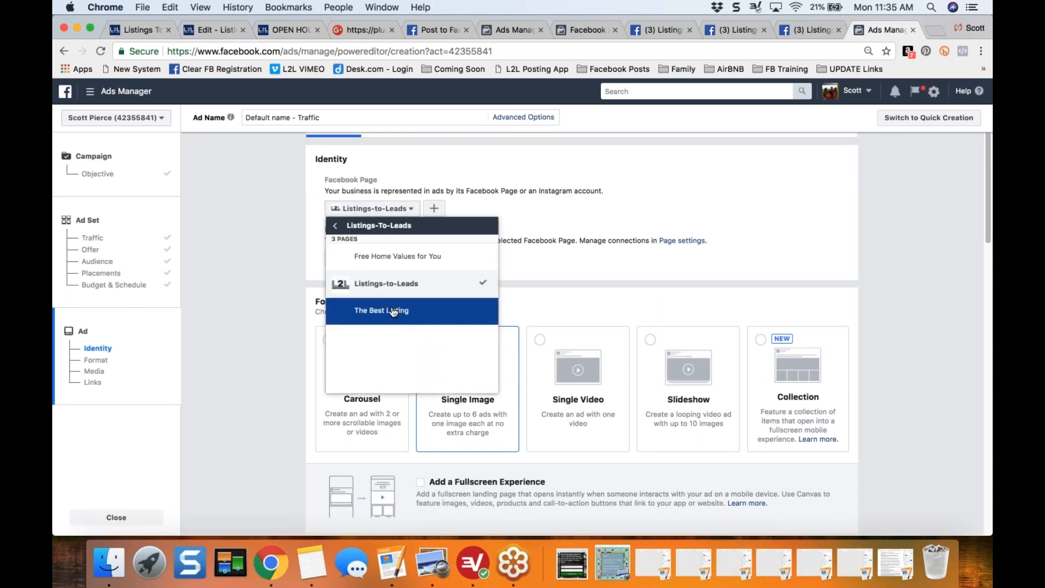
click(389, 316)
click(407, 211)
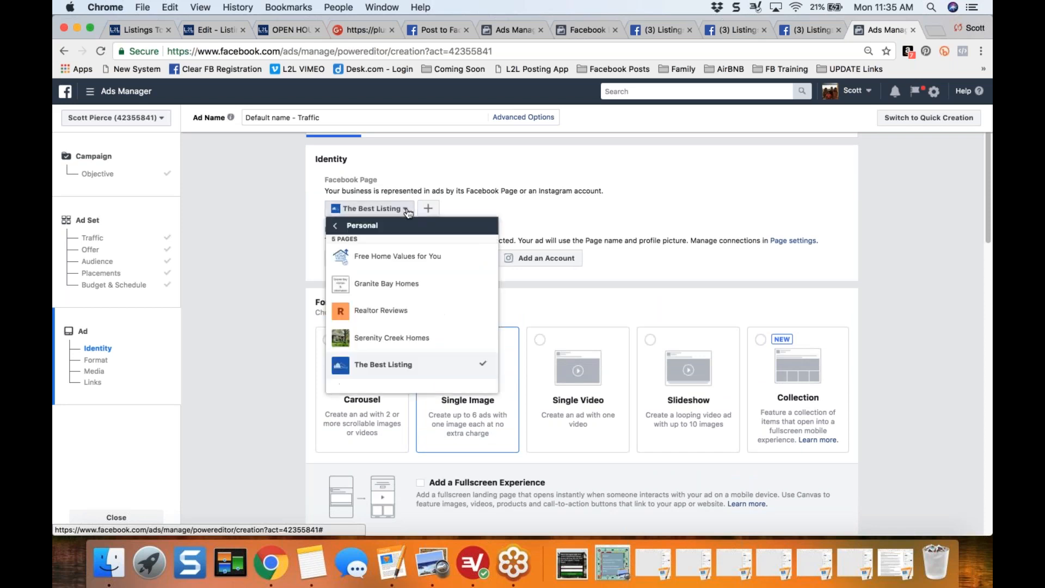
click(421, 289)
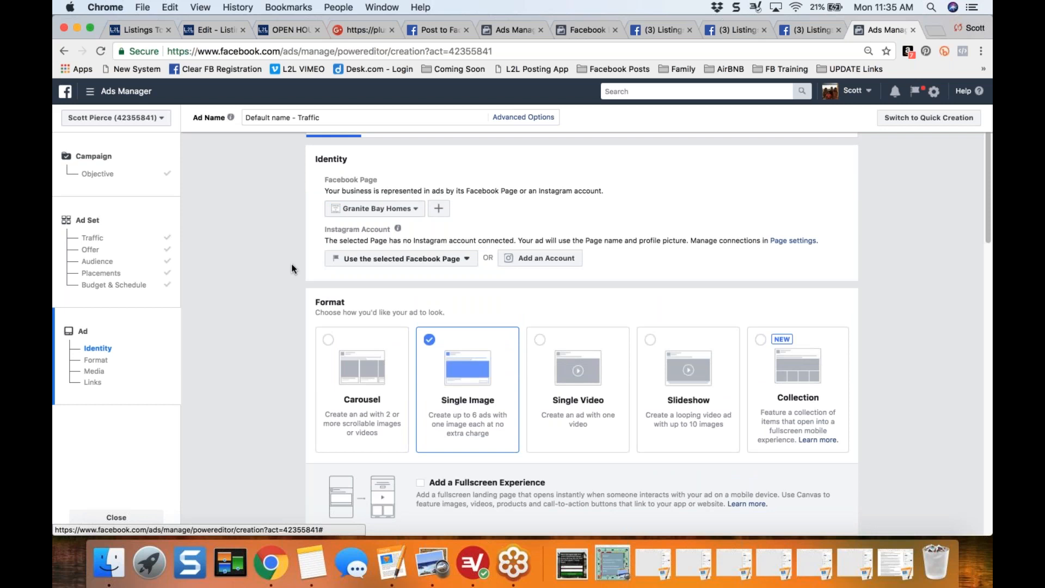
- Examine the Instagram account options for the ad, including the dialog for connecting an account, without connecting one
scroll(293, 269, down, 1)
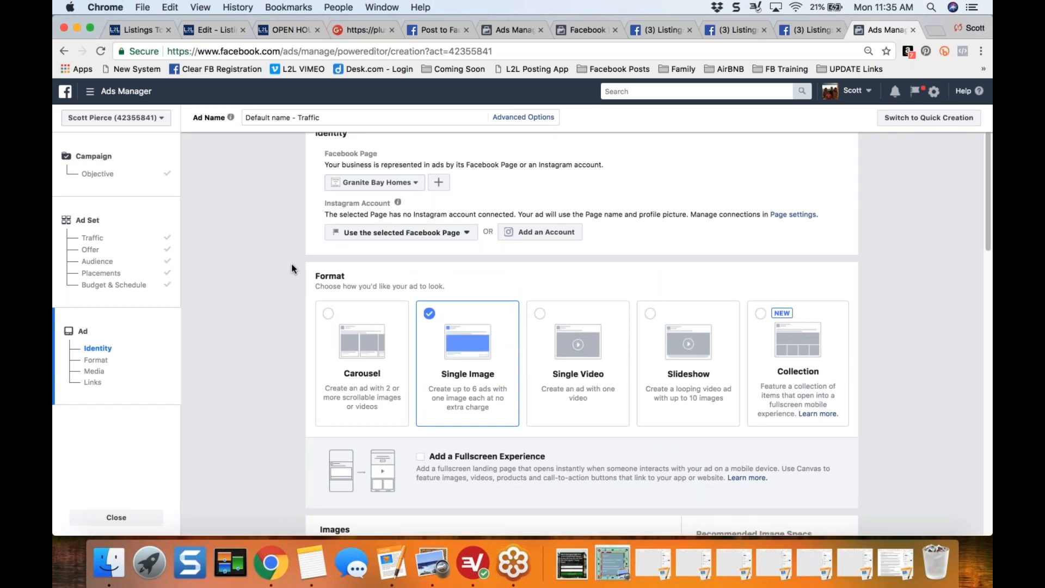
click(467, 232)
click(468, 236)
click(541, 231)
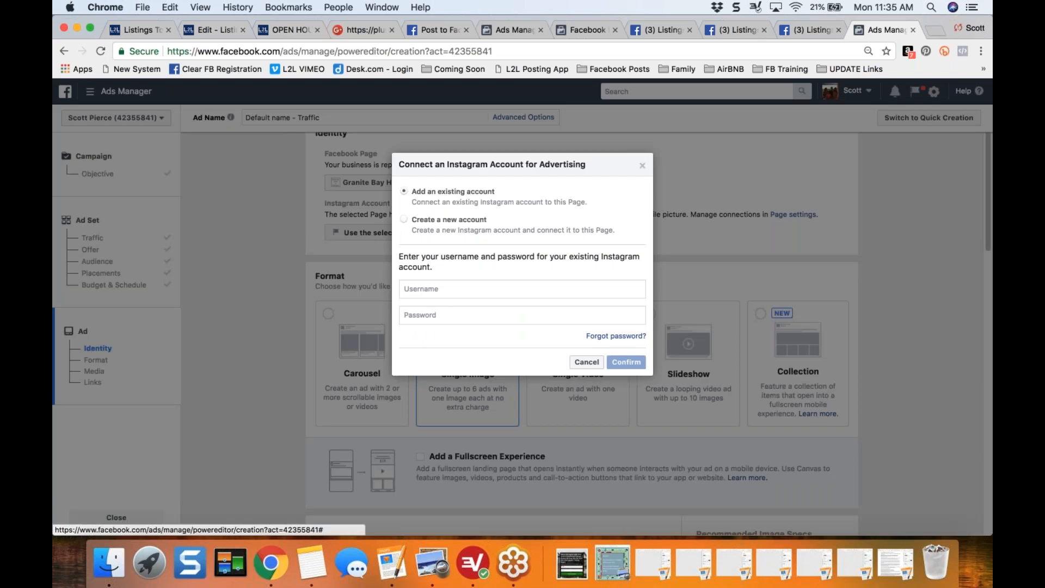
click(642, 169)
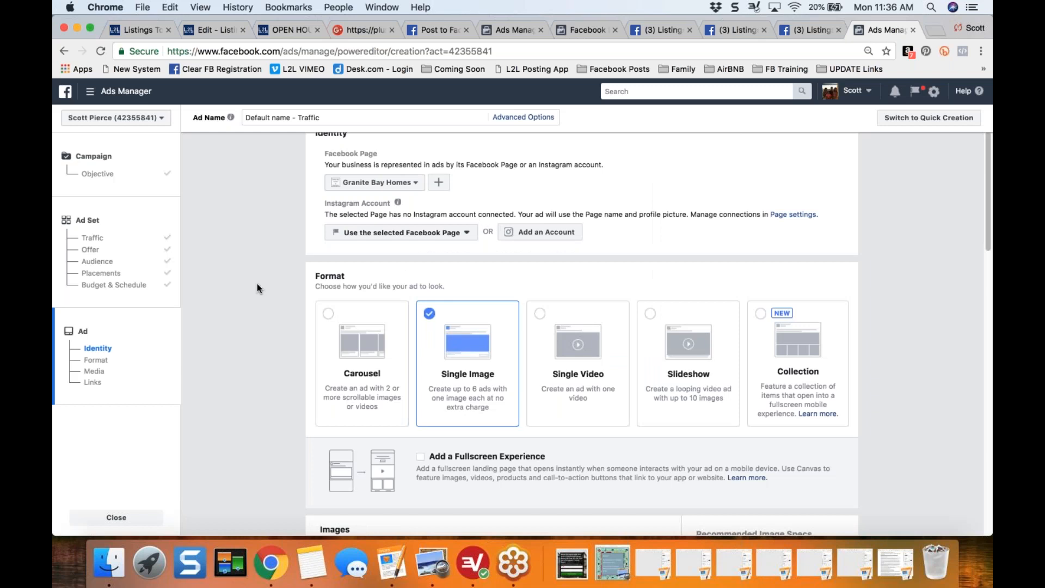
- Choose The Best Listing as the Facebook Page that represents the ad
click(416, 183)
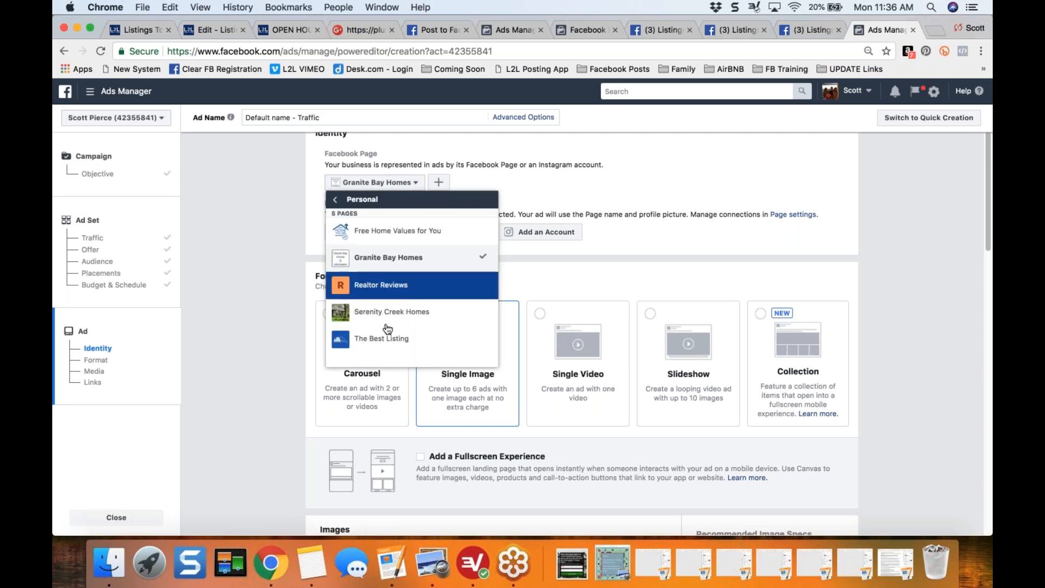
click(384, 339)
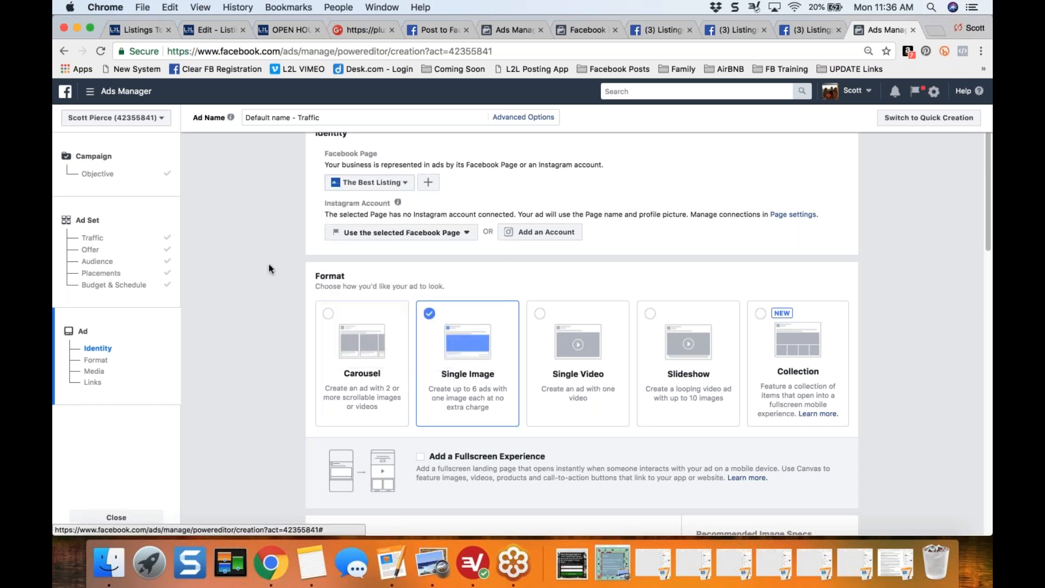
- Choose Granite Bay Homes as the Facebook Page that represents the ad
click(375, 183)
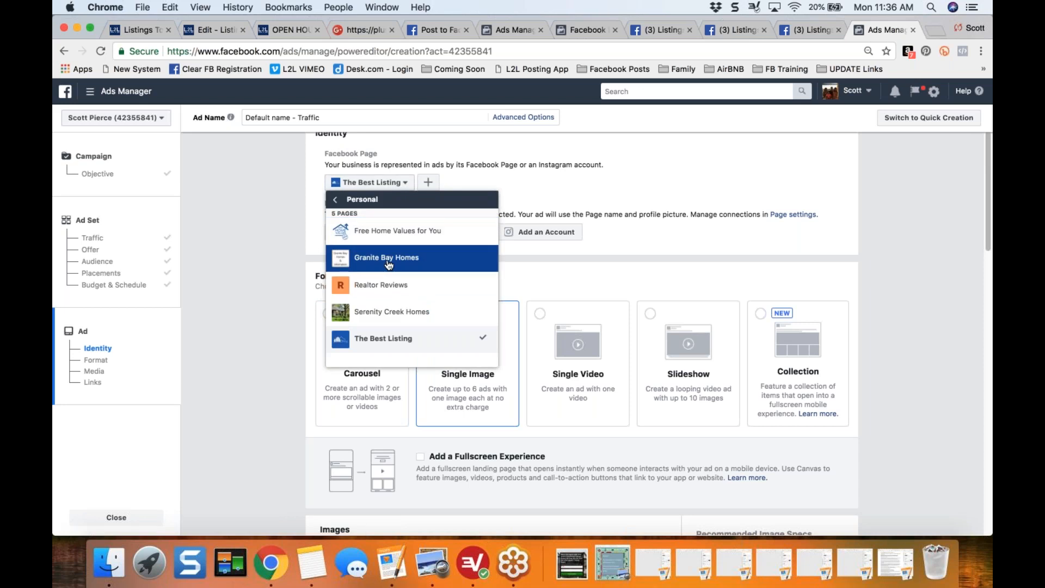
click(385, 338)
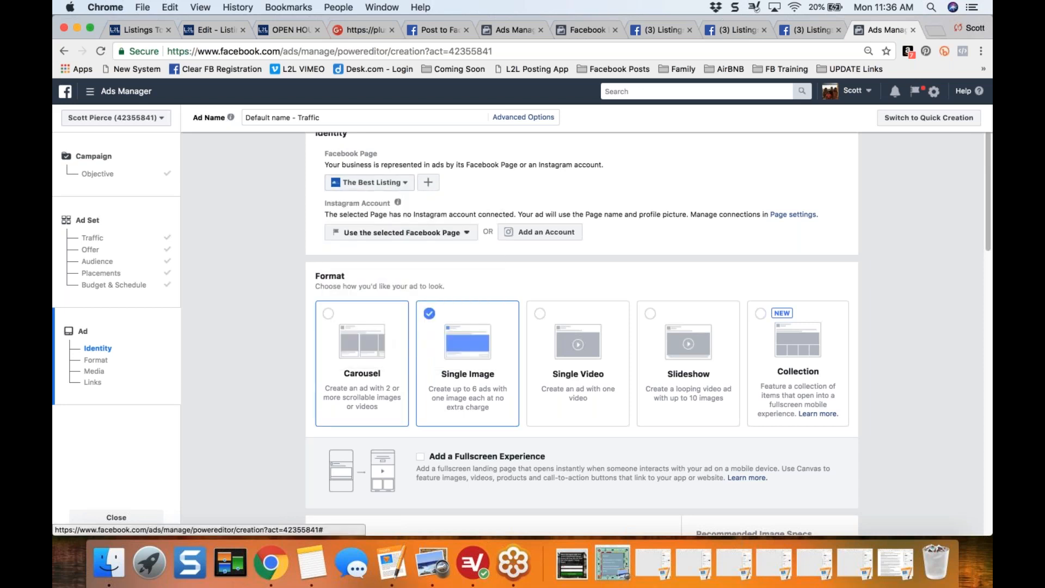
click(404, 185)
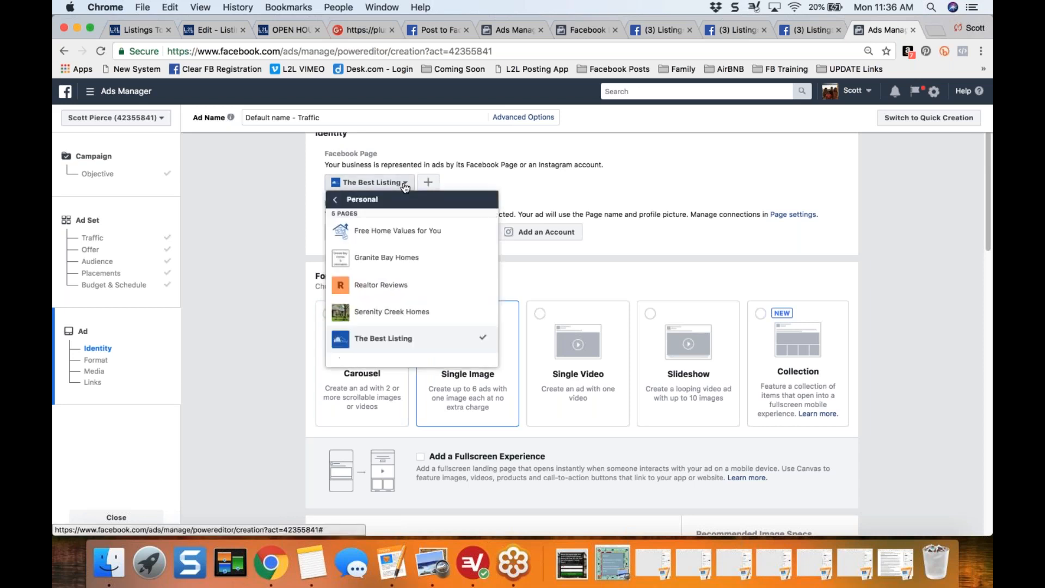
click(386, 257)
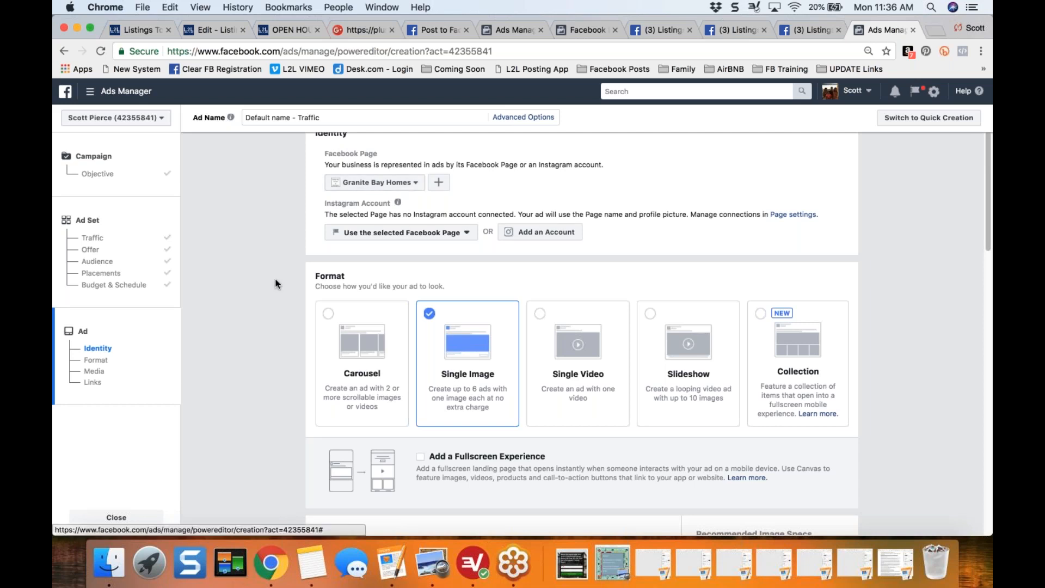
- Try the Carousel and Single Video ad formats and return to Single Image
scroll(276, 283, down, 5)
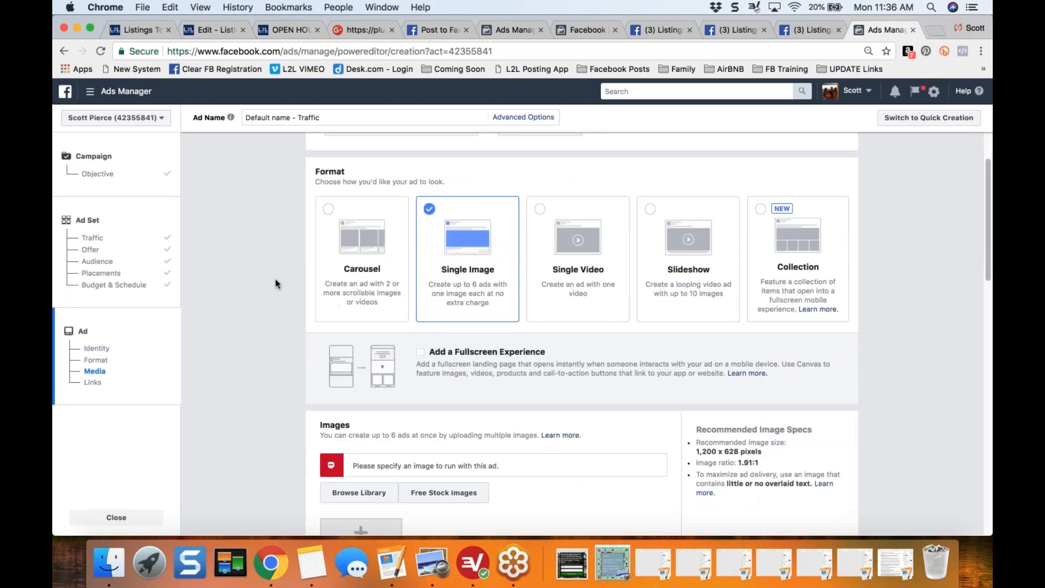
click(331, 214)
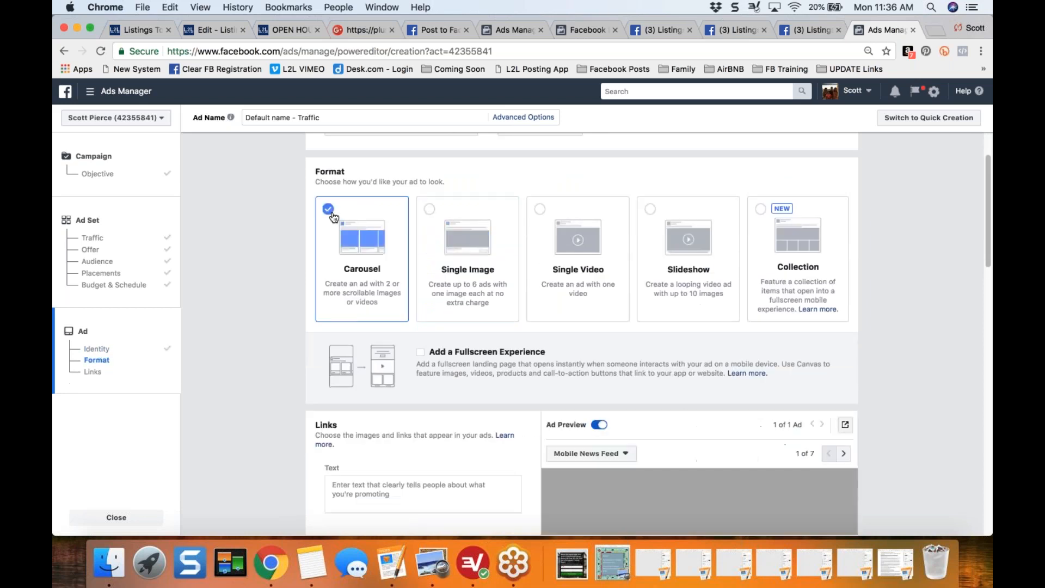
click(427, 212)
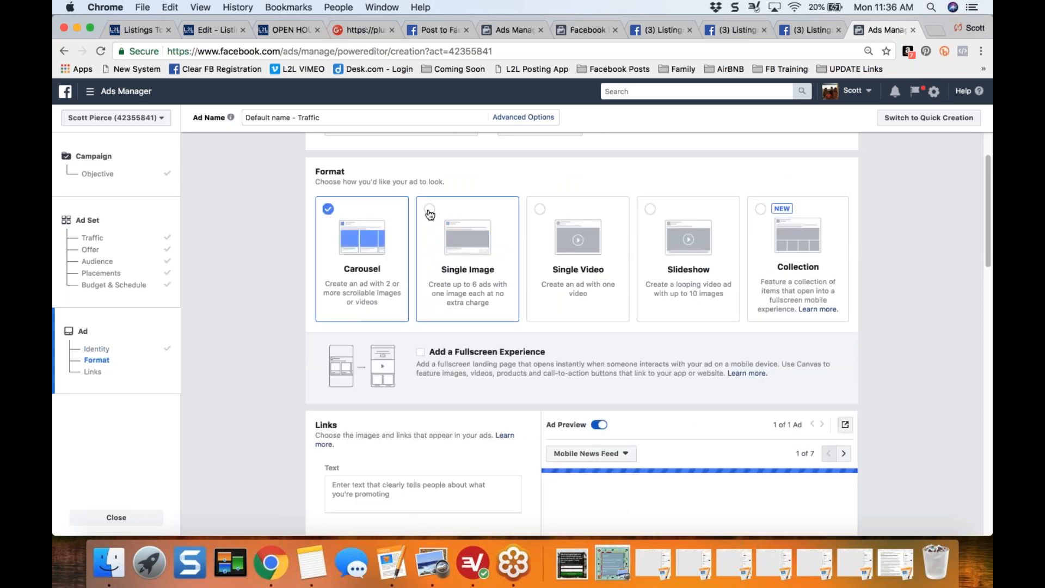
click(547, 217)
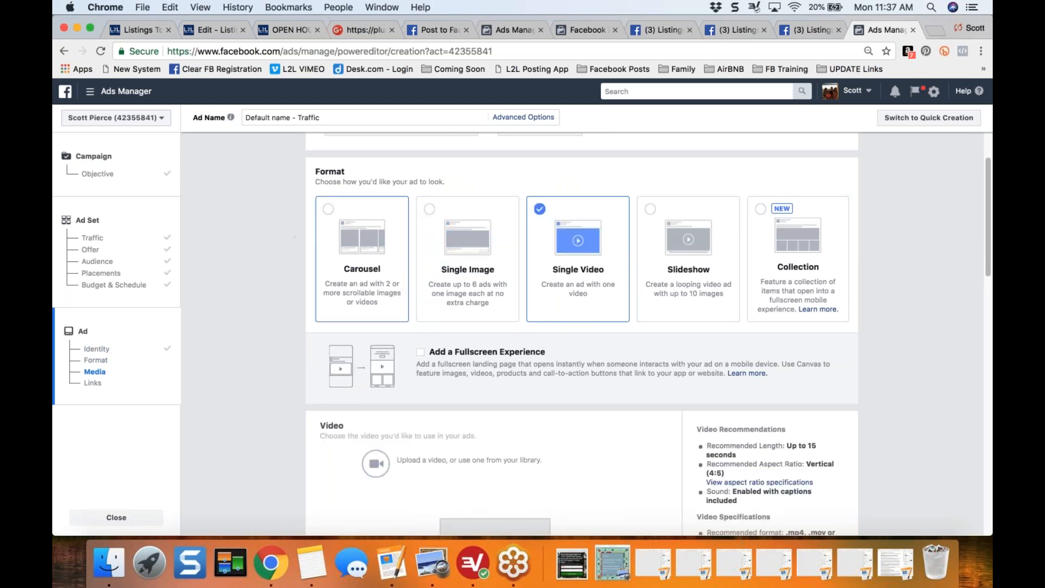
click(427, 210)
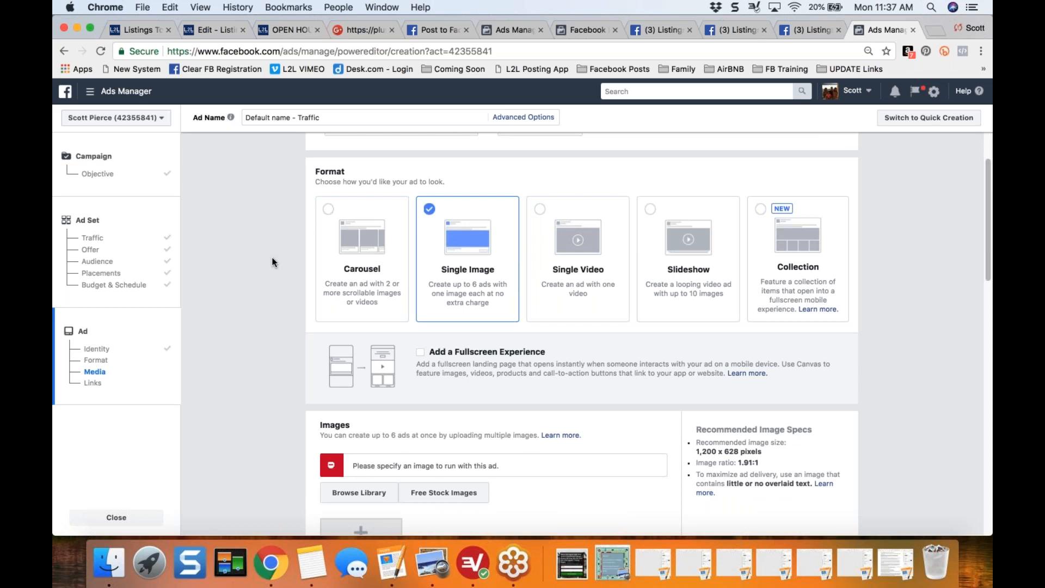
click(329, 210)
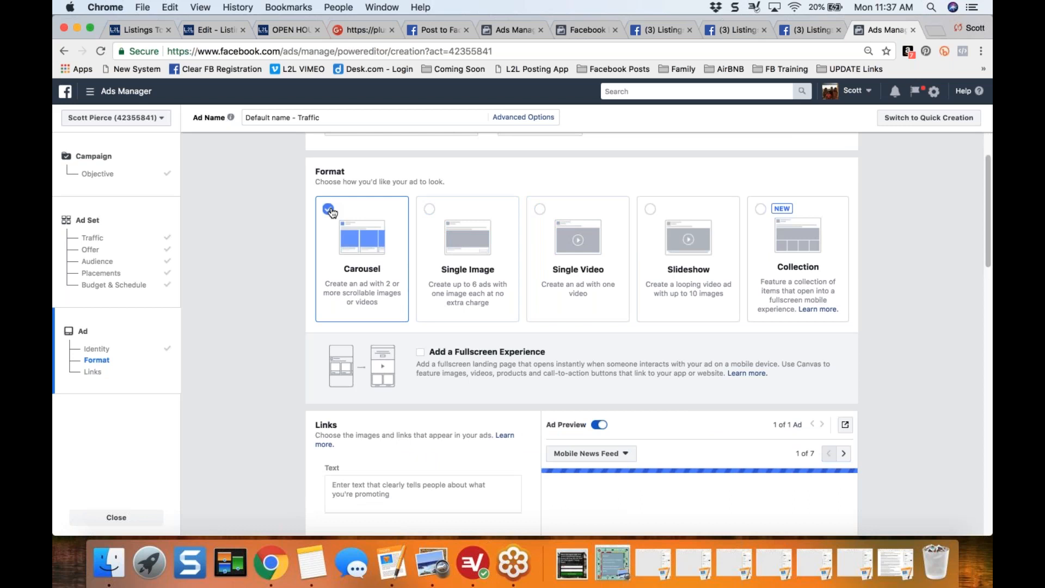
click(547, 212)
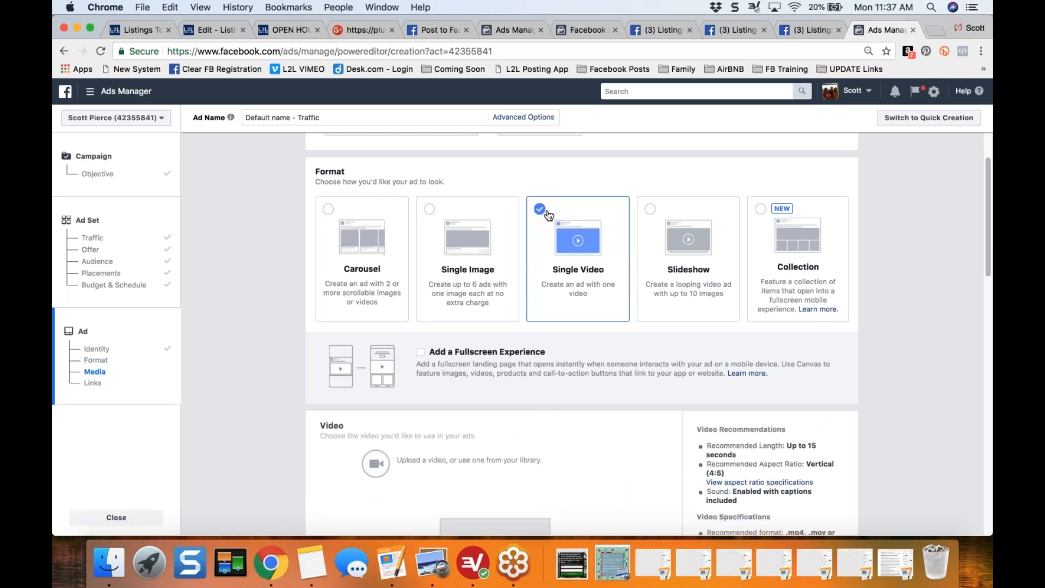
click(429, 210)
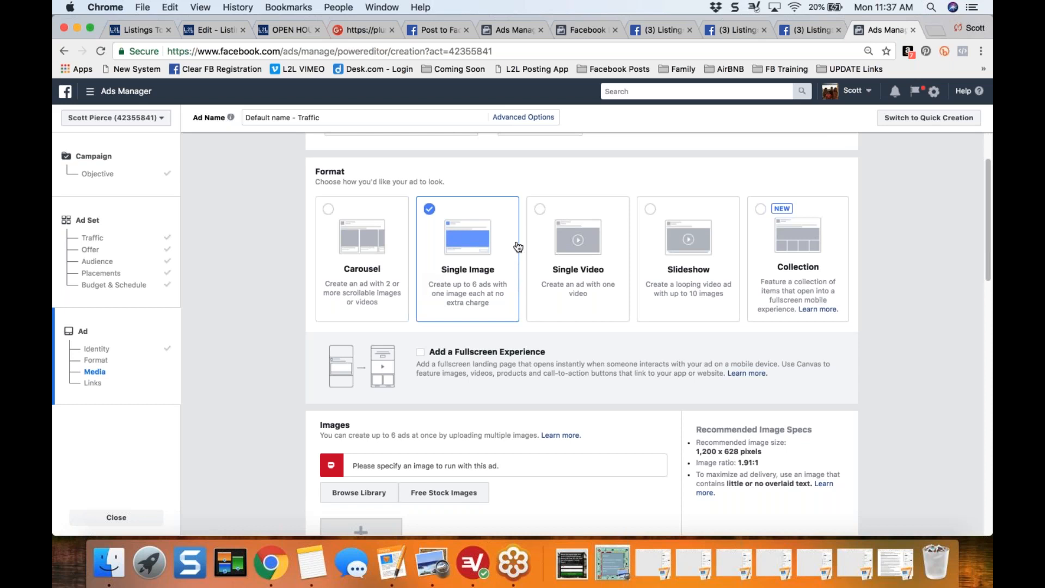
click(573, 233)
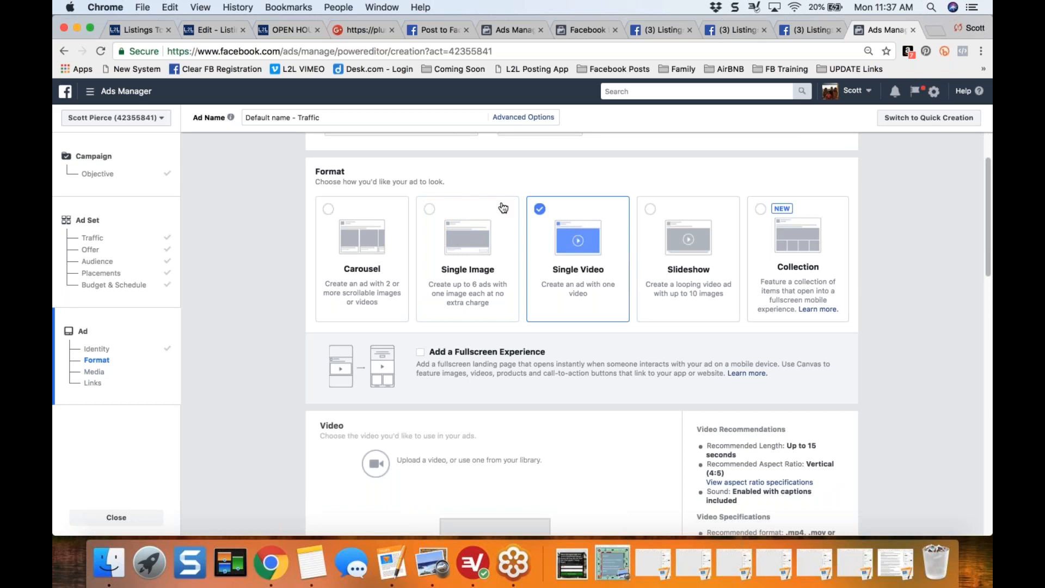
click(427, 219)
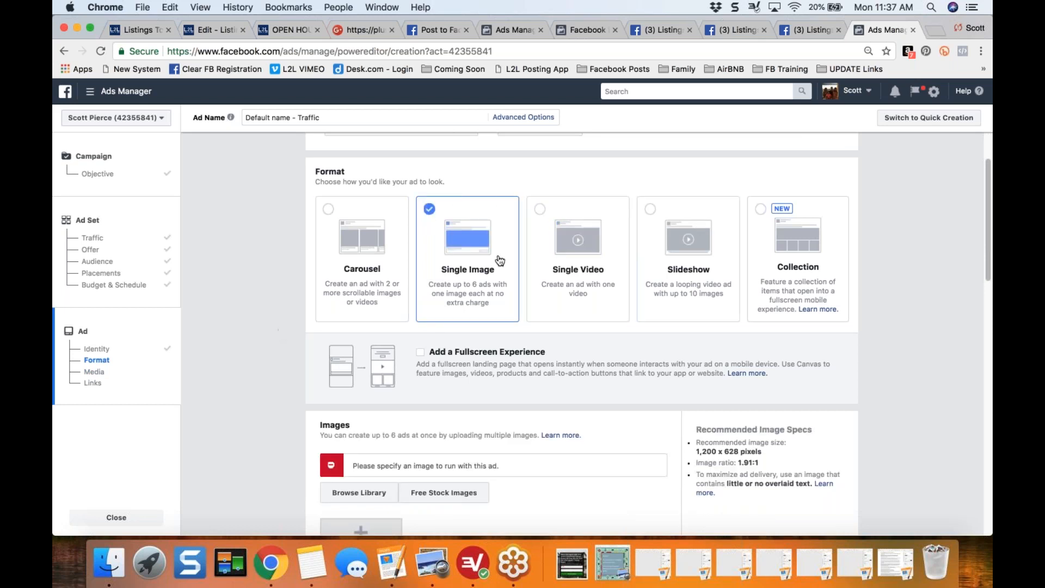
scroll(268, 350, down, 3)
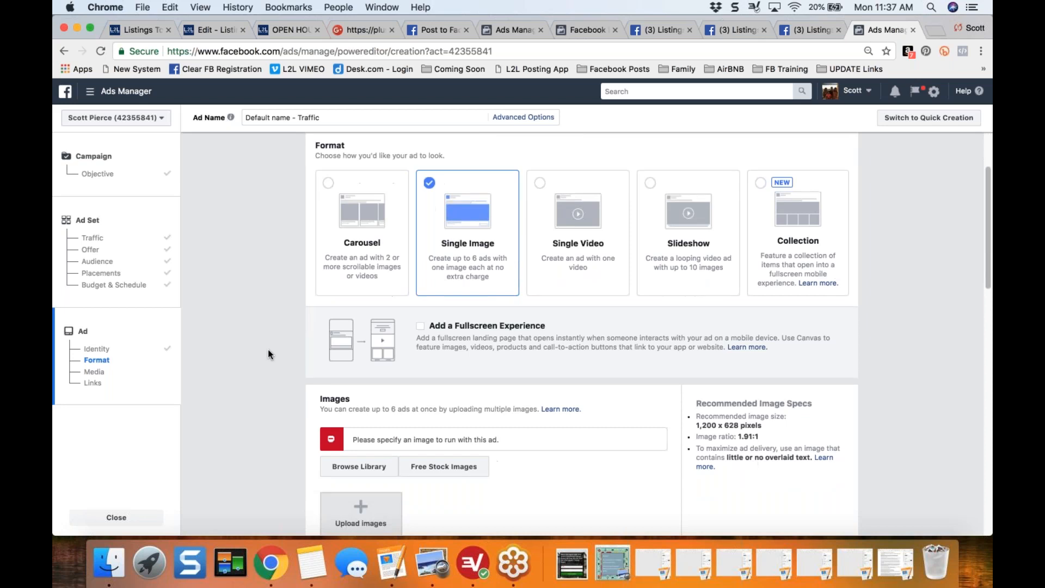
scroll(268, 348, down, 3)
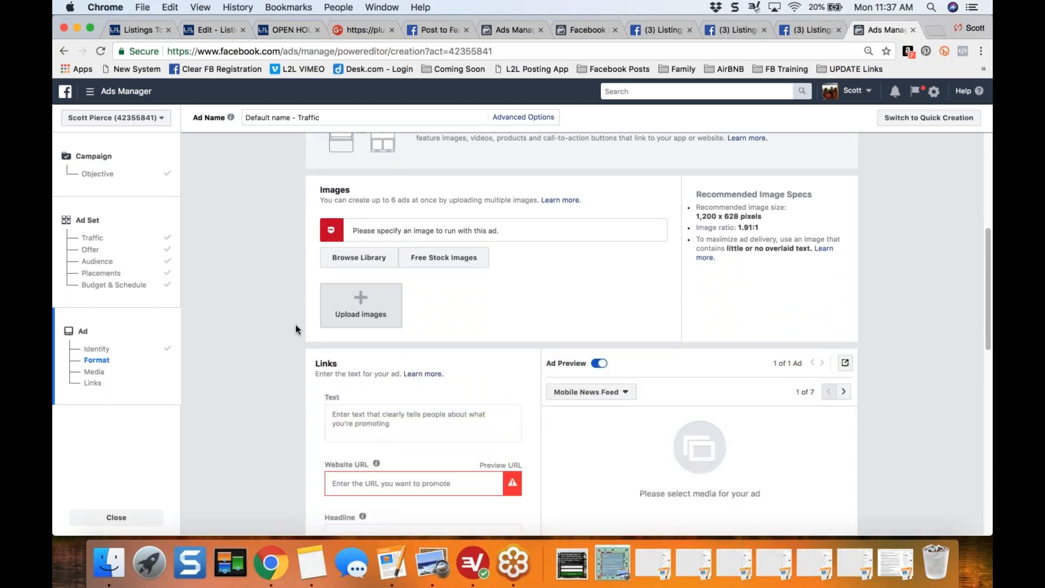
scroll(295, 324, down, 2)
click(377, 405)
key(Down)
key(Return)
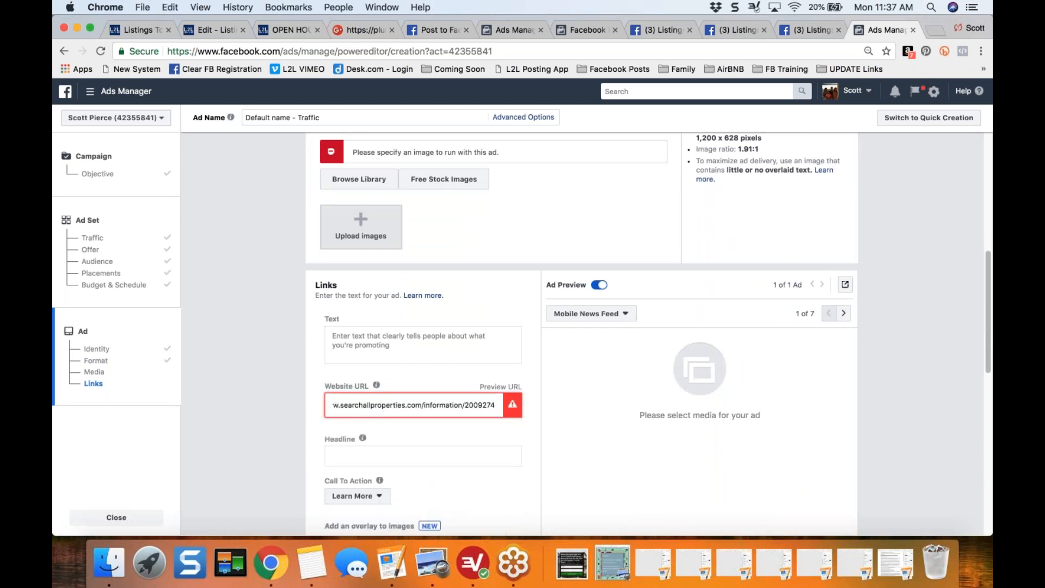
click(287, 384)
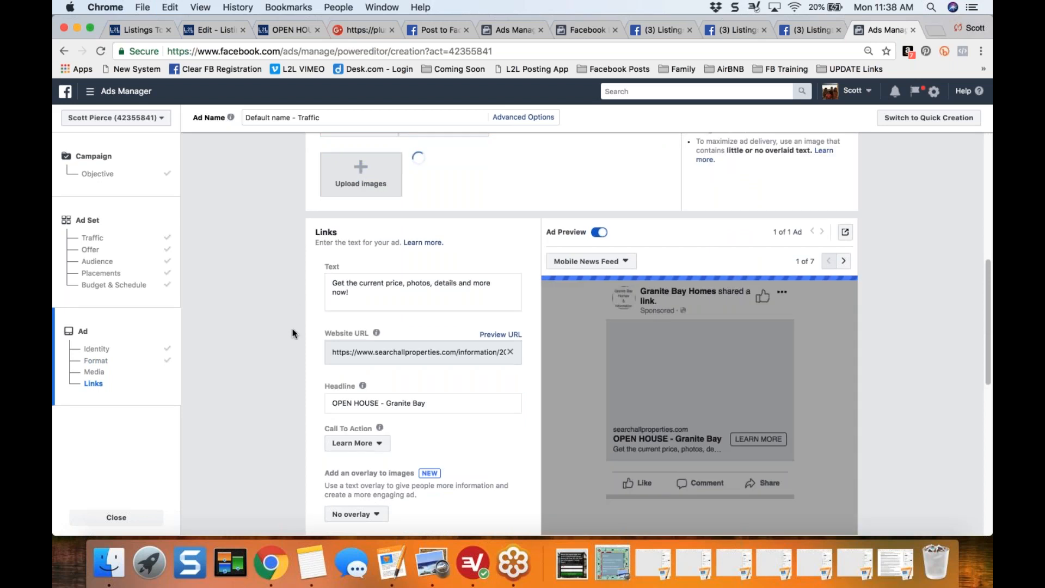
- Replace the ad text with the full Open House in Granite Bay message, including hashtags, copied from the Facebook share draft
scroll(292, 328, down, 4)
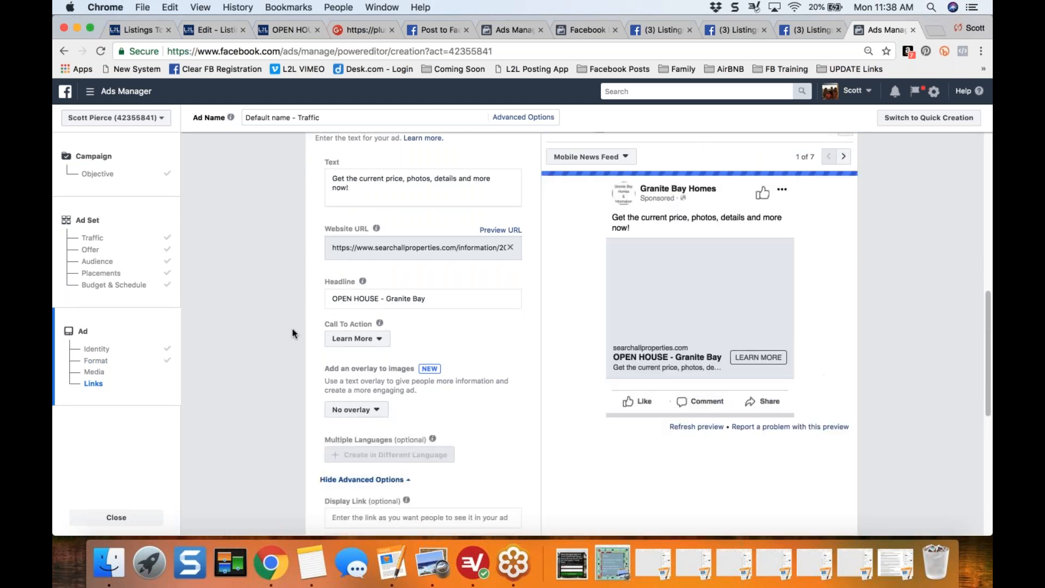
scroll(292, 328, up, 2)
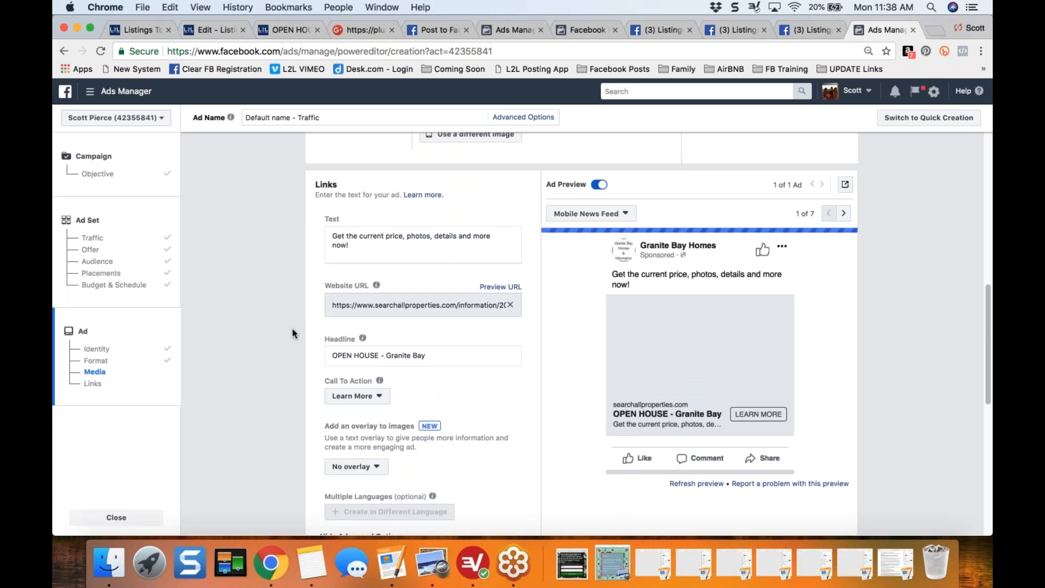
scroll(292, 328, down, 2)
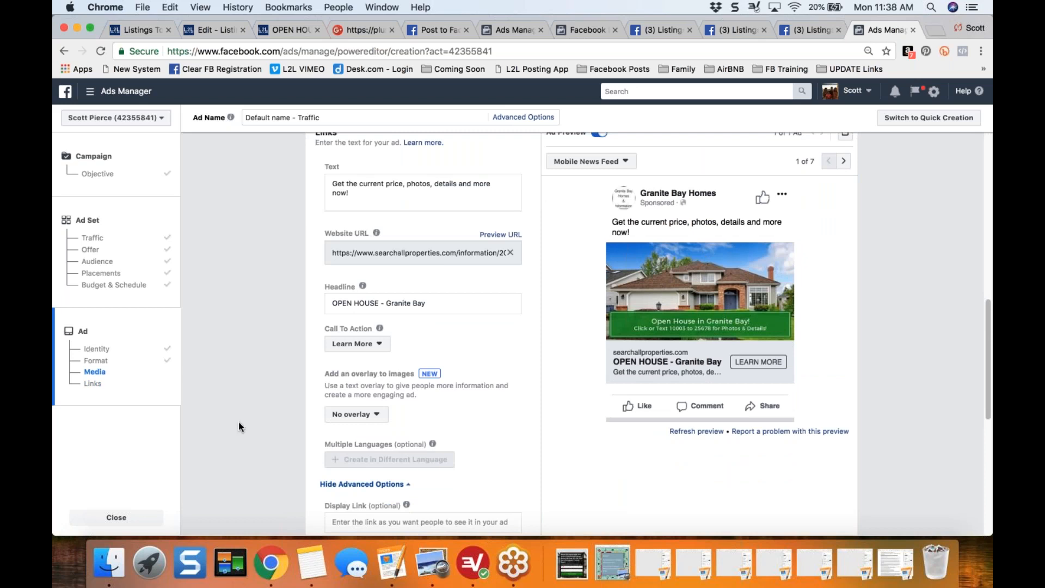
scroll(238, 422, up, 2)
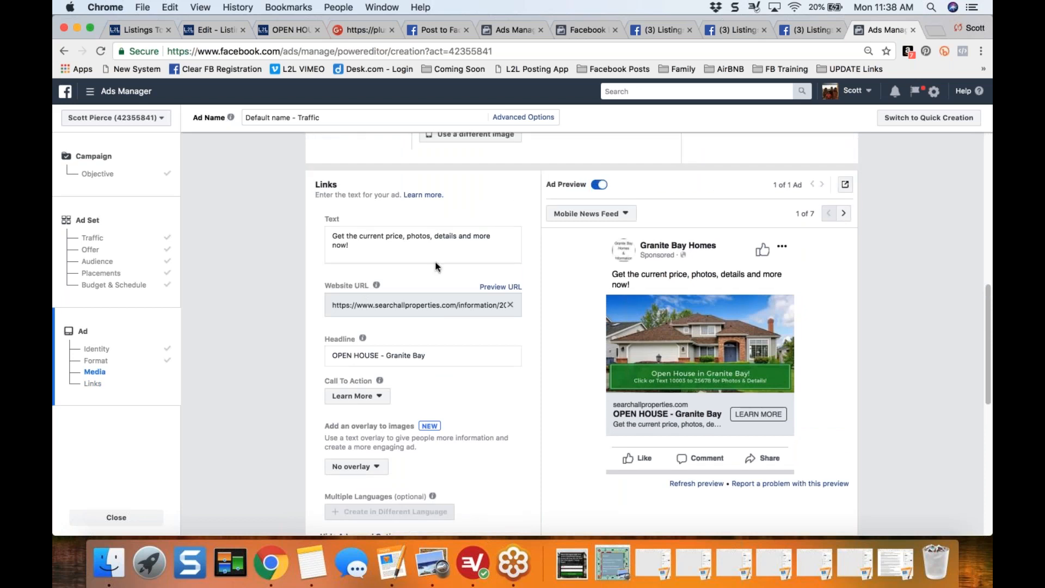
click(377, 249)
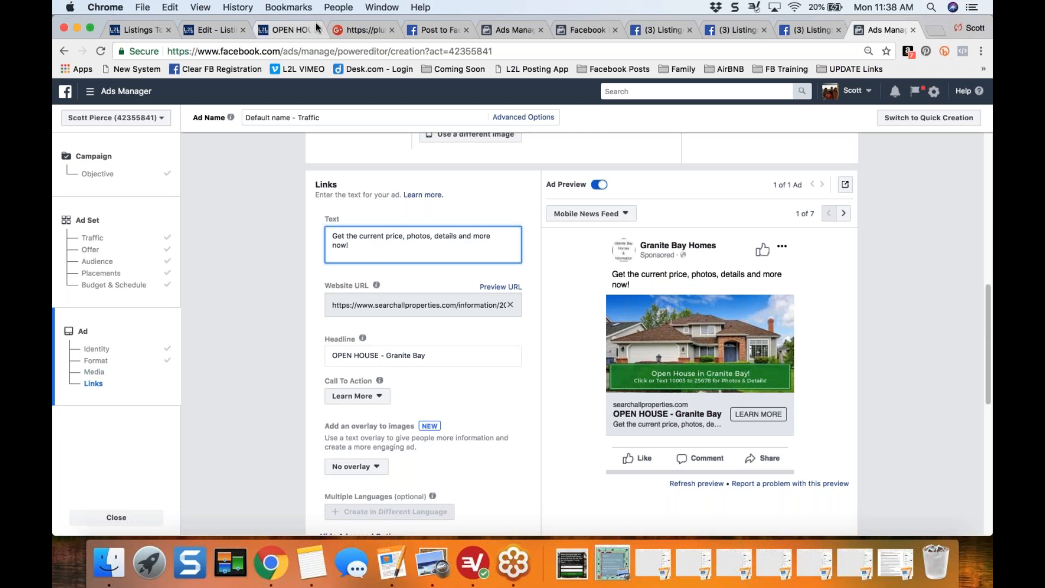
click(427, 28)
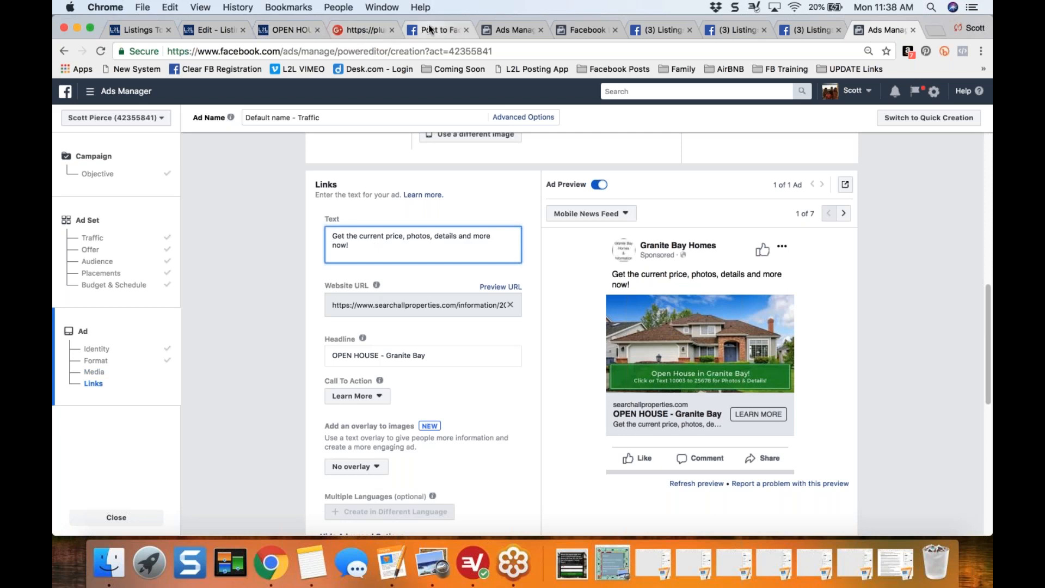
drag(66, 175, 185, 249)
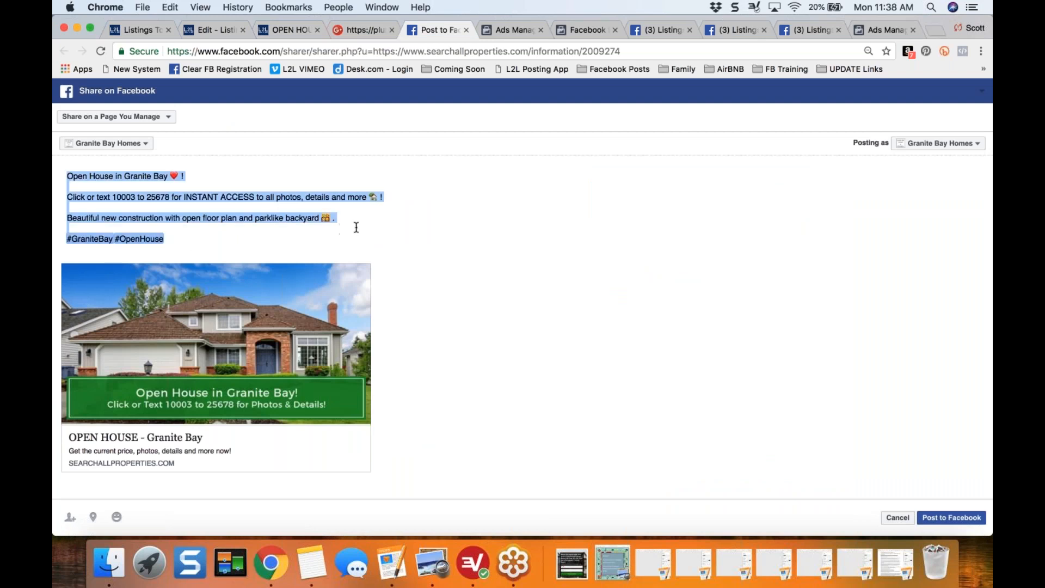
click(880, 30)
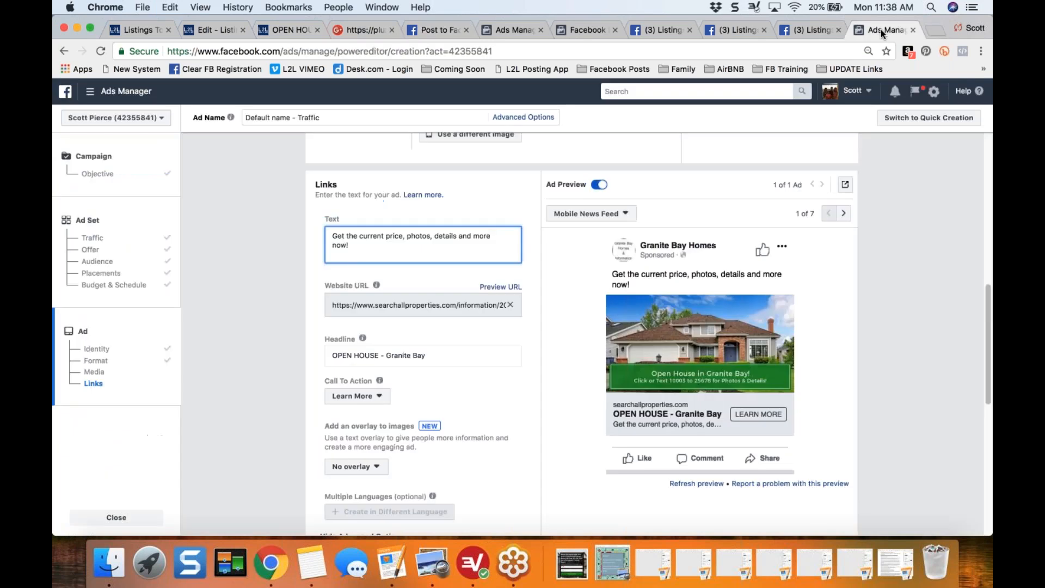
drag(368, 245, 290, 210)
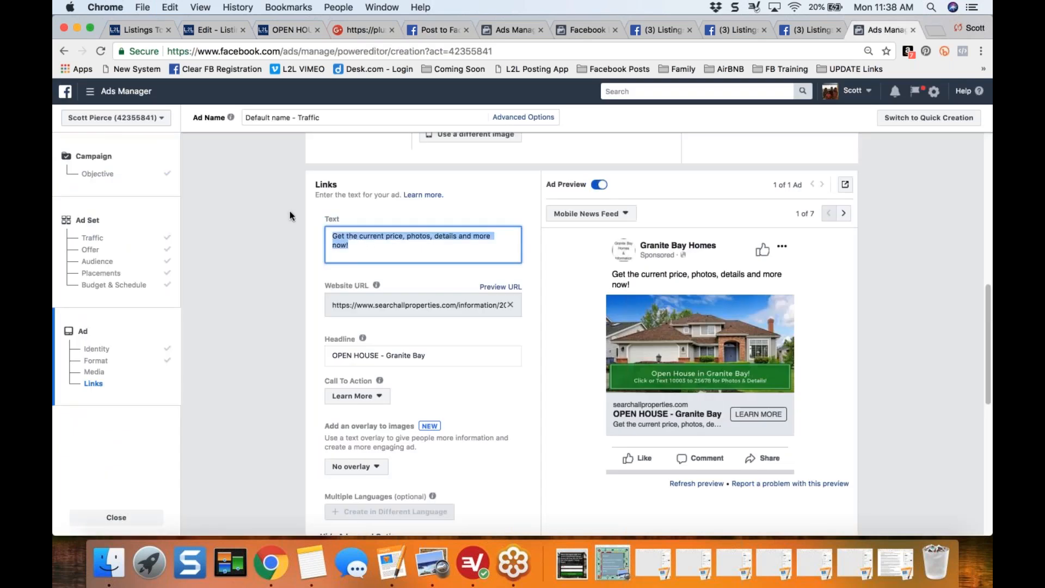
text(Open House in Granite Bay ❤ !  Click or text 10003 to 25678 for INSTANT ACCESS to all photos, details and more 🏡!  Beautiful new construction with open floor plan and parklike backyard 👪.  #GraniteBay #OpenHouse)
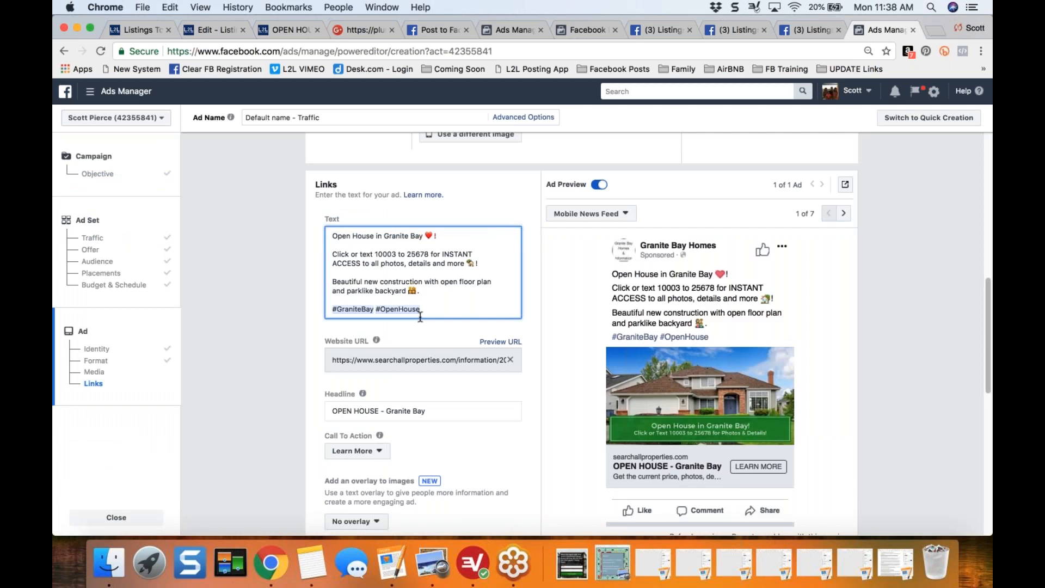
- Review the ad text paragraph by paragraph, from the open house opening line through the text-code invitation to the property description
click(452, 241)
triple_click(451, 240)
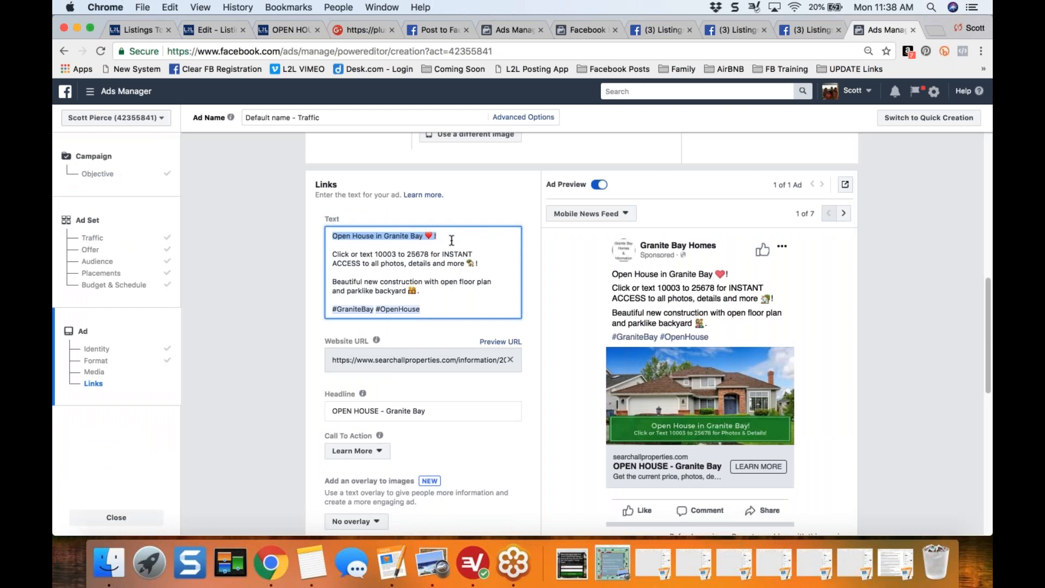
key(Down)
key(Down)
key(shift+Down)
key(shift+Down)
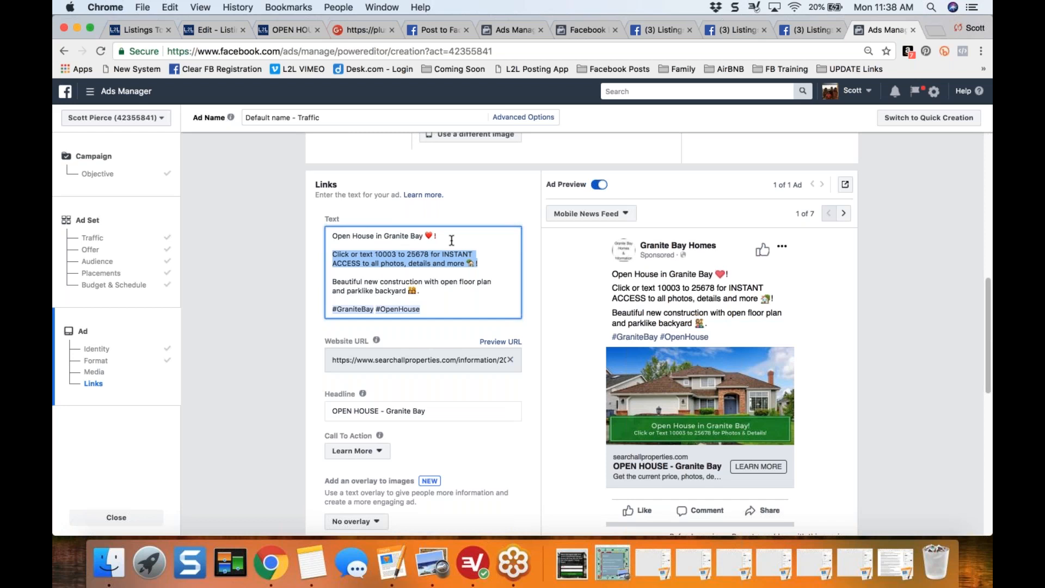
key(Down)
key(shift+Down)
key(shift+Down)
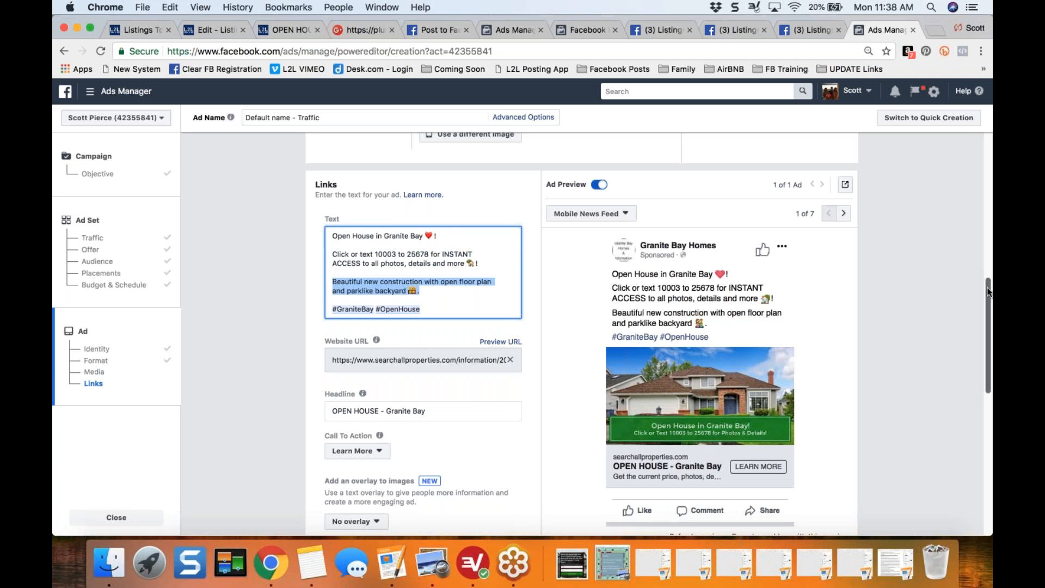
- Review the ad's headline, call to action, advanced options, conversion tracking and mobile news feed preview
scroll(989, 292, down, 2)
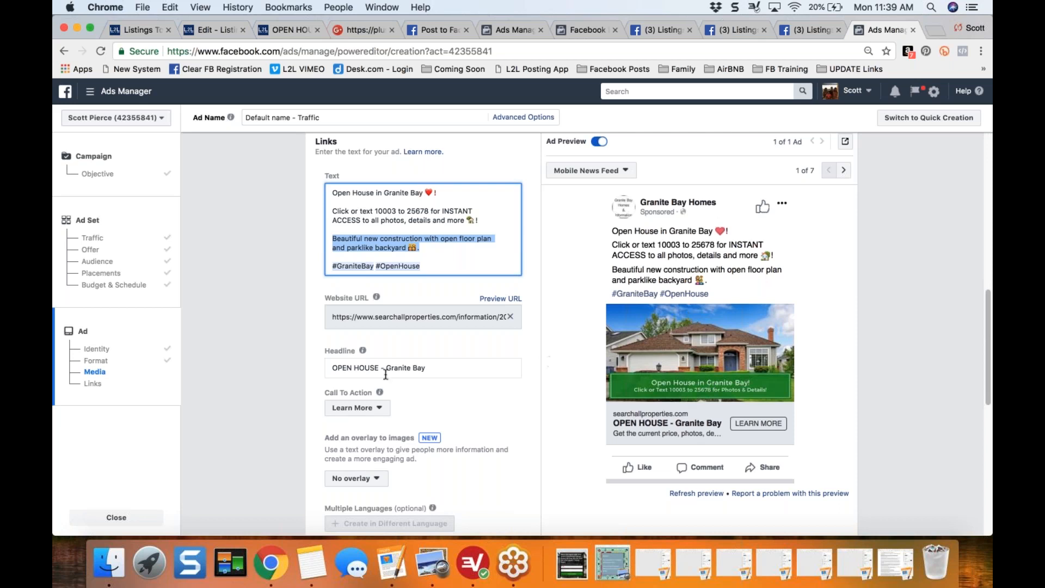
click(299, 388)
scroll(299, 388, down, 2)
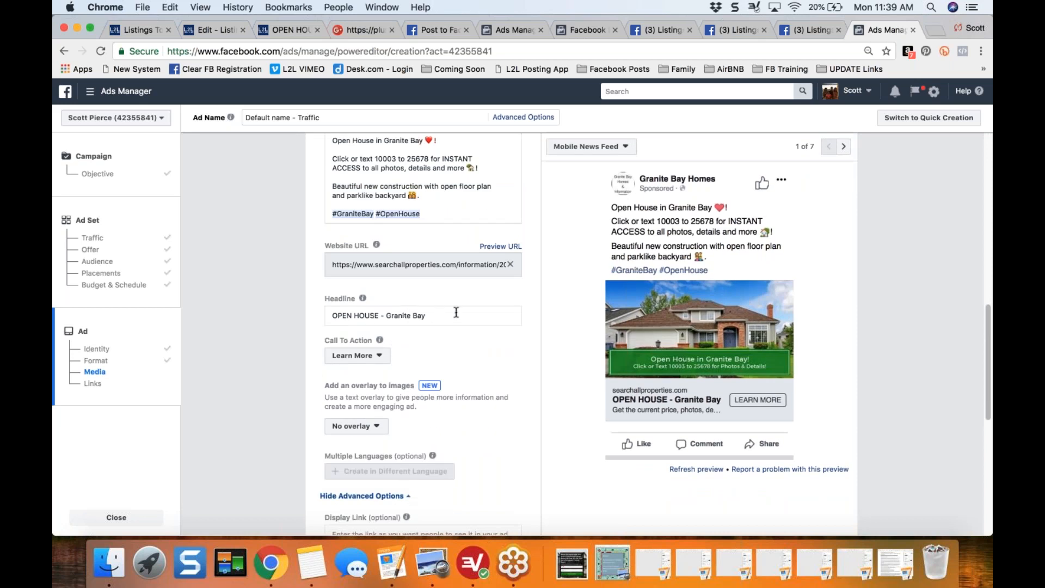
scroll(289, 383, down, 4)
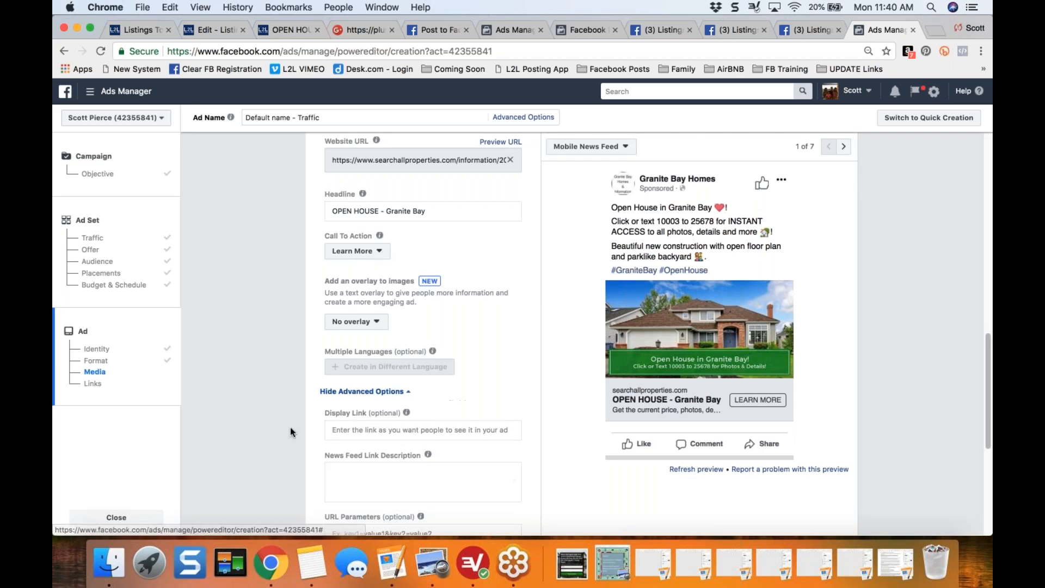
scroll(290, 430, down, 2)
scroll(291, 429, down, 8)
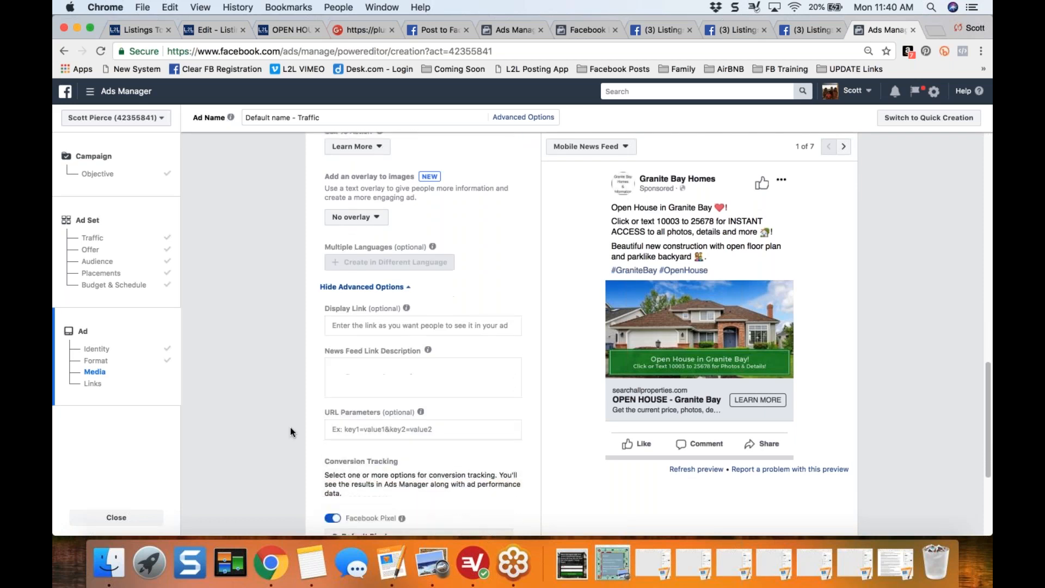
scroll(290, 427, down, 2)
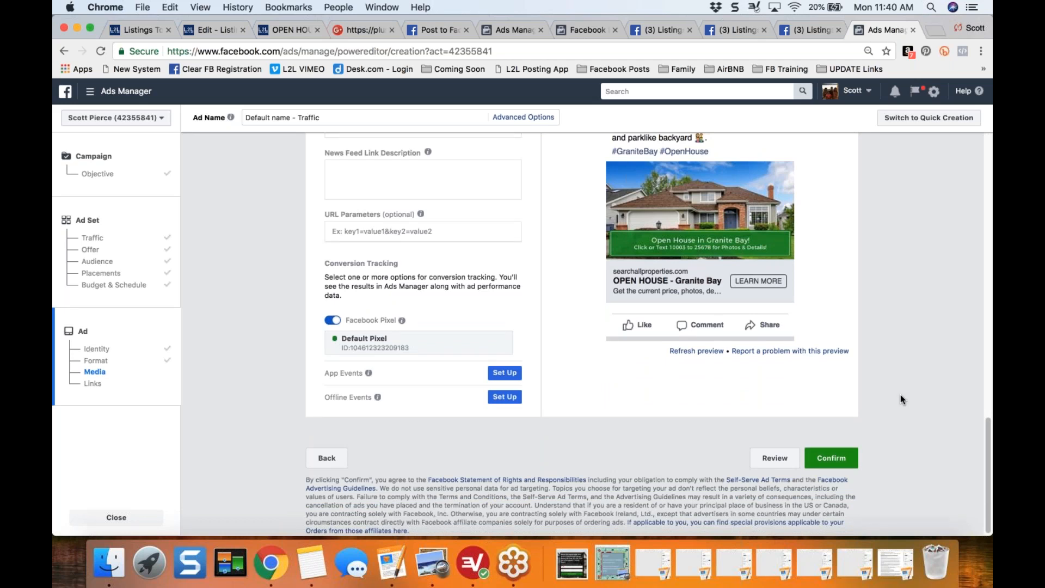
scroll(900, 393, up, 5)
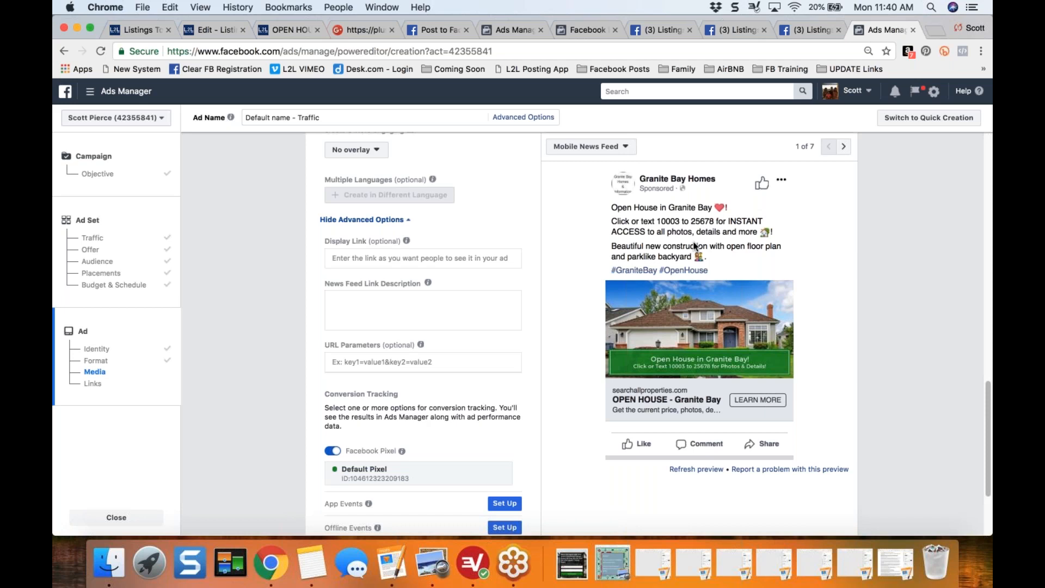
scroll(845, 236, down, 2)
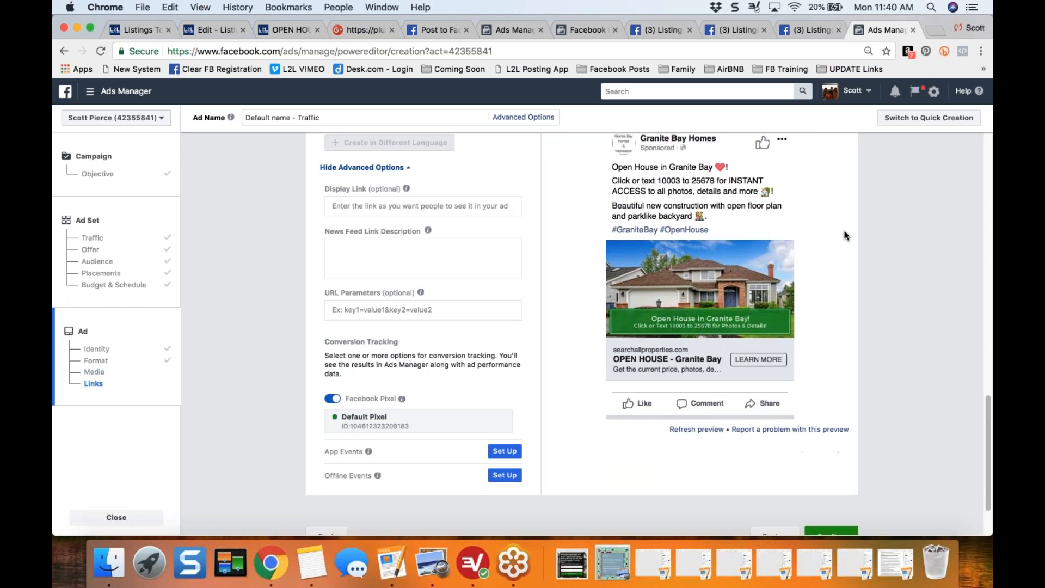
scroll(845, 235, up, 2)
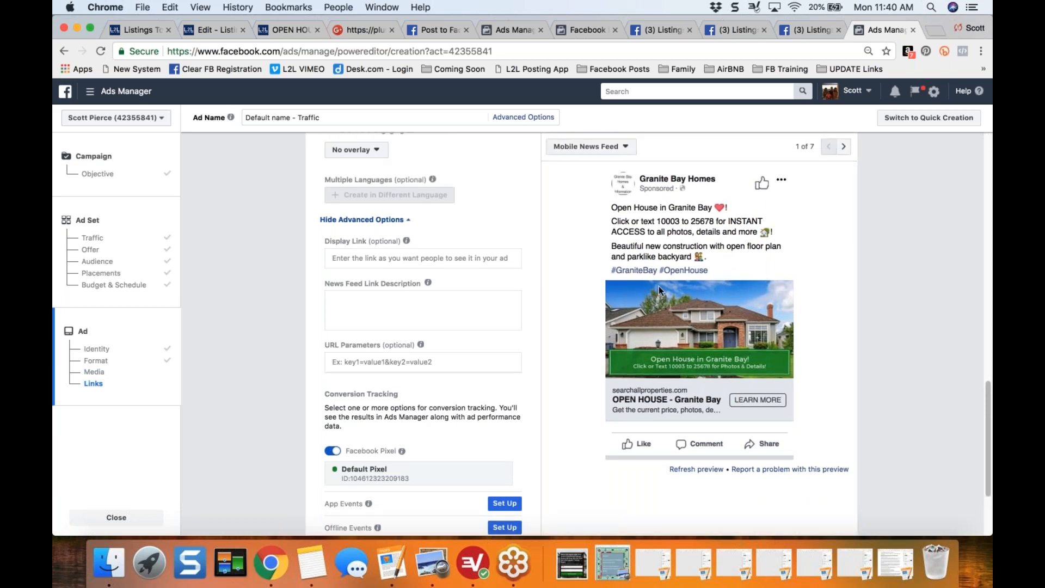
- View the open house landing page, return to its listing in L2L, and collapse the Your Social Media task in the open house checklist
click(277, 31)
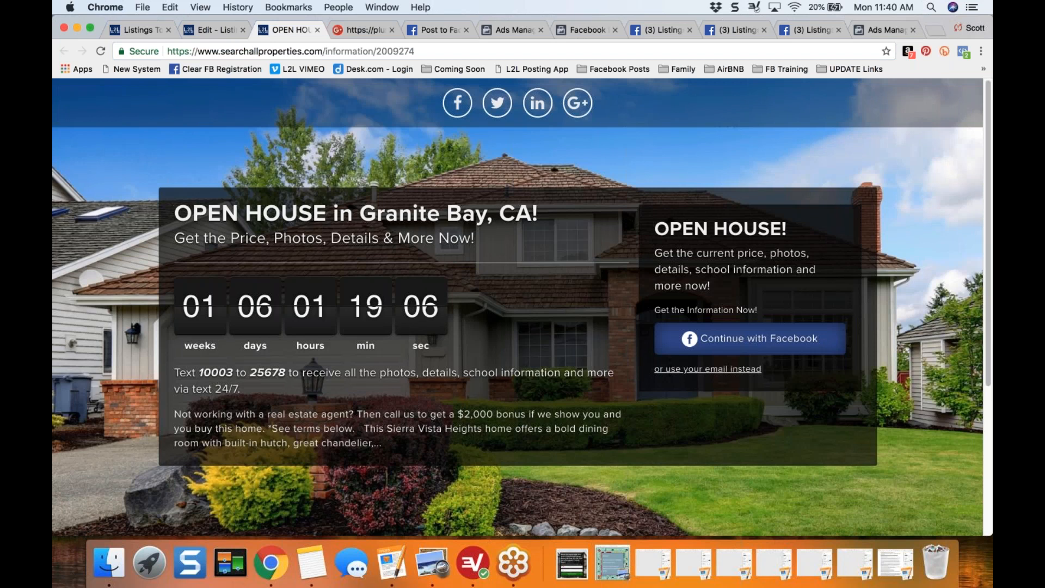
click(202, 32)
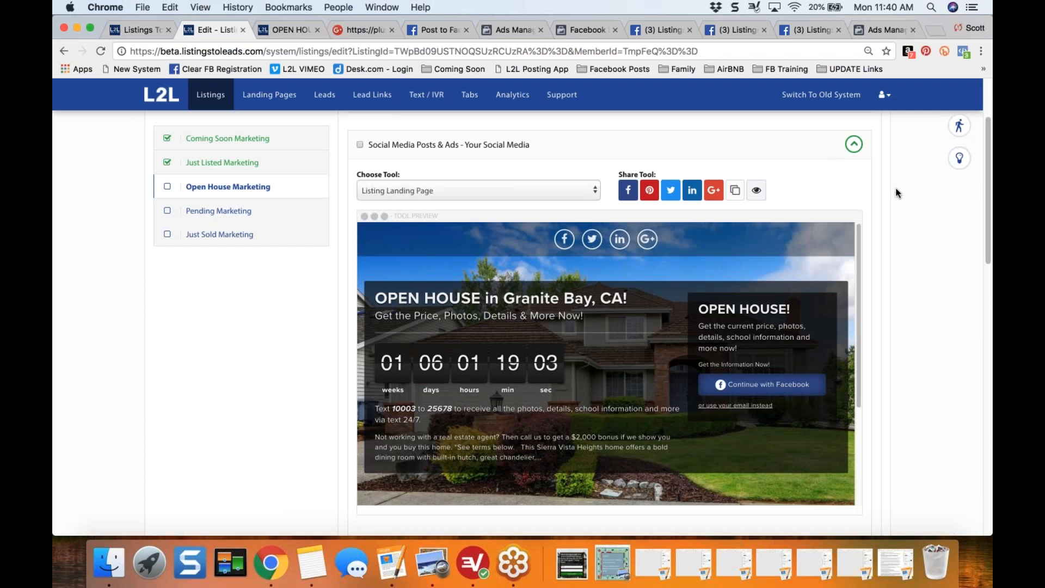
scroll(895, 192, up, 3)
click(853, 222)
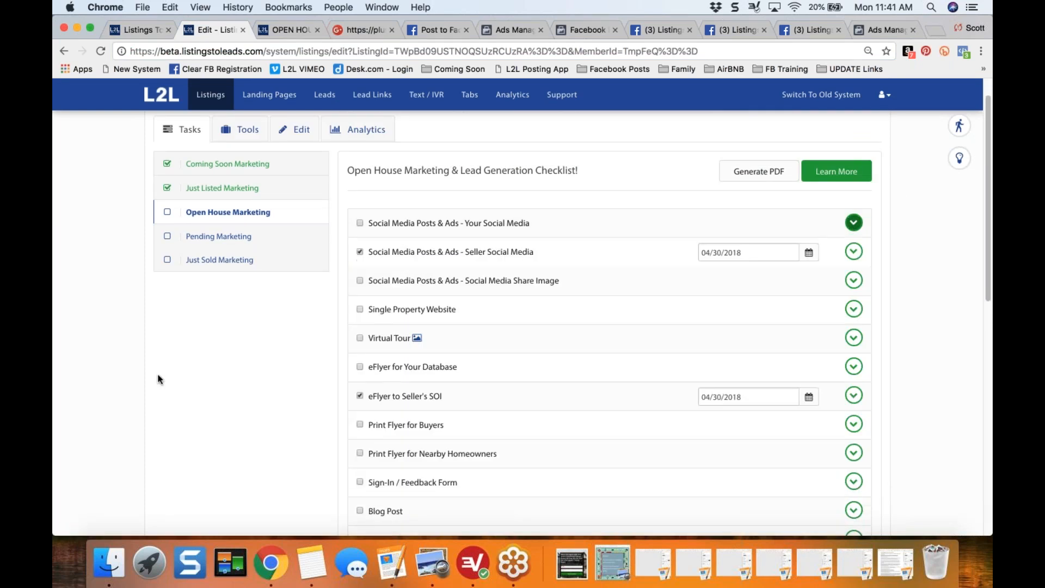
scroll(212, 131, up, 2)
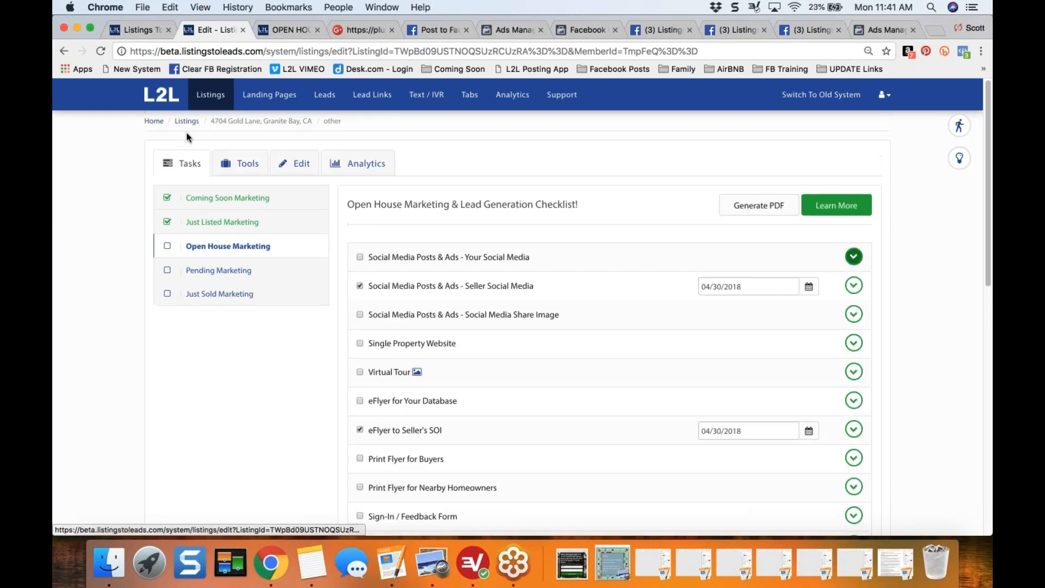
- Open the tasks of the Granite Bay listing with Coming Soon status and preview its Your Social Media landing page
click(187, 120)
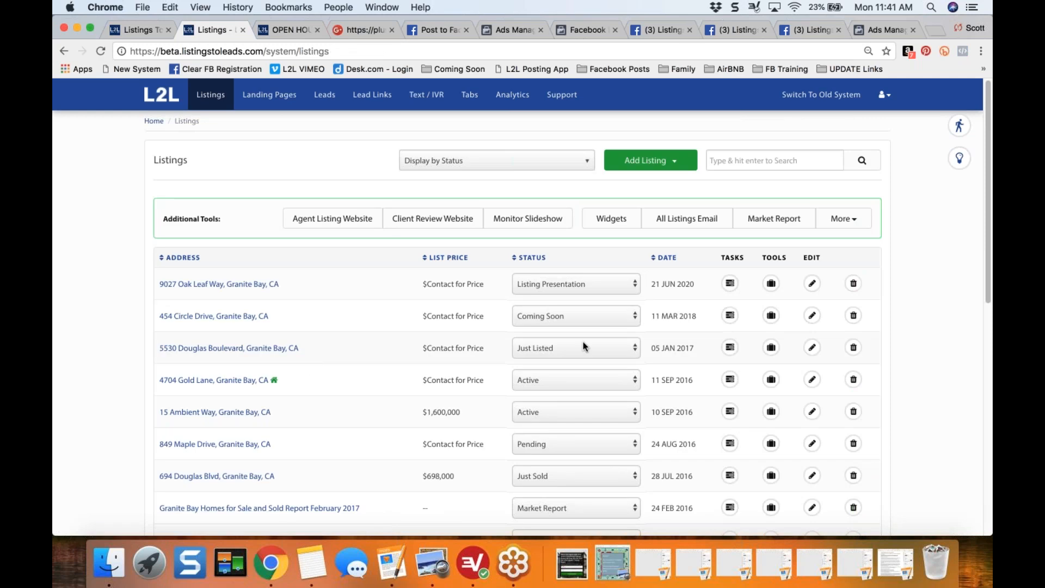
click(732, 316)
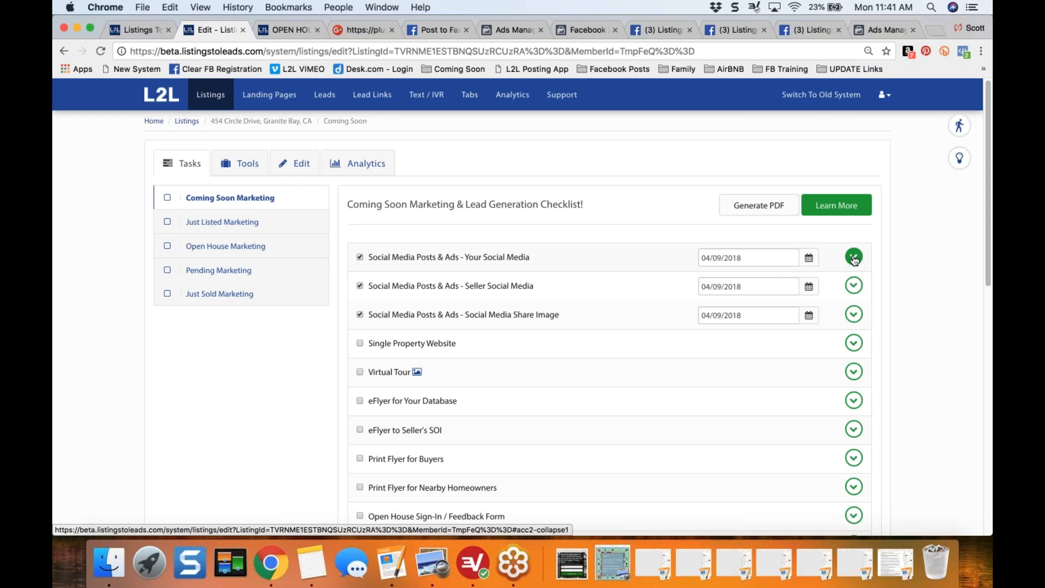
click(854, 258)
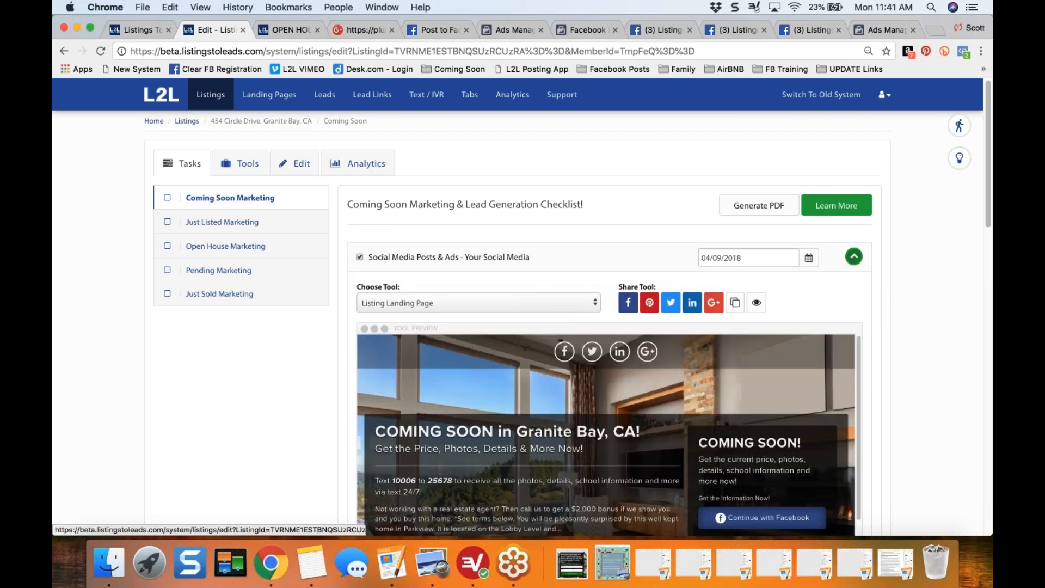
scroll(612, 280, down, 3)
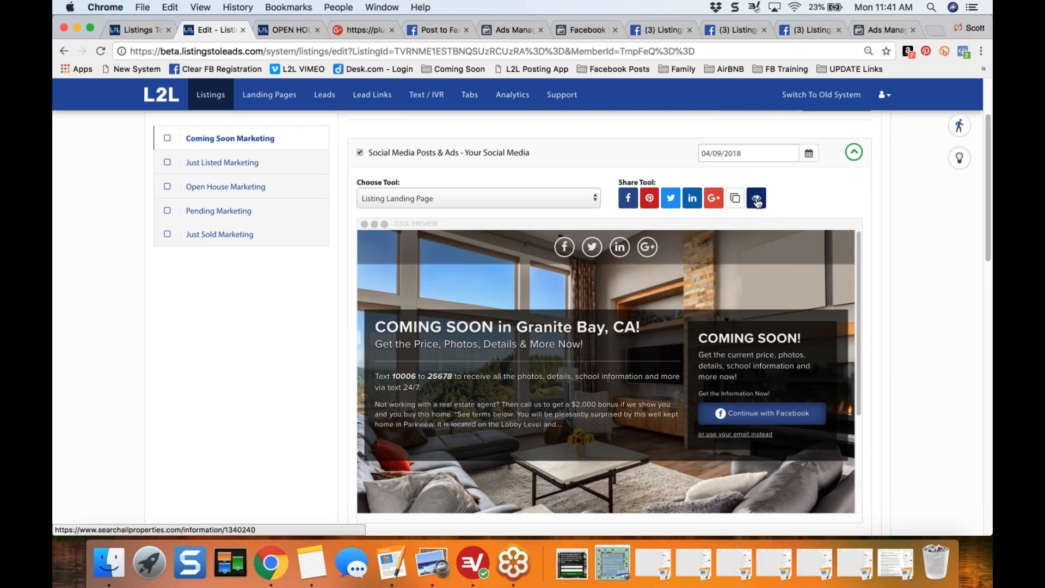
scroll(197, 153, up, 3)
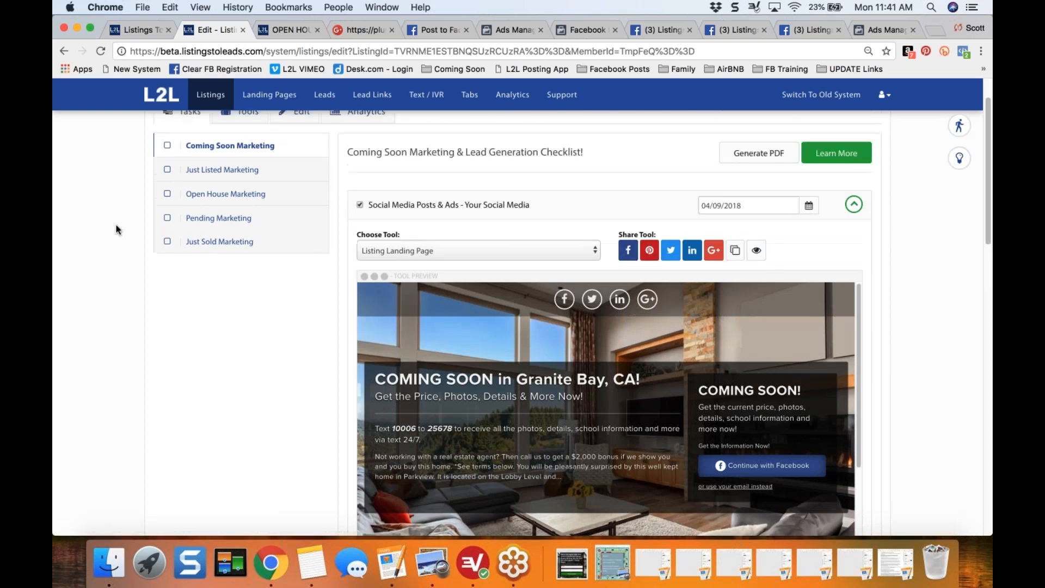
- Open the tasks of the Just Sold listing, preview its Your Social Media landing page, and return to the listings overview
click(187, 121)
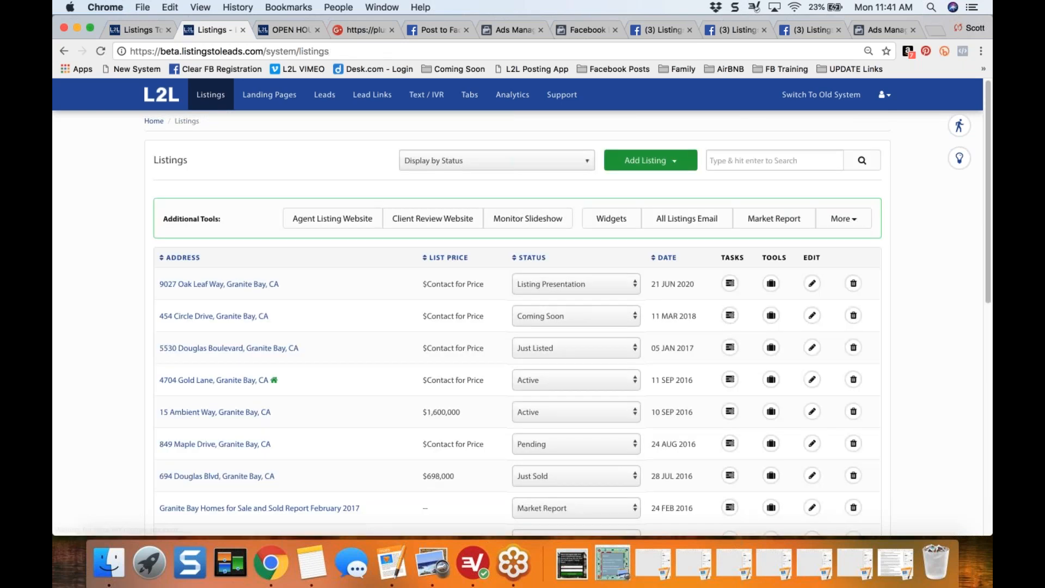
scroll(123, 363, down, 3)
scroll(123, 358, down, 1)
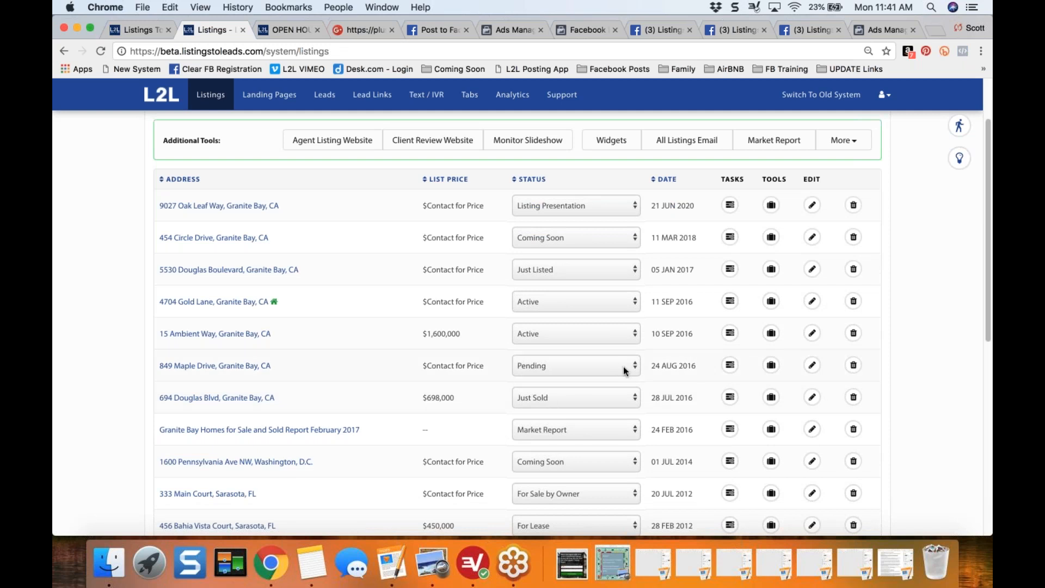
click(730, 399)
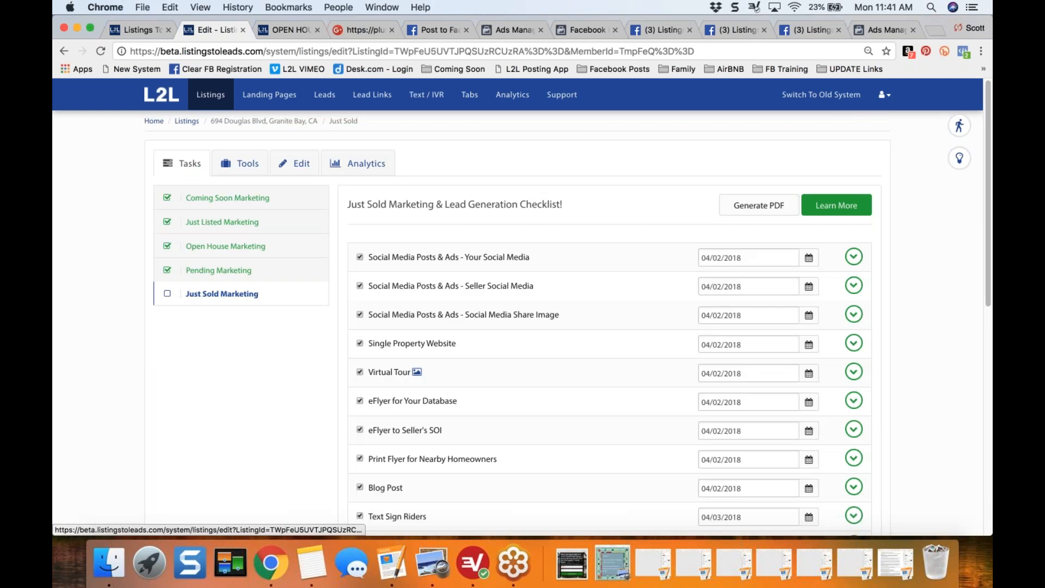
click(854, 258)
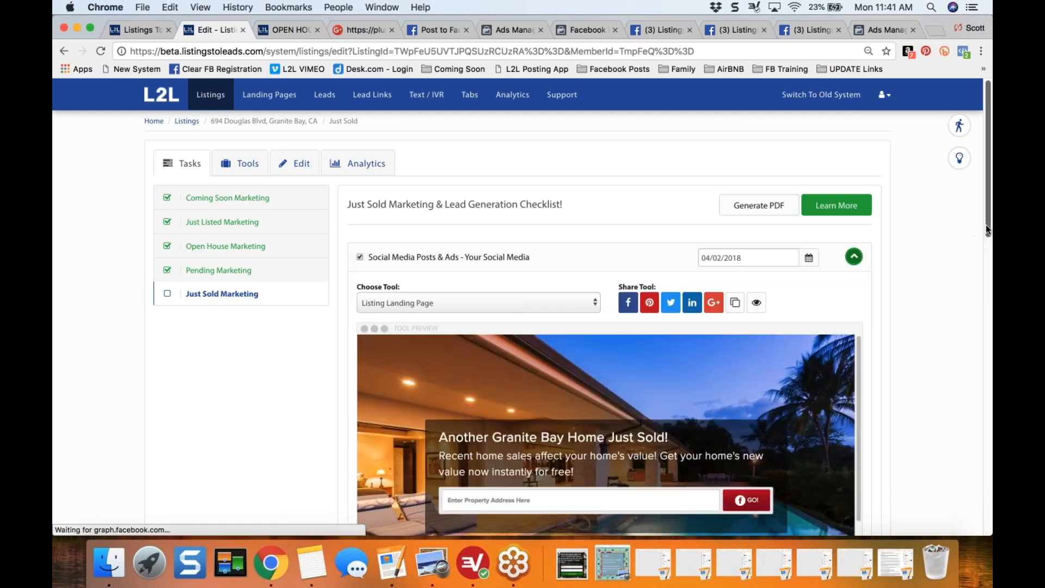
scroll(984, 226, down, 3)
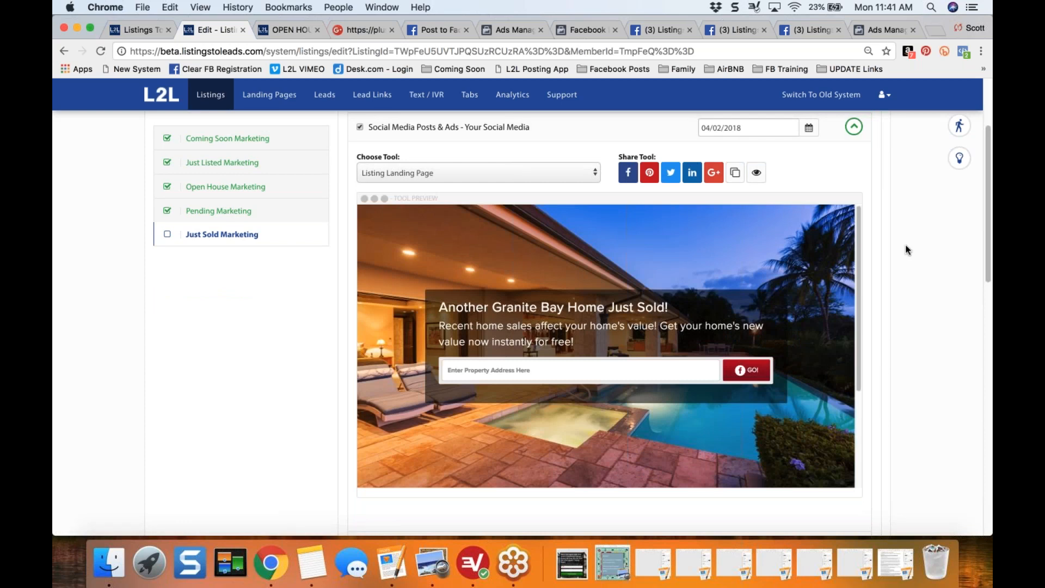
scroll(906, 248, up, 2)
scroll(906, 249, up, 1)
scroll(906, 250, up, 2)
click(182, 122)
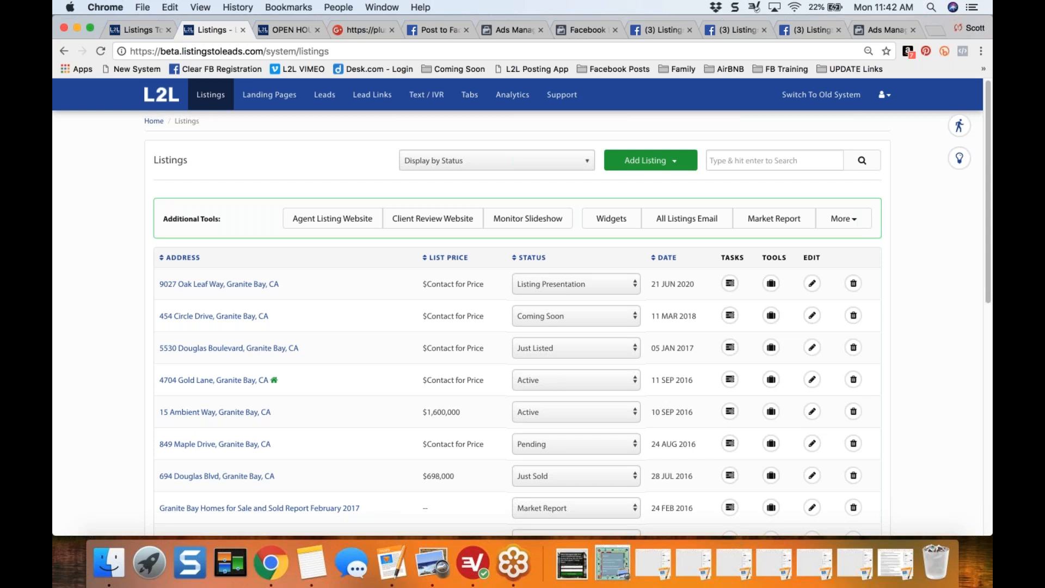
- Open the landing pages overview and go through its guided walkthrough as far as the Extension tip, closing it there
click(266, 95)
scroll(916, 173, down, 1)
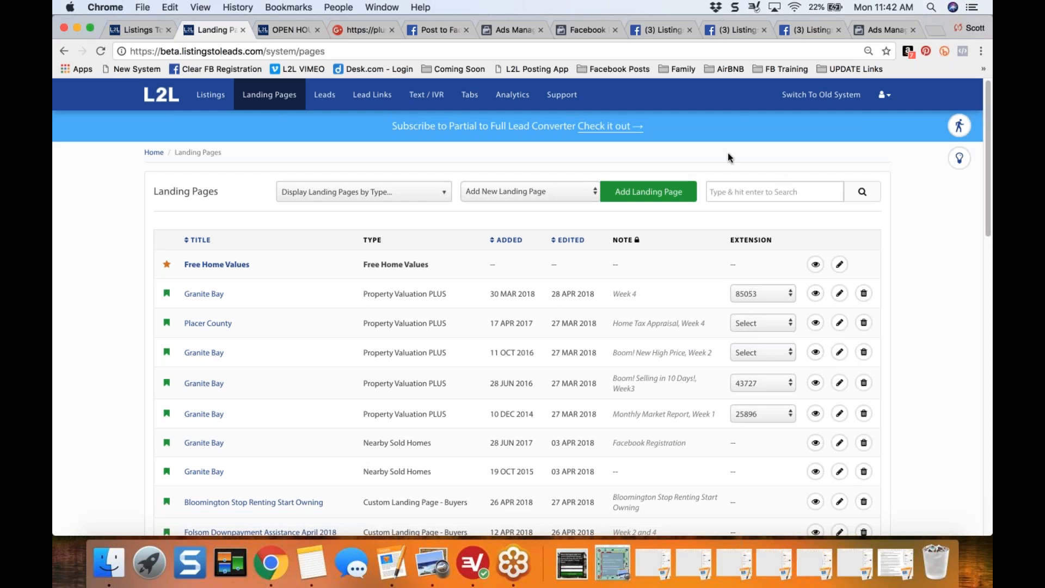
click(959, 126)
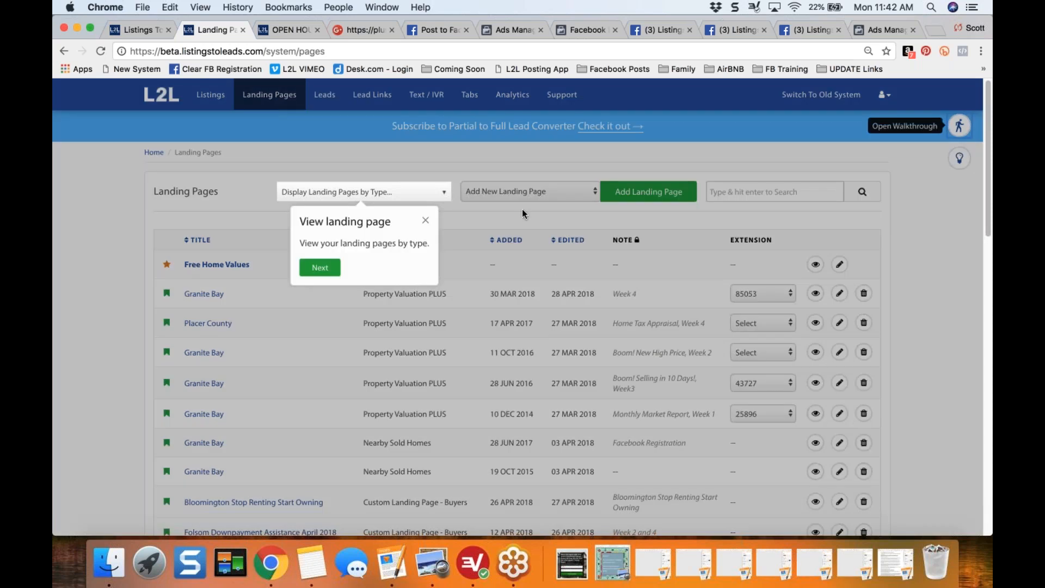
click(320, 267)
click(464, 272)
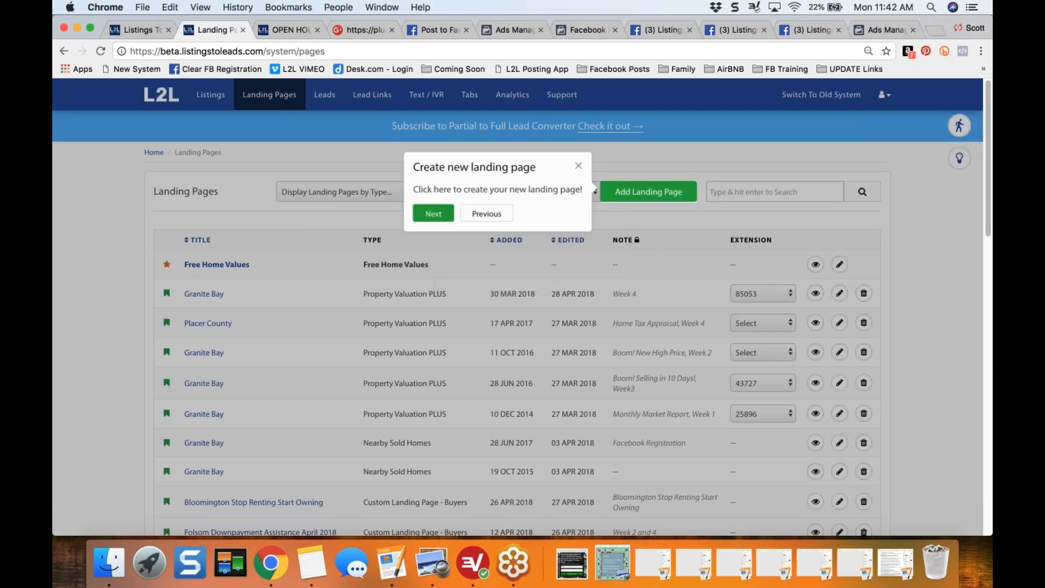
click(434, 213)
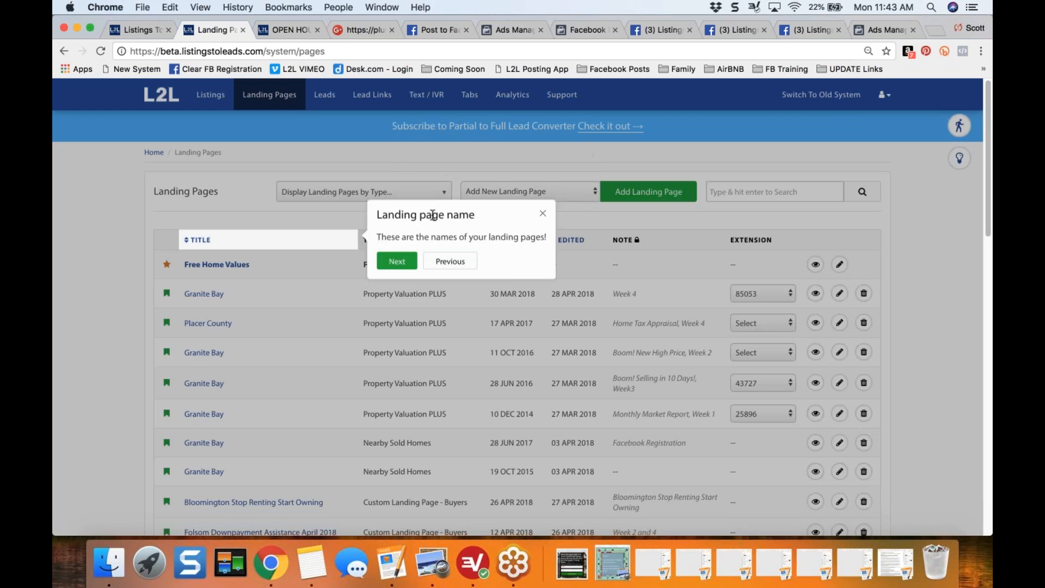
click(397, 262)
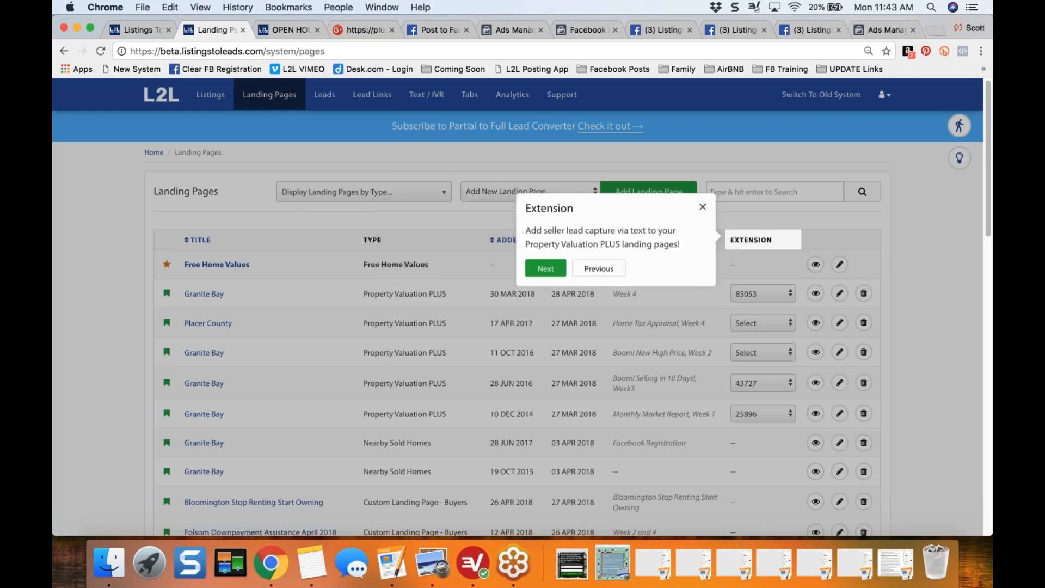
click(703, 207)
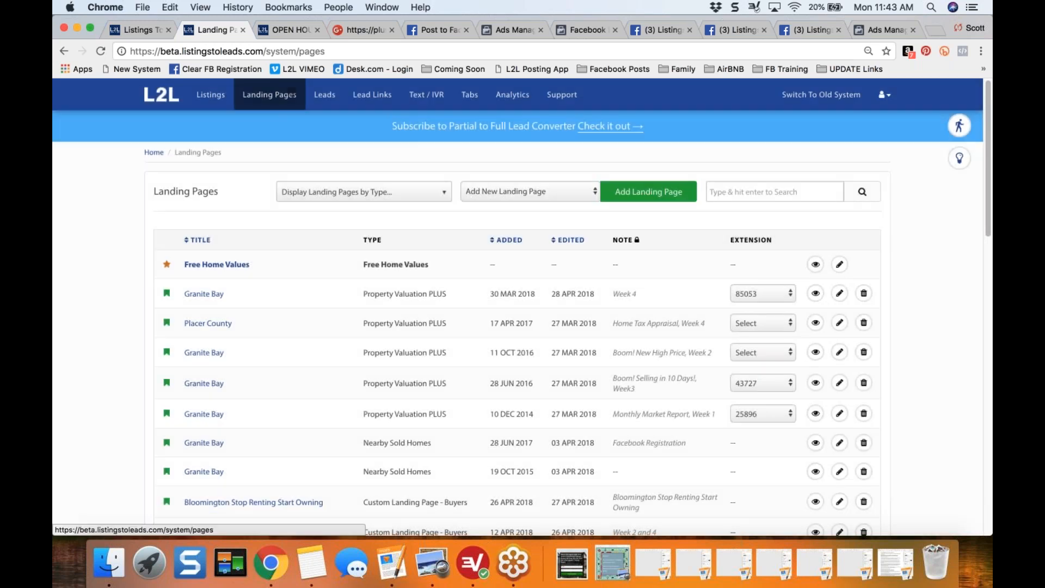
- Start a new landing page of the type Property Valuation PLUS
click(551, 191)
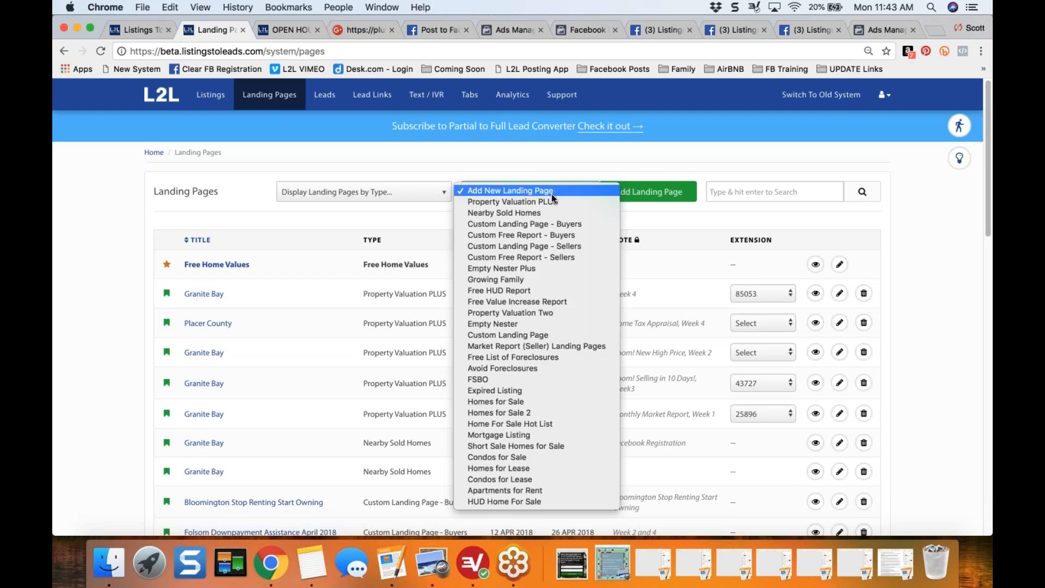
click(550, 201)
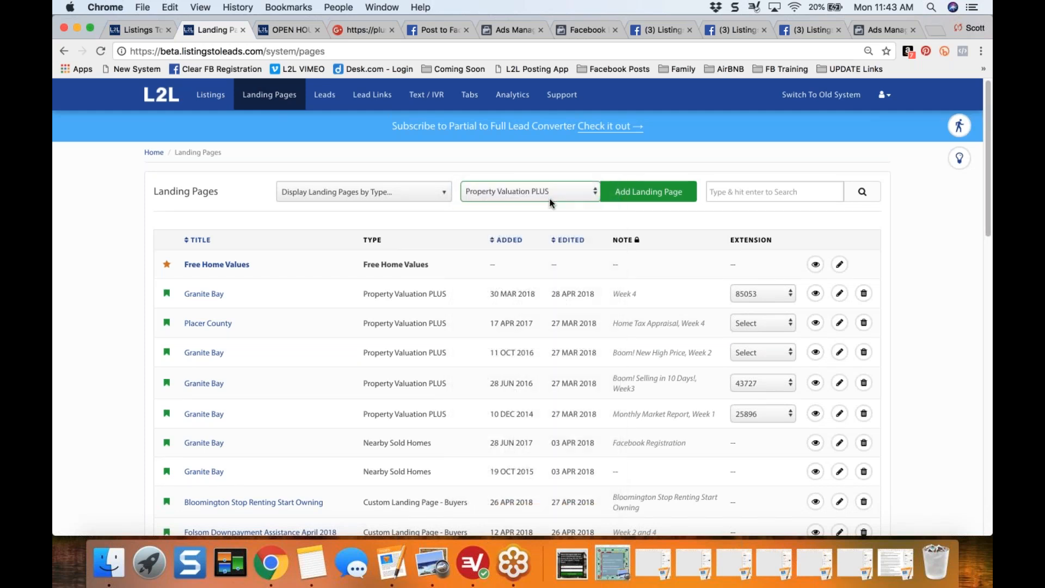
click(656, 197)
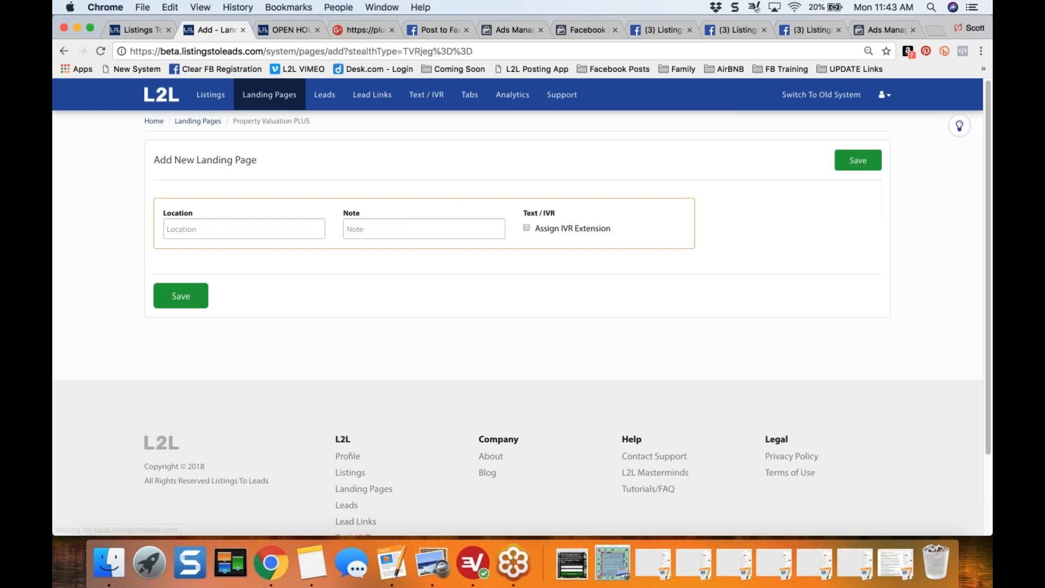
- Enter Papillion Home Values as the new landing page's location and Week 1 as its note
click(208, 234)
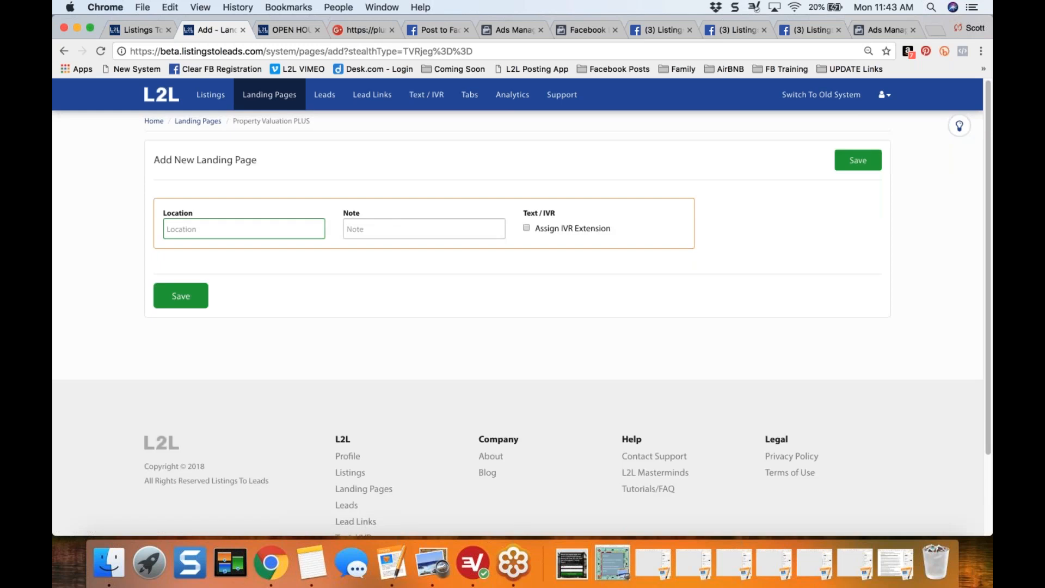
text(Omaha)
key(BackSpace)
key(BackSpace)
key(BackSpace)
text(Papillion Home Values)
key(Tab)
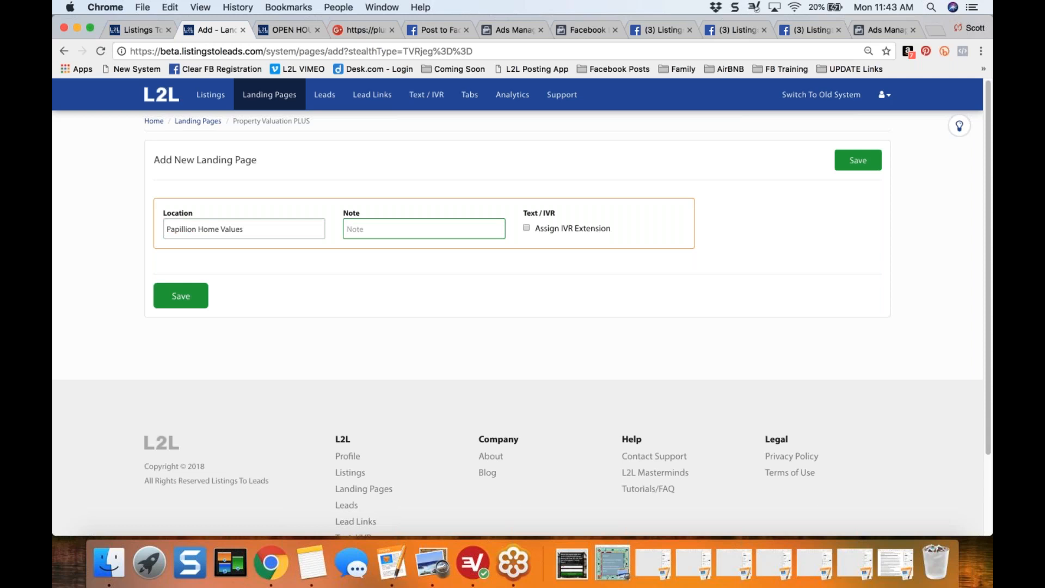
text(Week 1)
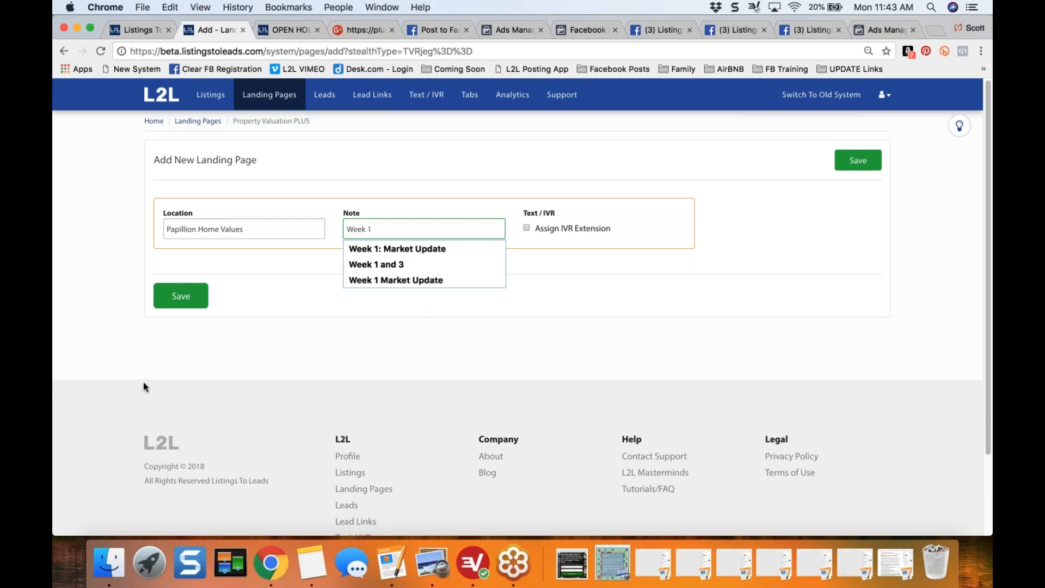
text(: Market U)
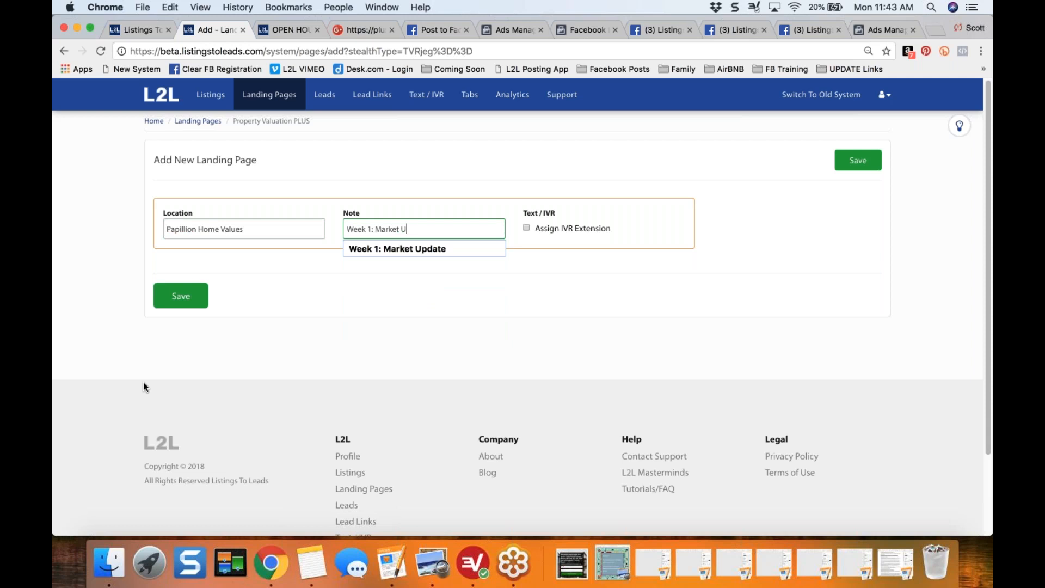
text(pdate)
- Complete the new landing page's note as Week 1: Market Update and save the page
key(Tab)
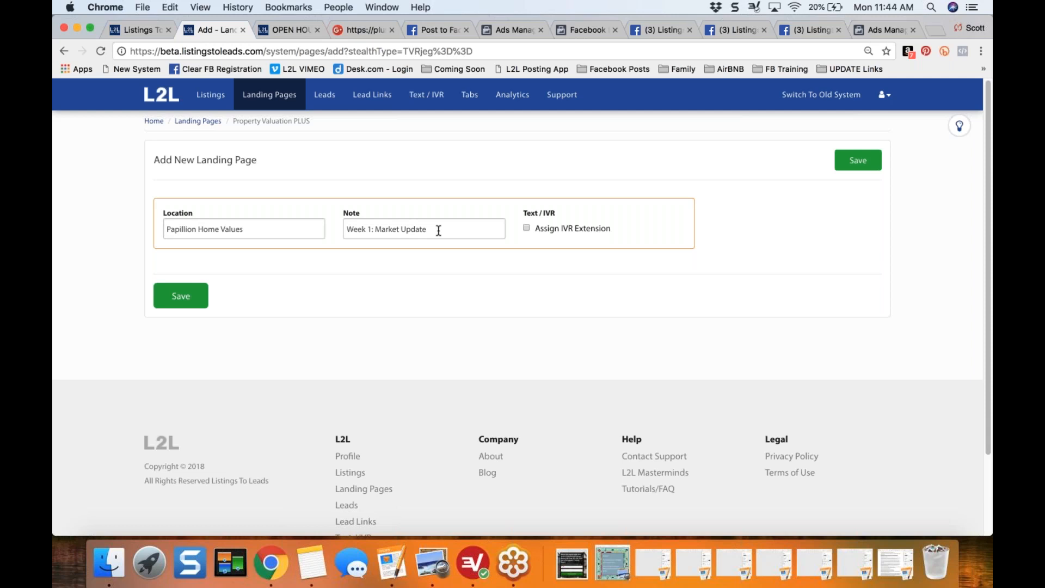
click(181, 297)
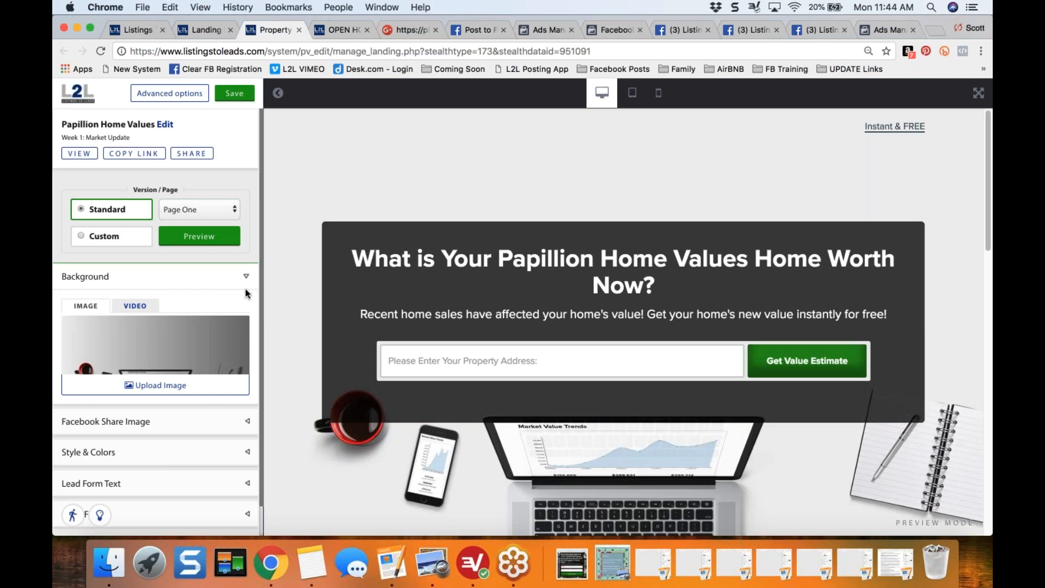
- Start a background image upload and open the Property / LP Images folder inside the L2L folder on the desktop
scroll(260, 304, down, 2)
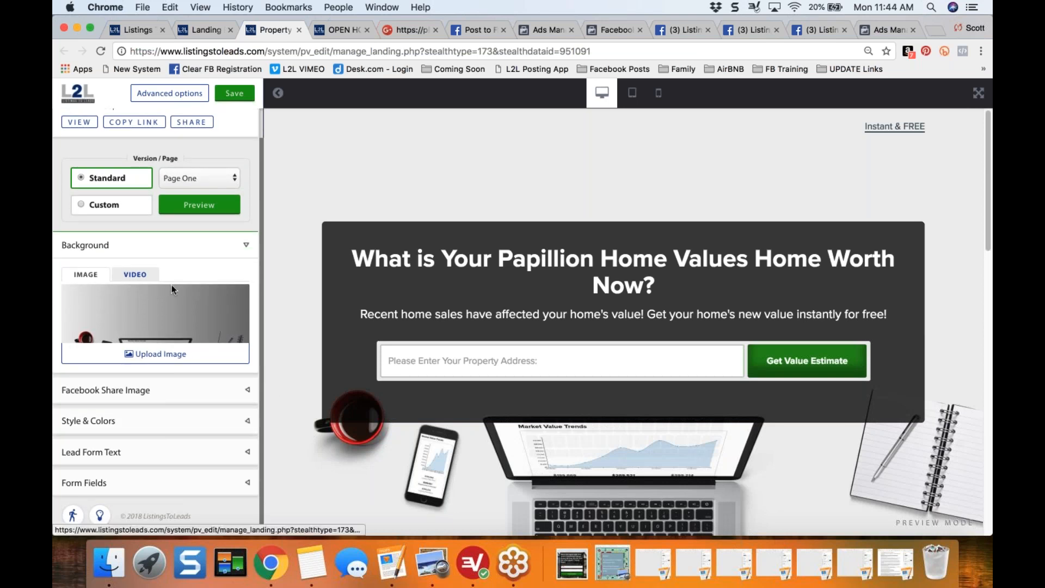
click(150, 357)
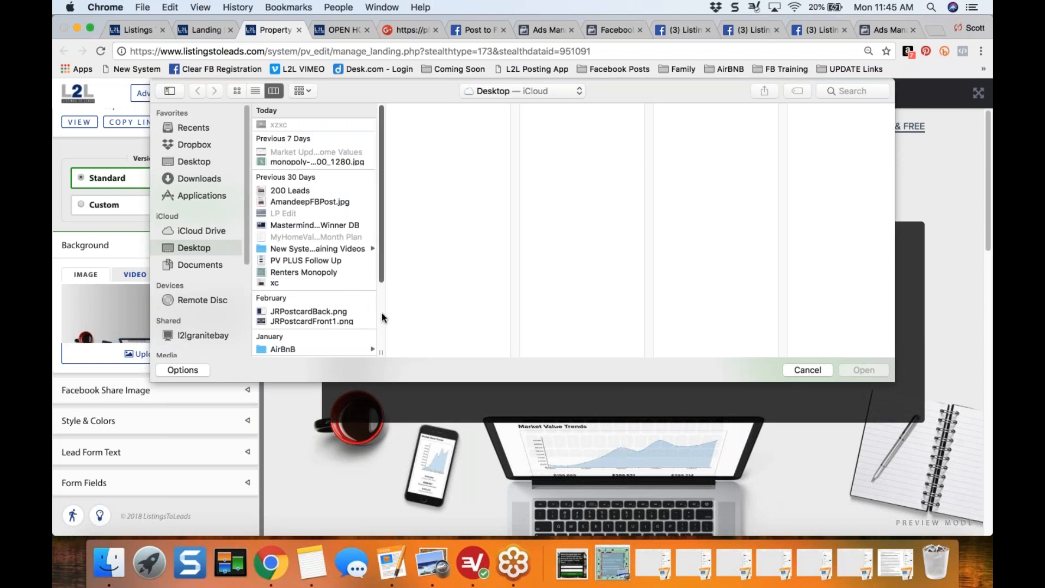
scroll(381, 312, down, 4)
click(300, 350)
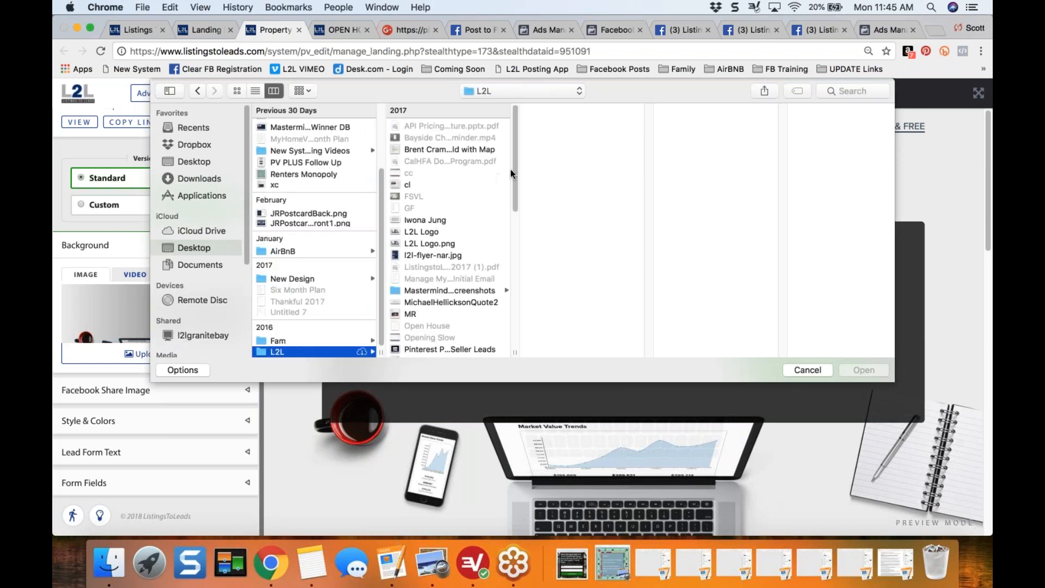
drag(514, 202, 517, 340)
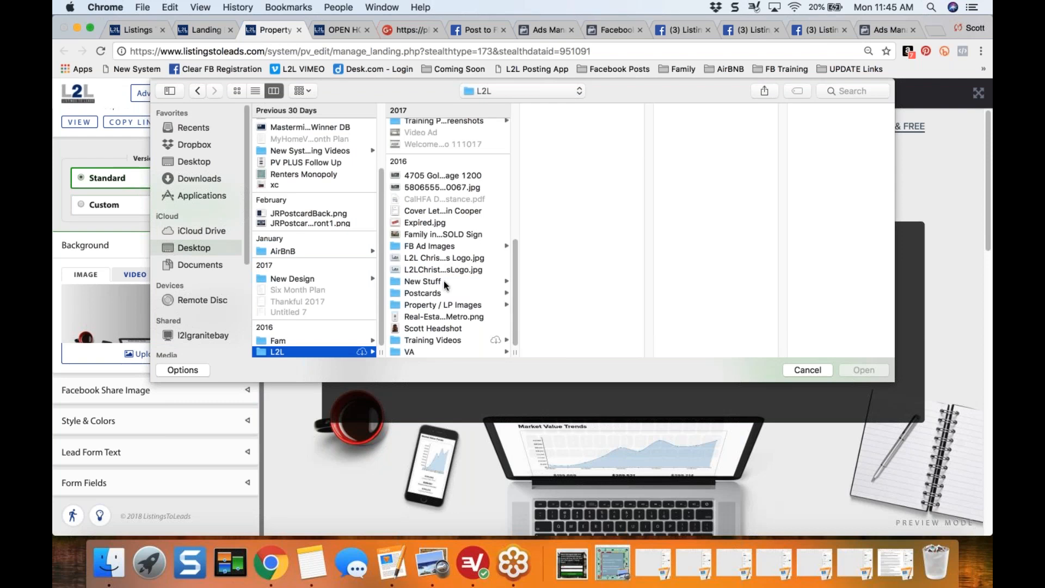
click(439, 305)
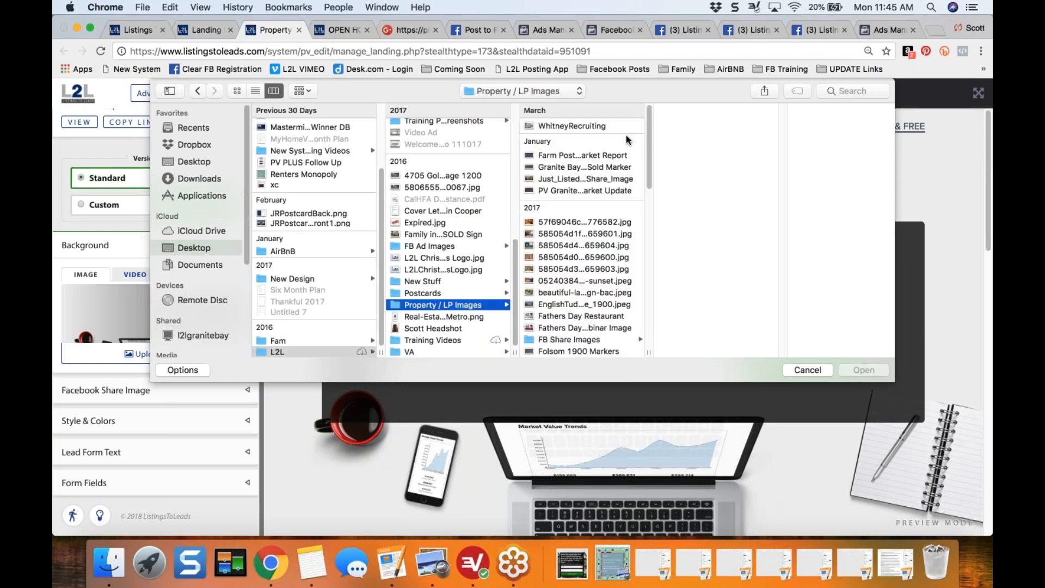
- Upload the Granite Bay 1900 Sold Marker image as the page background, then preview and save it
click(598, 233)
key(Down)
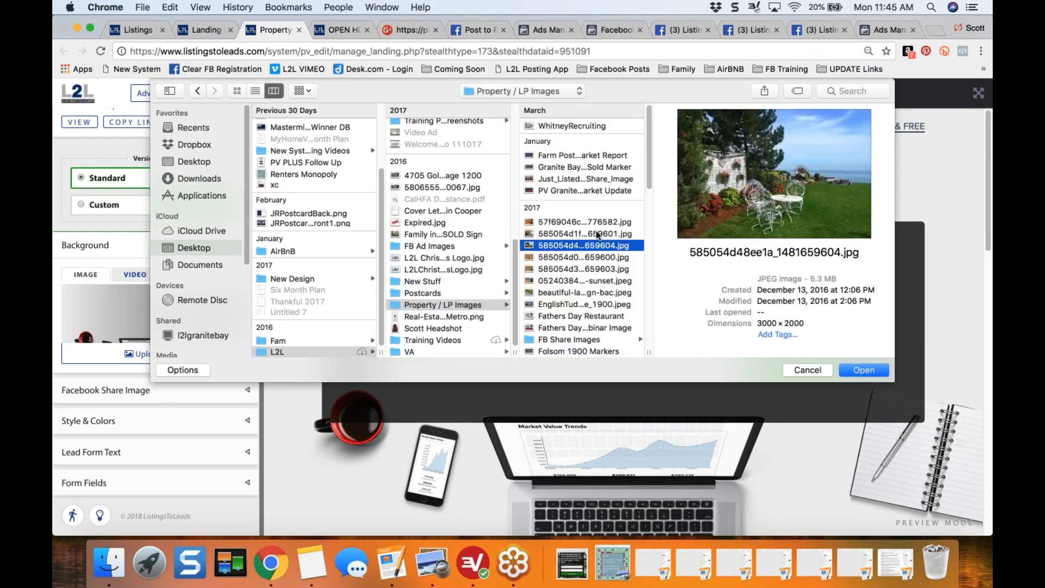
key(Up)
key(Up)
key(Up)
key(Up)
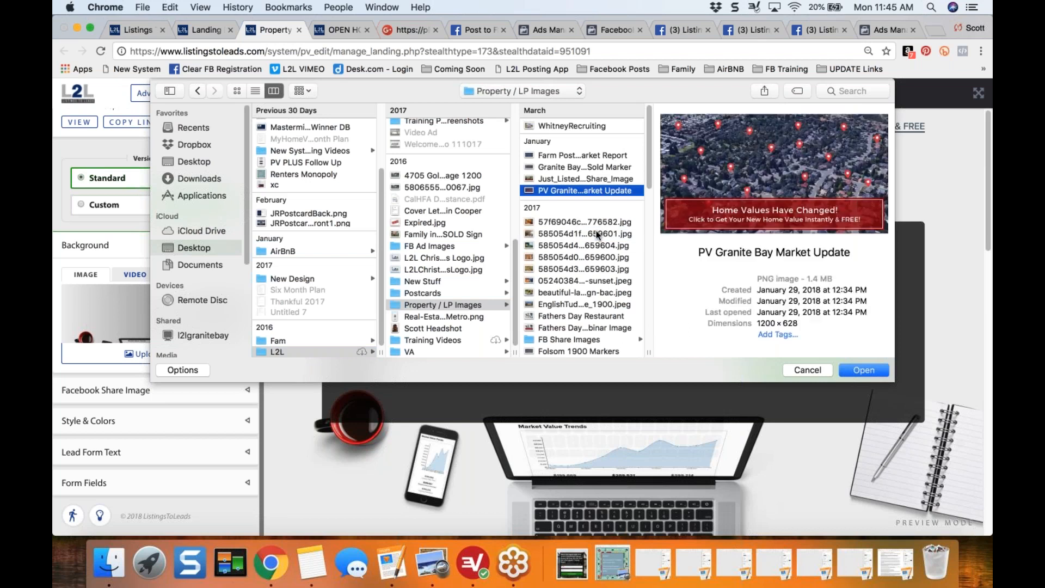
key(Up)
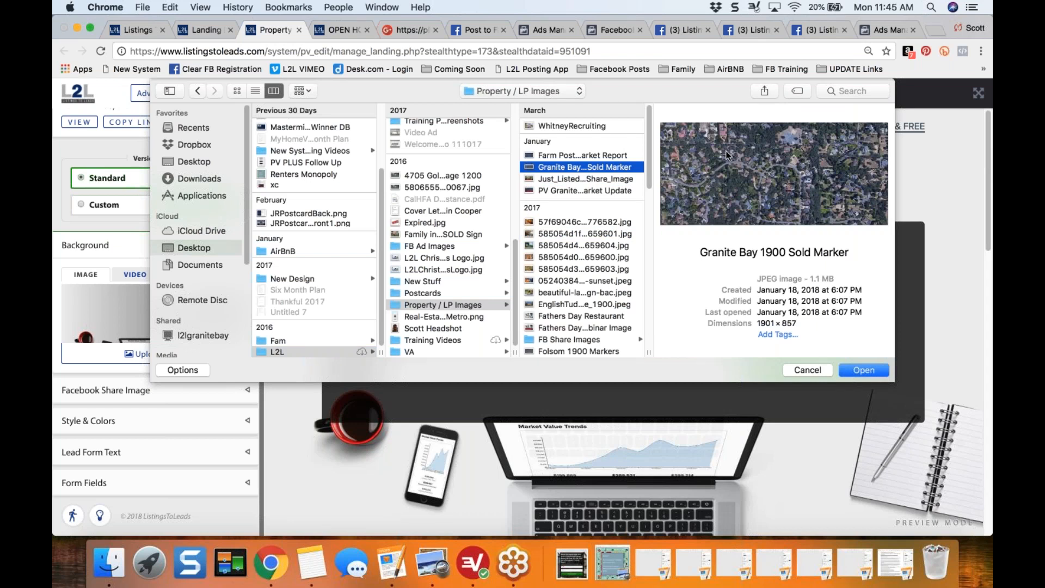
click(866, 370)
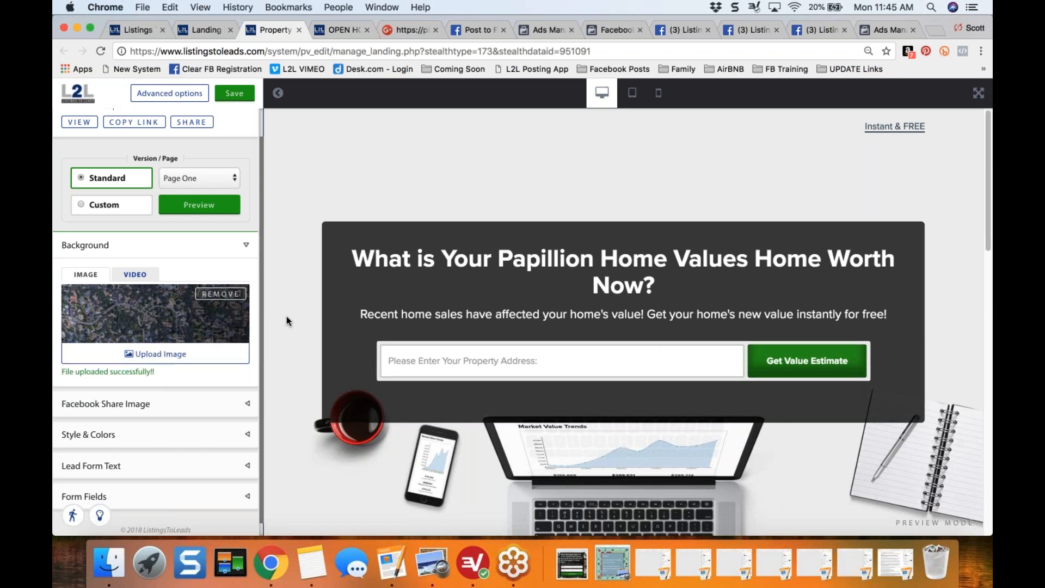
click(200, 205)
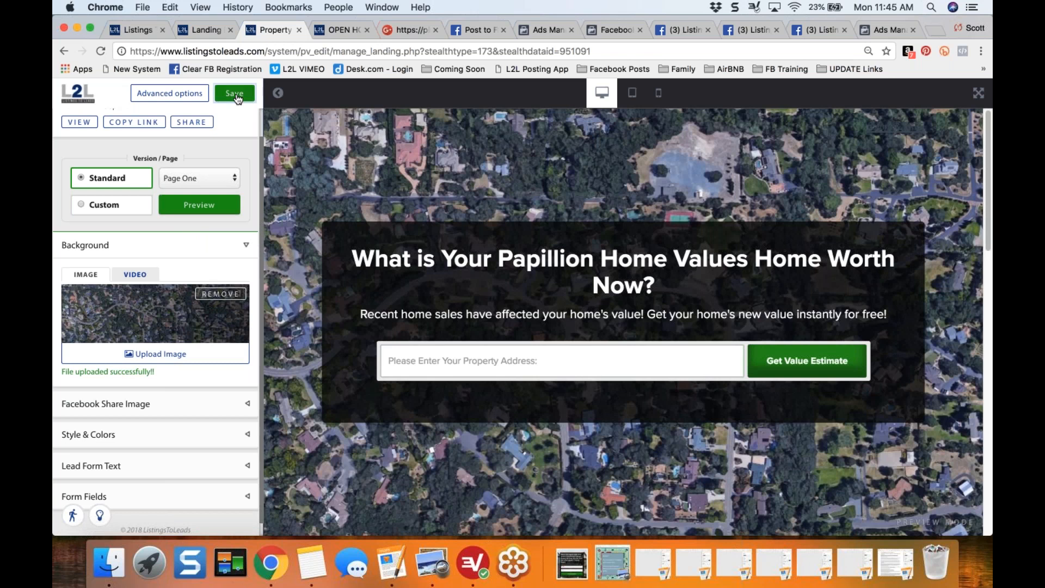
click(235, 94)
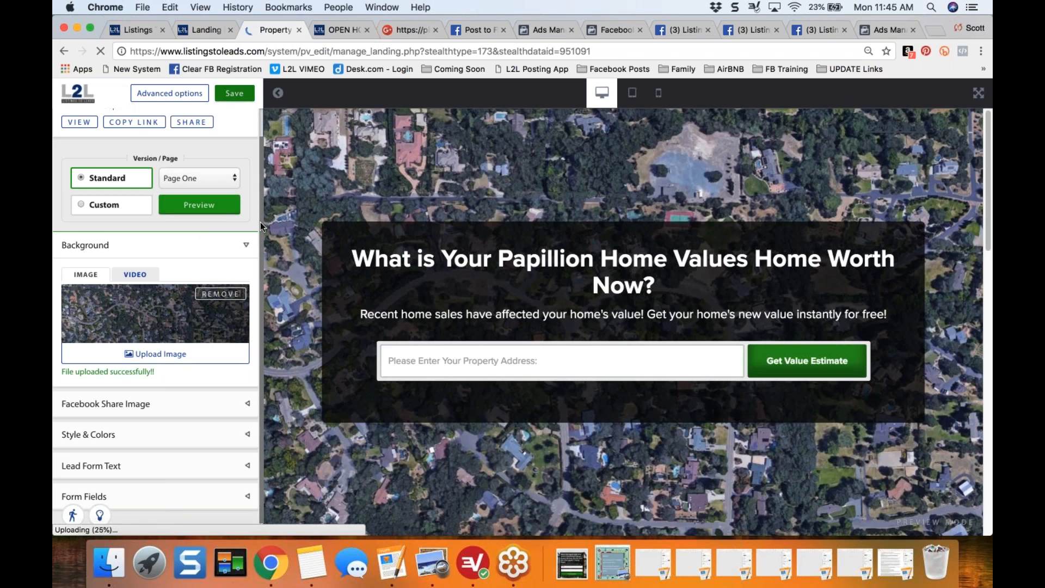
scroll(261, 226, down, 1)
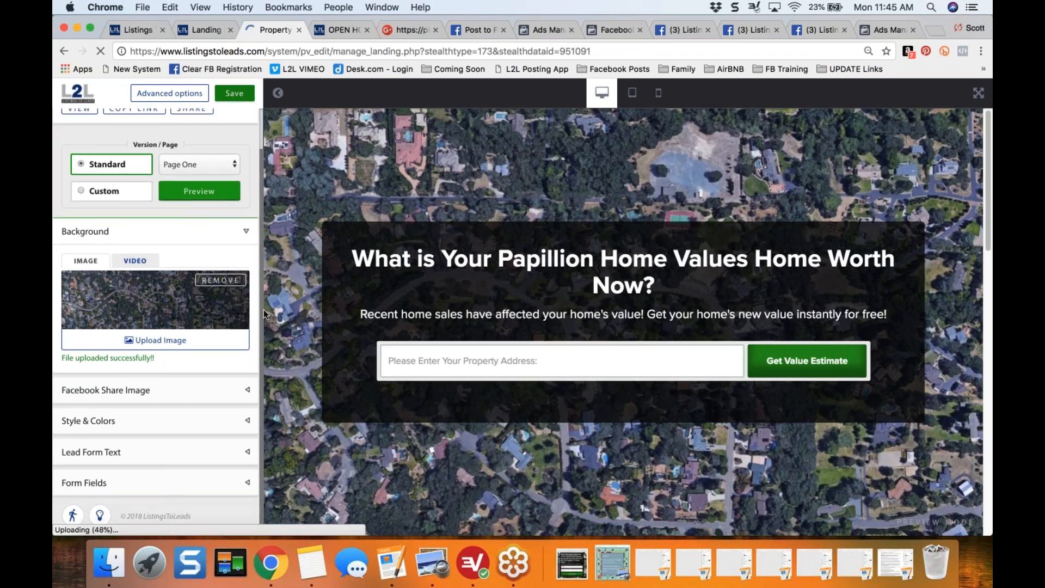
click(245, 453)
click(163, 369)
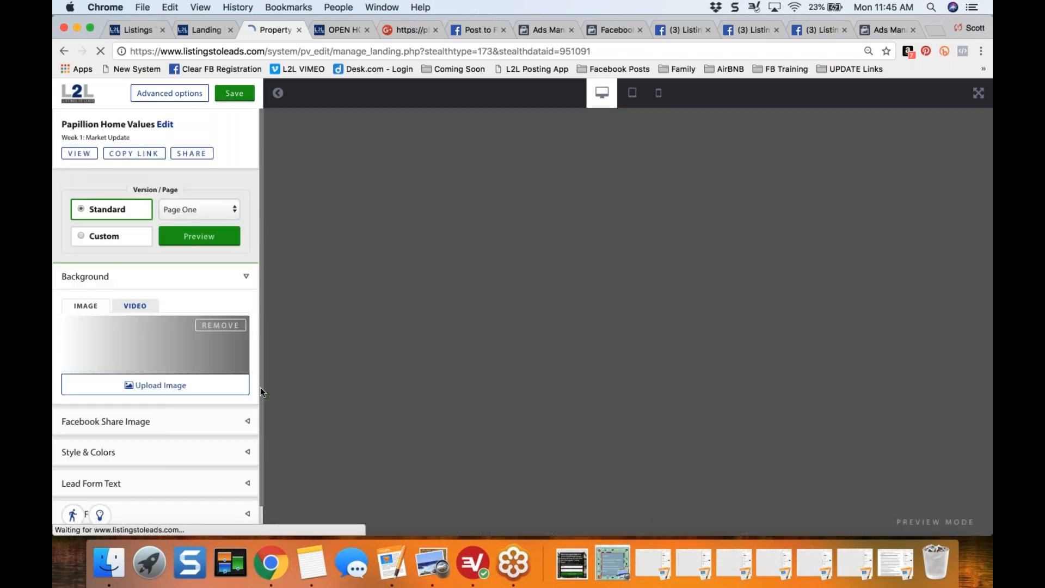
- Change the lead form's title text to What is Your Papillion Home Worth Now?, preview it and save the page
drag(260, 417, 256, 458)
click(244, 454)
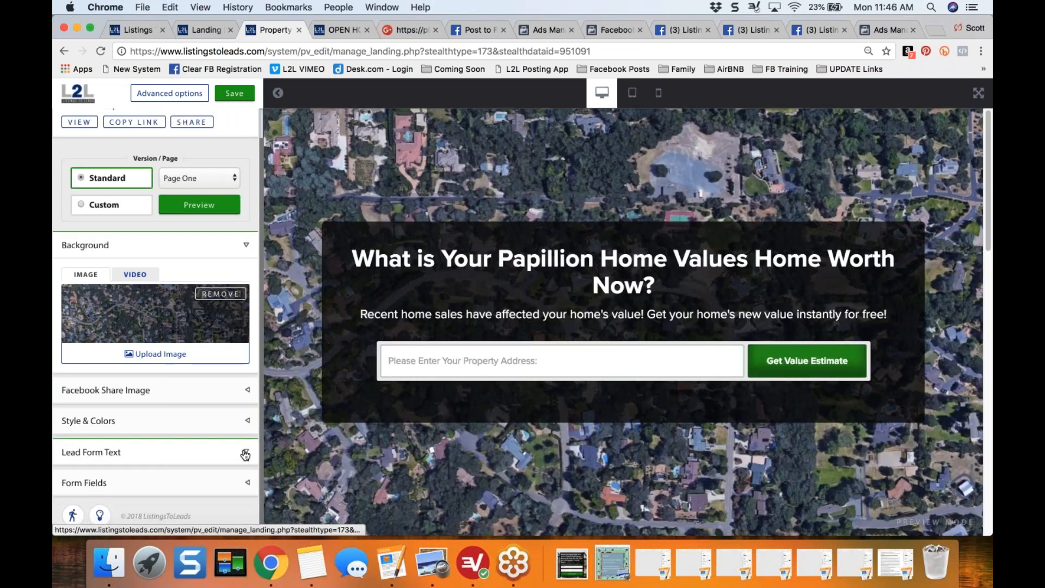
click(190, 383)
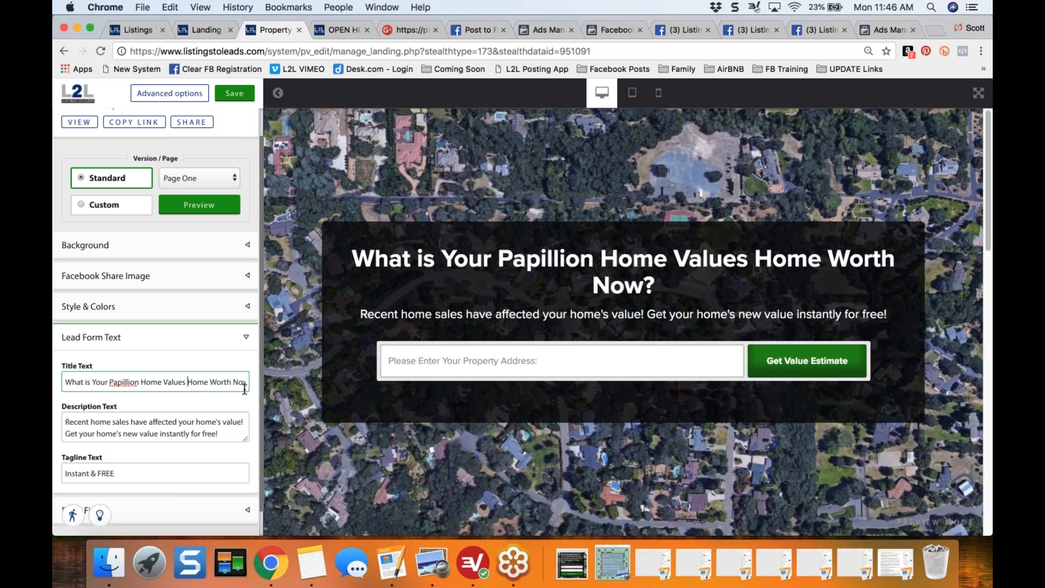
key(Left)
key(BackSpace)
key(BackSpace)
key(BackSpace)
key(BackSpace)
key(BackSpace)
key(BackSpace)
key(BackSpace)
key(BackSpace)
key(BackSpace)
key(BackSpace)
key(BackSpace)
key(BackSpace)
click(198, 211)
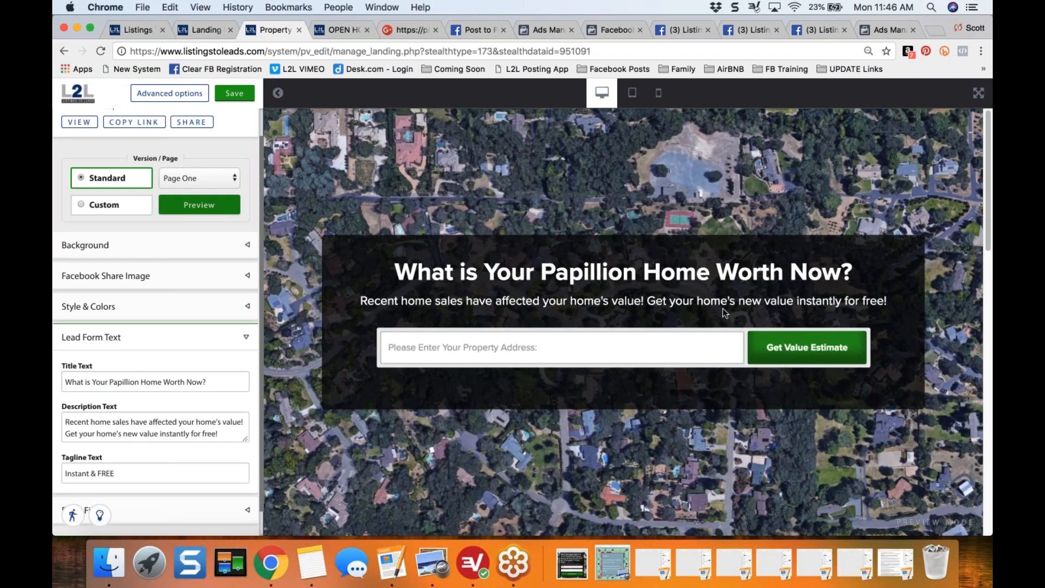
click(195, 422)
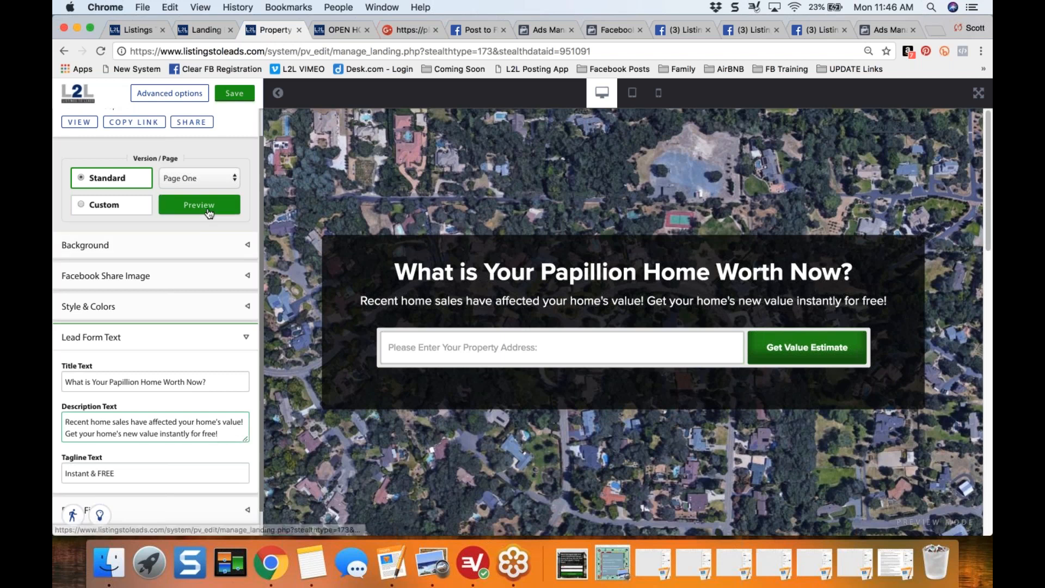
click(234, 96)
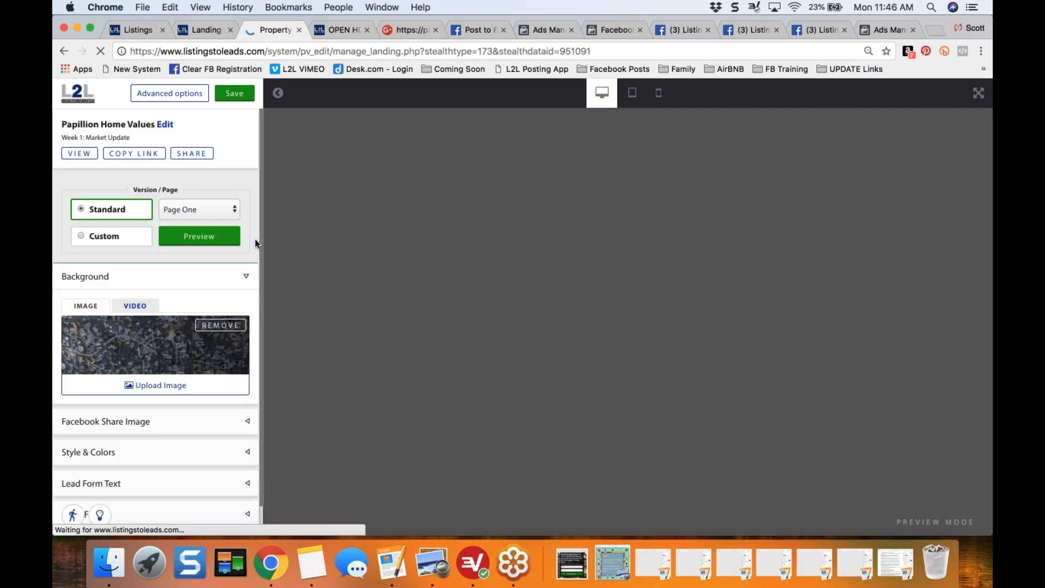
- Switch the editor to Page Two of the standard version
drag(259, 248, 256, 297)
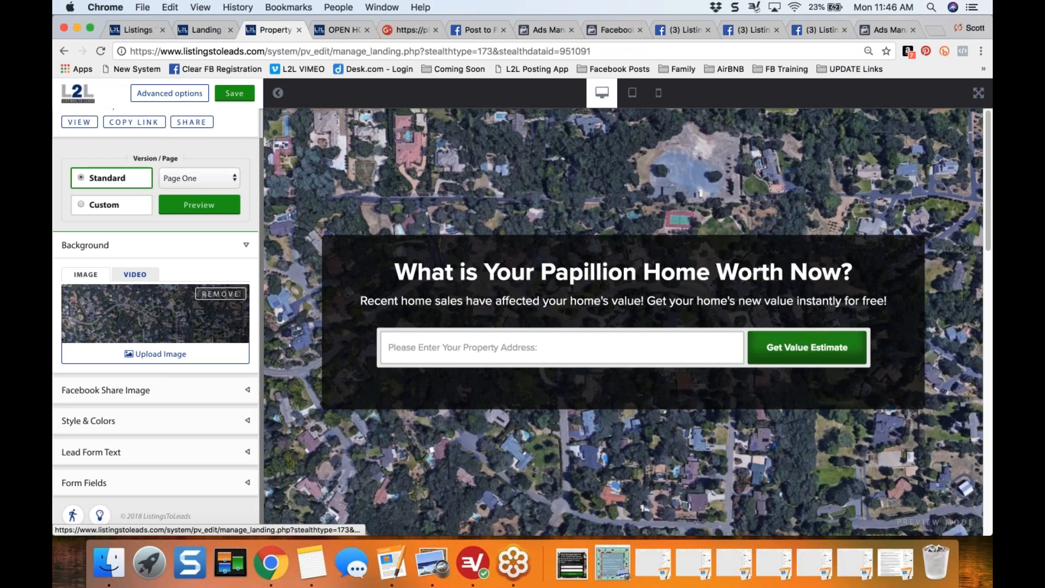
click(228, 180)
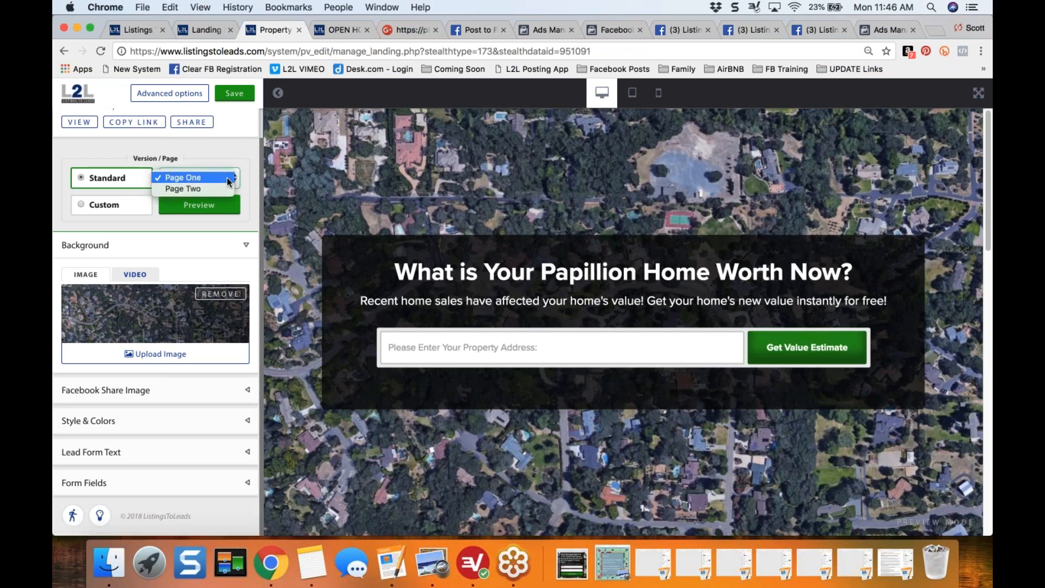
click(227, 180)
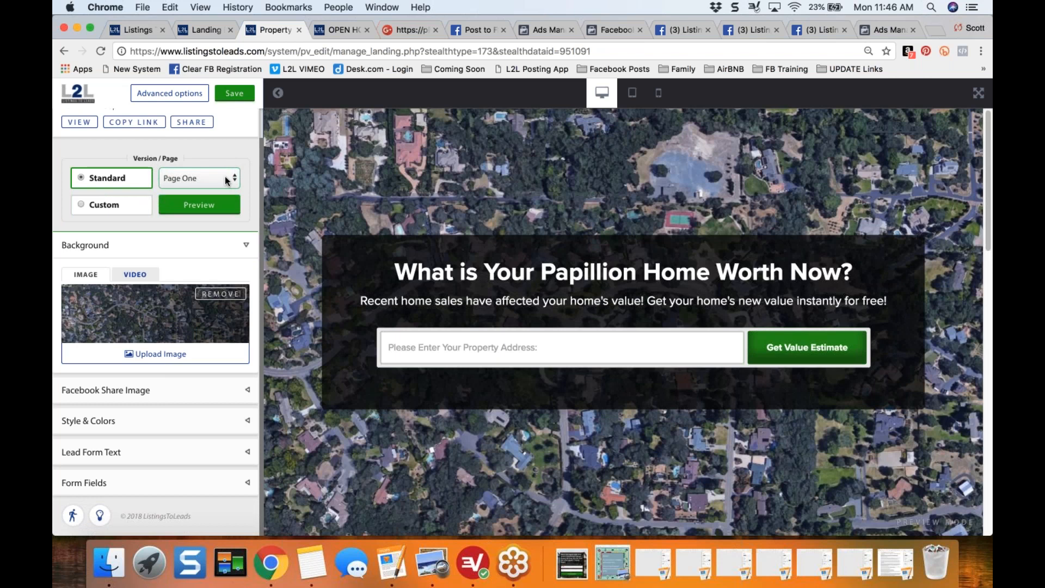
click(228, 180)
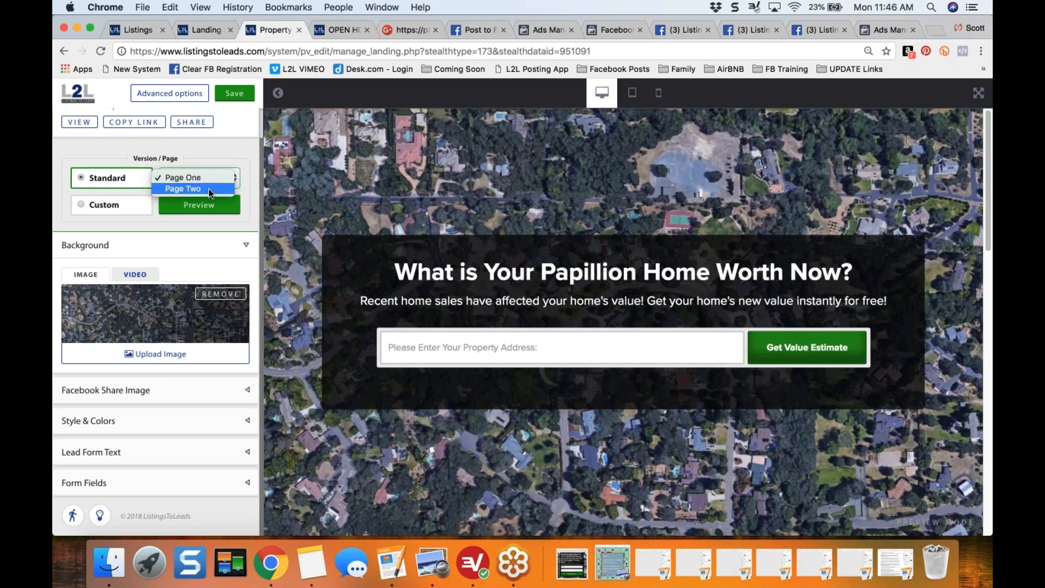
click(208, 189)
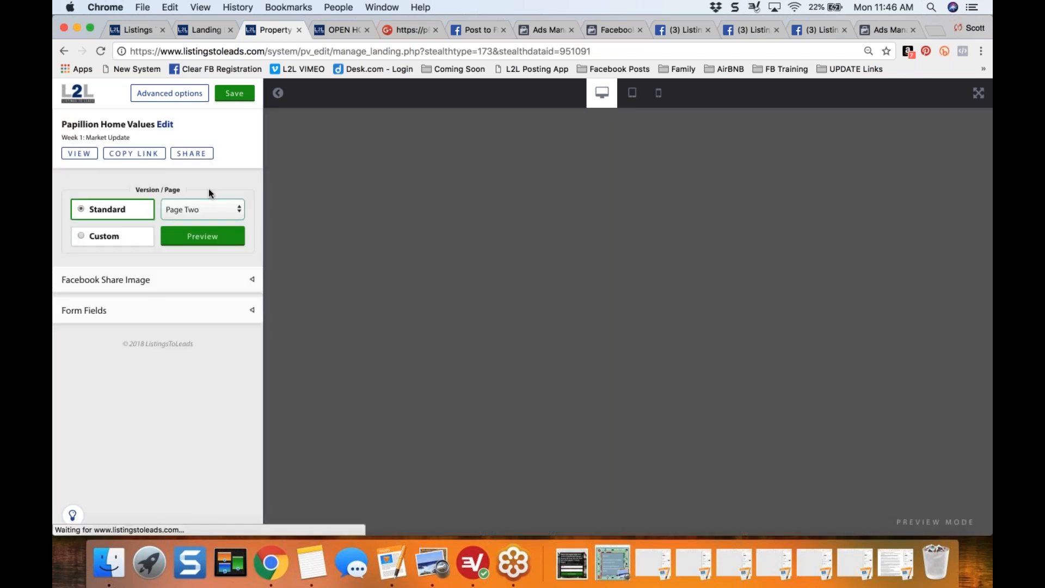
- Set the form fields to show the pricing form before the Page Two form
click(252, 312)
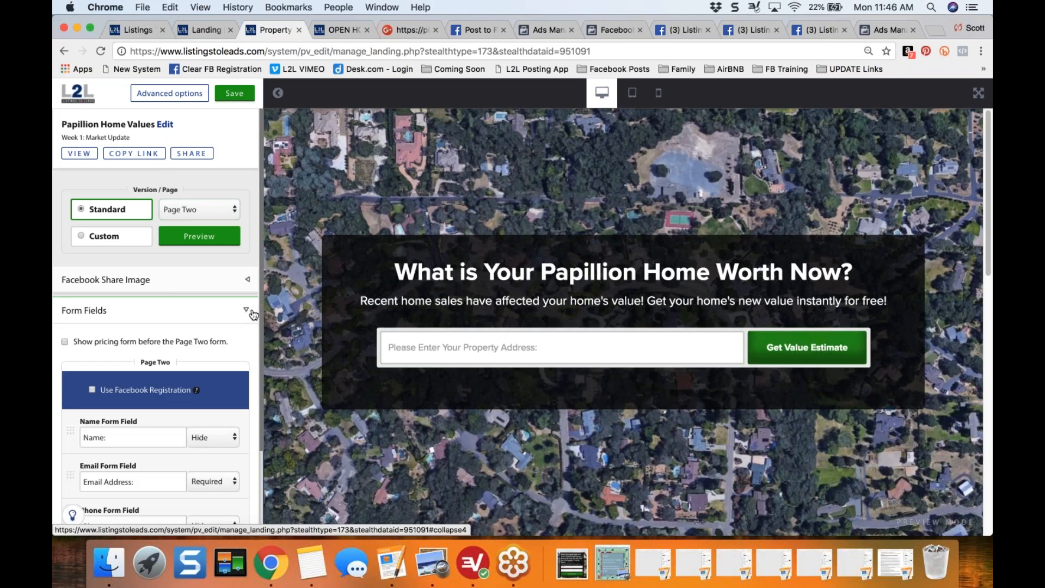
click(65, 343)
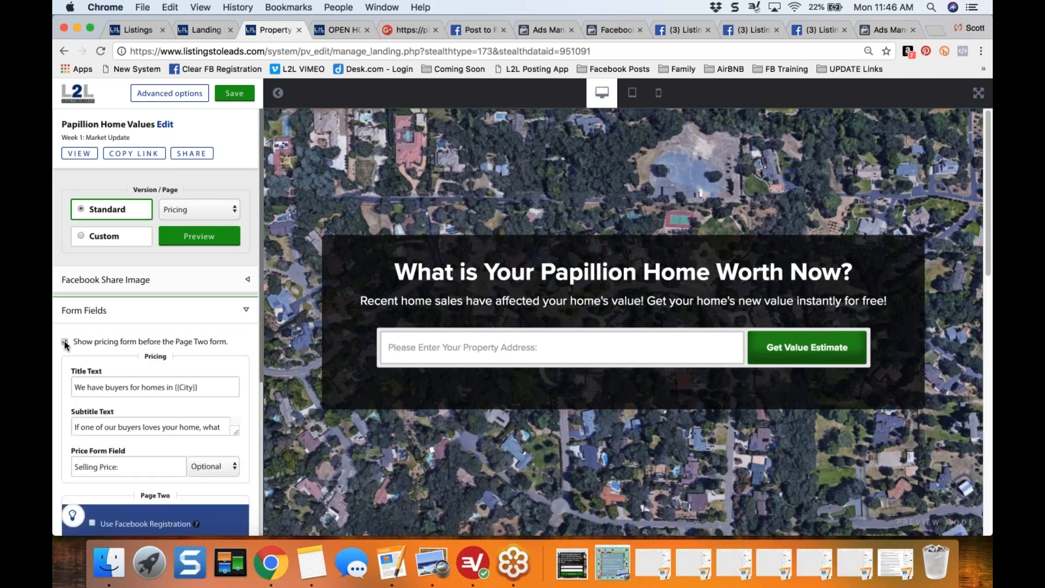
click(64, 343)
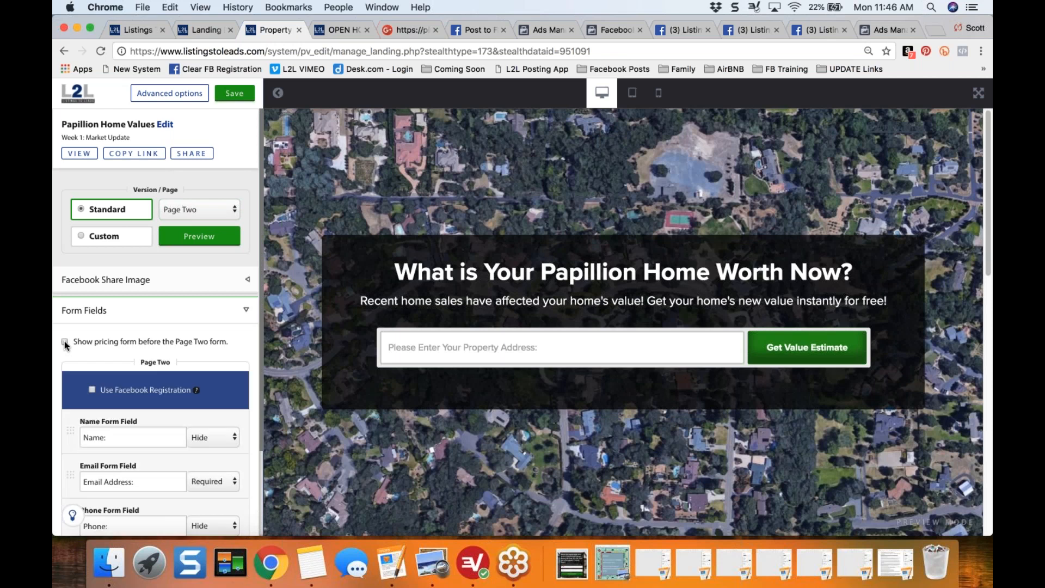
click(65, 342)
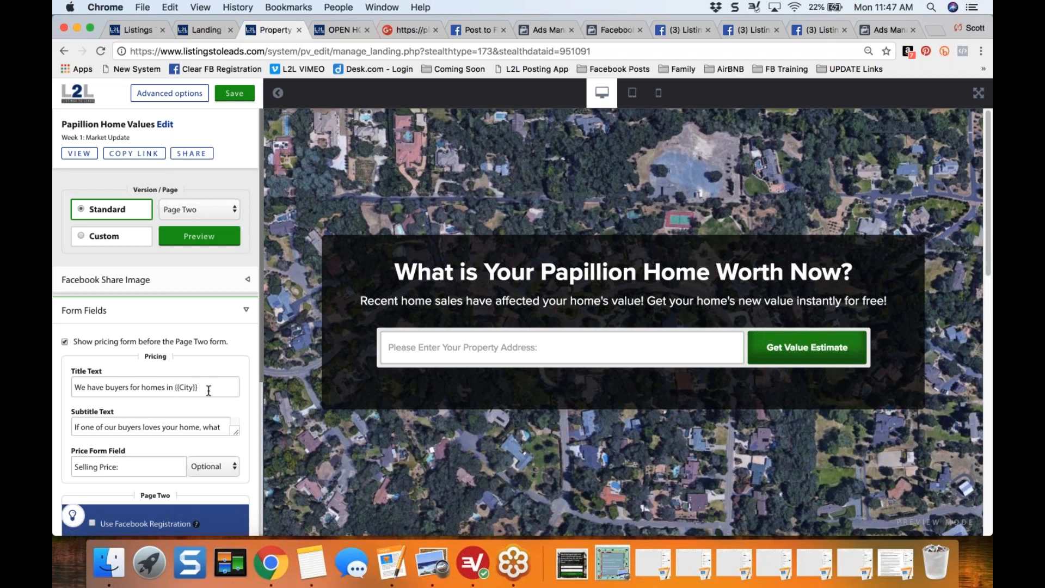
- Change the pricing form's title text to We have 45 buyers for homes in {{City}} and save the page
click(103, 387)
text(45)
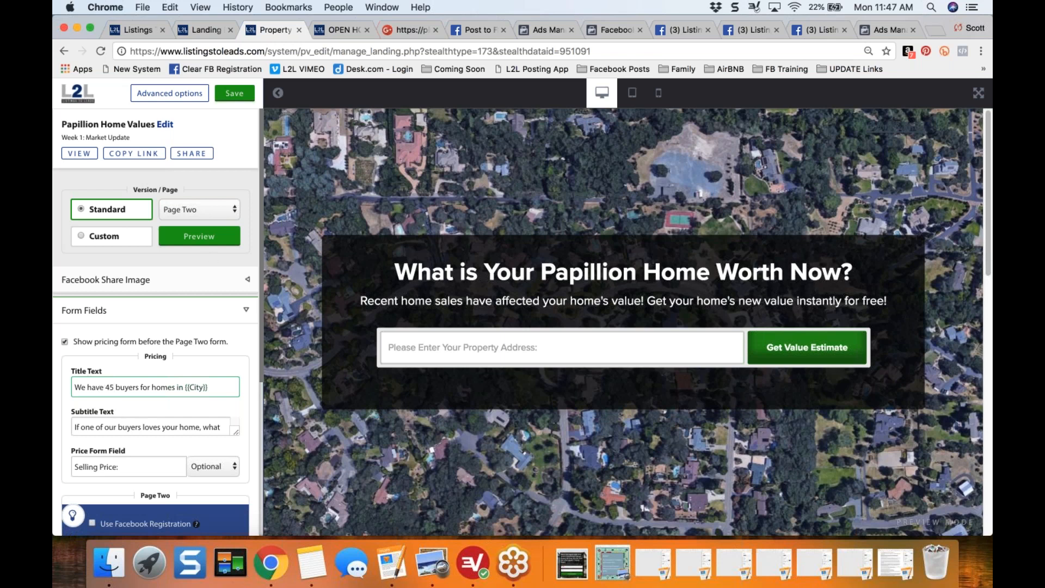
click(234, 93)
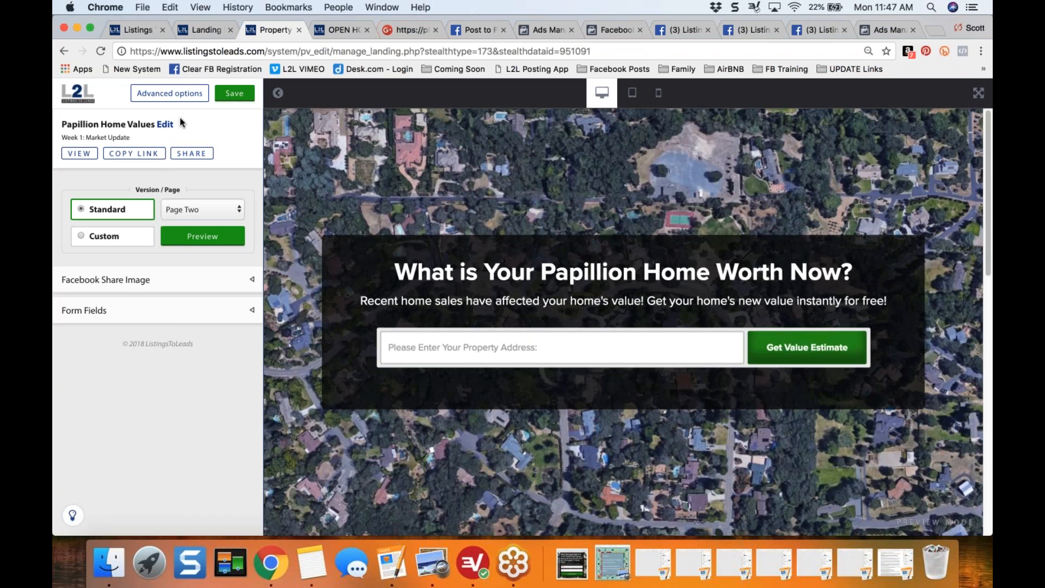
- Open the live landing page, enter a San Francisco property address and request its value estimate
click(78, 154)
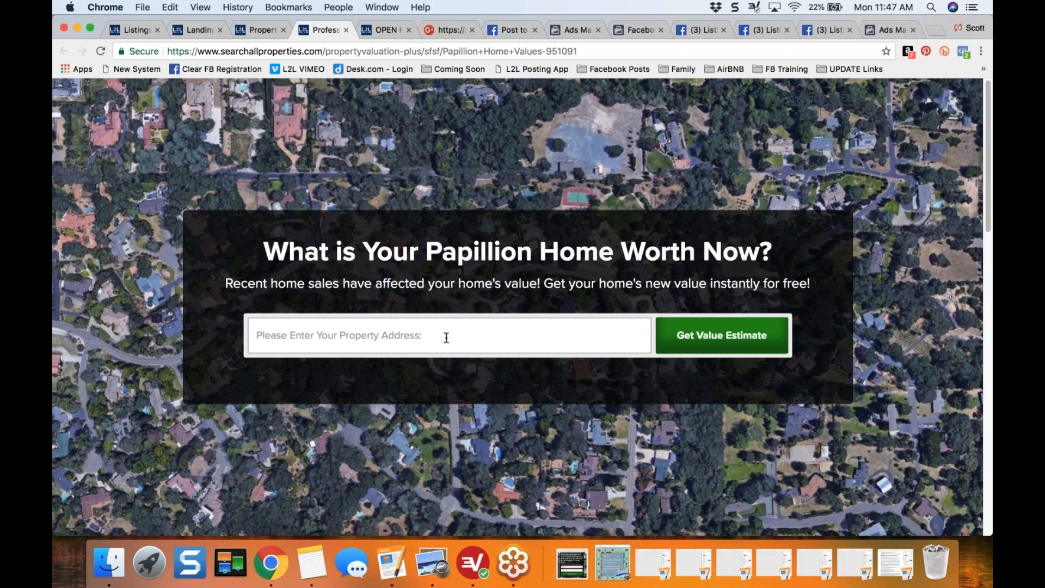
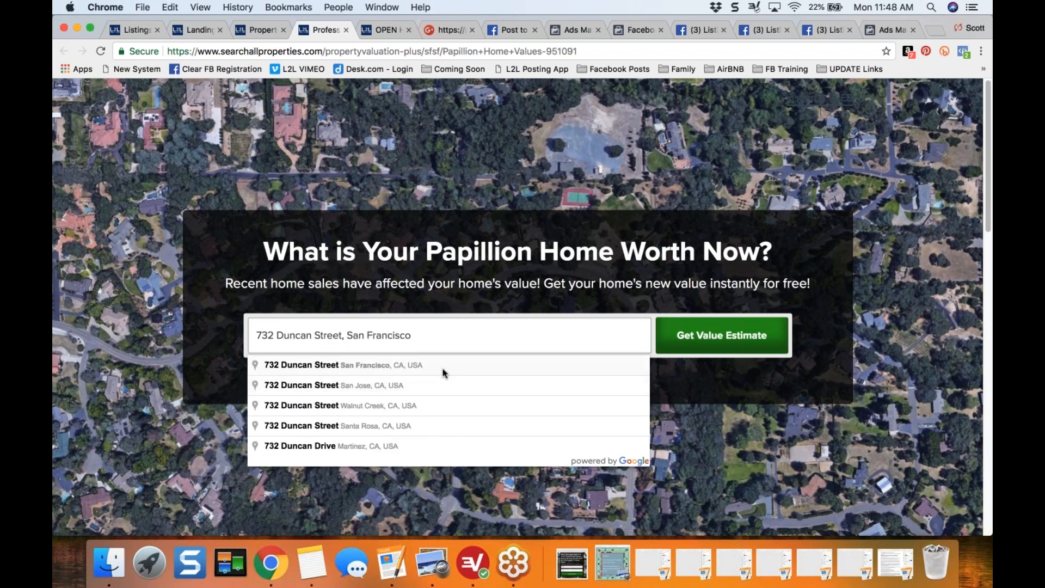
click(444, 363)
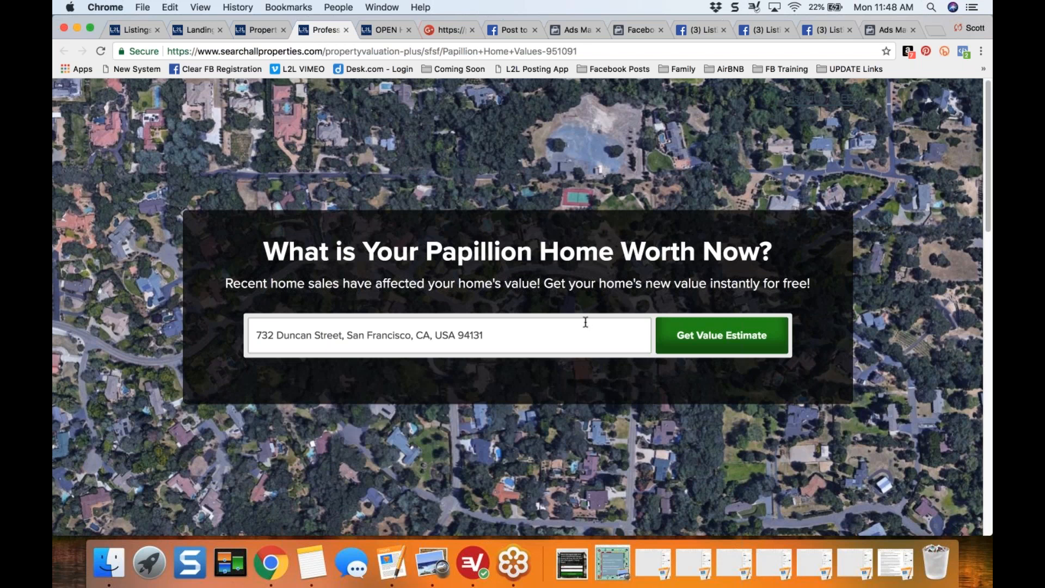
click(727, 342)
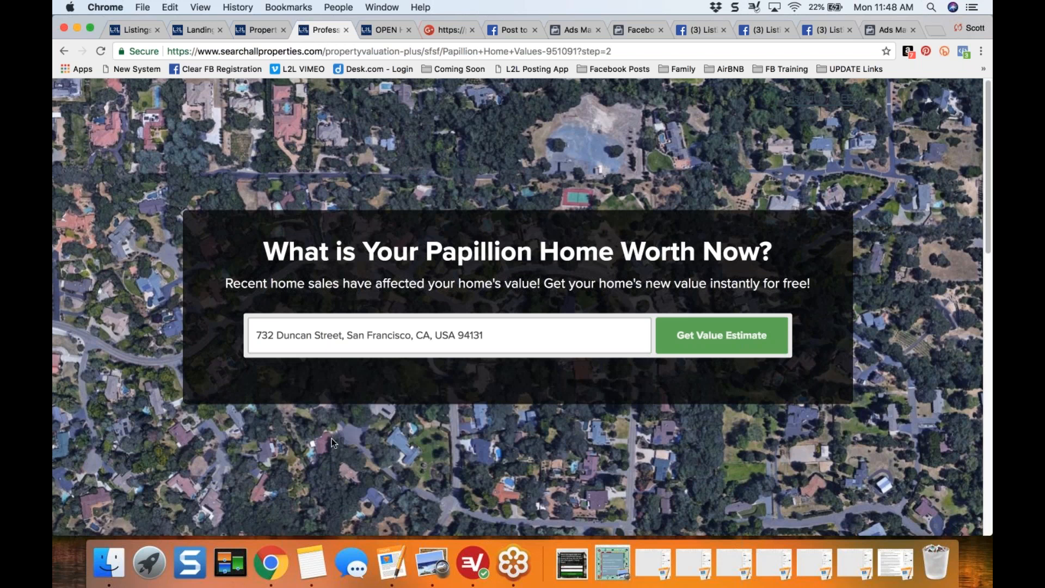
- Check the pricing form's title on the second page and submit a selling price of 986,000
scroll(331, 438, down, 1)
scroll(331, 438, down, 7)
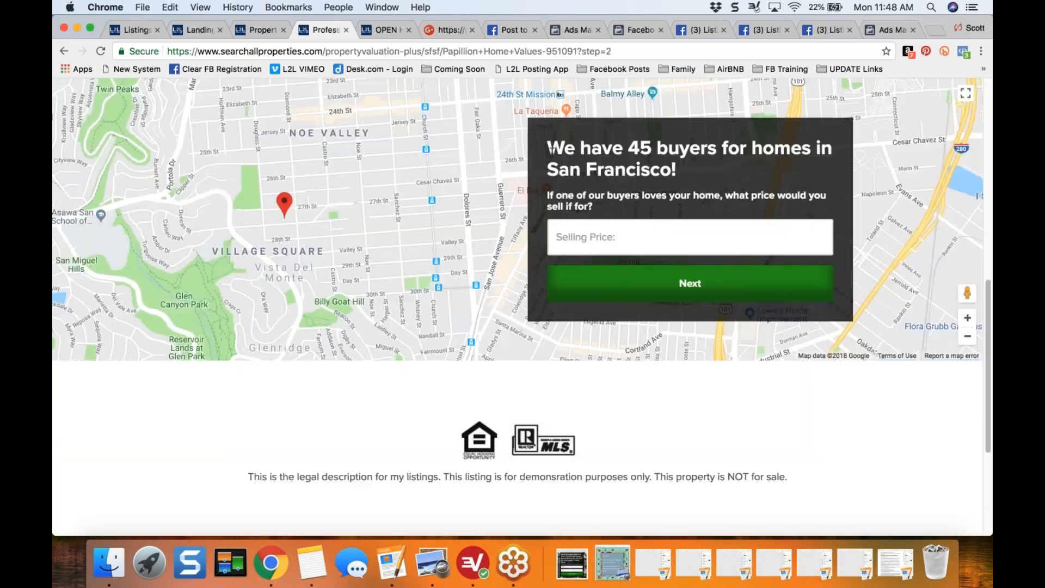
drag(548, 148, 774, 169)
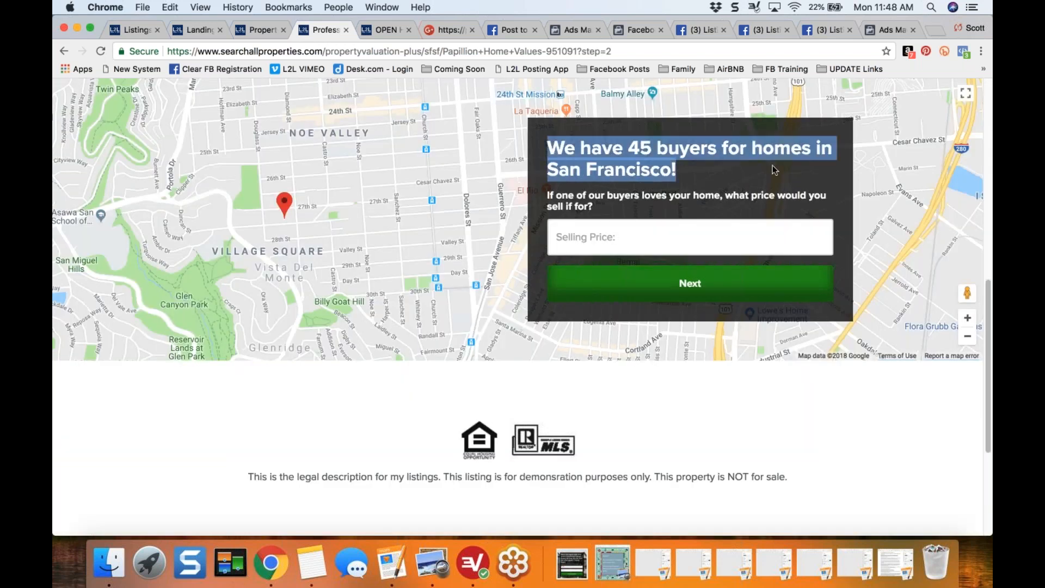
click(772, 165)
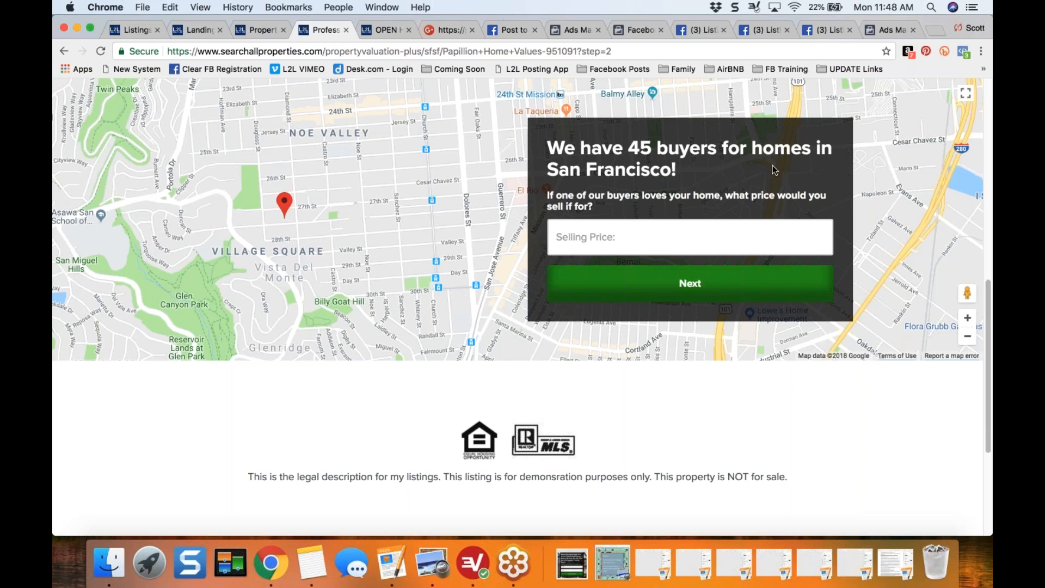
click(675, 235)
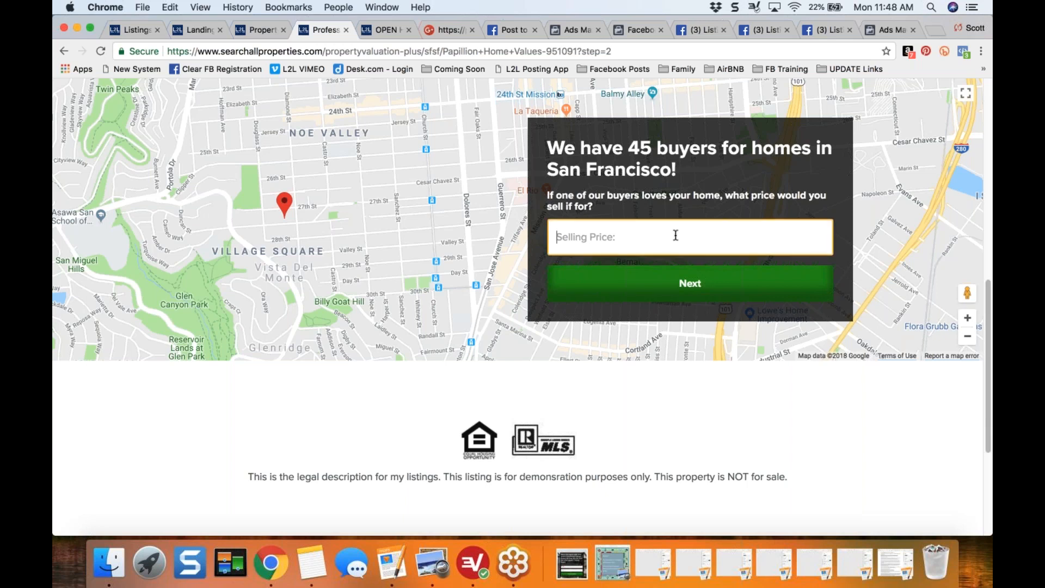
text(9)
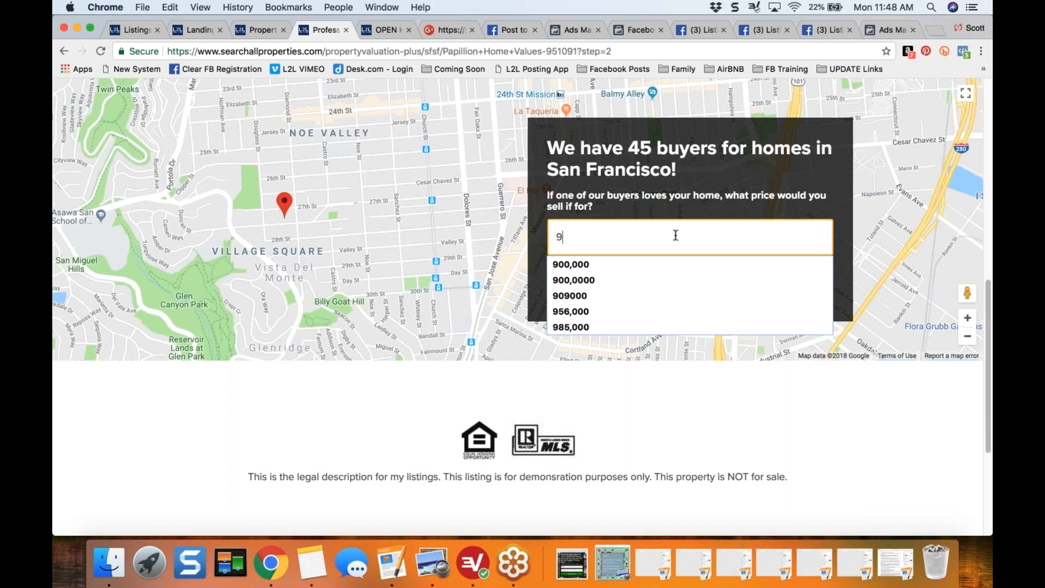
text(86,000)
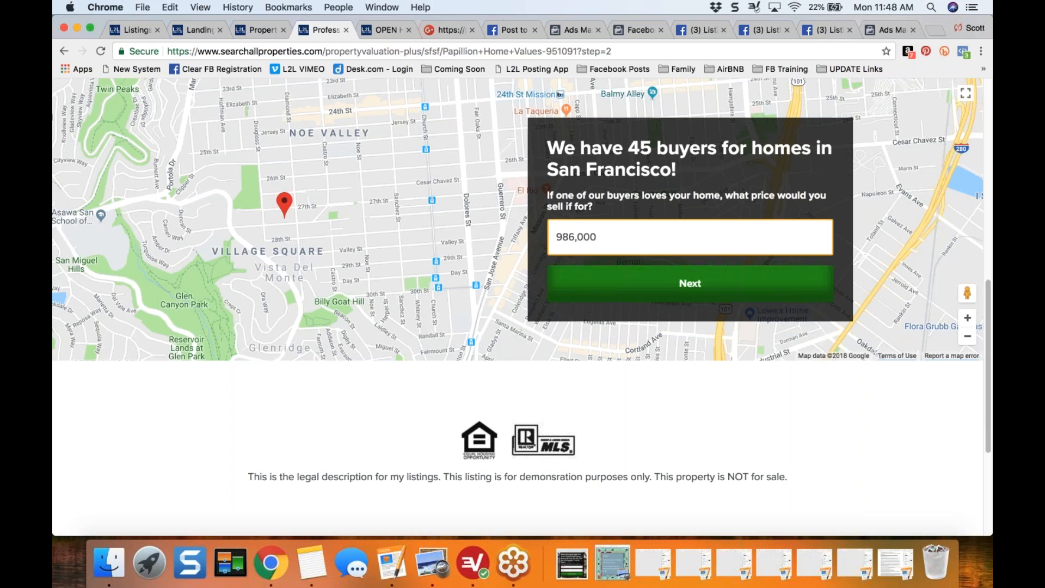
click(689, 283)
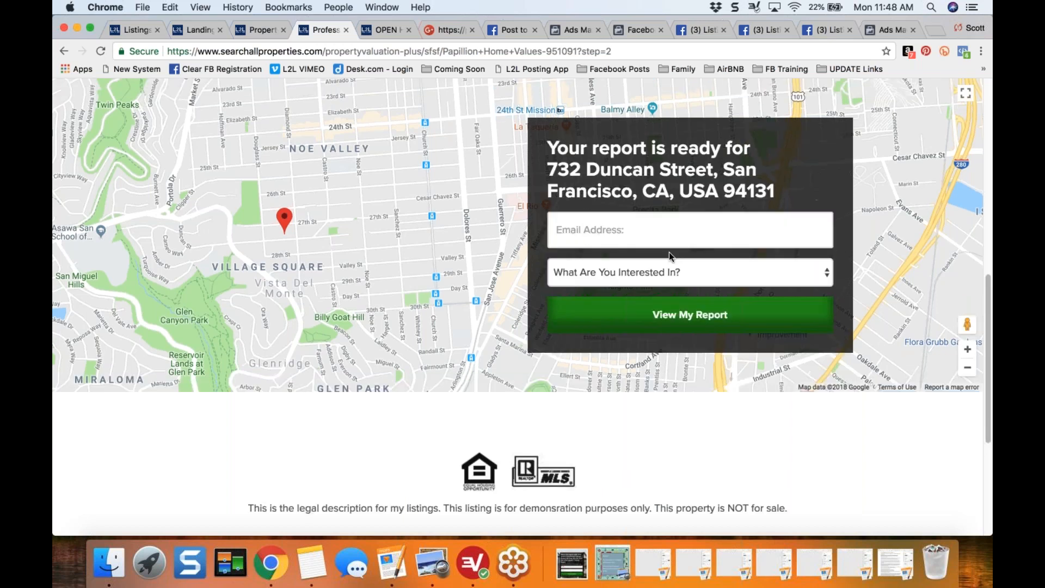
- Fill in the contact's e-mail, choose I need to sell so that I can buy a home, and request the report
click(656, 231)
text(scott)
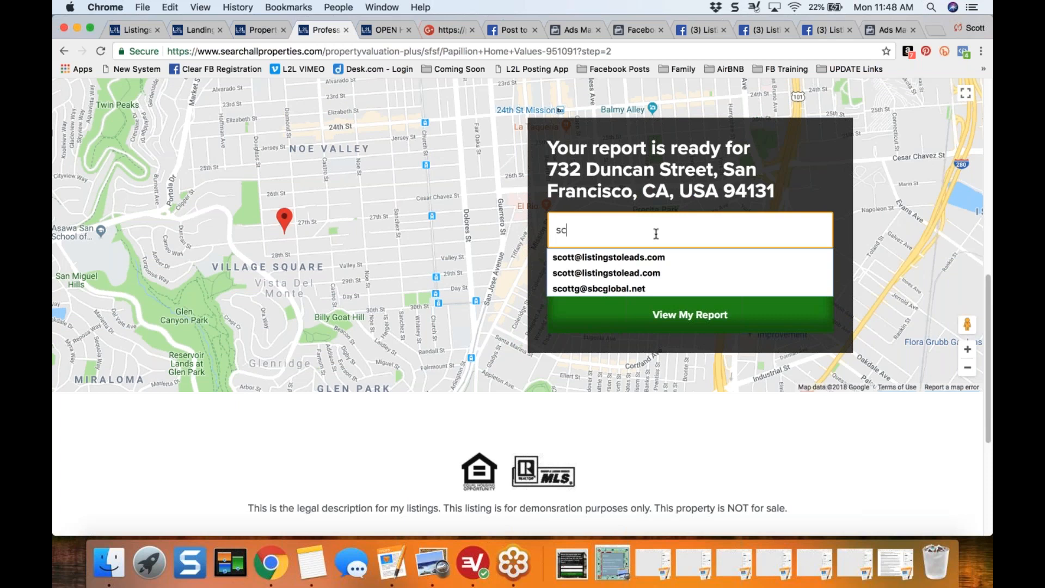
key(Down)
key(Return)
click(647, 275)
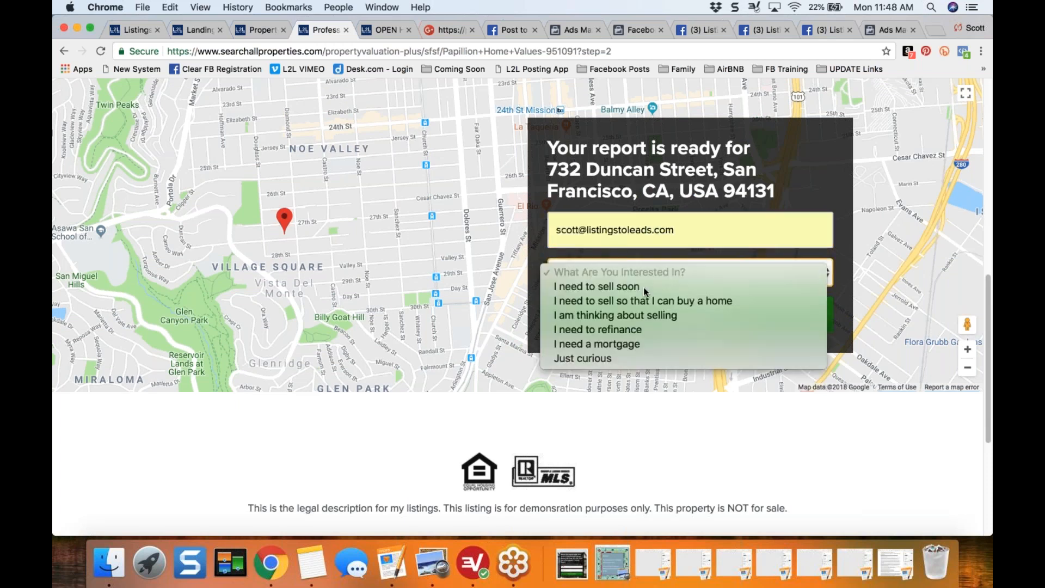
click(639, 299)
click(686, 321)
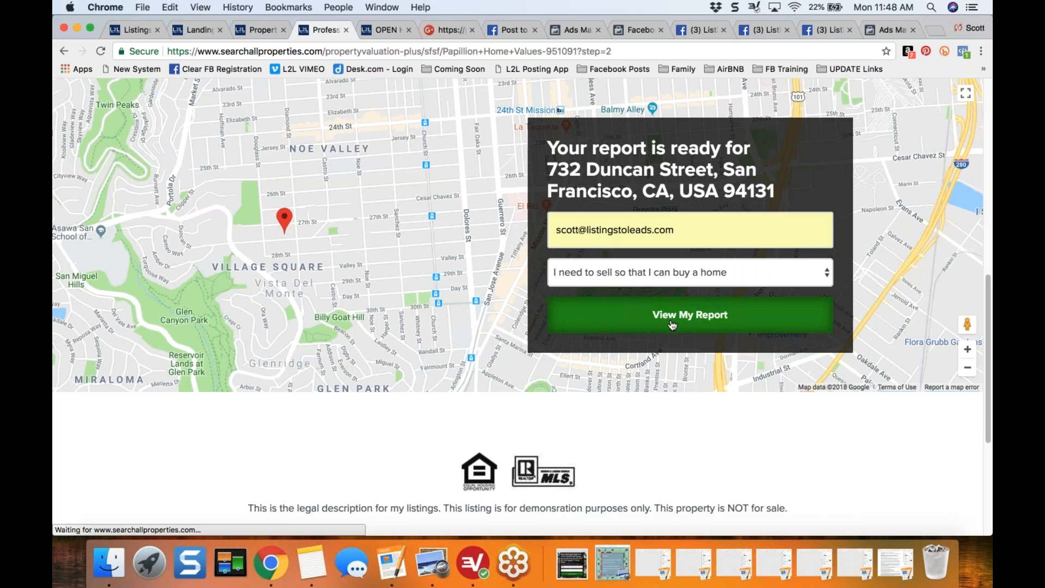
- Return to the landing page editor and change the number of buyers in the pricing form's title text to 30
click(252, 29)
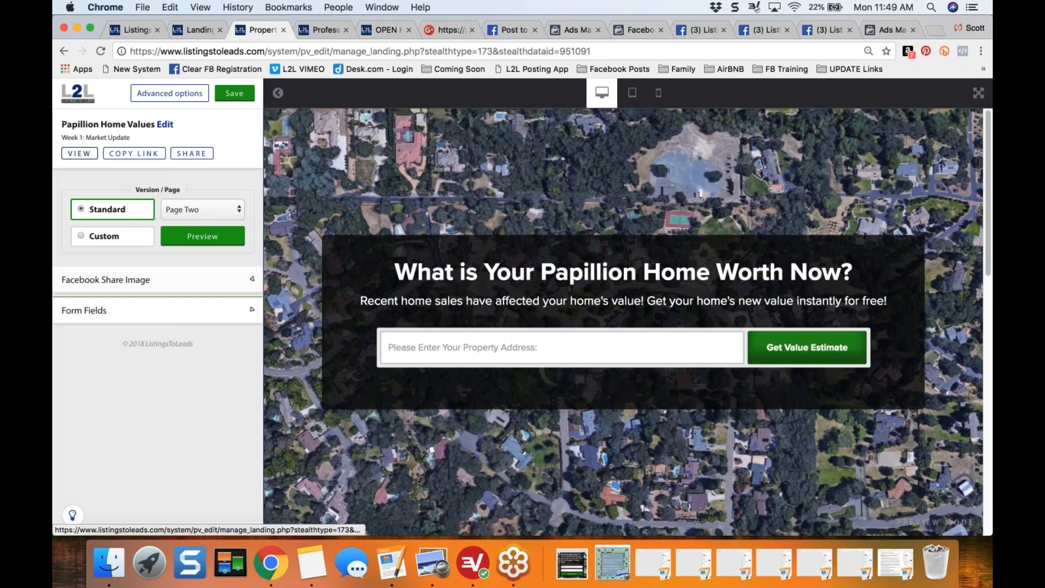
click(248, 311)
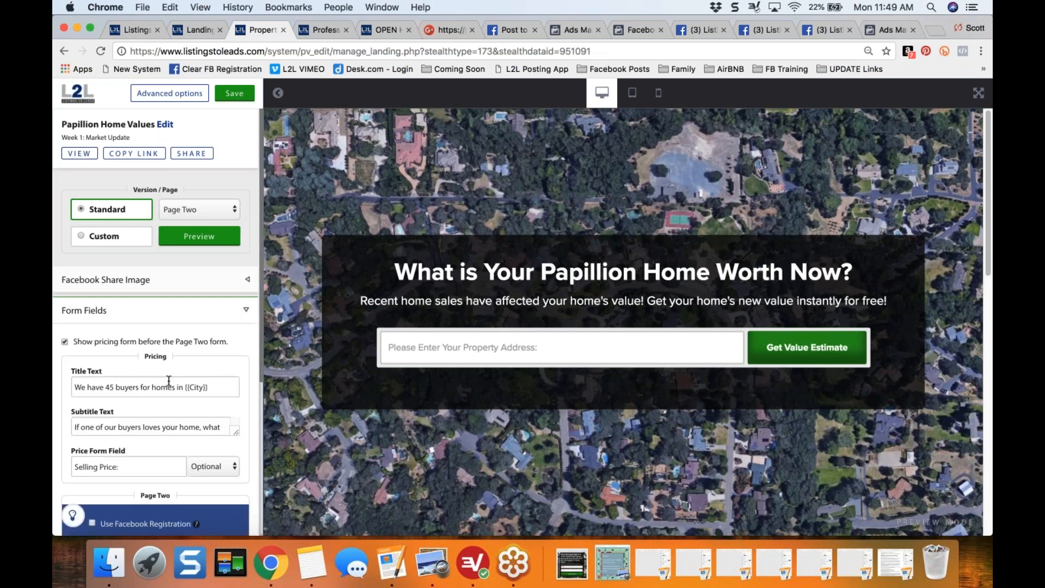
click(64, 341)
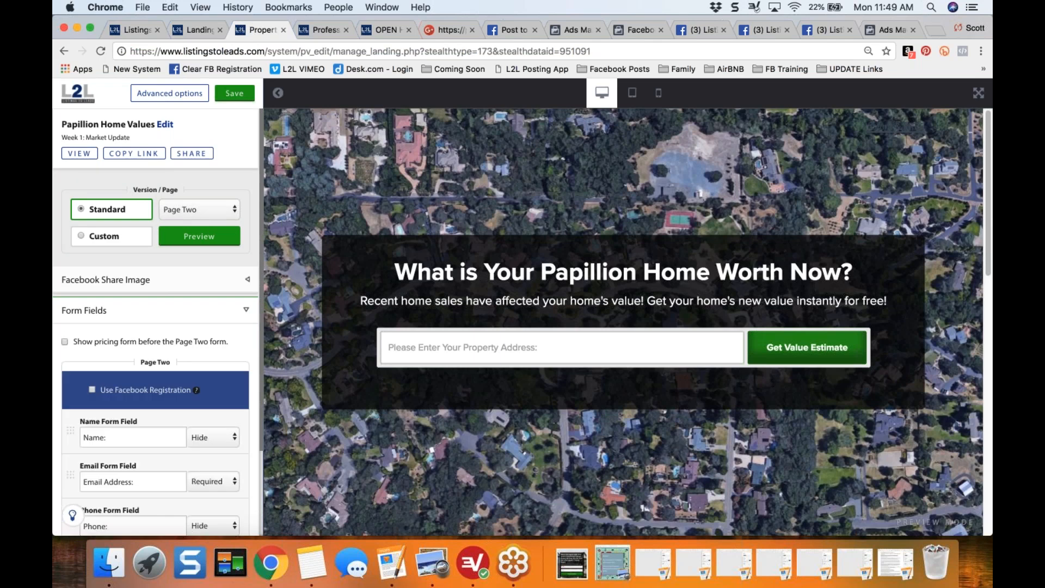
click(65, 341)
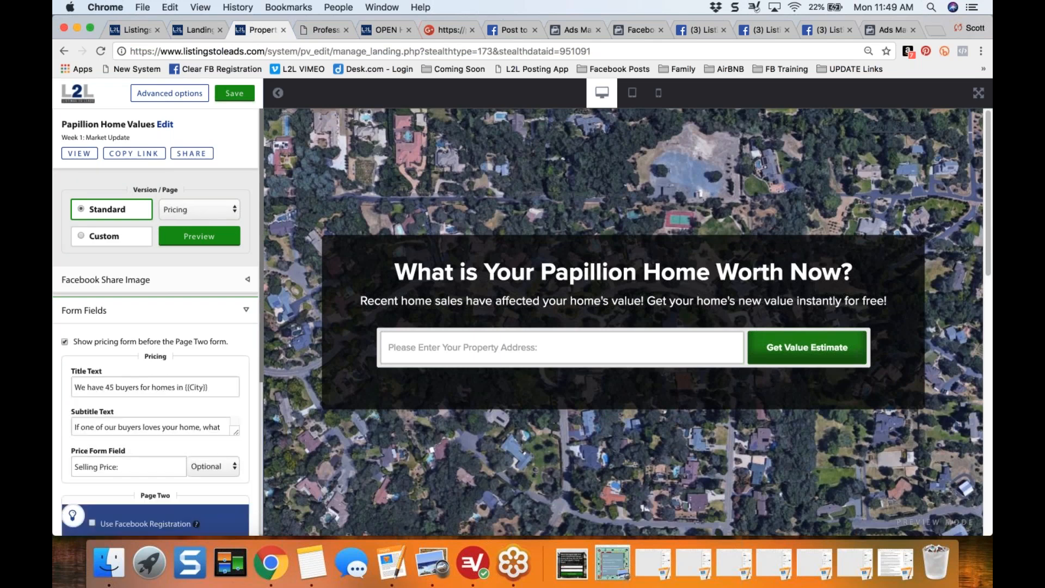
click(115, 387)
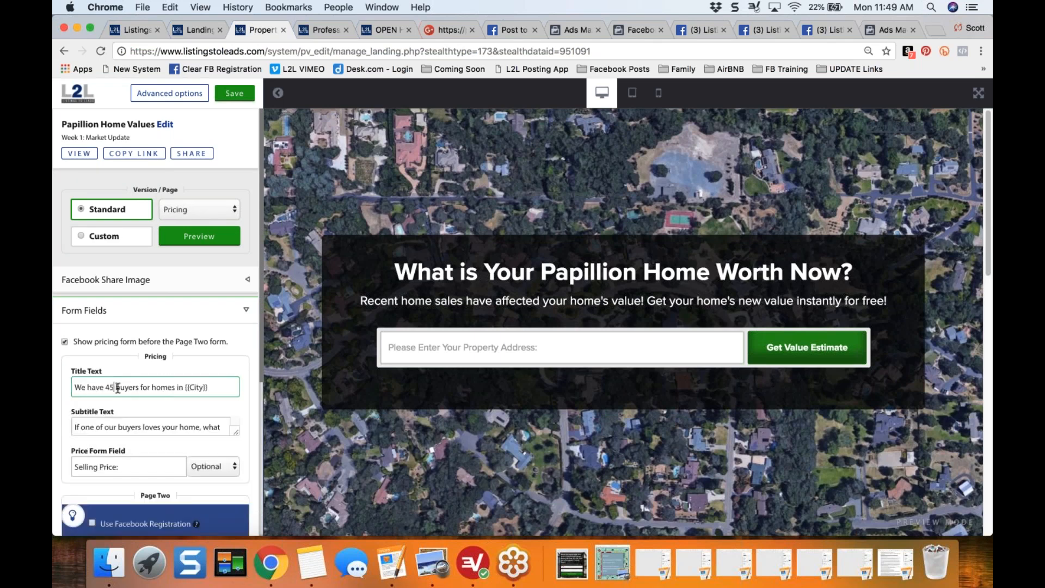
key(BackSpace)
key(BackSpace)
key(BackSpace)
text(30)
- Toggle the pricing form off and back on, and switch the editor to Page One of the standard version
click(65, 342)
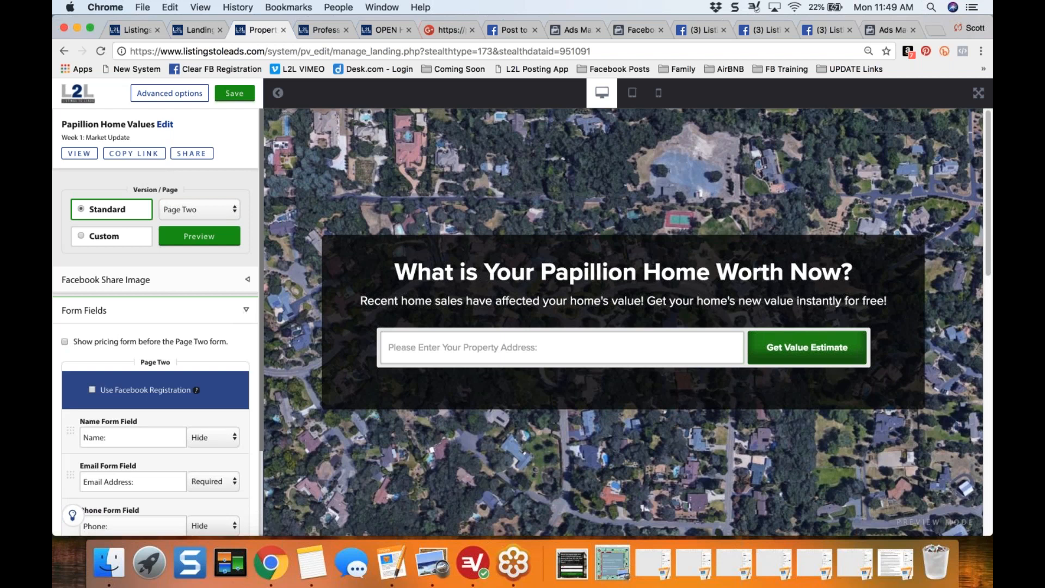
click(64, 341)
click(246, 310)
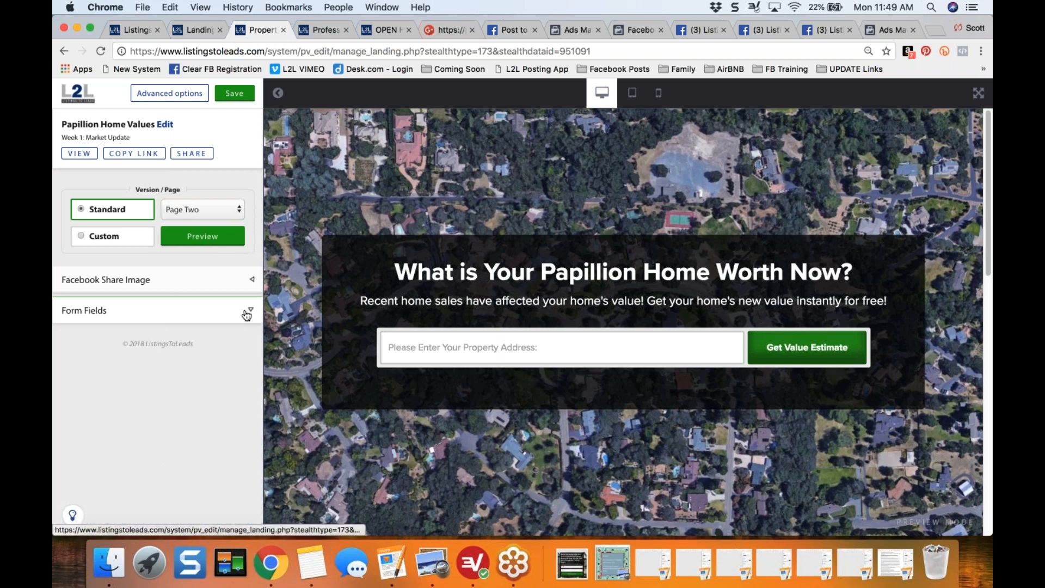
click(214, 209)
click(191, 187)
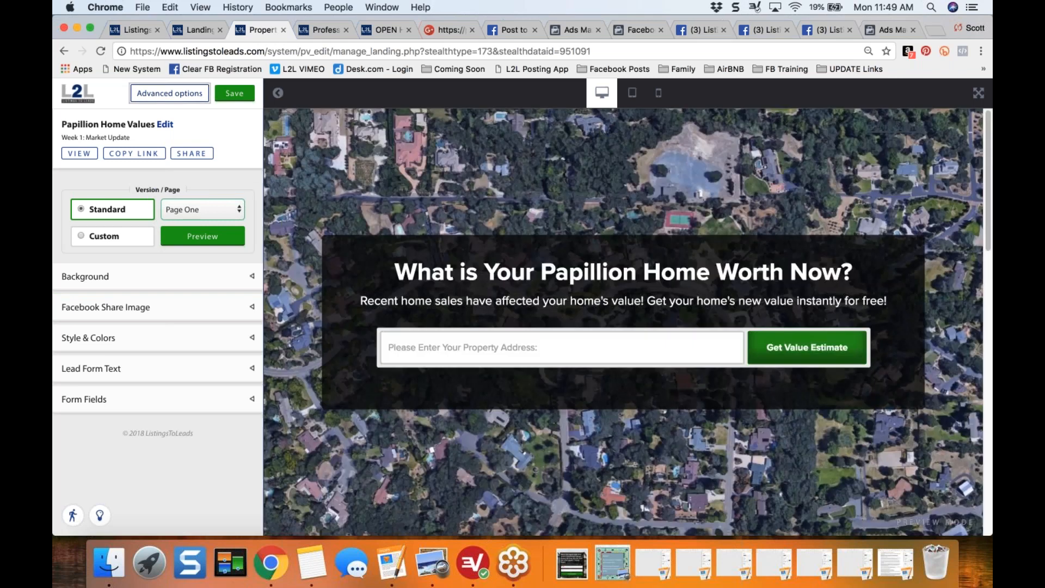
- Open the advanced options and toggle the Send Value Estimate Via Email and Show Zillow Reviews preferences
click(169, 93)
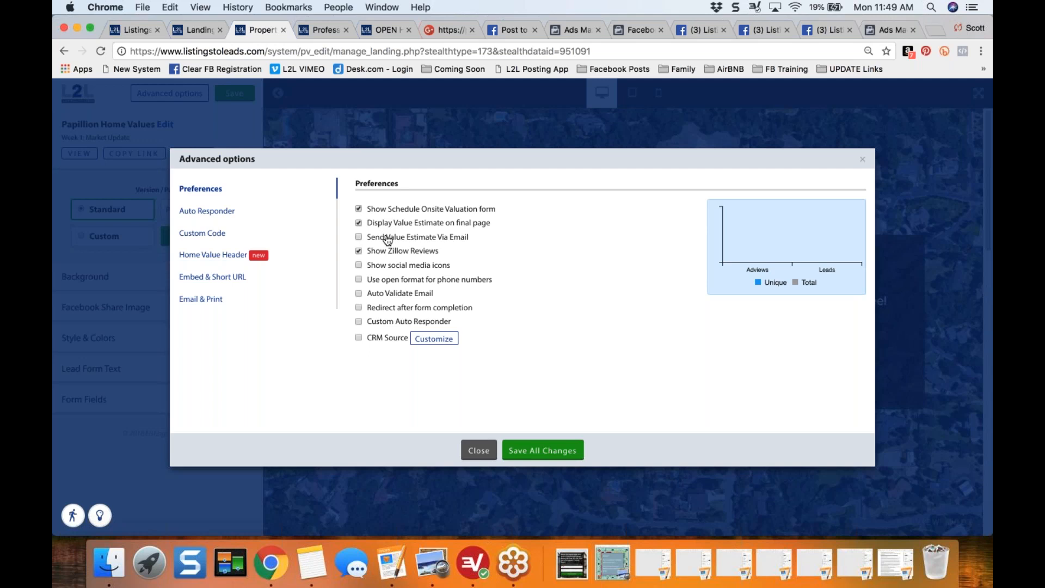
click(387, 238)
double_click(384, 253)
click(284, 338)
- Look through the Custom Code, Auto Responder and Home Value Header settings in the advanced options
click(205, 234)
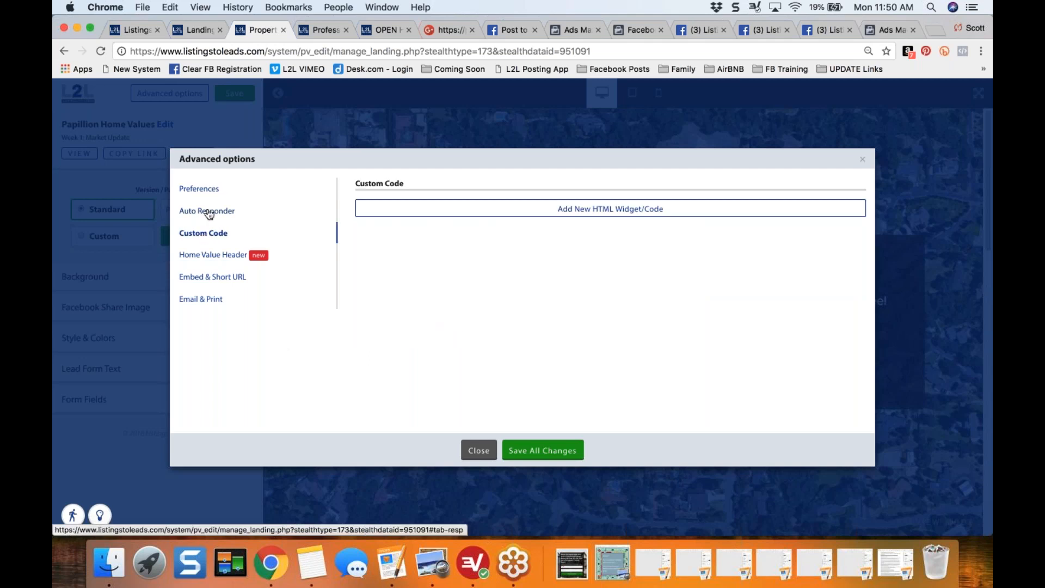
click(208, 213)
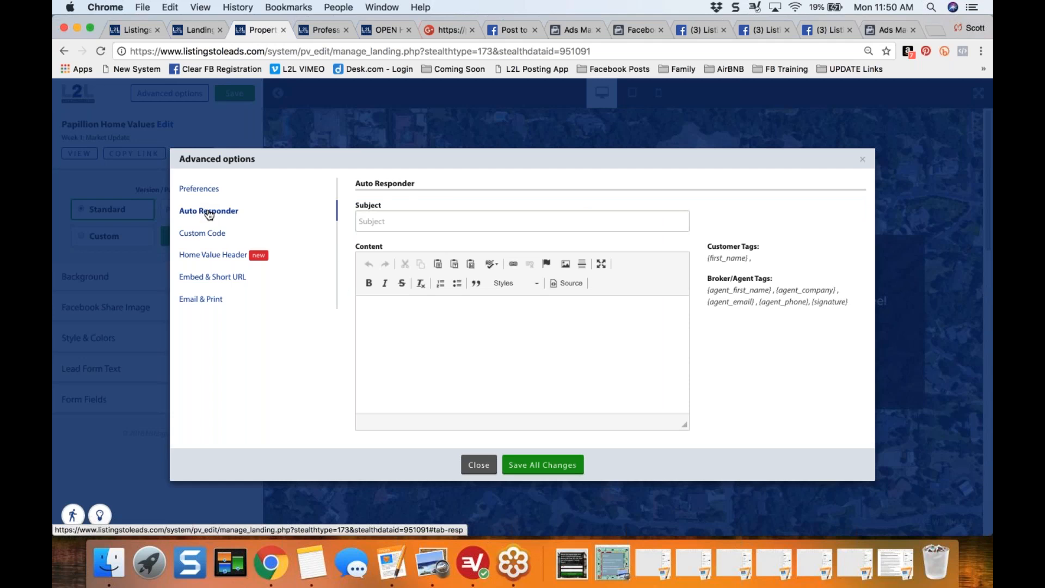
click(207, 255)
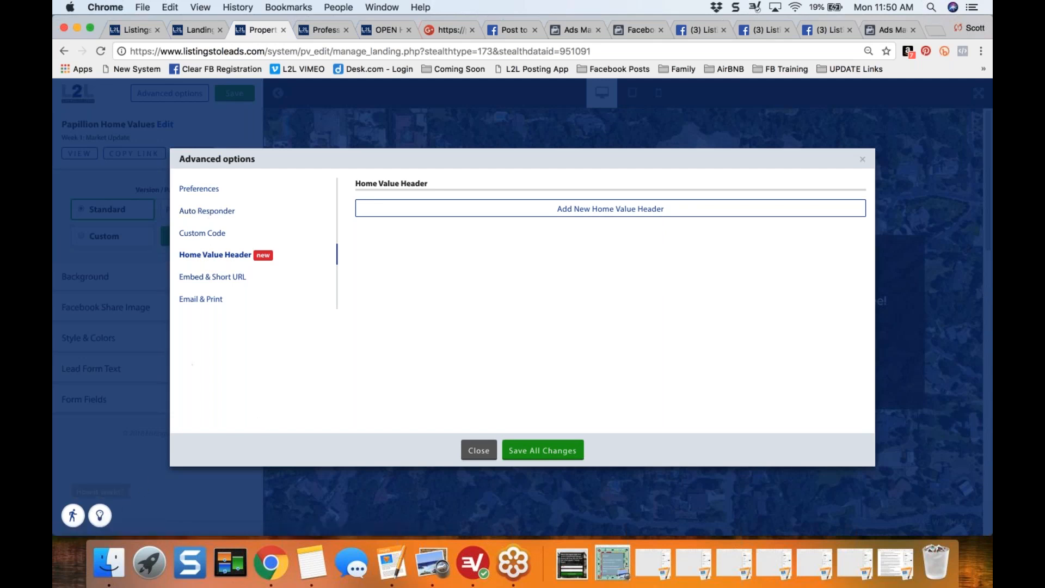
- Open the Home Value Header help article and its linked video on using 3rd party content, and return to the editor
click(100, 514)
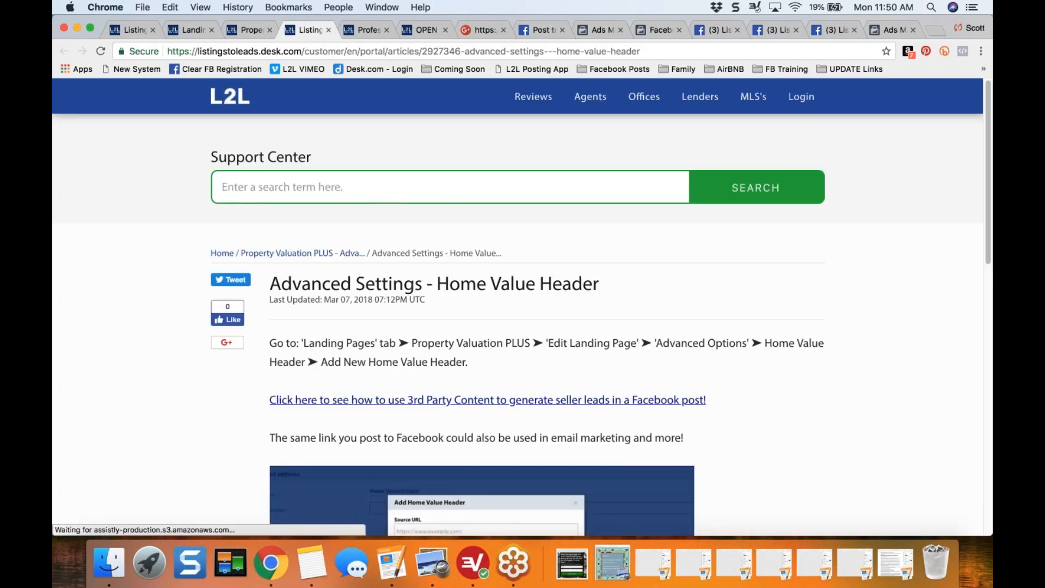
scroll(196, 346, down, 4)
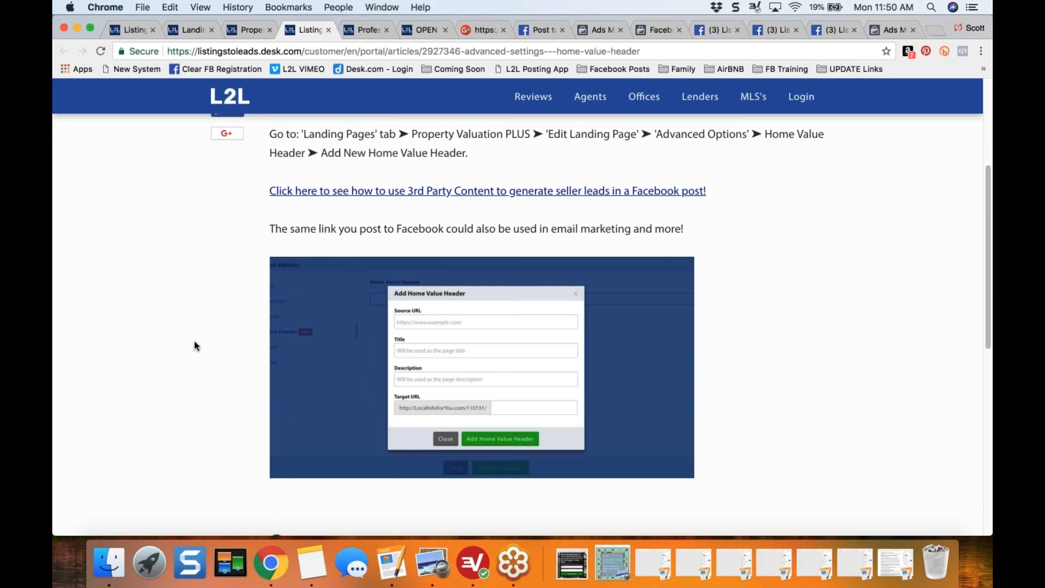
scroll(194, 346, up, 1)
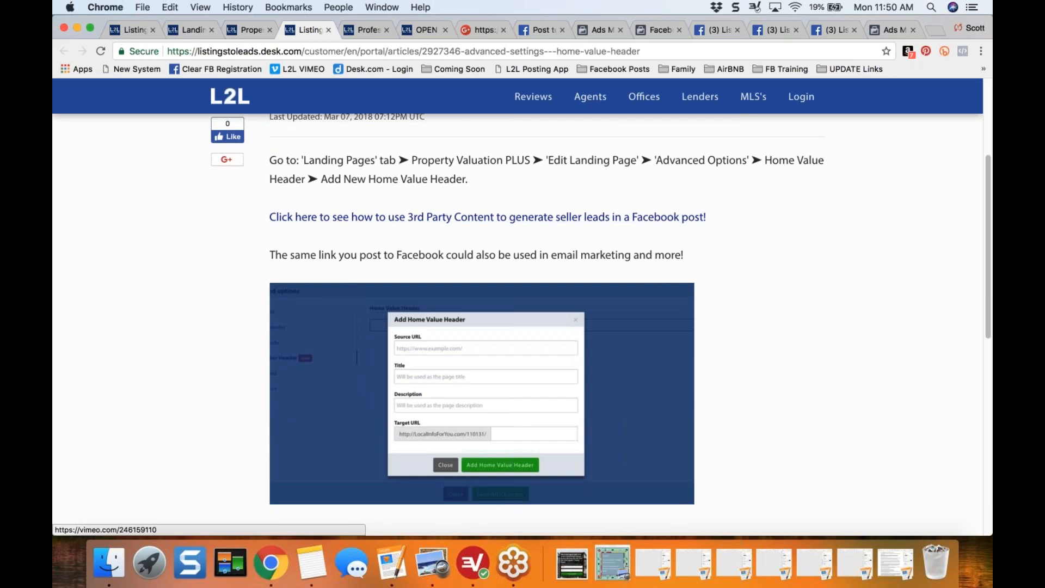
click(348, 217)
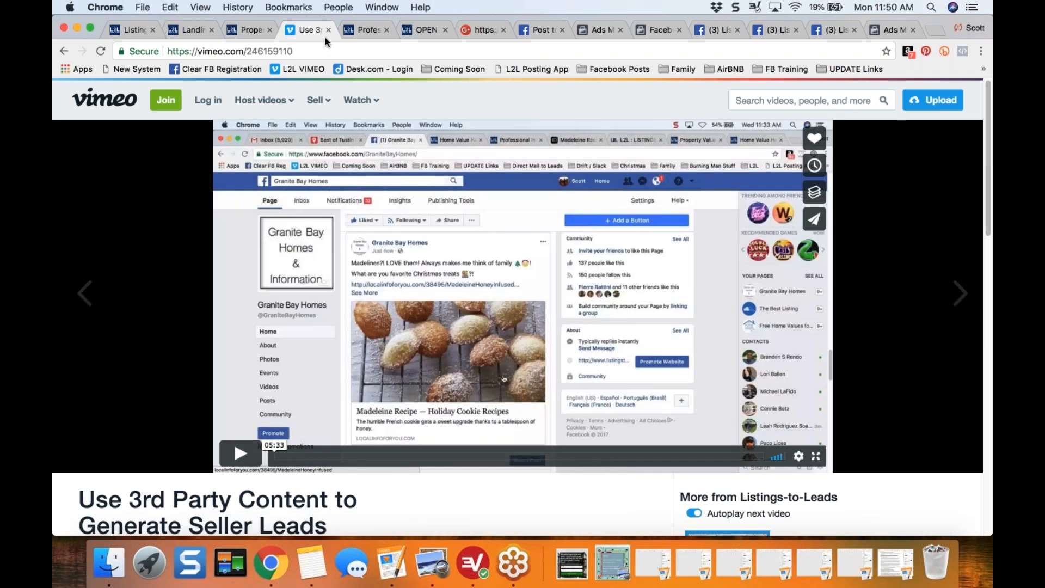
click(327, 31)
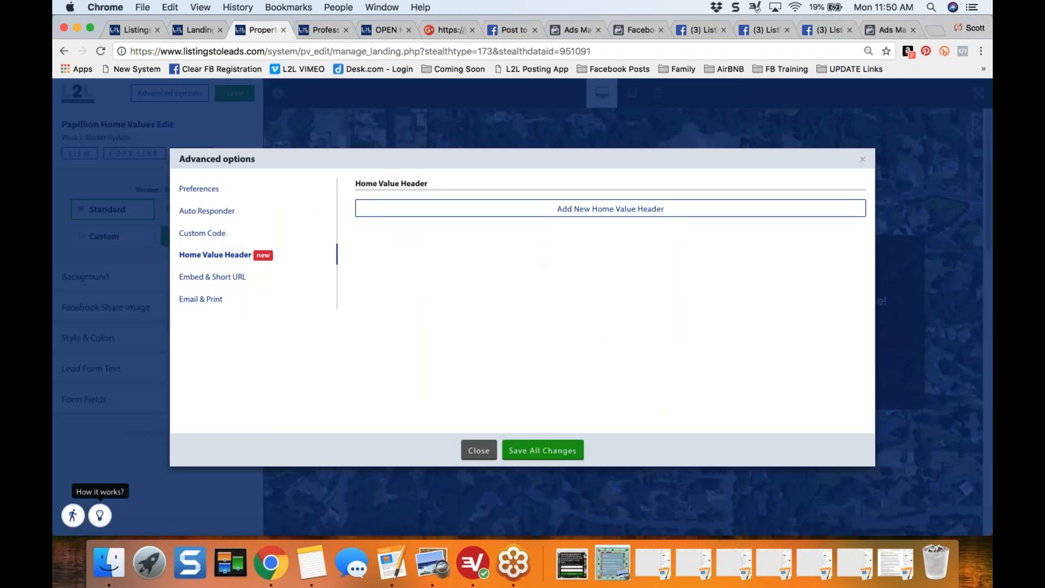
- Look through the Embed & Short URL and Email & Print options, including the Email & Print help article, and close the advanced options
click(207, 279)
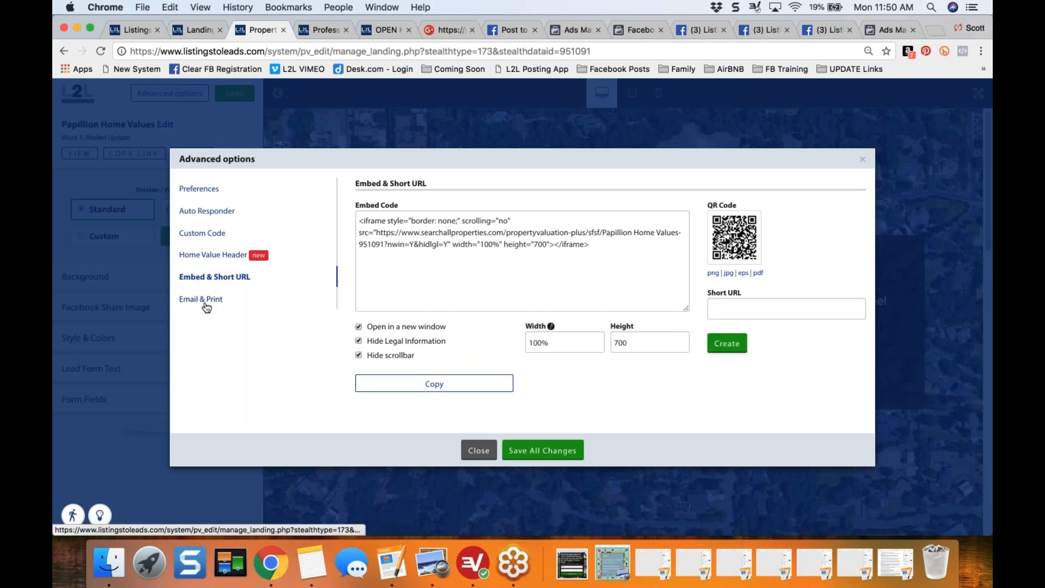
click(206, 302)
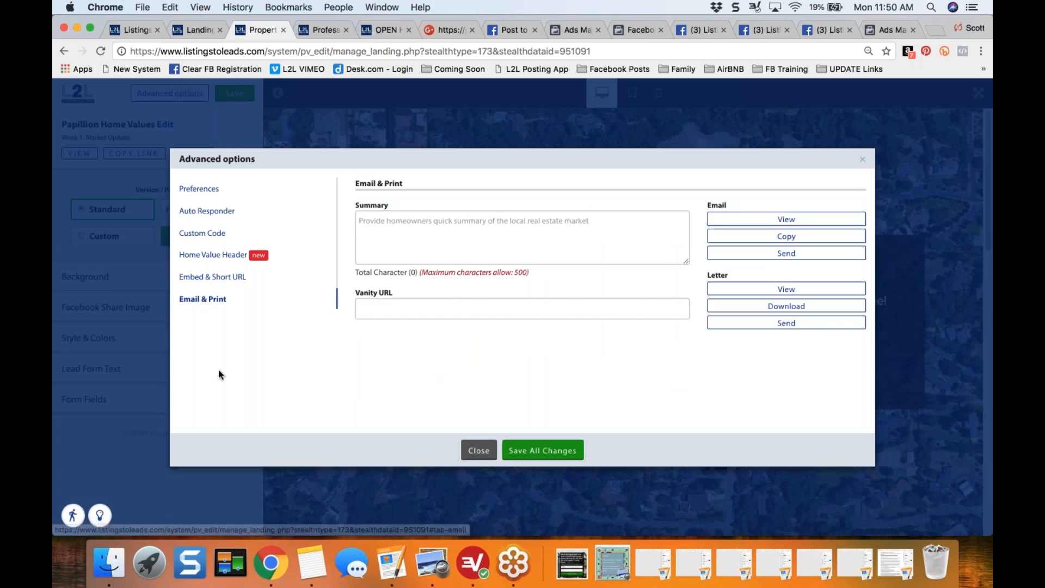
click(100, 515)
scroll(523, 304, down, 3)
scroll(523, 305, down, 5)
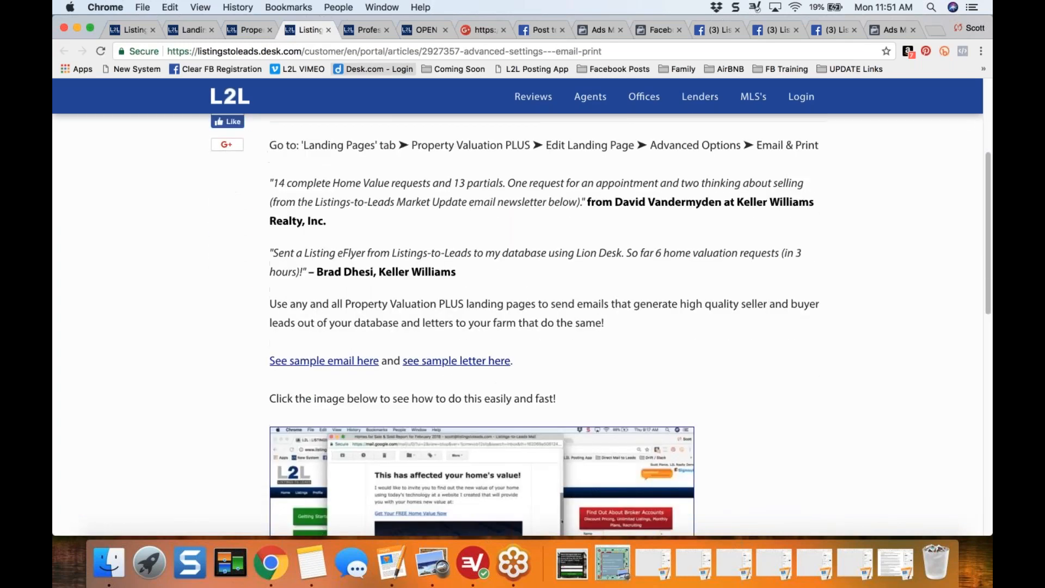
click(327, 30)
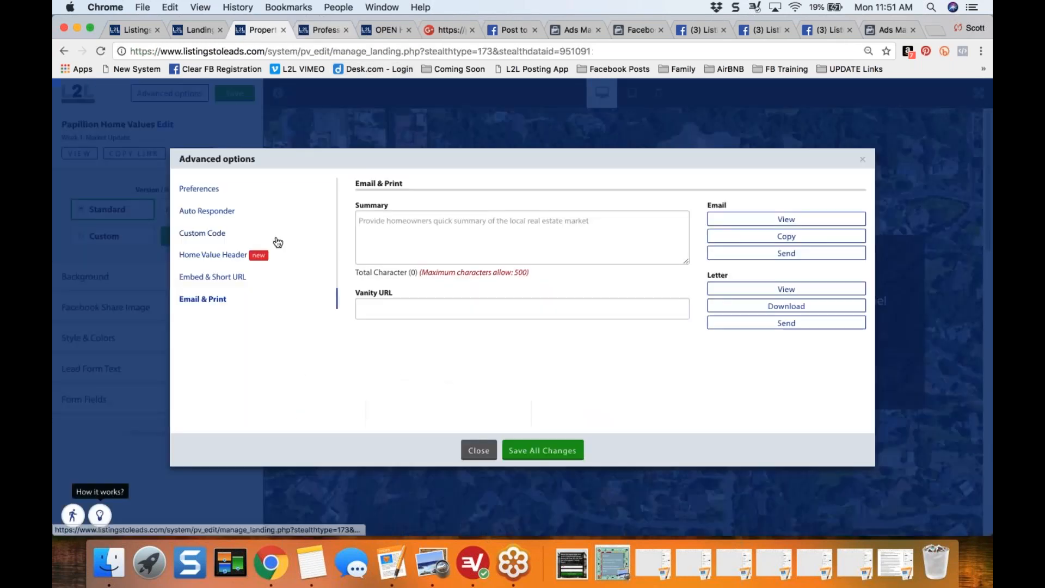
click(478, 450)
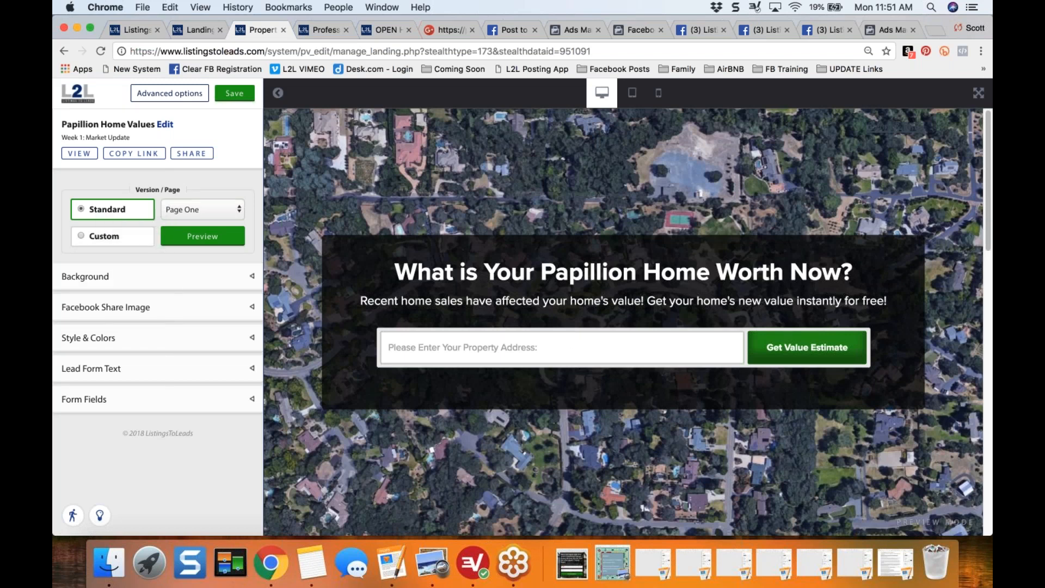
- Switch the page to the custom version and try the Countdown Counter content type before choosing Youtube Video
click(81, 237)
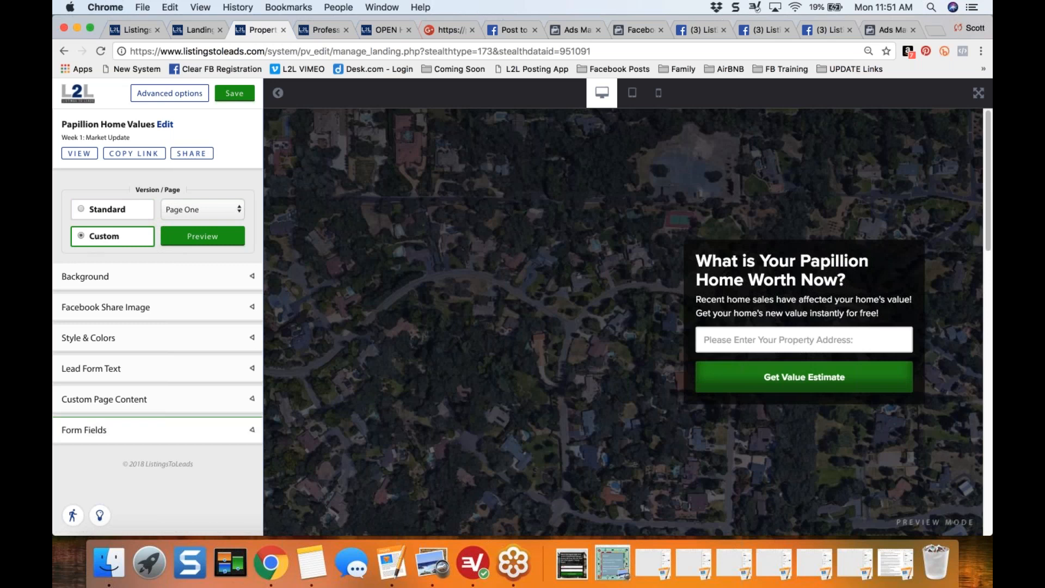
click(250, 399)
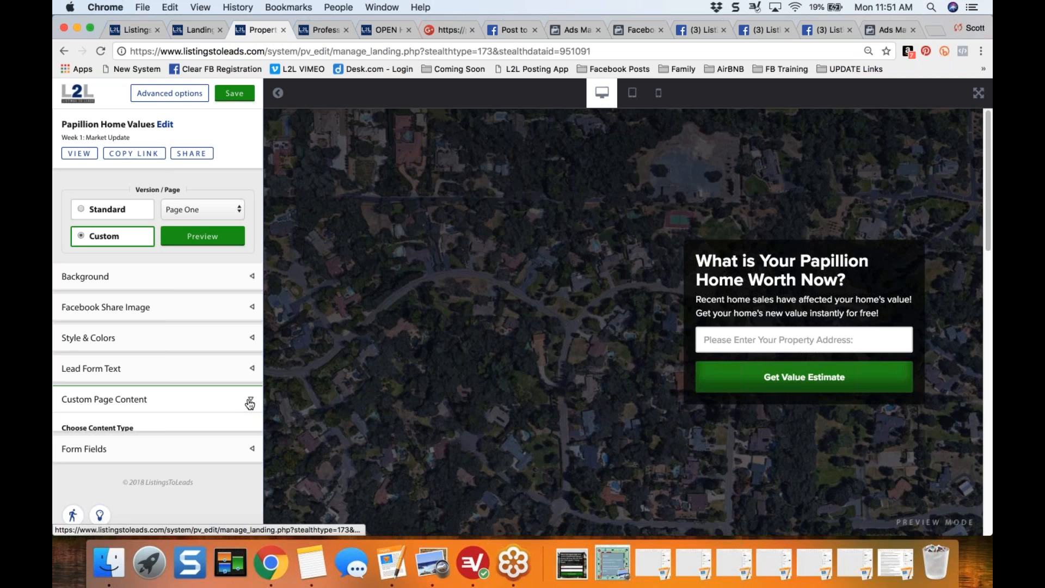
scroll(258, 485, down, 3)
scroll(267, 484, down, 1)
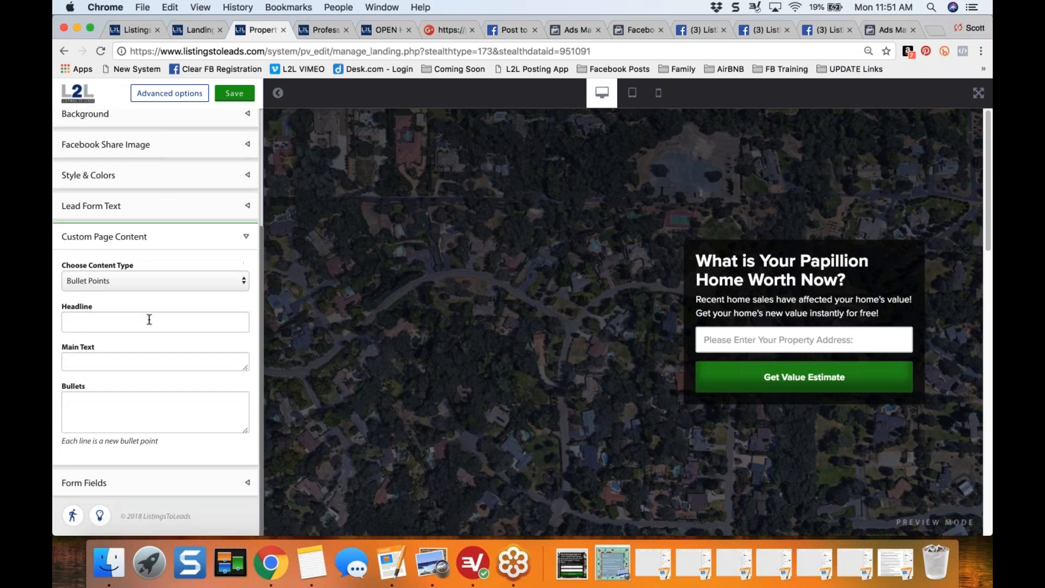
click(198, 278)
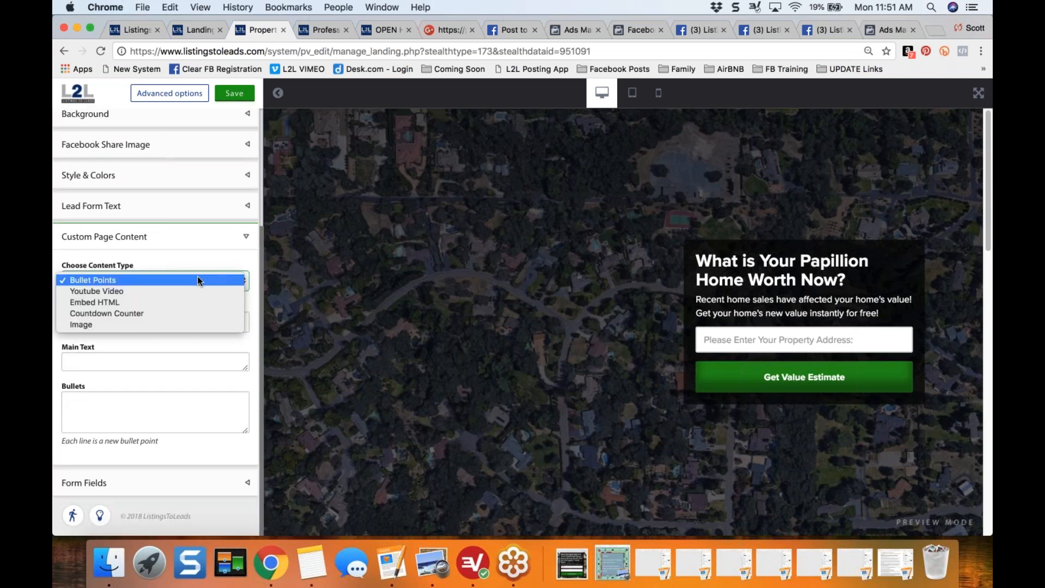
click(164, 313)
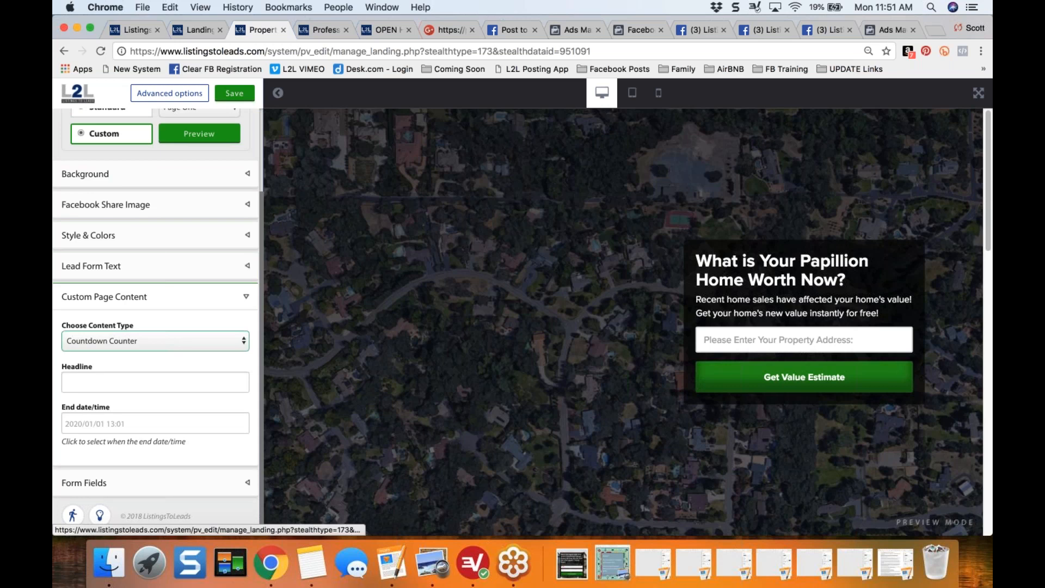
click(173, 379)
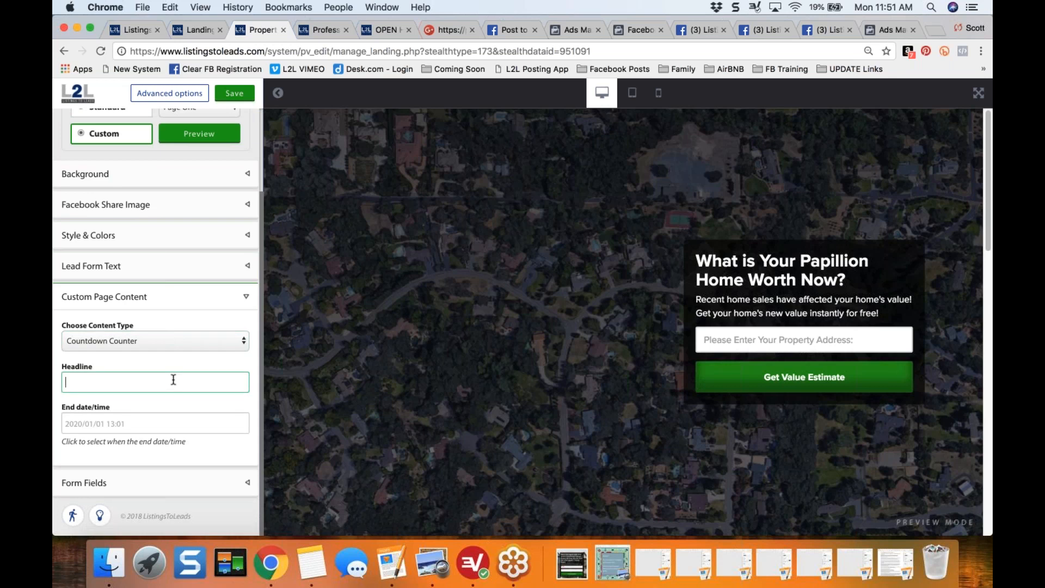
click(205, 347)
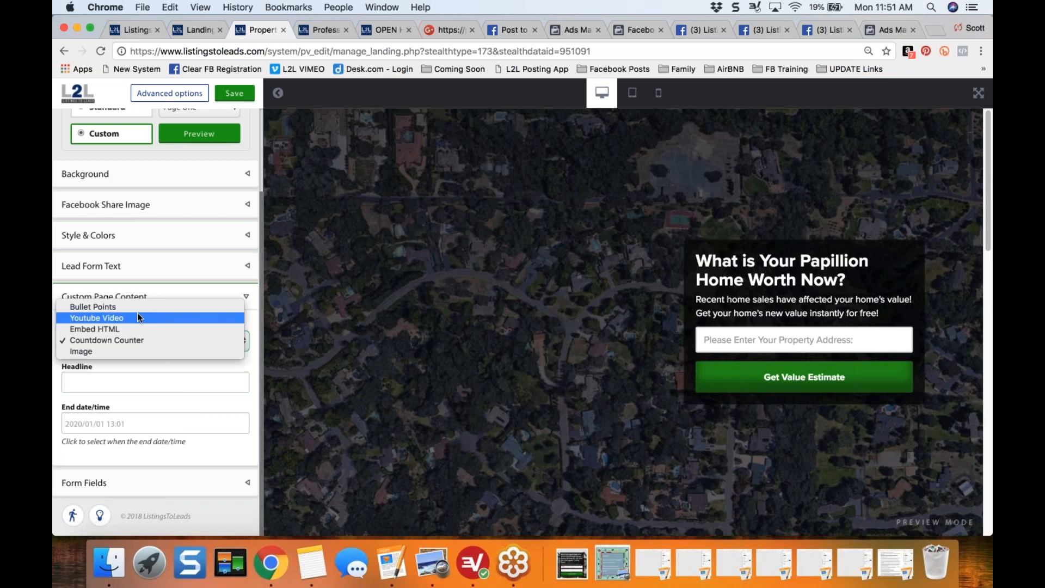
click(136, 318)
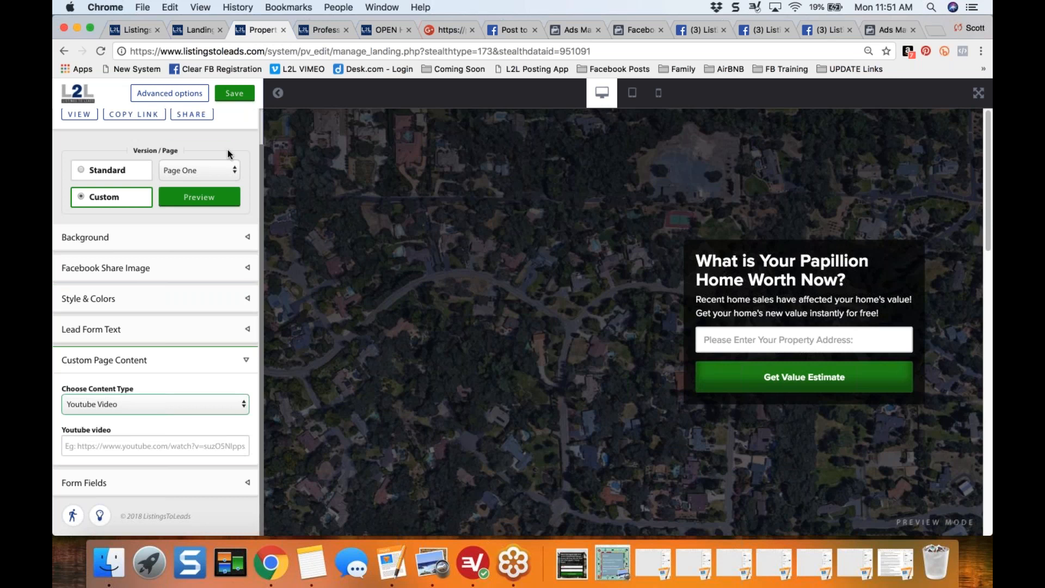
- Compare the standard and custom versions of the page and leave the standard version selected
click(81, 171)
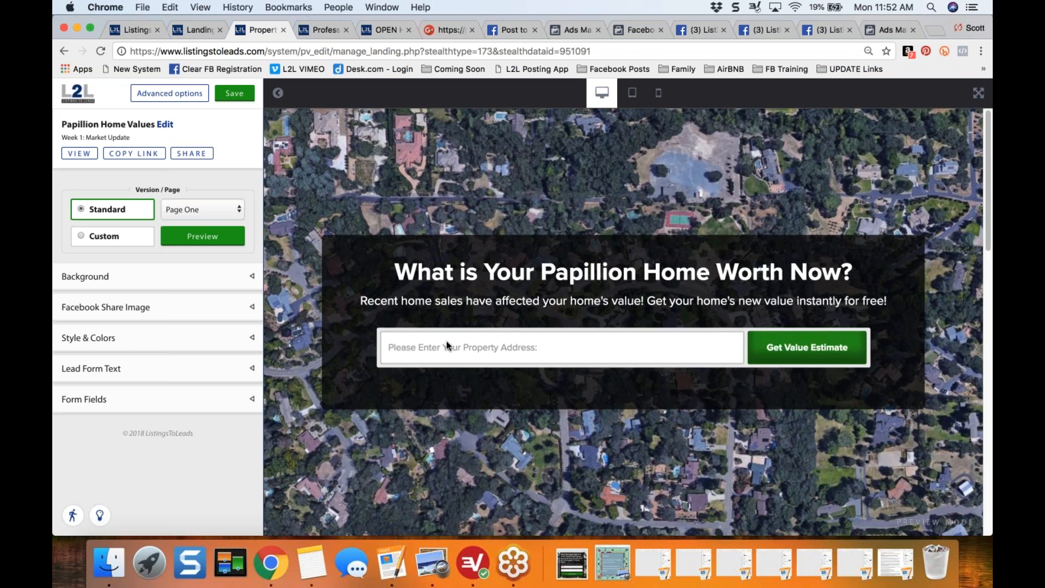
click(82, 238)
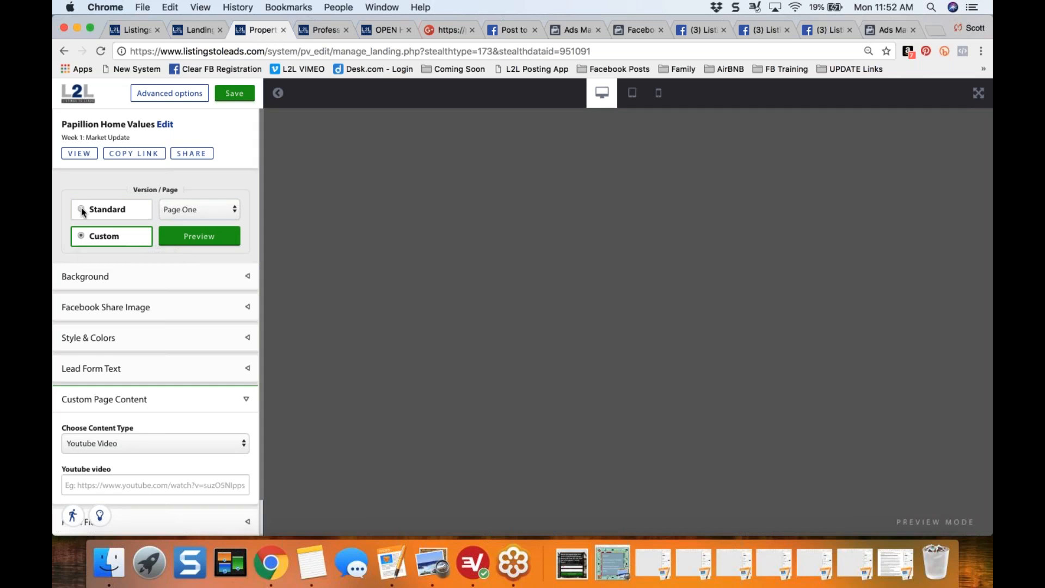
click(82, 210)
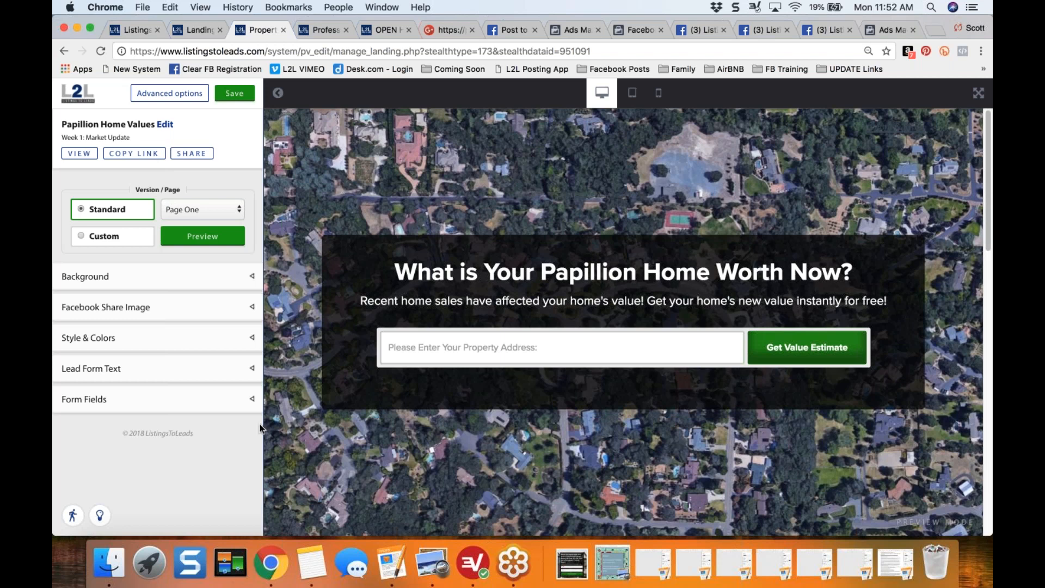
- Turn on Use Facebook Registration in the Page One form fields, preview the page, and turn the option off again
click(164, 338)
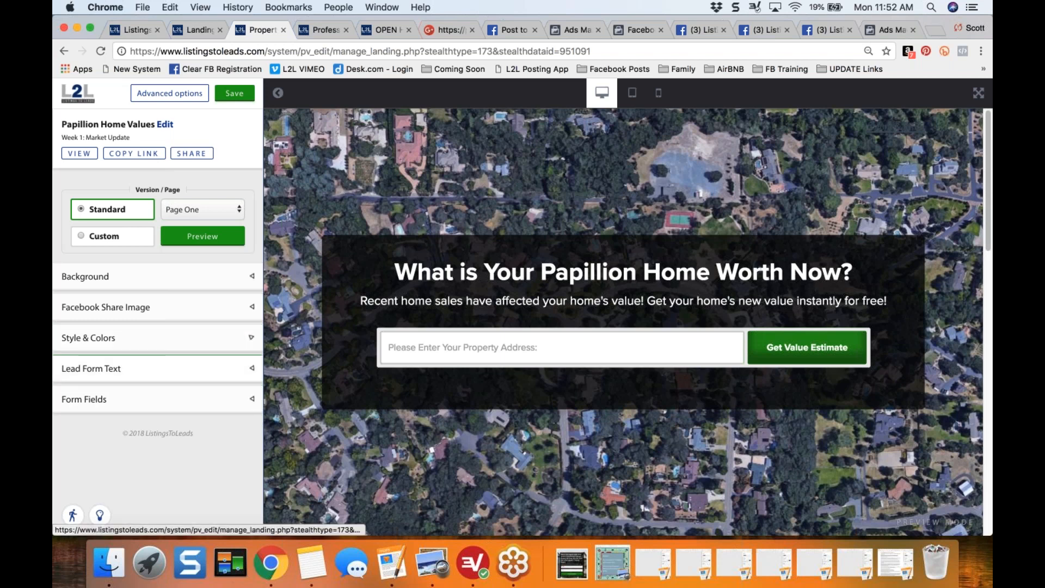
click(250, 400)
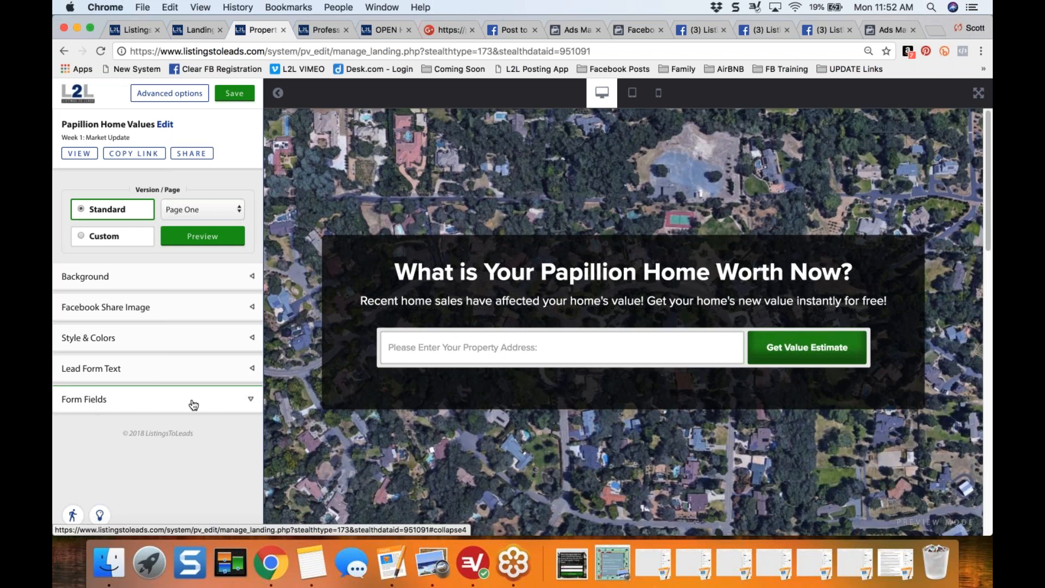
drag(262, 321, 264, 365)
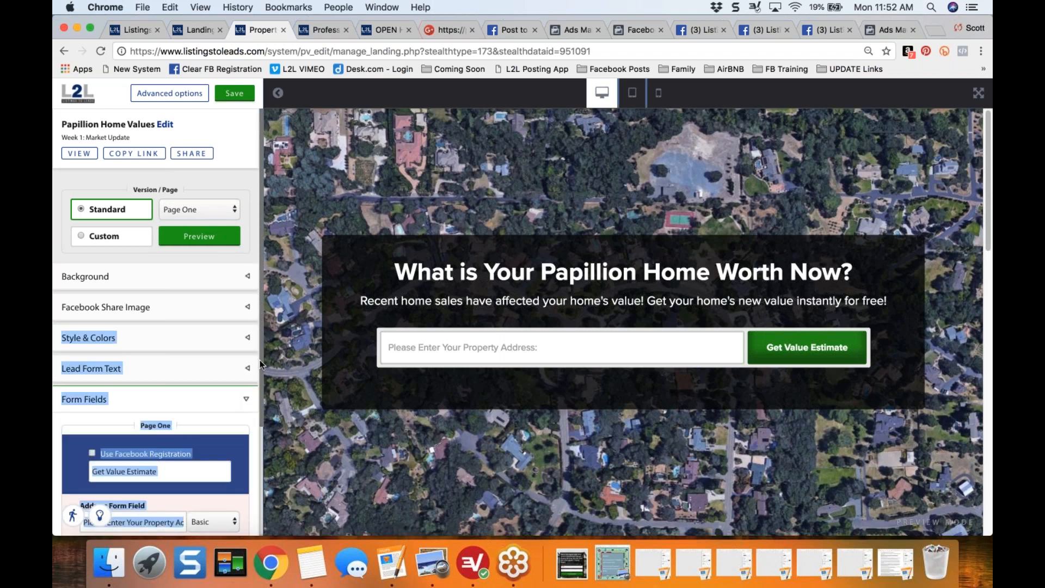
scroll(72, 354, down, 3)
click(72, 354)
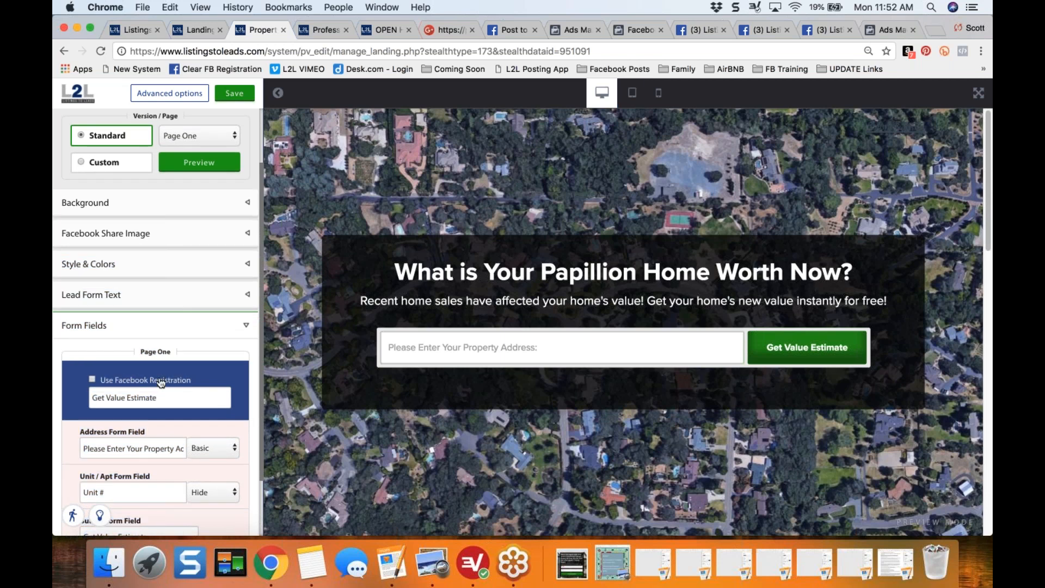
click(91, 380)
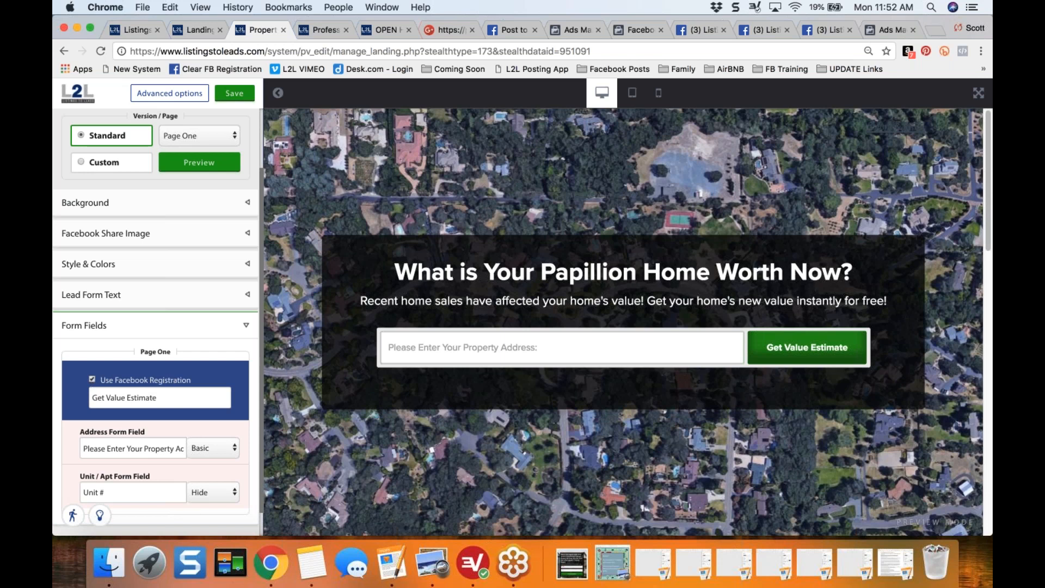
click(205, 169)
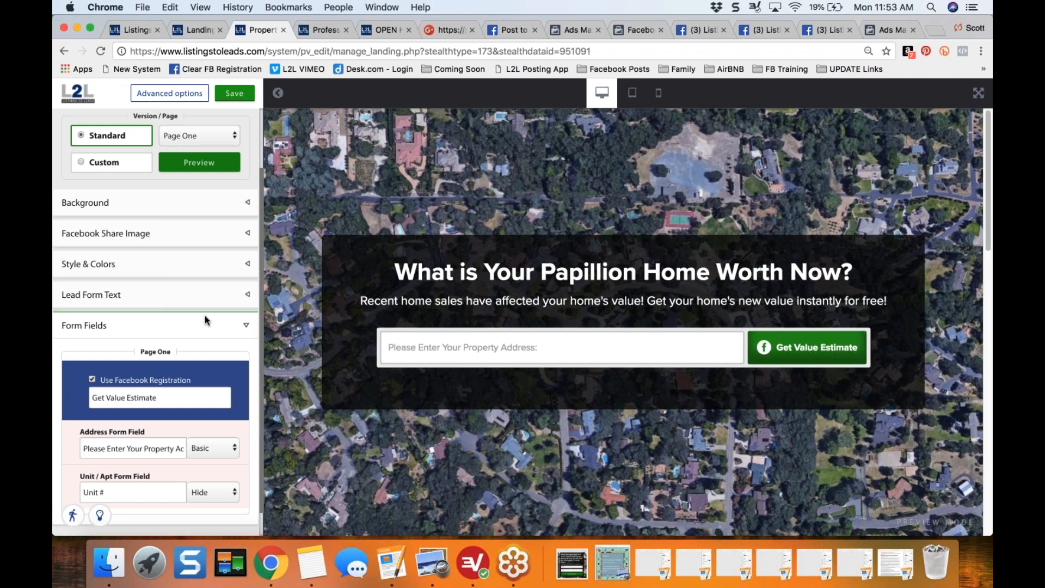
click(92, 379)
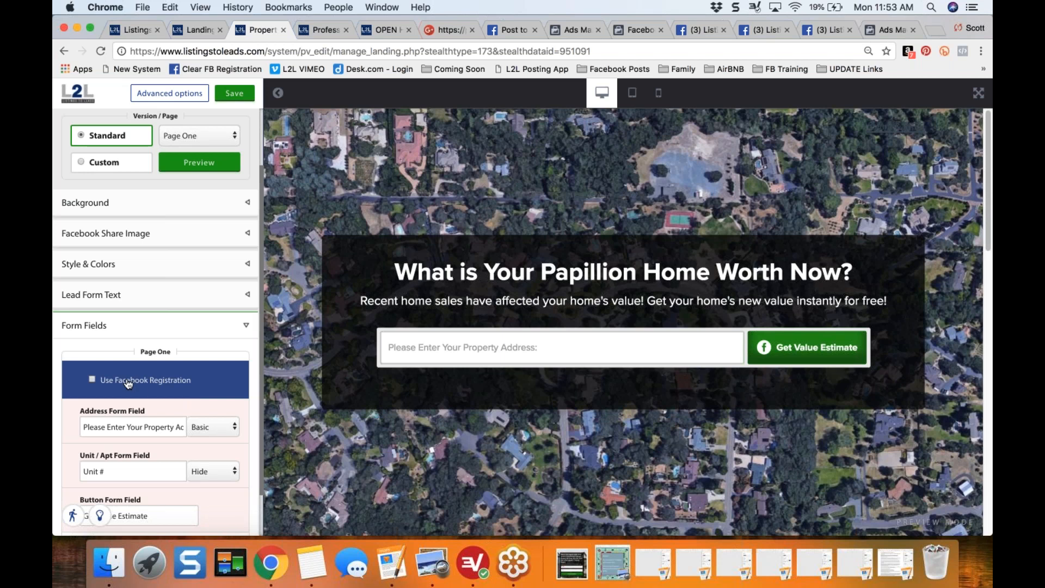
- Save the Papillion Home Values page and open its Facebook share image for customization
click(238, 97)
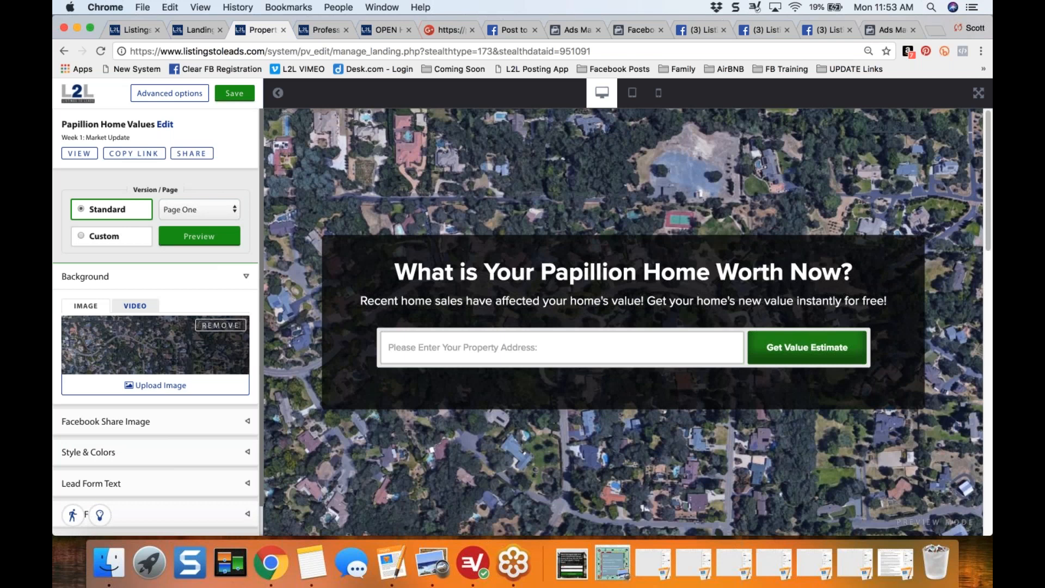
click(79, 427)
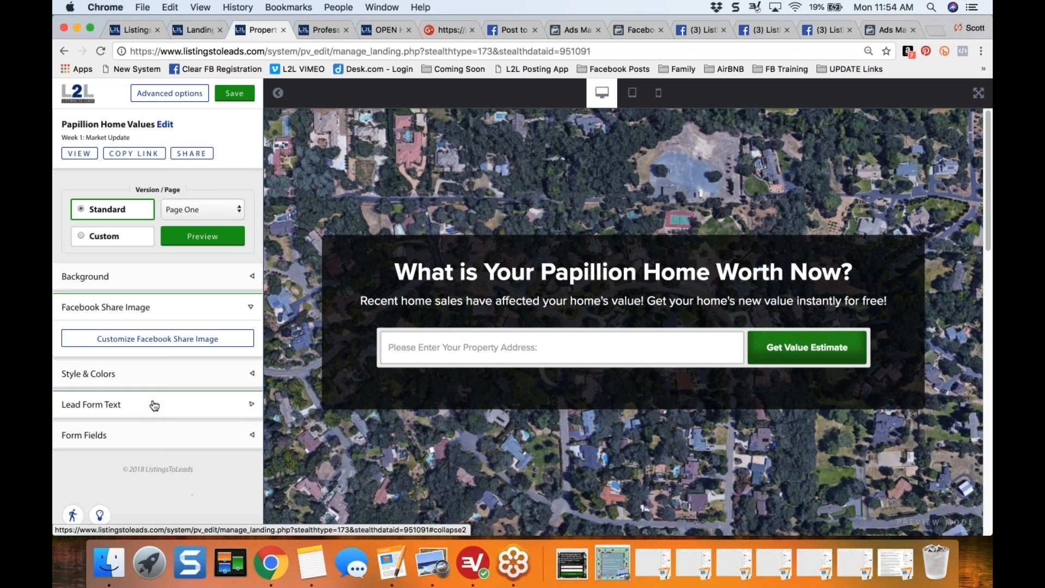
click(146, 342)
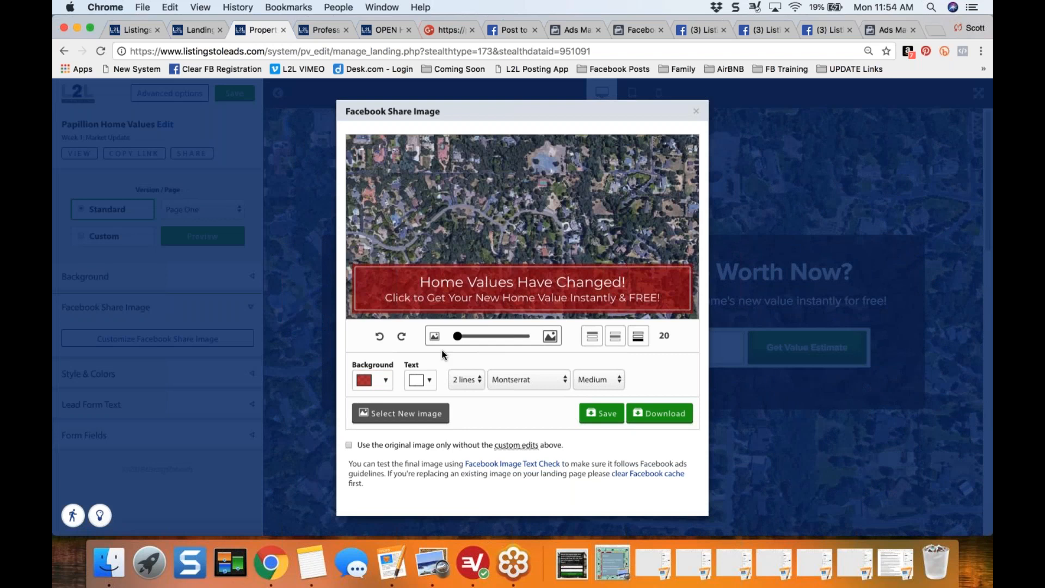
- Try a nearly opaque green, rgba(21, 121, 41, 0.92), as the share image's banner background
click(384, 380)
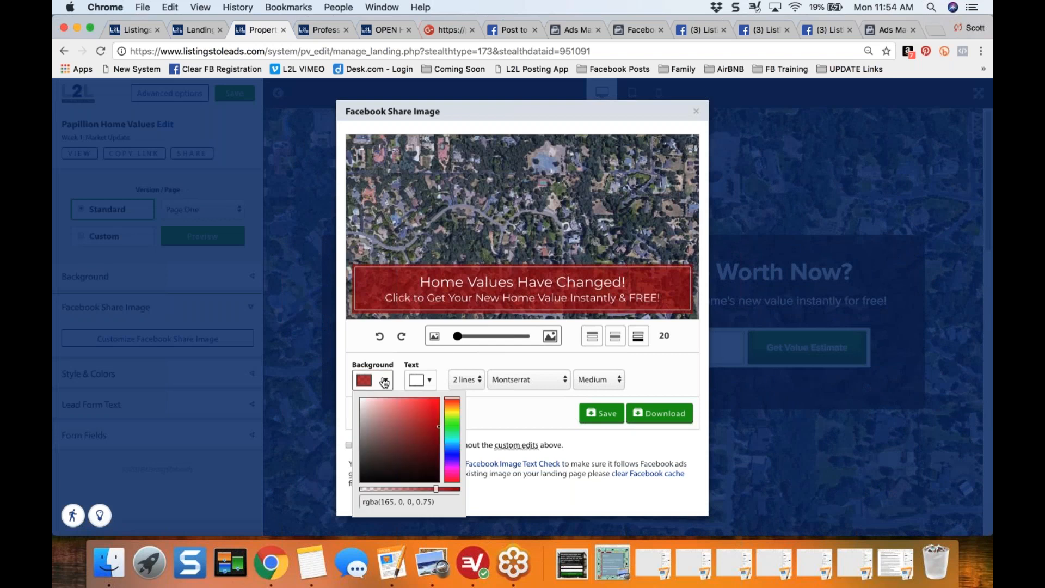
click(454, 423)
mouse_move(455, 426)
mouse_down()
mouse_move(435, 426)
mouse_move(426, 445)
mouse_up()
drag(436, 488, 453, 490)
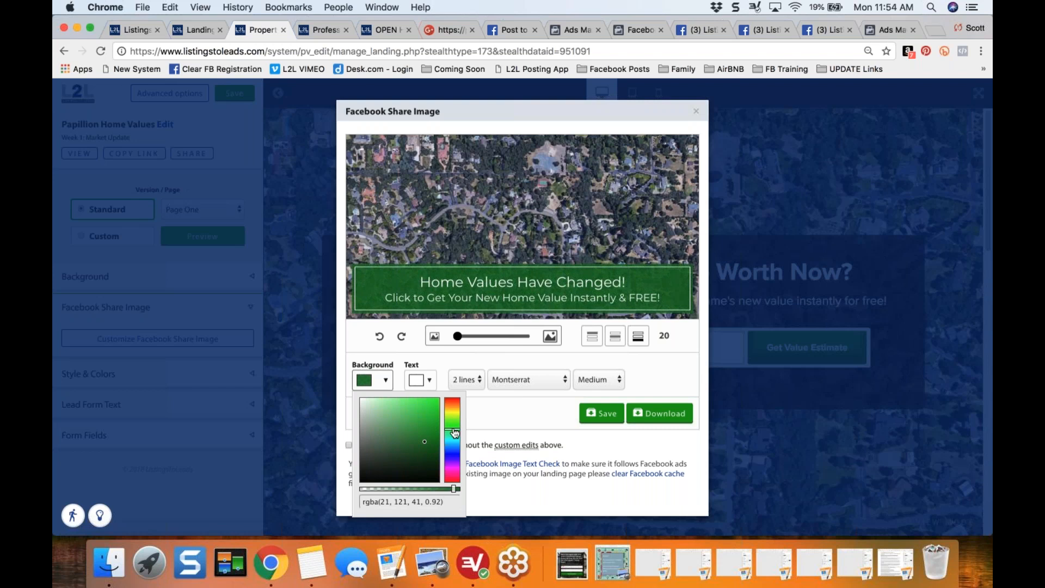
- Set the banner background to a slightly more transparent red based on RGB 169, 12, 12, then save the share image and close its editor
drag(455, 433, 452, 486)
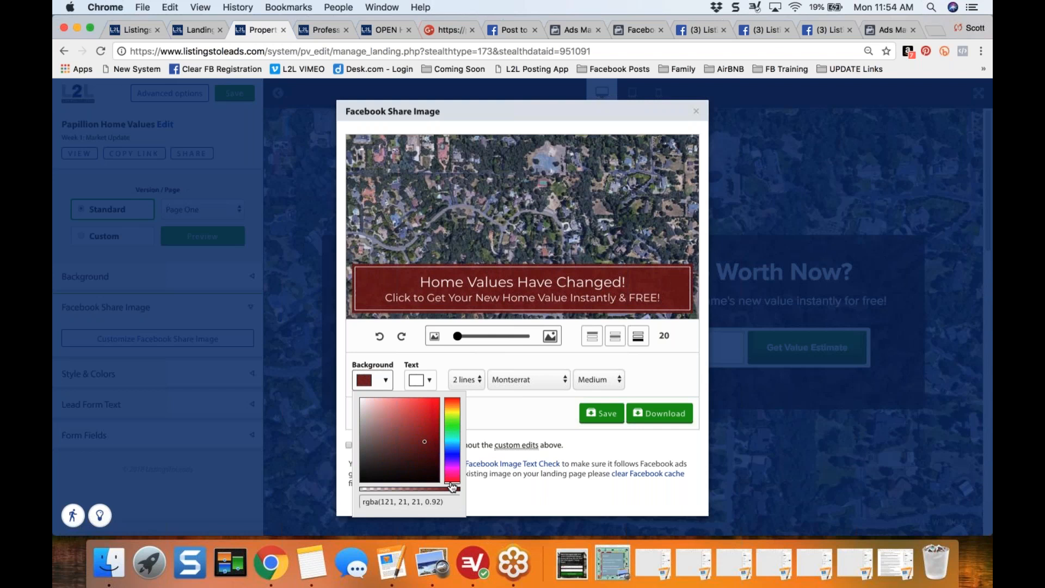
drag(425, 446, 434, 431)
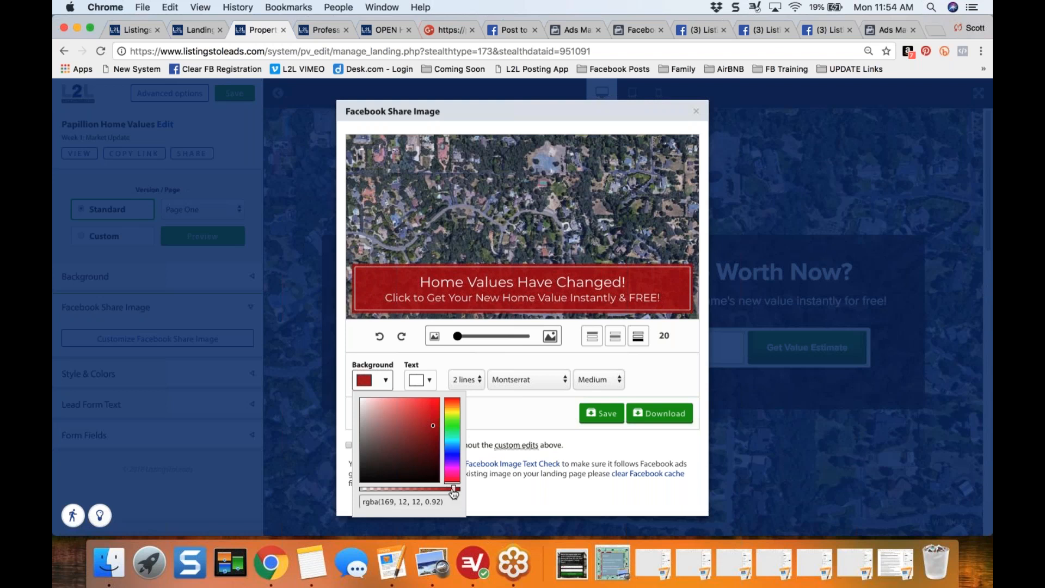
drag(453, 488, 442, 491)
click(515, 414)
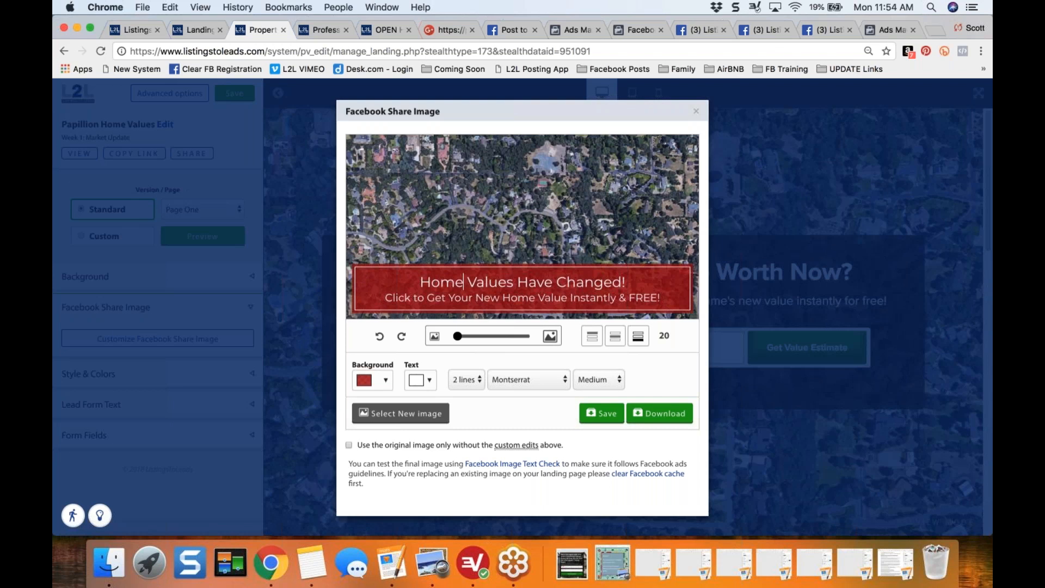
click(601, 415)
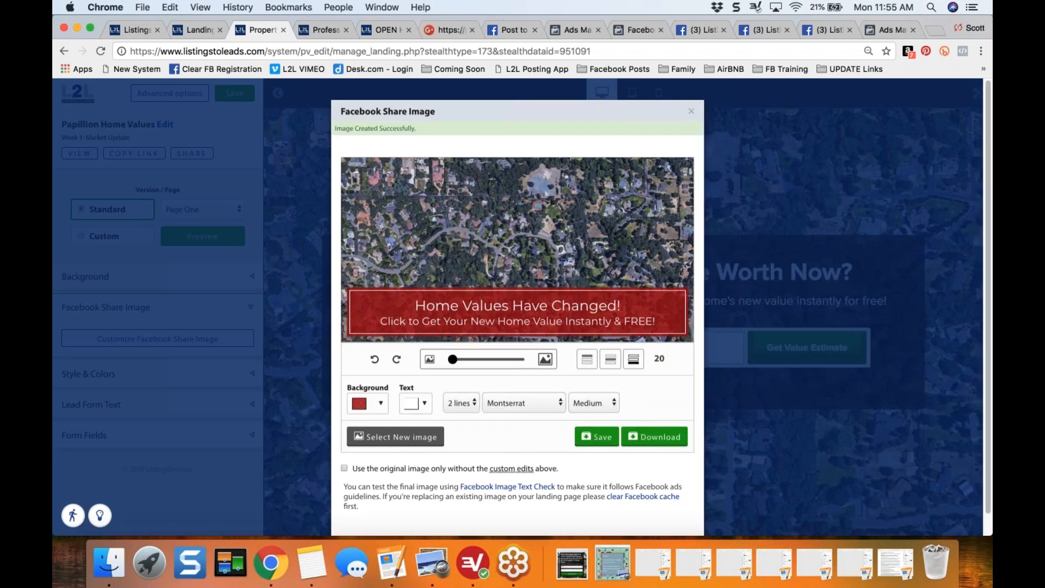
click(691, 111)
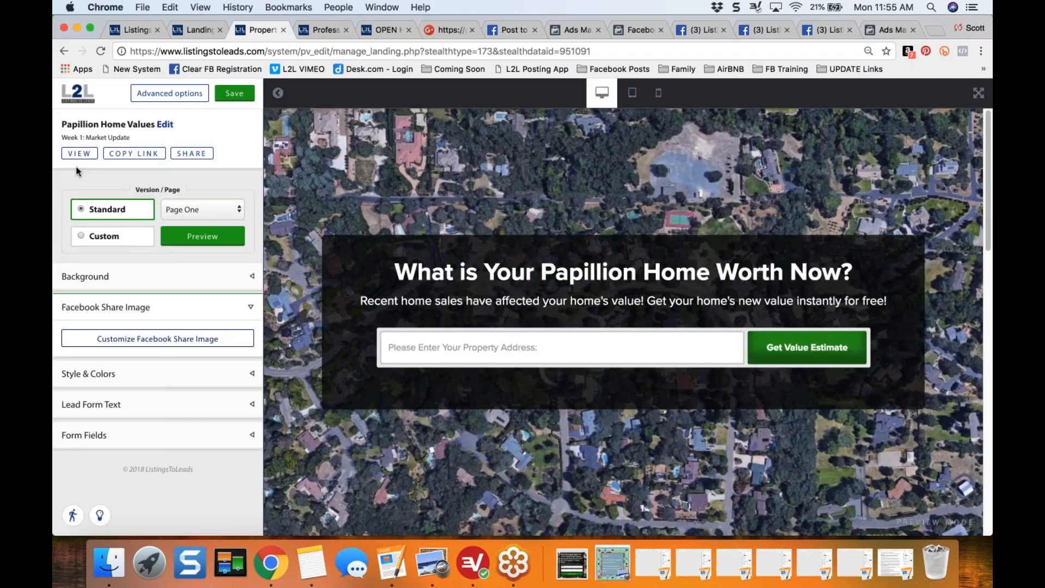
- View the live Papillion Home Values page and copy its web address
click(78, 155)
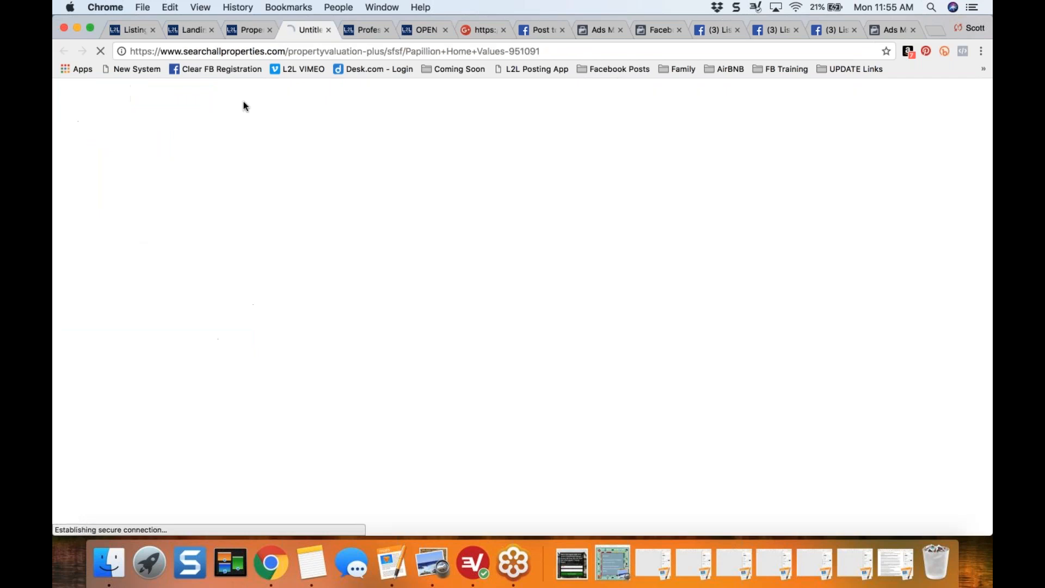
click(375, 52)
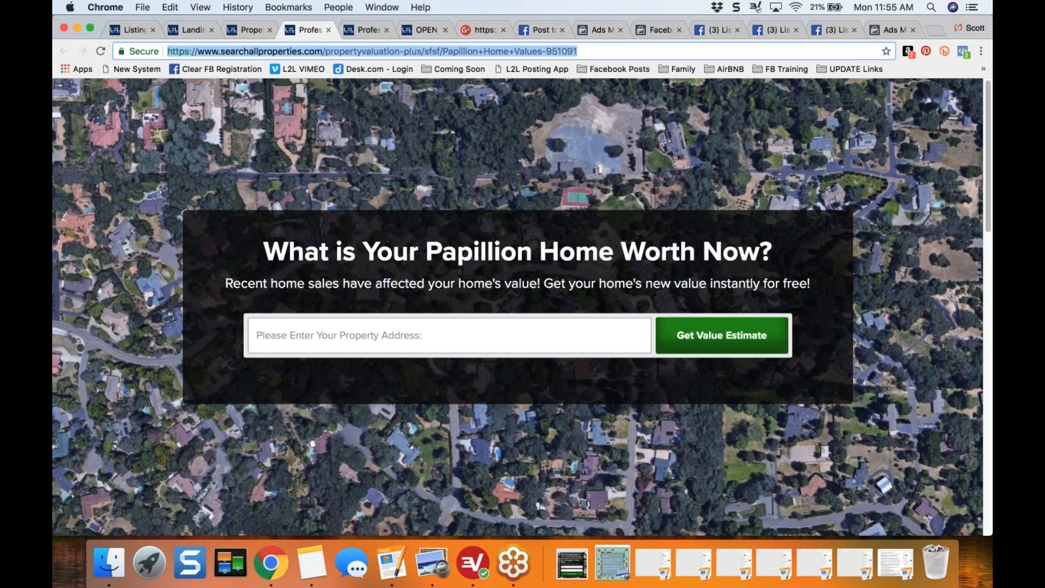
key(super+c)
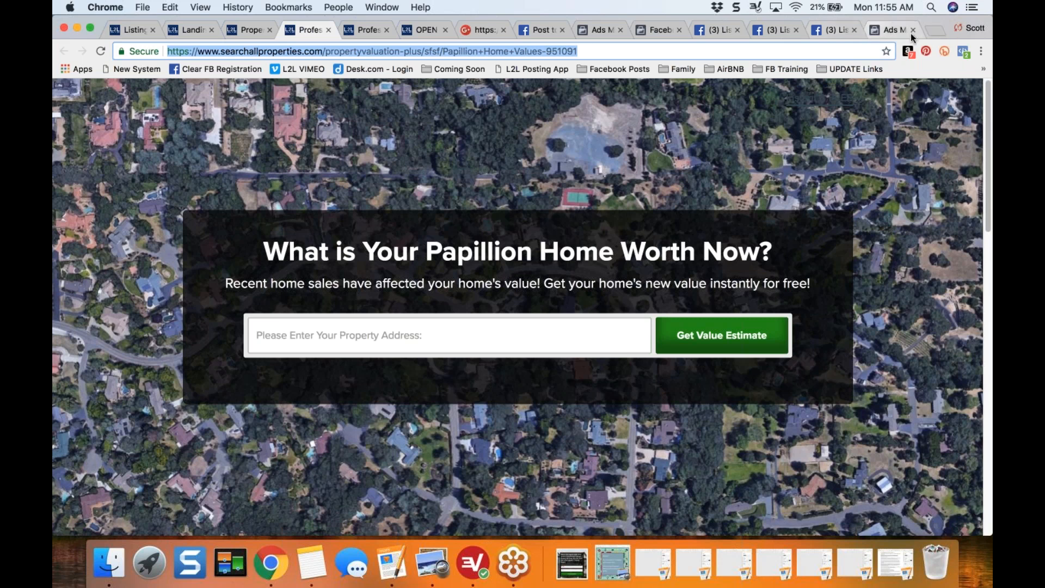
- Open Facebook in a new browser tab and start creating a new ad
click(831, 30)
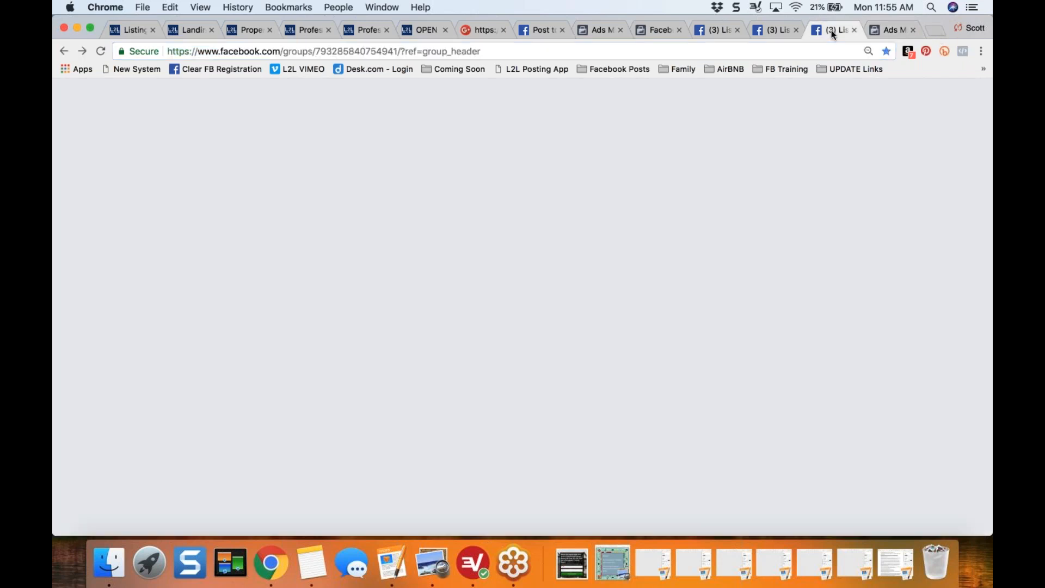
click(934, 31)
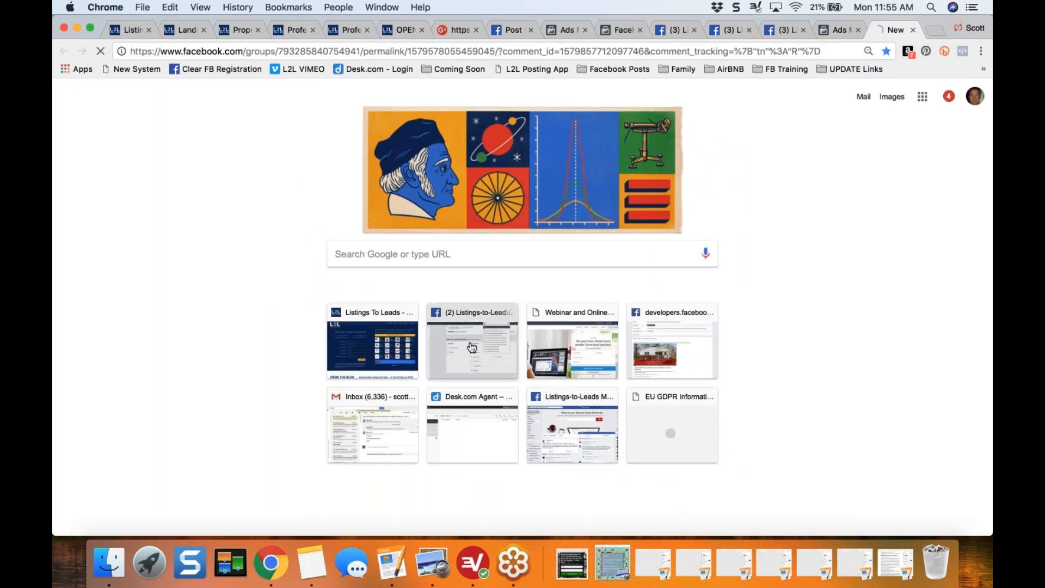
click(466, 345)
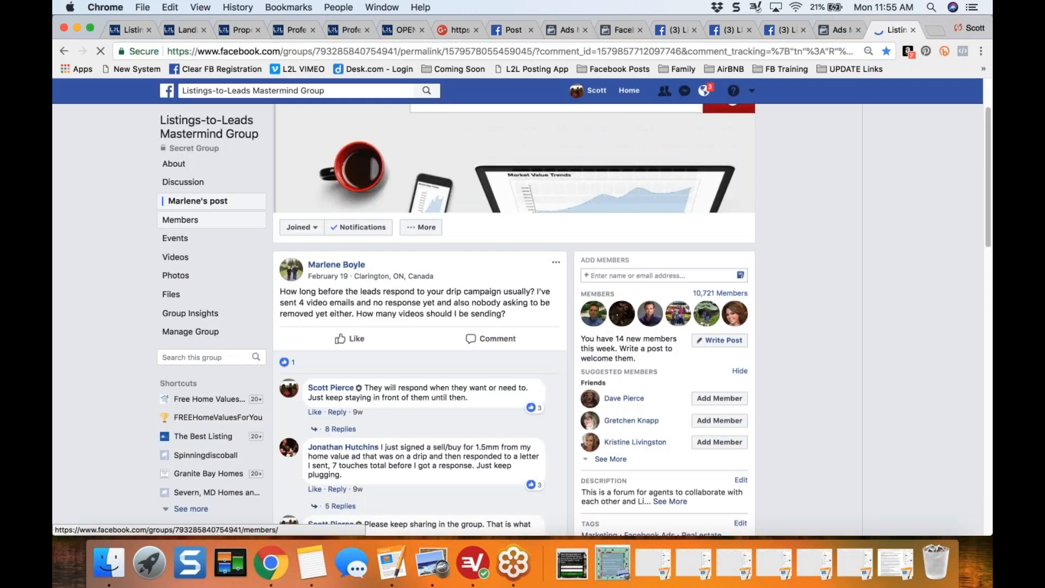
click(753, 93)
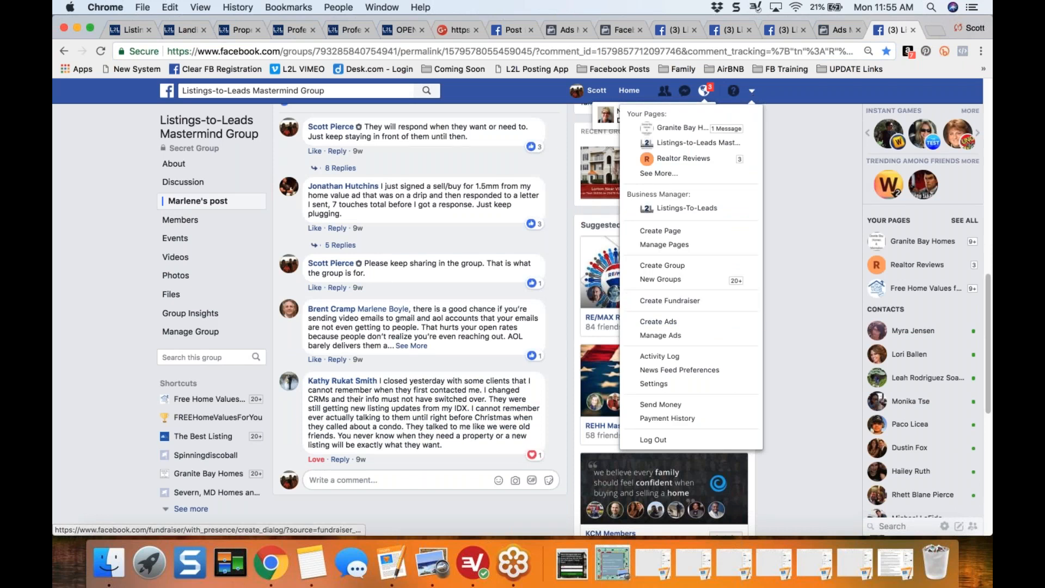
click(657, 322)
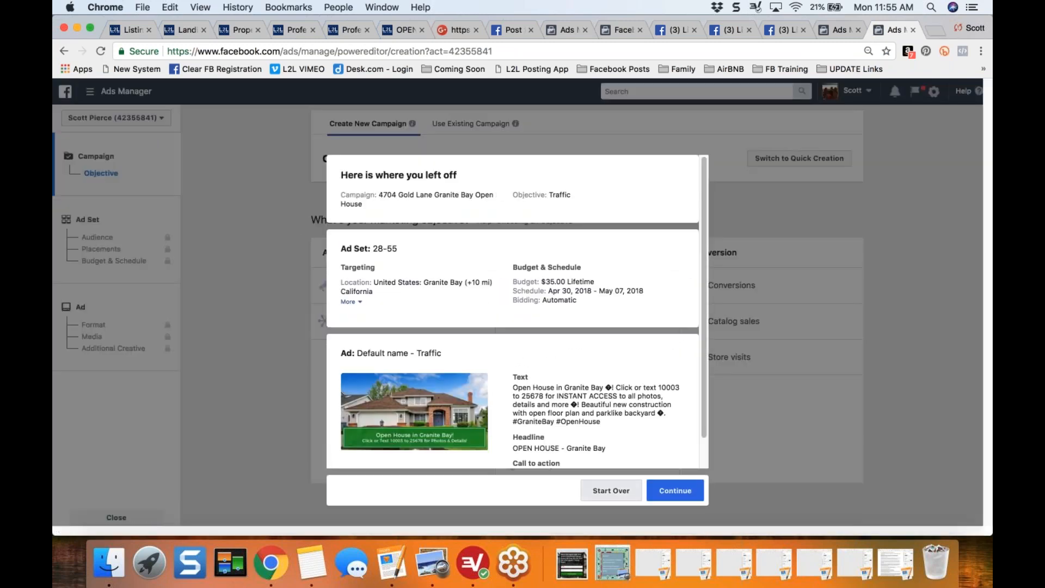
click(611, 490)
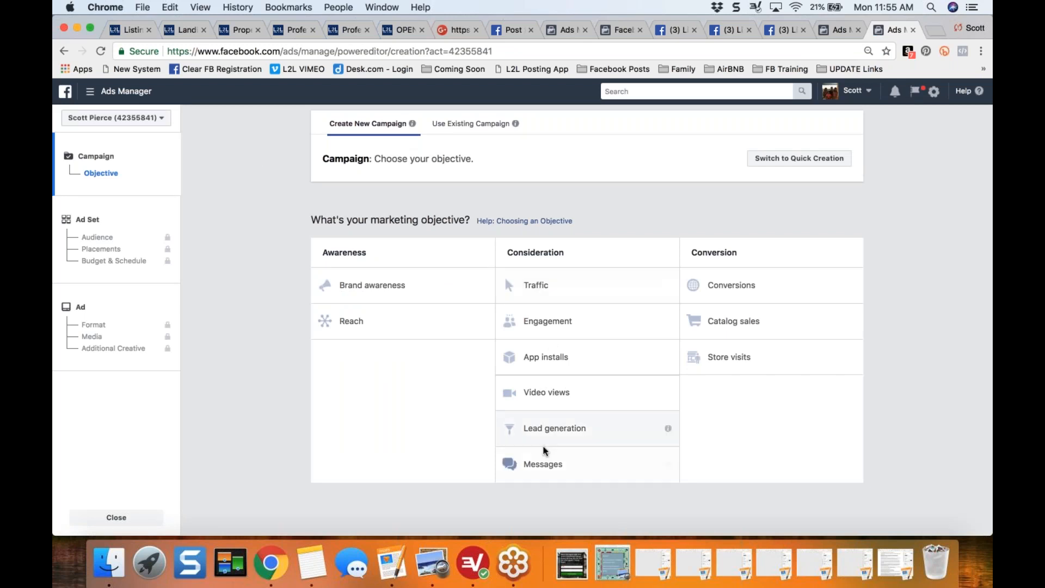
- Choose the Traffic objective and name the campaign "Papillion Home Values Week 1 Market Report"
click(544, 285)
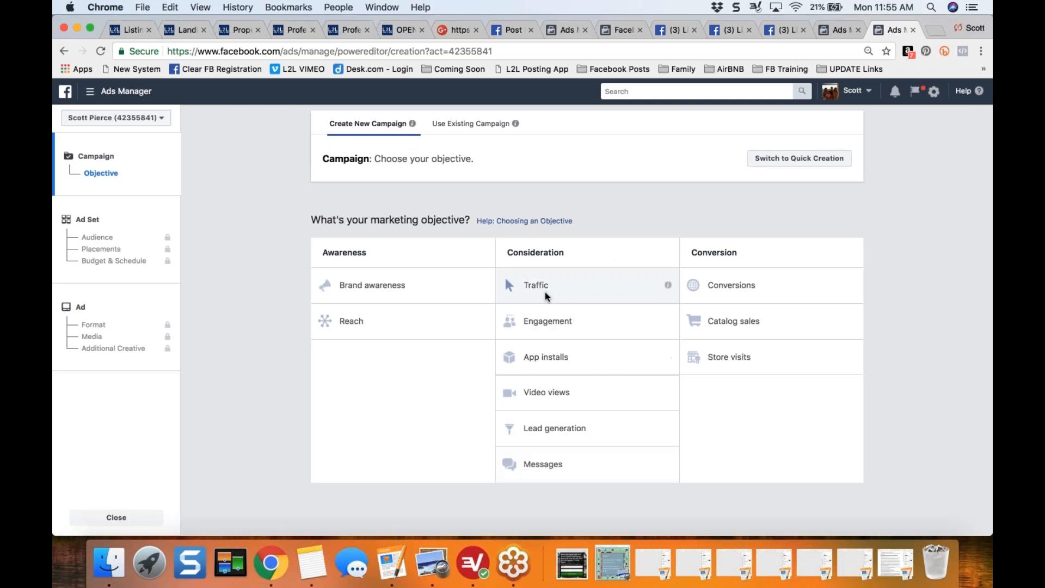
double_click(594, 412)
text(Pap)
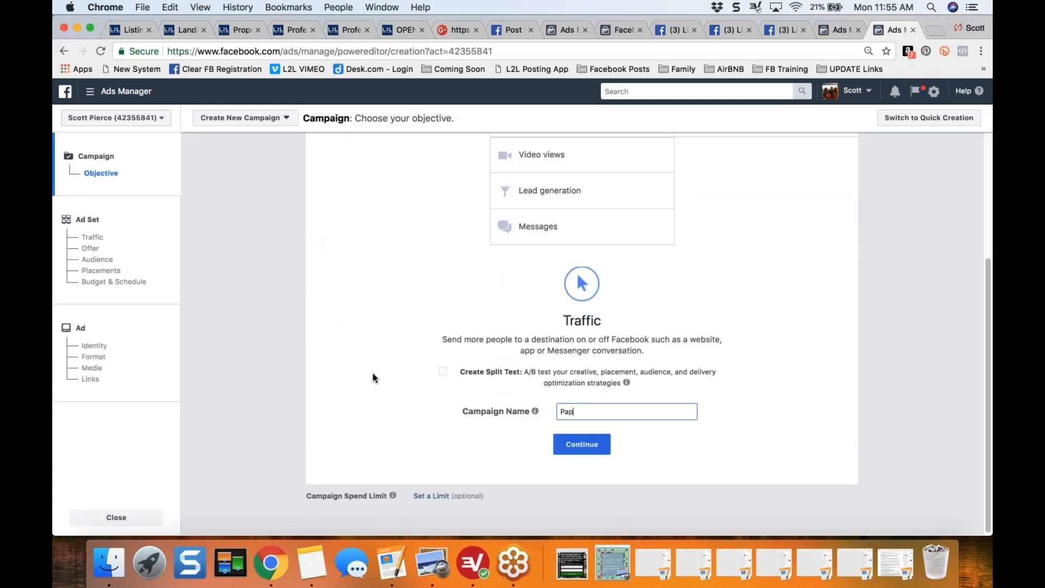
text(illion Home Values Week 1 Market Rep)
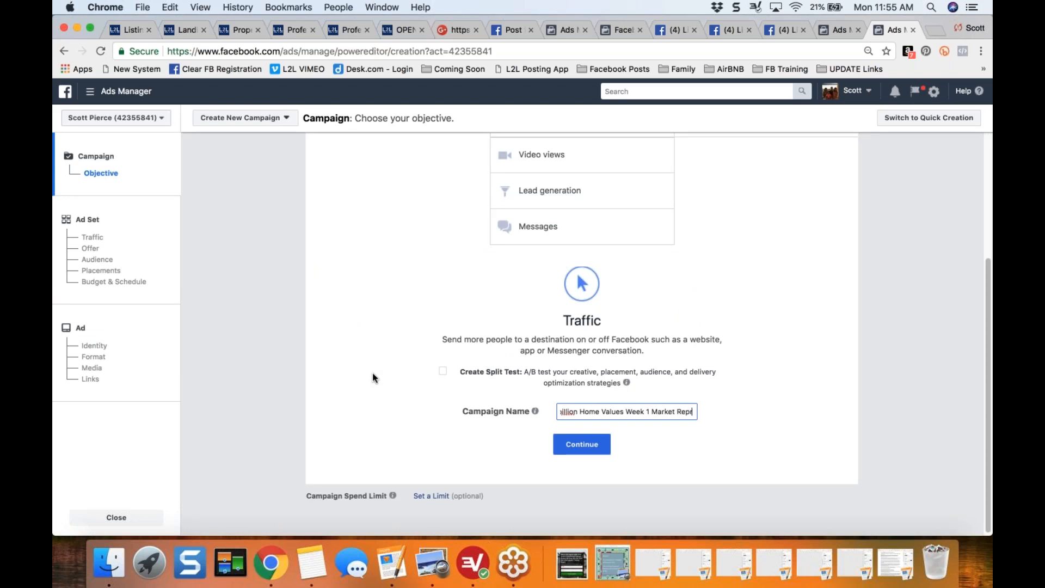
text(ort)
- Review the campaign name part by part, highlighting the city, the Home Values topic, the week and the Market Report label
key(super+Left)
key(shift+Right)
key(shift+Right)
key(shift+Right)
key(shift+Right)
key(shift+Right)
key(shift+Right)
key(shift+Right)
key(Right)
key(Right)
key(shift+Right)
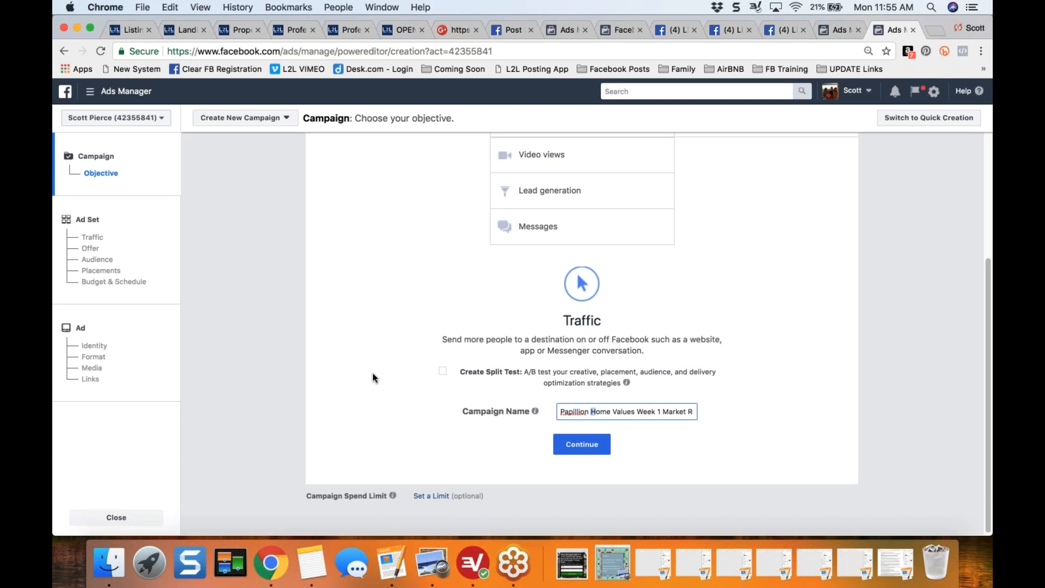
key(shift+Right)
key(shift+Right)
key(shift+Right)
key(shift+Right)
key(shift+Right)
key(shift+Right)
key(shift+Right)
key(shift+Right)
key(shift+Right)
key(shift+Right)
key(shift+Right)
key(Right)
key(shift+Right)
key(shift+Right)
key(shift+Right)
key(shift+Right)
key(shift+Right)
key(shift+Right)
key(Right)
key(Right)
key(shift+super+Right)
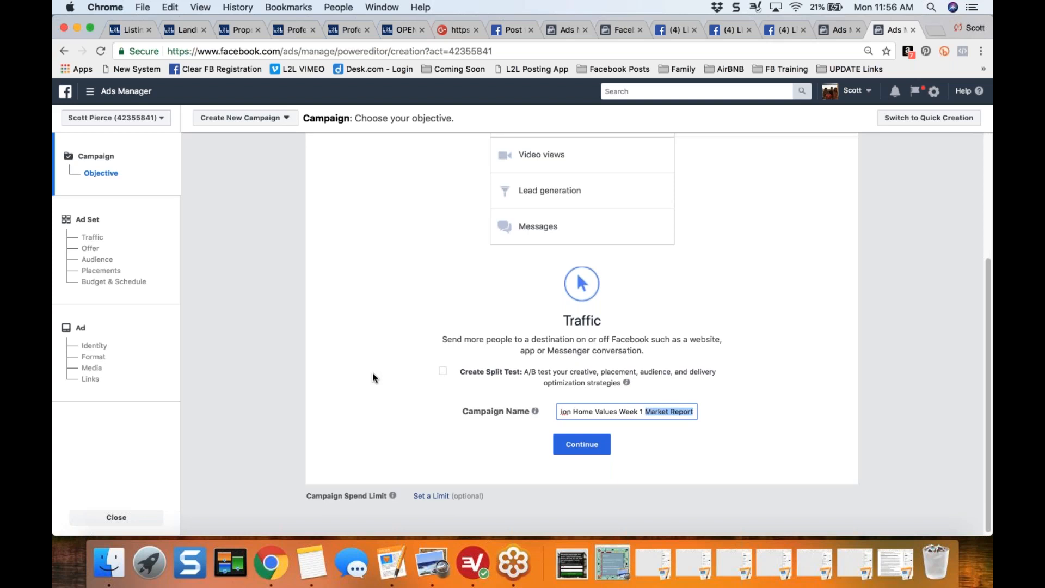
click(347, 411)
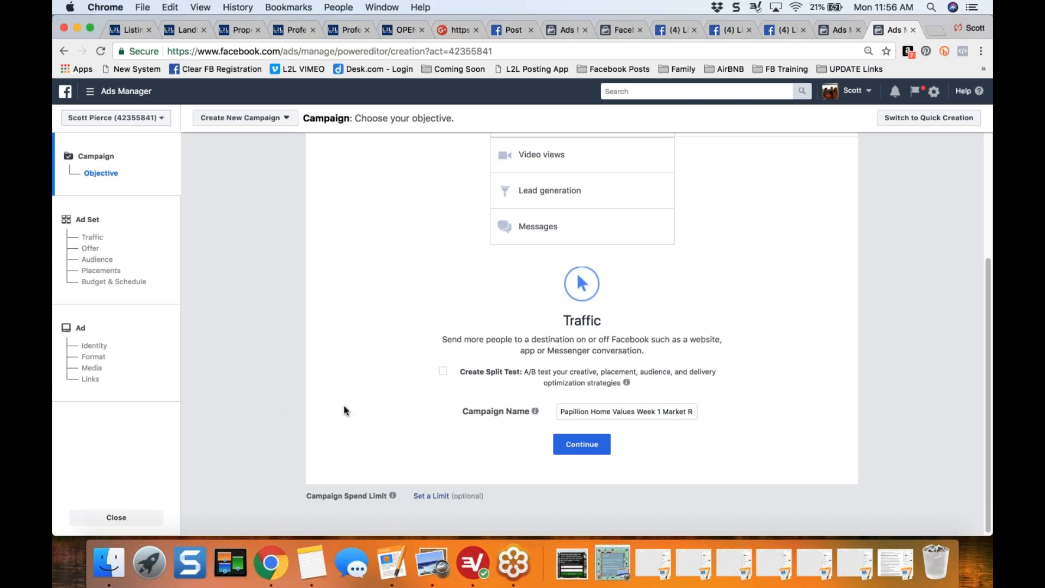
click(638, 412)
key(shift+super+Right)
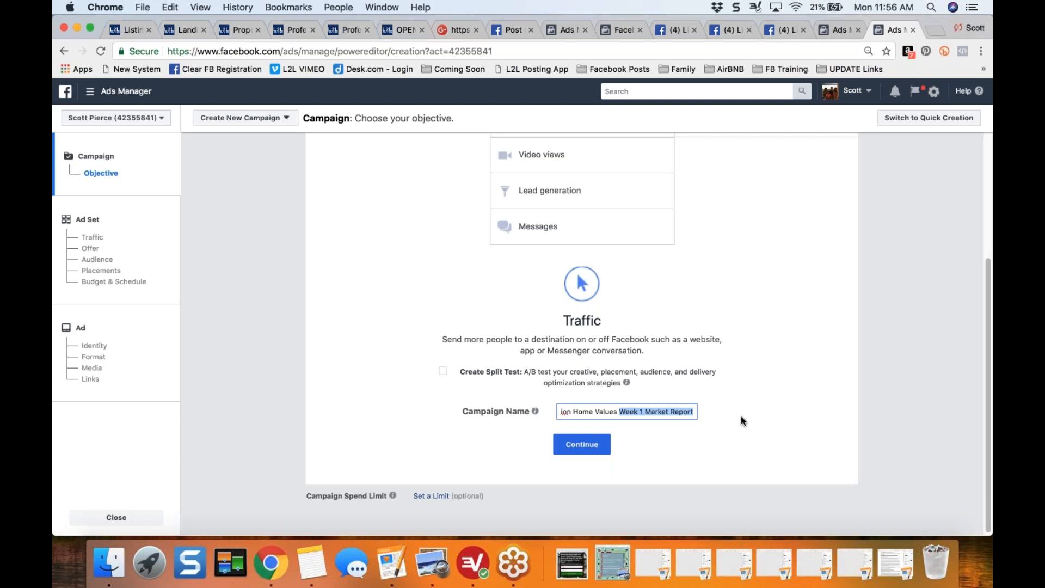
- Continue to the ad set and target the audience location Papillion, Nebraska
click(581, 444)
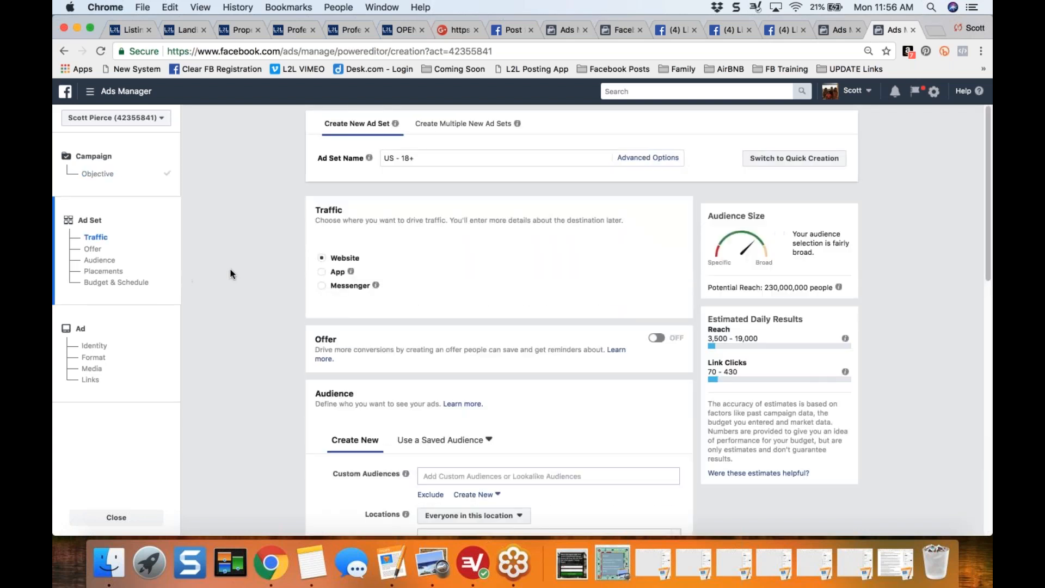
scroll(230, 270, down, 4)
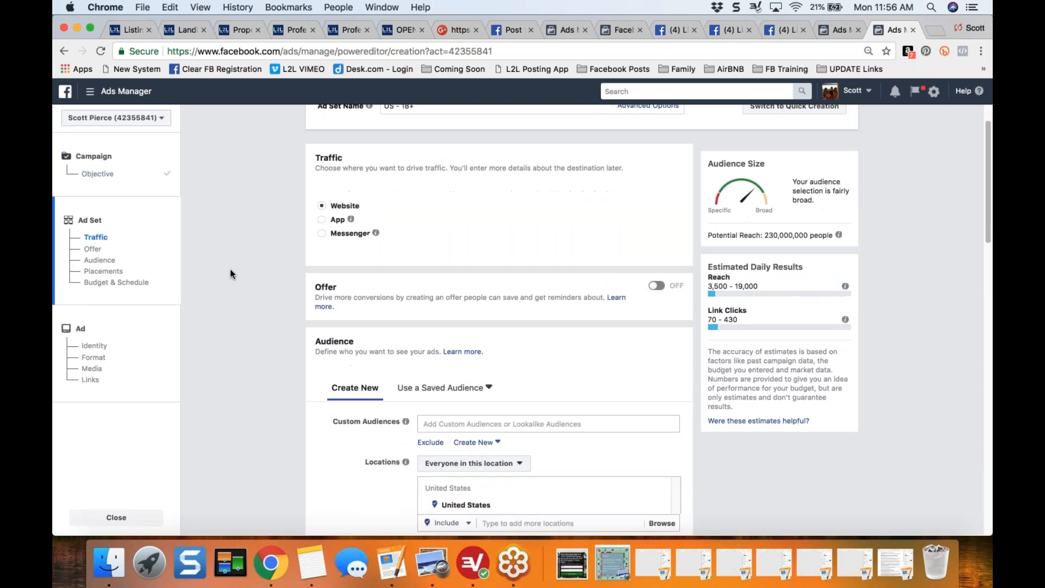
scroll(230, 269, down, 2)
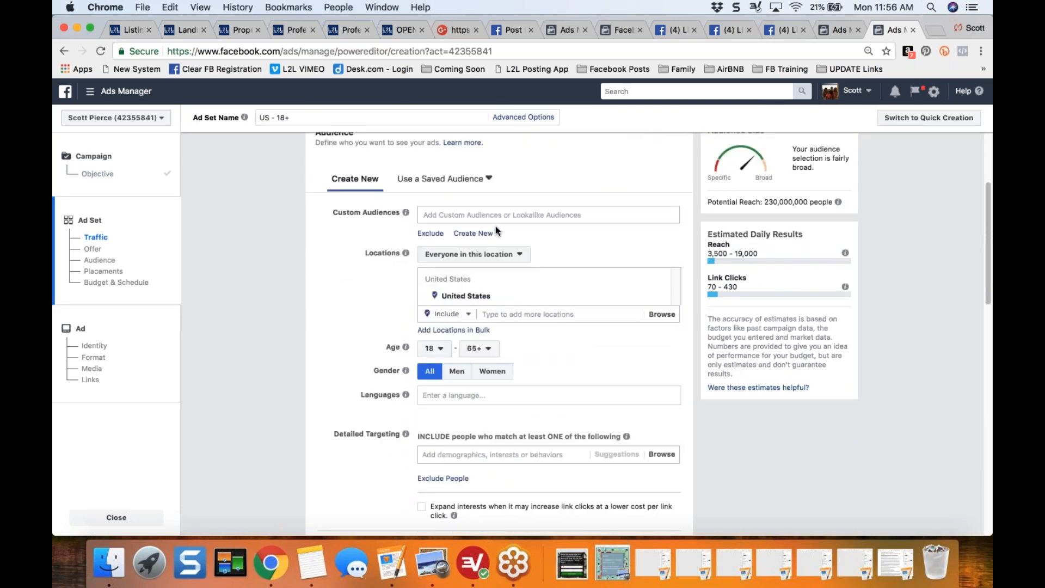
click(517, 315)
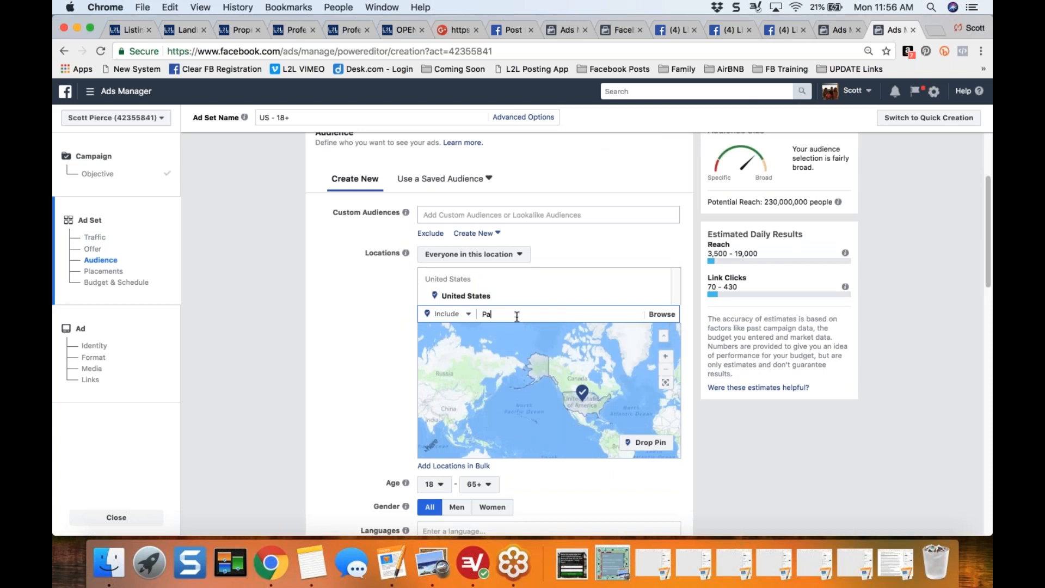
text(Papillion)
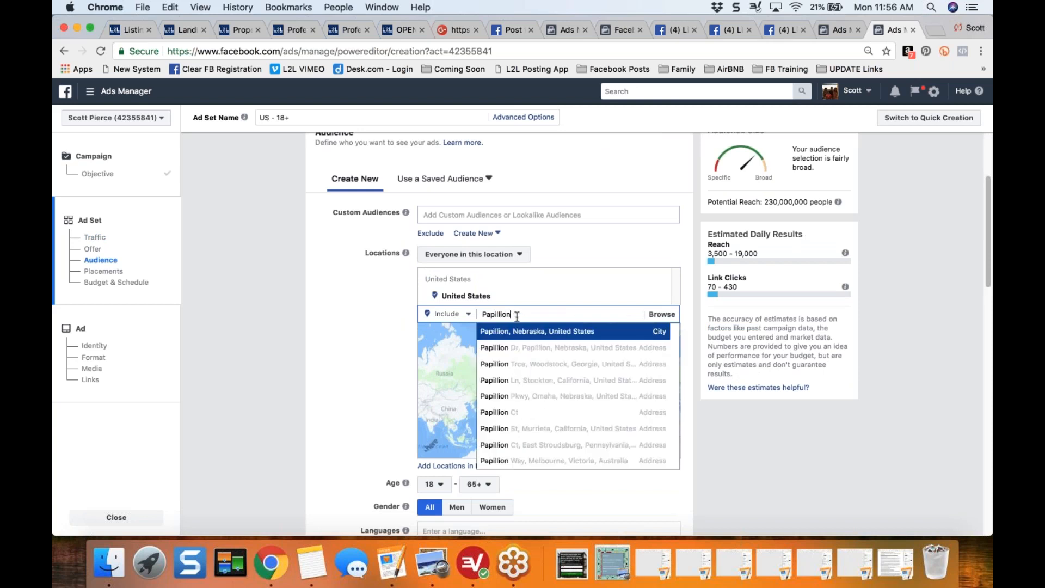
click(560, 332)
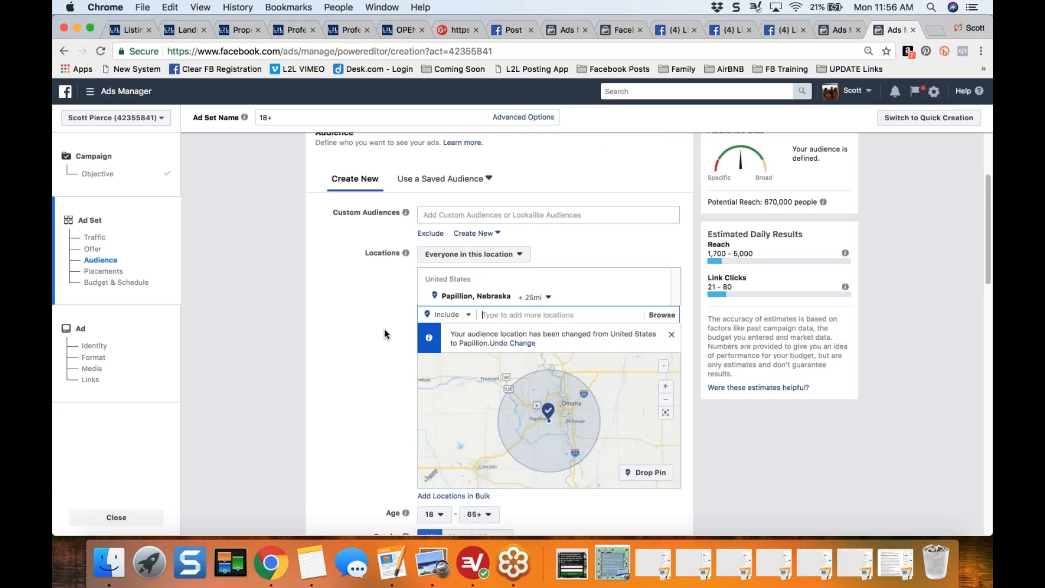
- Limit the Papillion location to the current city only and check the potential reach
click(548, 297)
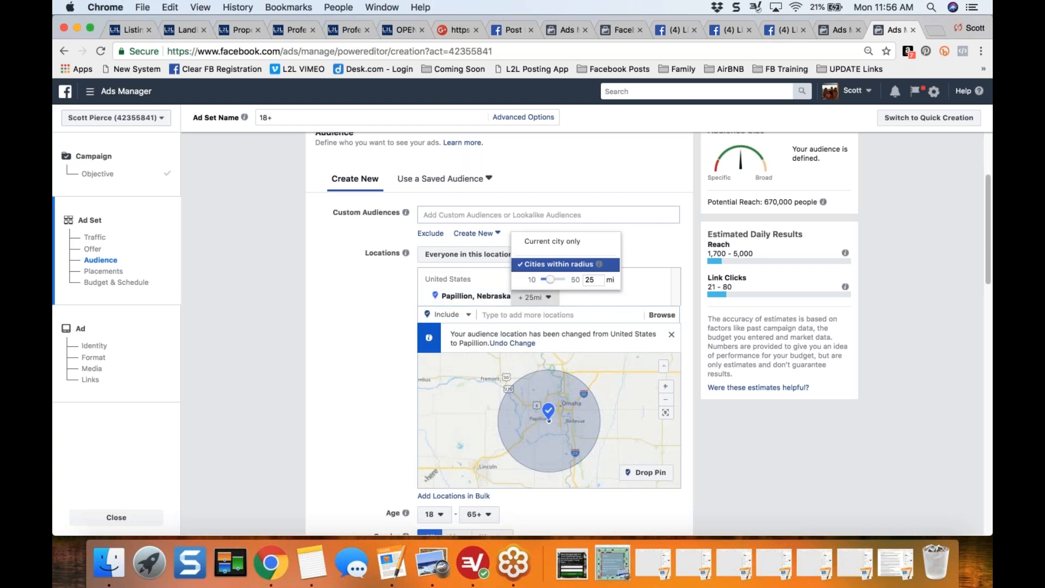
click(552, 241)
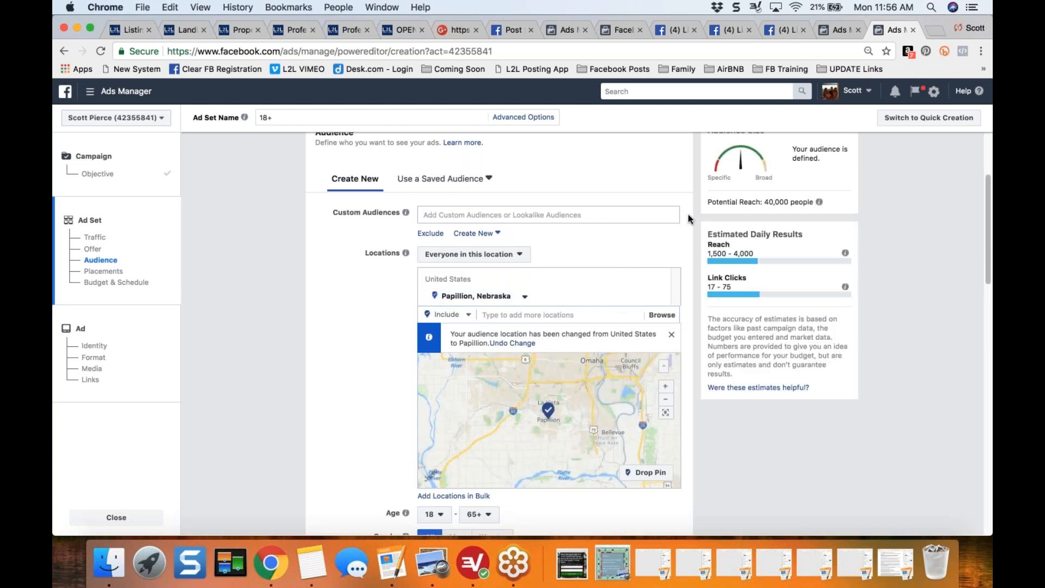
drag(747, 202, 798, 204)
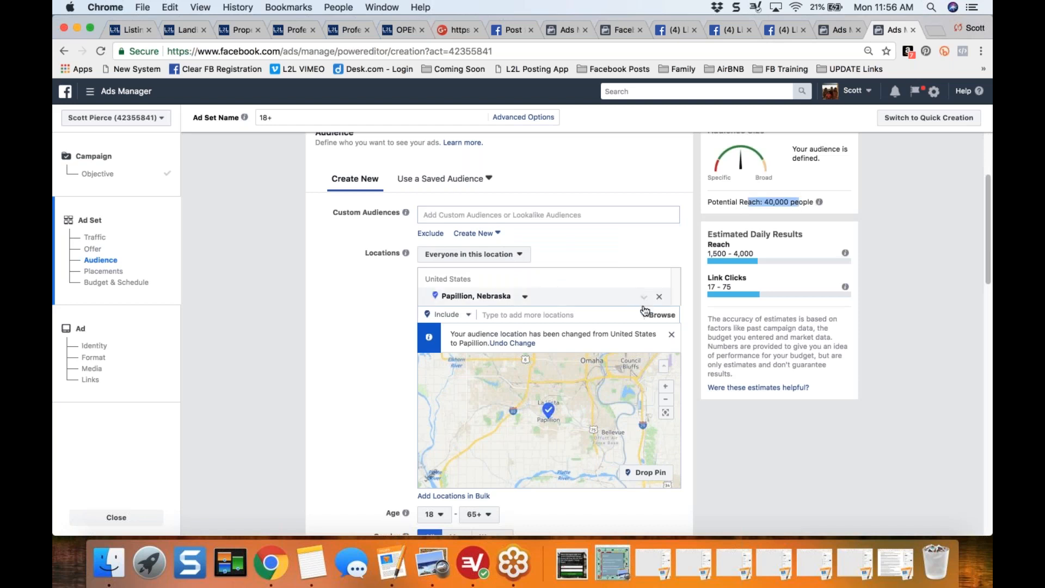
- Widen the Papillion location to cities within a 25-mile radius to compare the potential reach, and restore the current city only
click(495, 300)
click(525, 296)
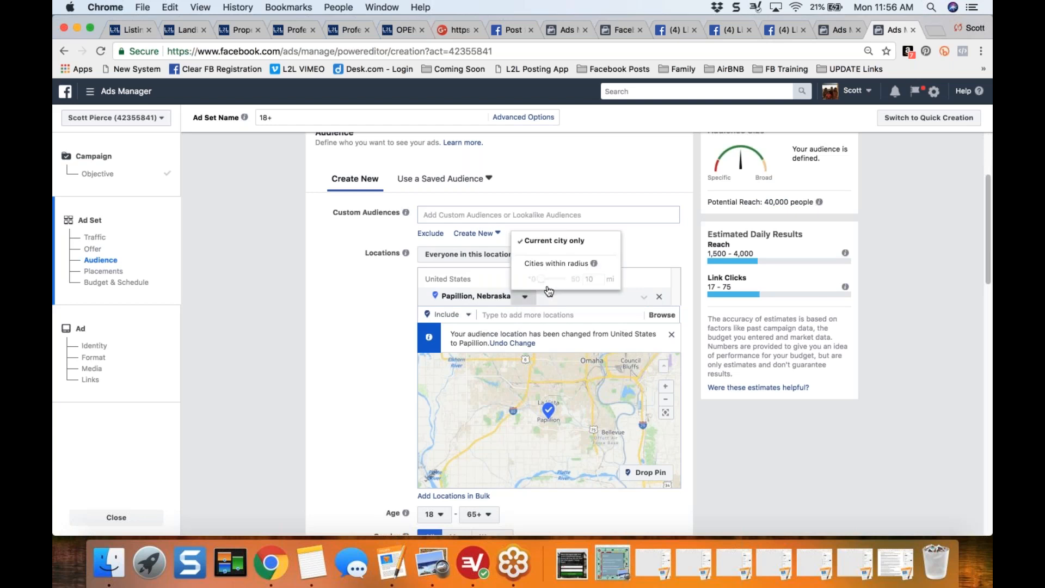
click(569, 264)
drag(756, 202, 802, 202)
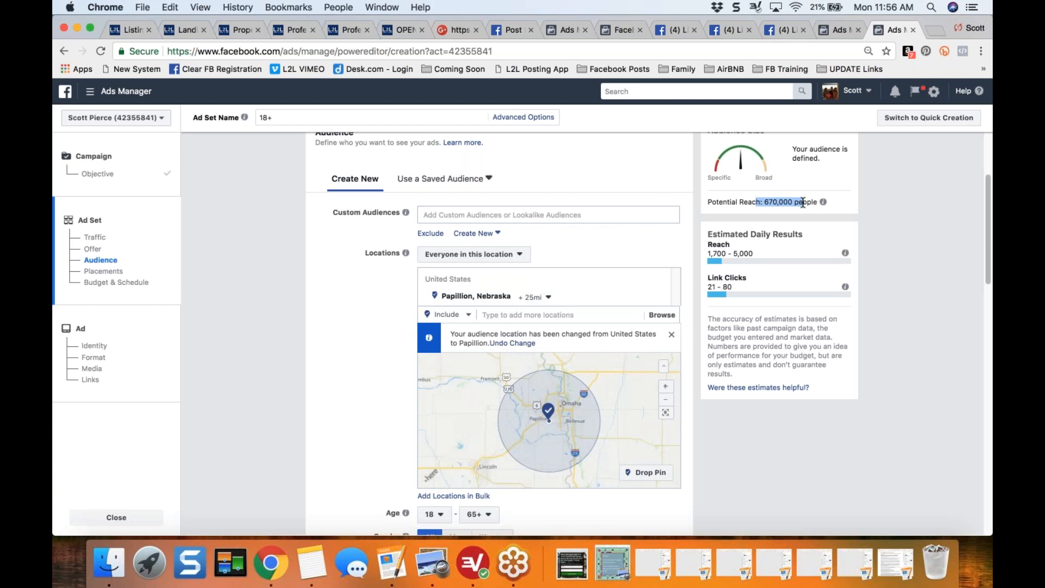
click(542, 298)
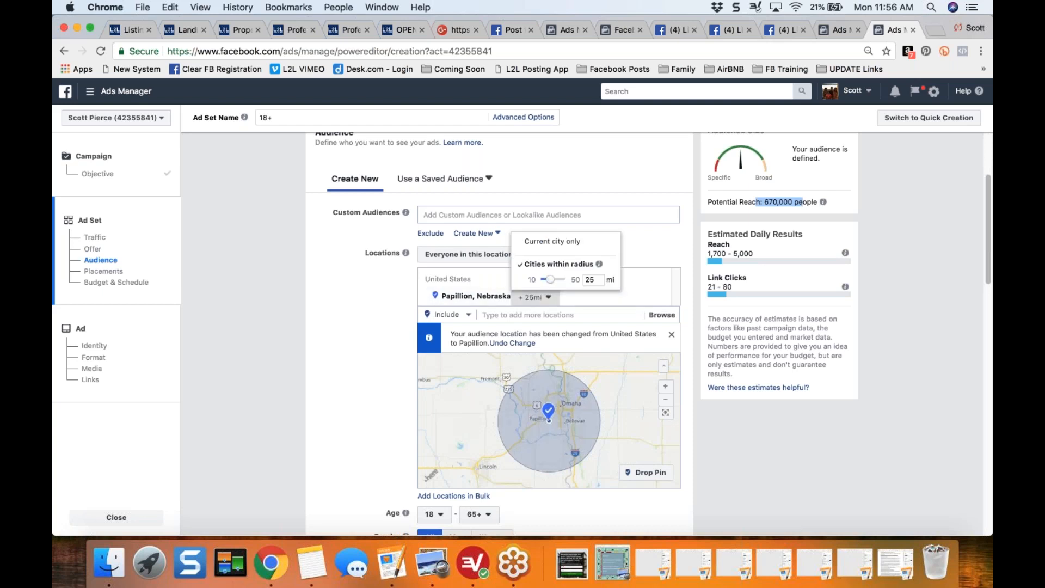
click(552, 241)
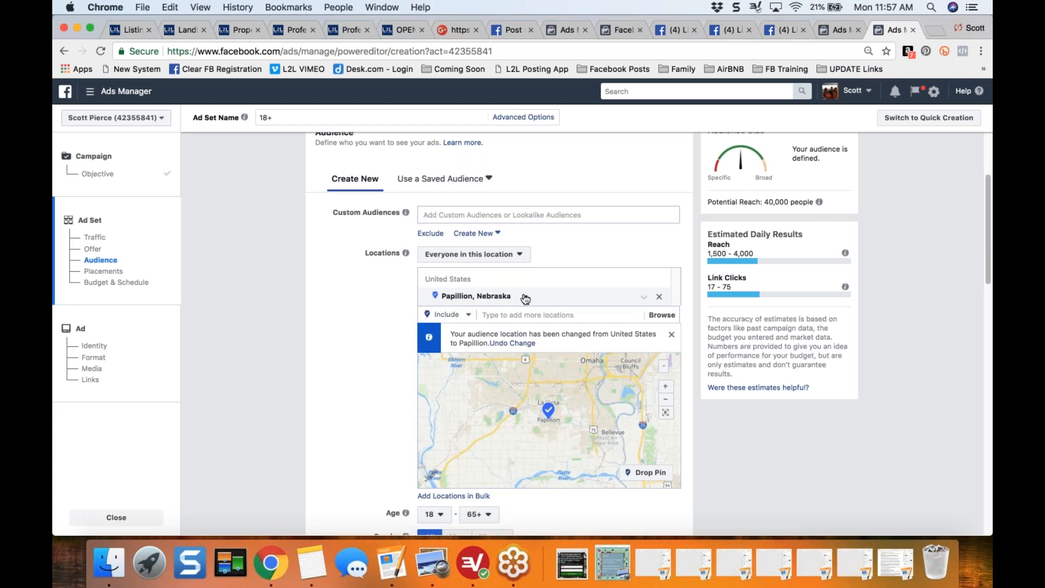
- Check the potential reach for Papillion, Nebraska, and read how the number is estimated
drag(760, 202, 800, 203)
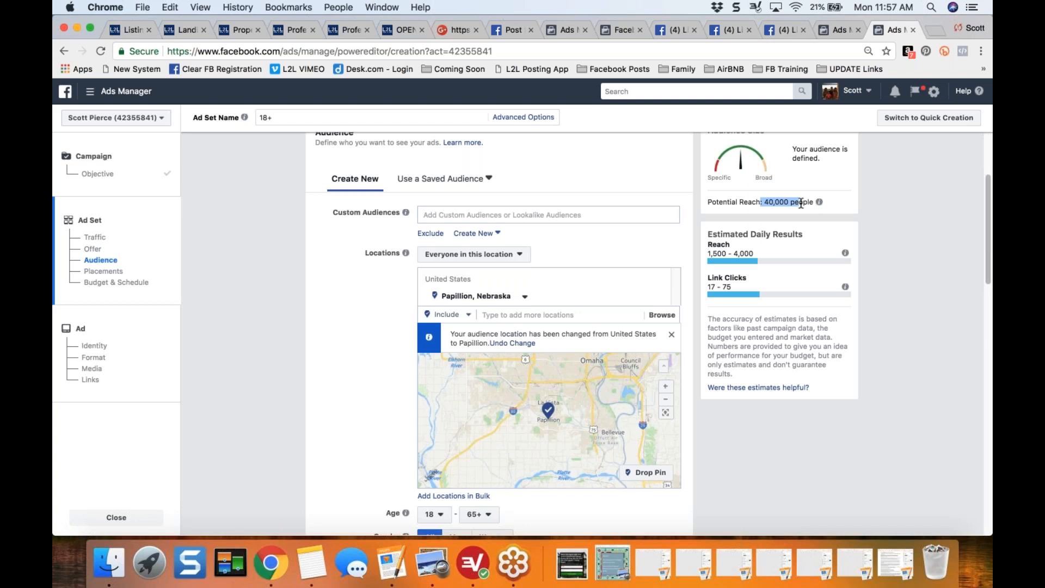
click(358, 282)
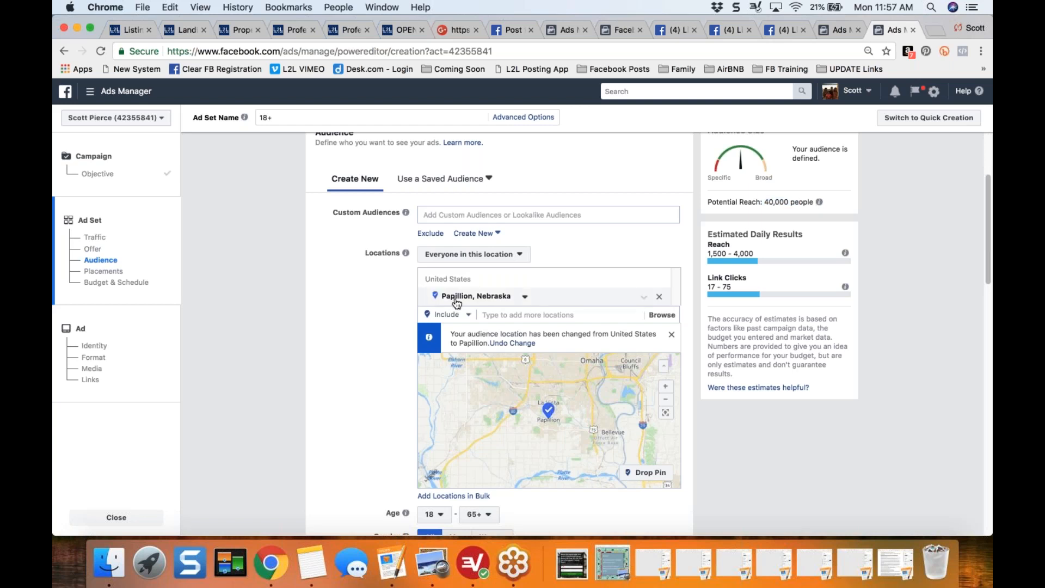
drag(732, 203, 816, 204)
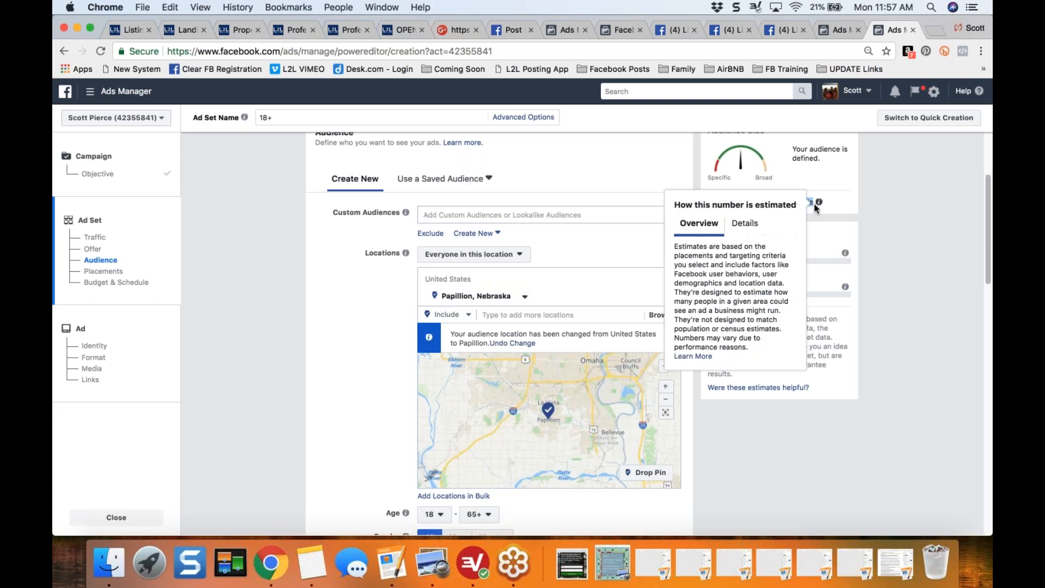
click(895, 213)
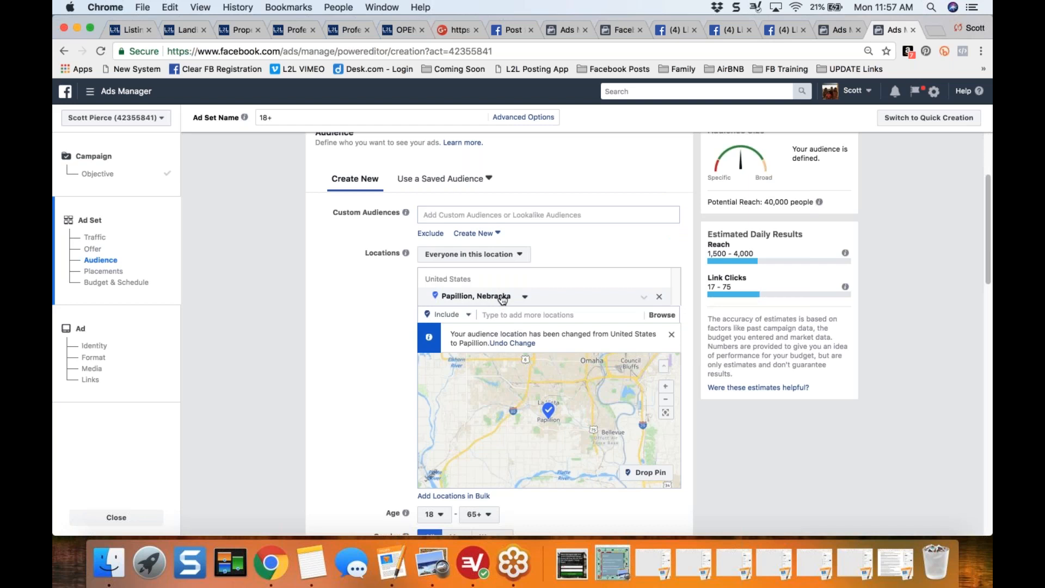
- Set the audience age range to 28 through 60
scroll(341, 353, down, 5)
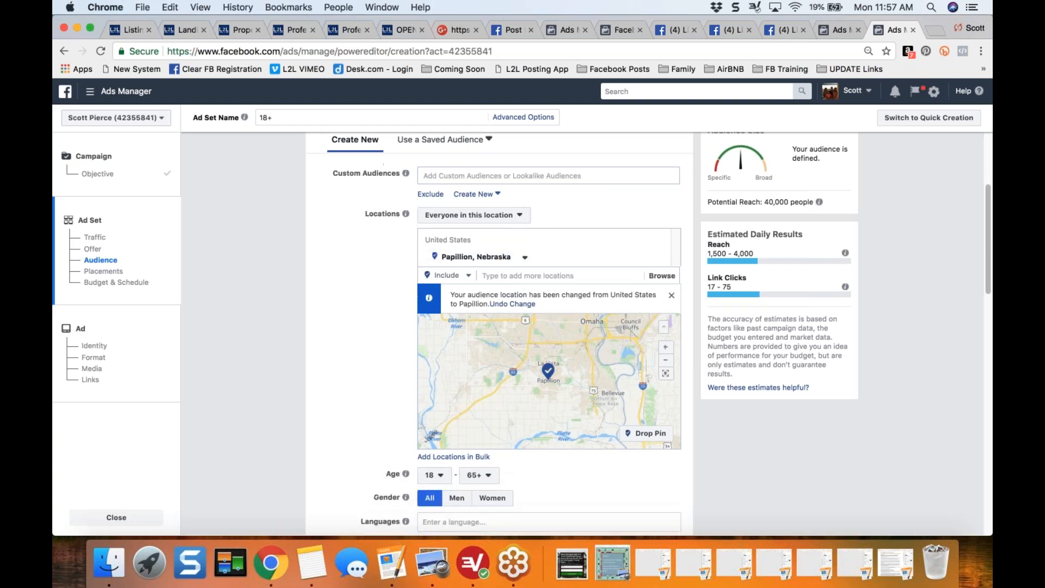
scroll(342, 354, down, 1)
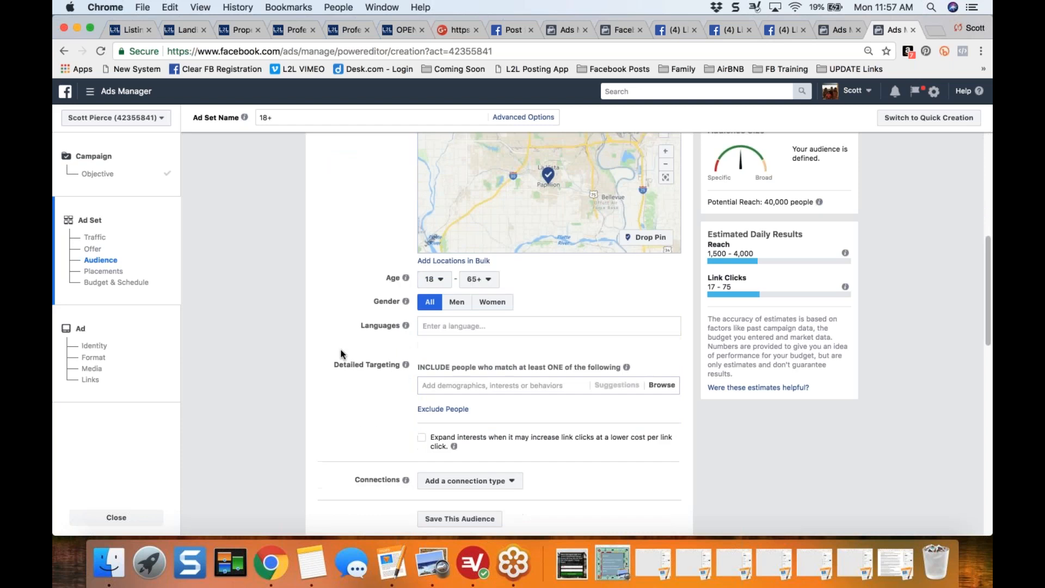
click(434, 279)
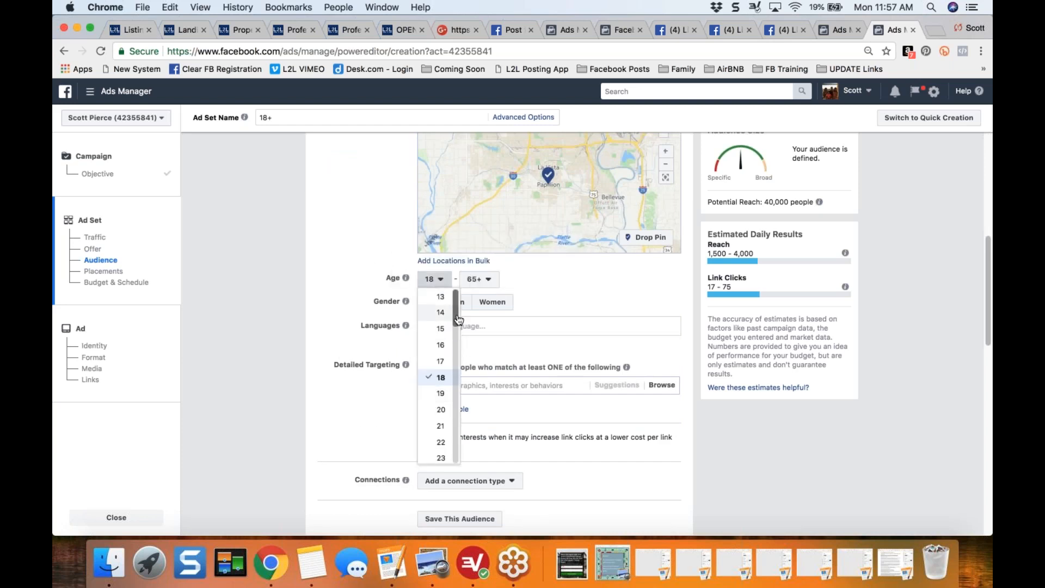
scroll(457, 353, down, 5)
scroll(440, 312, up, 2)
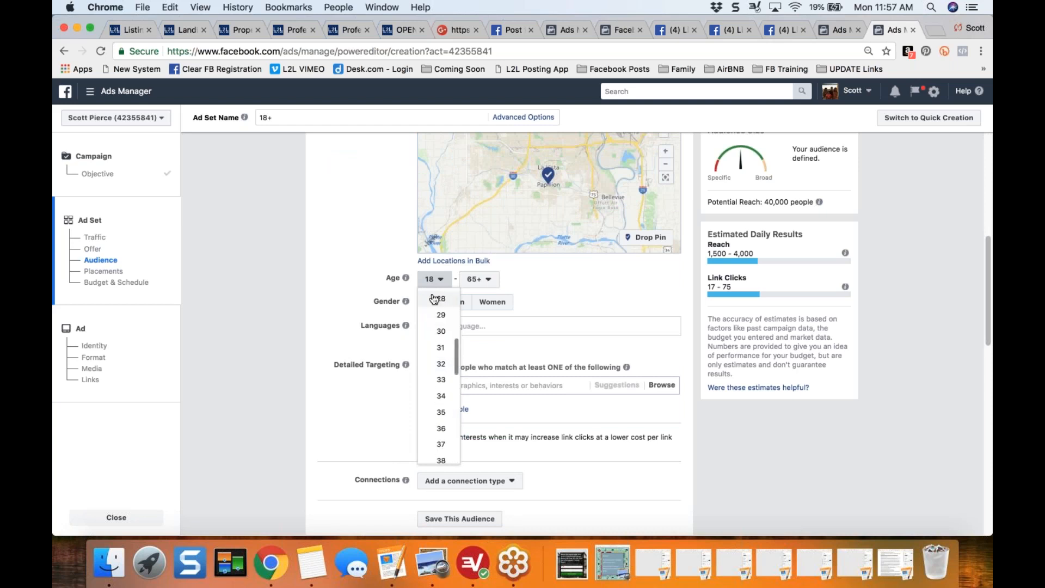
click(438, 298)
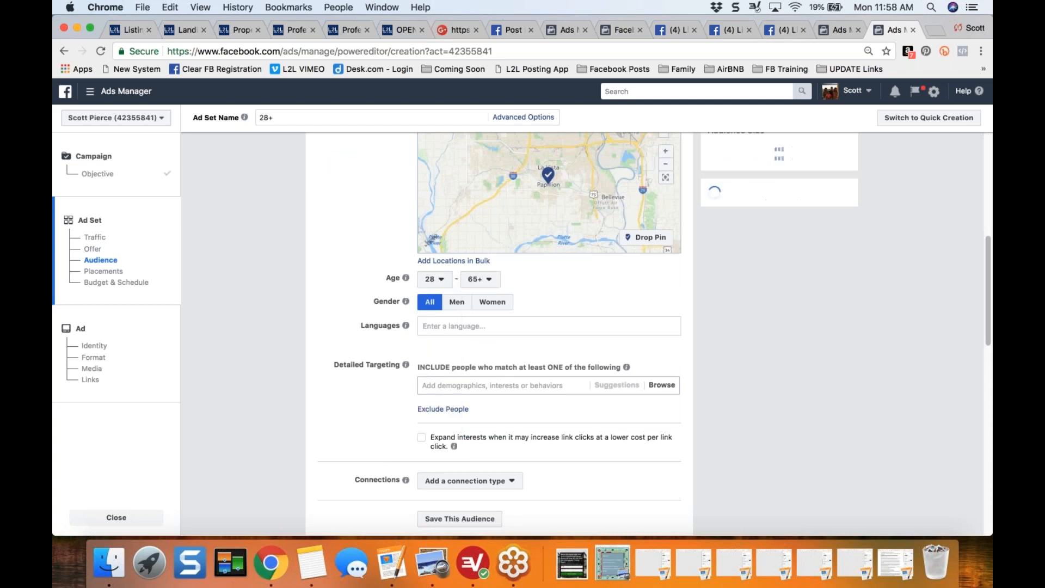
click(489, 281)
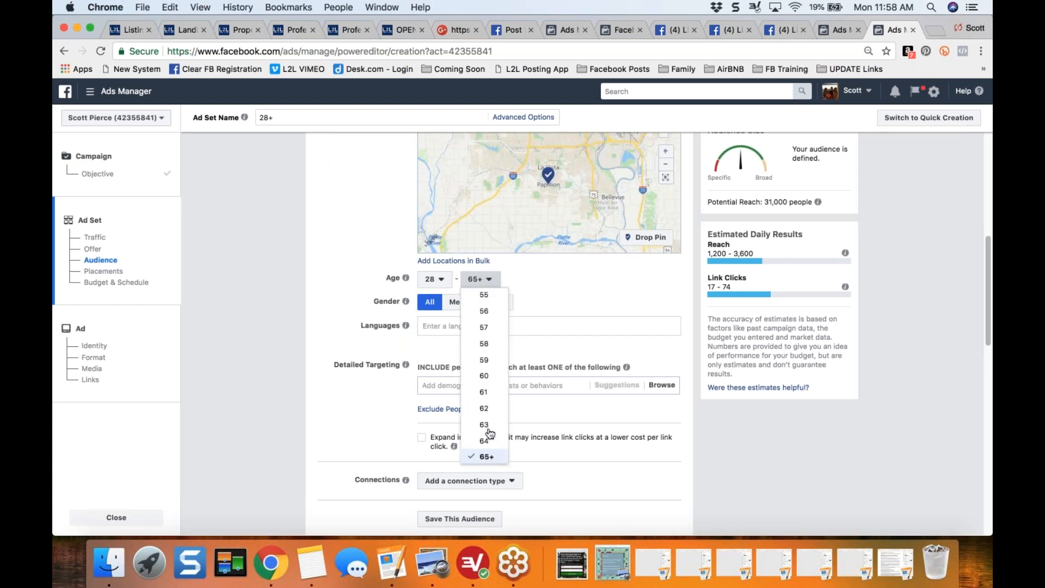
click(484, 376)
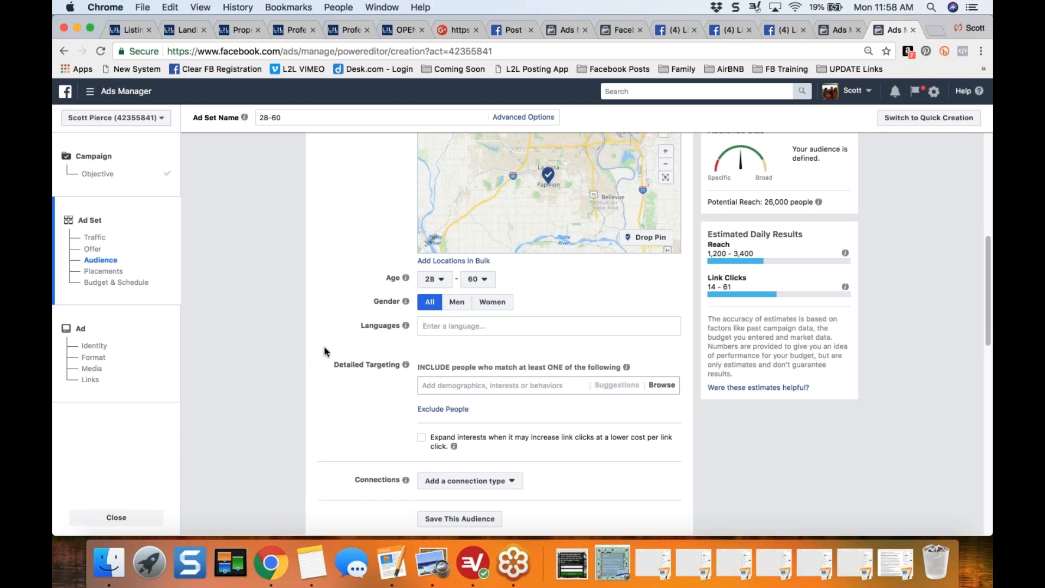
- Search detailed targeting for "homeowner" and include the Homeowners demographic under Home Ownership
scroll(383, 268, down, 2)
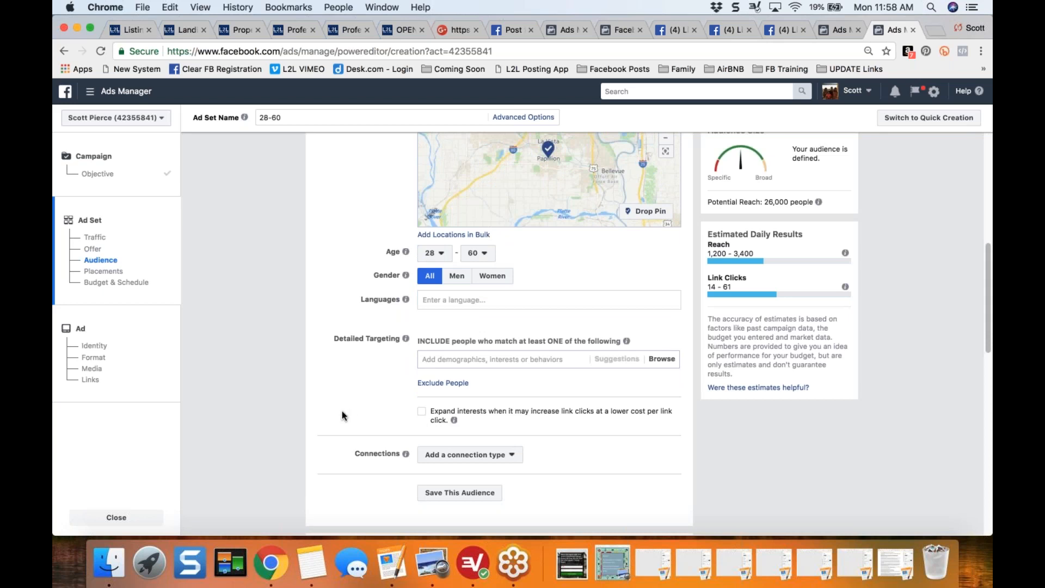
scroll(341, 410, down, 4)
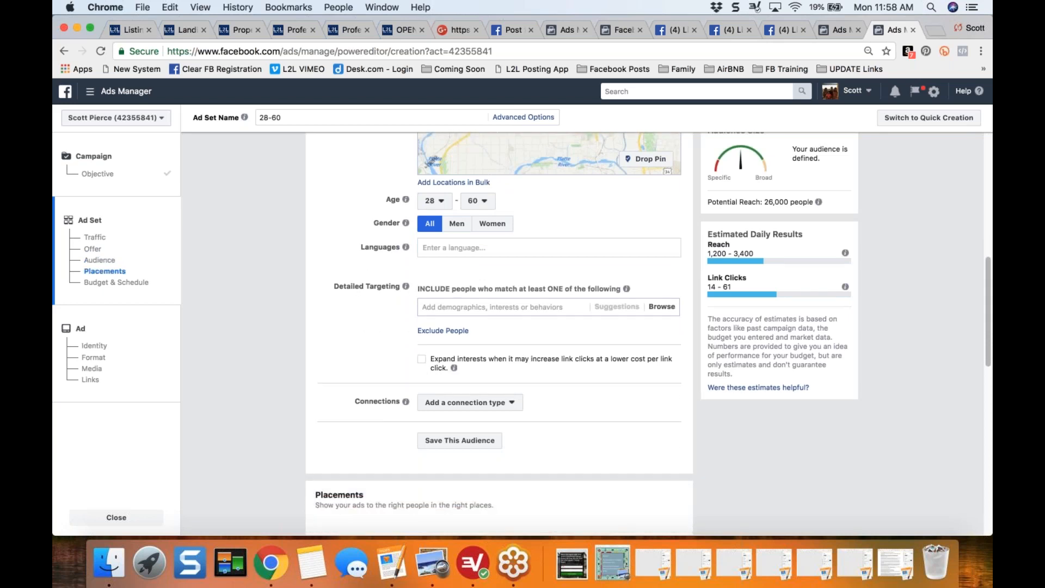
click(492, 307)
text(home)
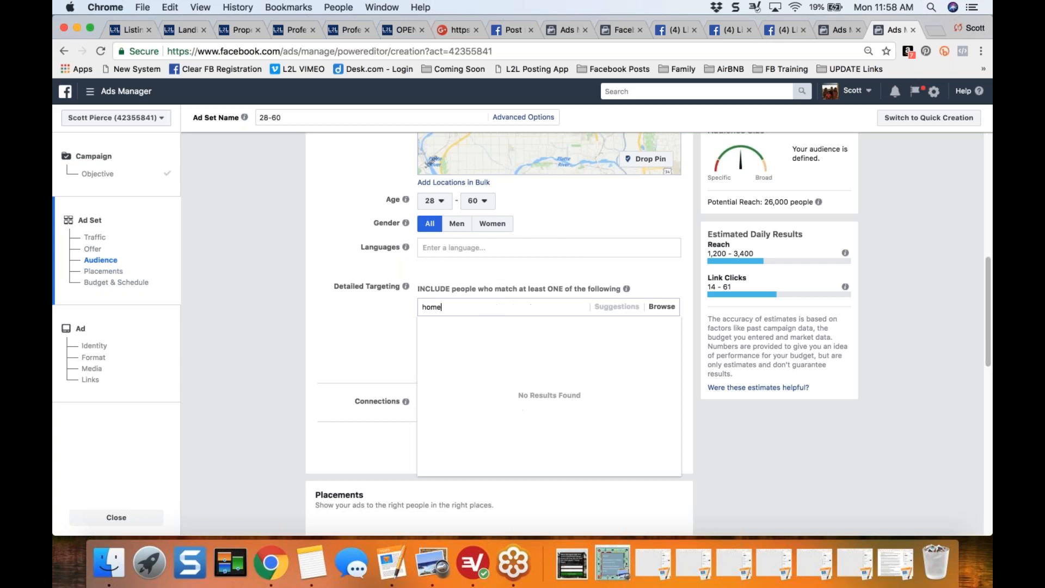
text(owner)
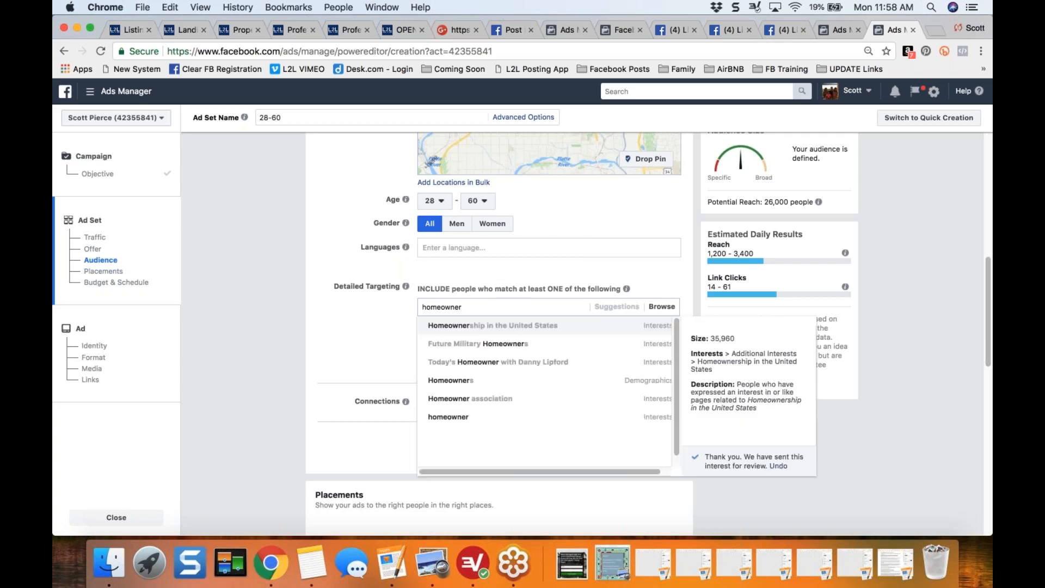
click(646, 385)
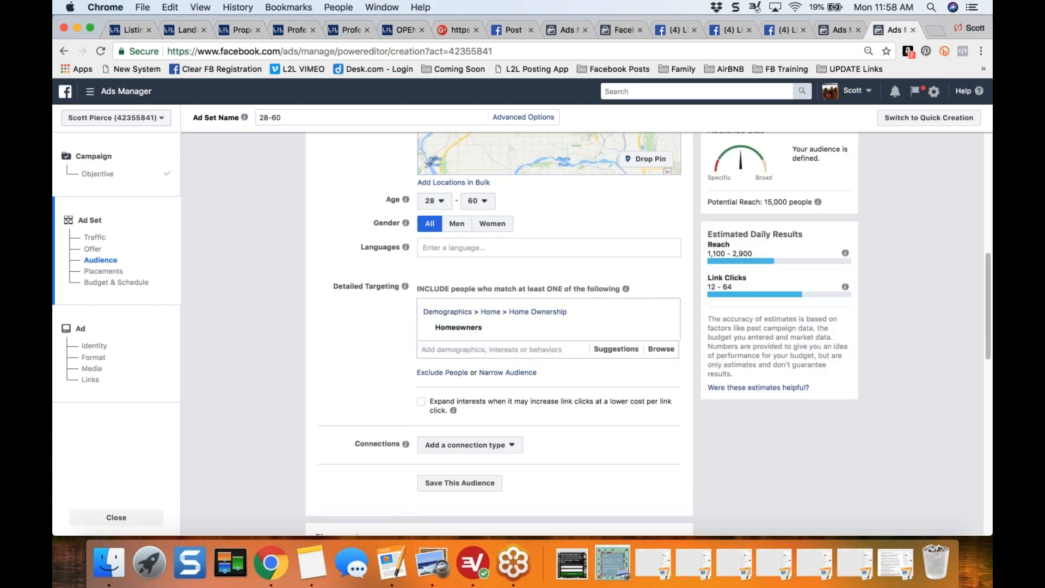
- Exclude people with the job title Real estate broker from the detailed targeting
click(437, 373)
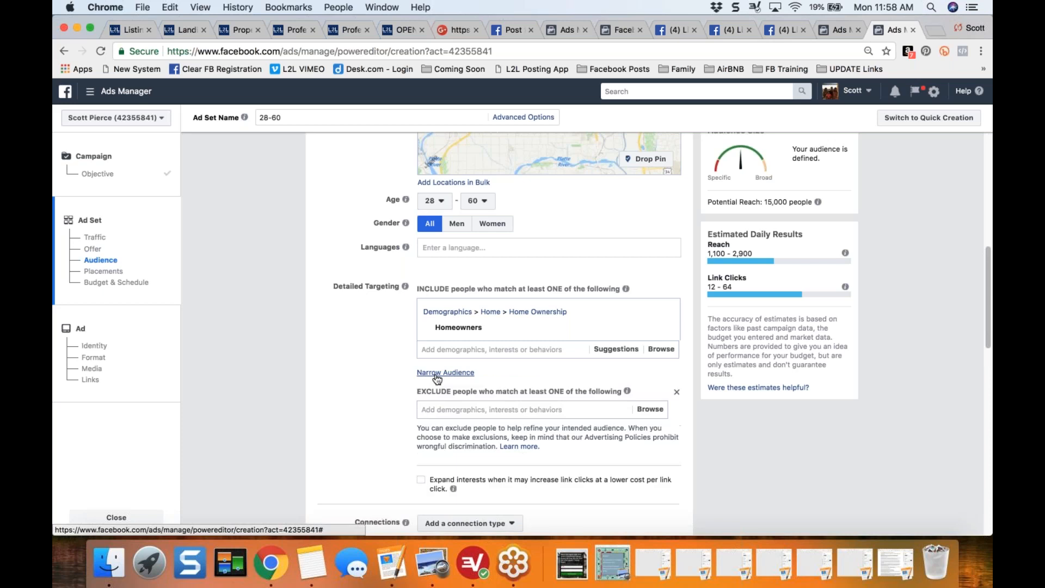
click(489, 406)
text(Real estate)
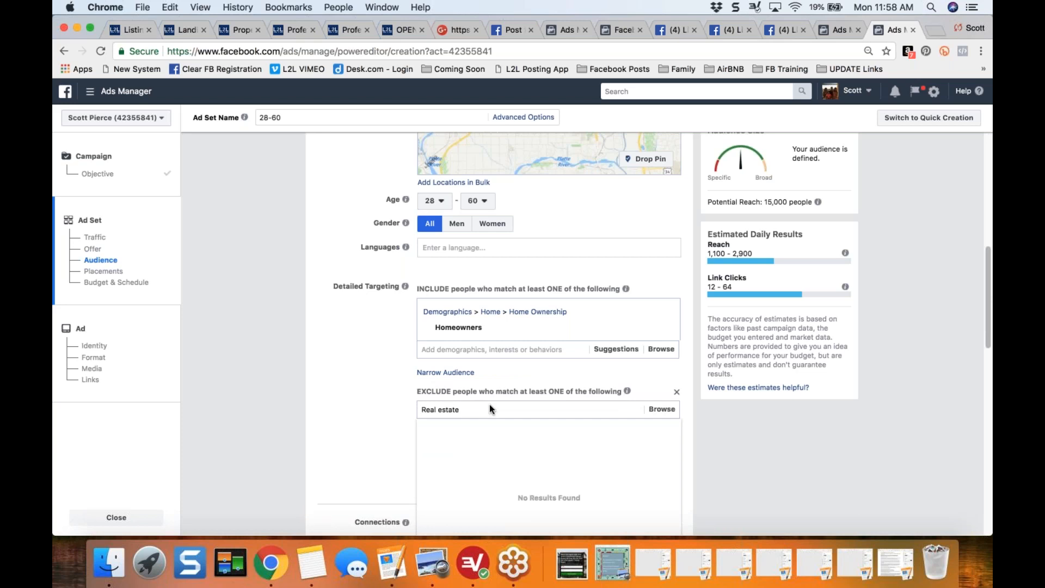
drag(677, 447, 677, 462)
scroll(678, 467, down, 5)
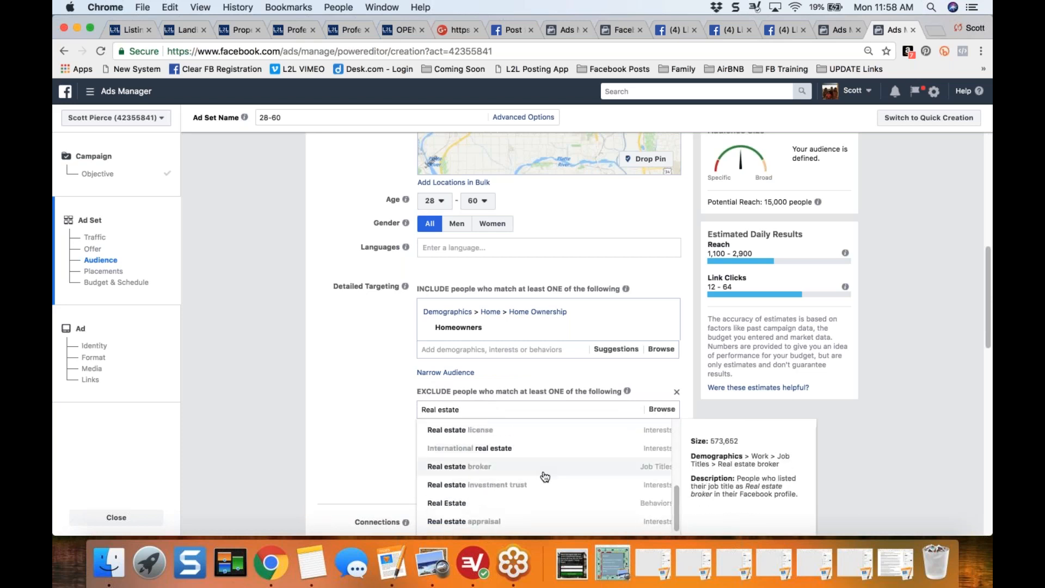
click(545, 471)
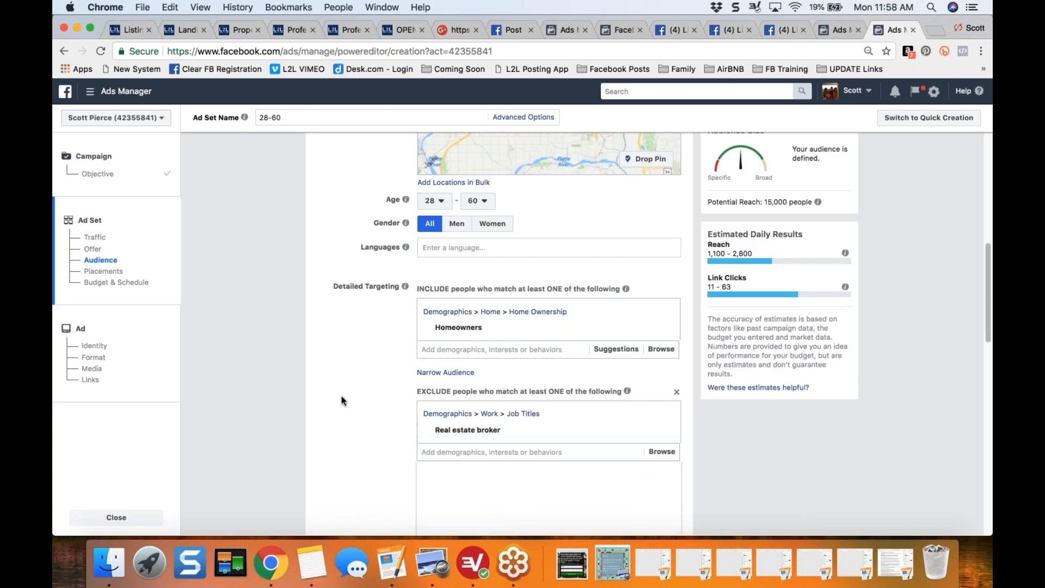
- Leave the placements on automatic and change the ad set's budget type from daily to Lifetime Budget
scroll(341, 396, down, 3)
scroll(389, 390, down, 4)
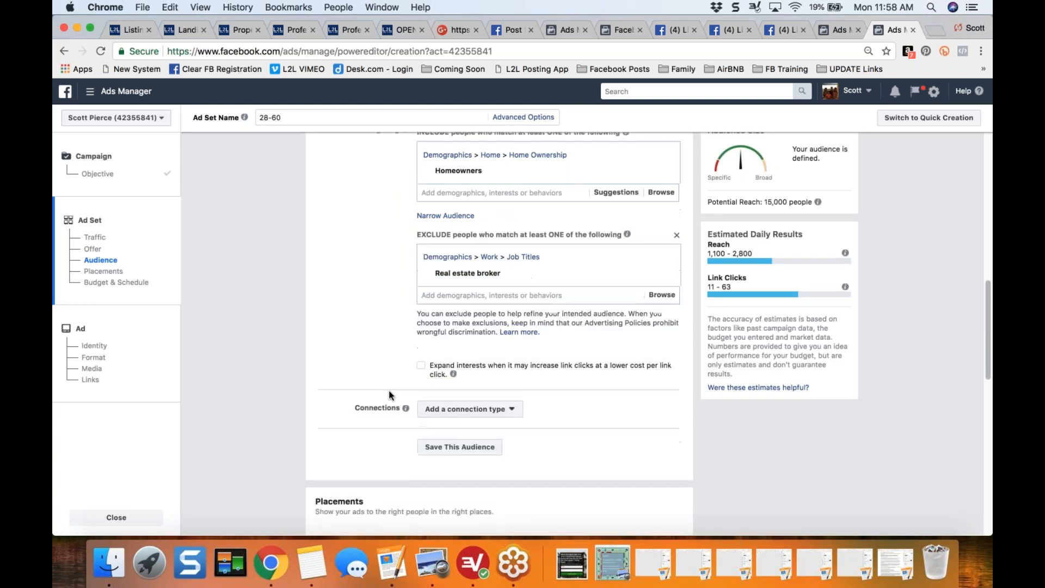
scroll(312, 413, down, 5)
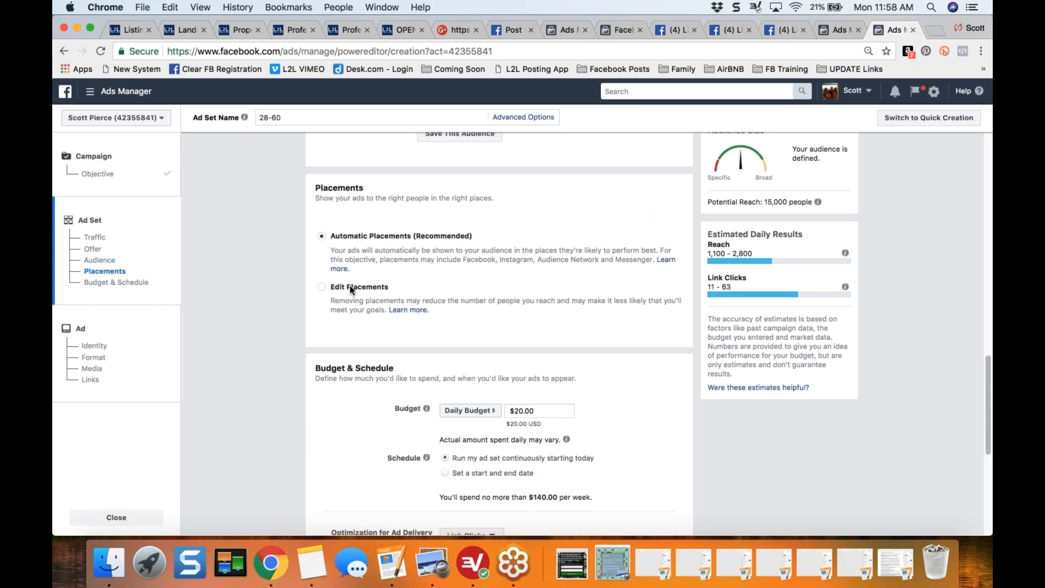
scroll(273, 351, down, 3)
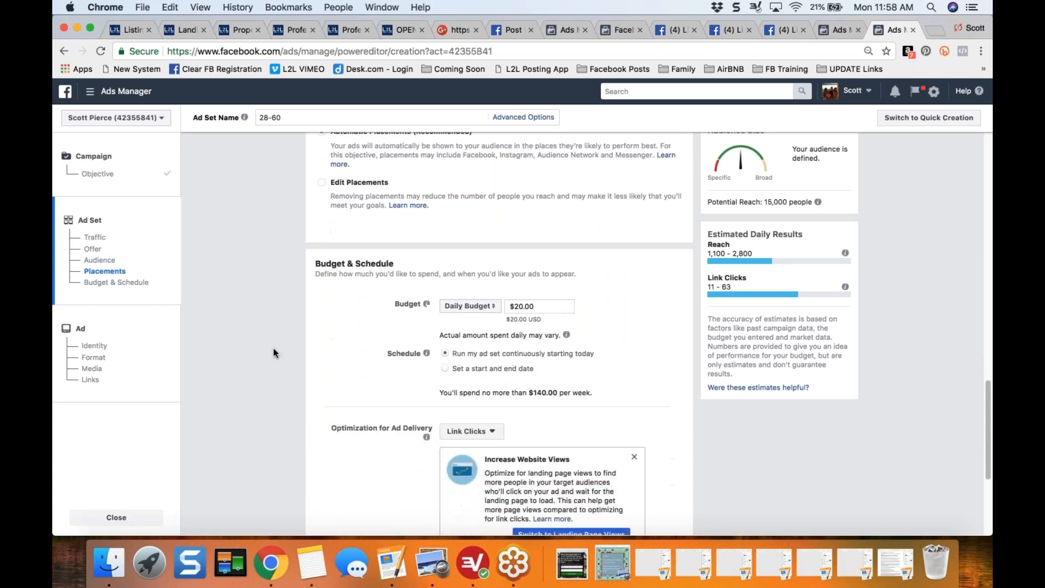
scroll(273, 350, down, 1)
click(482, 228)
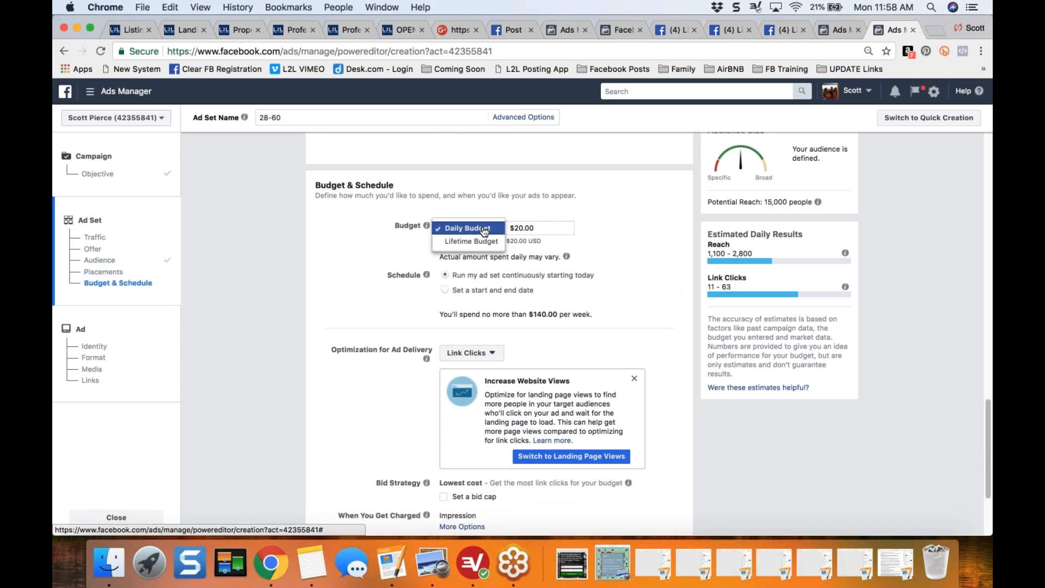
click(480, 243)
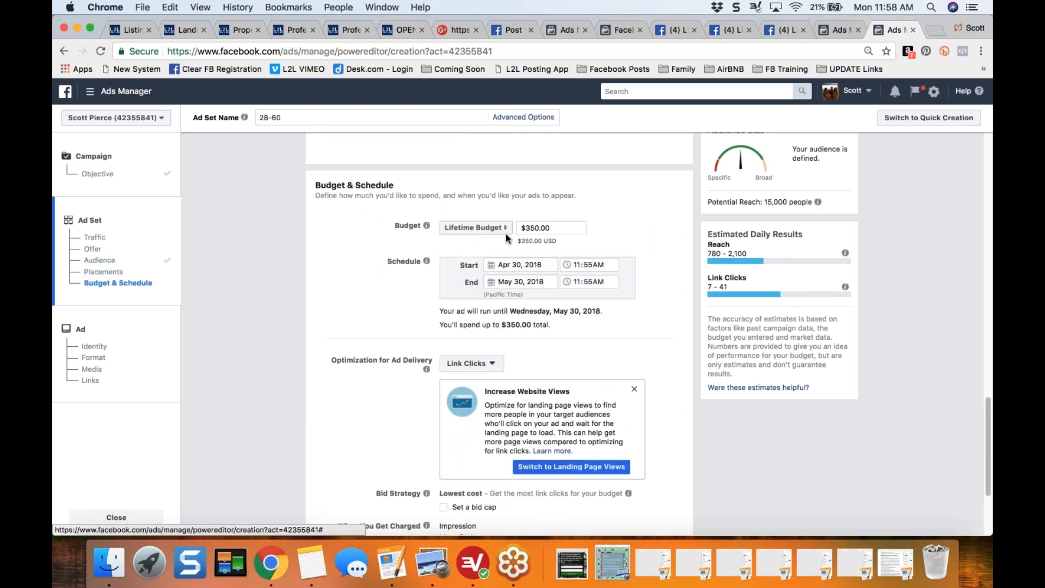
- Set the ad set's schedule end date to May 7, 2018
click(490, 283)
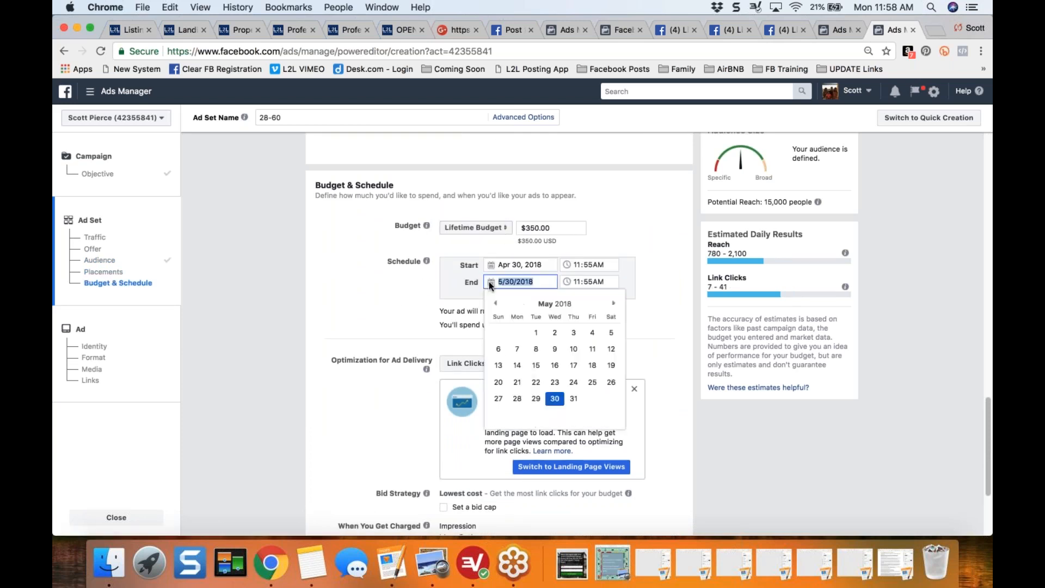
click(495, 304)
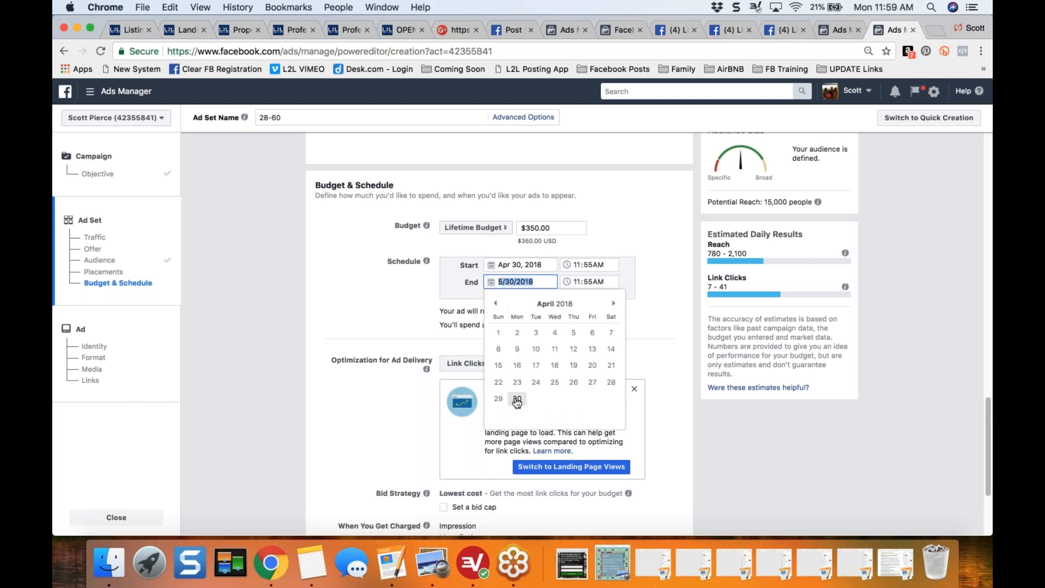
click(612, 303)
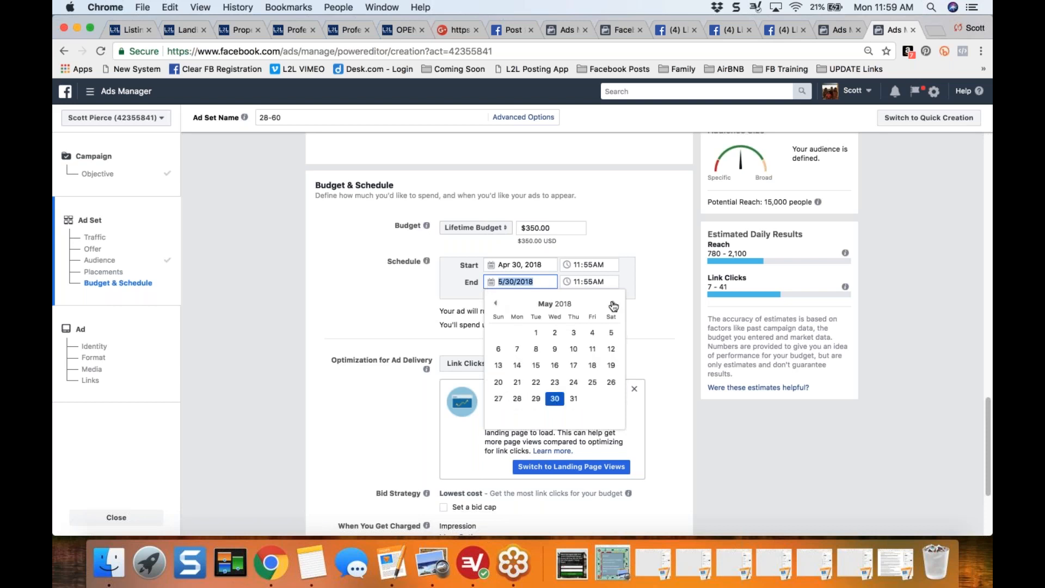
click(517, 349)
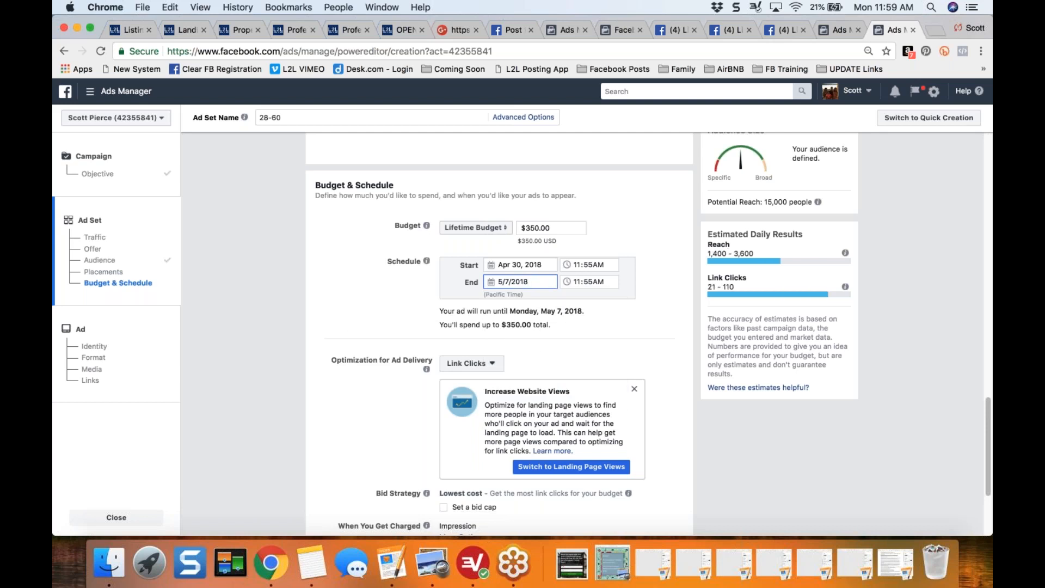
- Set the lifetime budget amount to $70.00
drag(552, 228, 518, 228)
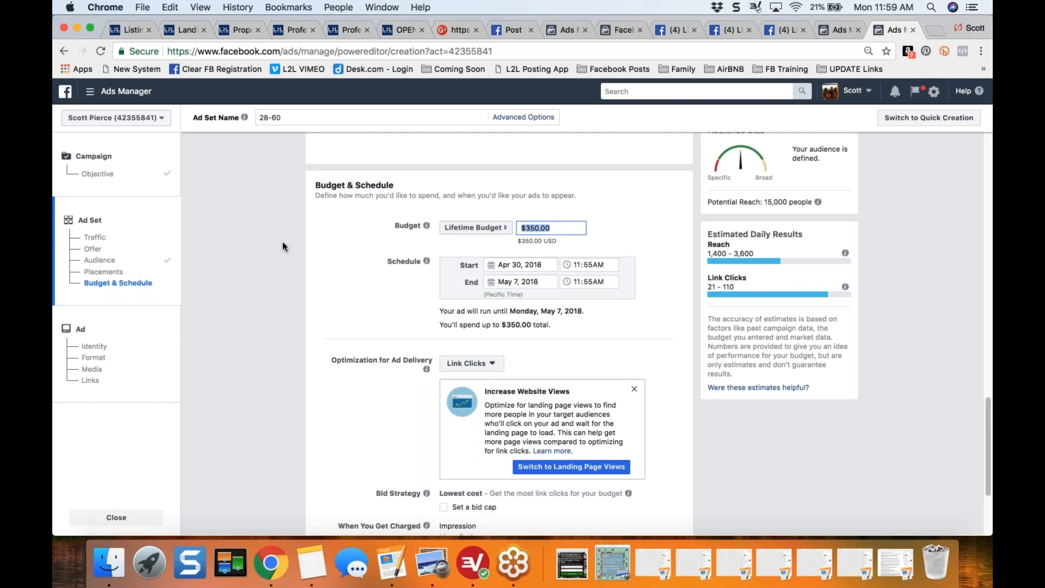
text(10)
key(BackSpace)
text(0)
click(333, 303)
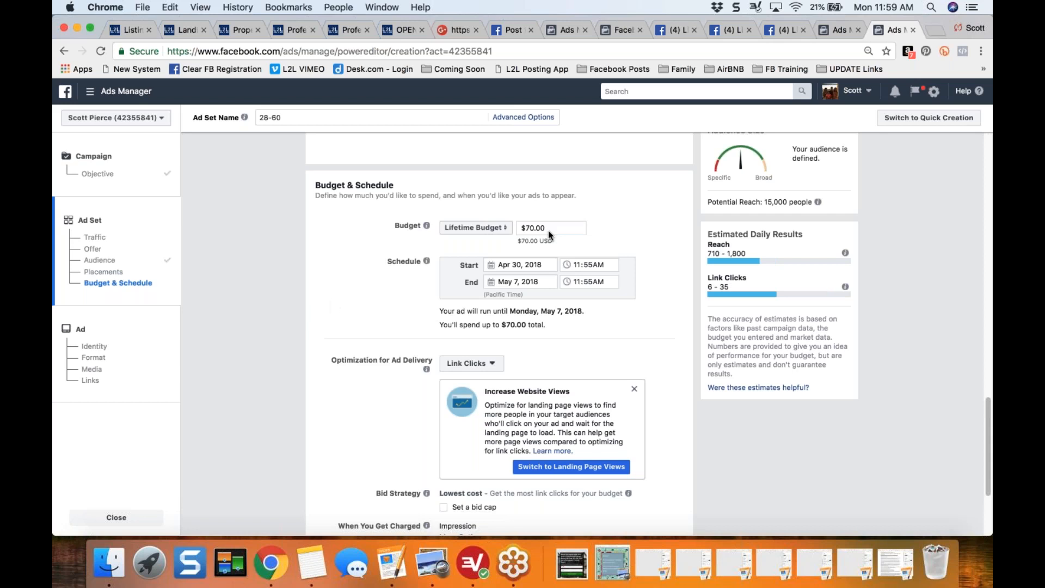
- Keep the remaining budget and delivery settings and continue to the ad setup
scroll(314, 322, down, 1)
scroll(315, 320, down, 5)
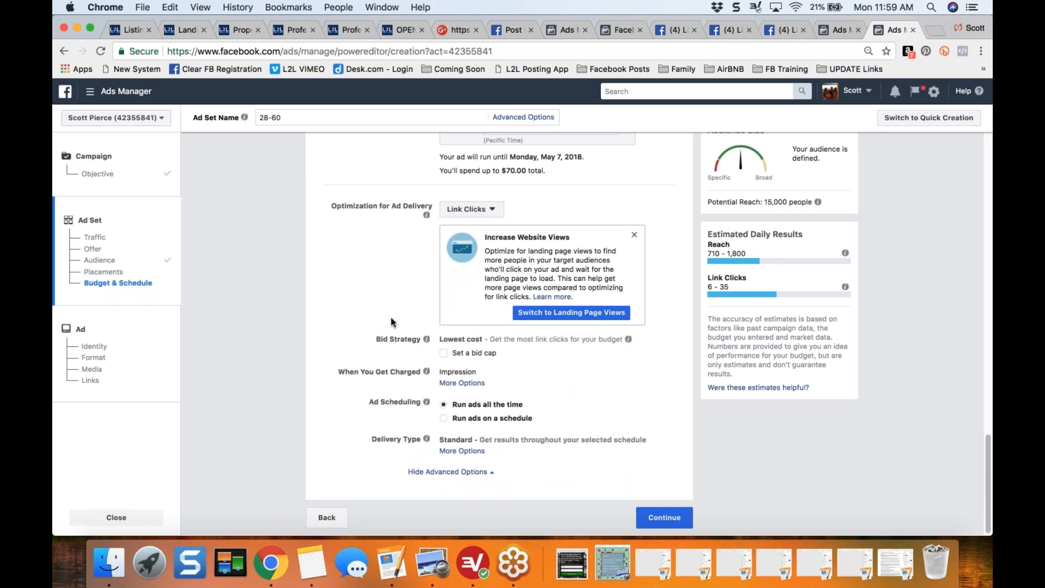
click(665, 517)
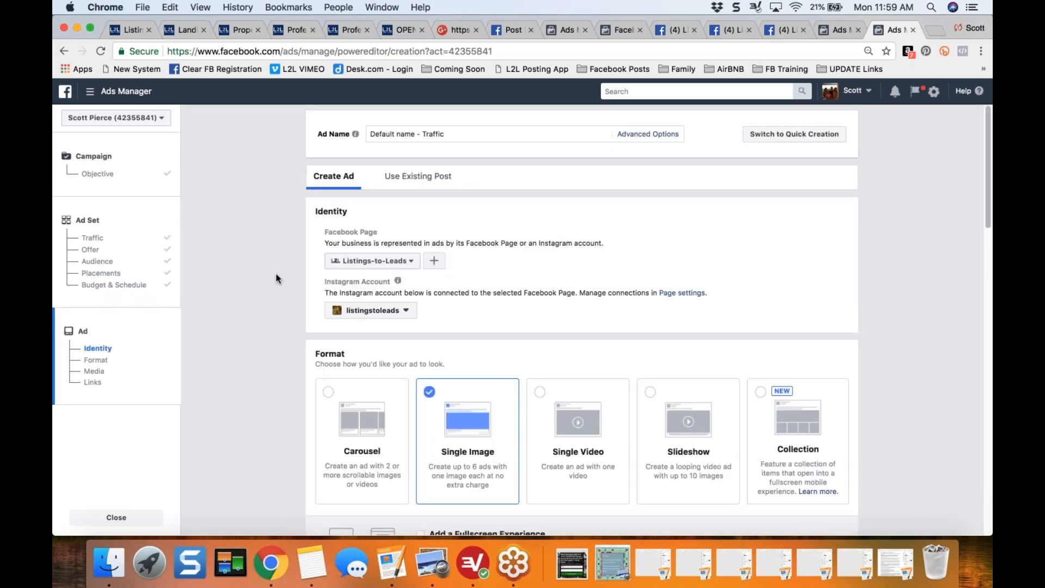
- Set the ad's Facebook Page identity to Granite Bay Homes
scroll(275, 278, down, 3)
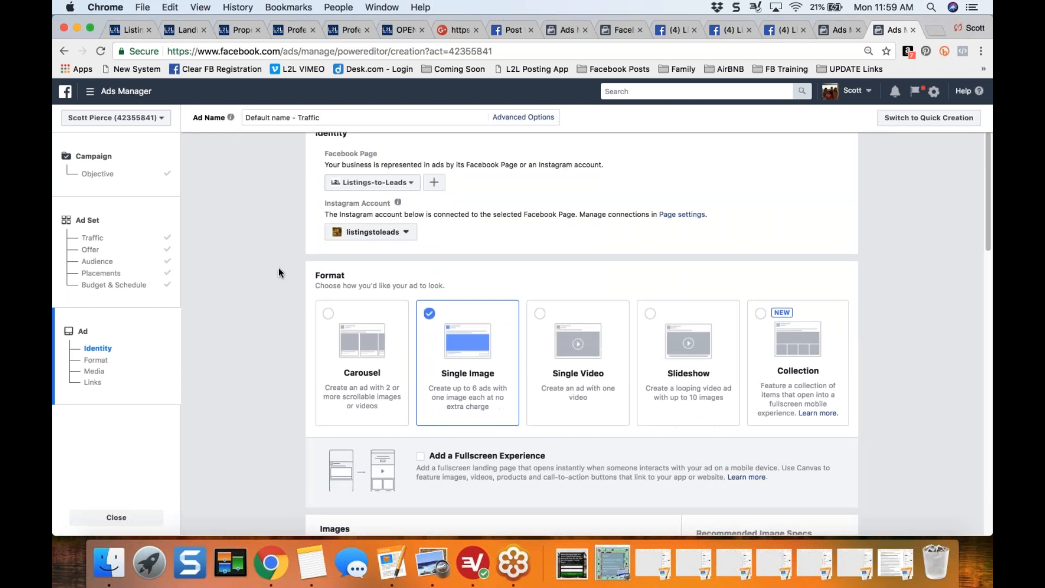
click(406, 185)
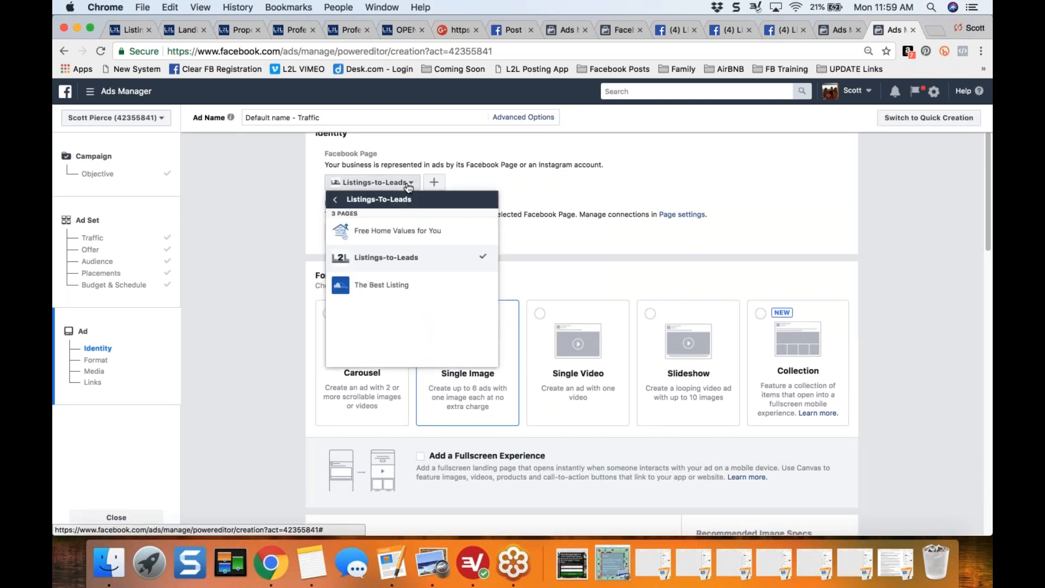
click(384, 292)
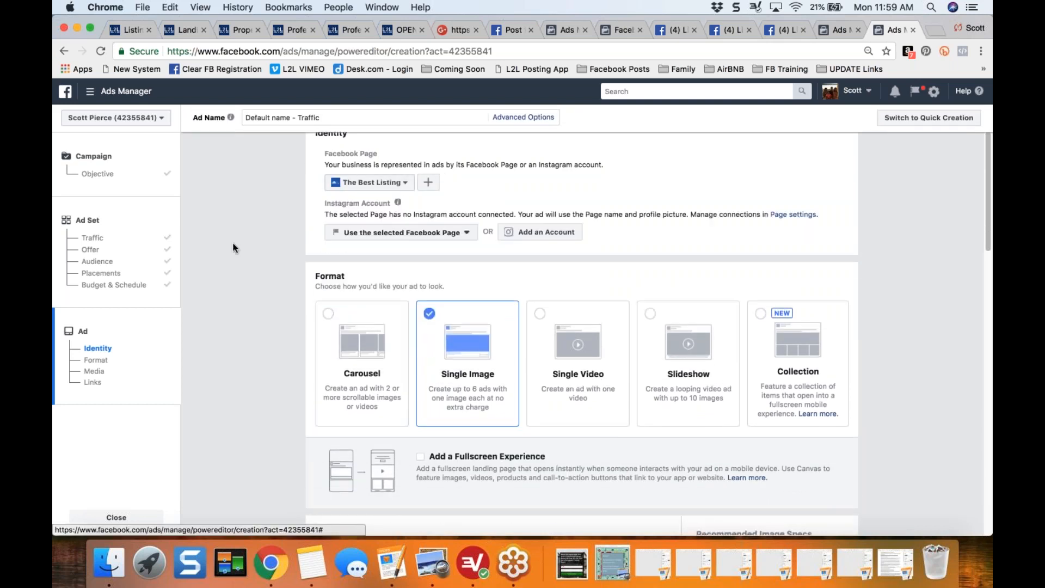
click(401, 188)
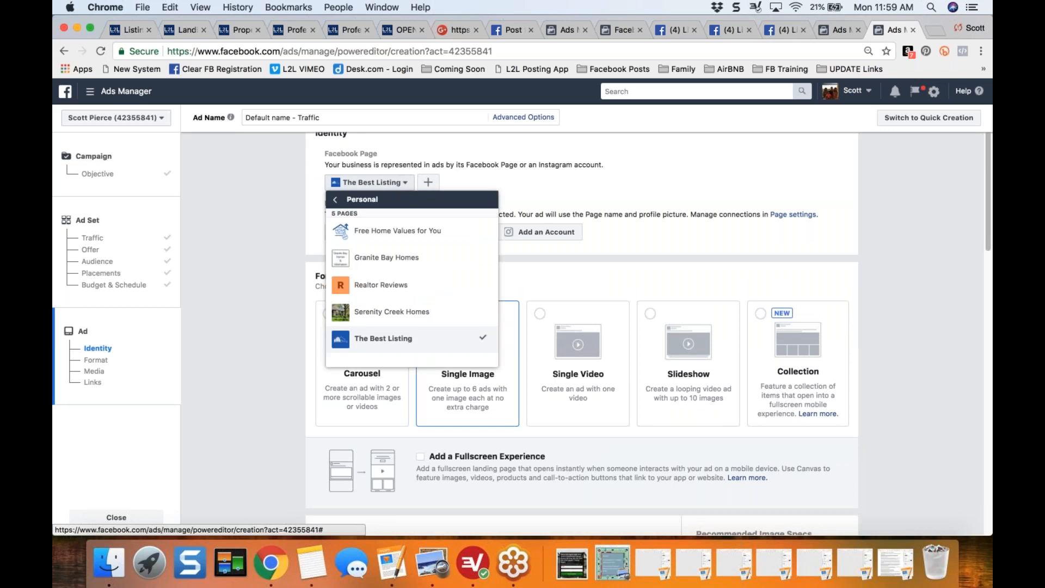
click(390, 262)
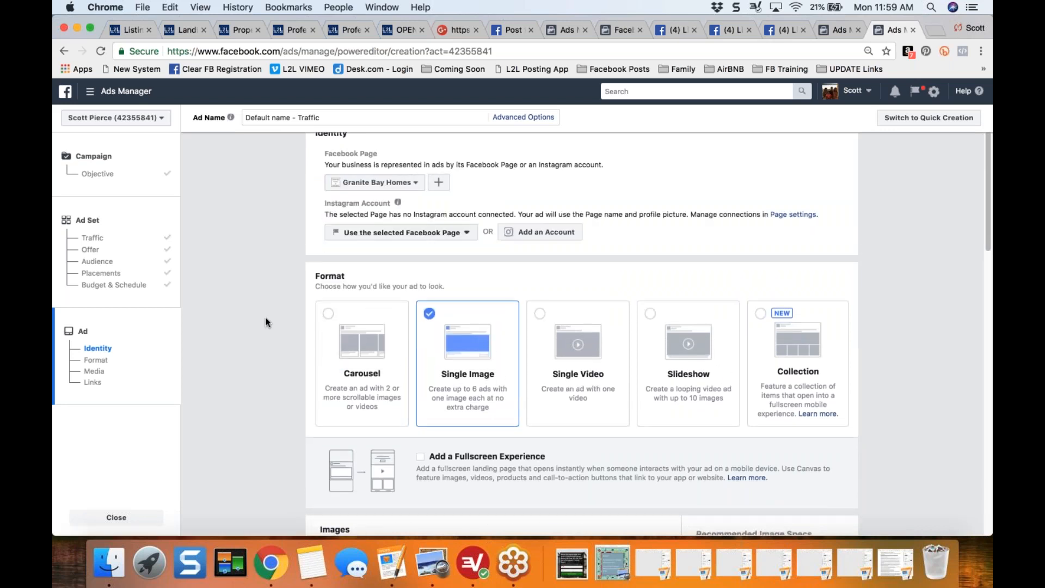
- Keep the Single Image format, paste the searchallproperties.com property valuation link as the website URL, and check the loaded ad preview
scroll(266, 322, down, 3)
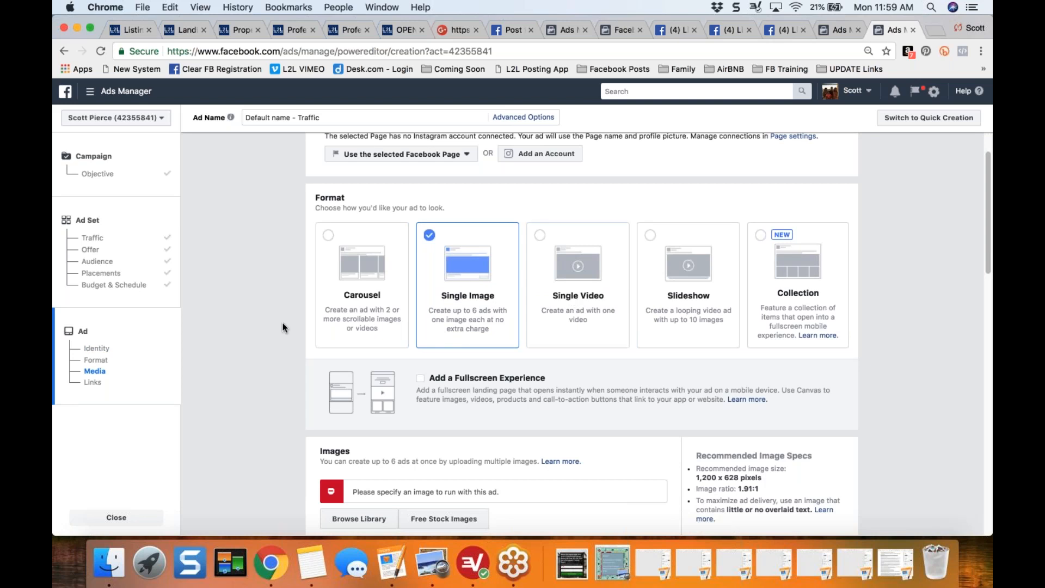
scroll(283, 327, down, 1)
scroll(282, 327, down, 10)
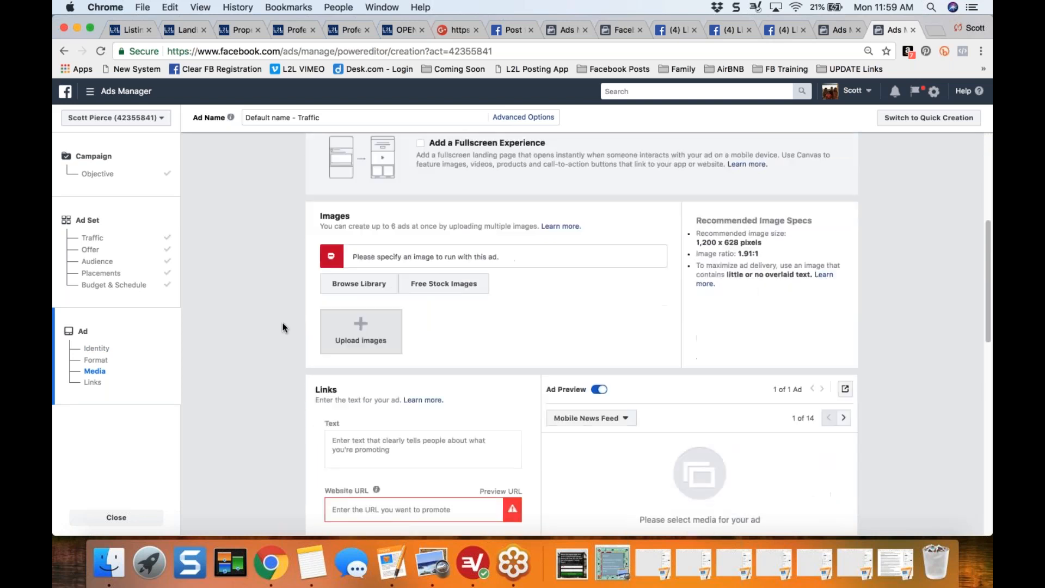
scroll(282, 327, down, 3)
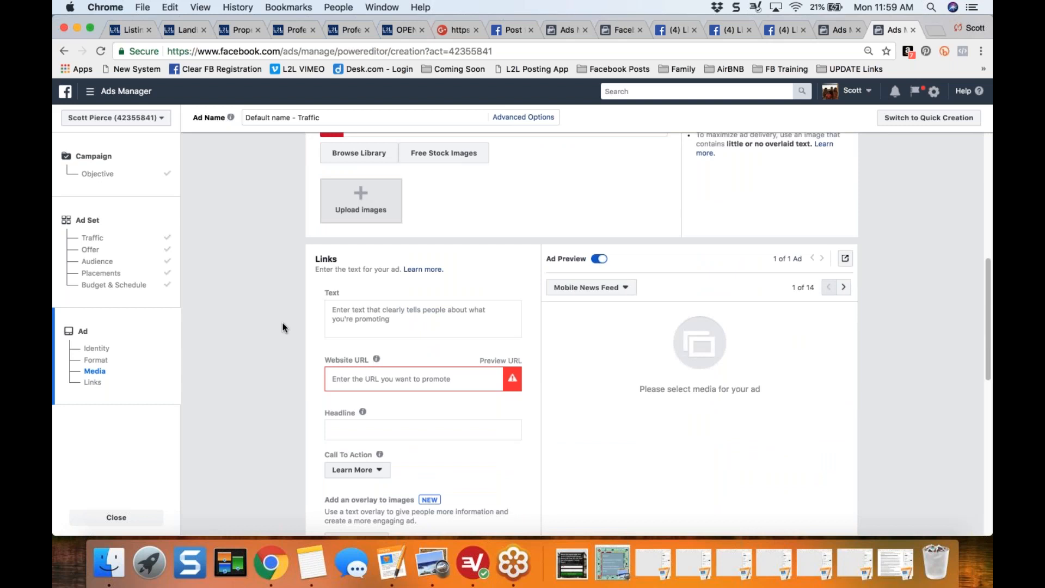
scroll(282, 327, up, 4)
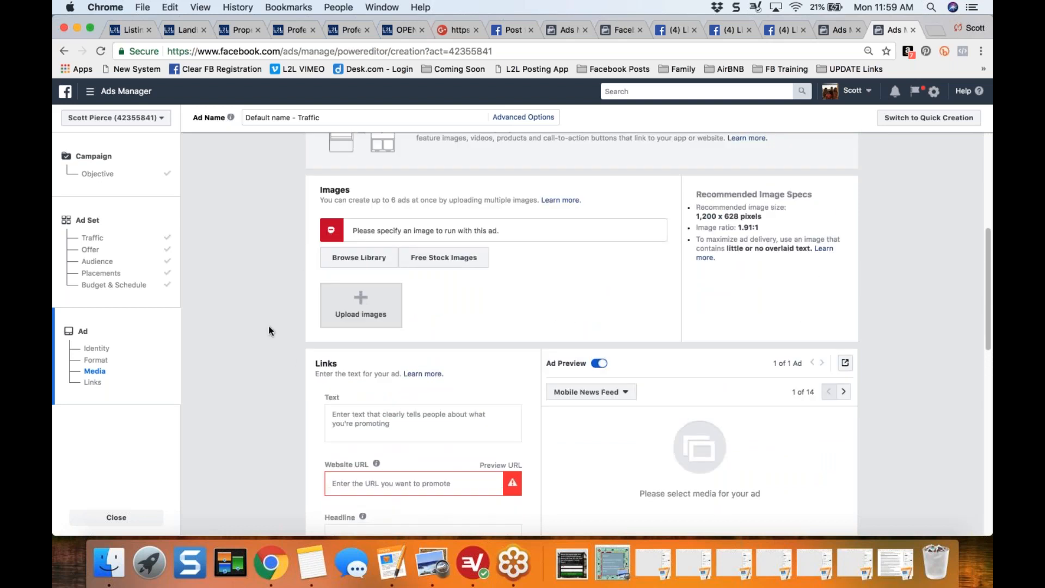
scroll(269, 331, down, 6)
click(364, 332)
key(super+v)
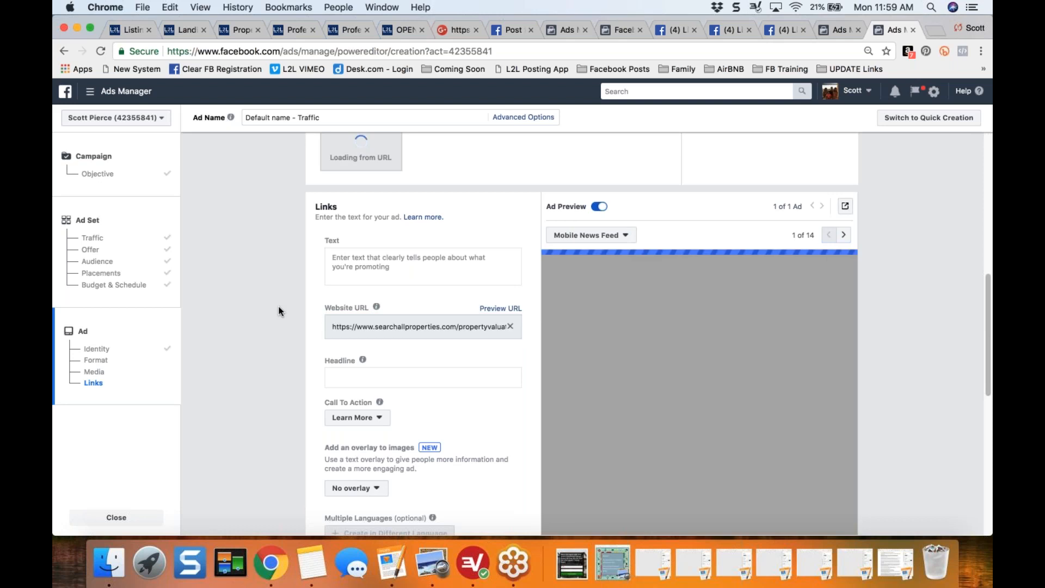
scroll(278, 311, down, 2)
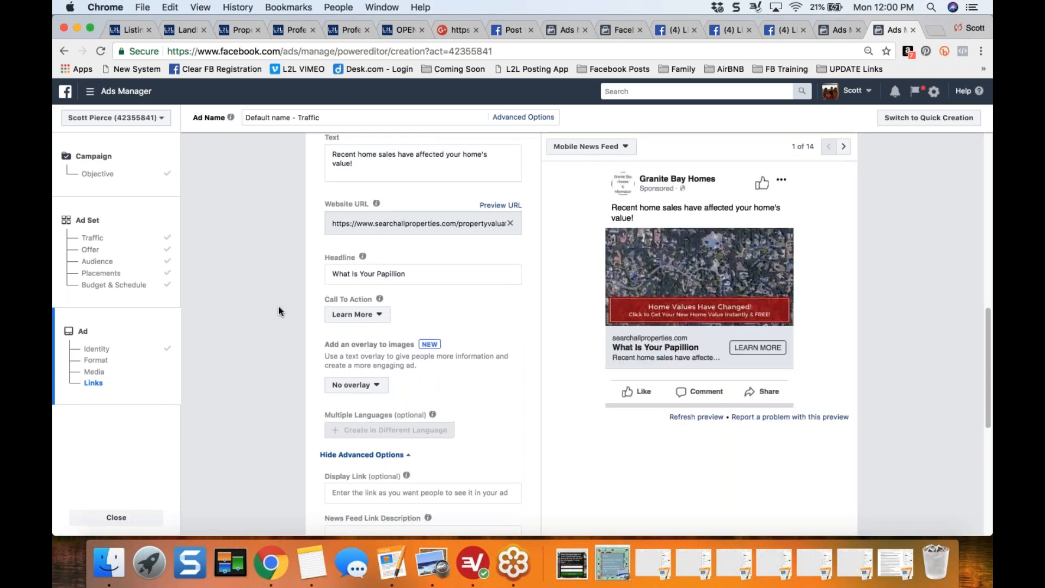
scroll(293, 307, up, 1)
scroll(718, 299, up, 1)
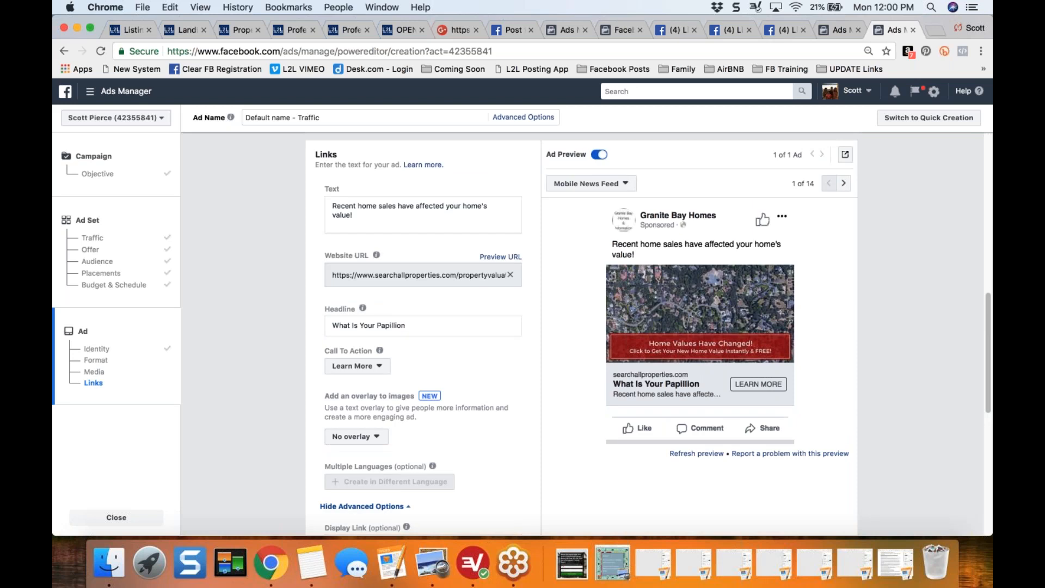
- View the Facebook share image in the Papillion Home Values landing page editor and return to the ad in Ads Manager
click(183, 29)
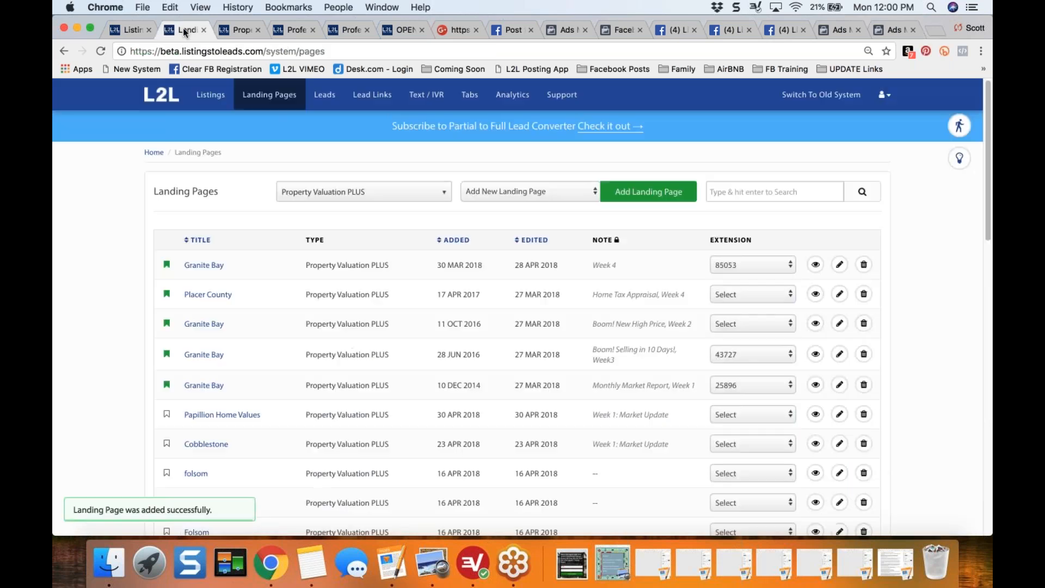
click(241, 29)
click(151, 343)
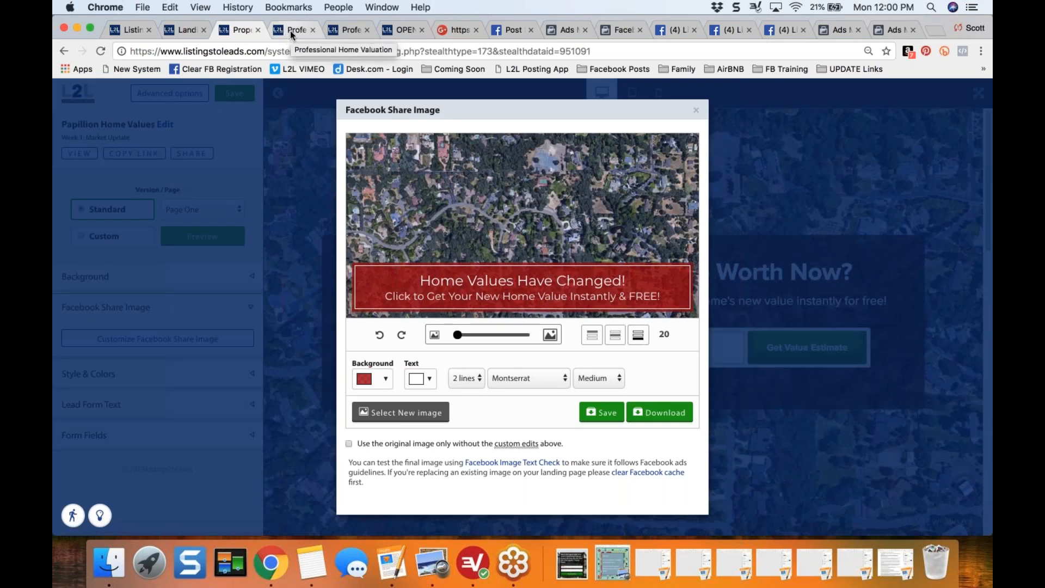
click(887, 30)
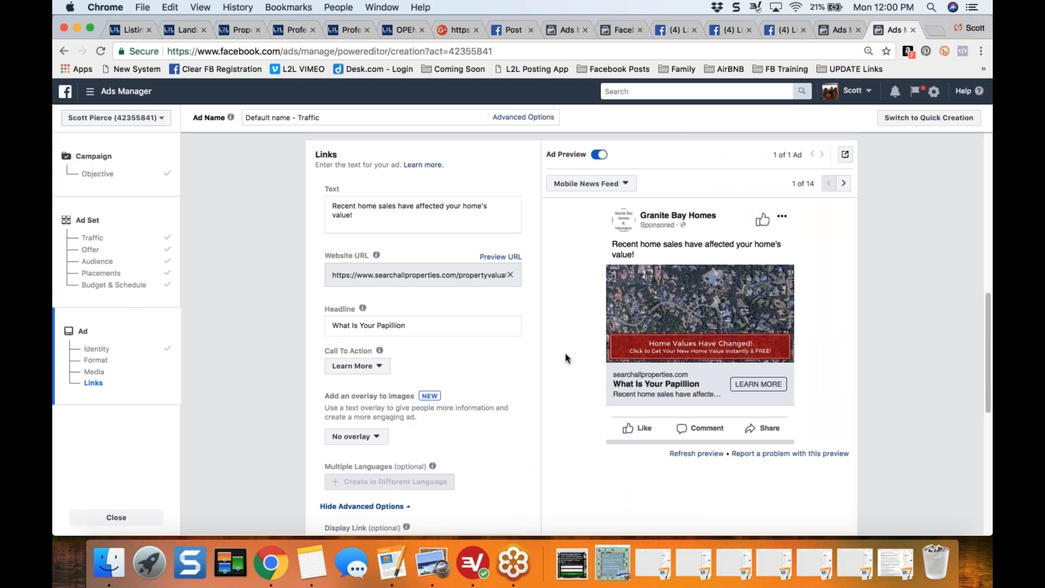
- Clear the prefilled ad text about recent home sales
click(375, 230)
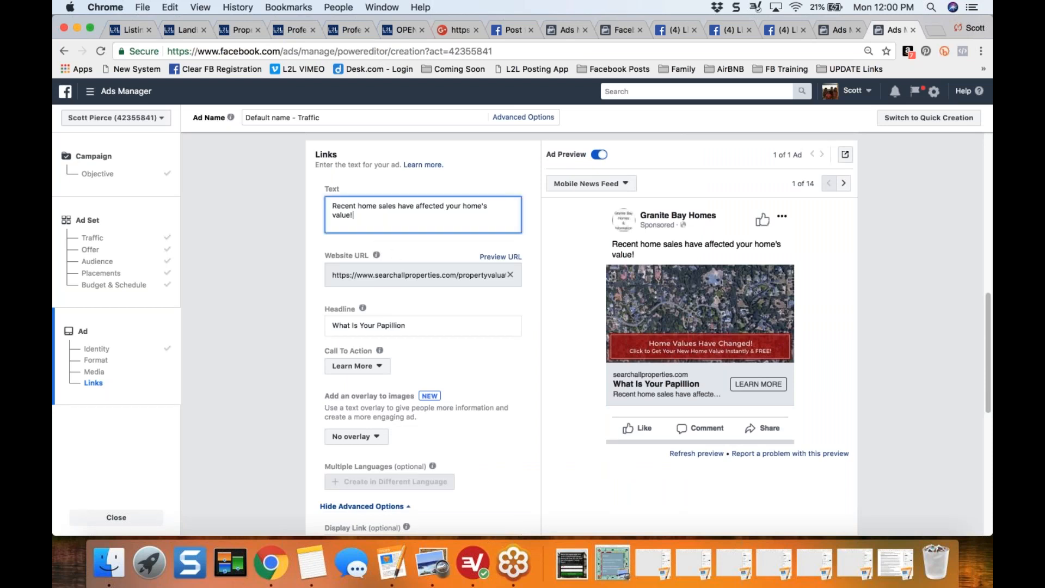
key(shift+Up)
key(shift+Up)
key(BackSpace)
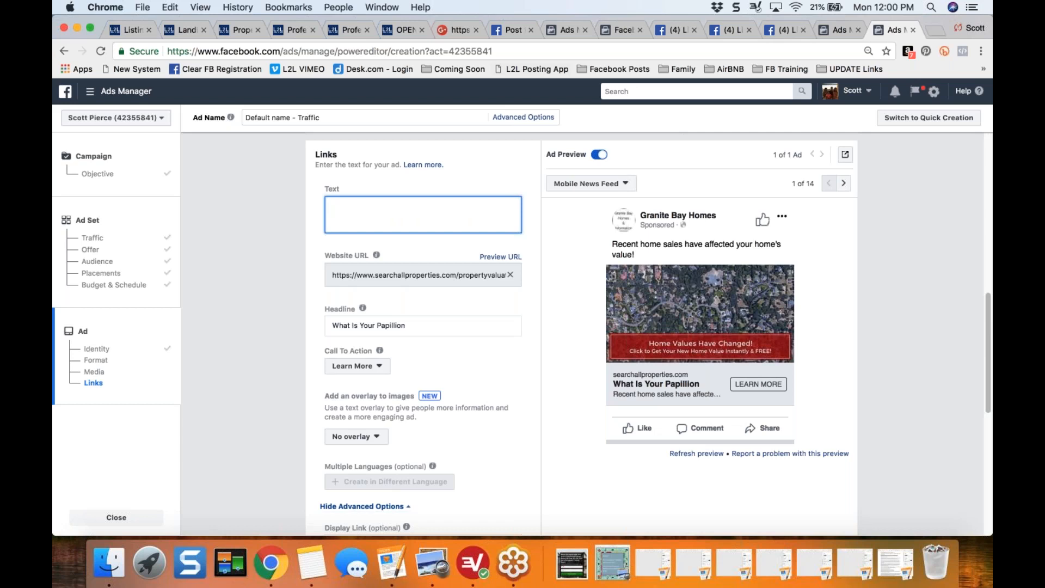
- Review the Cape Coral home value ad shared in the comments on the Mastermind Group's seller leads post, and return to the ad setup
click(727, 32)
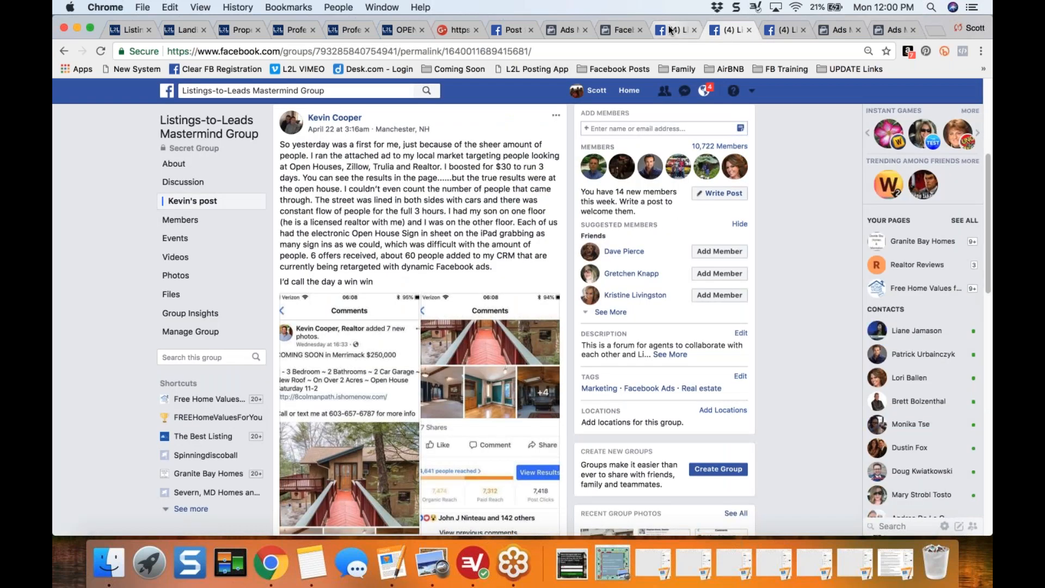
click(784, 31)
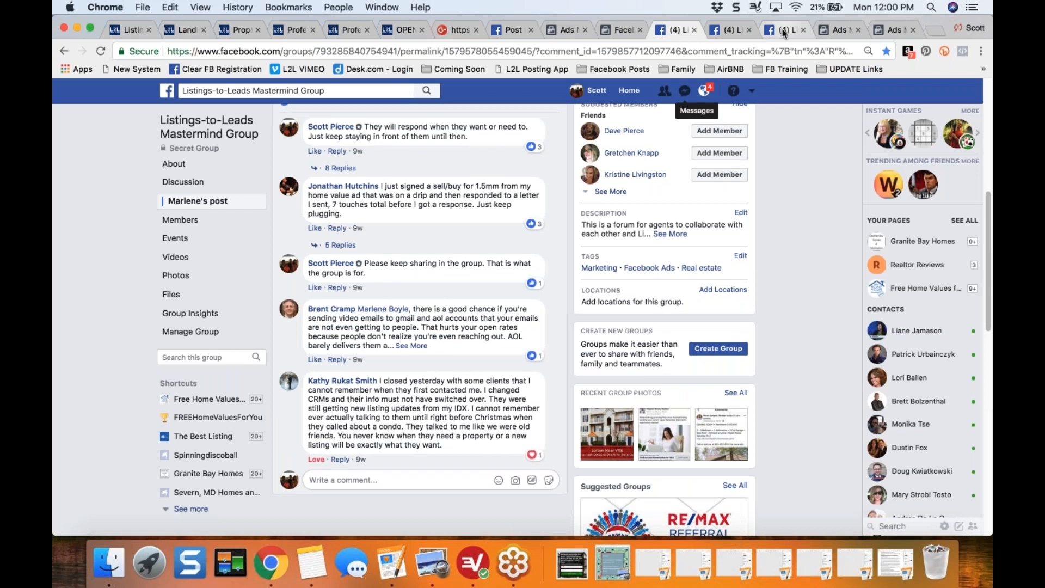
click(783, 33)
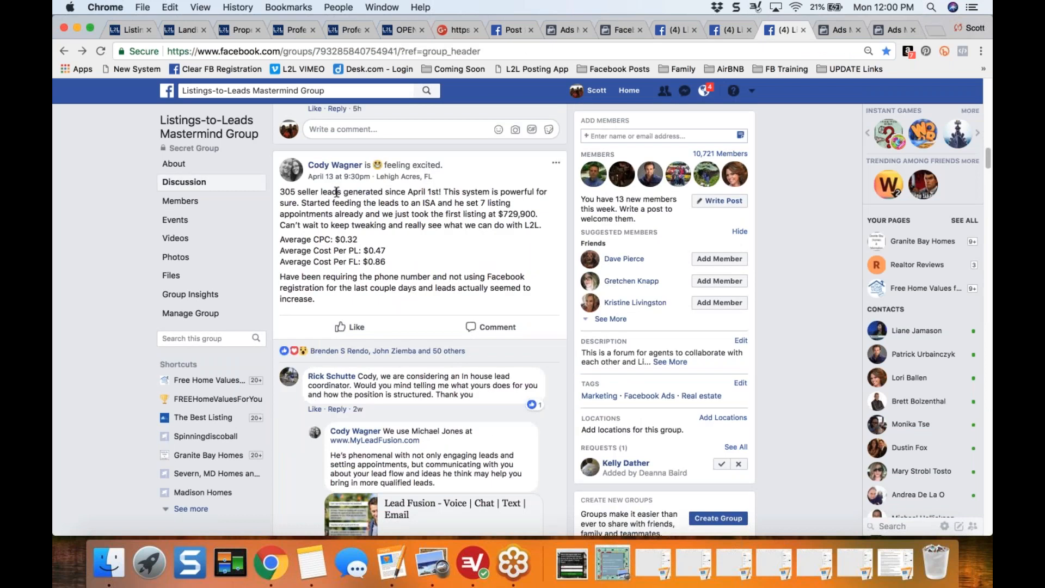
drag(285, 192, 430, 263)
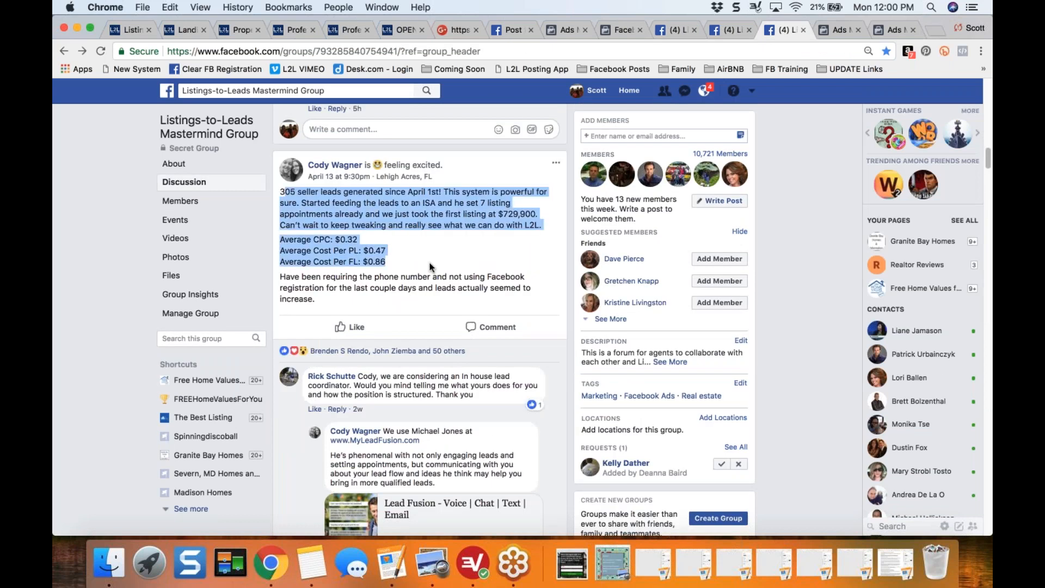
click(119, 325)
scroll(119, 325, down, 7)
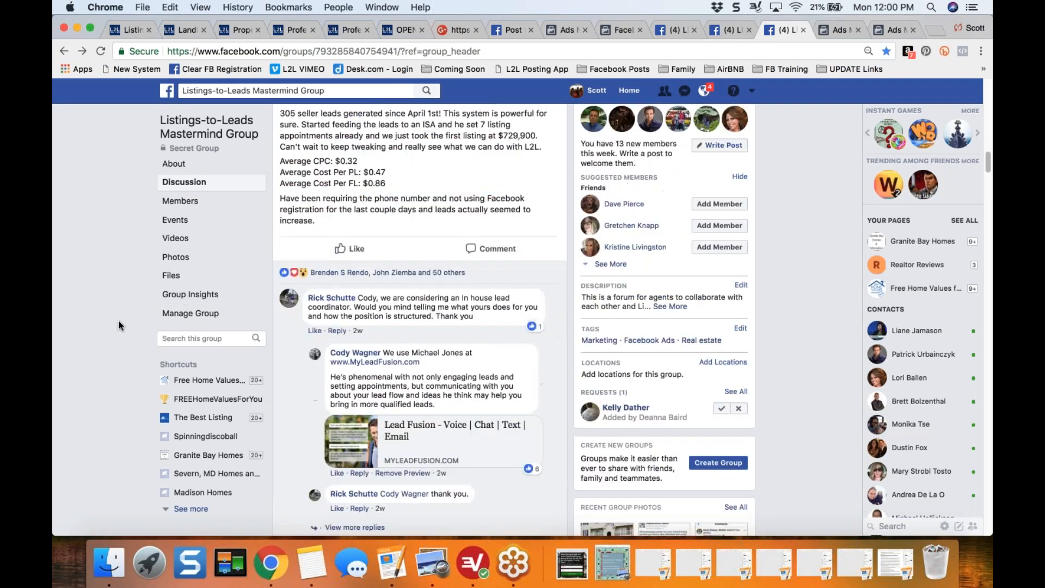
scroll(119, 325, down, 9)
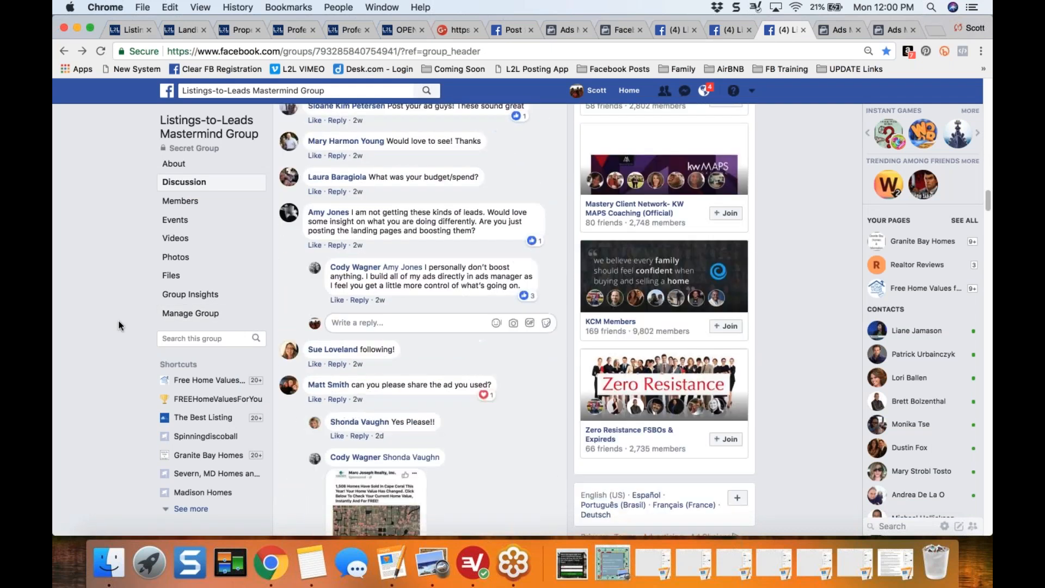
click(364, 359)
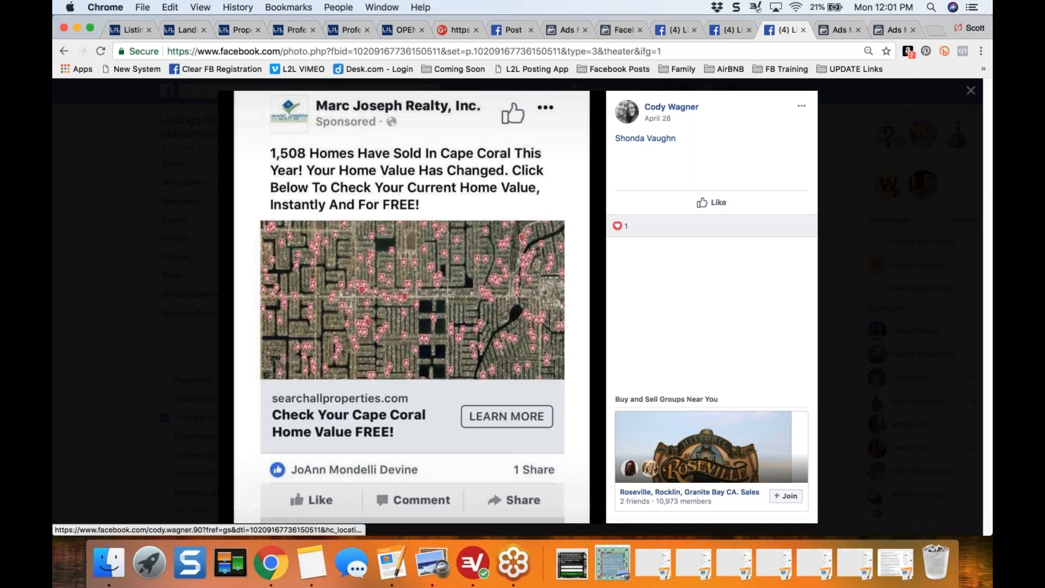
click(884, 28)
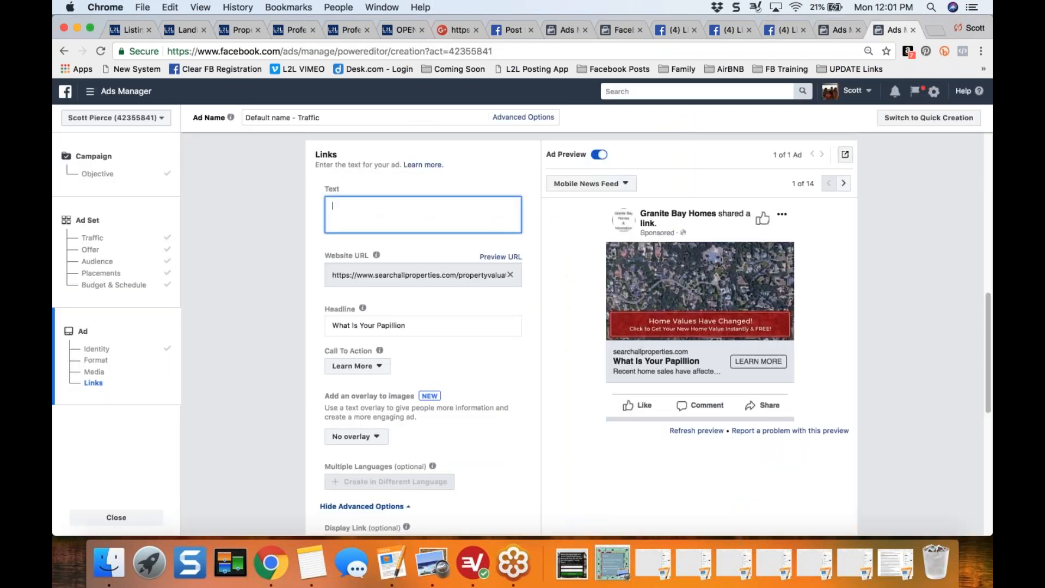
- Enter "45 Homes sold in Granite Bay during April!!" as the first line of the ad text
text(45 Homes sold in Graniet)
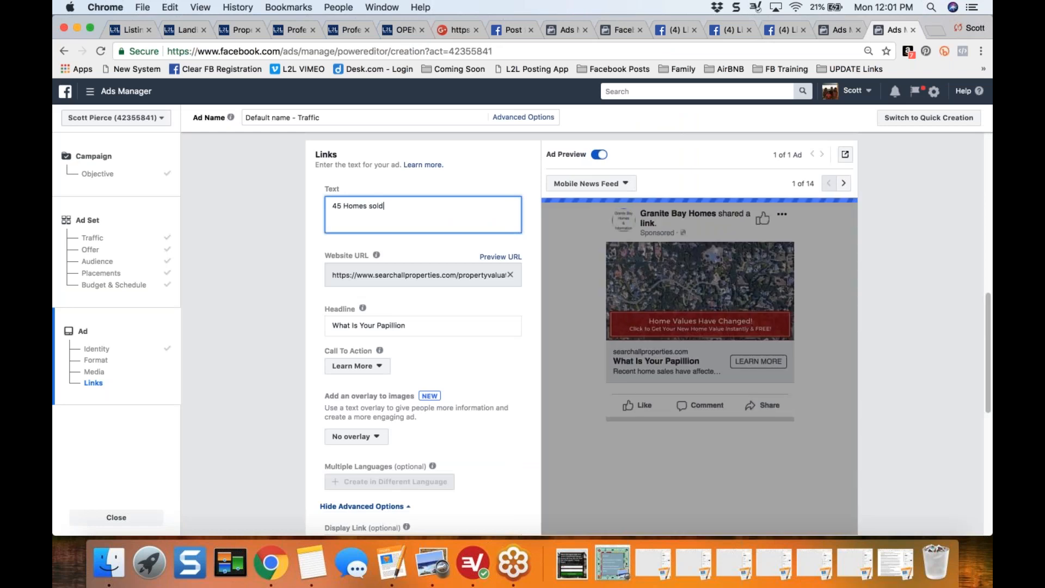
key(BackSpace)
key(BackSpace)
key(BackSpace)
text(te Bay during April )
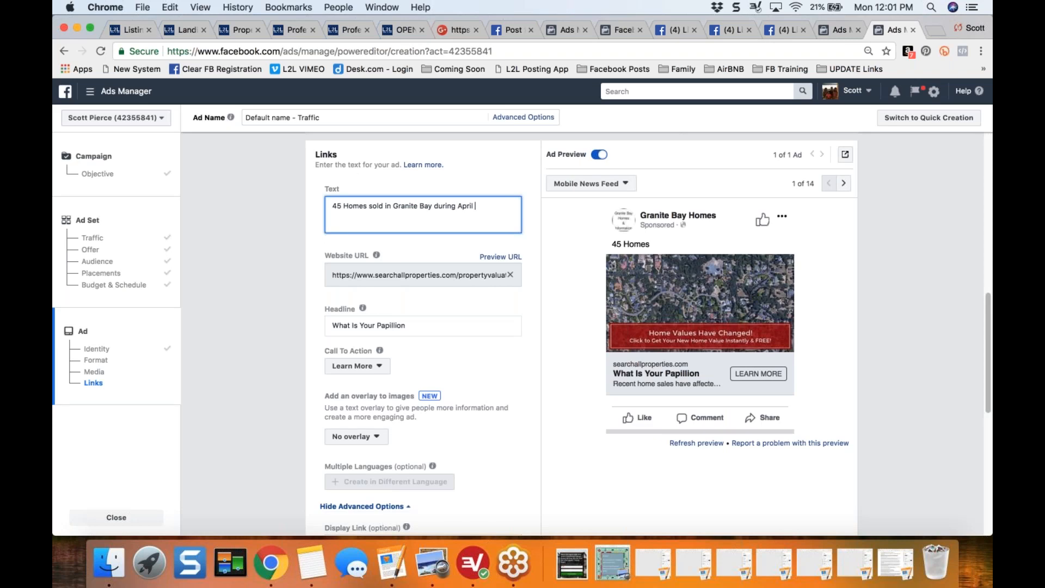
text(!!!)
- Add a second paragraph to the ad text reading "This has affected YOUR Granite Bay home values!"
key(Return)
key(Return)
text(This has affecte)
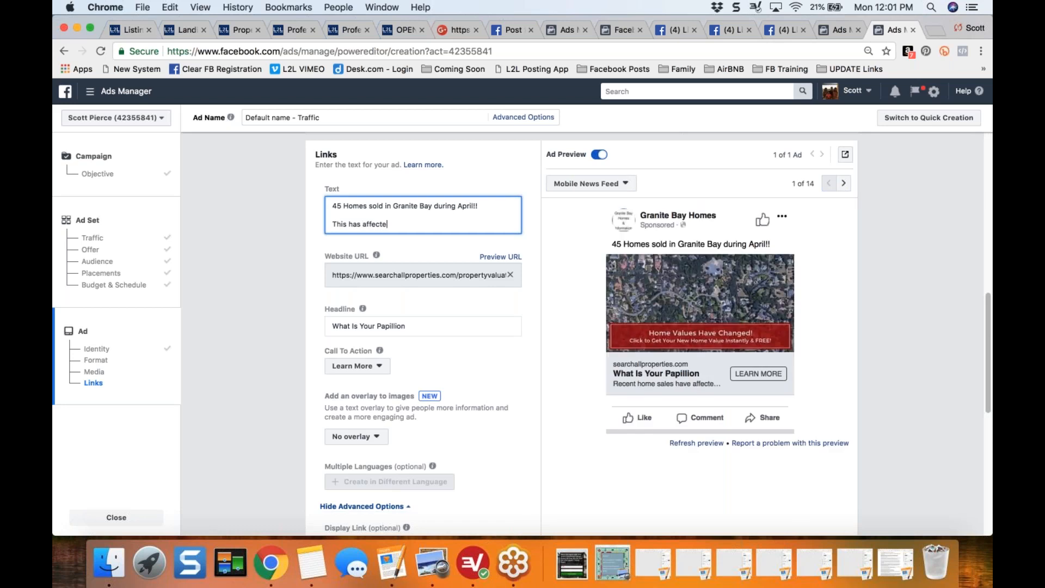
text(d YOUR home values)
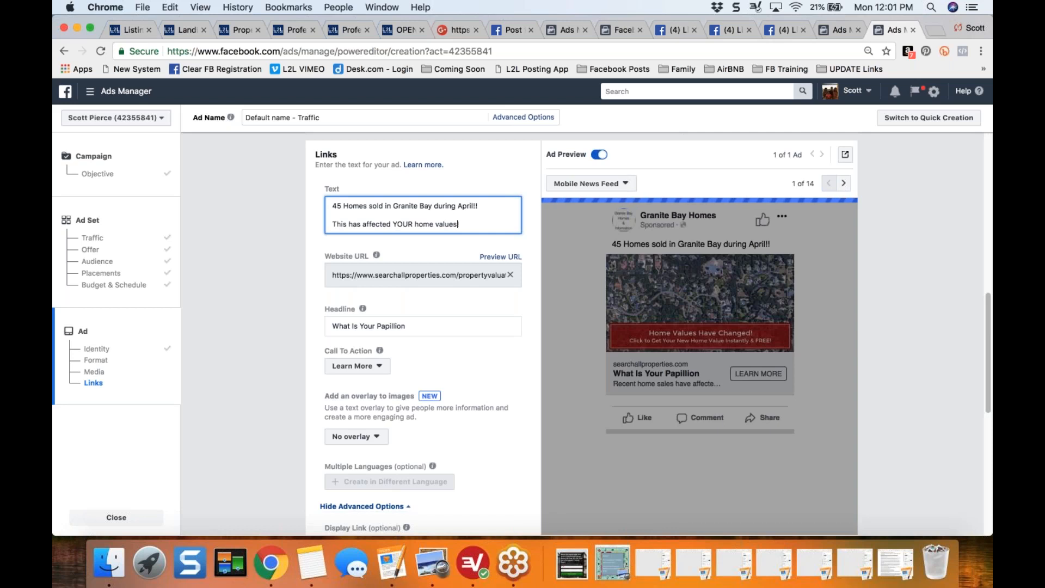
text(!)
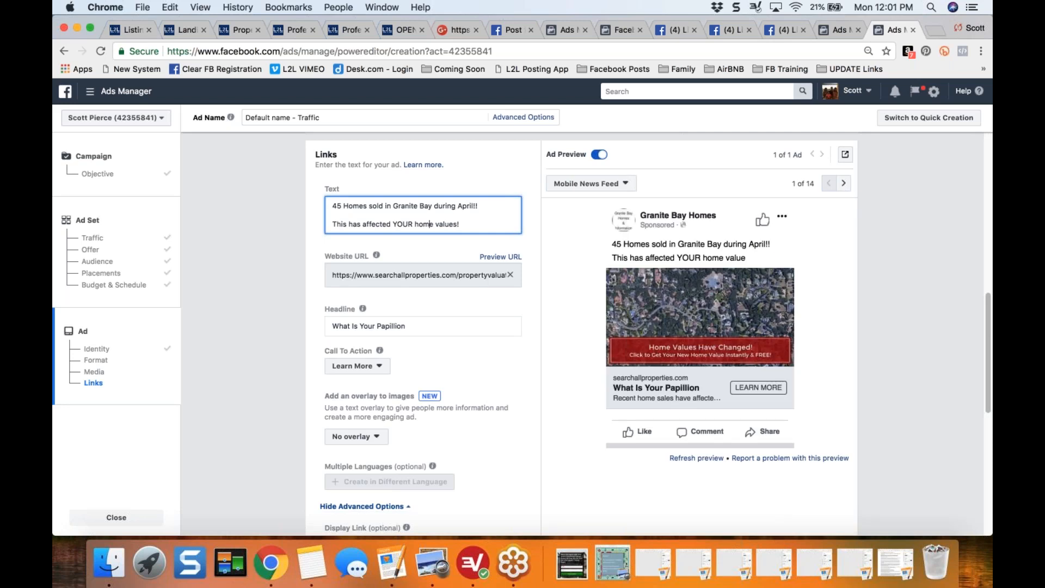
click(415, 224)
text(Granite Bay)
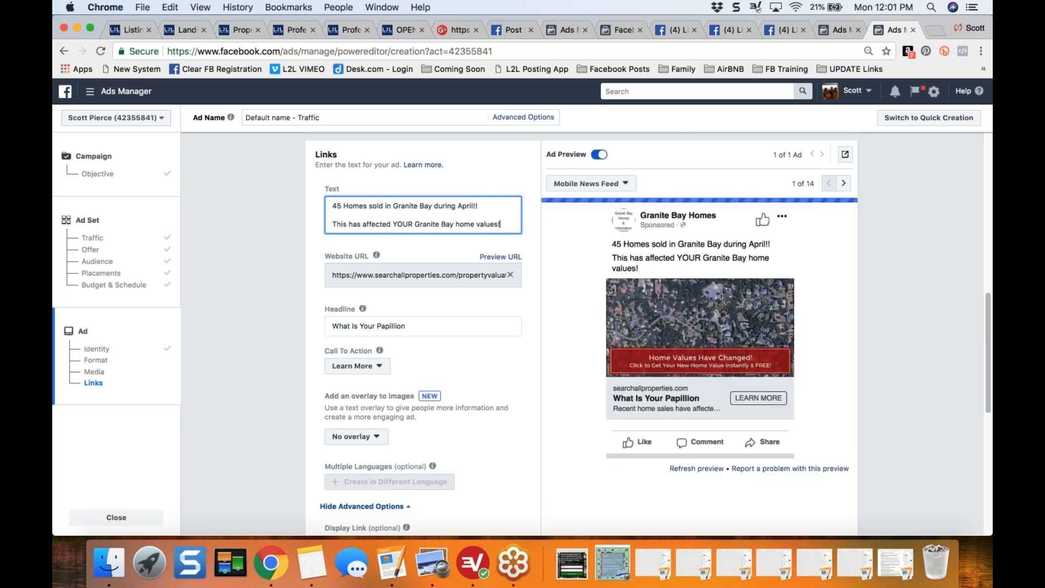
- Add a third paragraph to the ad text reading "Click below for your updated FREE INSTANT home value estimate now!"
key(Return)
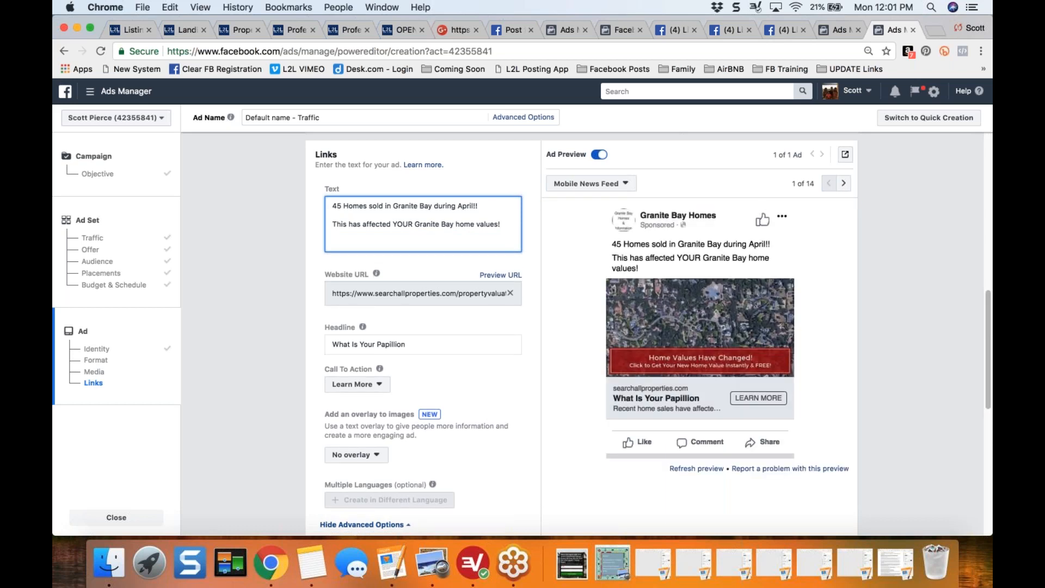
text(Click below for your updated FREE INSTANT h)
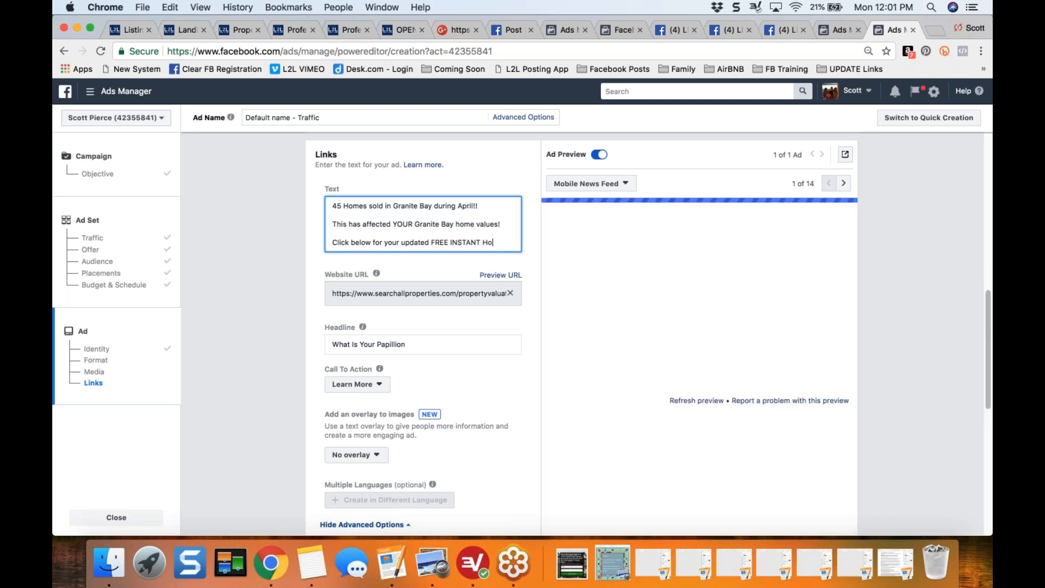
text(ome value)
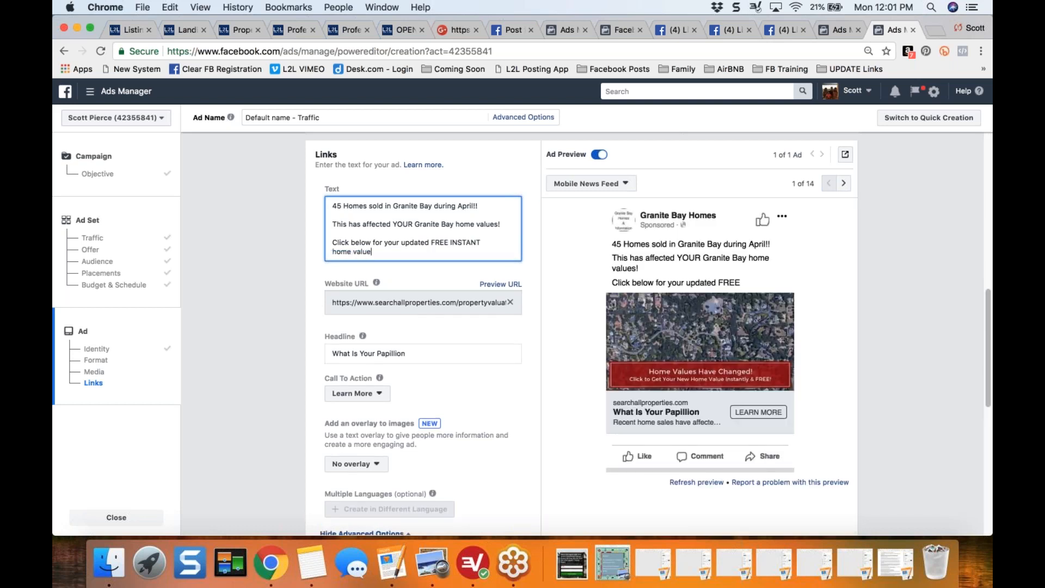
text( estimate now!)
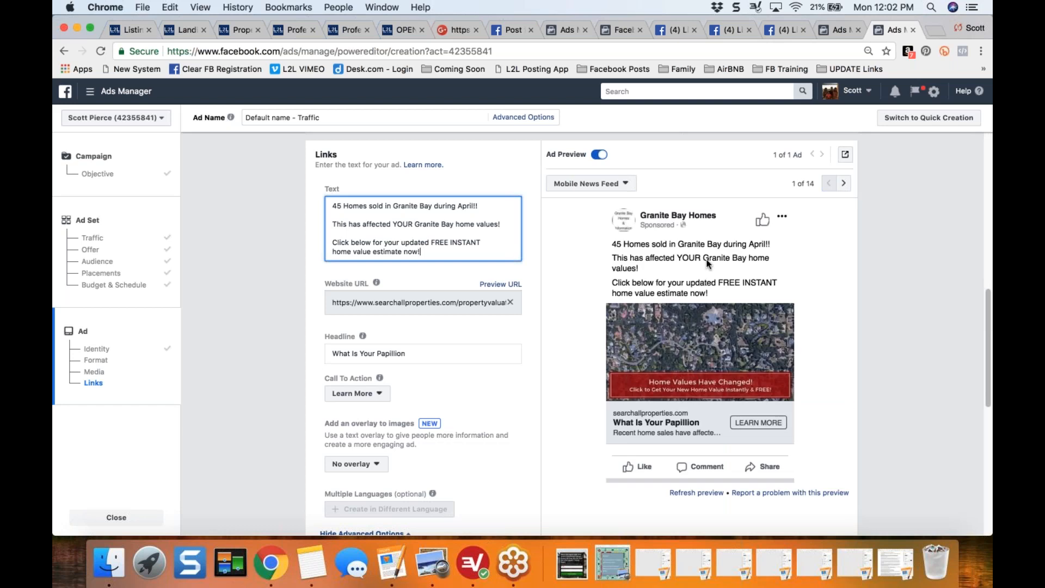
- Check the Cape Coral example ad, then end the ad text's first line with a house-with-garden emoji and a single exclamation mark after "April"
click(779, 28)
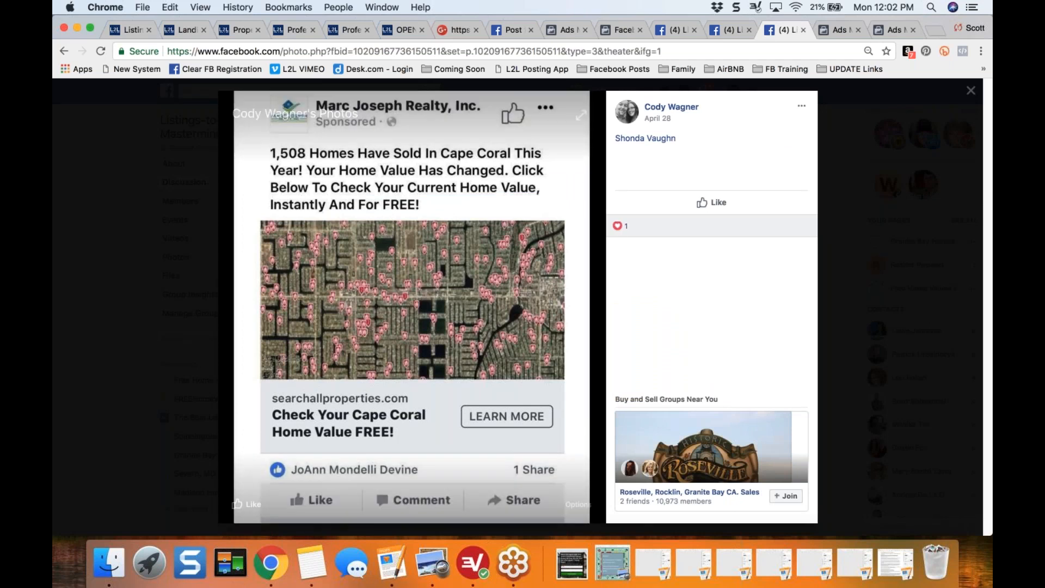
click(886, 28)
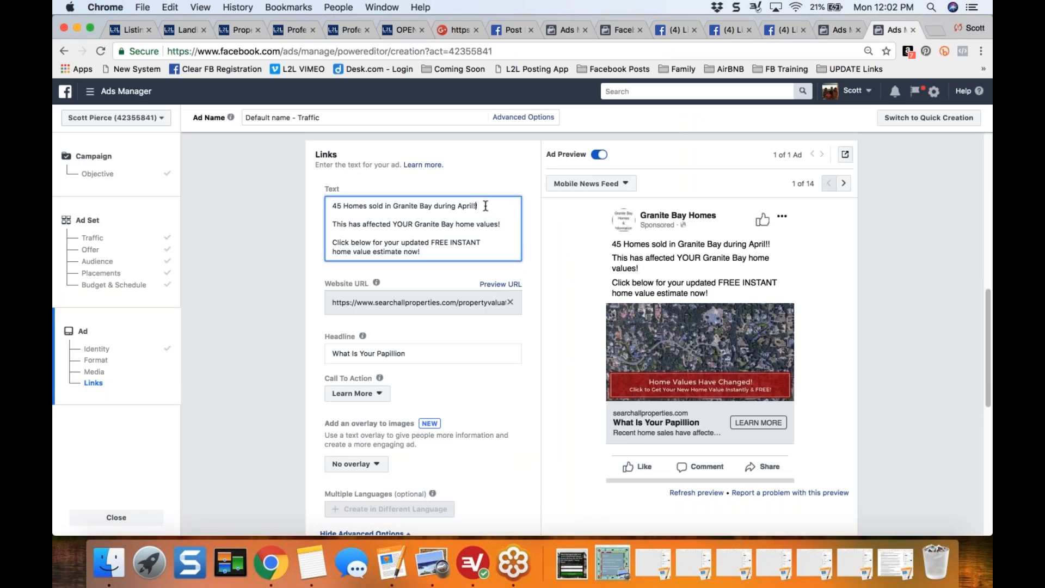
key(BackSpace)
key(BackSpace)
text(!)
key(BackSpace)
key(BackSpace)
key(BackSpace)
key(BackSpace)
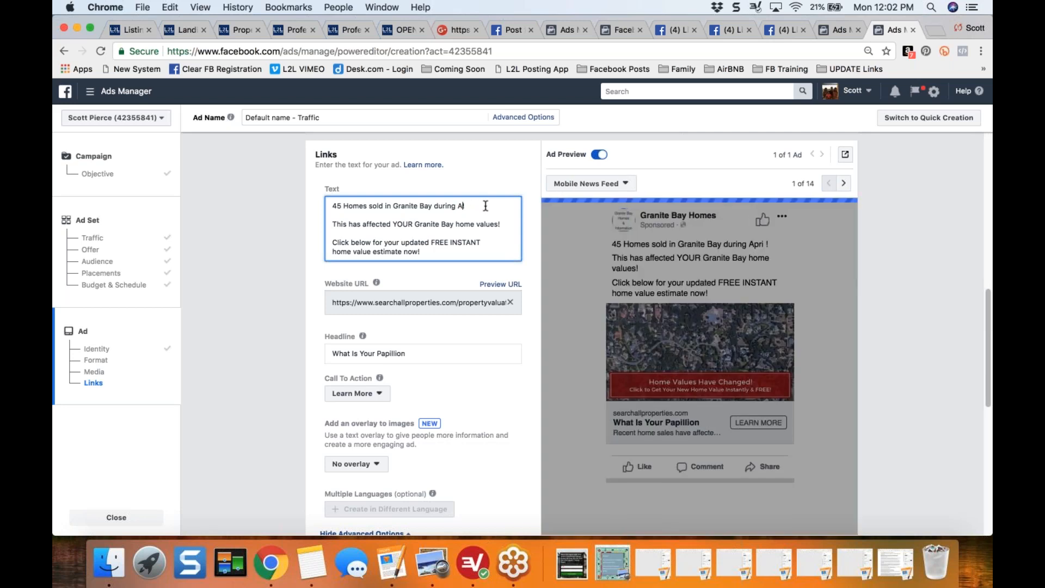
text(ril!)
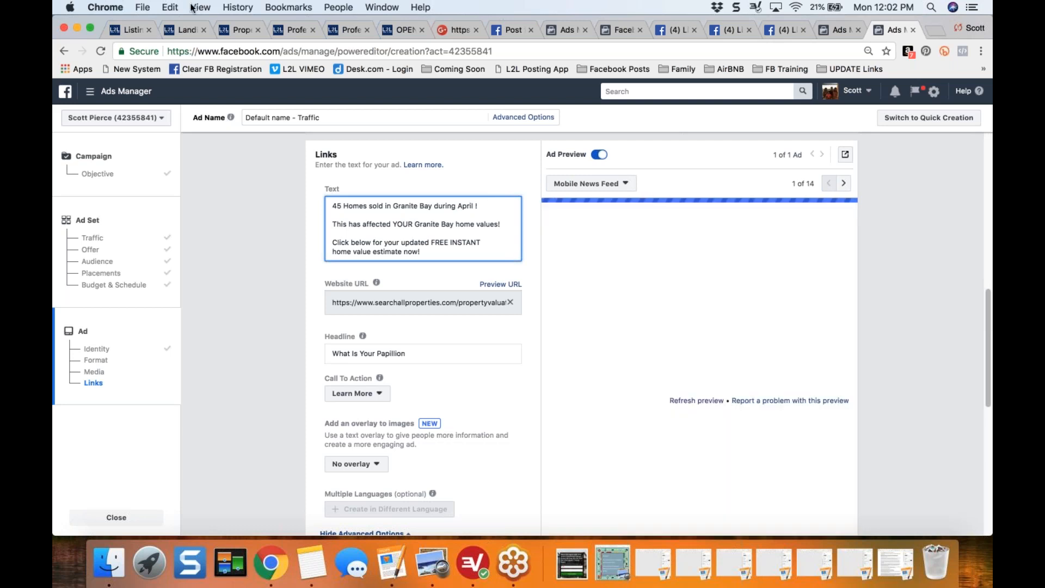
click(167, 8)
click(214, 196)
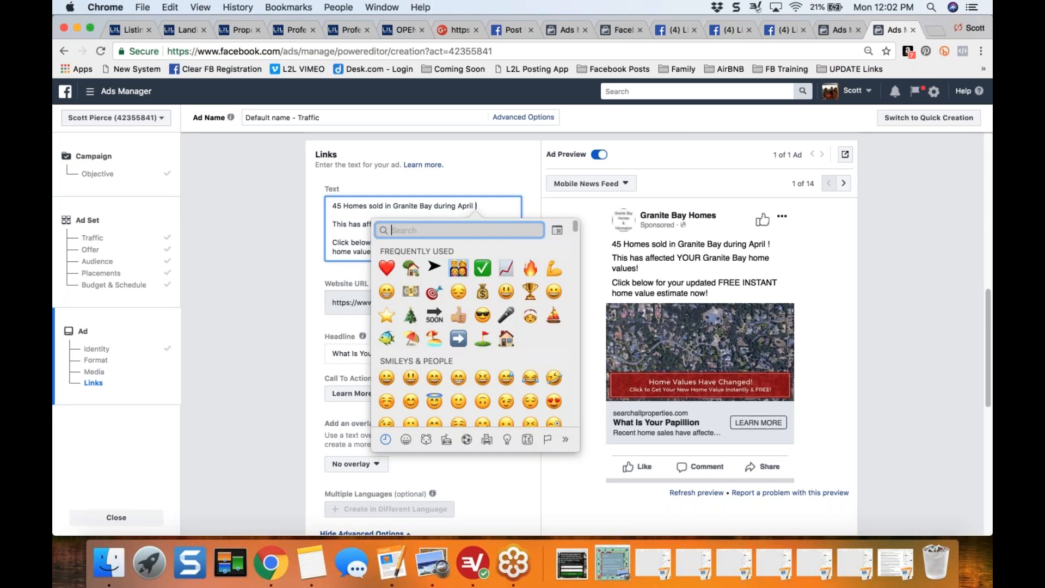
click(411, 267)
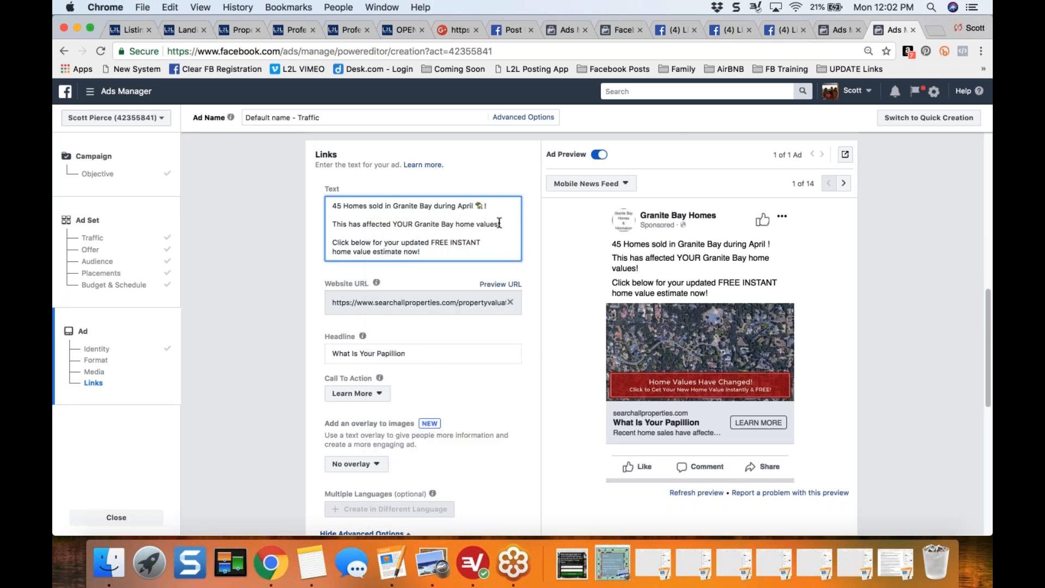
- Insert a chart-with-upwards-trend emoji before the exclamation mark in the ad text's second paragraph
click(498, 224)
key(Return)
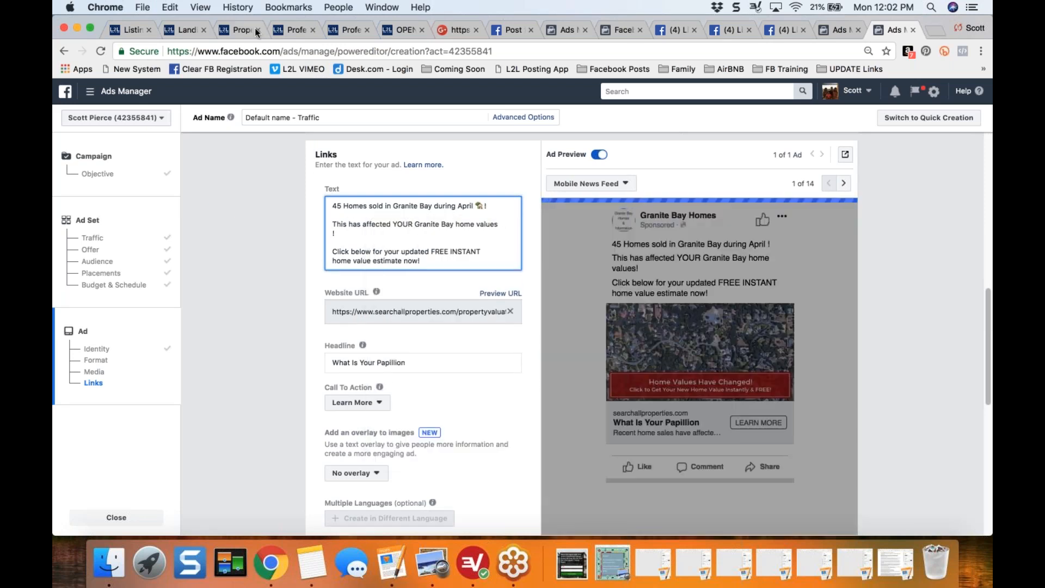
click(170, 7)
click(211, 194)
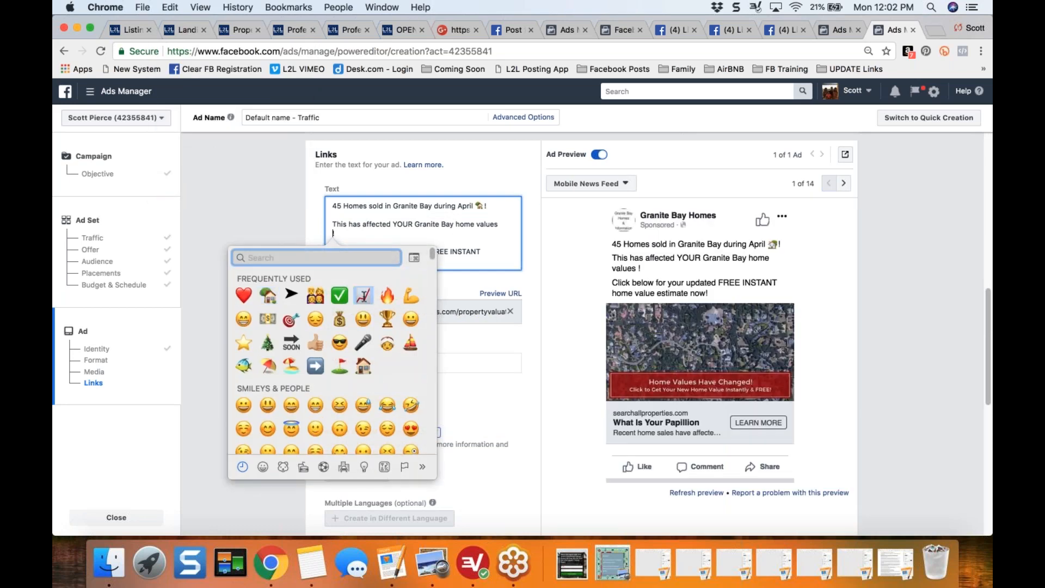
click(363, 295)
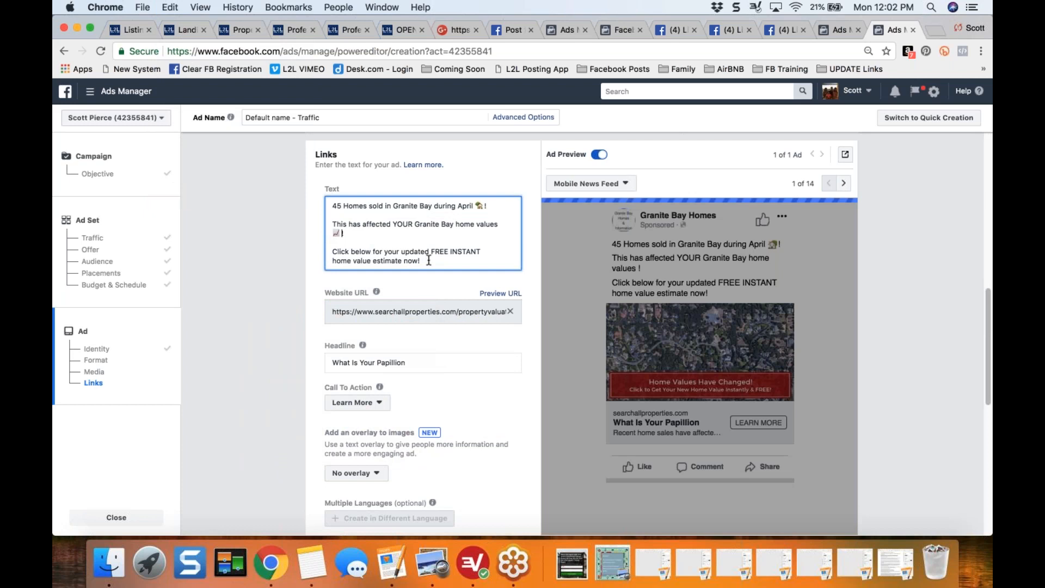
- Insert a red heart emoji before the final exclamation mark in the ad text's third paragraph
click(170, 7)
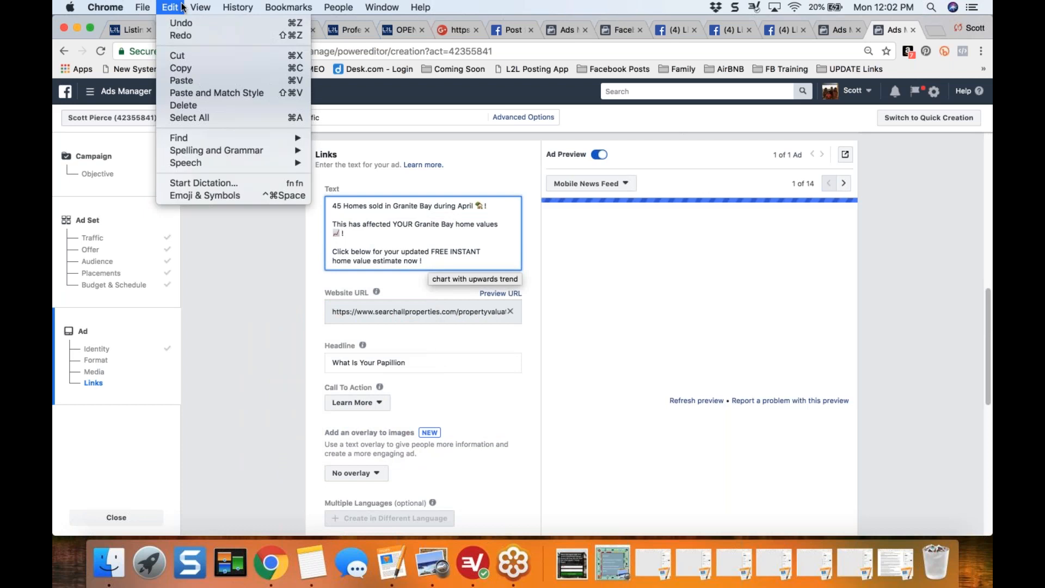
click(204, 195)
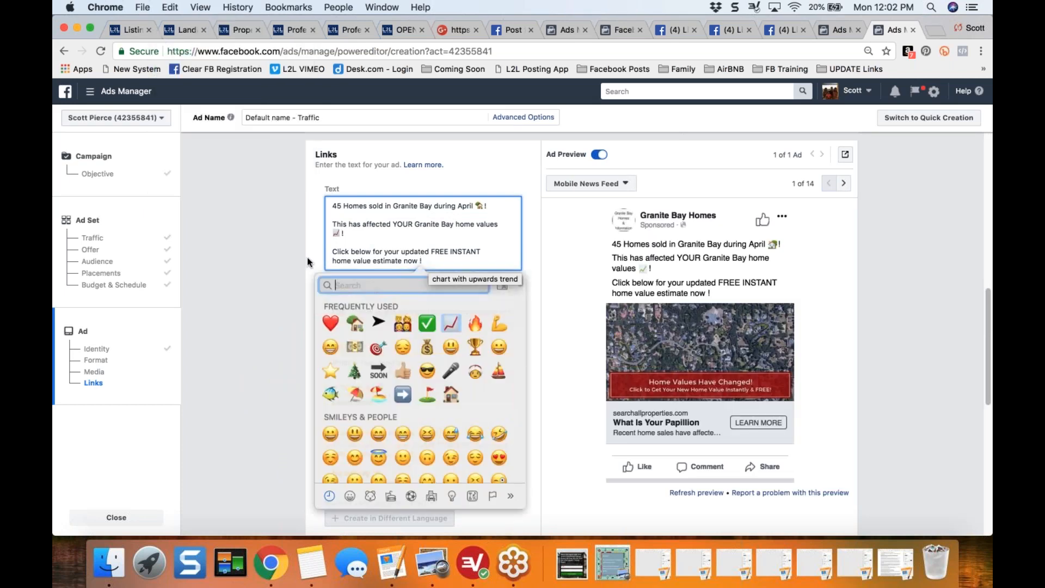
click(327, 317)
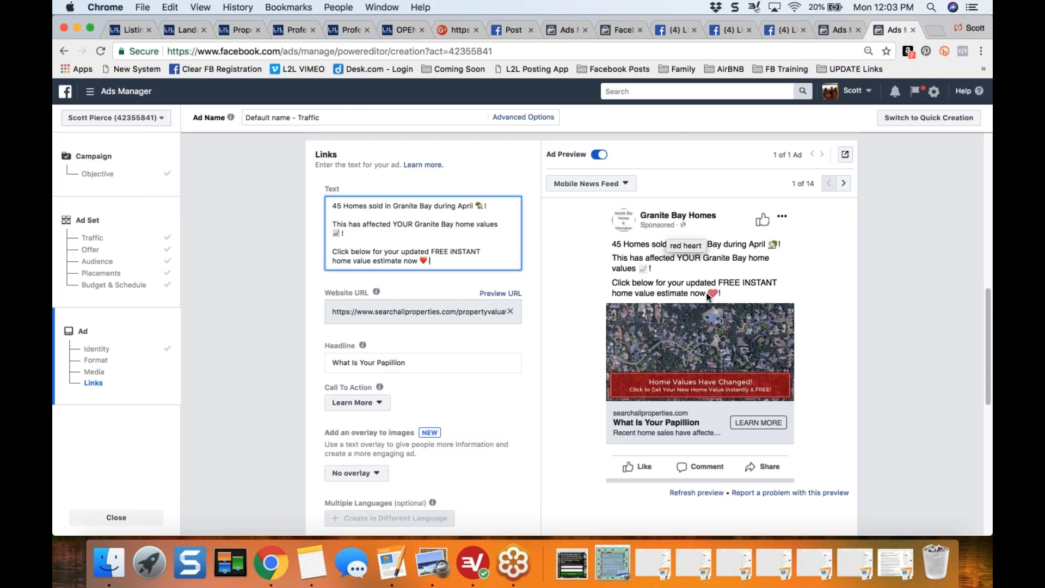
click(302, 369)
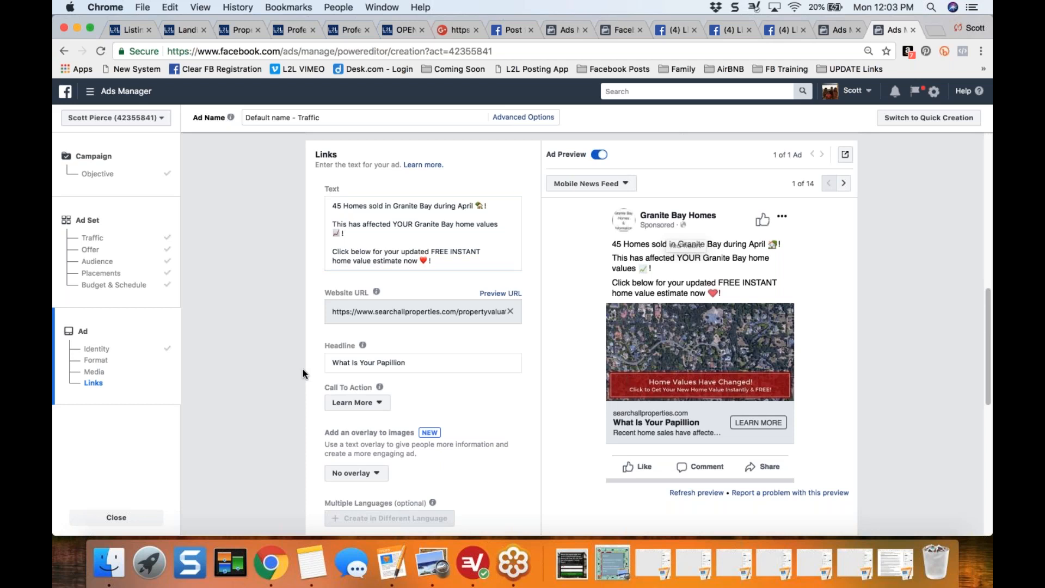
- Replace the ad headline with "Granite Bay Home Value Estimates FREE & INSTANT!"
scroll(303, 369, down, 1)
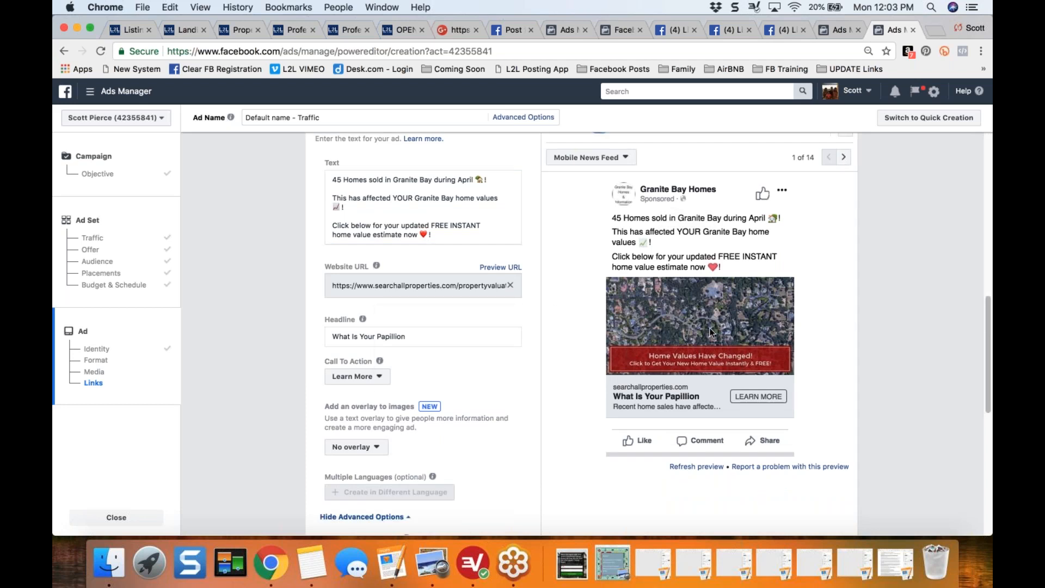
click(397, 335)
key(super+a)
key(Right)
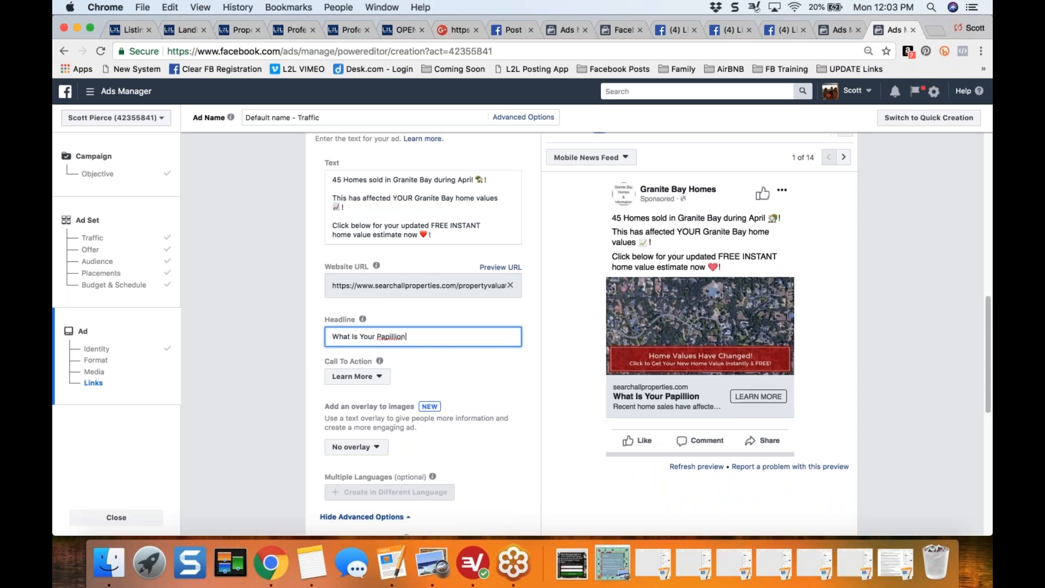
key(BackSpace)
key(BackSpace)
key(BackSpace)
key(BackSpace)
key(BackSpace)
key(BackSpace)
key(BackSpace)
key(BackSpace)
key(BackSpace)
text(g)
key(BackSpace)
text(G)
key(BackSpace)
key(BackSpace)
key(BackSpace)
key(BackSpace)
key(BackSpace)
key(BackSpace)
key(BackSpace)
key(BackSpace)
key(BackSpace)
key(BackSpace)
key(BackSpace)
key(BackSpace)
key(BackSpace)
key(BackSpace)
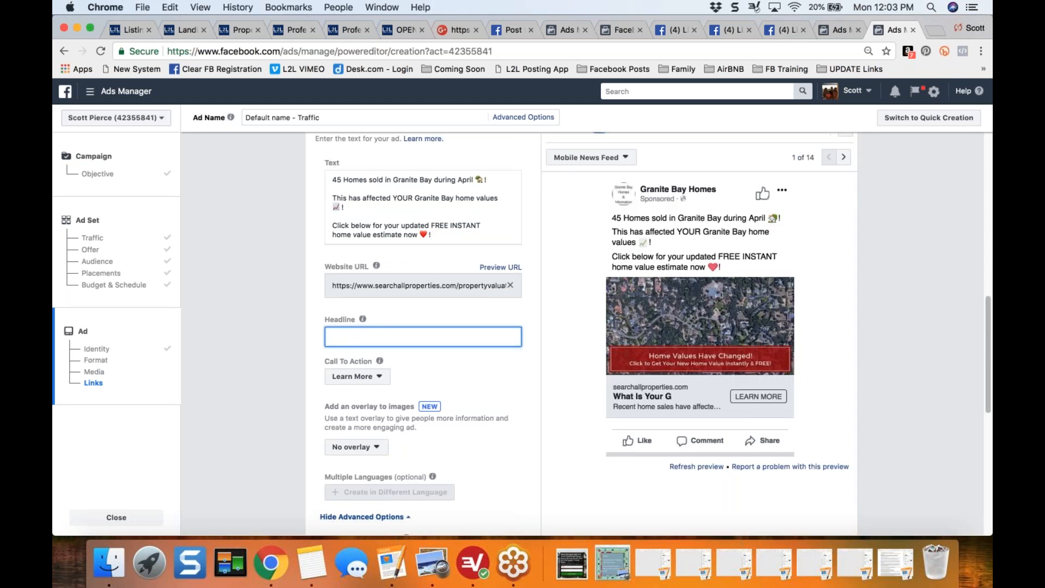
text(Granite Bay Home Value Estimates FREE )
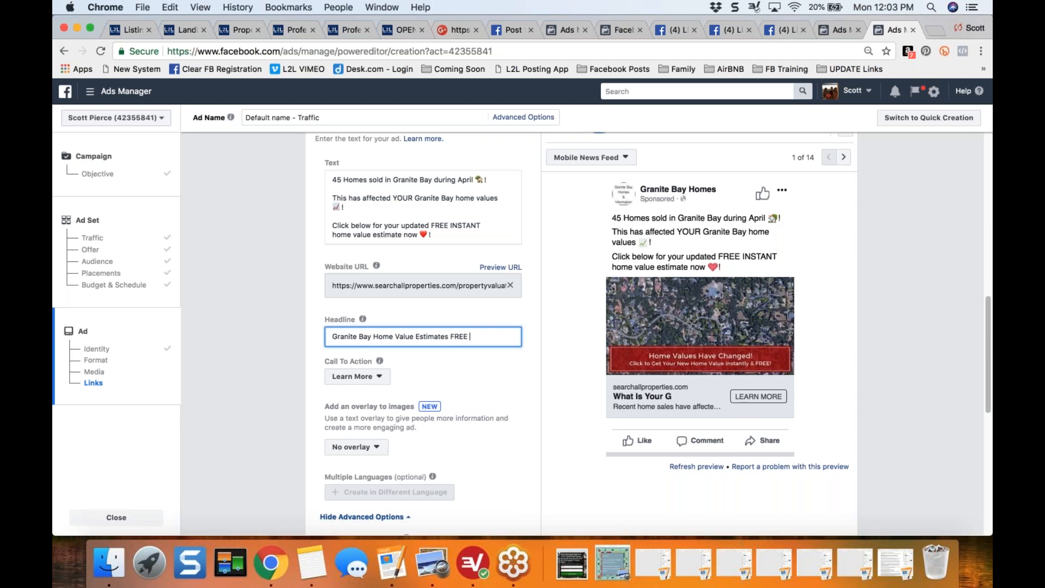
text(& INSTANT!)
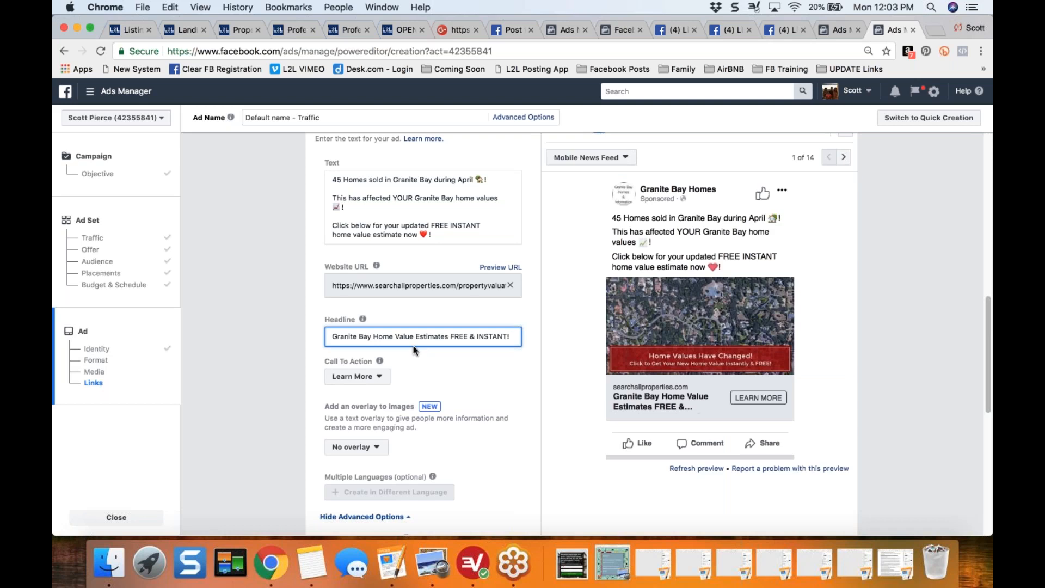
click(296, 380)
- Review the remaining ad options, including the display link, link description and conversion tracking, alongside the ad preview
scroll(296, 379, down, 2)
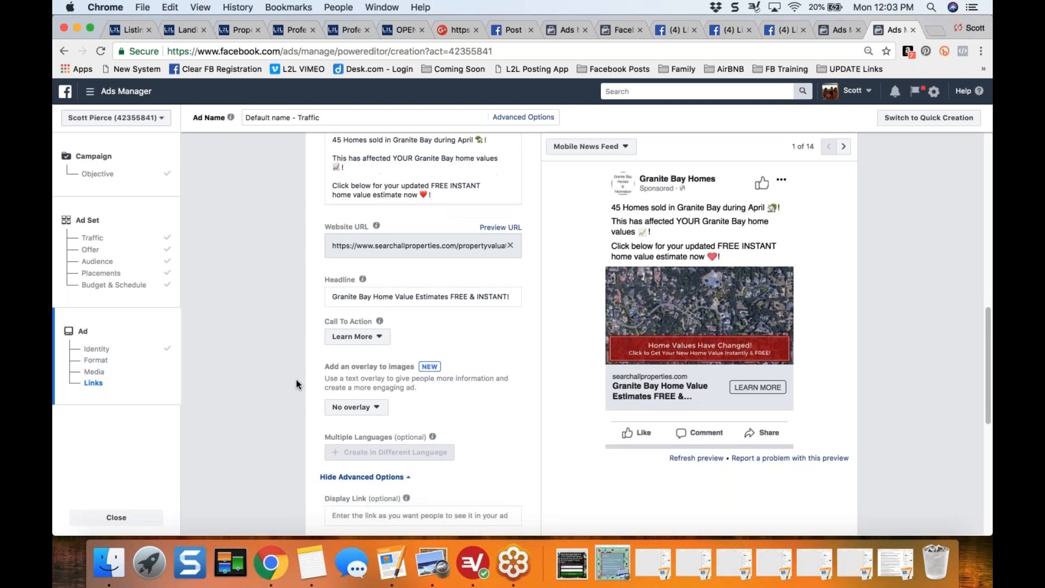
scroll(296, 380, down, 10)
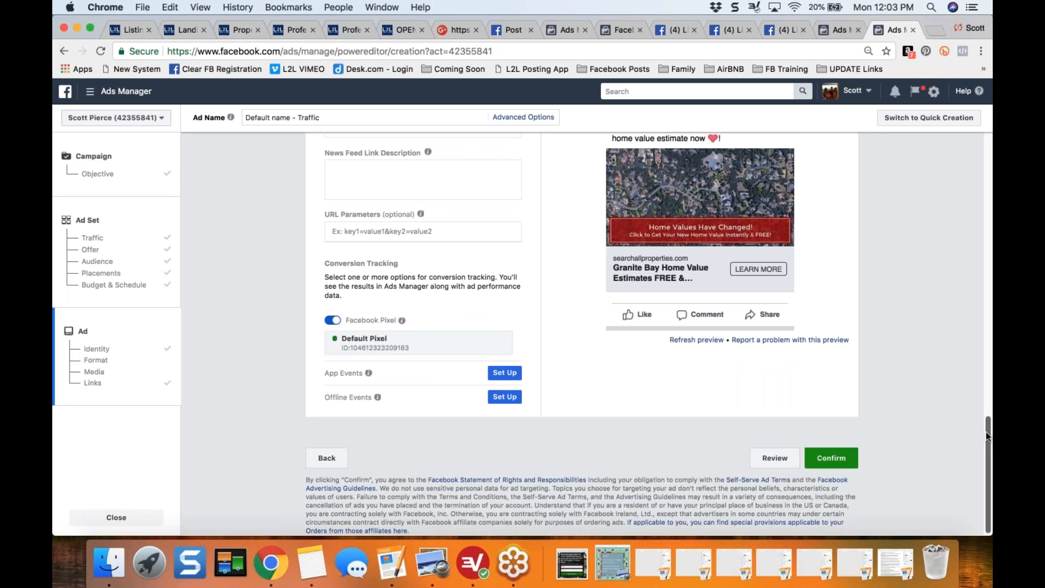
scroll(985, 432, up, 5)
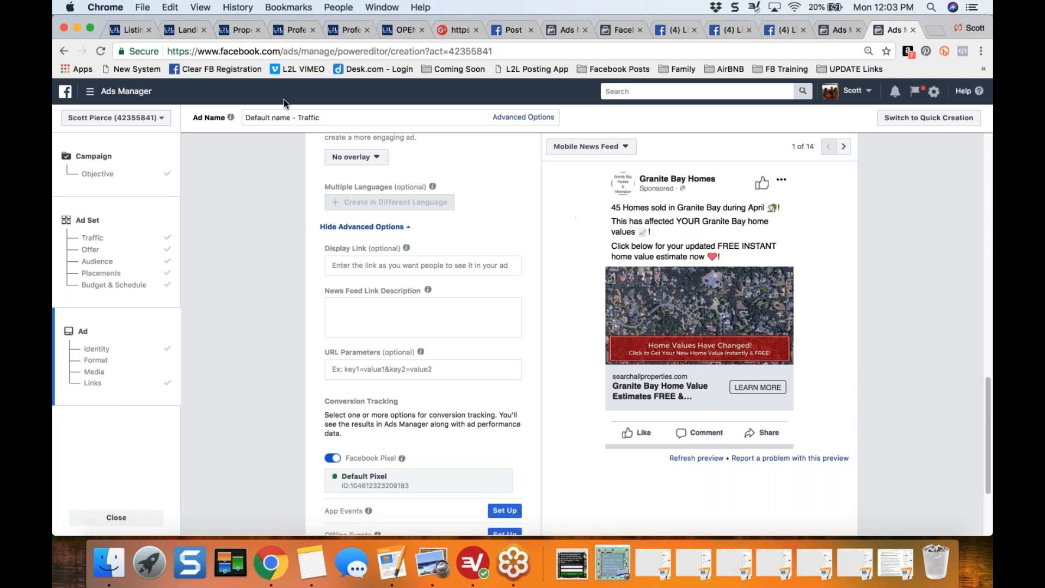
- Review the Papillion valuation page and its results page, and choose 04/05/2018 as the date for the onsite valuation
click(292, 30)
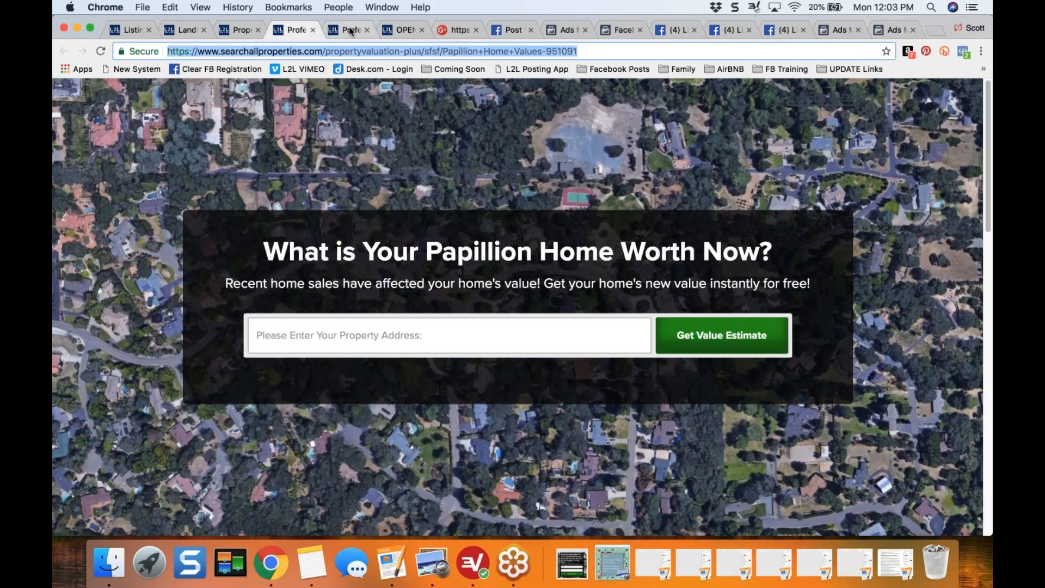
click(348, 29)
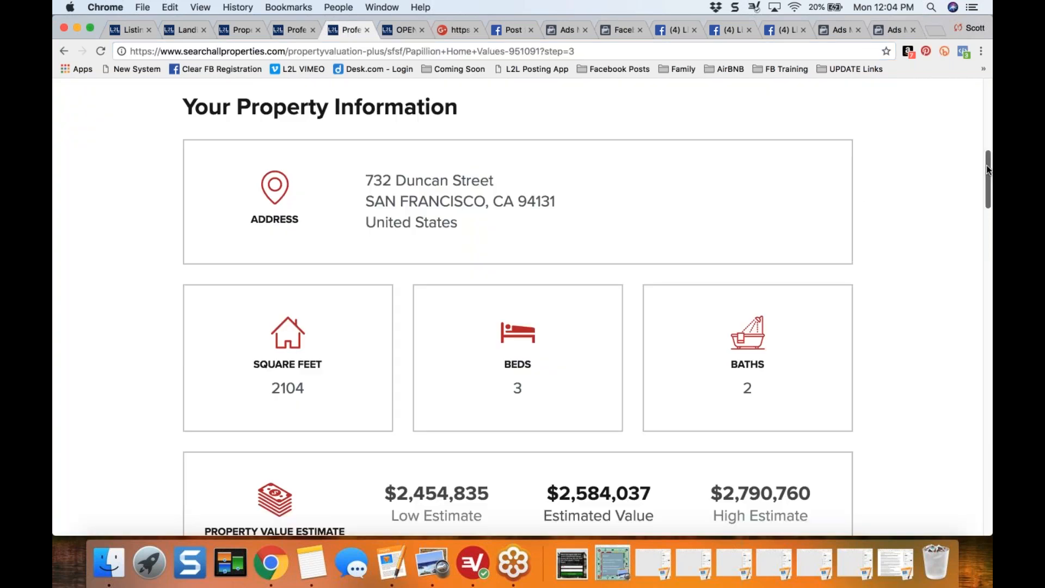
drag(988, 170, 981, 237)
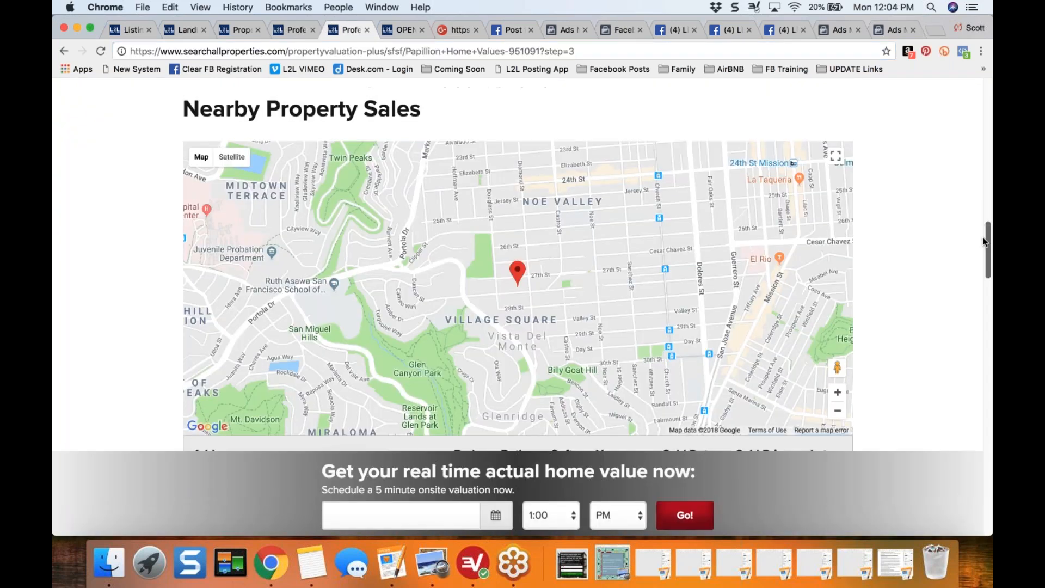
drag(325, 467, 717, 478)
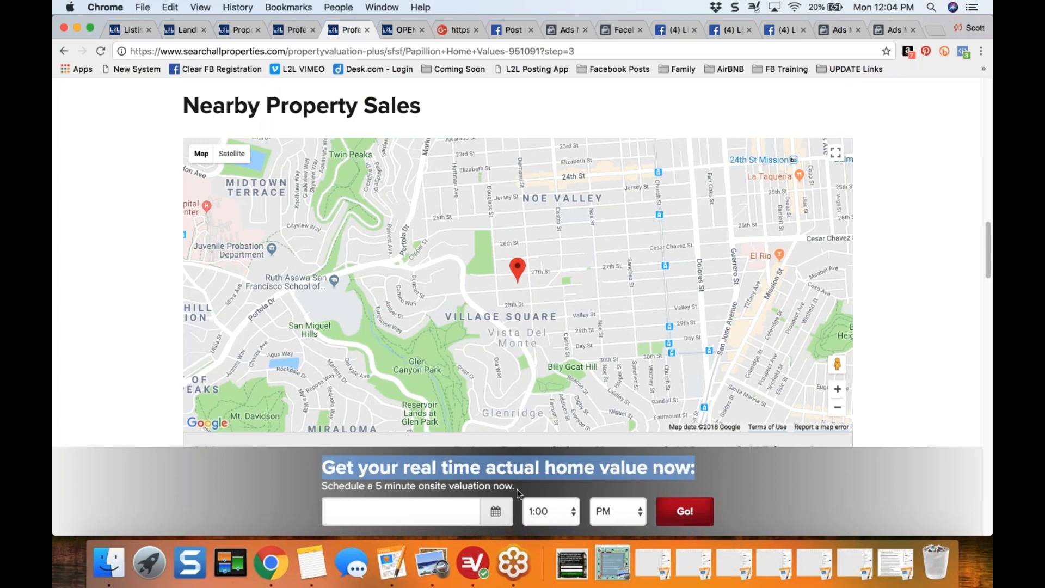
click(494, 517)
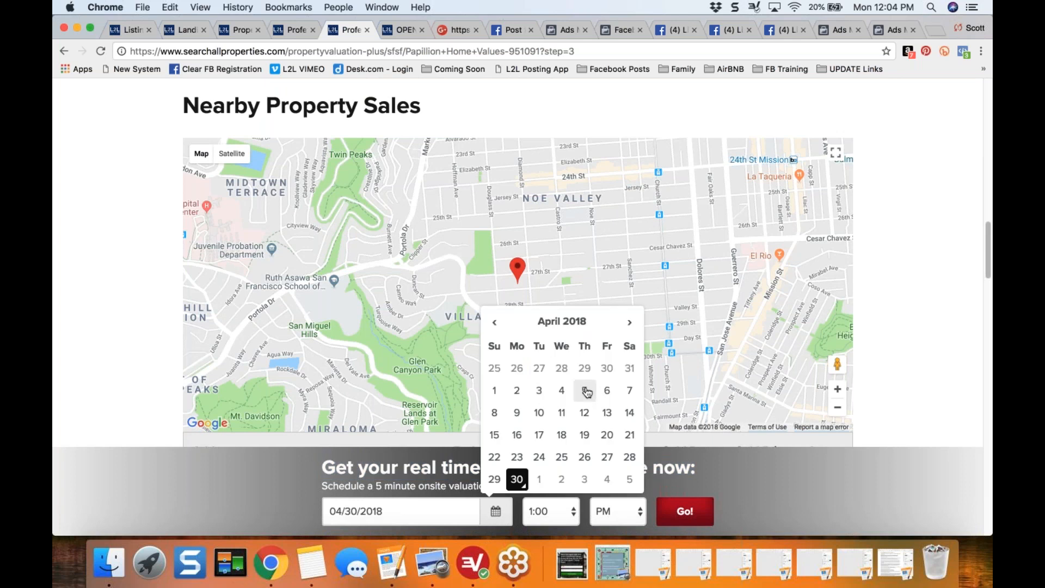
click(585, 391)
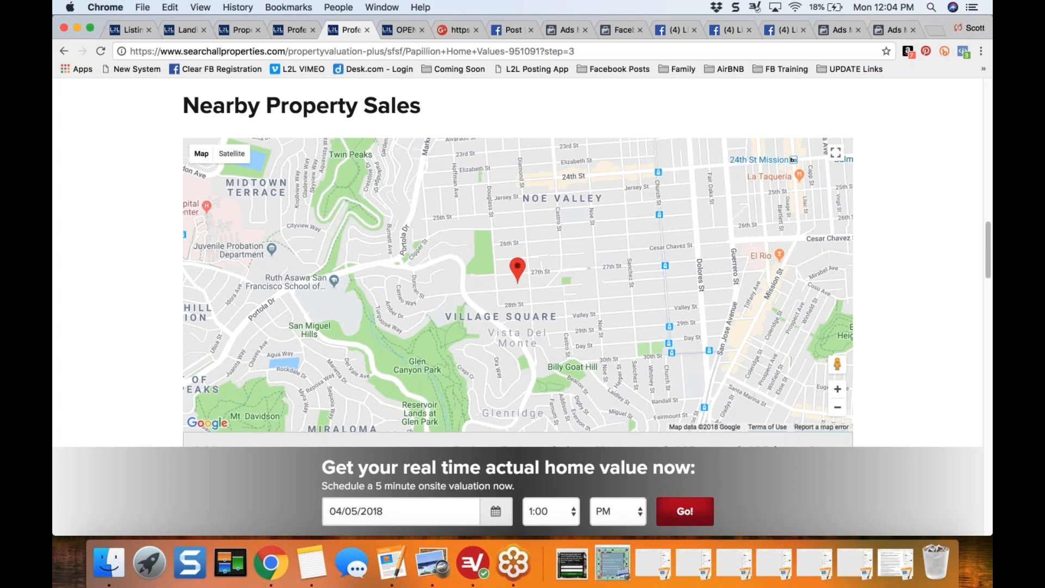
- Return to the Property Valuation PLUS landing page list and highlight the "Monthly Market Report, Week 1" note of a Granite Bay page
click(286, 27)
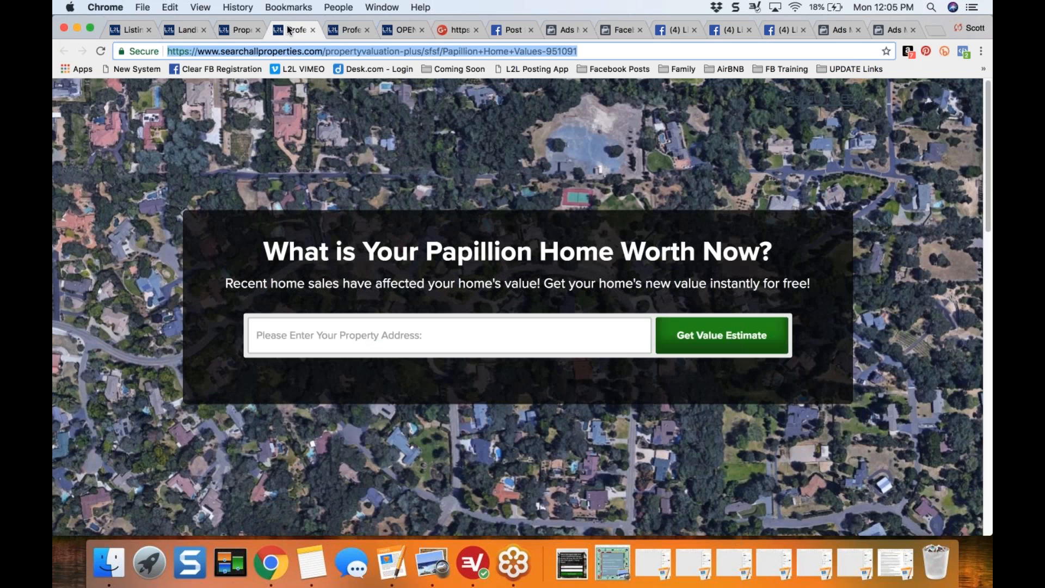
click(238, 30)
click(132, 30)
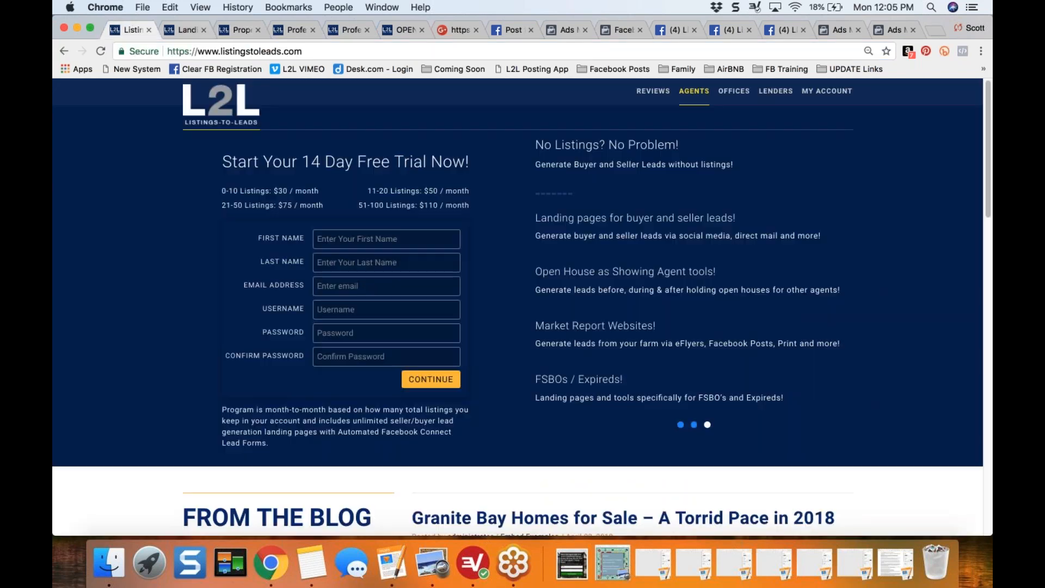
click(181, 29)
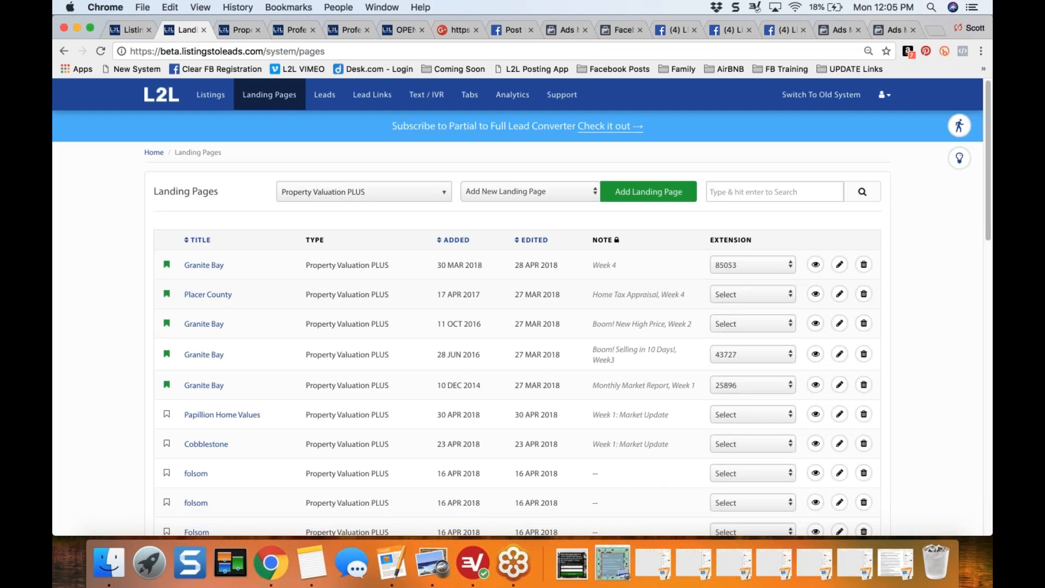
drag(593, 359, 699, 361)
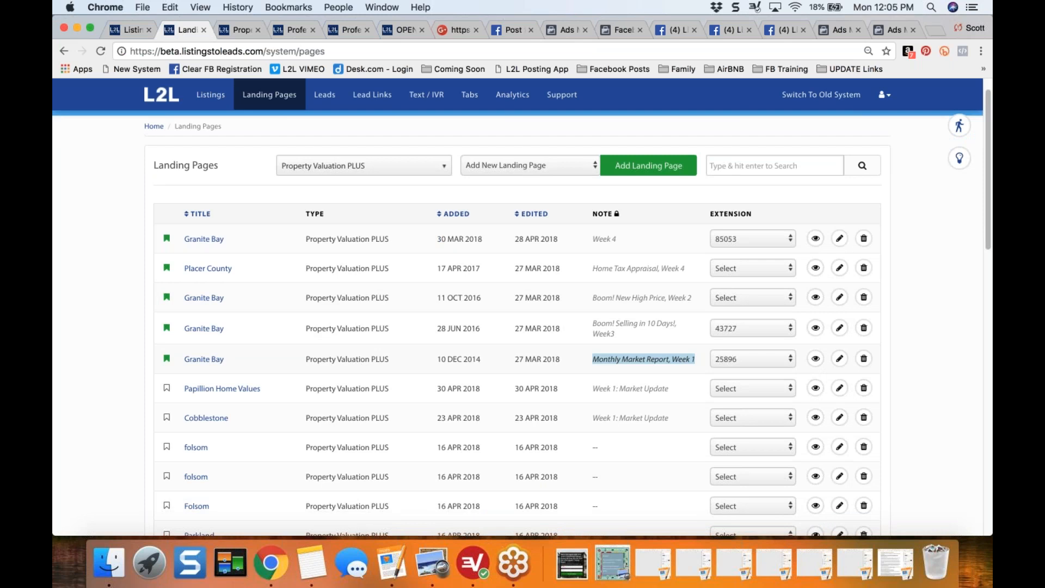
- Highlight the Week 2, Week 3 and both Week 4 notes of the bookmarked landing pages in rotation order
drag(594, 302, 696, 305)
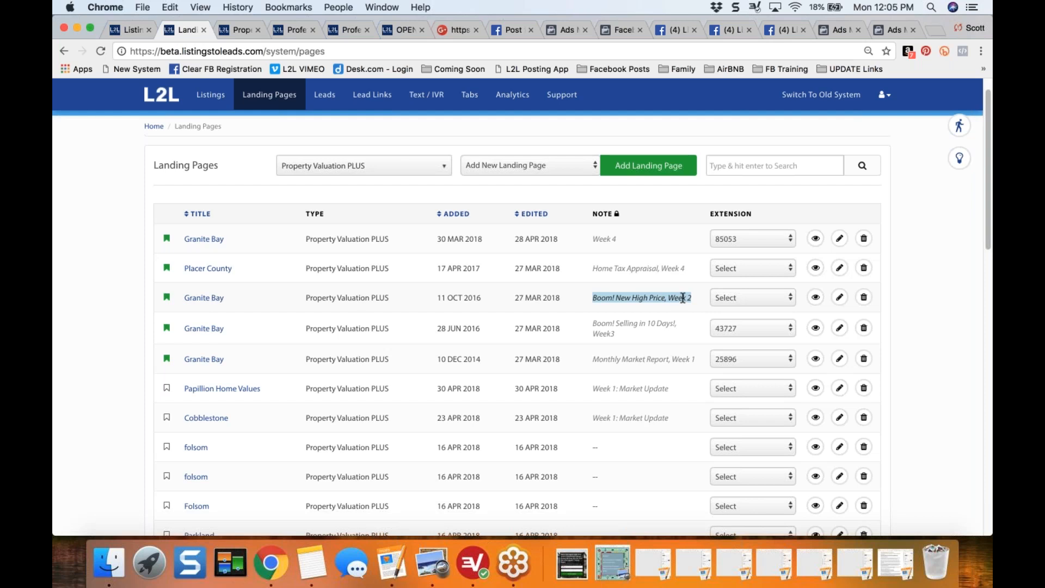
drag(591, 323, 644, 338)
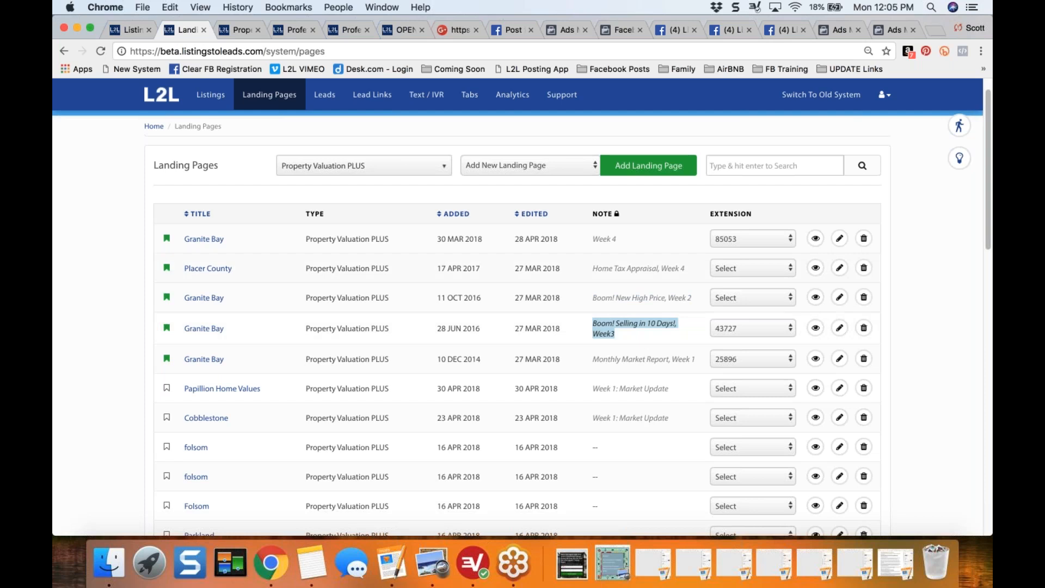
drag(592, 268, 680, 267)
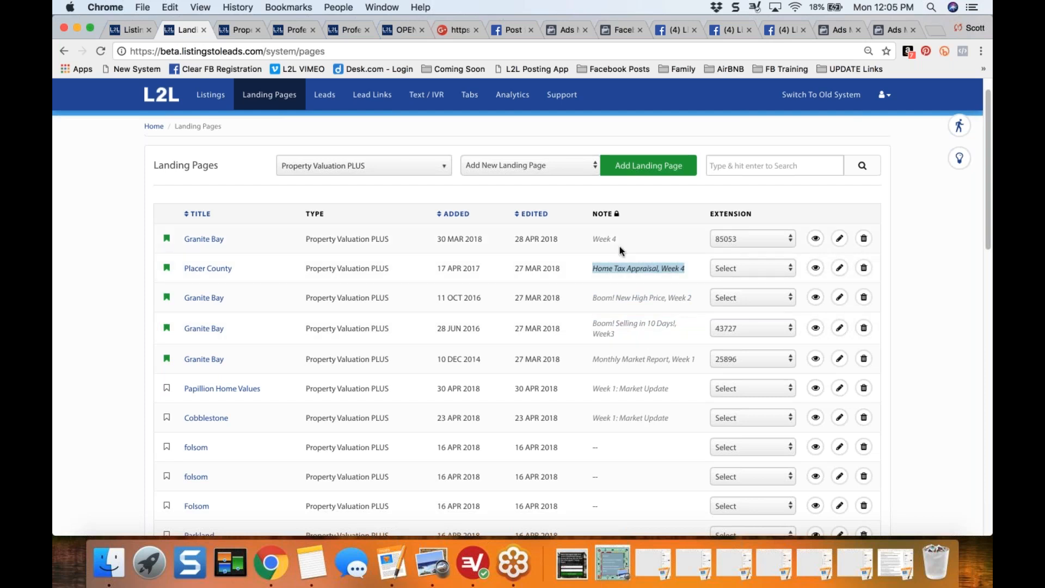
drag(597, 238, 617, 238)
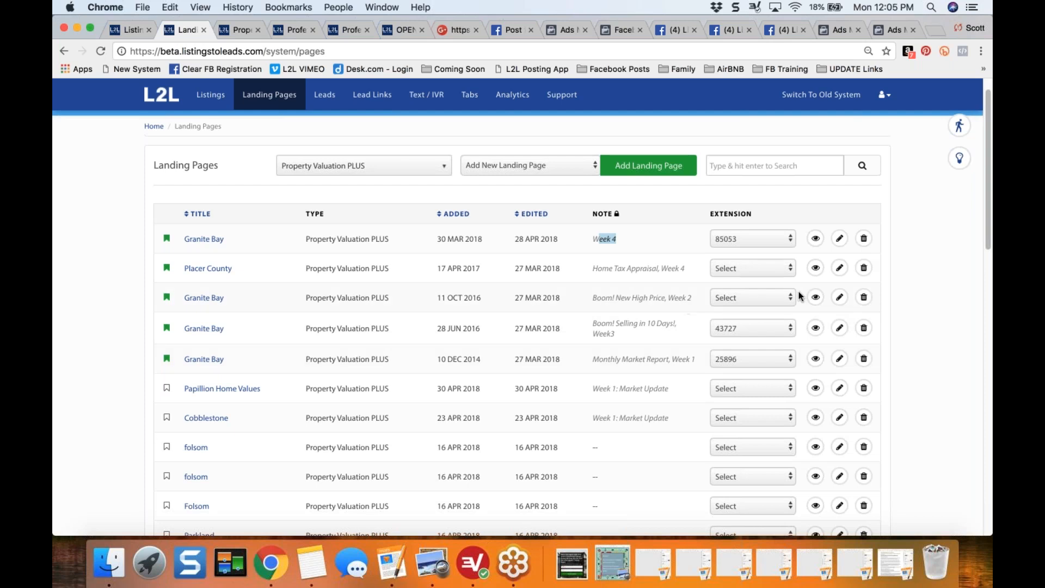
- Preview the Granite Bay landing pages for Week 2, Week 3 and Week 4, and return to the landing page list
click(815, 298)
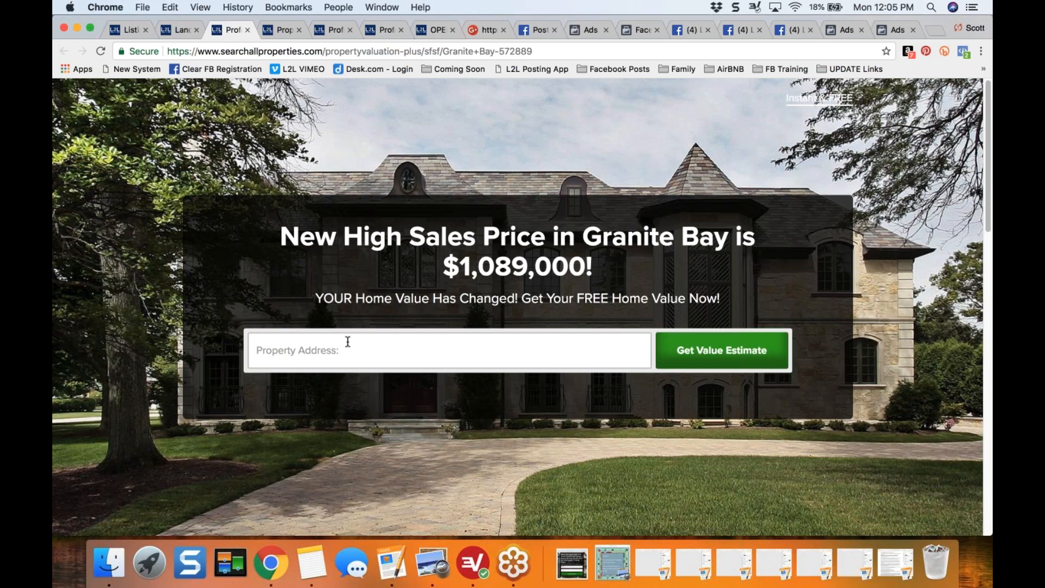
click(247, 31)
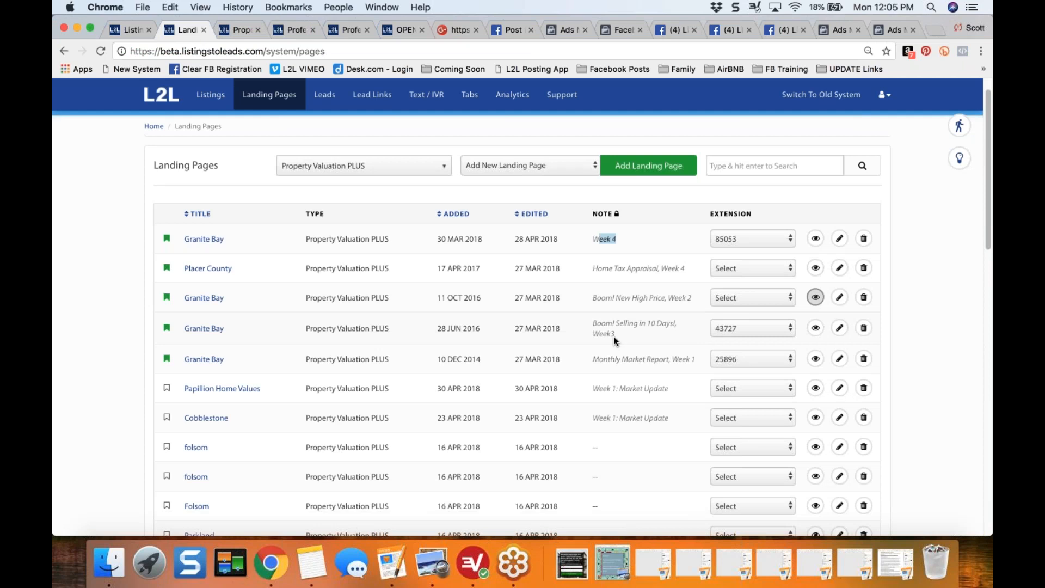
drag(592, 321, 616, 334)
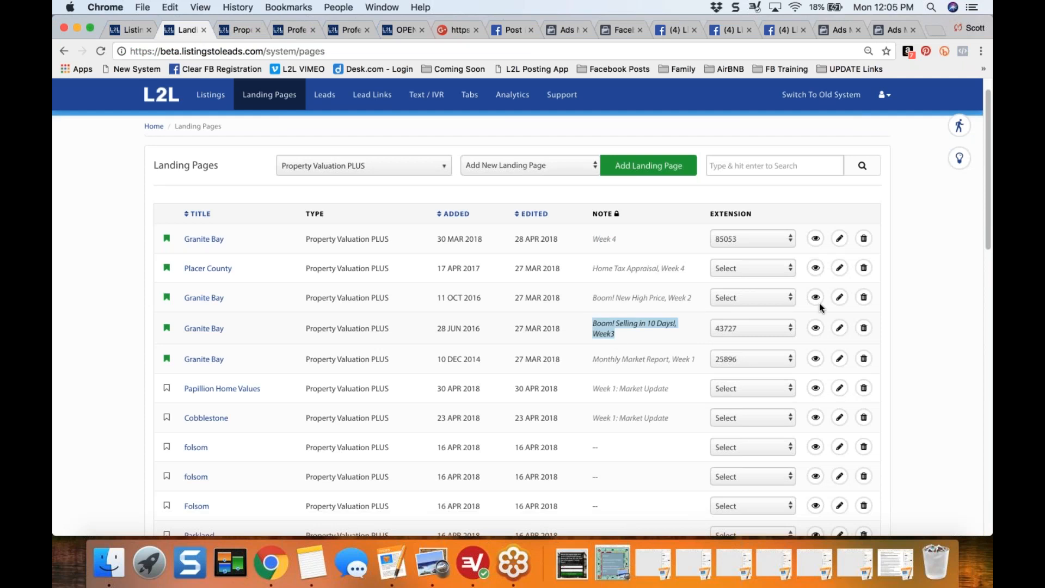
click(816, 327)
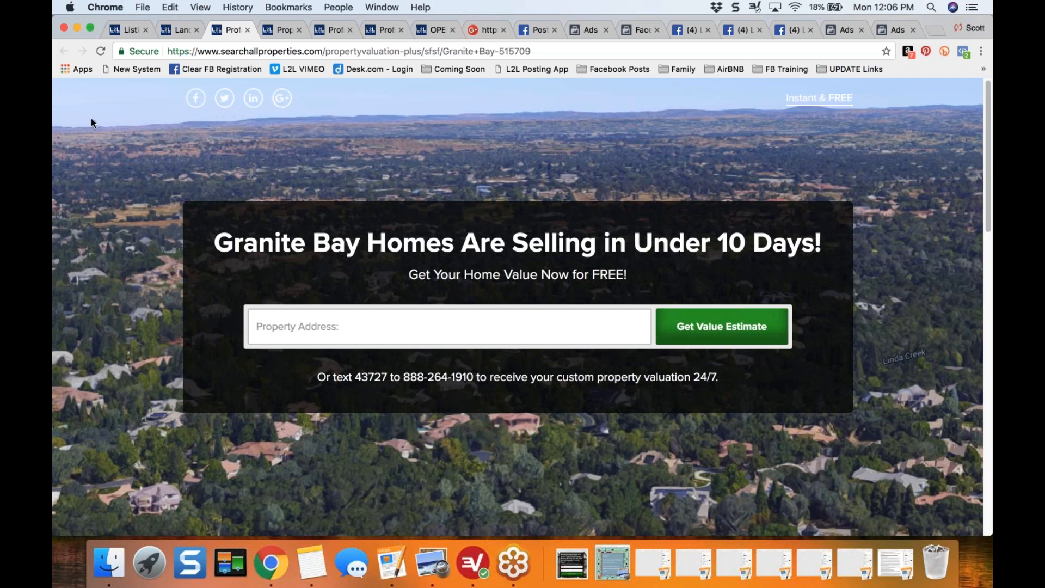
click(180, 28)
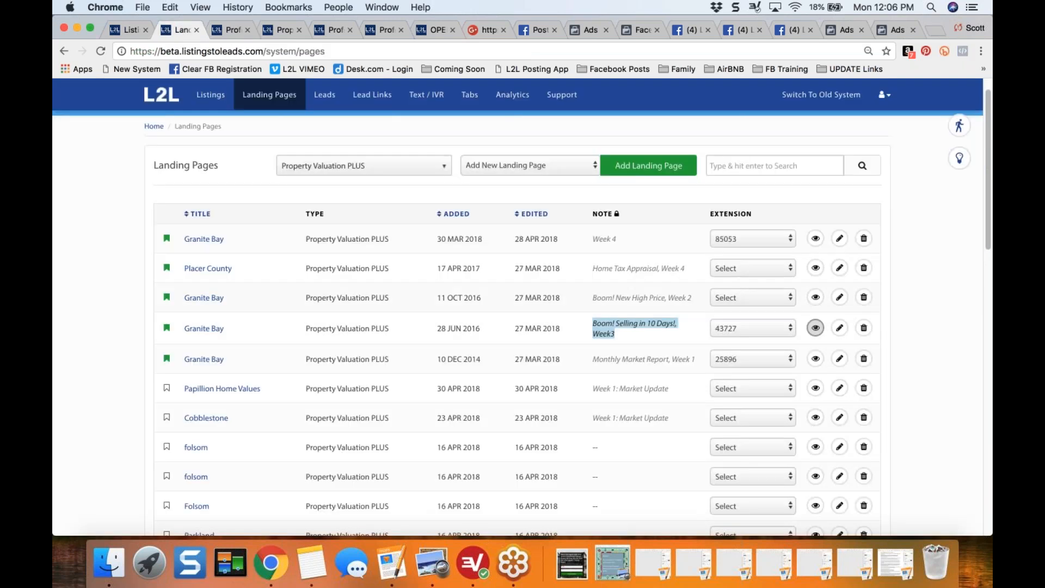
click(815, 240)
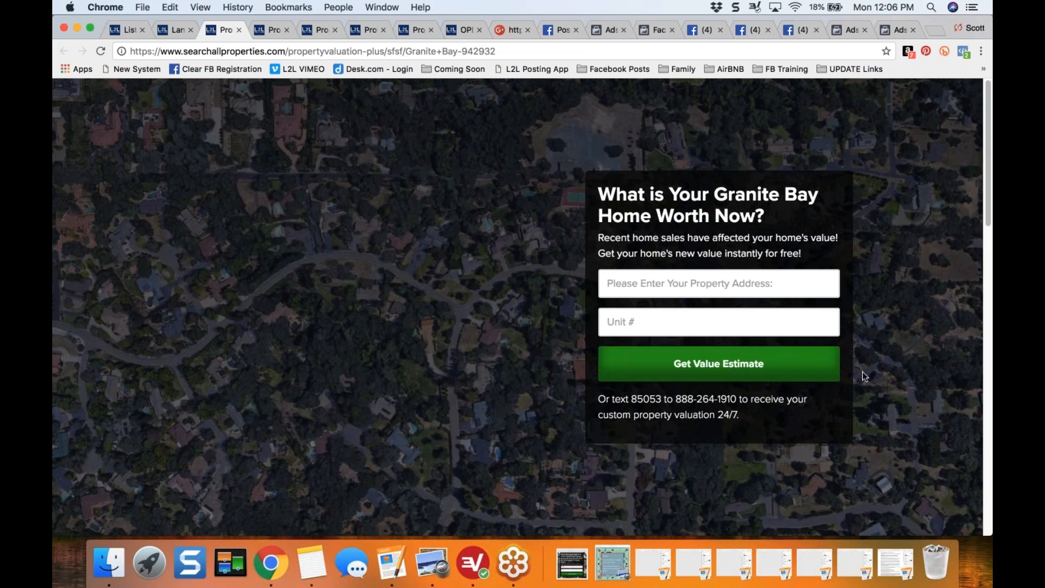
click(125, 30)
click(172, 32)
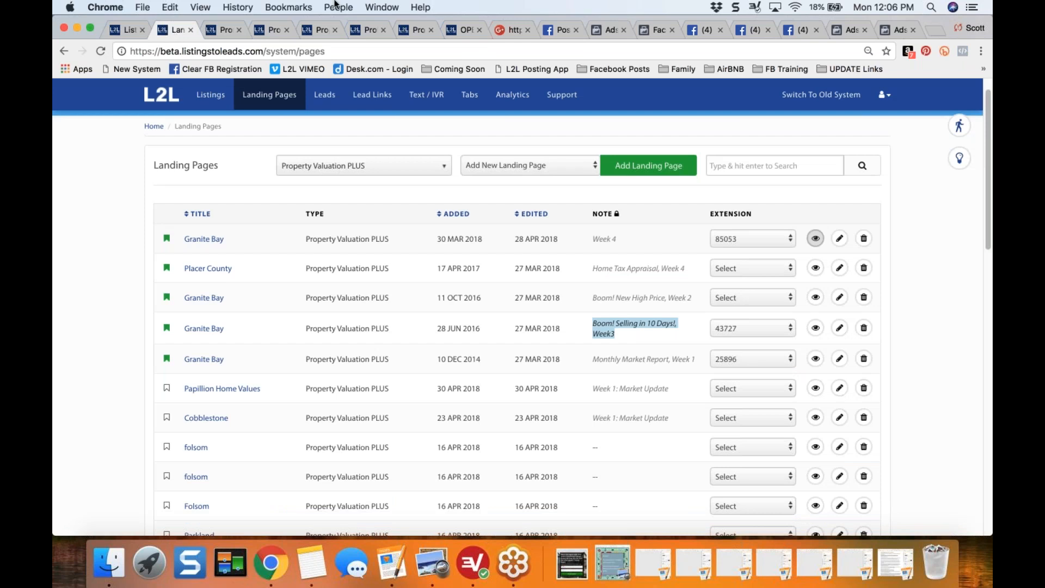
- Switch to Ads Manager, review the audience settings of the Granite Bay and Papillion ad sets, and highlight Papillion's potential reach
click(657, 30)
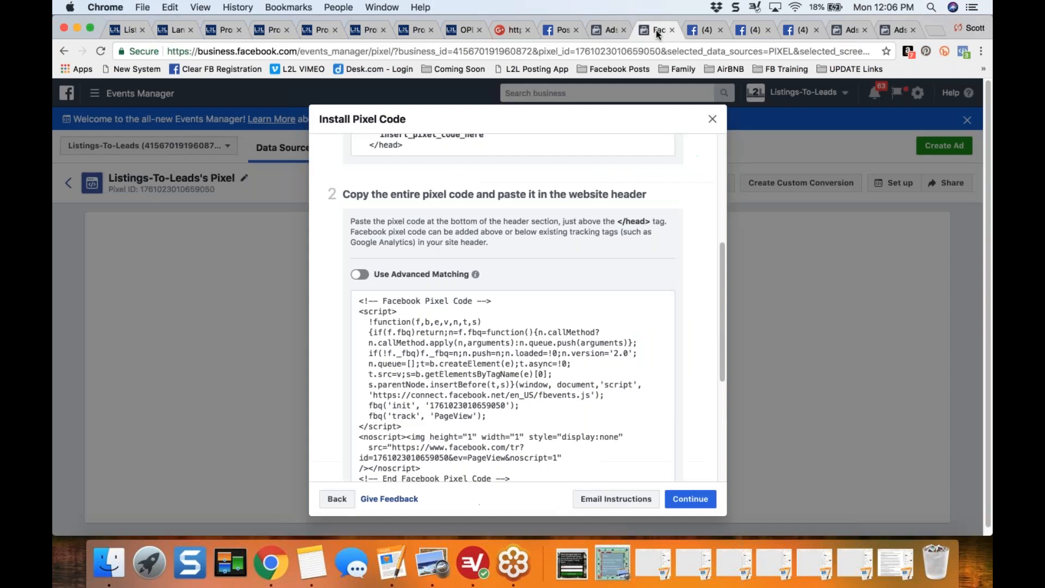
click(849, 31)
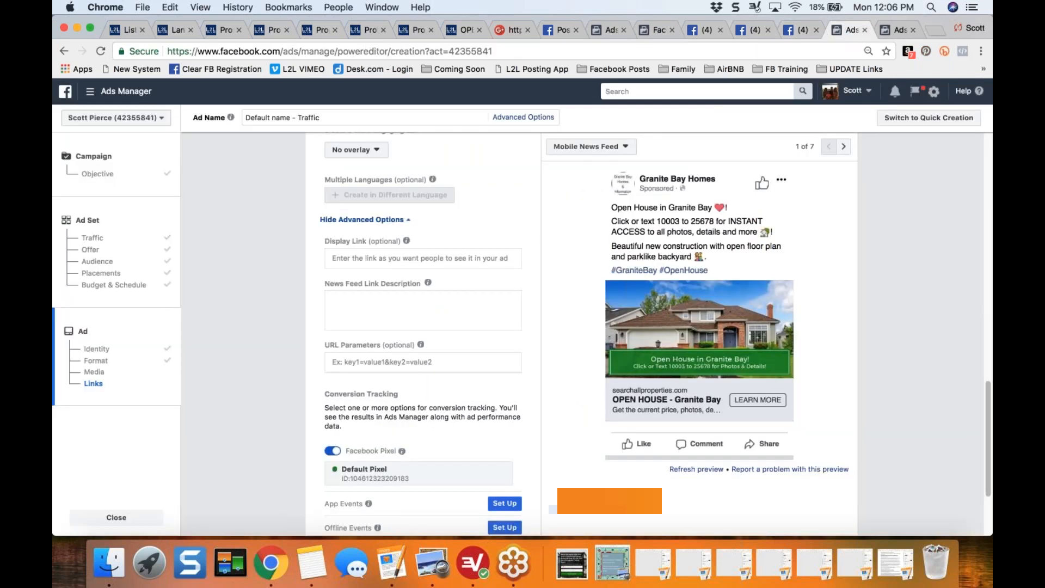
click(99, 265)
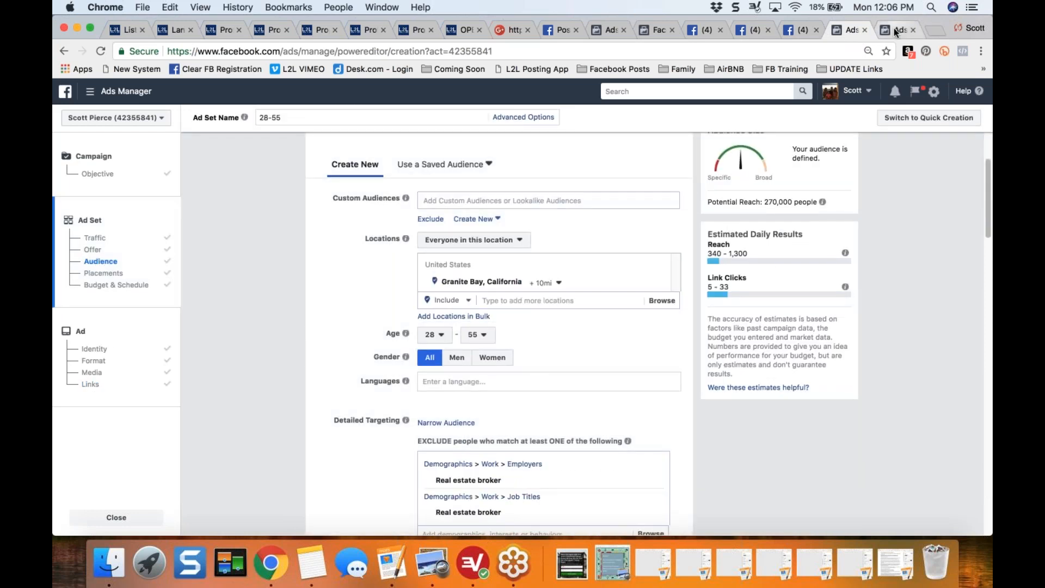
click(894, 29)
click(93, 262)
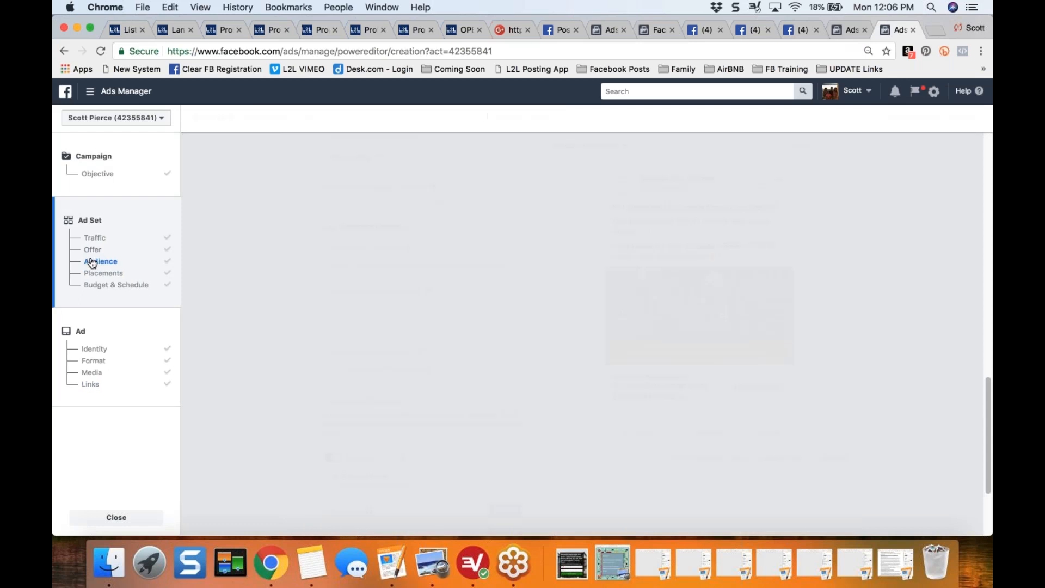
drag(707, 202, 793, 198)
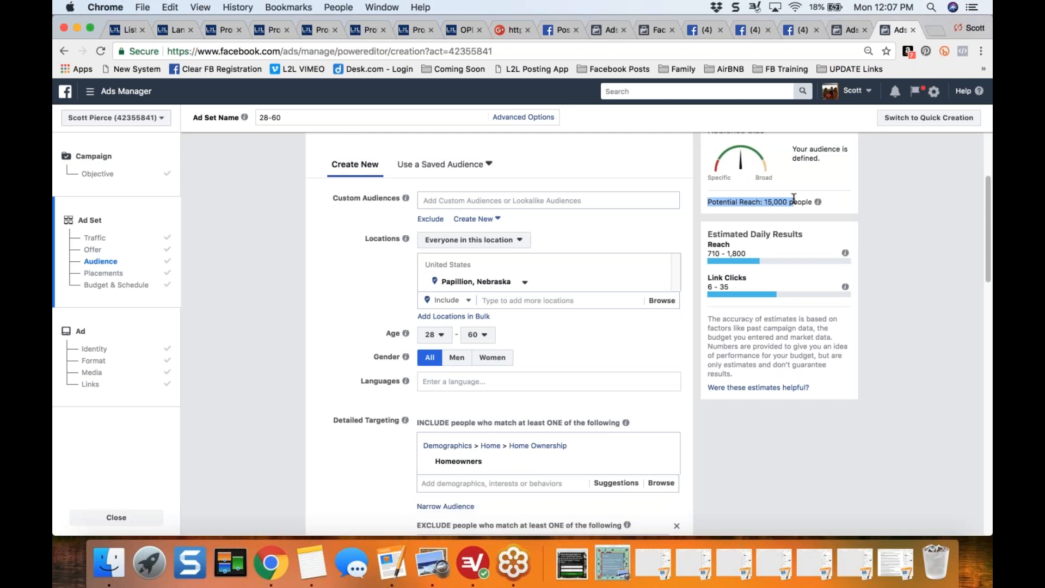
- Remove Homeowners from the included detailed targeting of the Papillion audience and check the potential reach
mouse_move(523, 466)
mouse_move(613, 458)
click(664, 465)
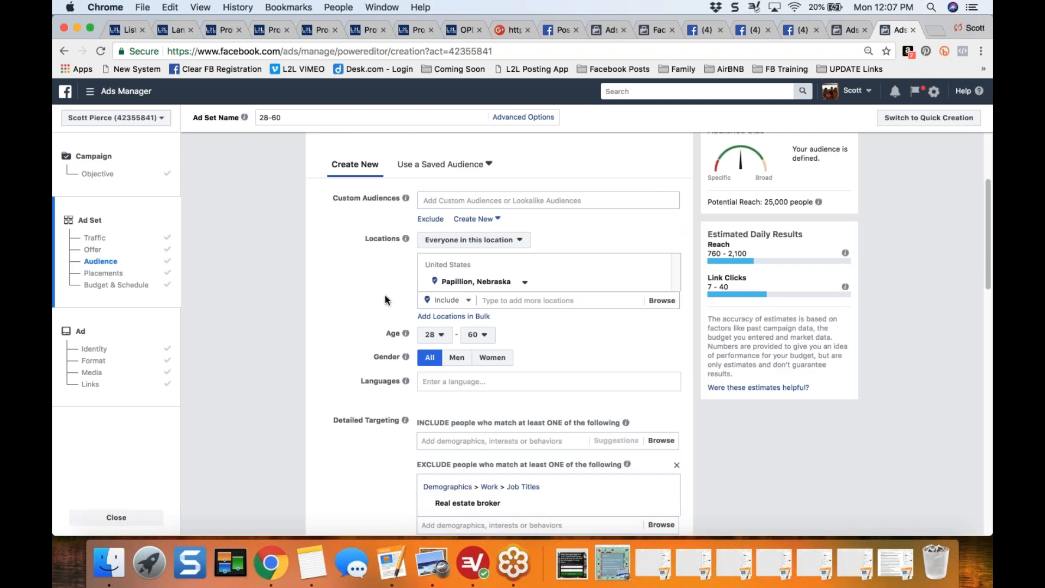
drag(712, 202, 784, 203)
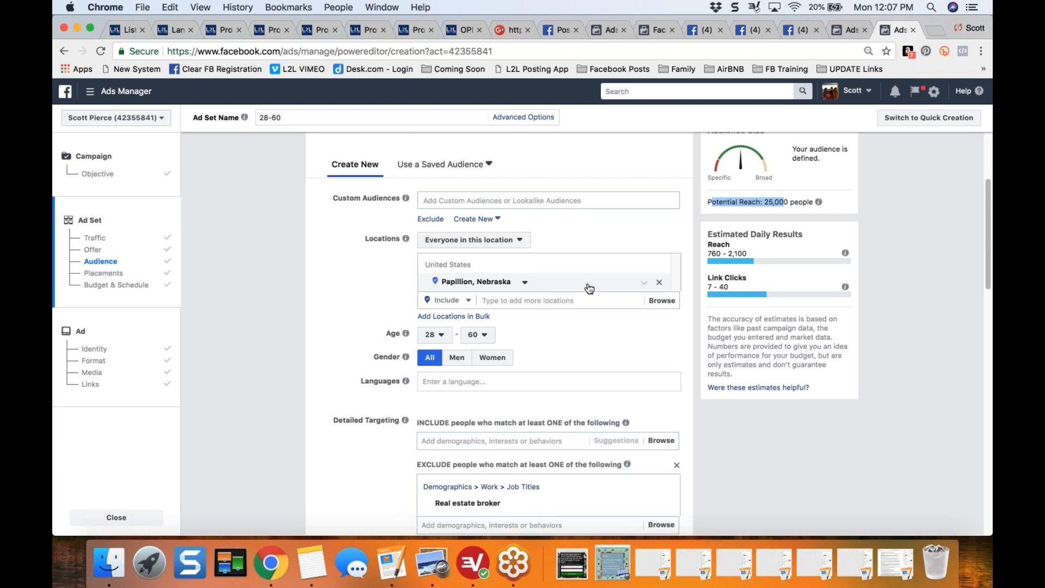
- Expand the Papillion, Nebraska location to cities within a 10-mile radius and check the potential reach
click(525, 283)
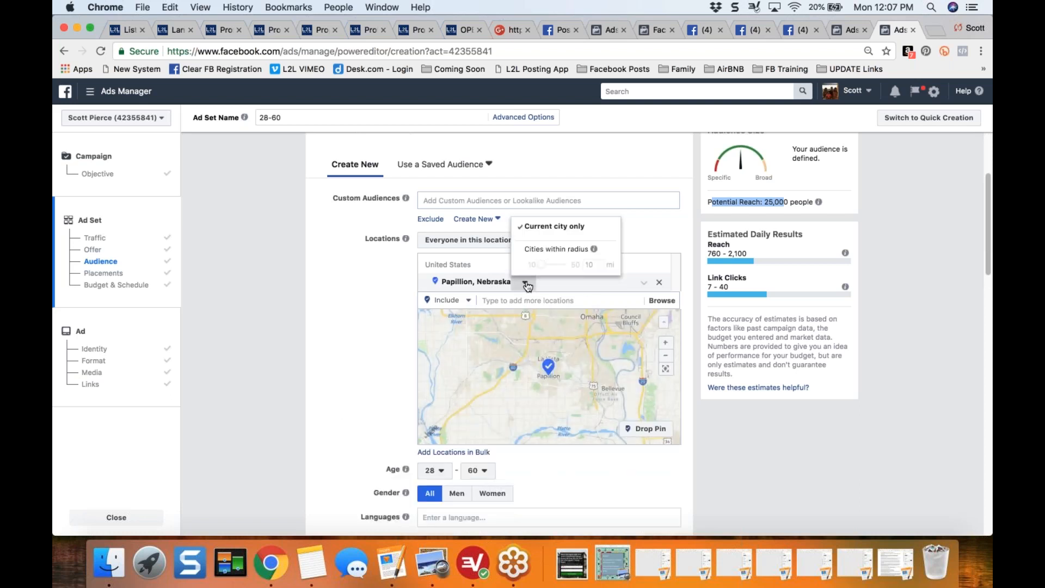
click(557, 251)
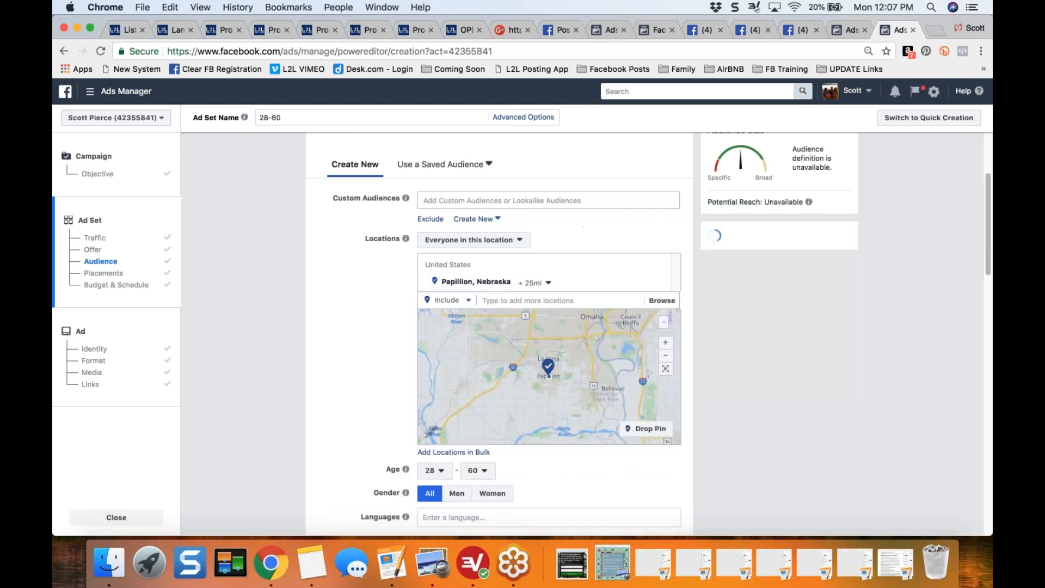
click(544, 283)
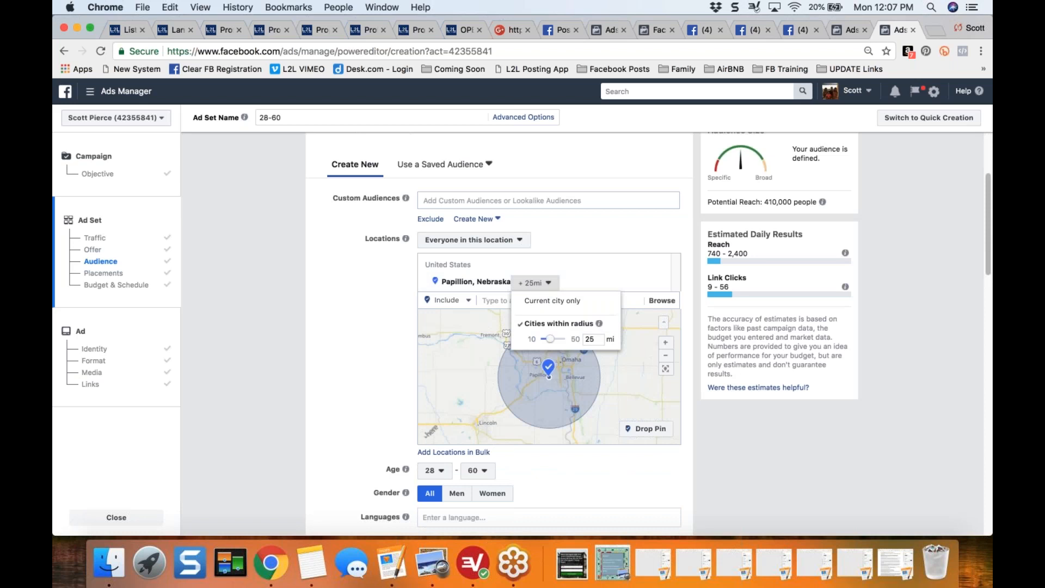
drag(550, 338, 542, 339)
click(367, 354)
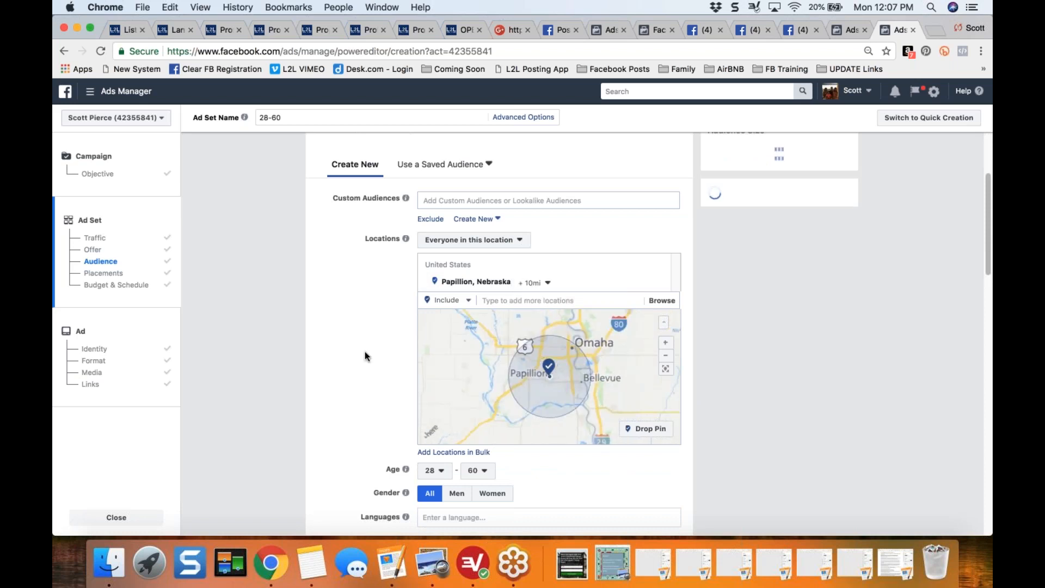
drag(751, 201, 805, 204)
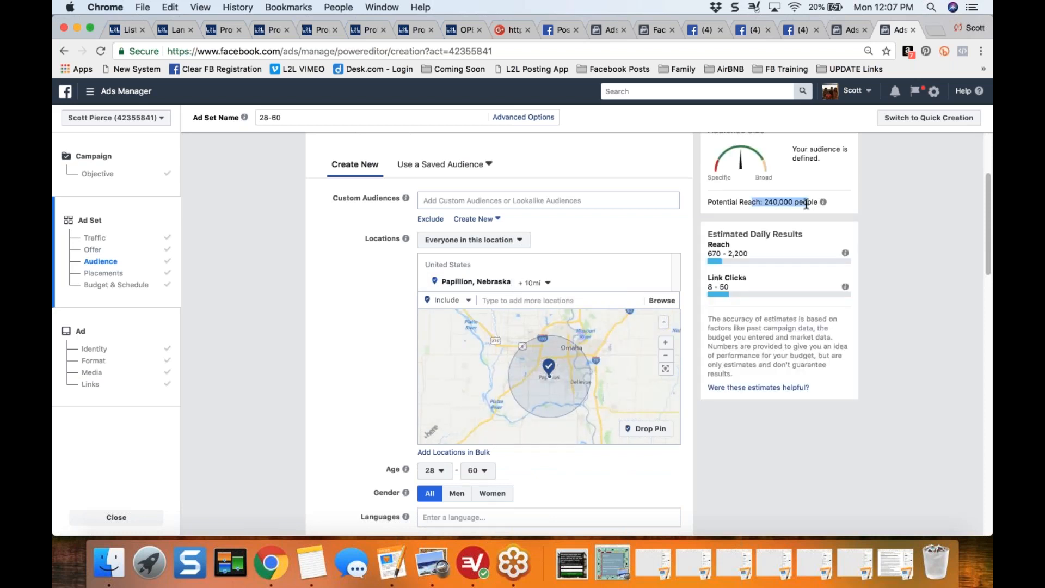
drag(806, 203, 790, 203)
- Limit the Papillion, Nebraska location to the current city only and check the potential reach
click(548, 283)
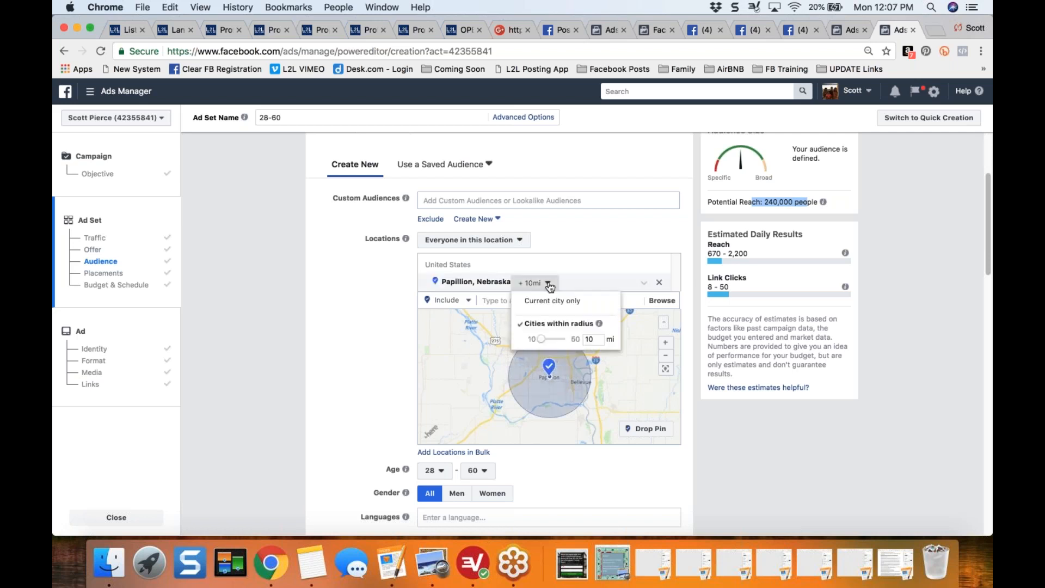
click(551, 301)
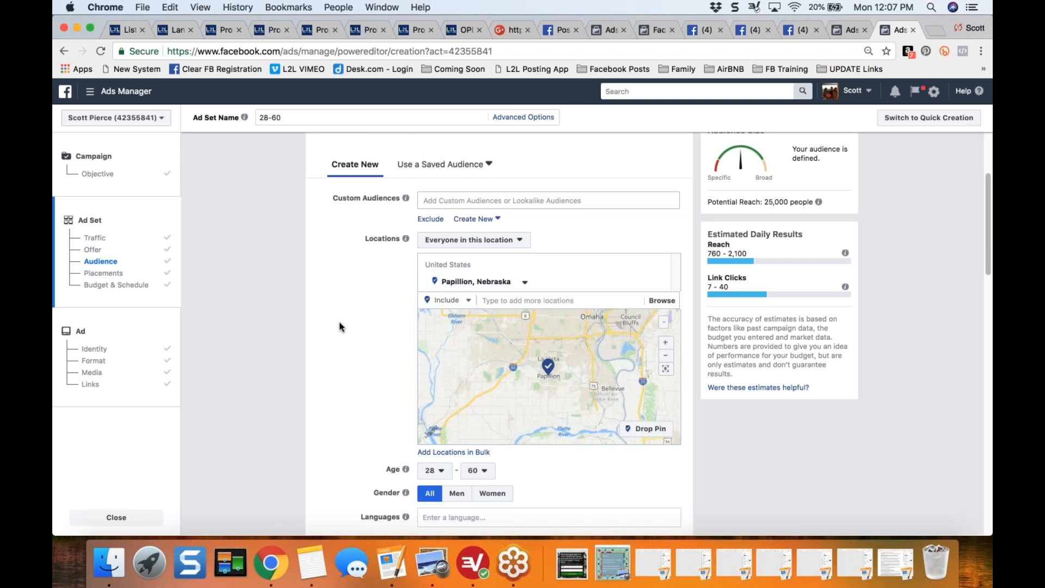
drag(764, 202, 795, 202)
click(346, 426)
- Add the Homeowners demographic to the included detailed targeting and check the potential reach
scroll(373, 401, down, 3)
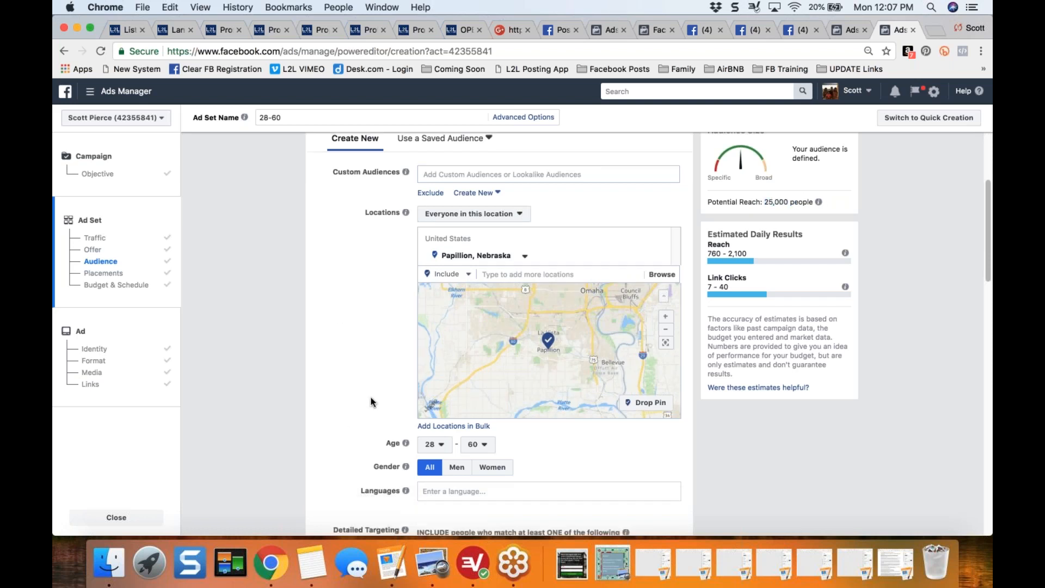
scroll(318, 322, down, 3)
scroll(316, 321, down, 2)
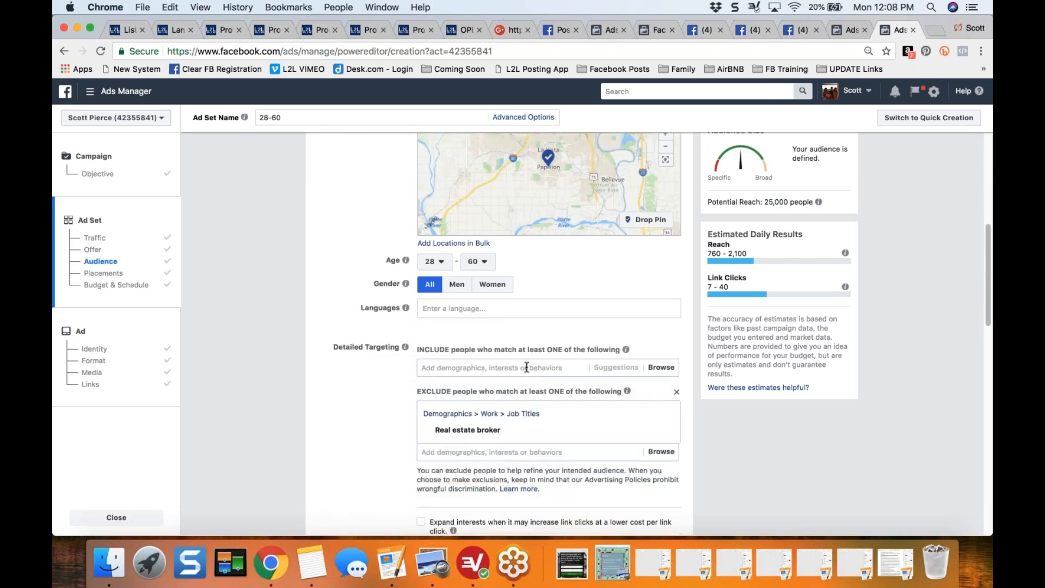
click(526, 368)
text(home)
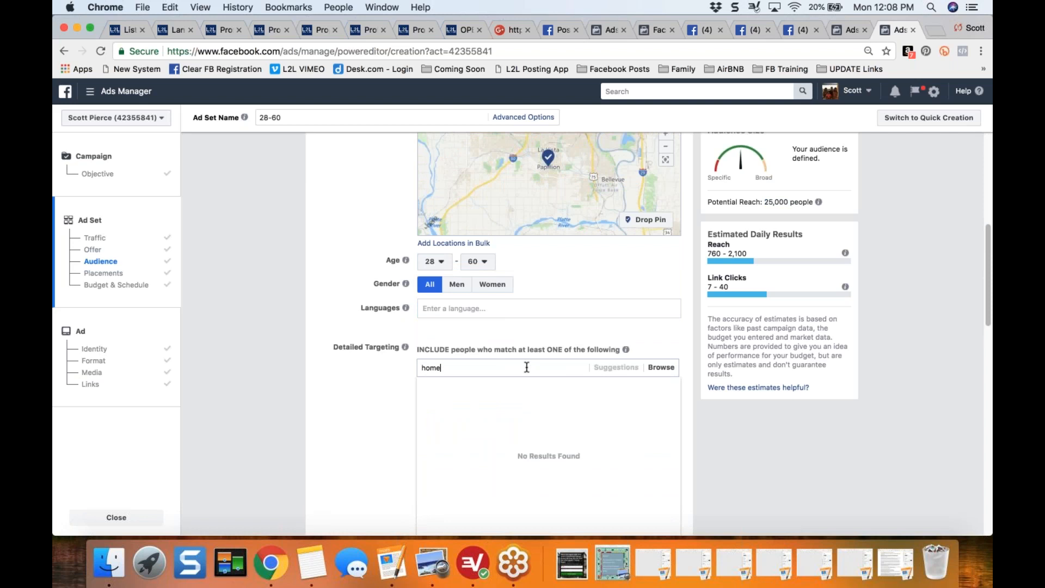
text(owners)
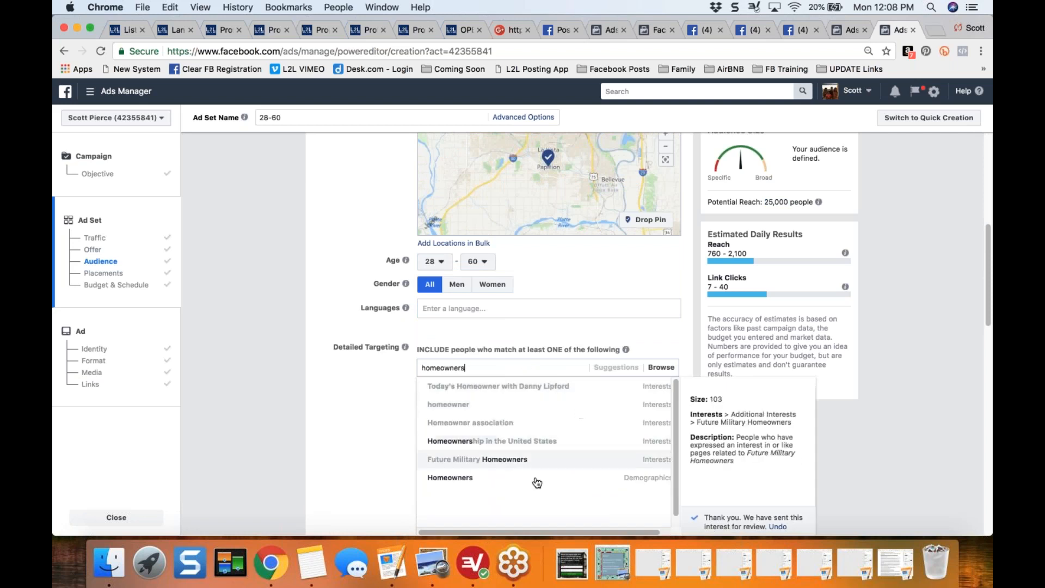
click(645, 482)
drag(751, 202, 797, 203)
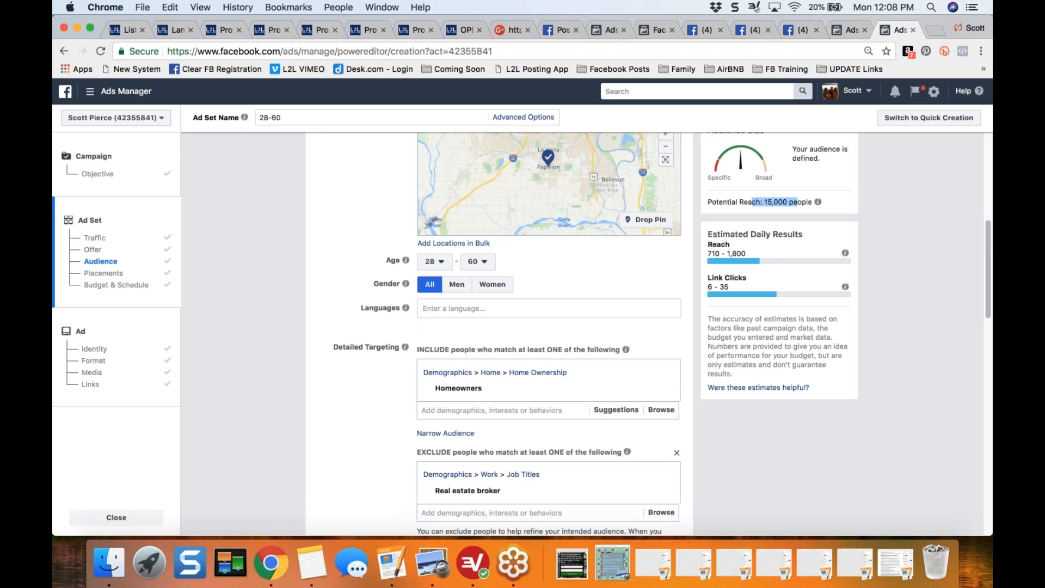
click(314, 375)
- Replace the Papillion location in the audience with Miami, Florida
scroll(314, 374, up, 5)
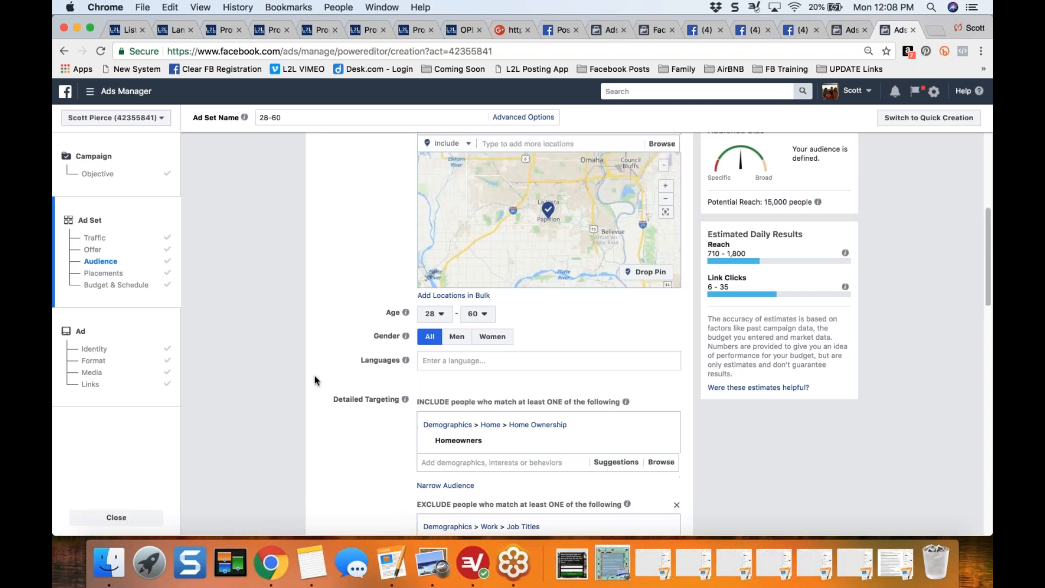
scroll(763, 206, up, 3)
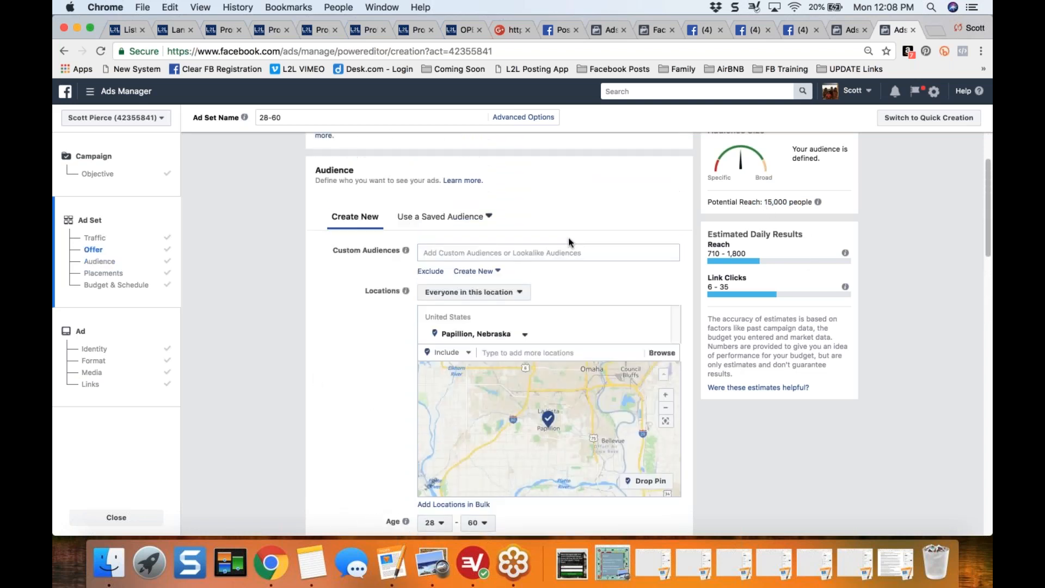
click(659, 334)
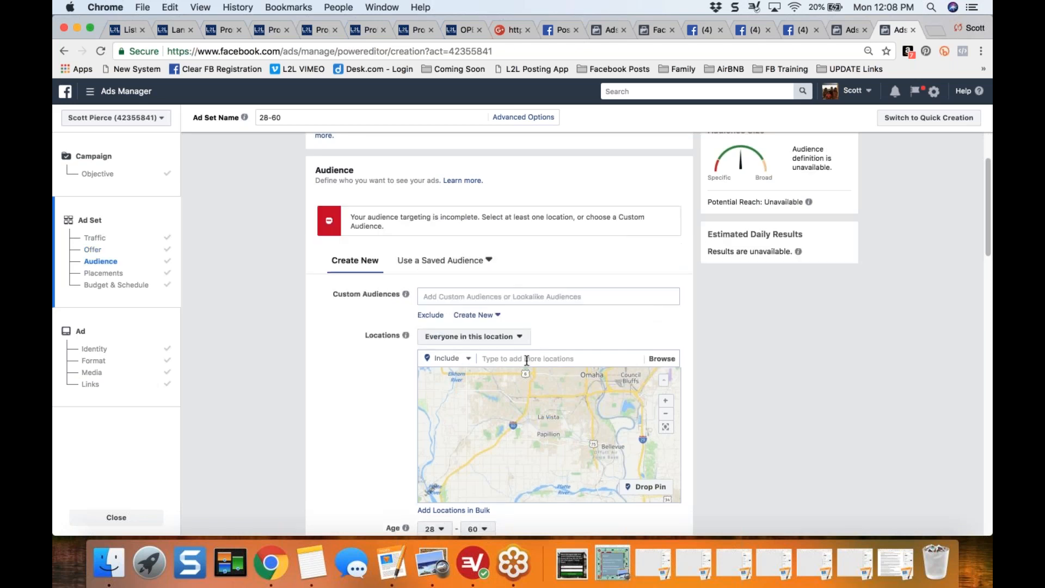
click(526, 361)
text(Miami)
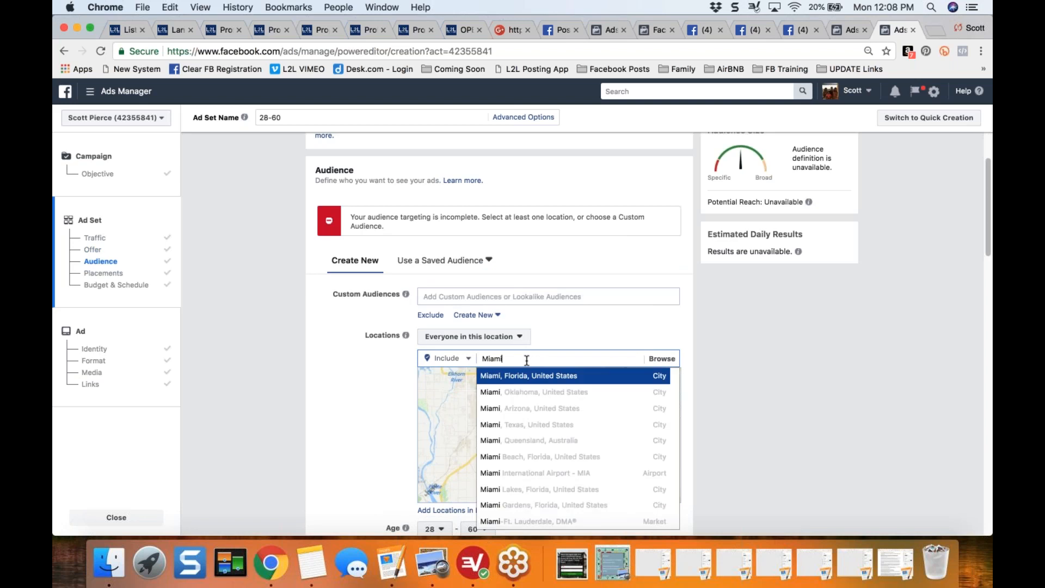
click(539, 376)
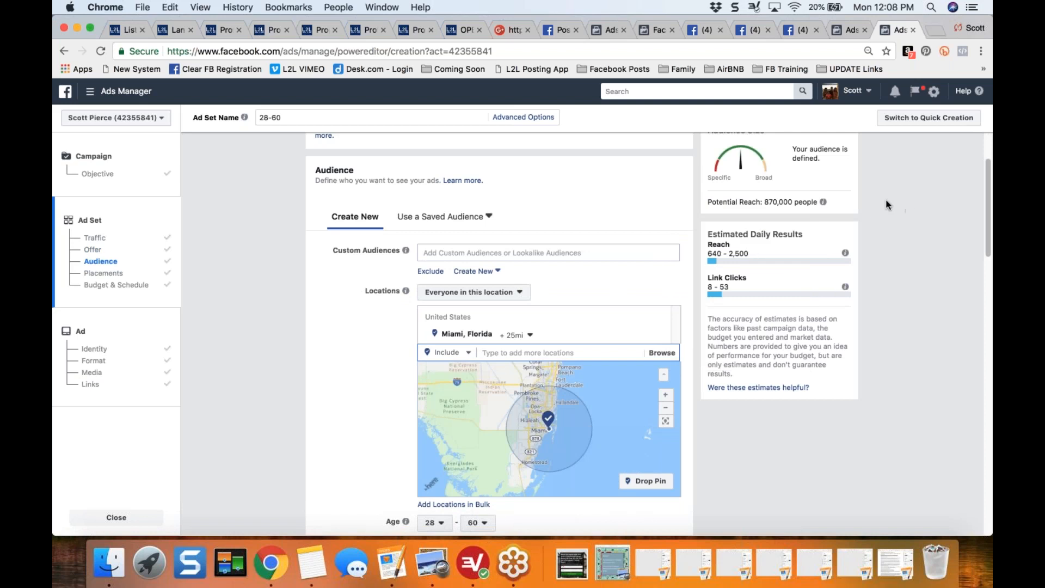
- Limit the Miami, Florida location to the current city only and check the potential reach
drag(761, 202, 811, 202)
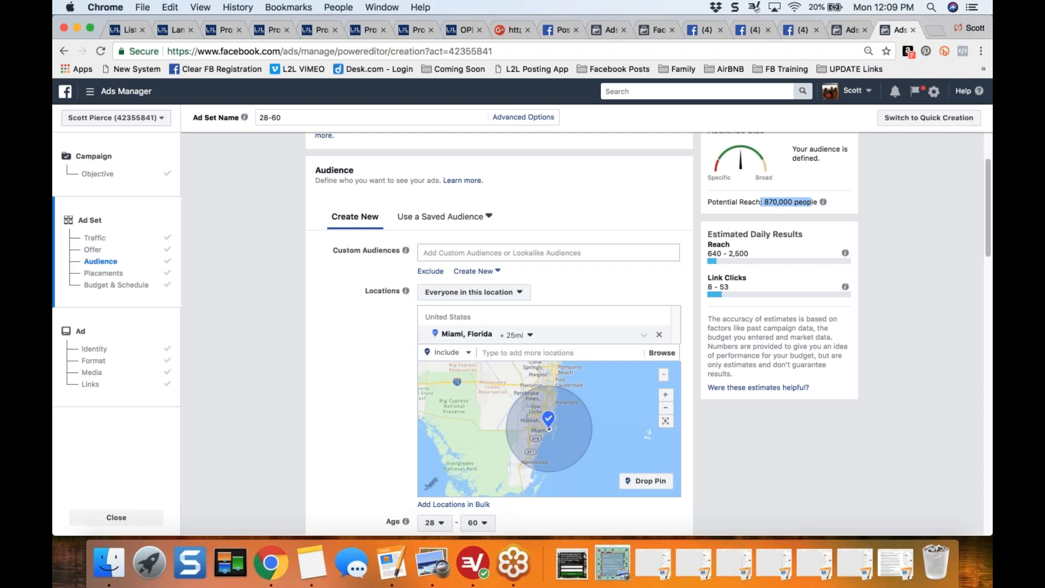
click(531, 335)
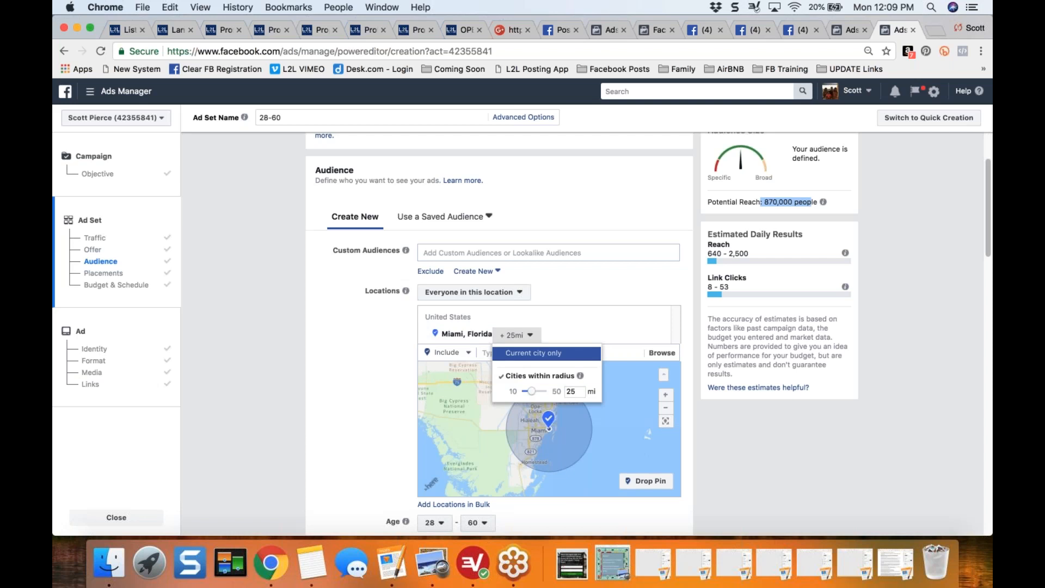
click(546, 352)
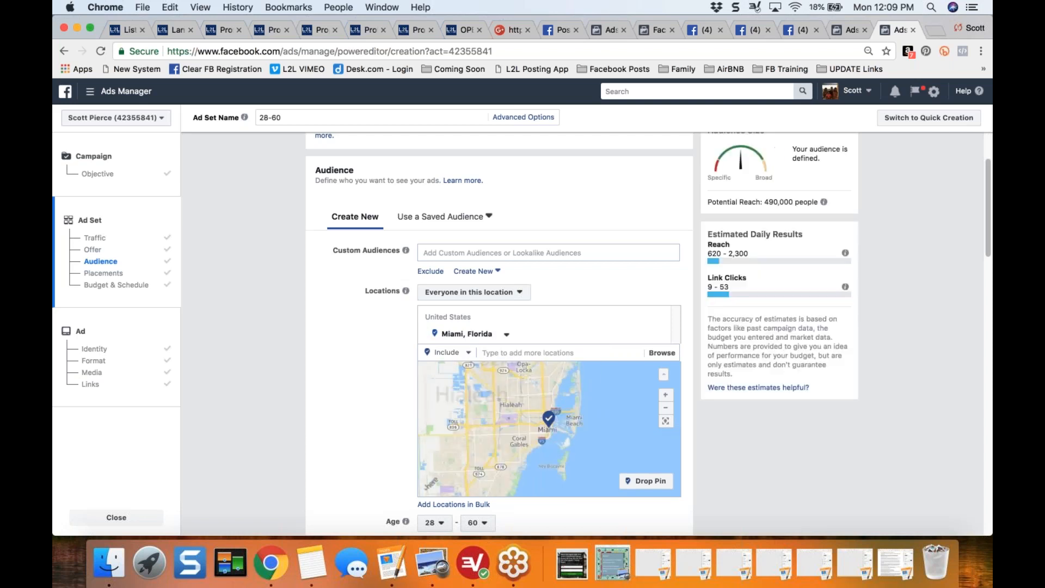
drag(763, 202, 816, 203)
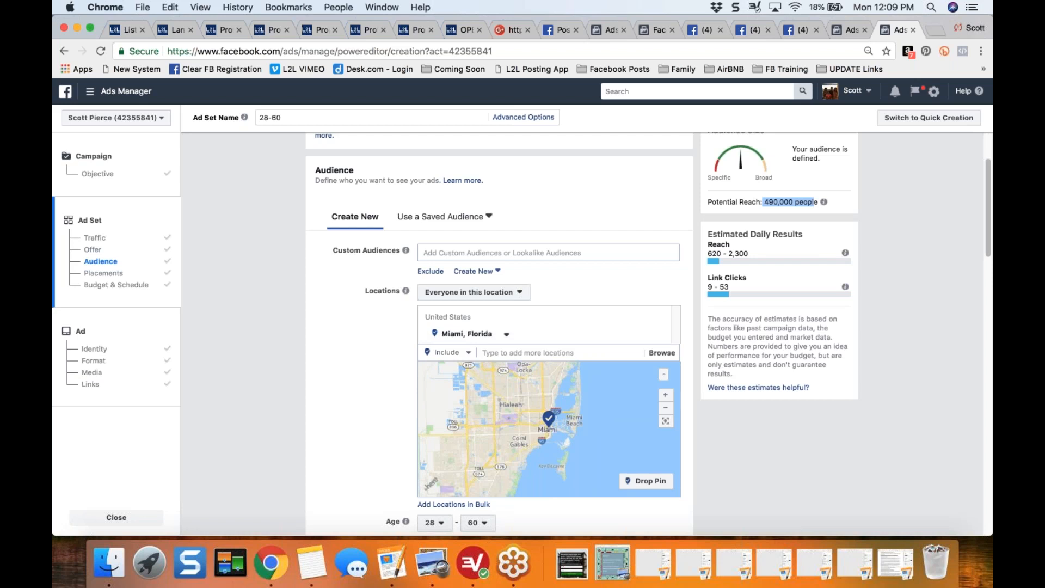
- Restrict the Miami audience to people recently in this location
click(519, 293)
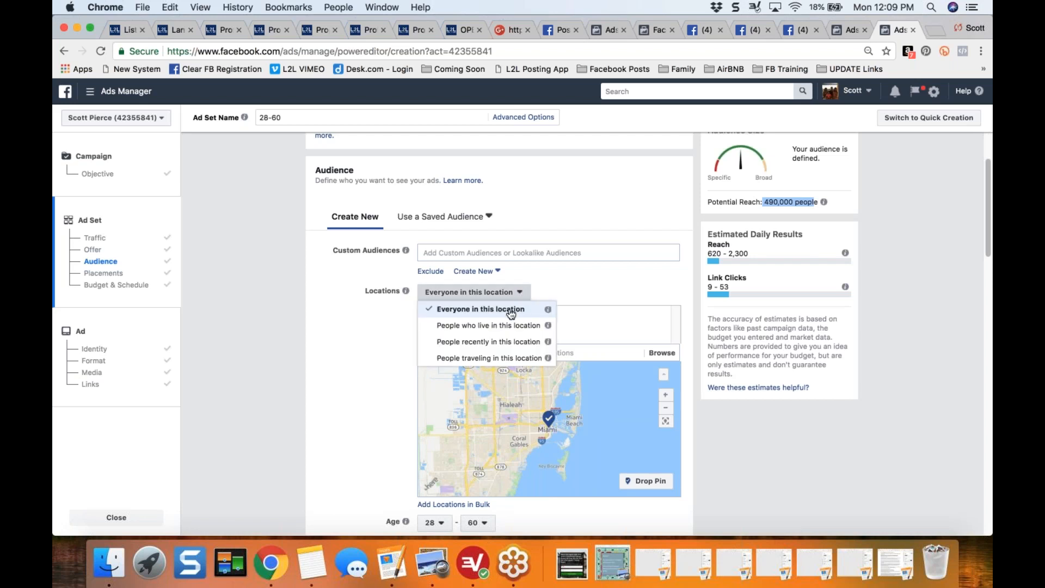
click(493, 341)
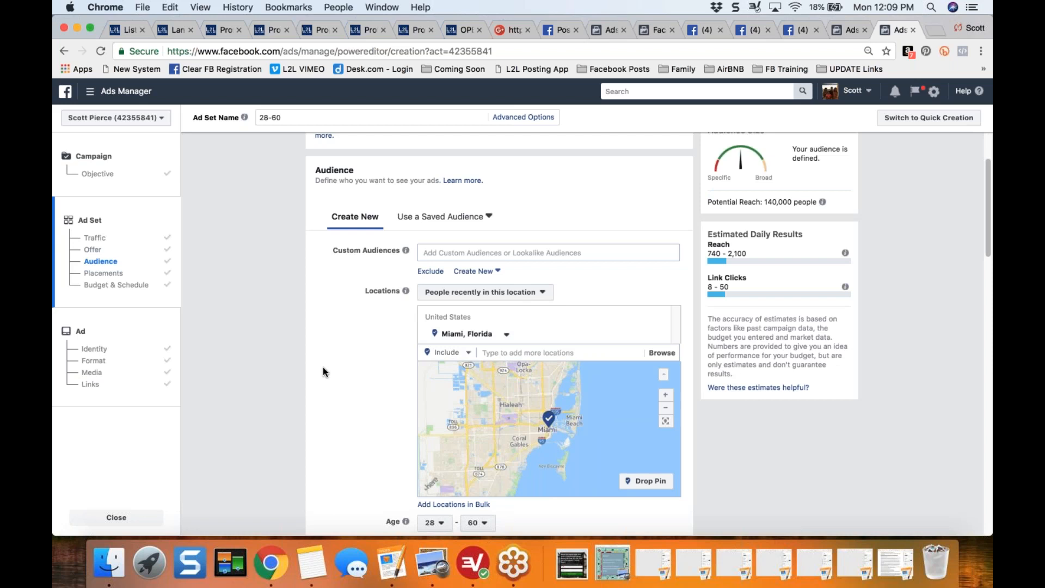
click(512, 292)
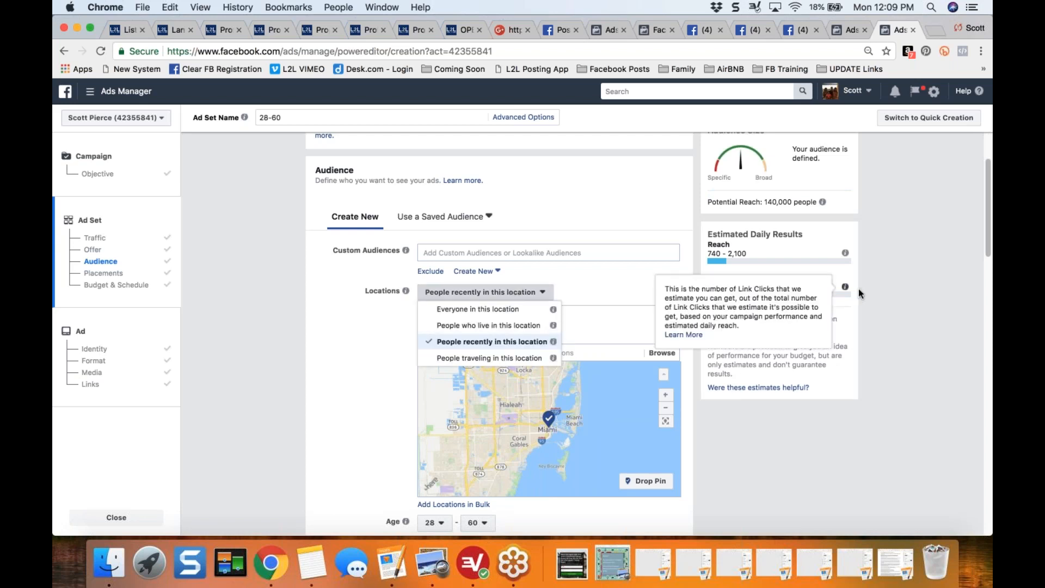
click(872, 290)
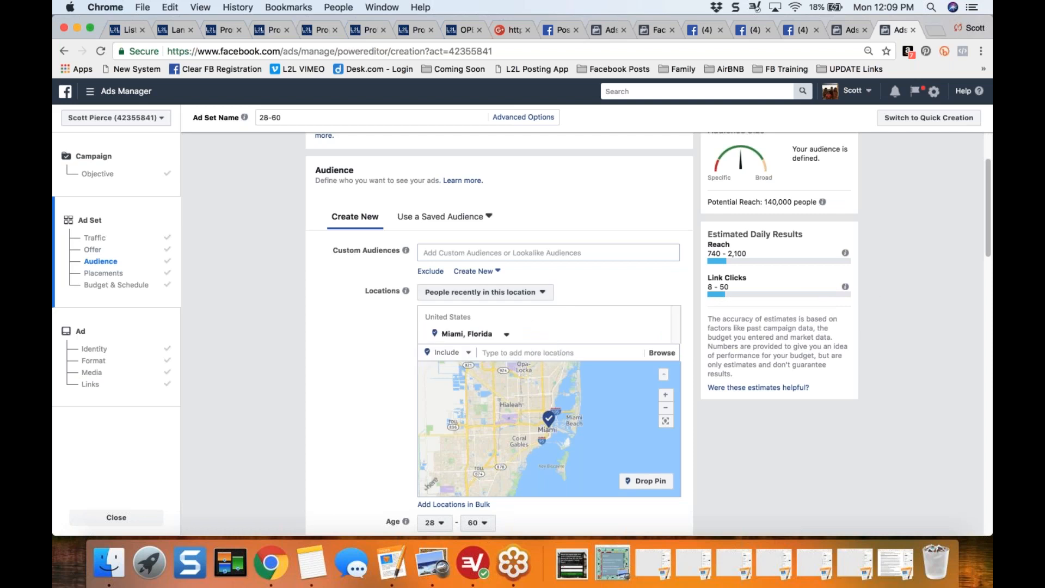